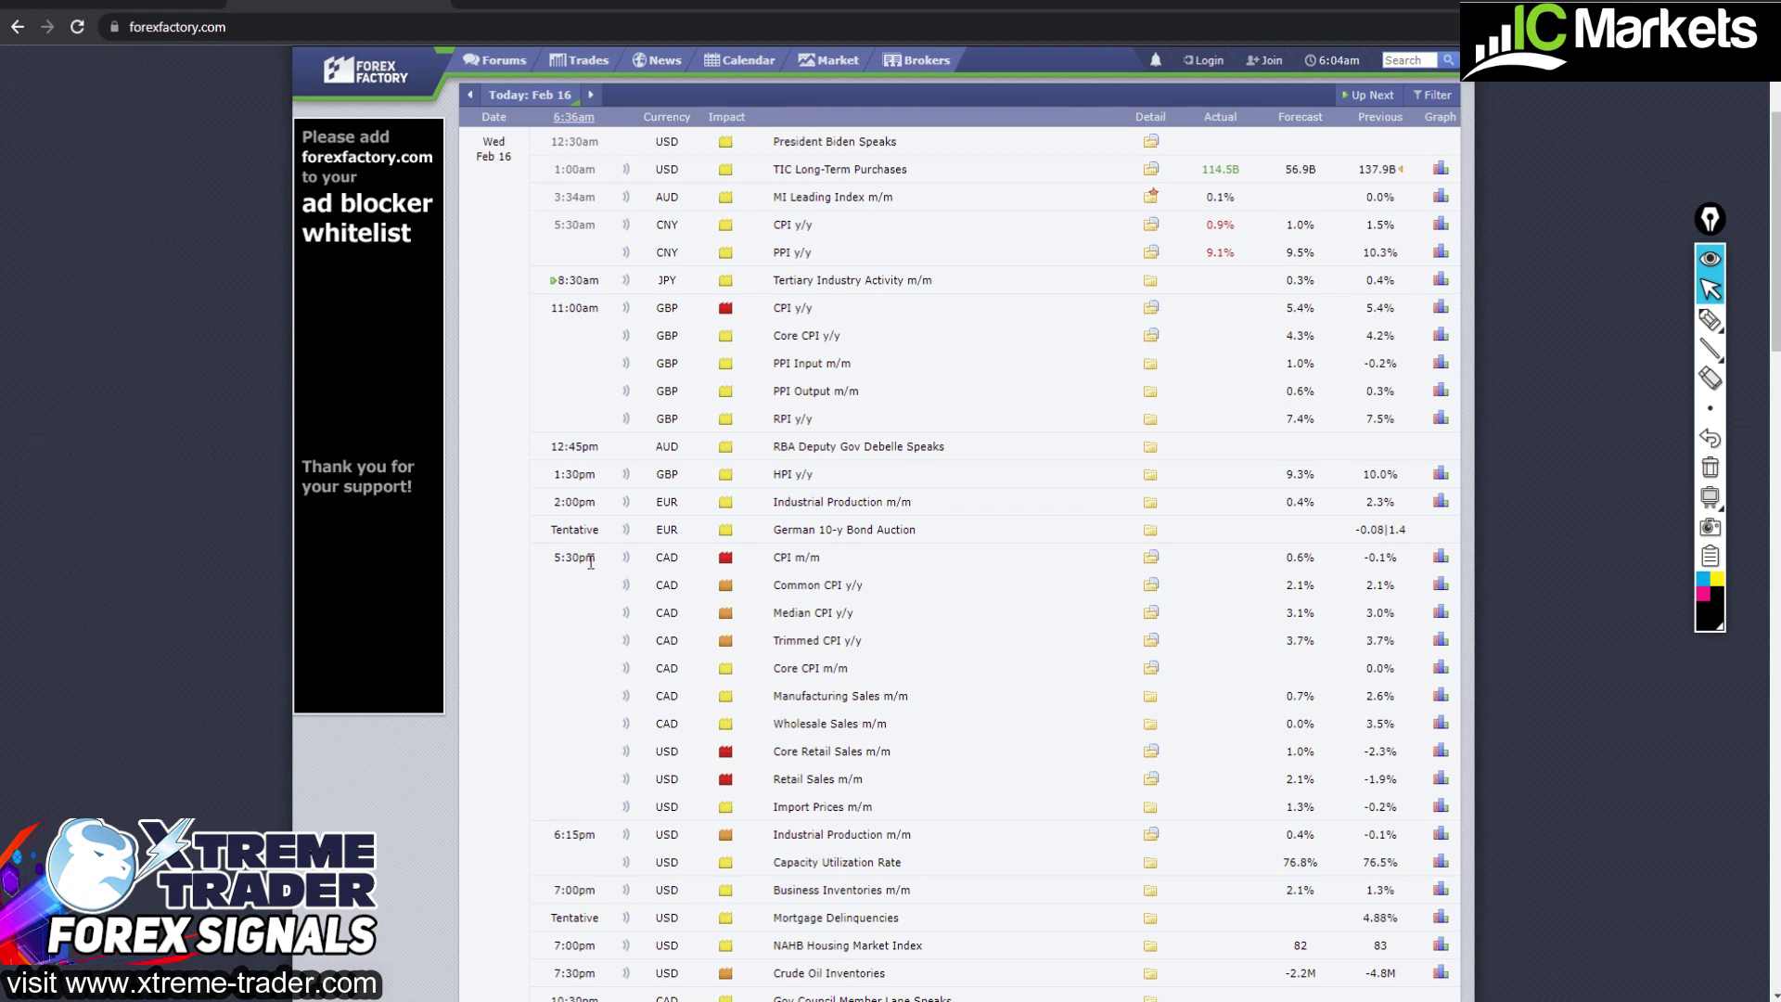
Review the economic calendar's events for Feb 16 and Feb 17, down to the G20 Meetings entry
scroll(710, 740, down, 1)
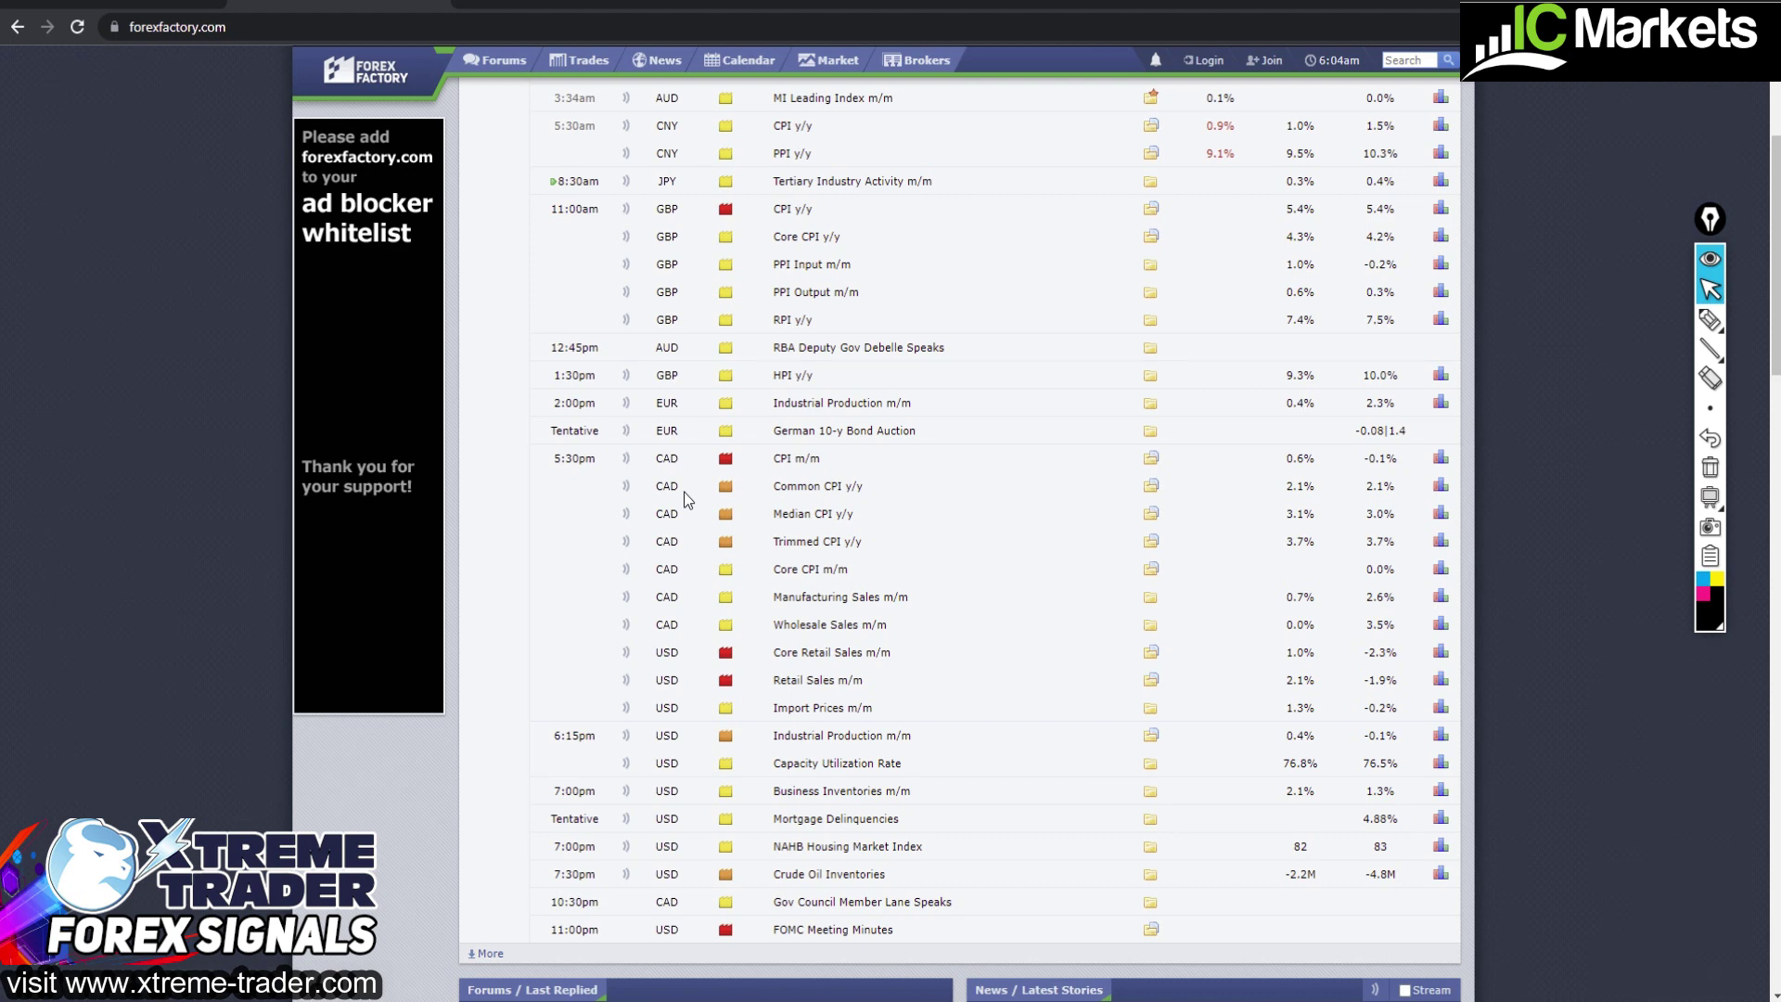
scroll(648, 491, up, 1)
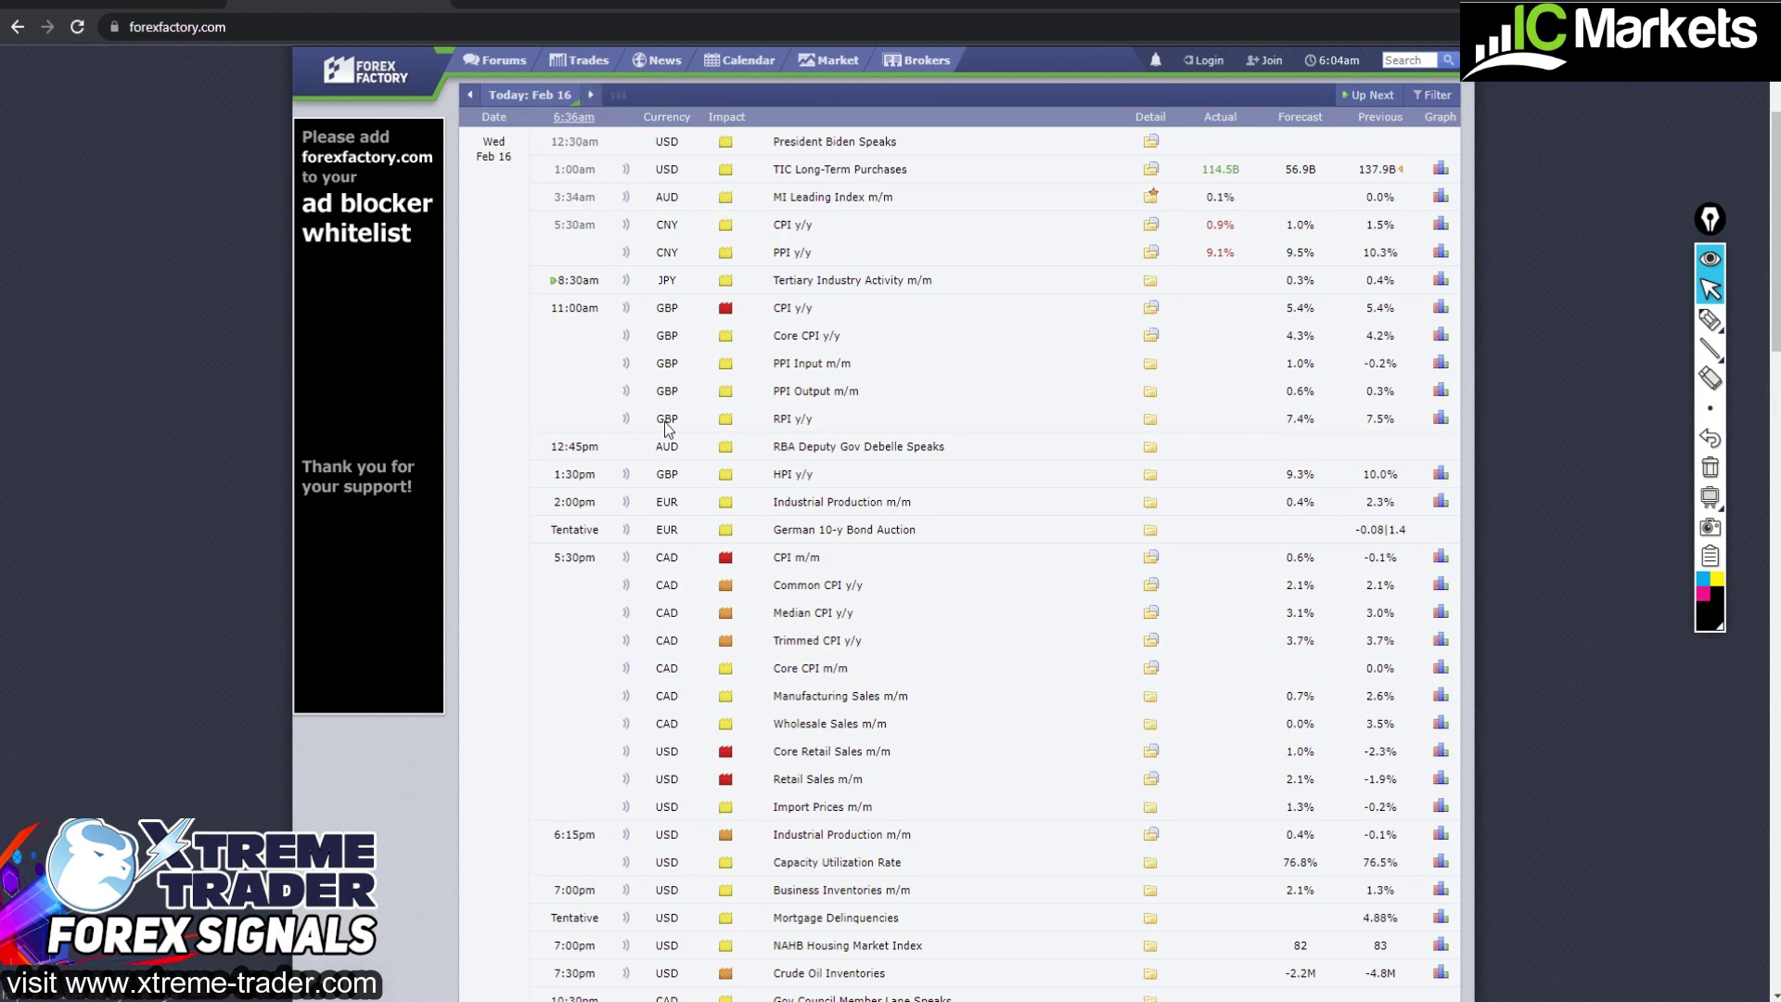
click(590, 95)
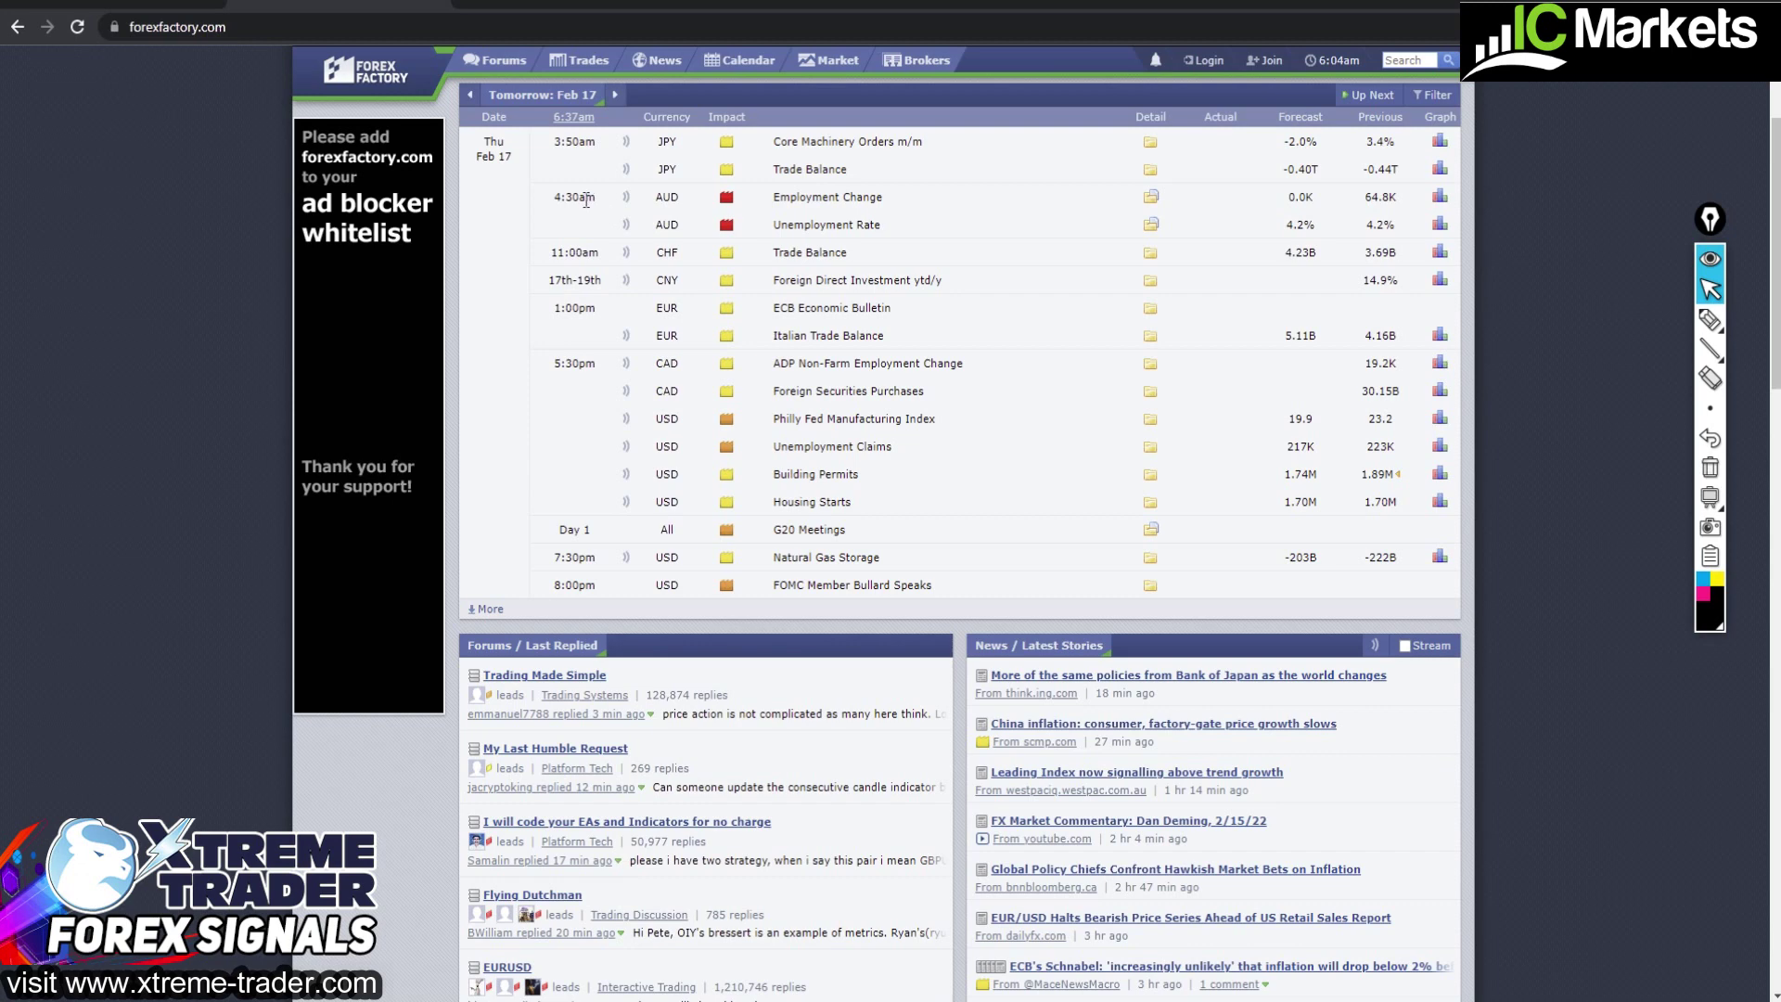
scroll(577, 229, up, 1)
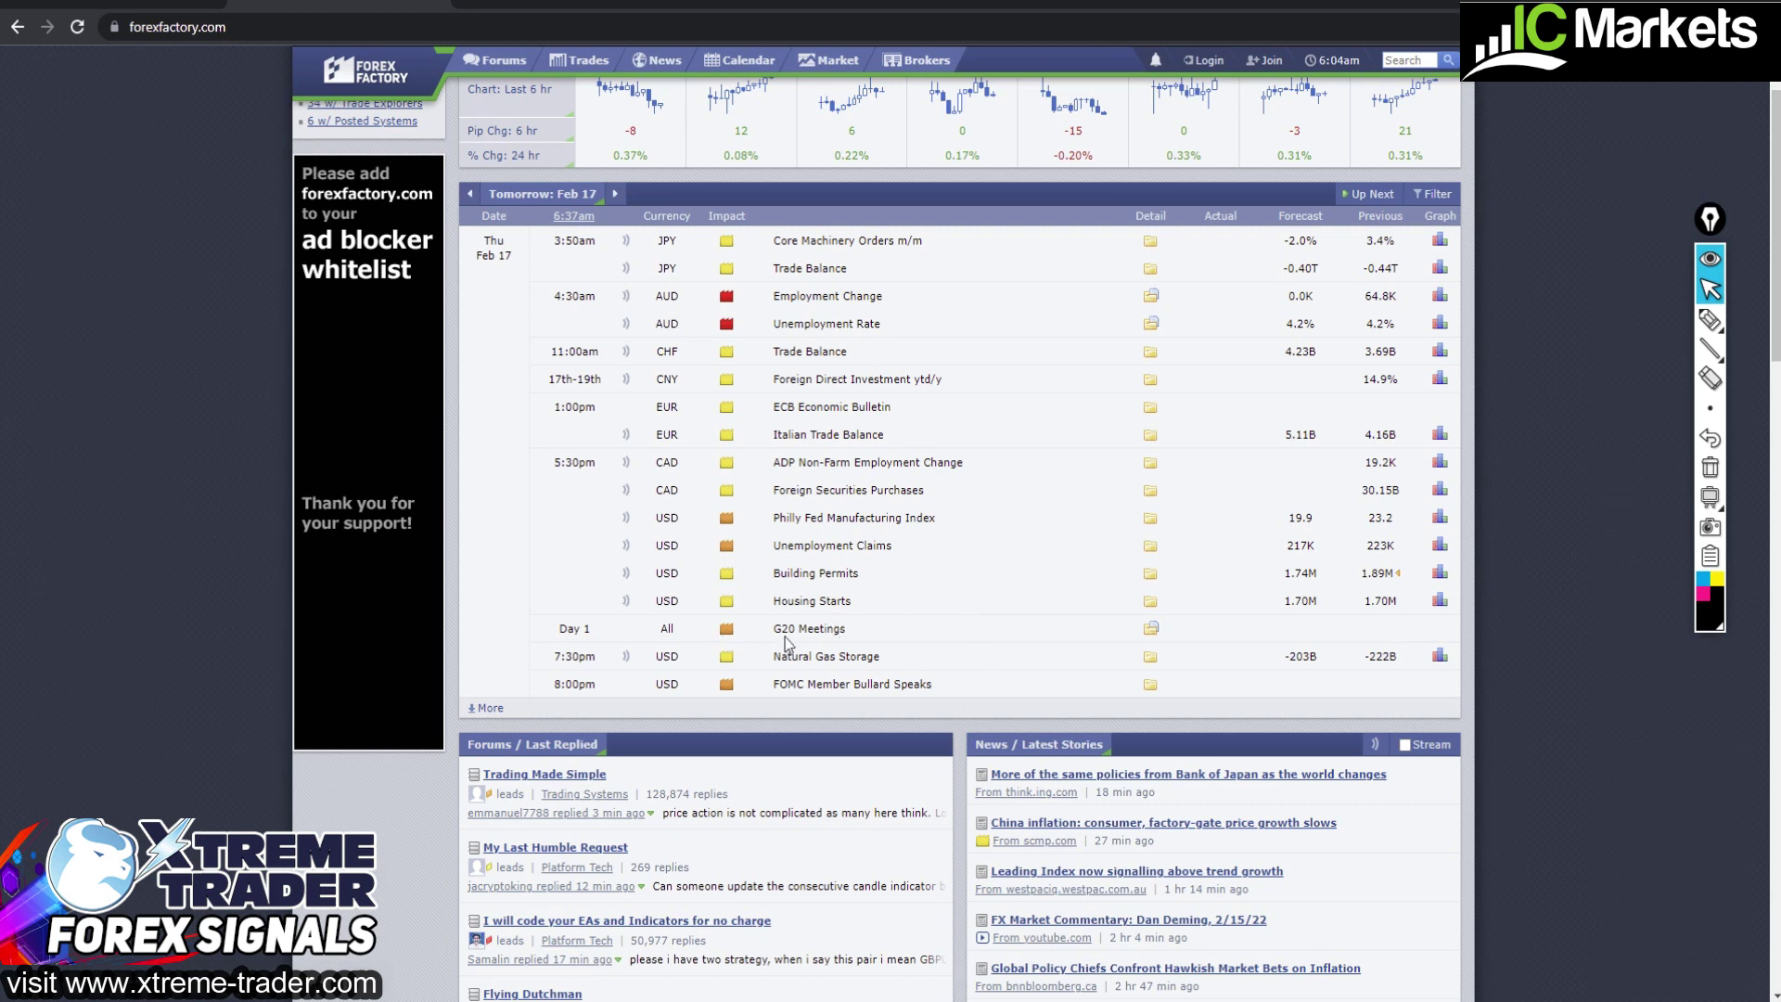
drag(776, 631, 848, 632)
click(852, 631)
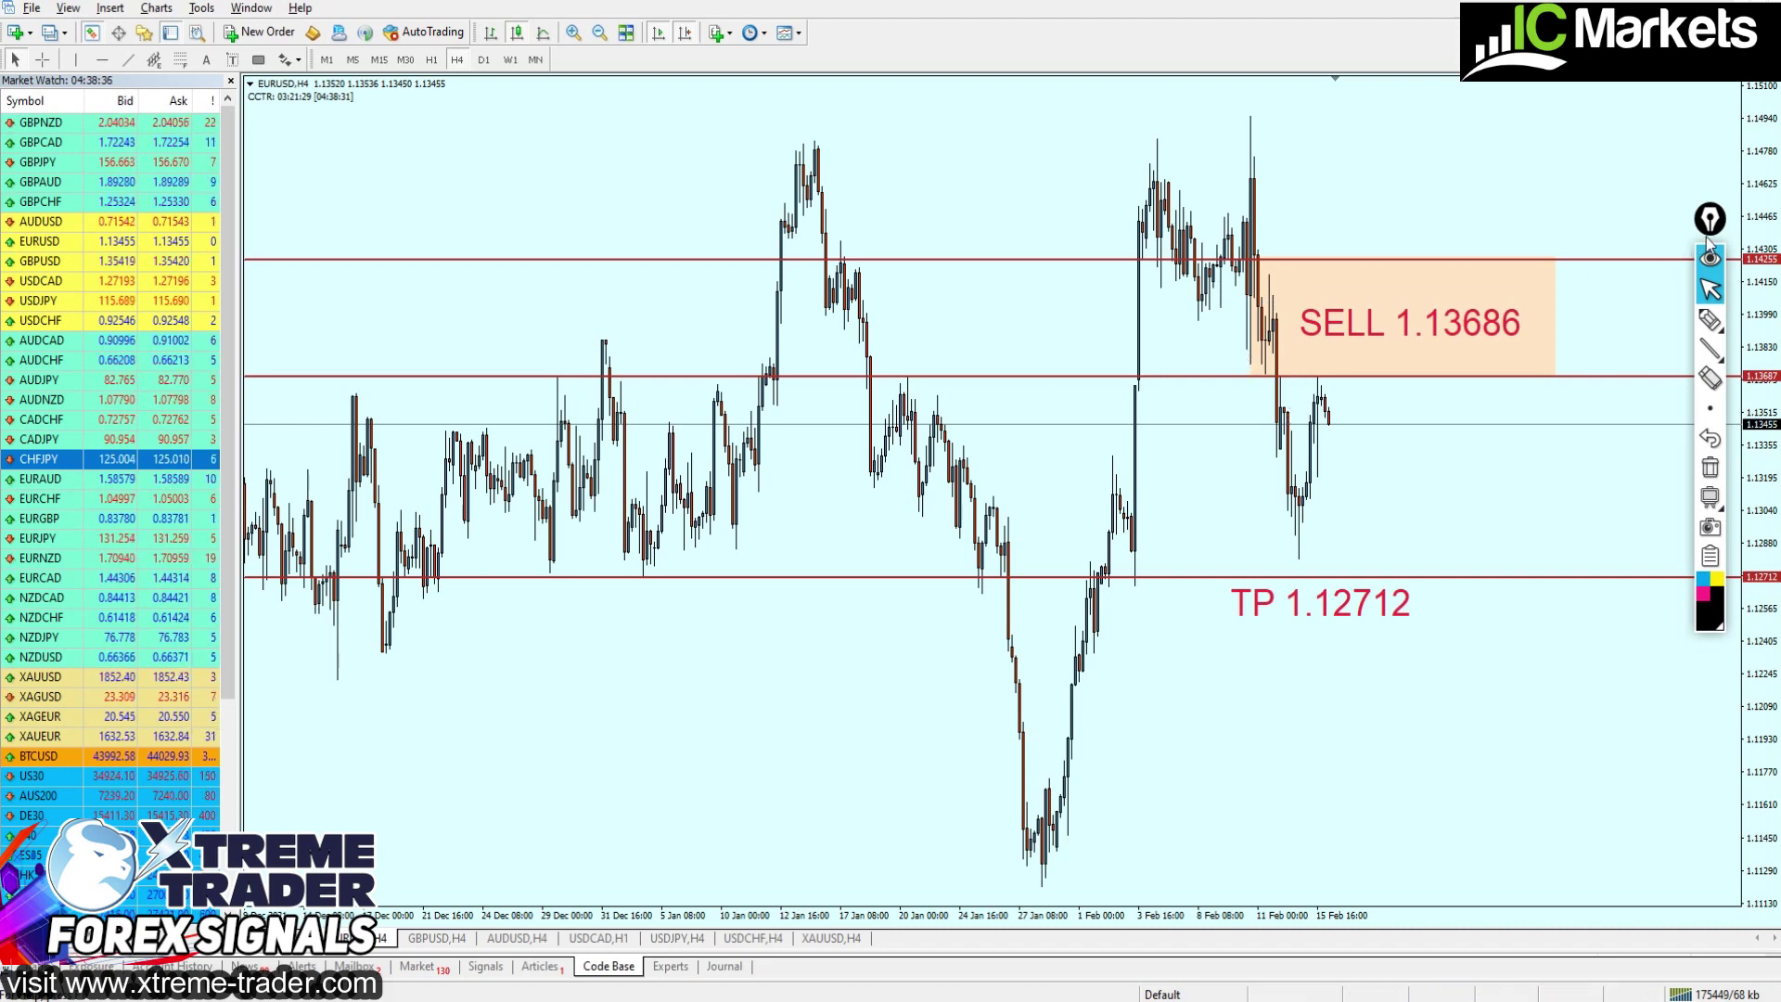
Move the annotation toolbar higher and inspect the EURUSD H4 sell level with the crosshair at the 14 February candle
drag(1709, 234, 1714, 154)
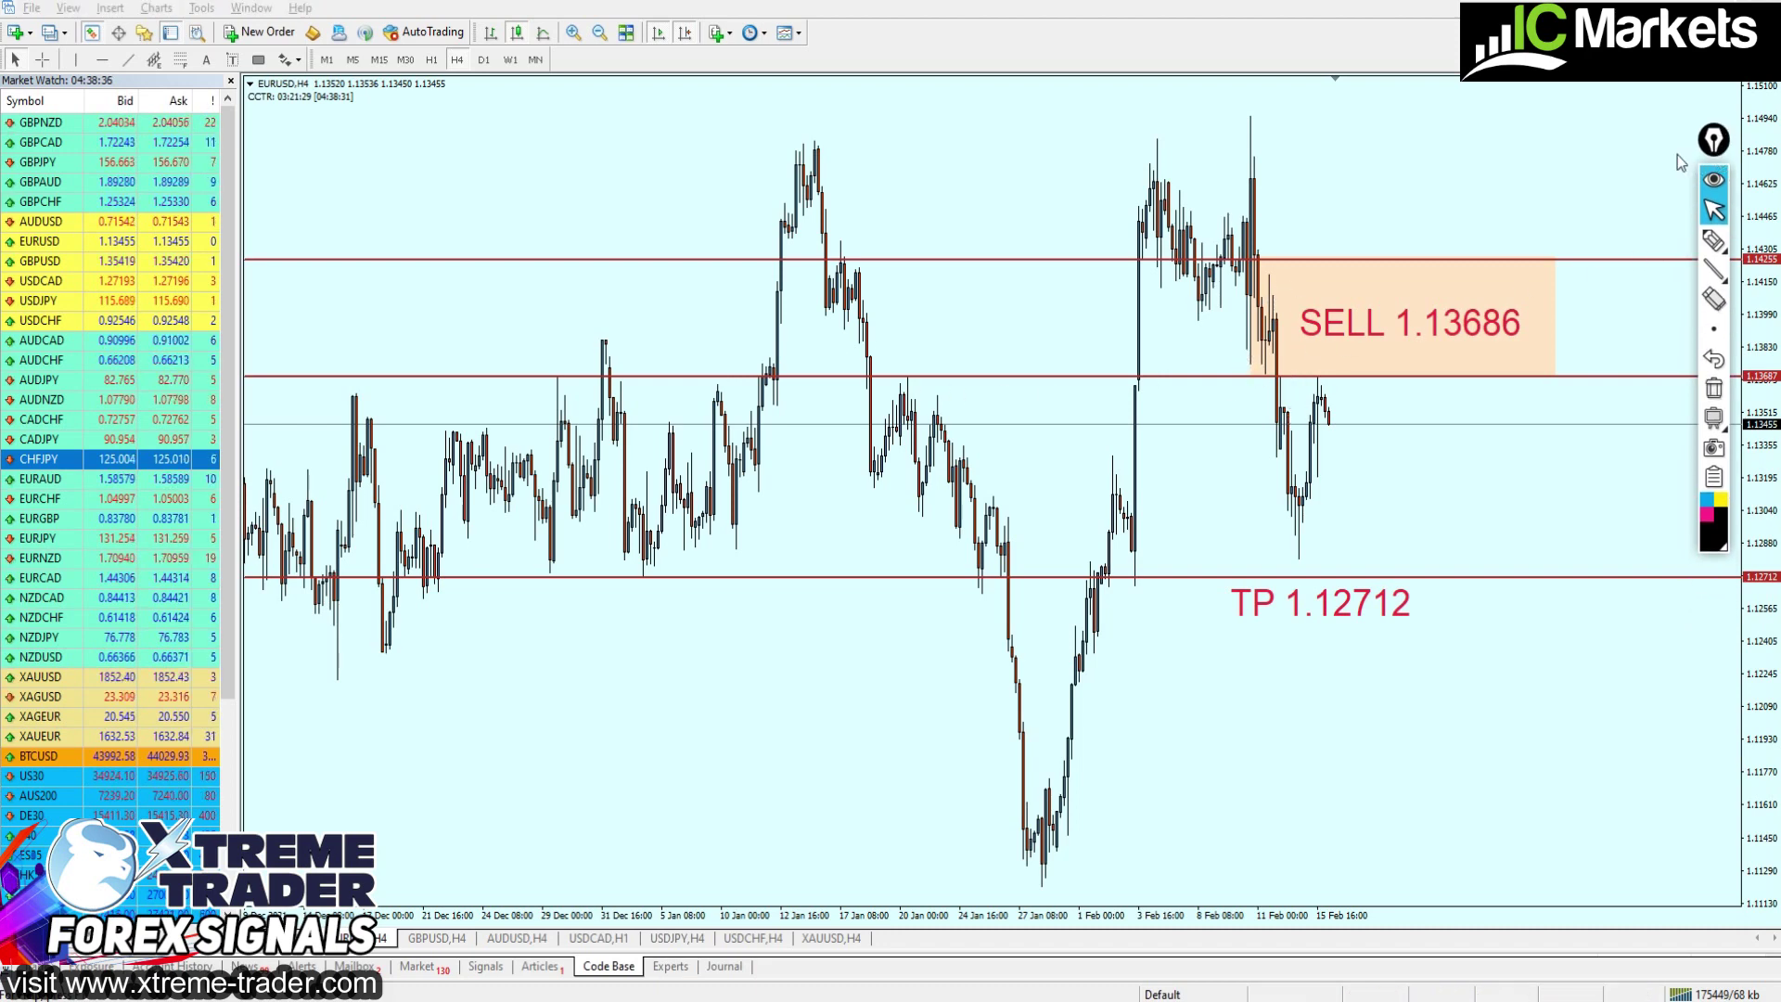
middle_click(1268, 385)
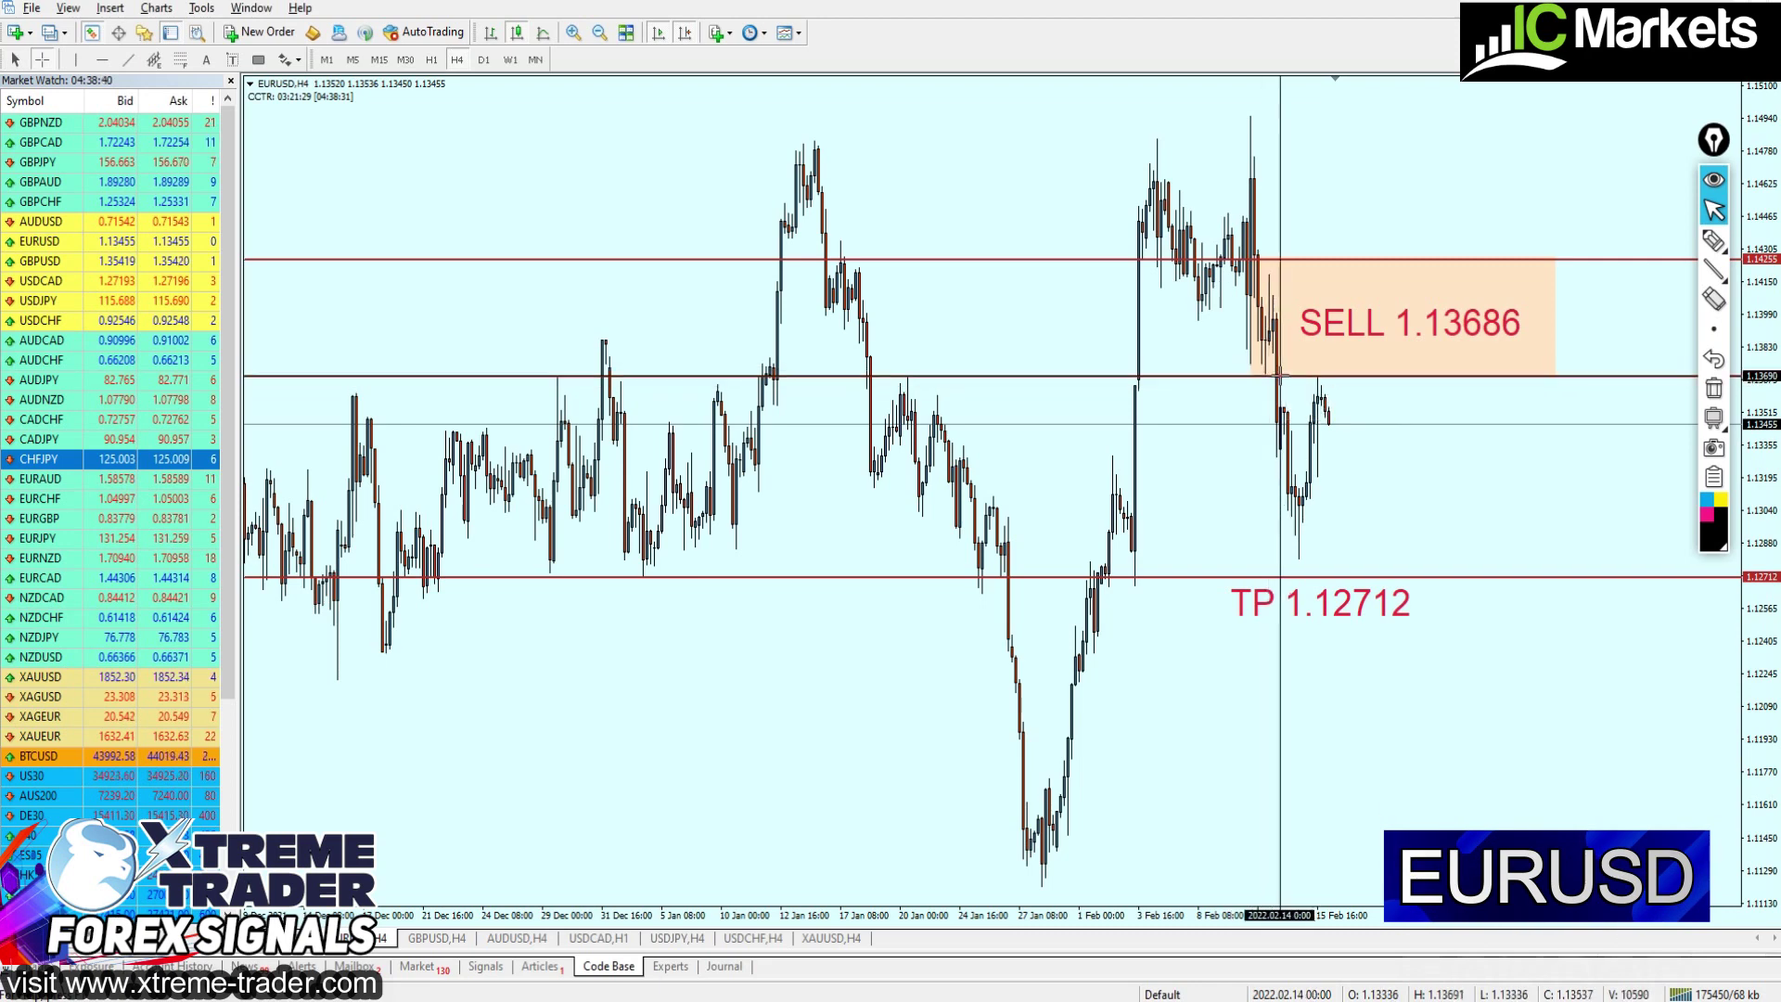
middle_click(1280, 386)
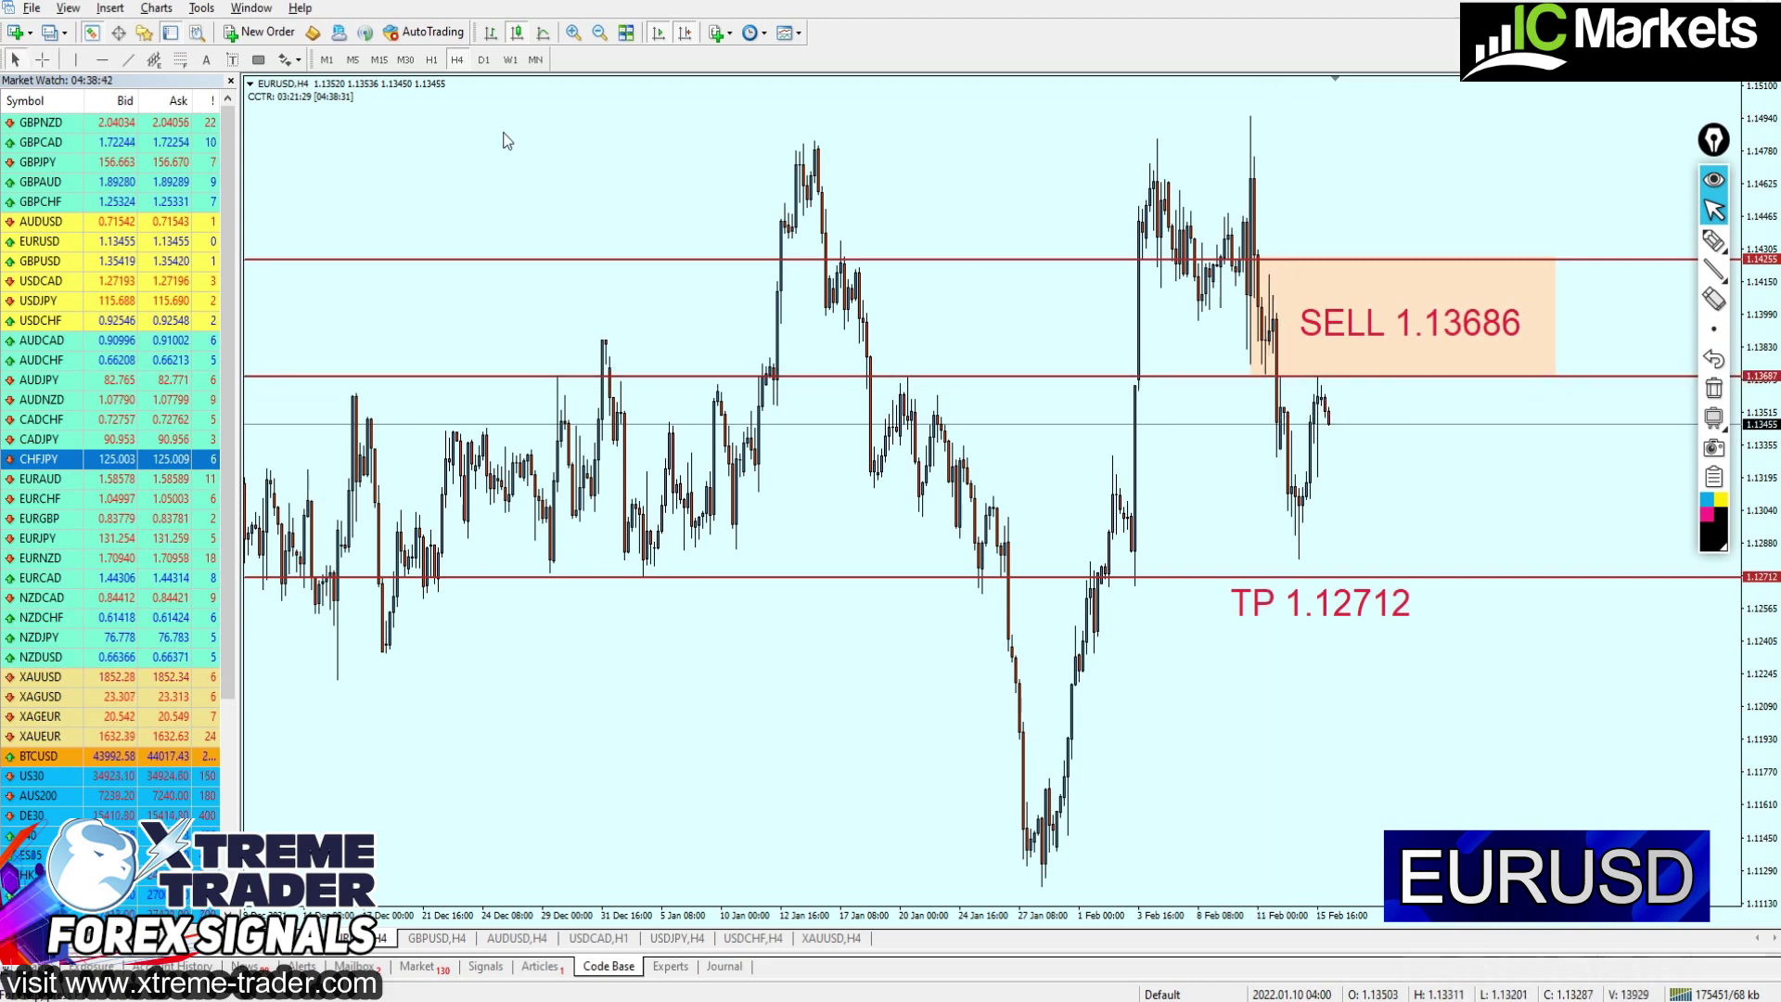
Switch the EURUSD chart to M30 and measure the drop from the 14 February high at the sell line to the swing low
click(428, 61)
click(405, 60)
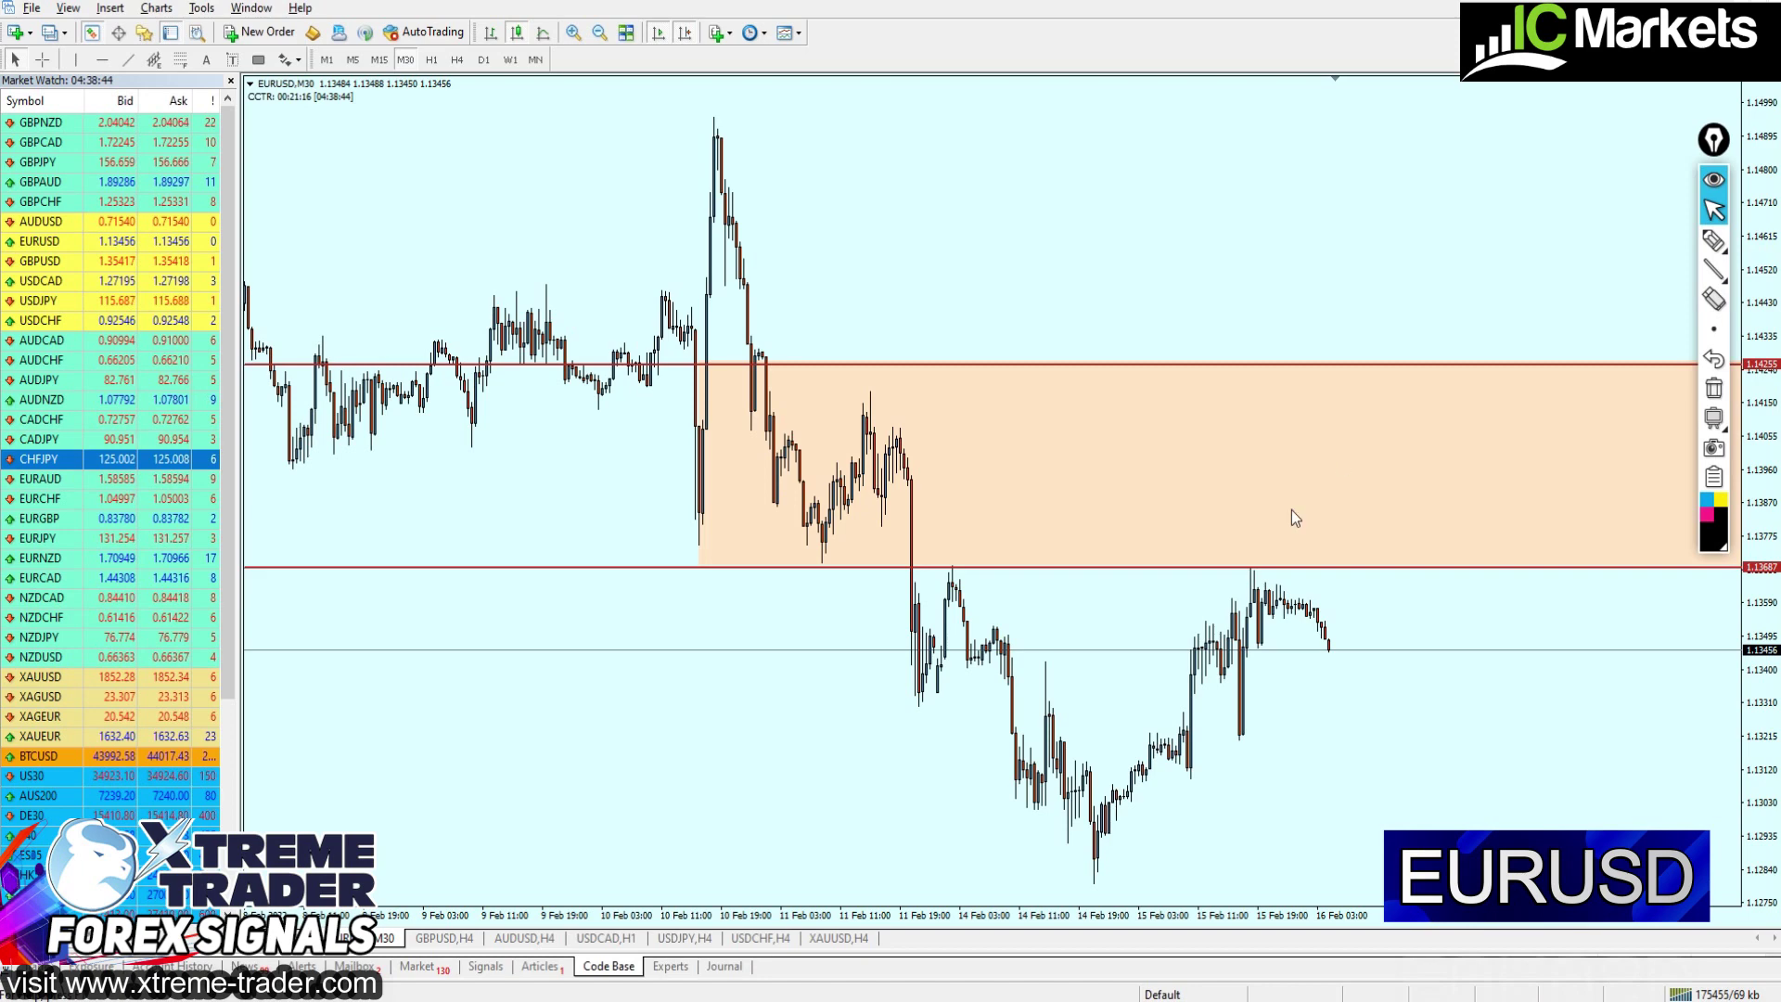
middle_click(950, 568)
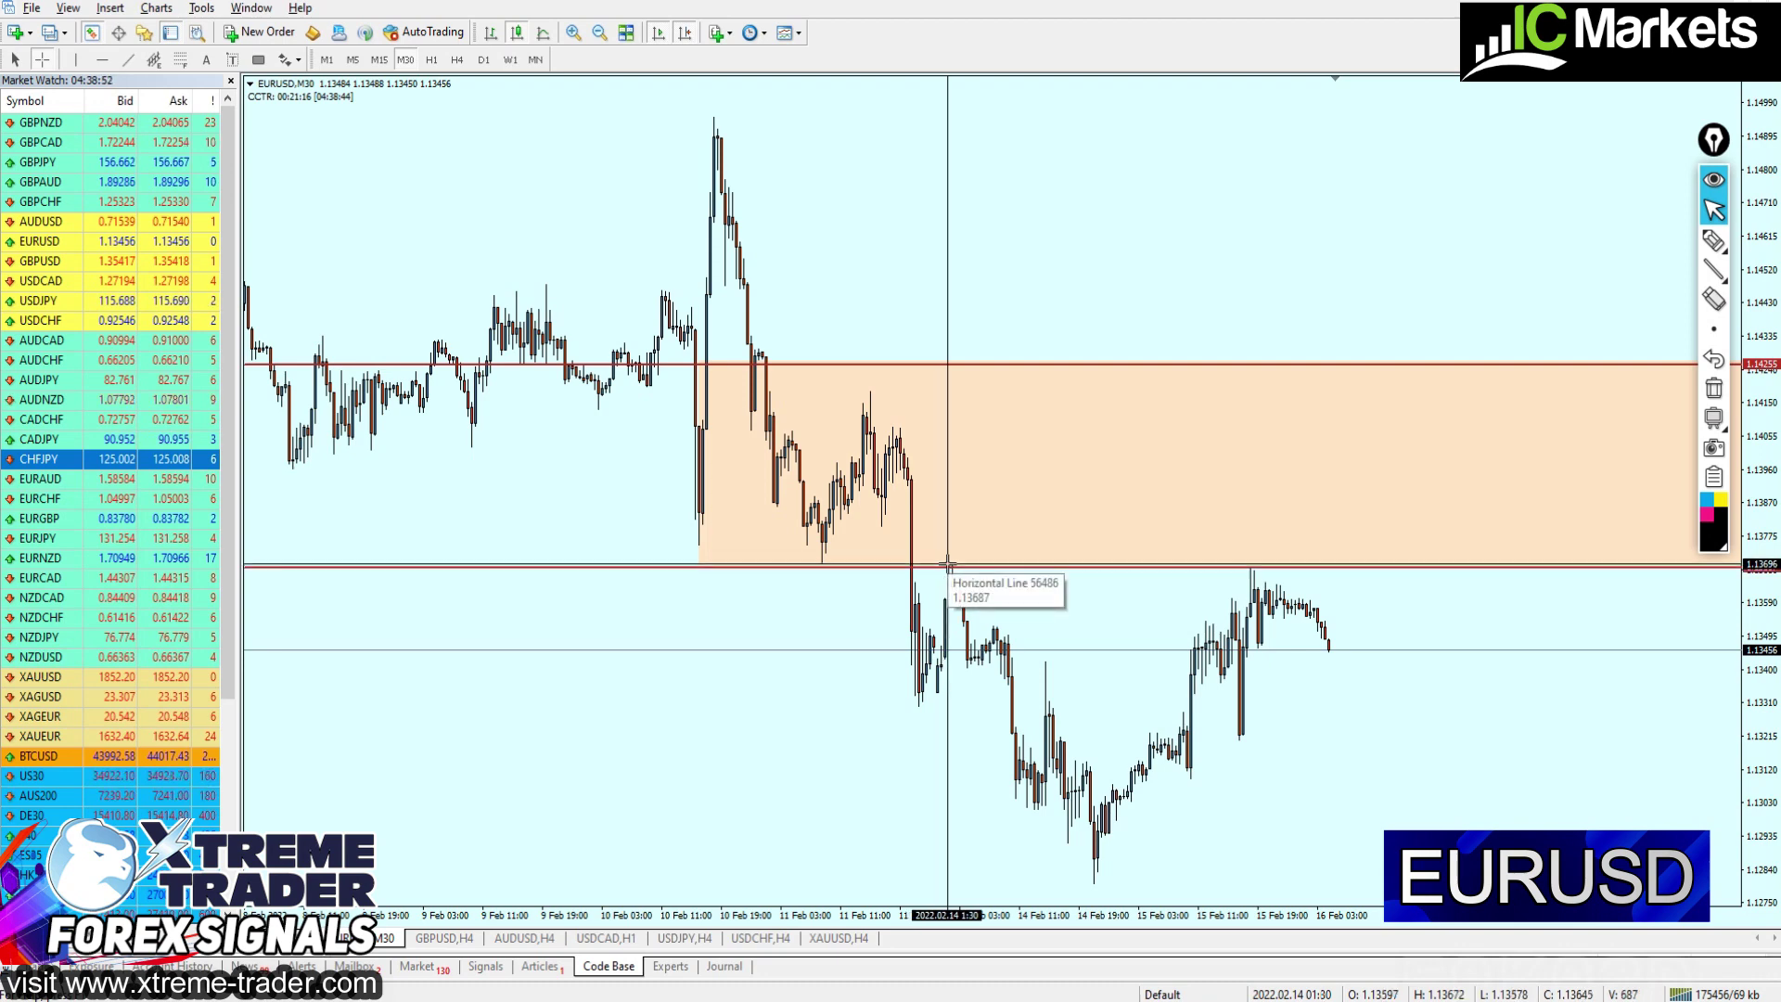
drag(954, 566, 1110, 889)
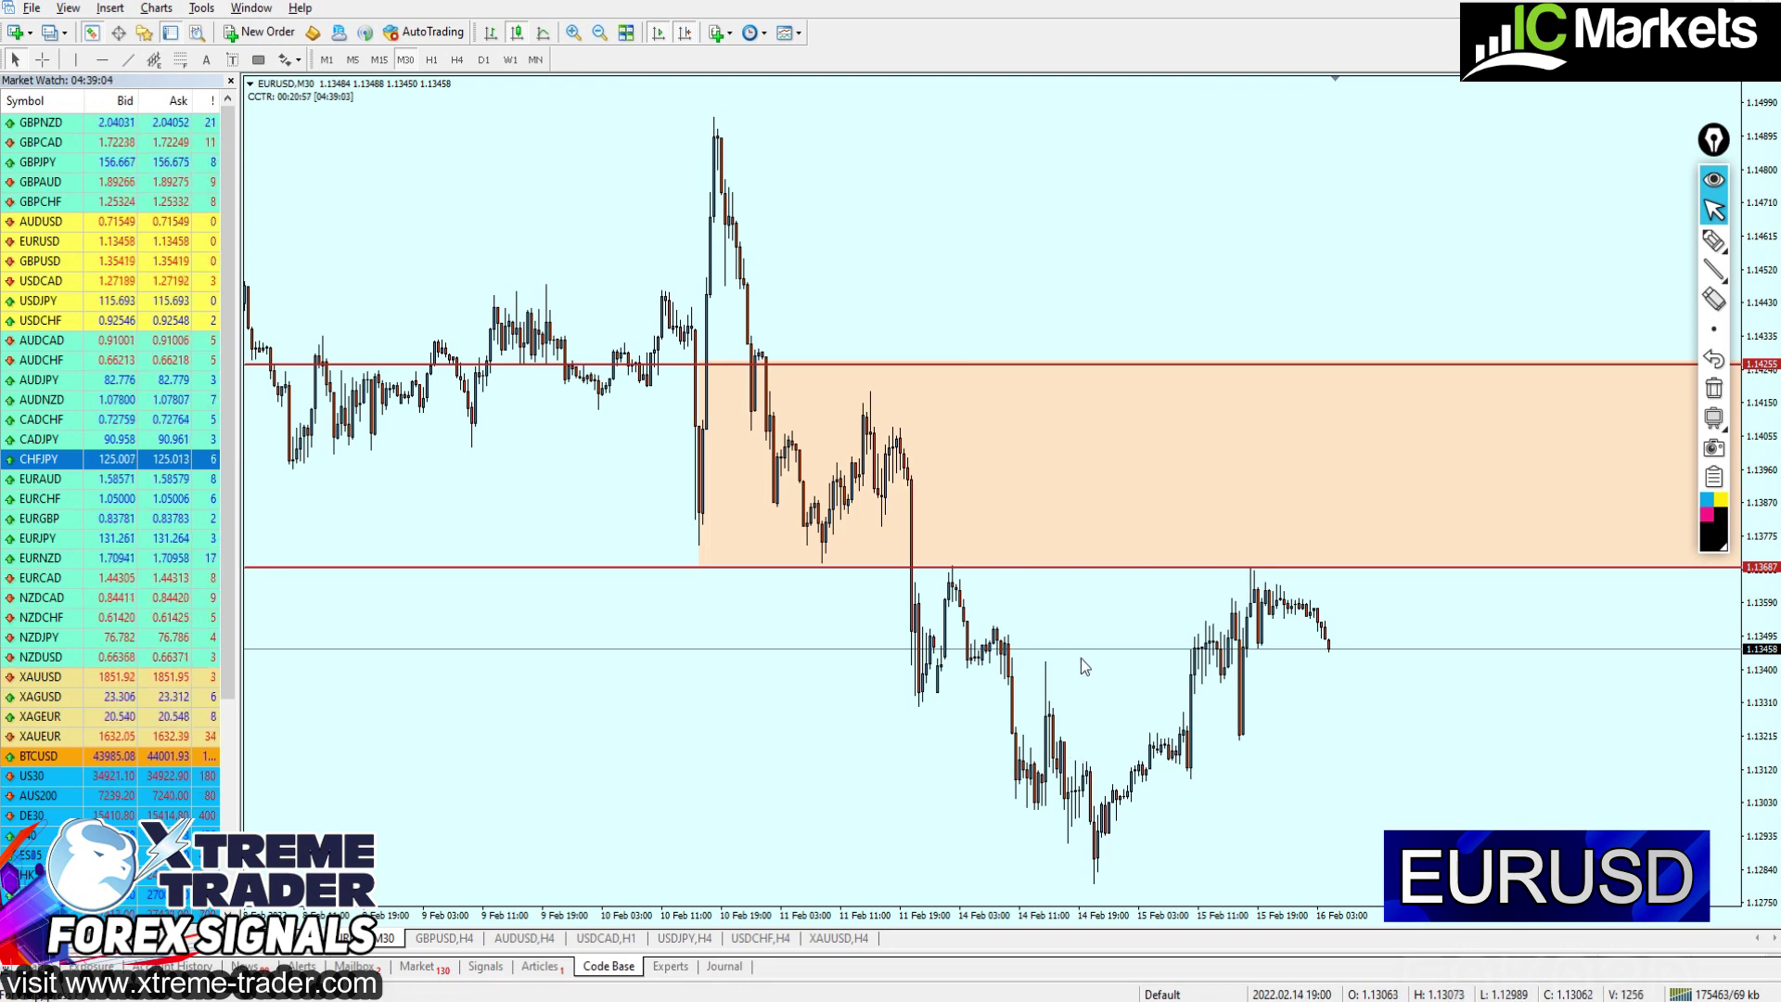
Measure the decline from the 15 February high at the sell line to the latest M30 candles
middle_click(1216, 599)
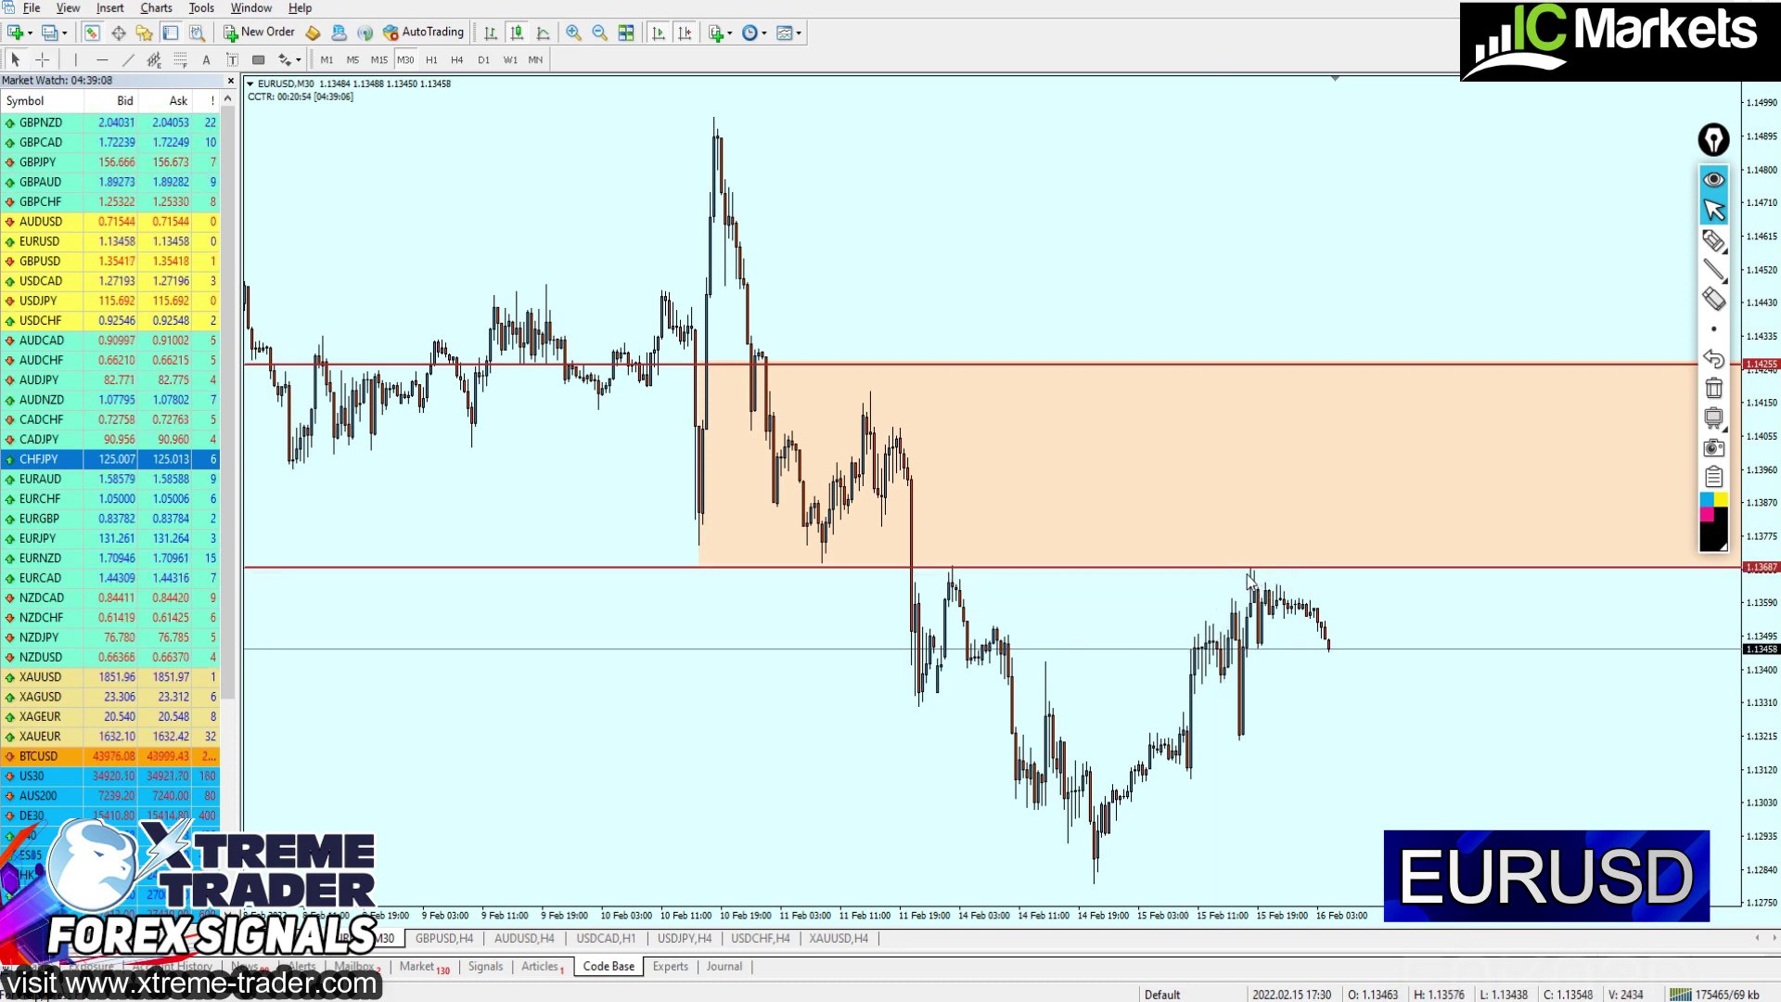
right_click(1247, 572)
click(1072, 585)
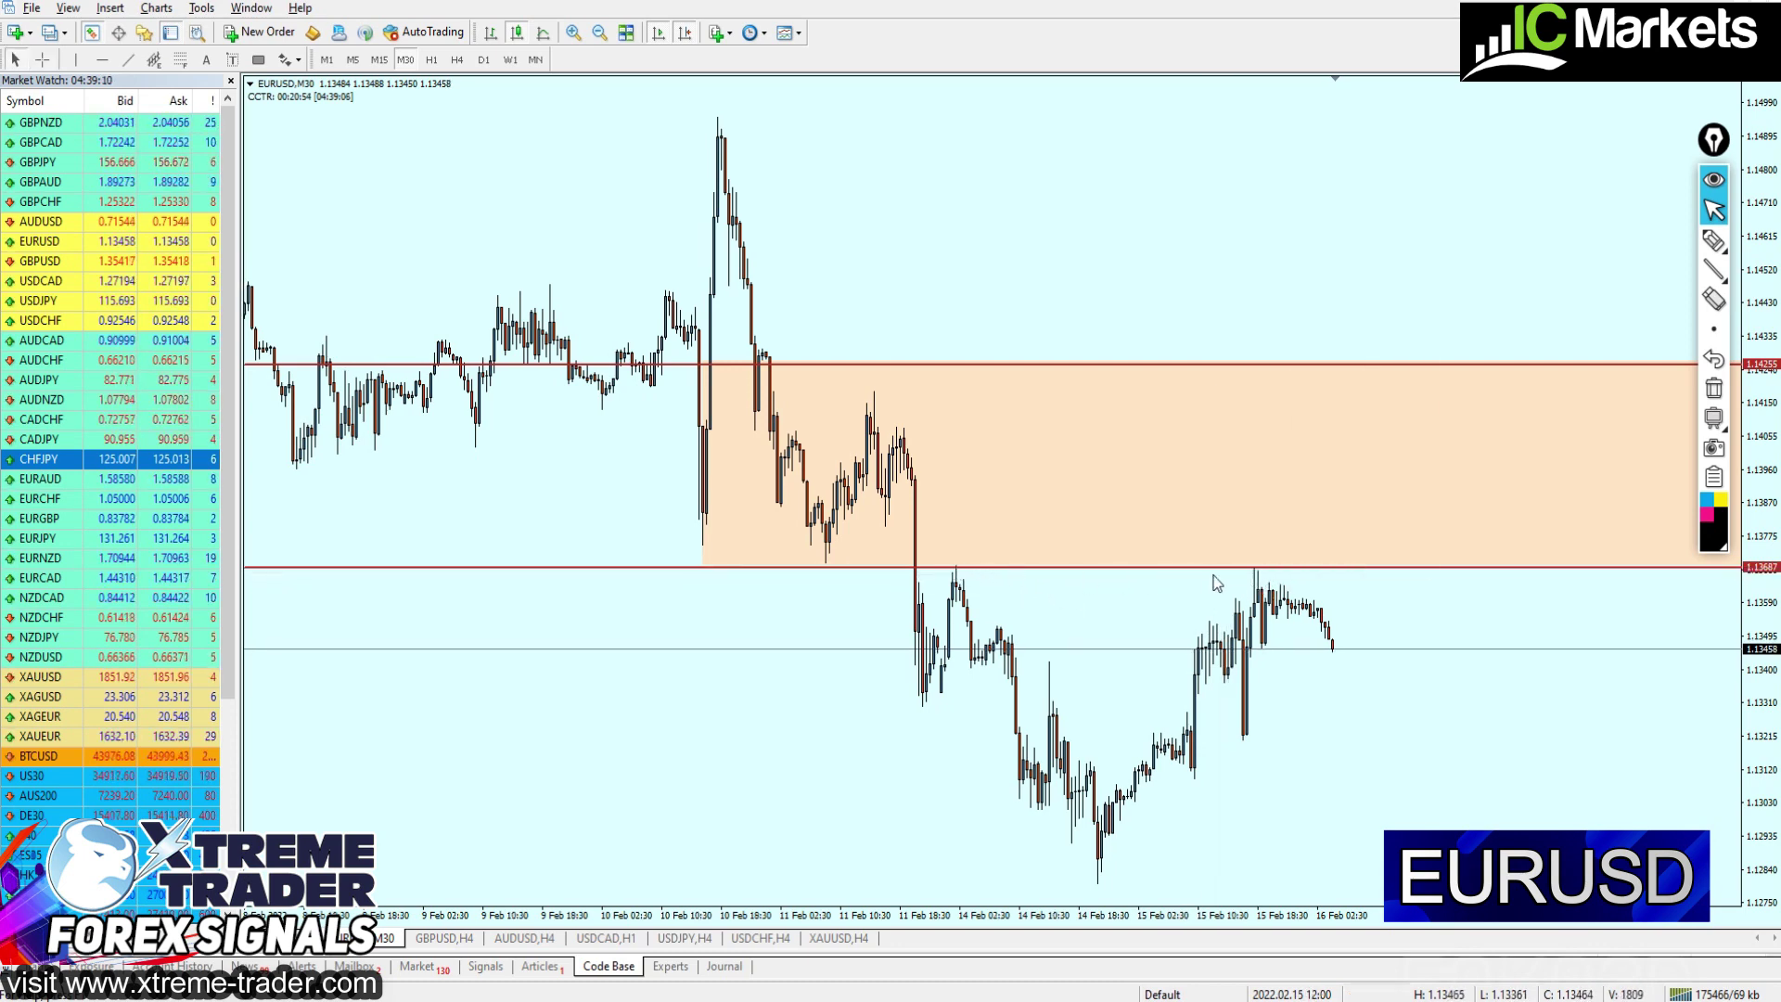
scroll(1257, 582, down, 1)
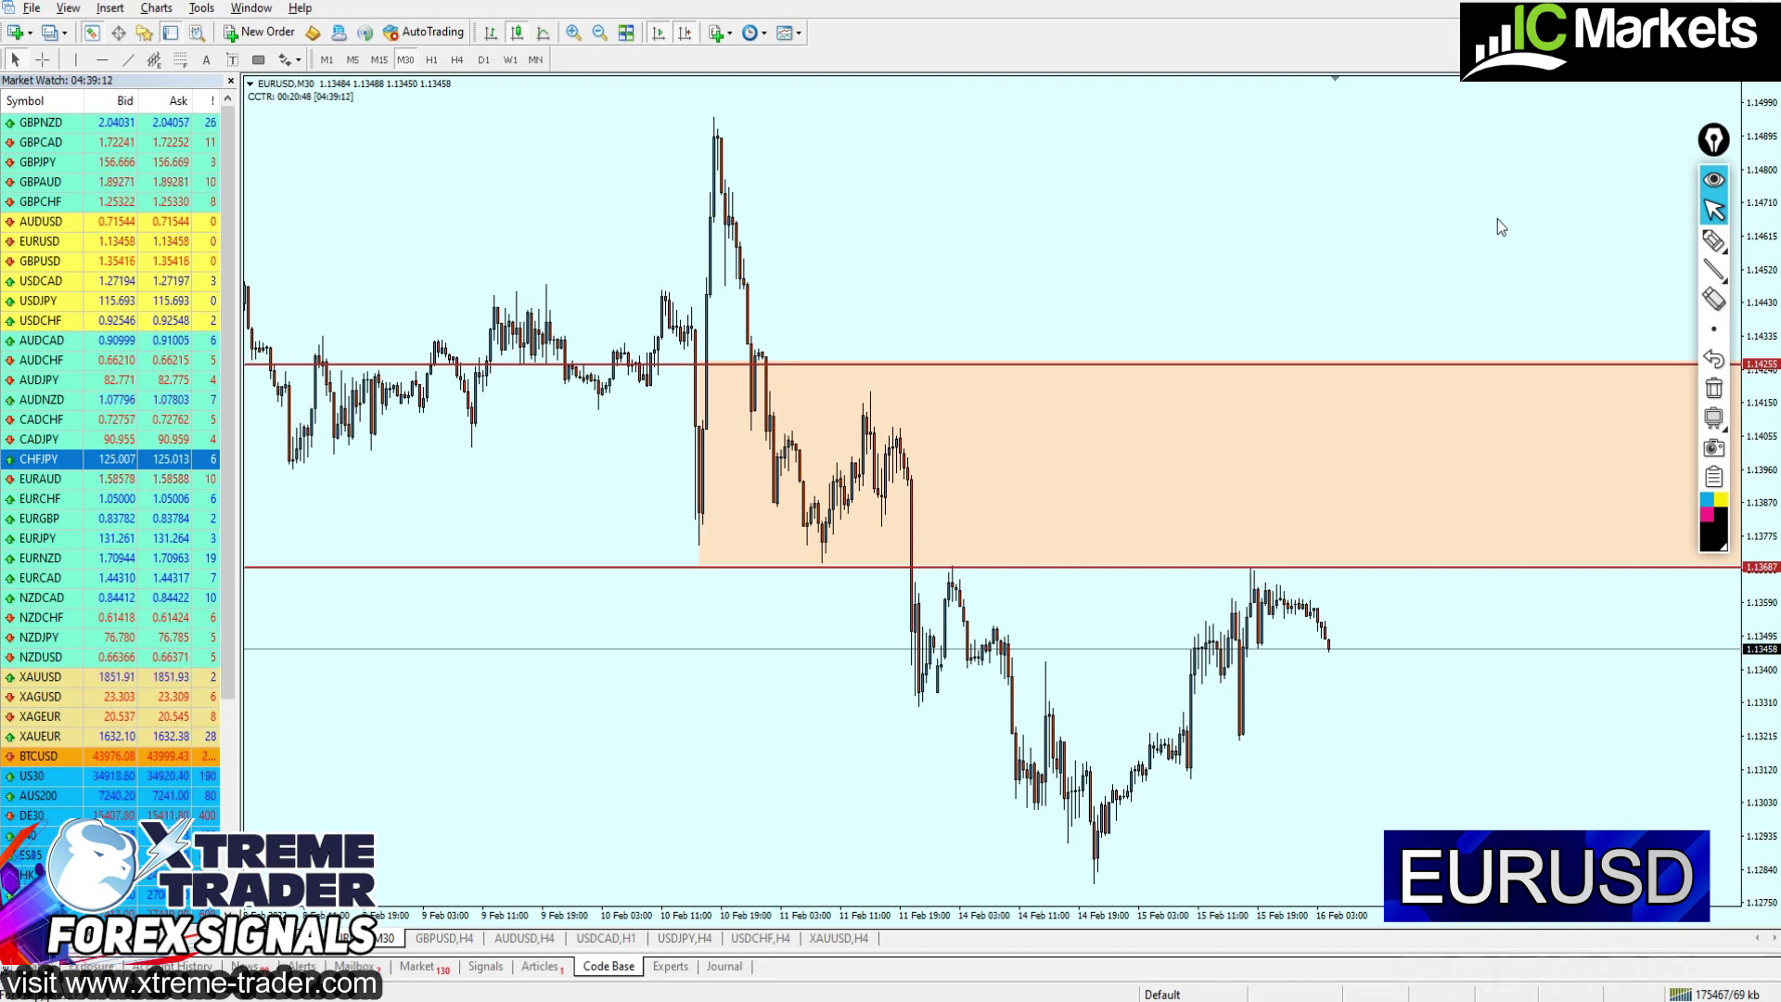
middle_click(1259, 517)
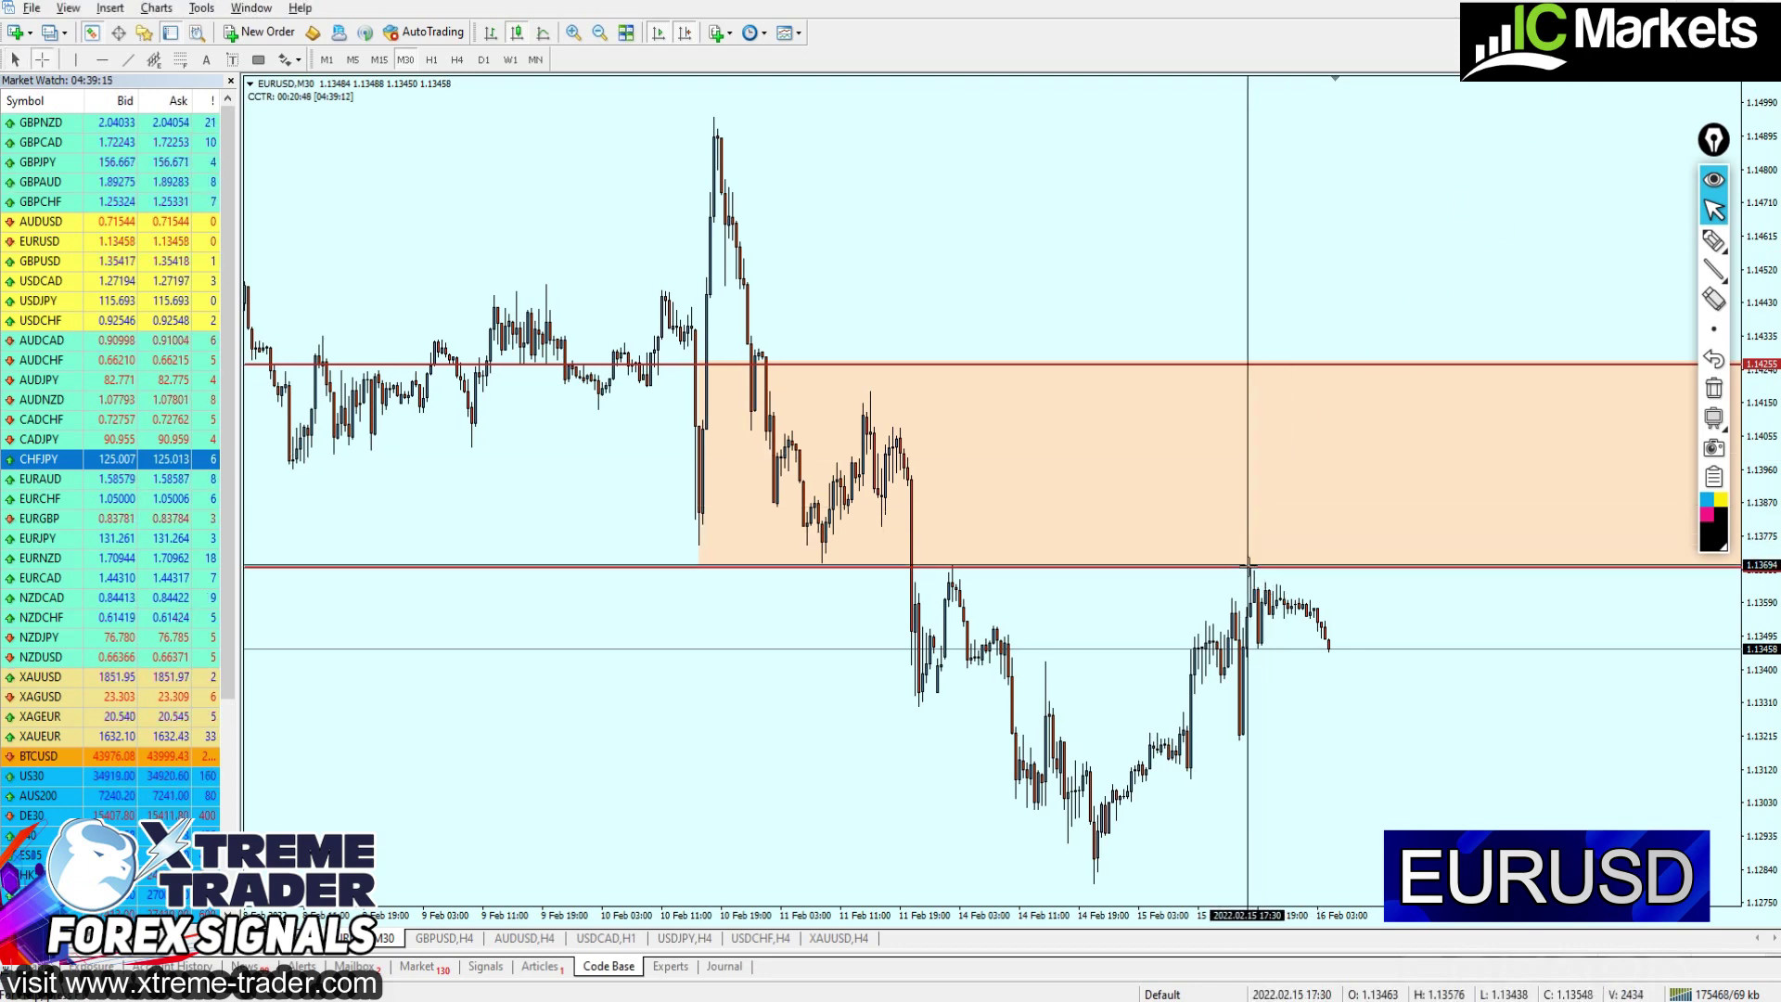
drag(1249, 566, 1321, 651)
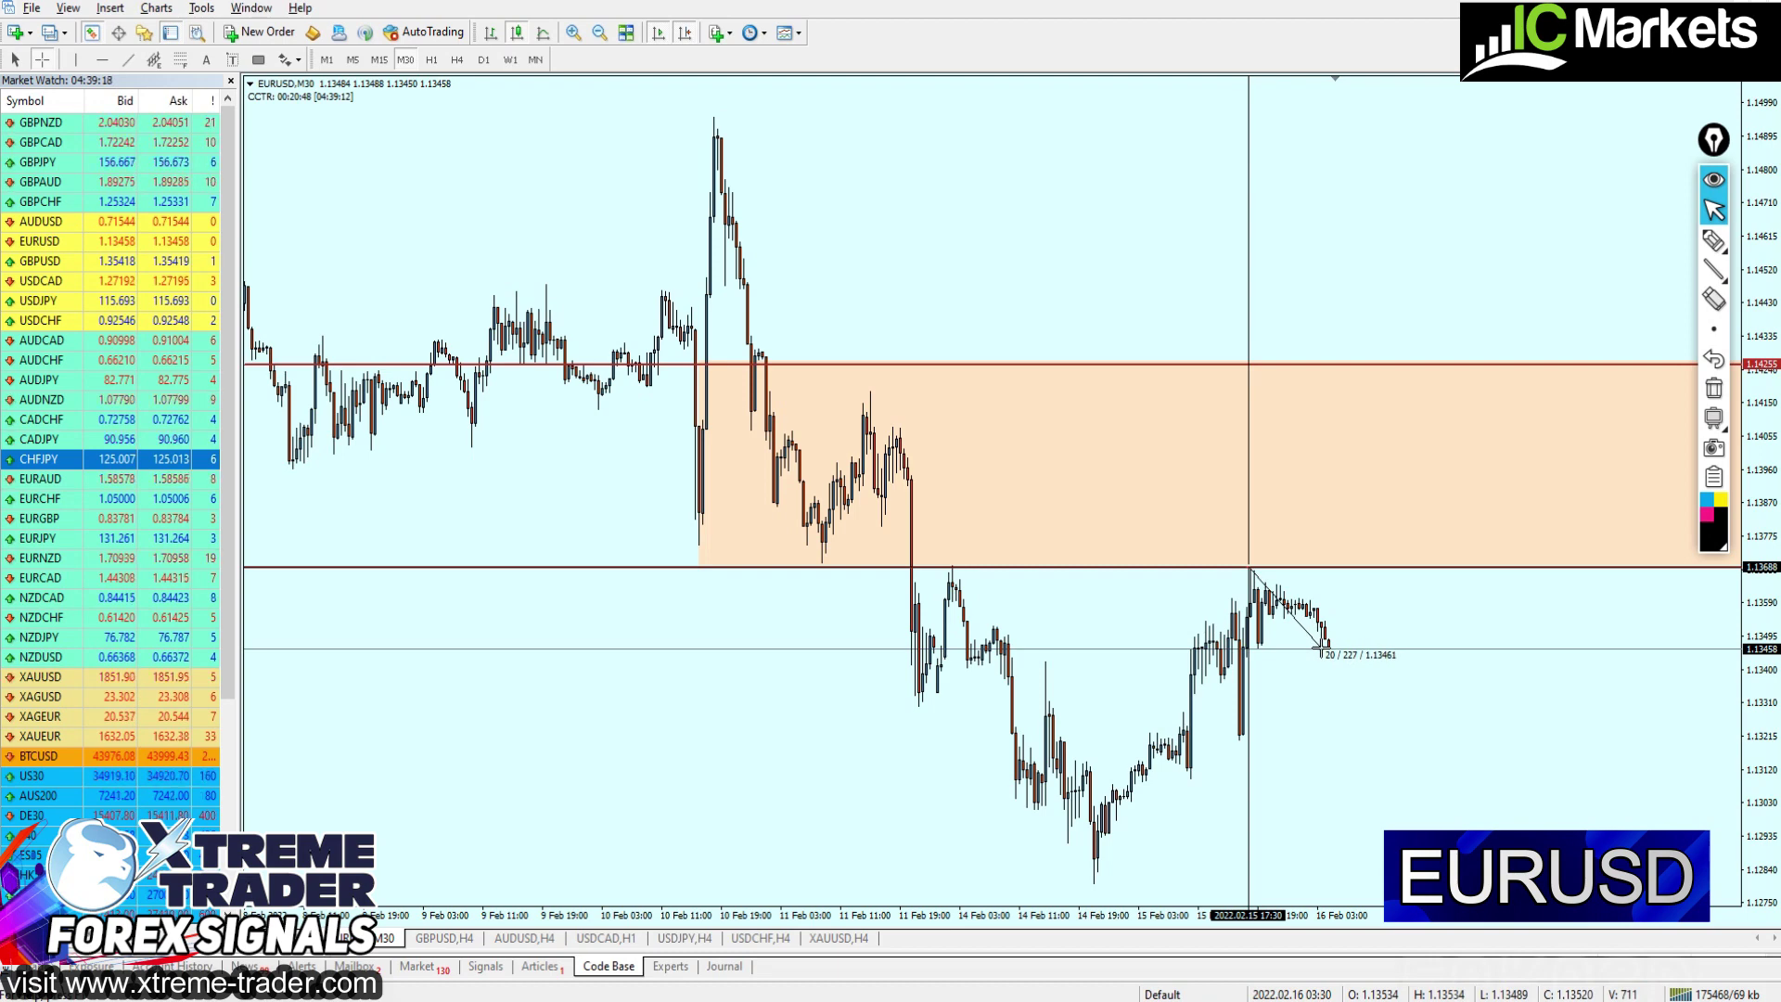
Switch the EURUSD chart through H4 to the daily timeframe and widen it to show history back to August 2021
click(457, 60)
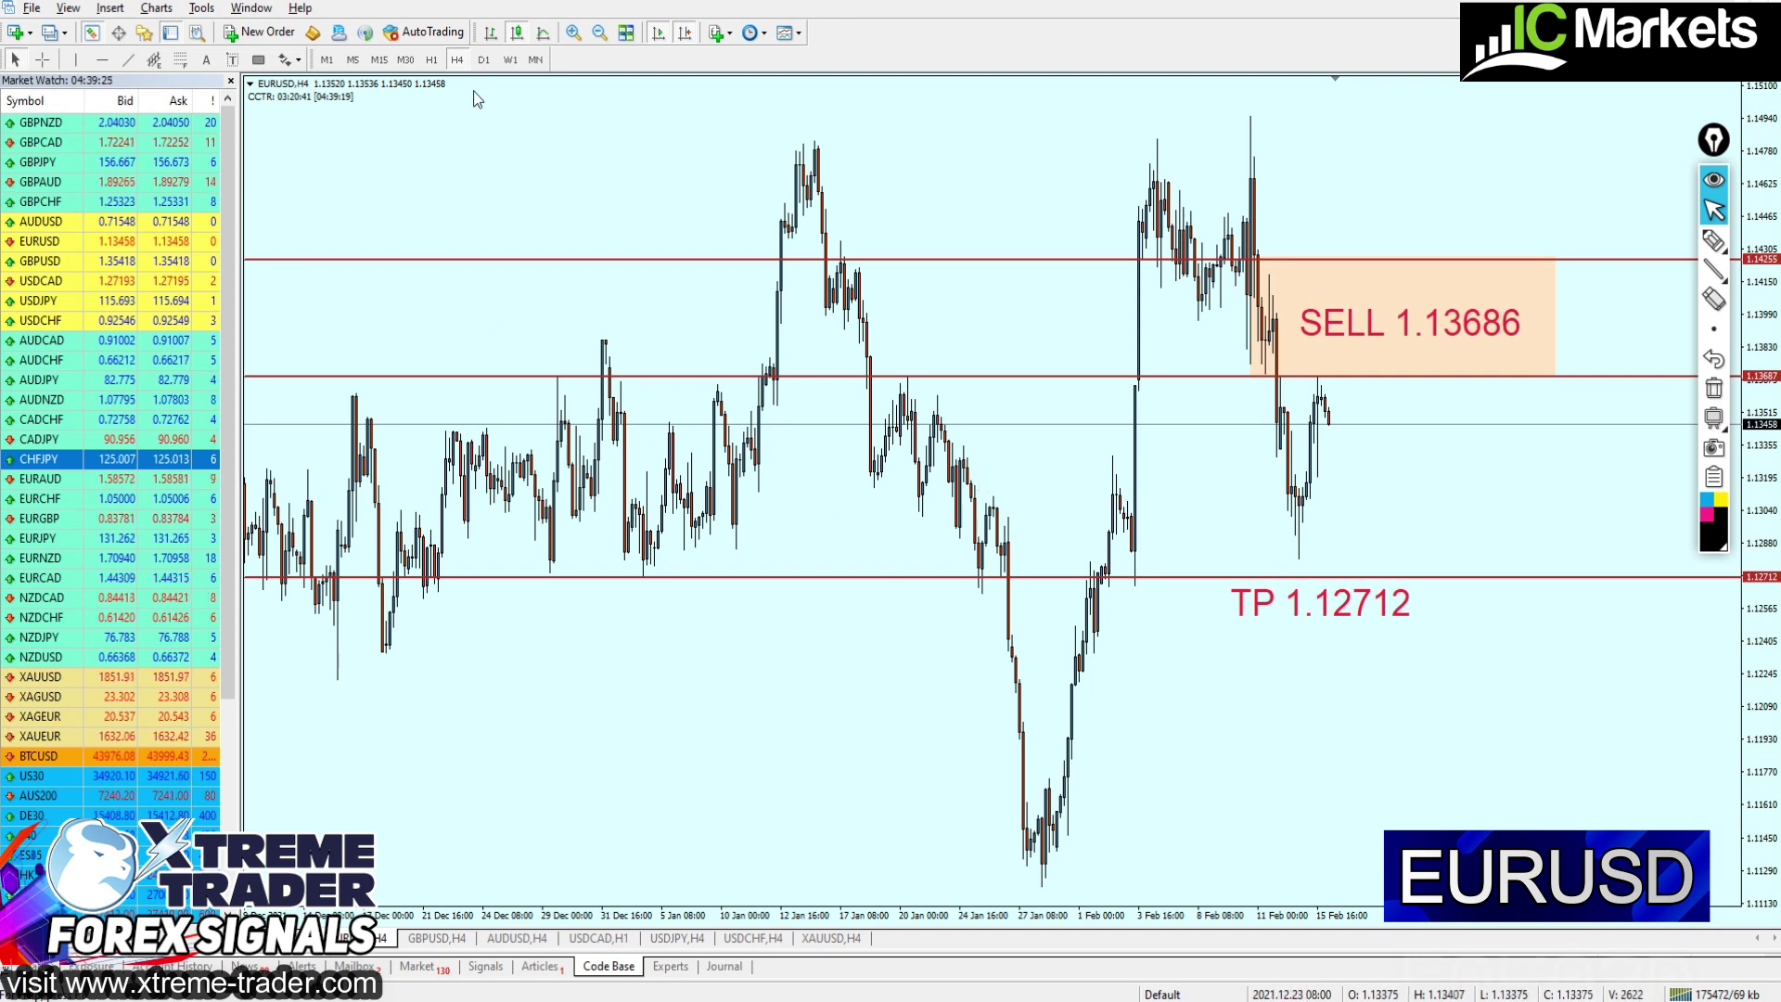
click(483, 59)
key(plus)
key(plus)
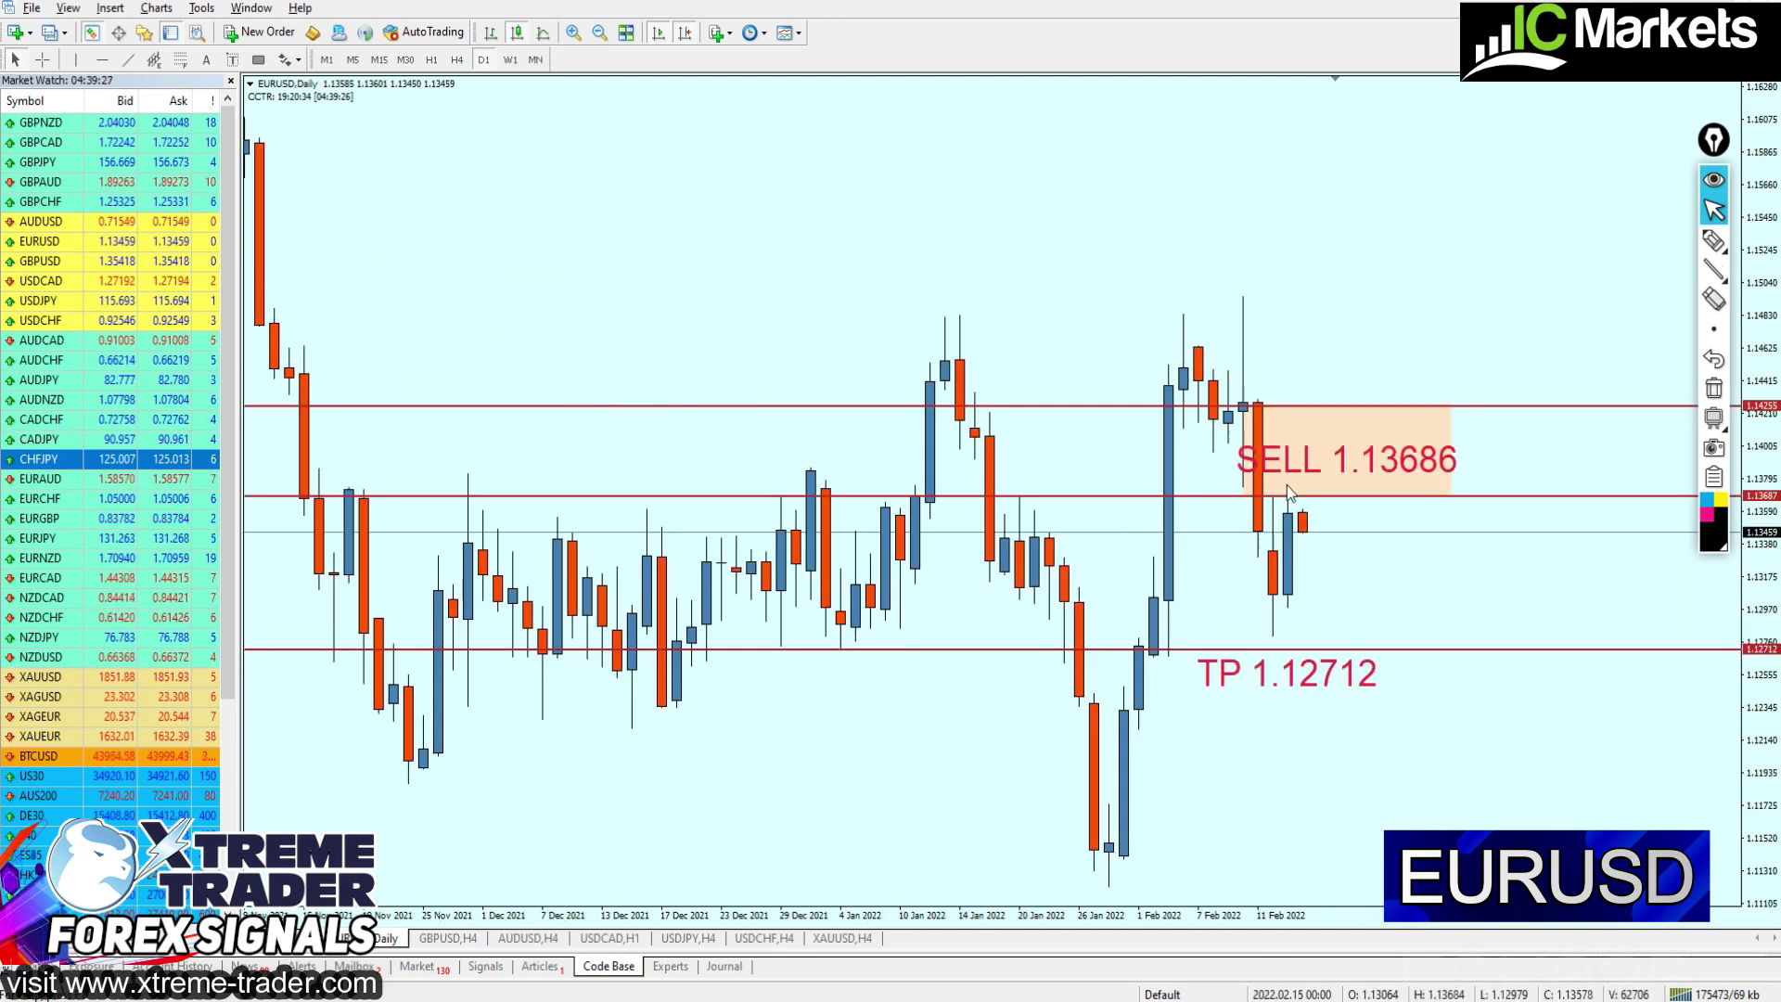
key(minus)
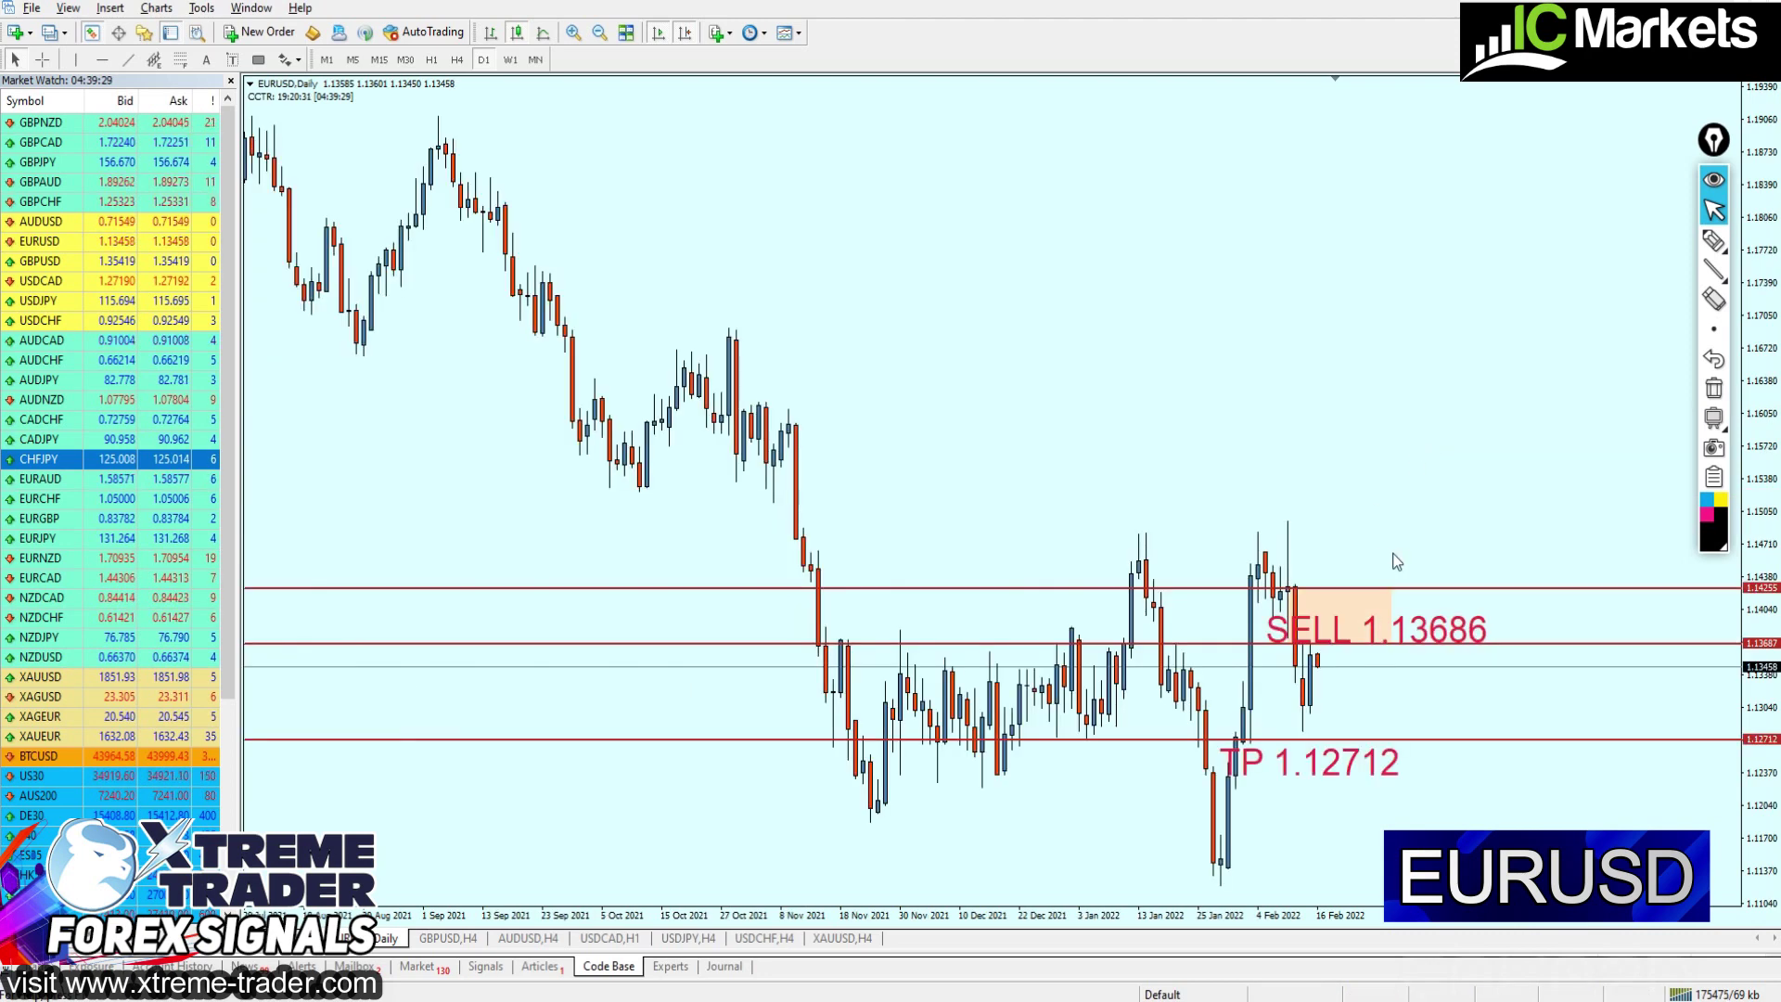
Sketch the V-shaped reversal, a circle around the early-January lows, support lines and a down arrow in pencil, and clear the drawings
click(1711, 242)
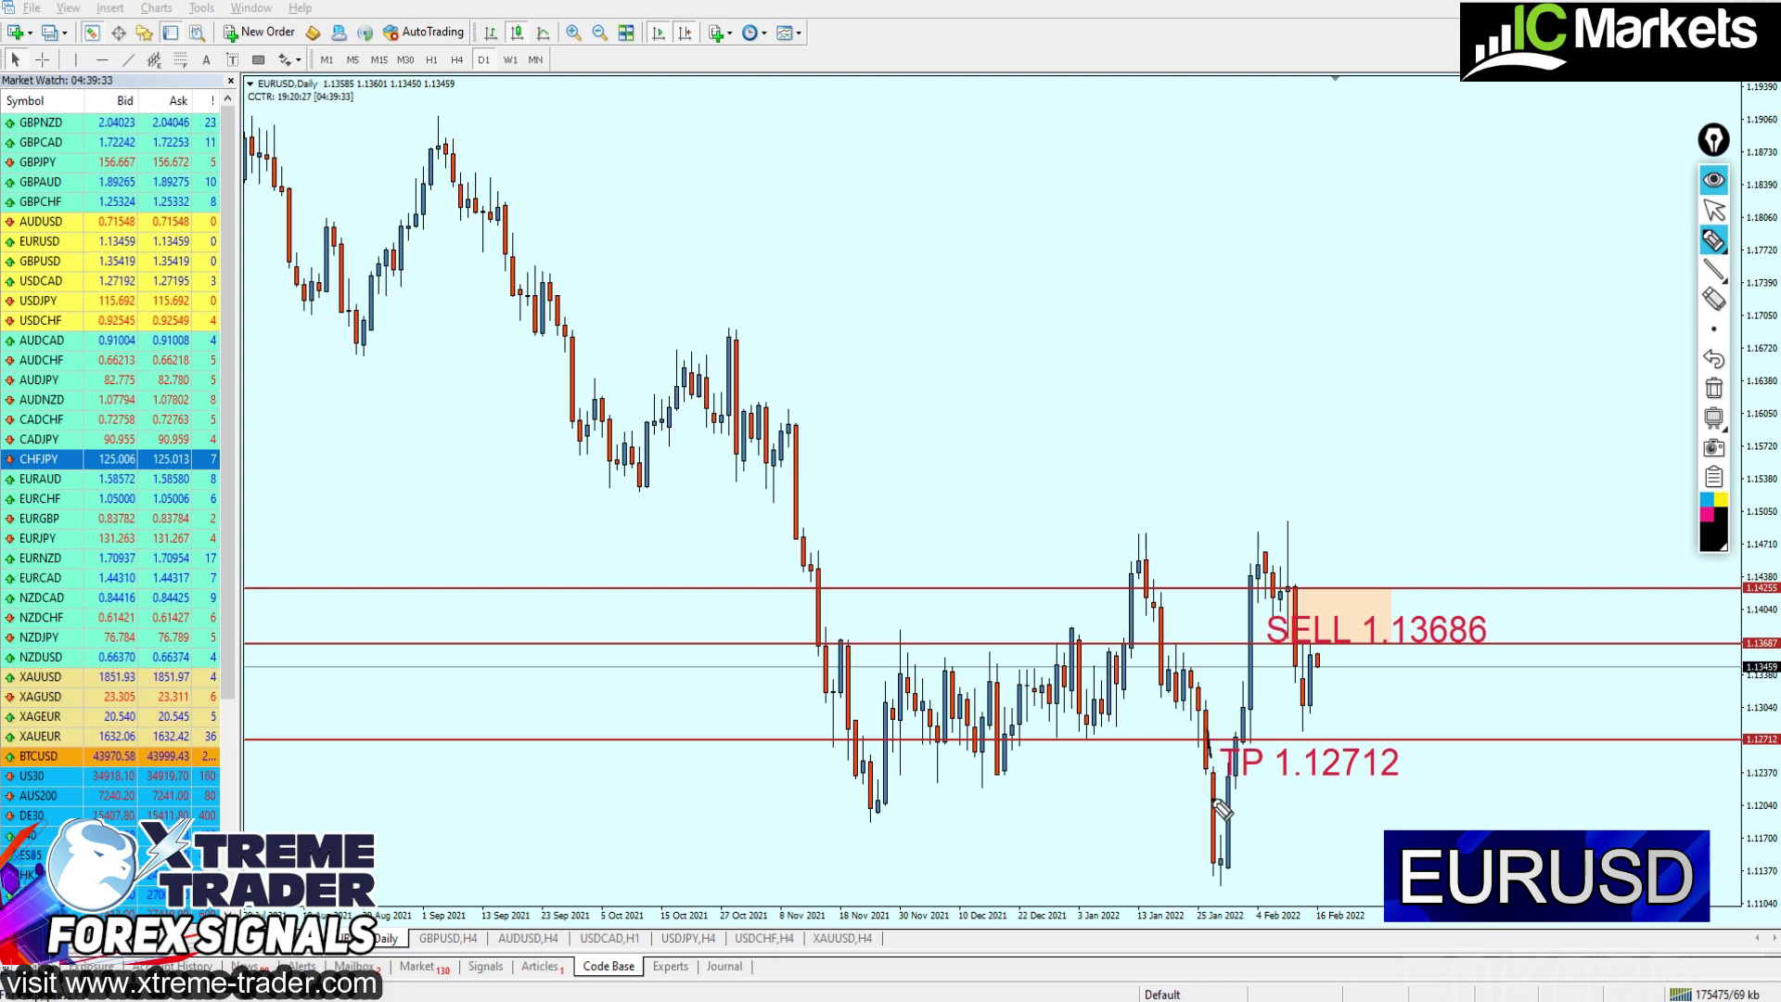
drag(1215, 867, 1254, 696)
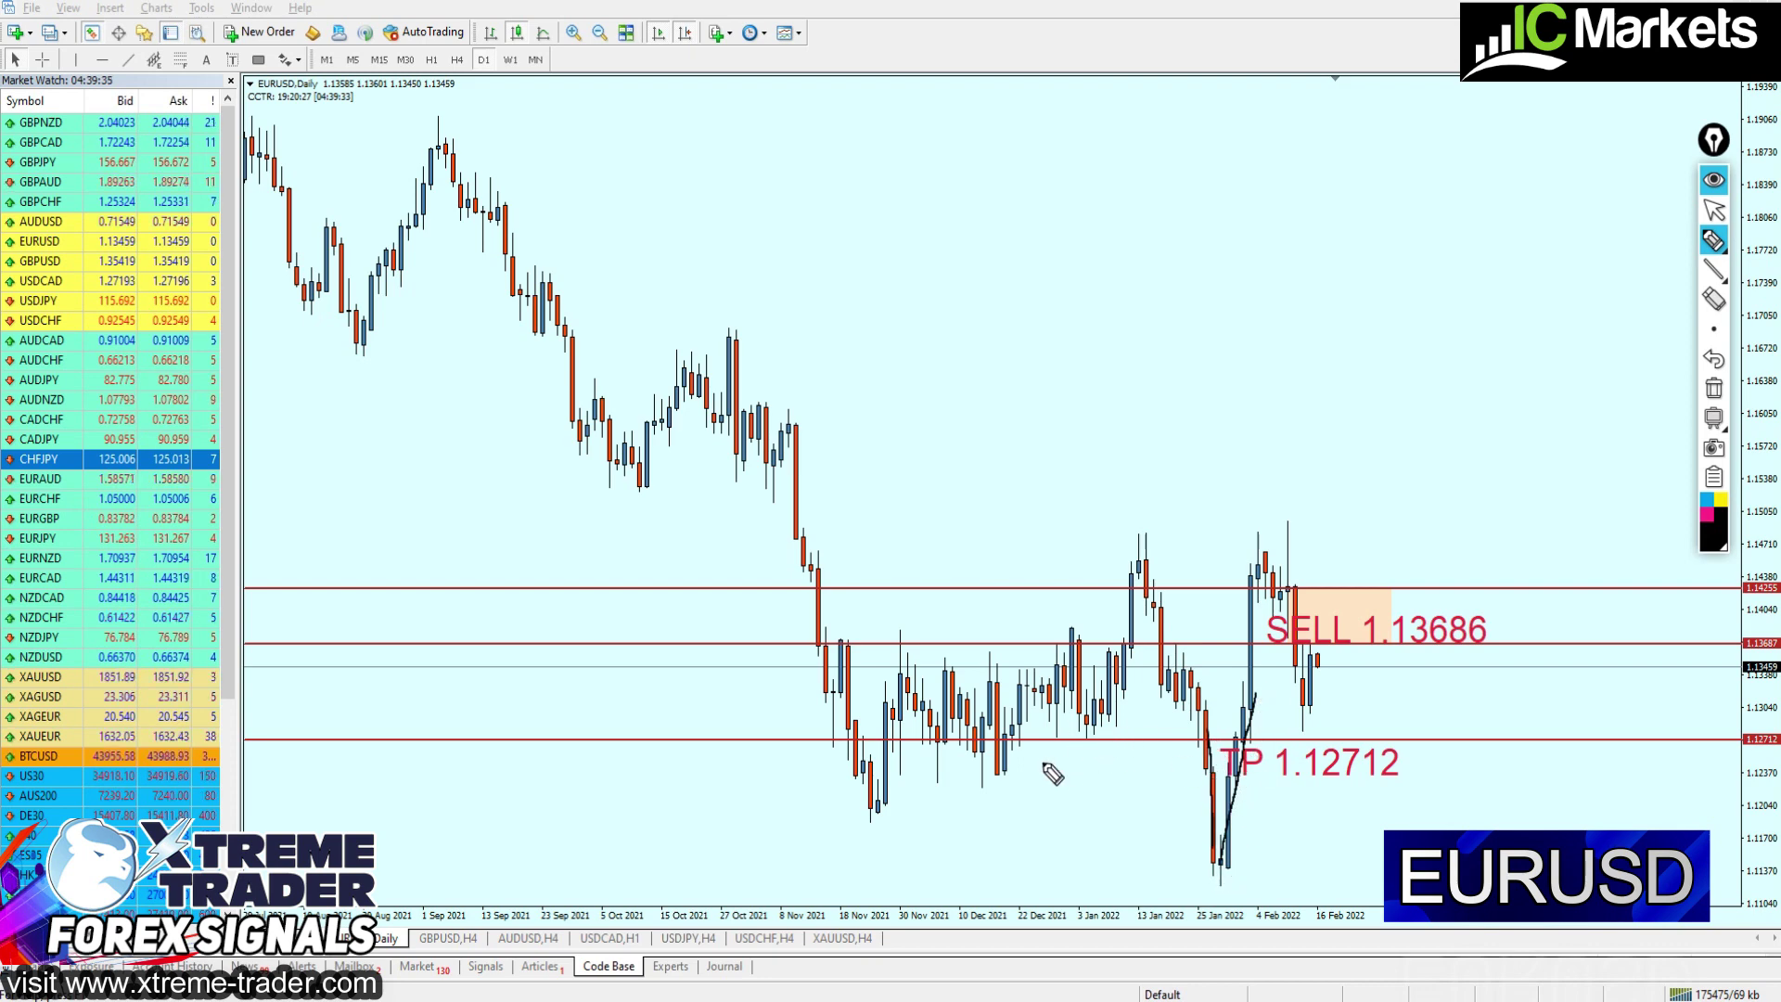
mouse_move(1037, 738)
mouse_down()
mouse_move(1117, 745)
mouse_move(1076, 756)
mouse_move(1062, 742)
mouse_move(1406, 739)
mouse_up()
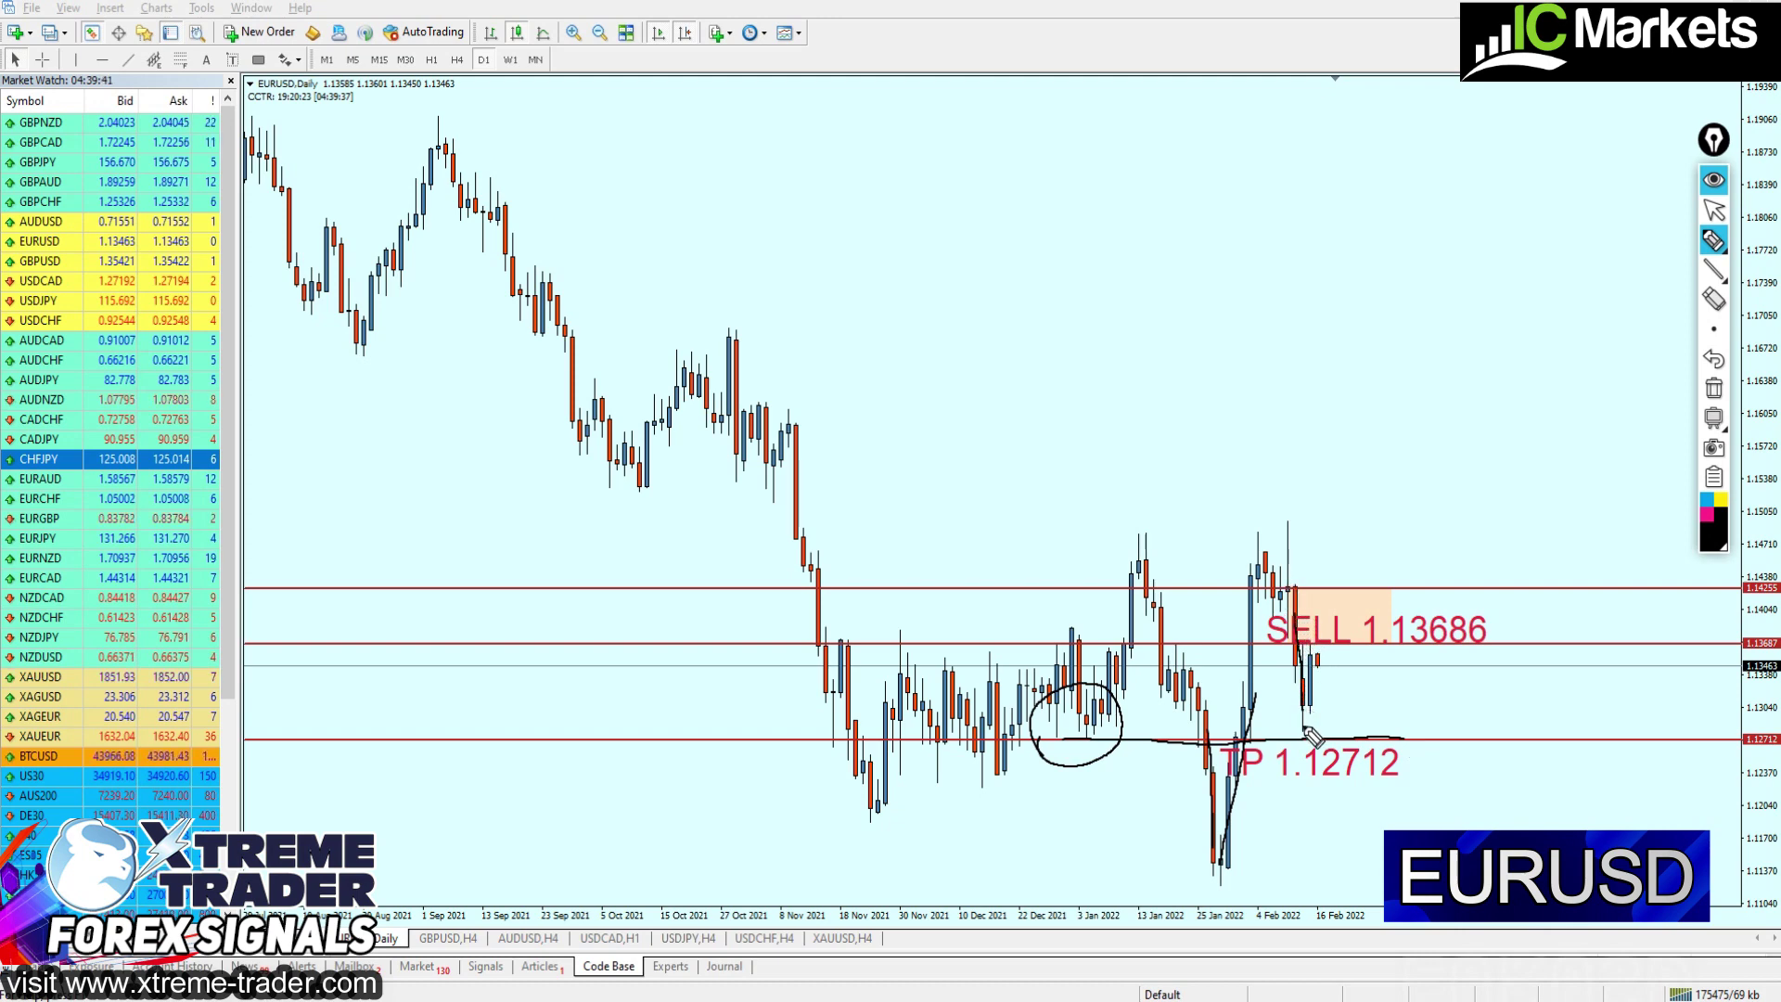
drag(1051, 735, 1391, 731)
drag(1279, 655, 1327, 675)
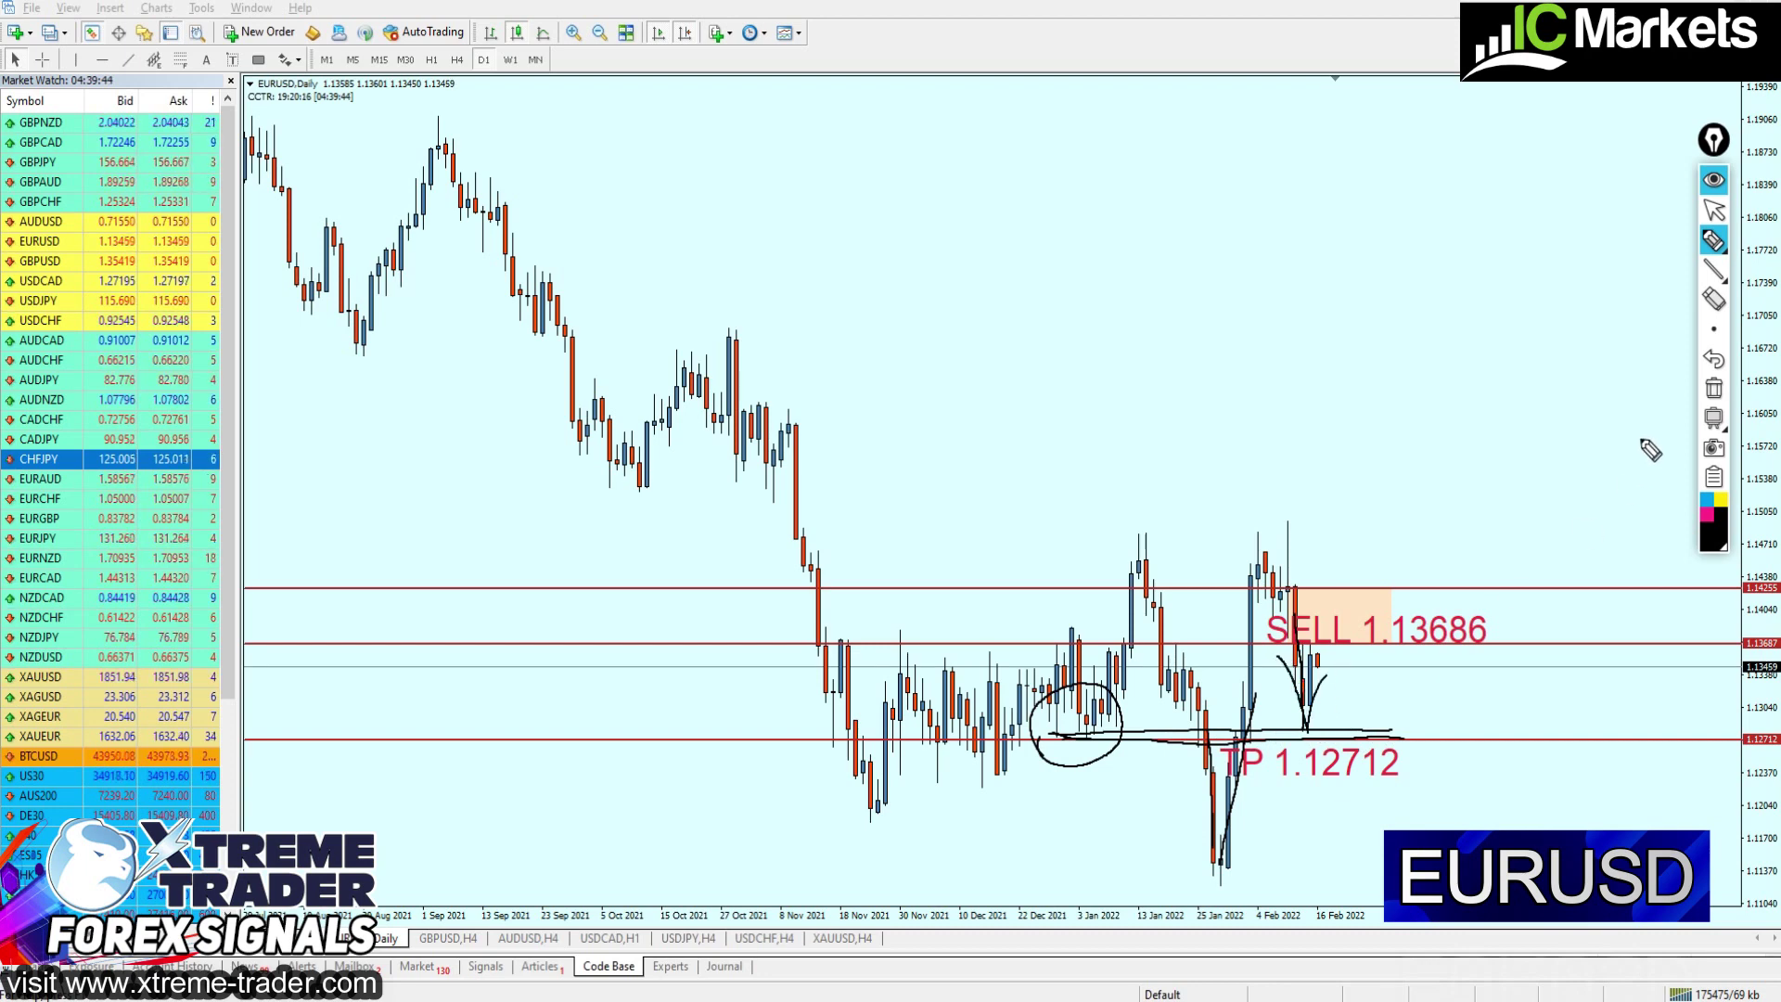
click(1714, 387)
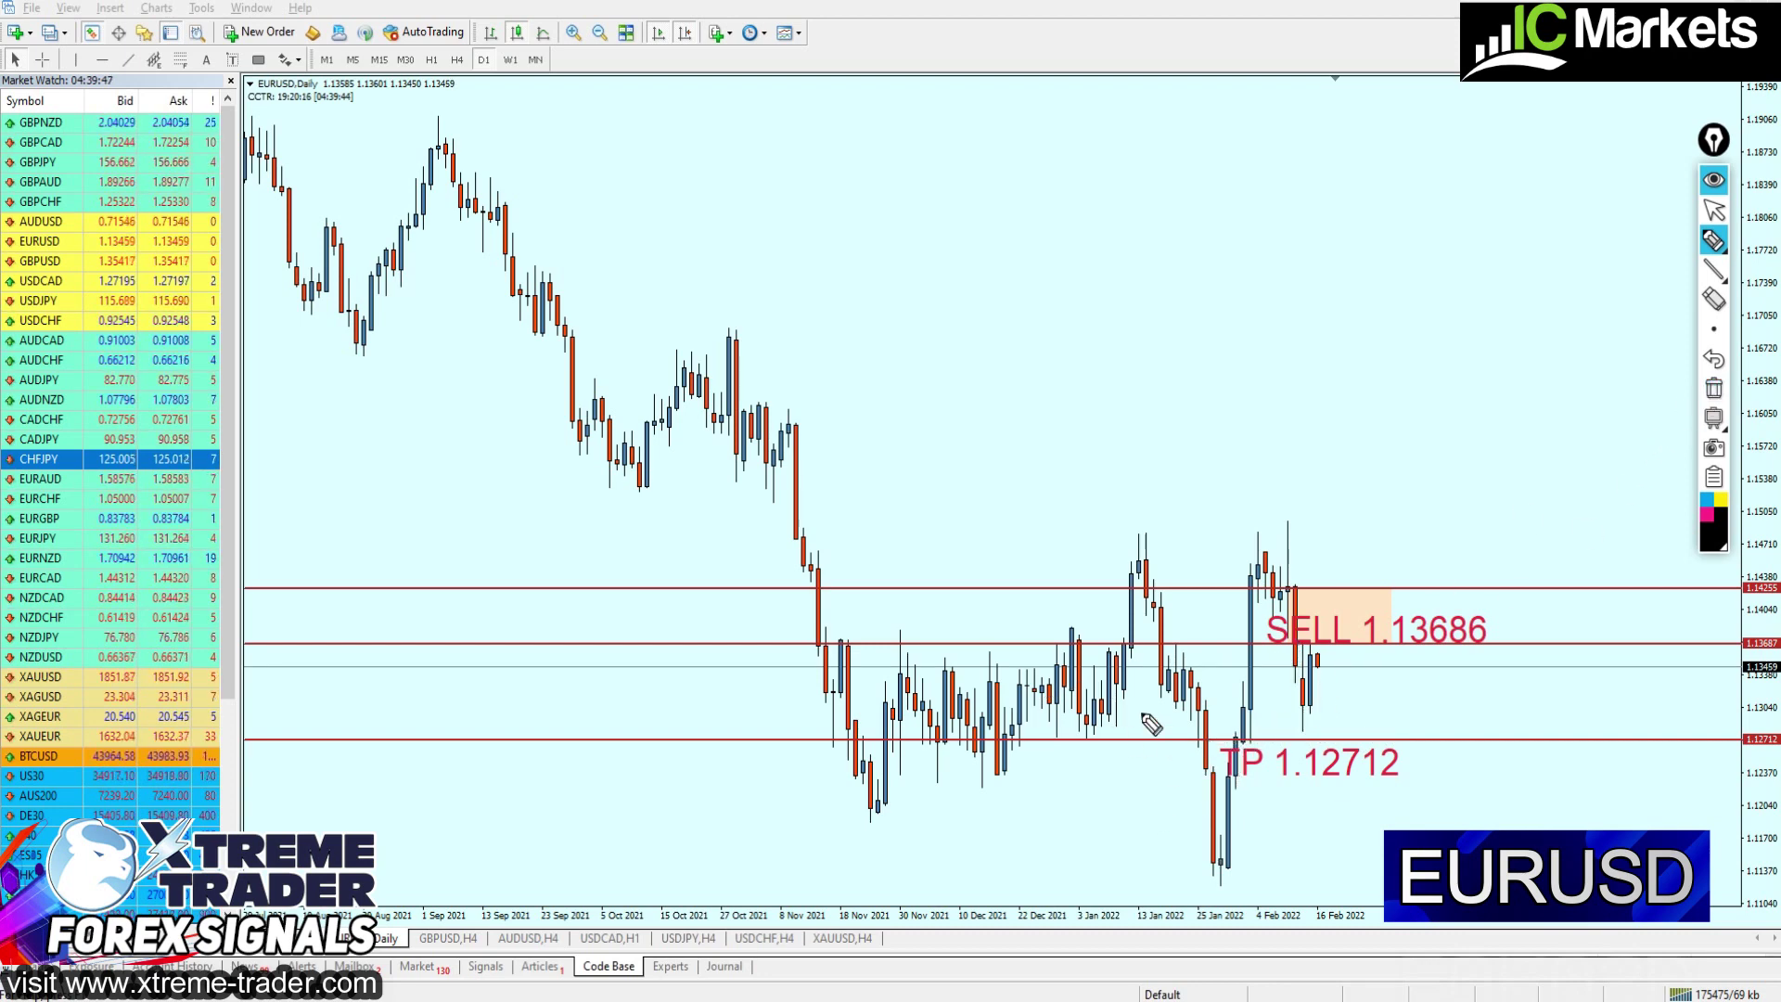
Circle the early-January lows with a support line extended to the recent low, clear it, and draw and erase a check mark there
mouse_move(1048, 742)
mouse_down()
mouse_move(1136, 723)
mouse_move(1062, 738)
mouse_move(1311, 730)
mouse_up()
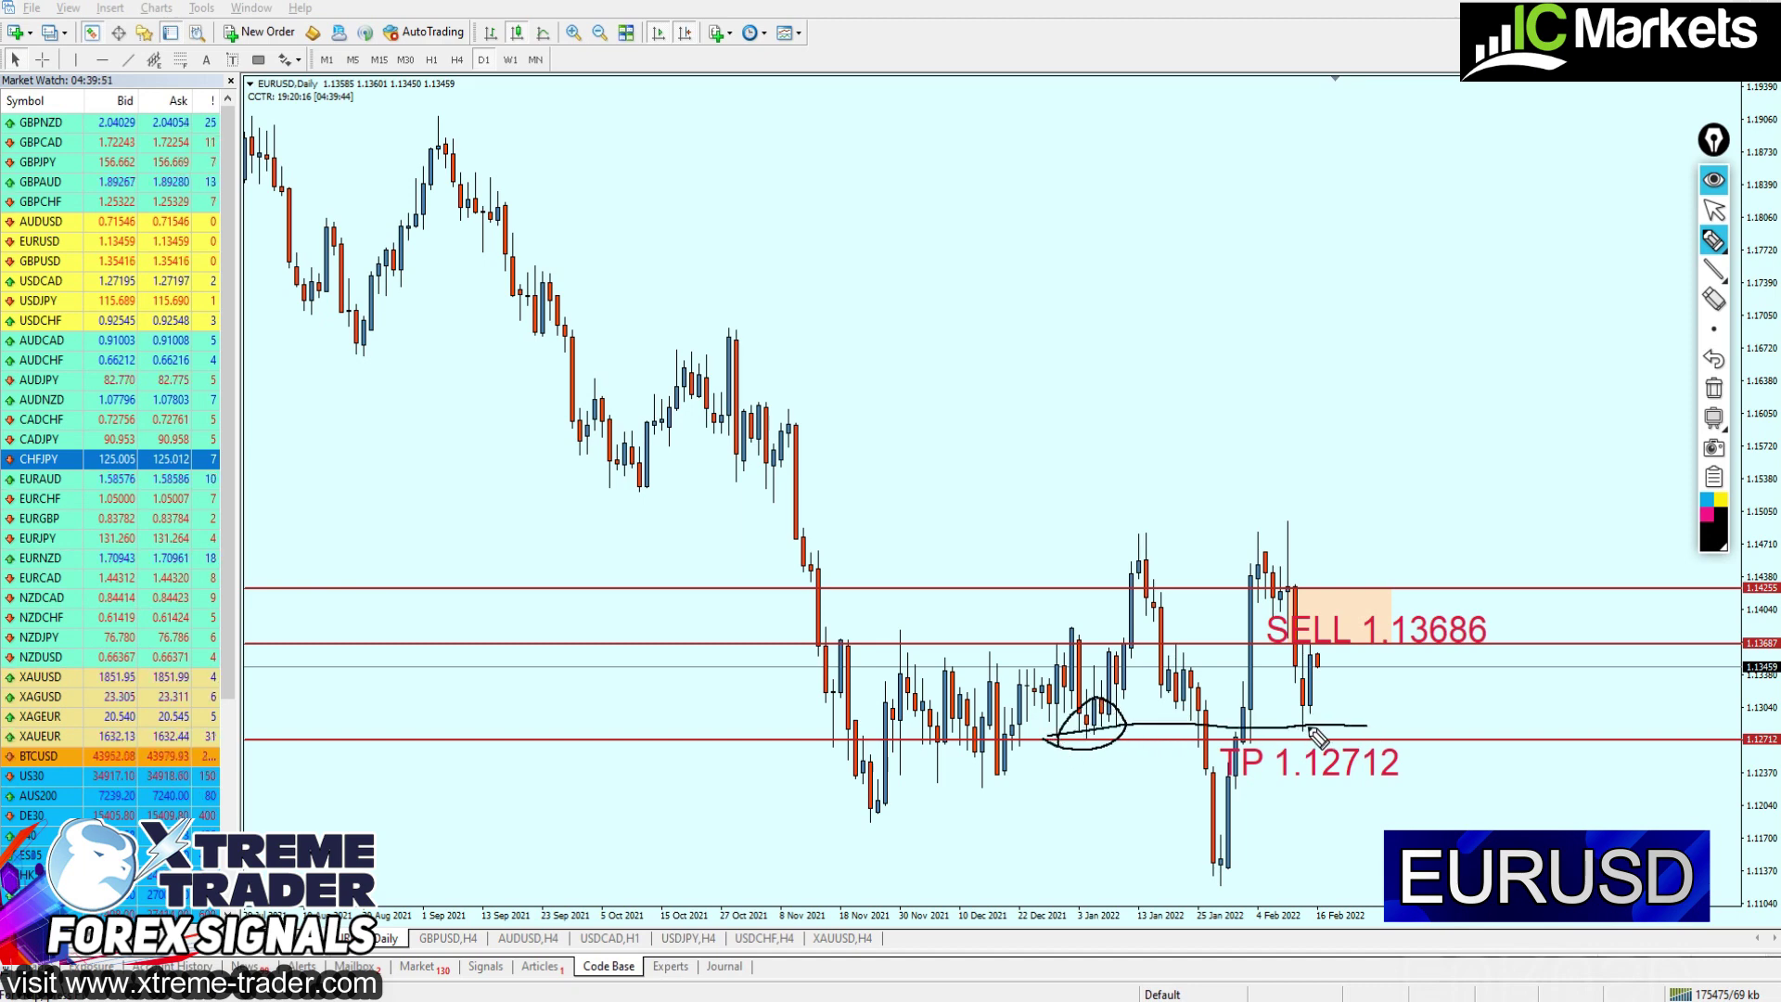
click(1714, 388)
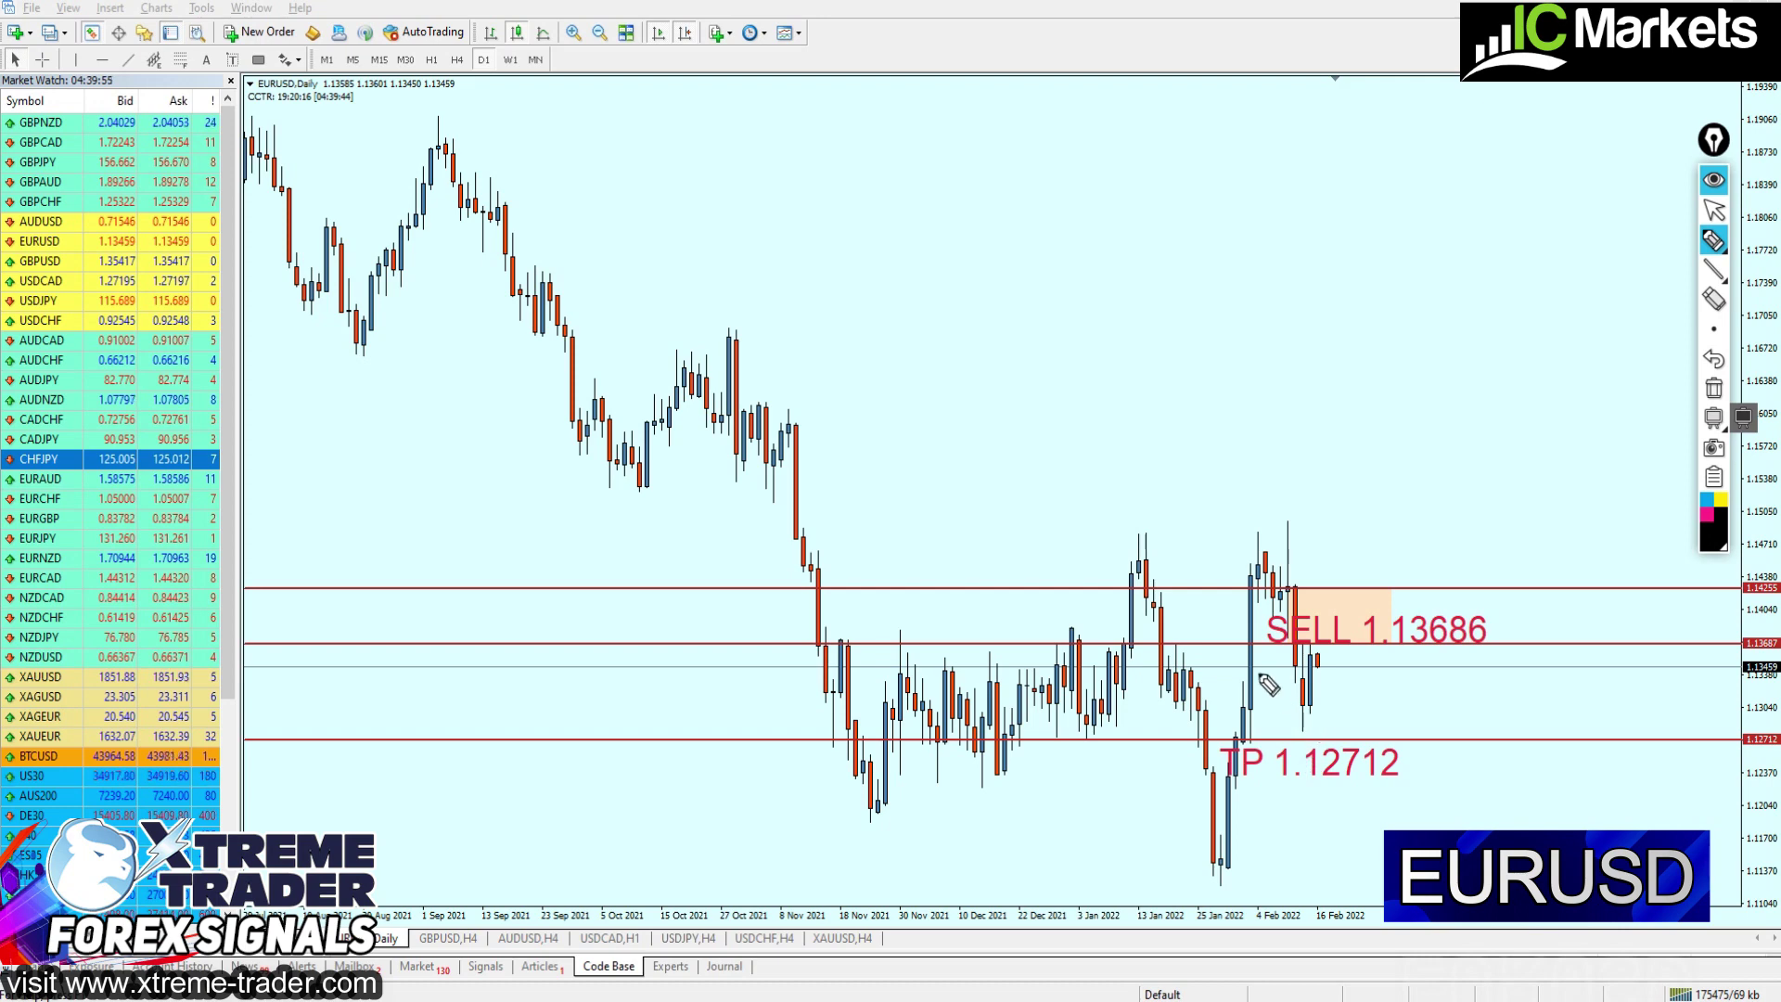
mouse_move(1328, 713)
mouse_down()
mouse_move(1333, 732)
mouse_move(1379, 674)
mouse_up()
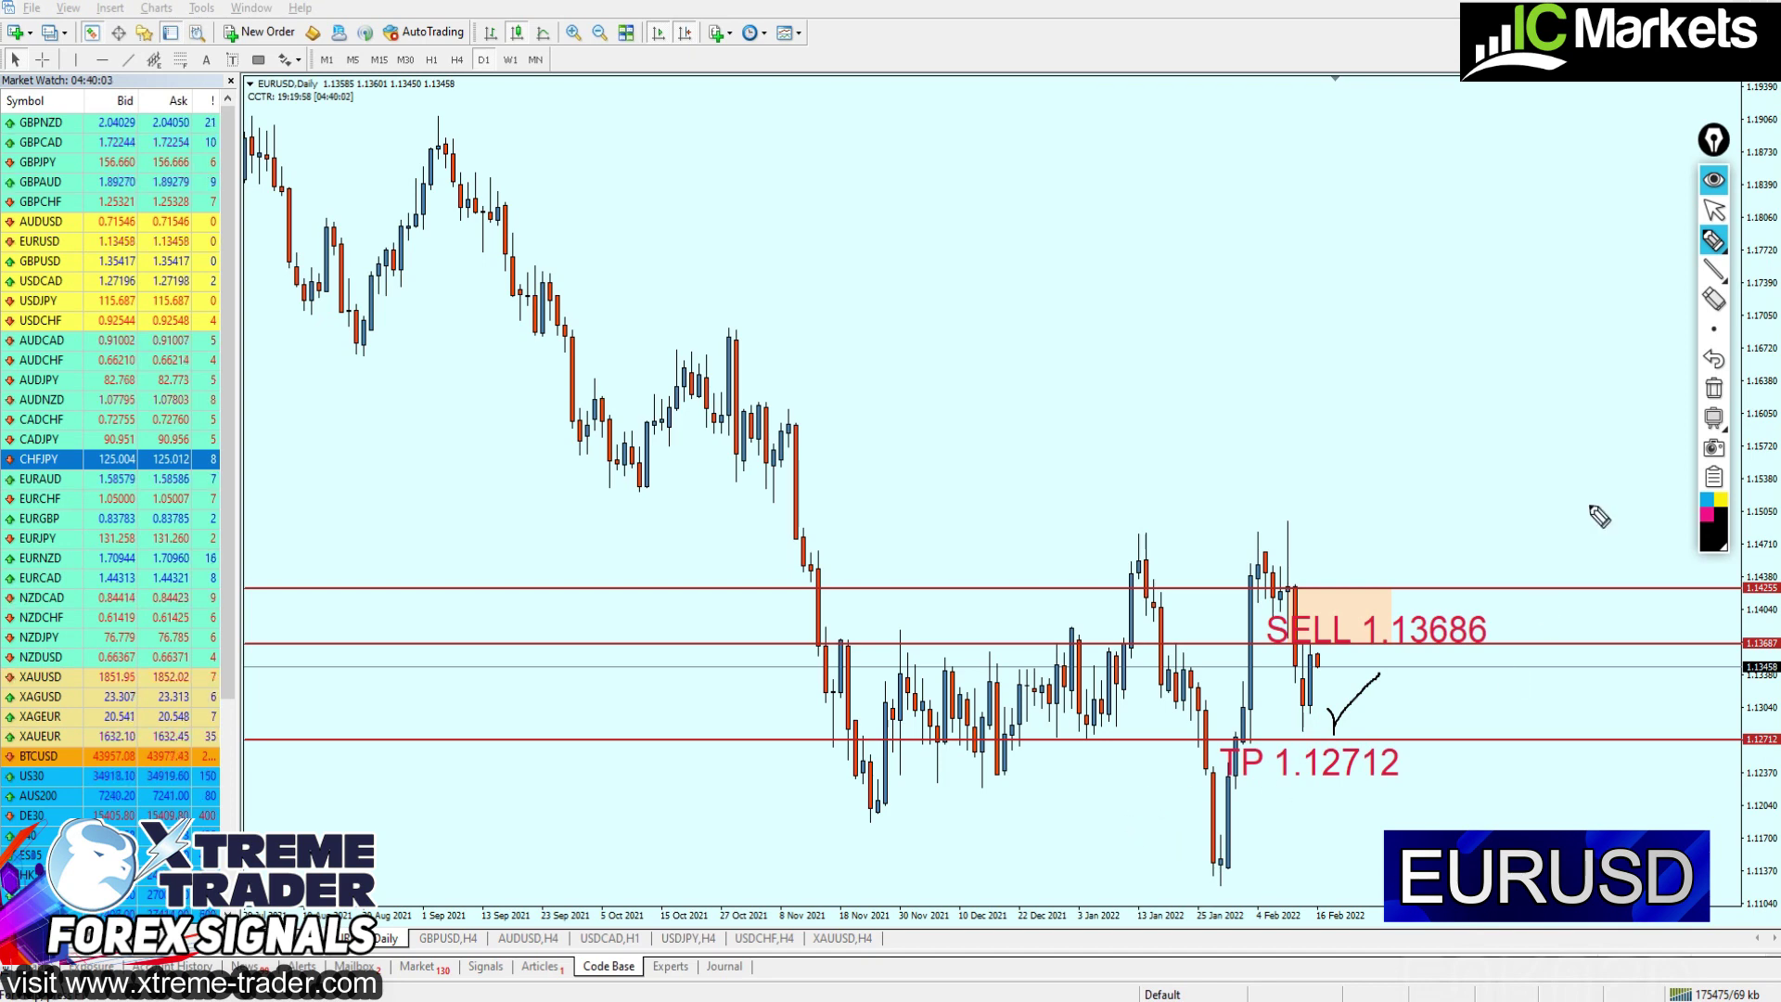
click(1714, 387)
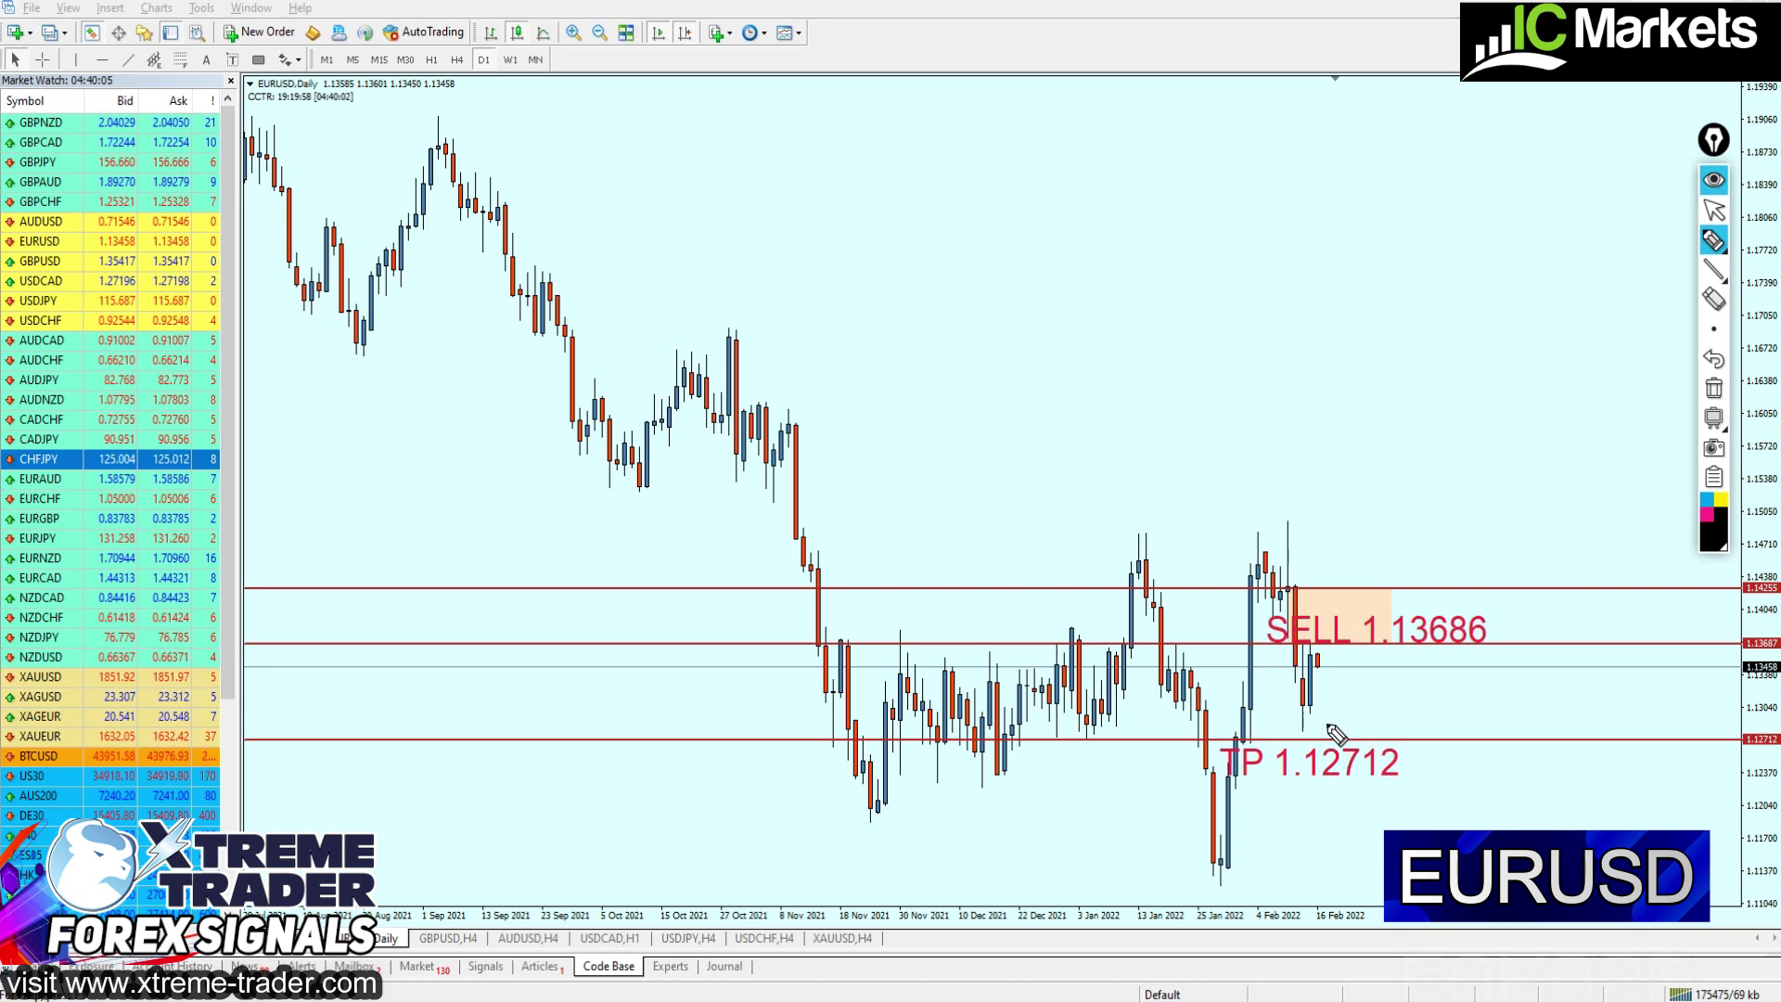
Draw two support lines to the recent low and trace the latest drop from the sell zone, clearing the sketch when done
drag(1025, 733, 1461, 720)
drag(1057, 733, 1394, 720)
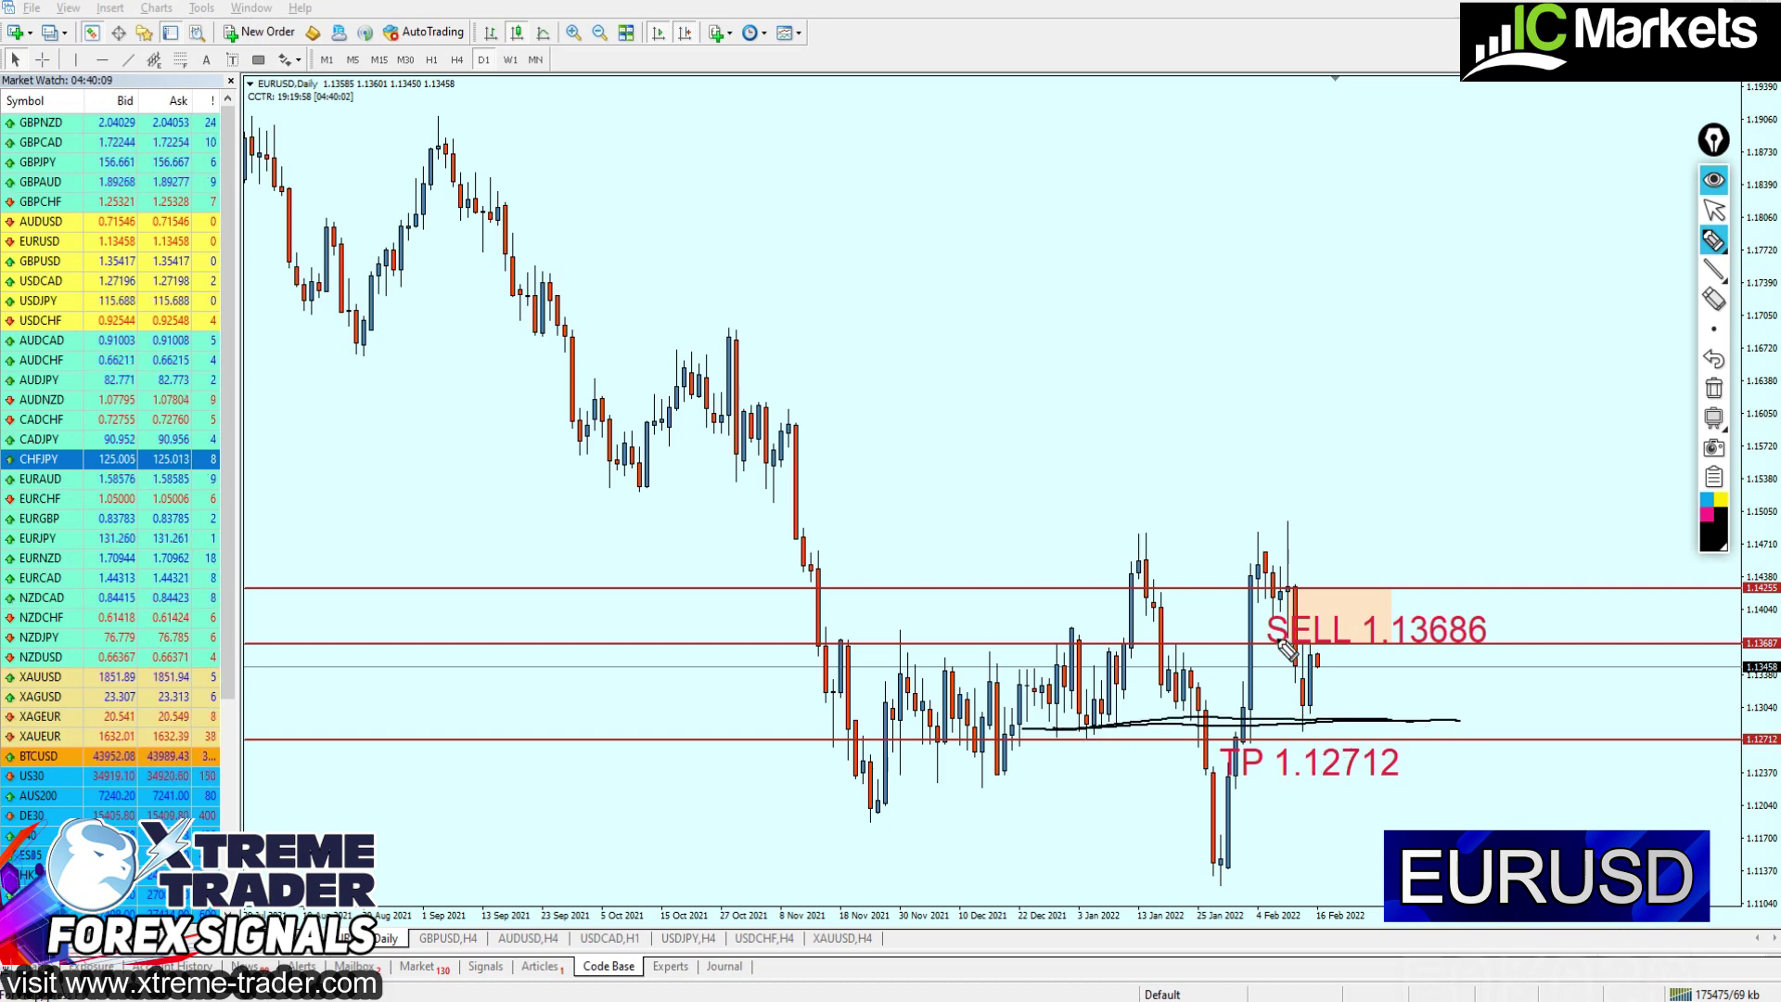
mouse_move(1284, 570)
mouse_down()
mouse_move(1307, 710)
mouse_move(1314, 659)
mouse_up()
click(1713, 388)
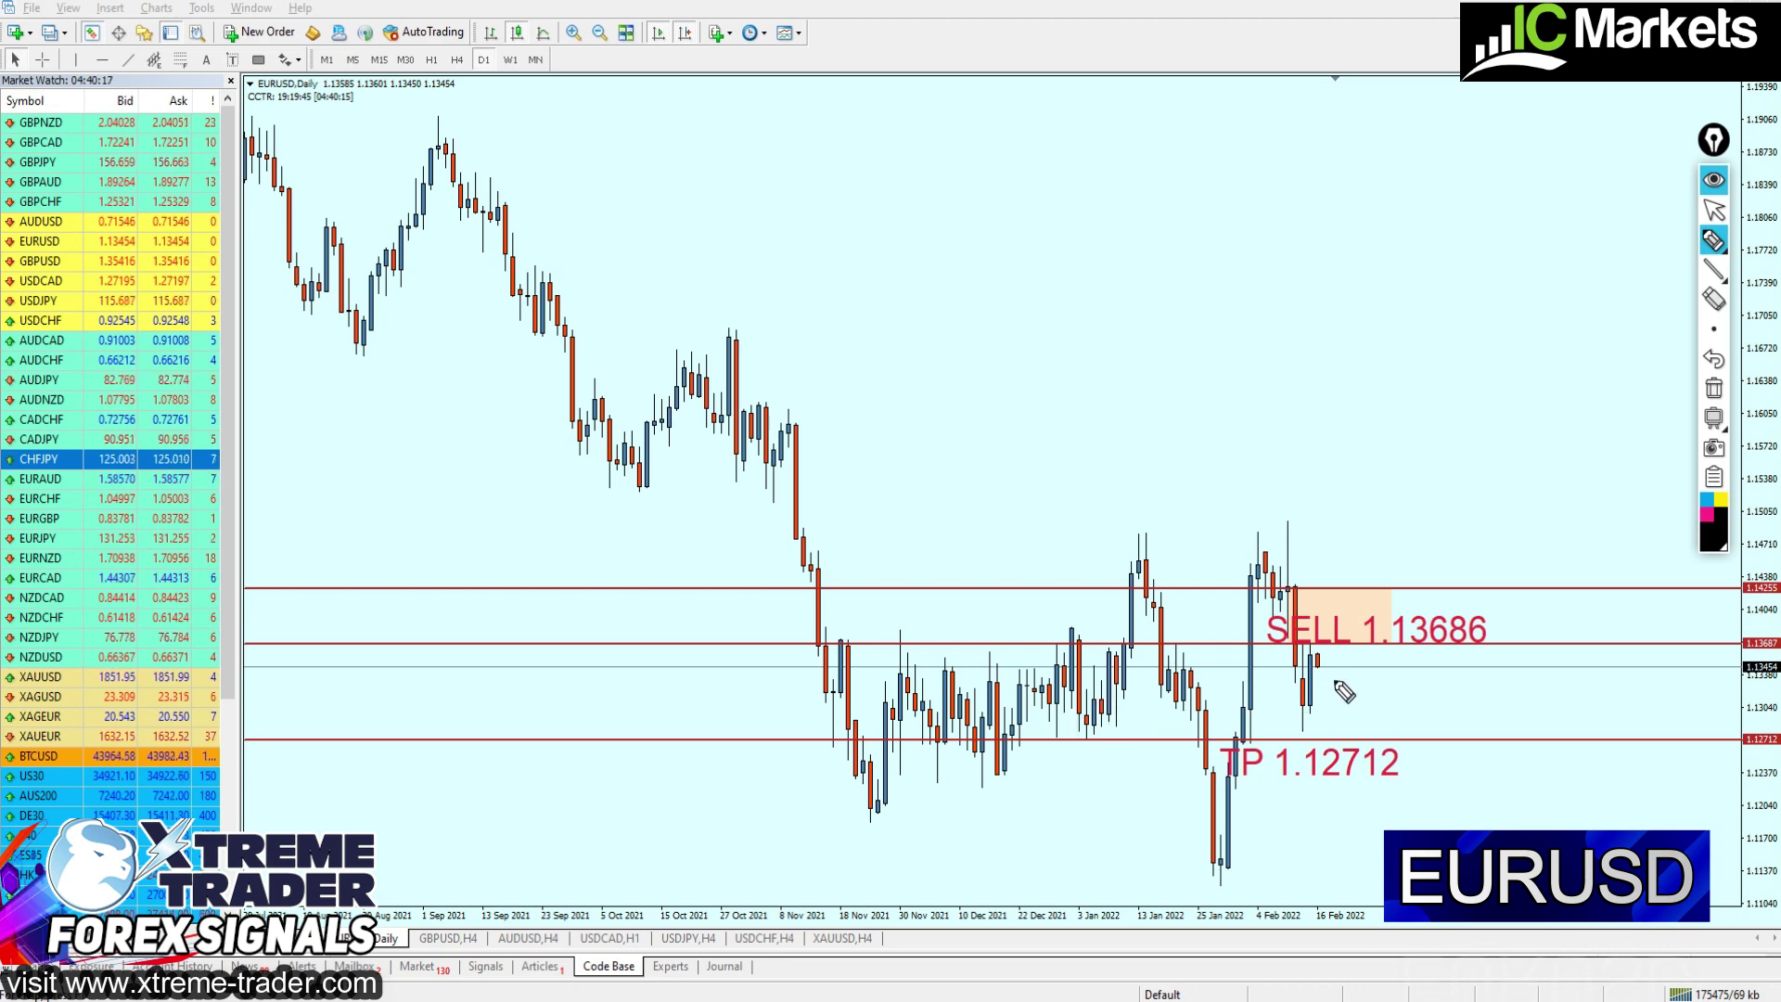
Sketch a zigzag fall to the TP level and lines along the range's support and resistance, and clear the drawings
drag(1323, 664, 1349, 696)
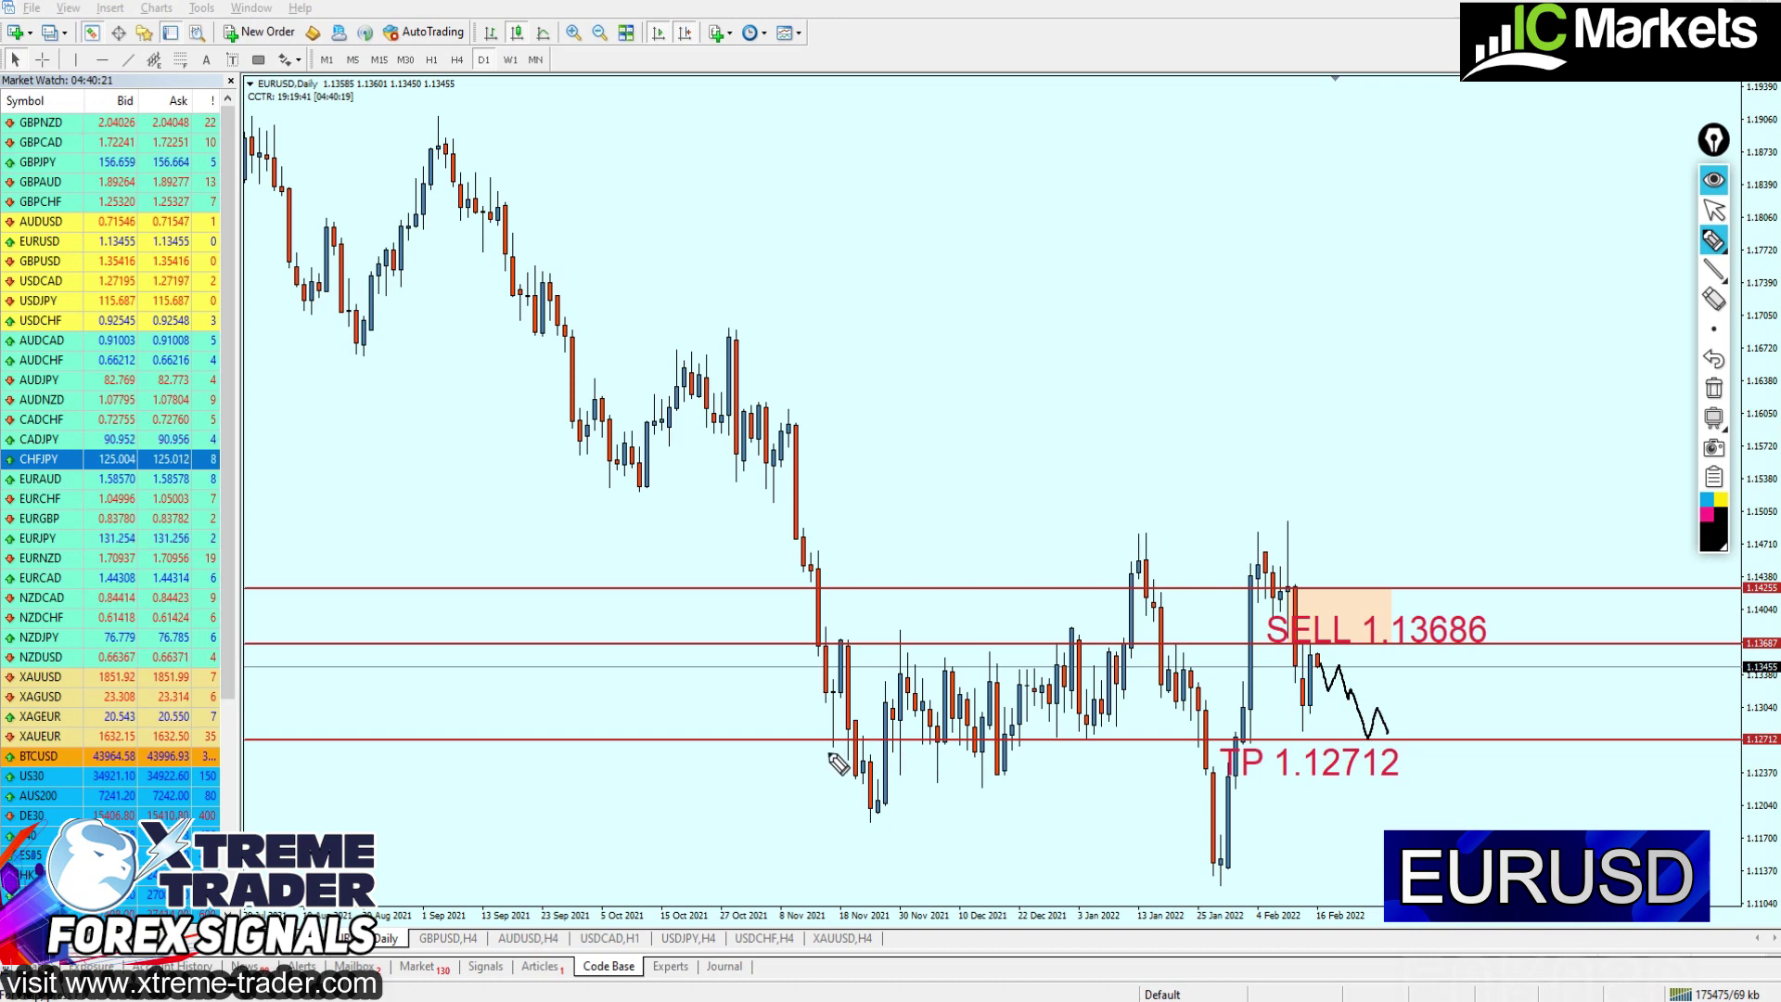
drag(830, 751, 1368, 731)
drag(862, 643, 1531, 628)
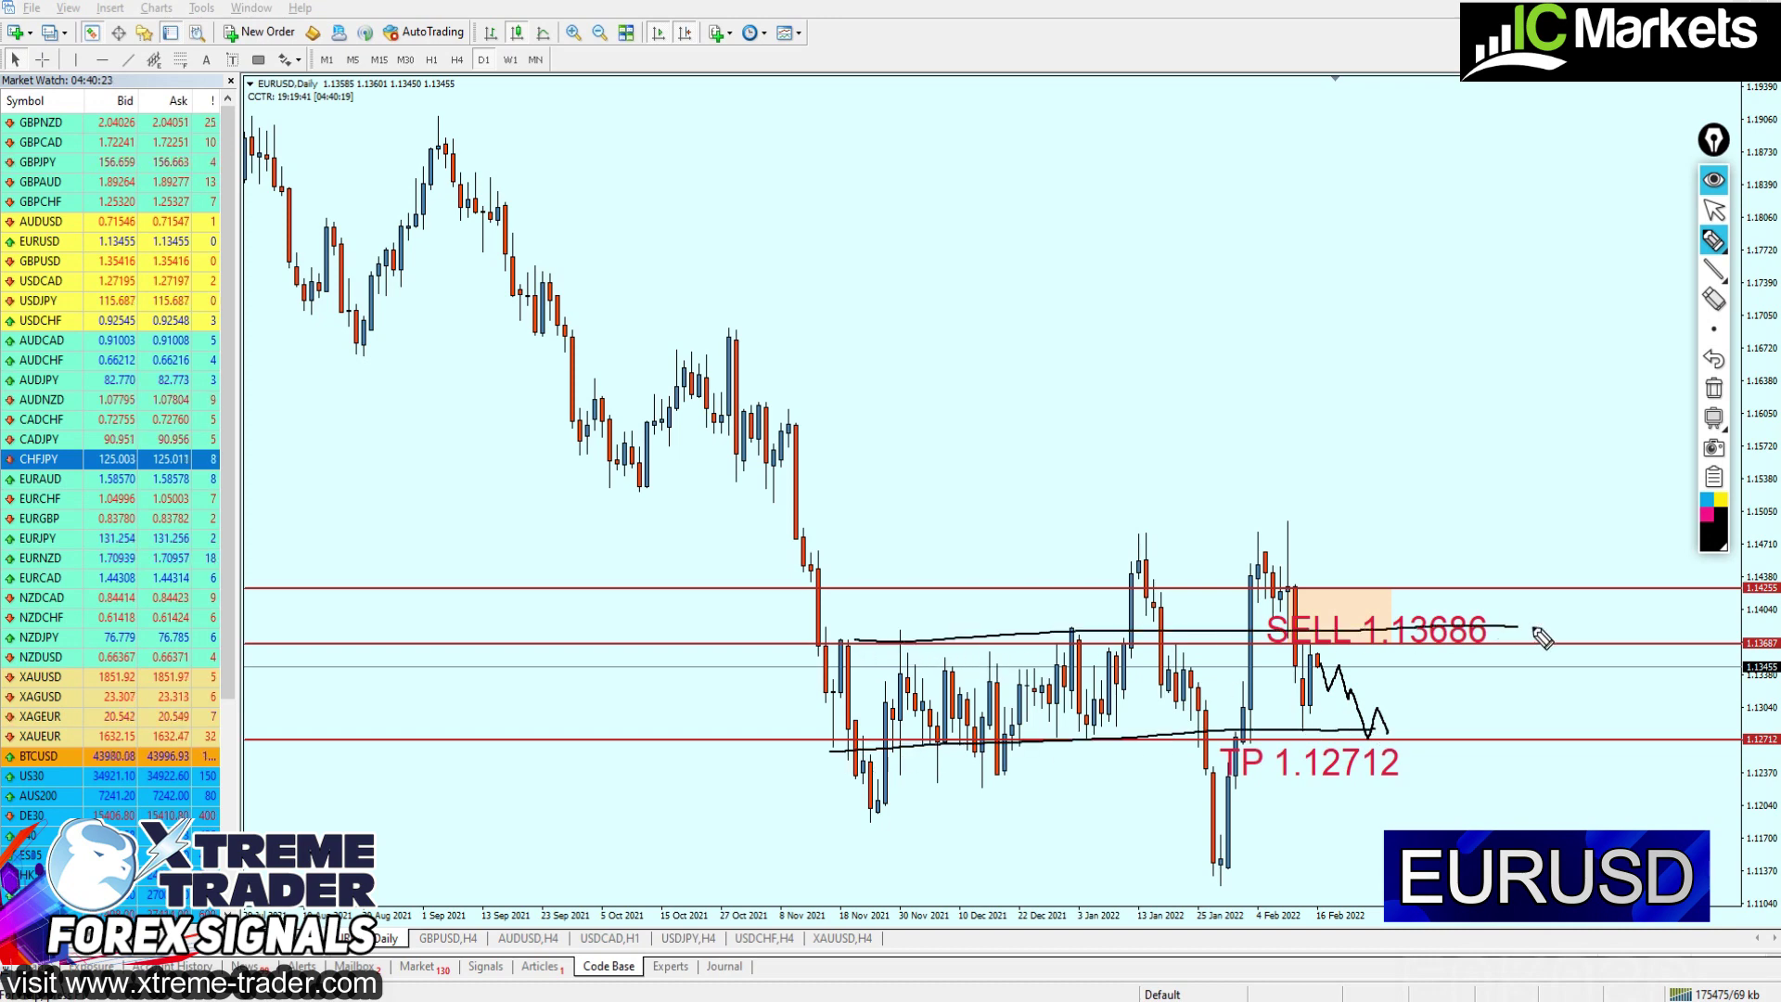
drag(885, 754, 1387, 740)
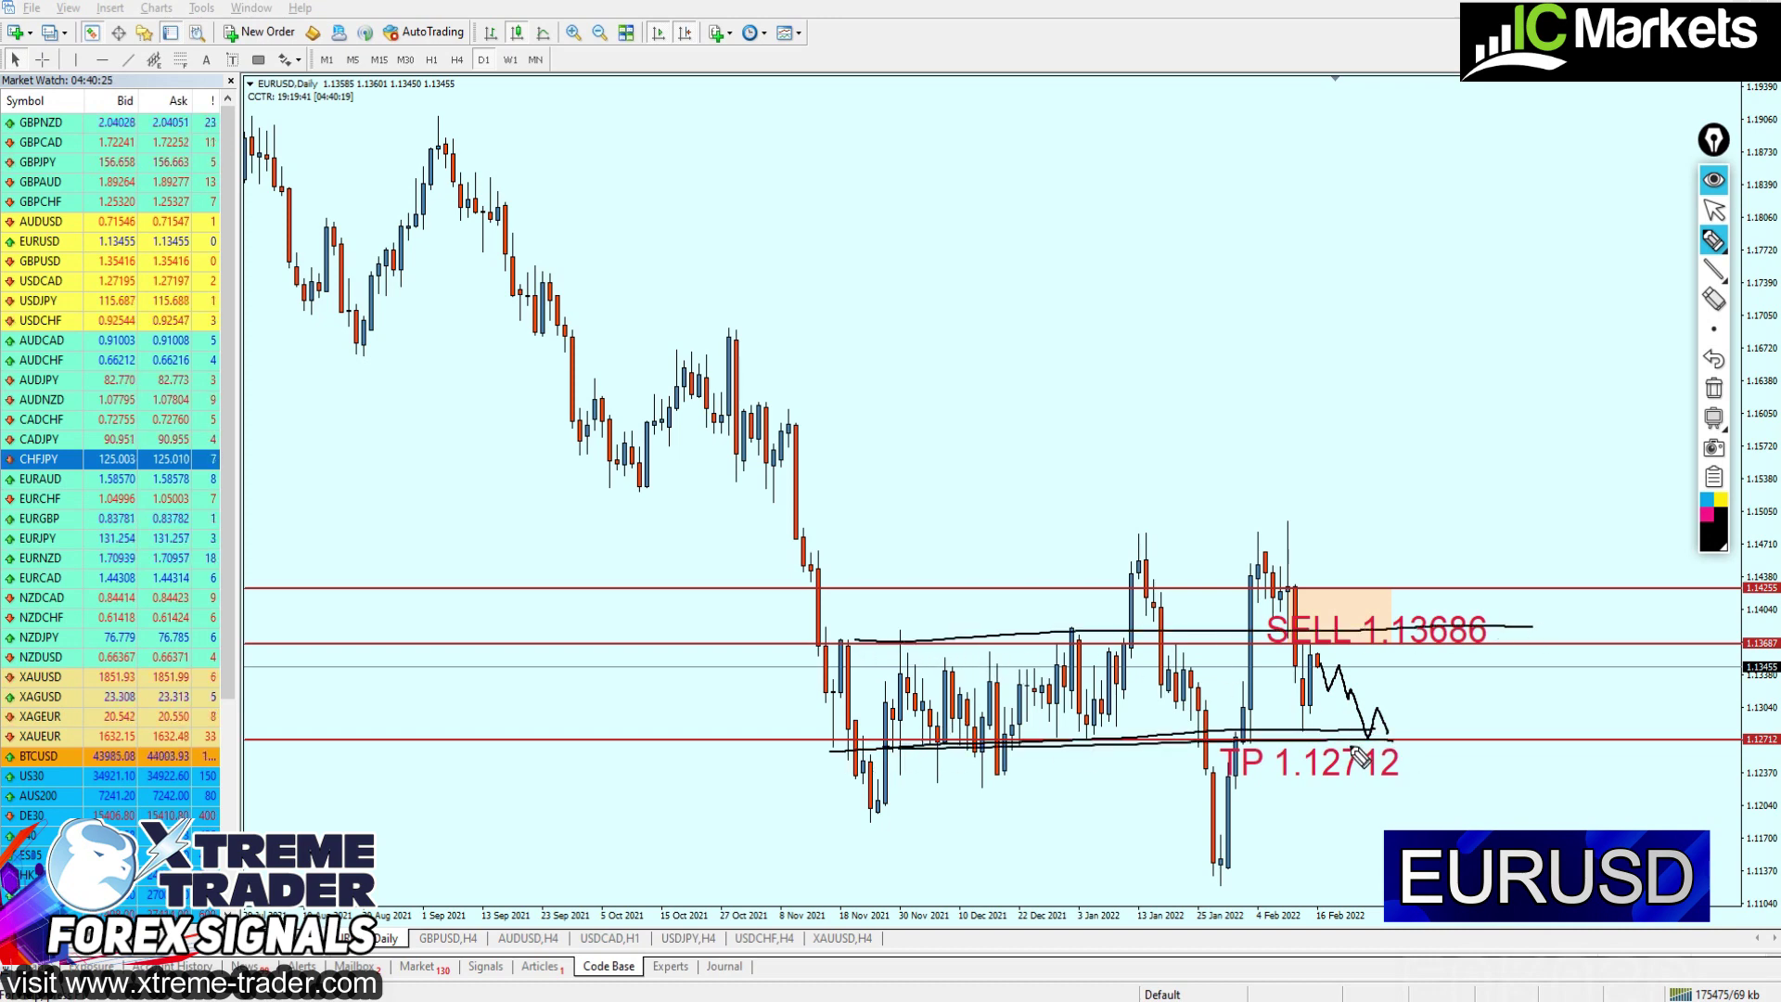
click(1714, 394)
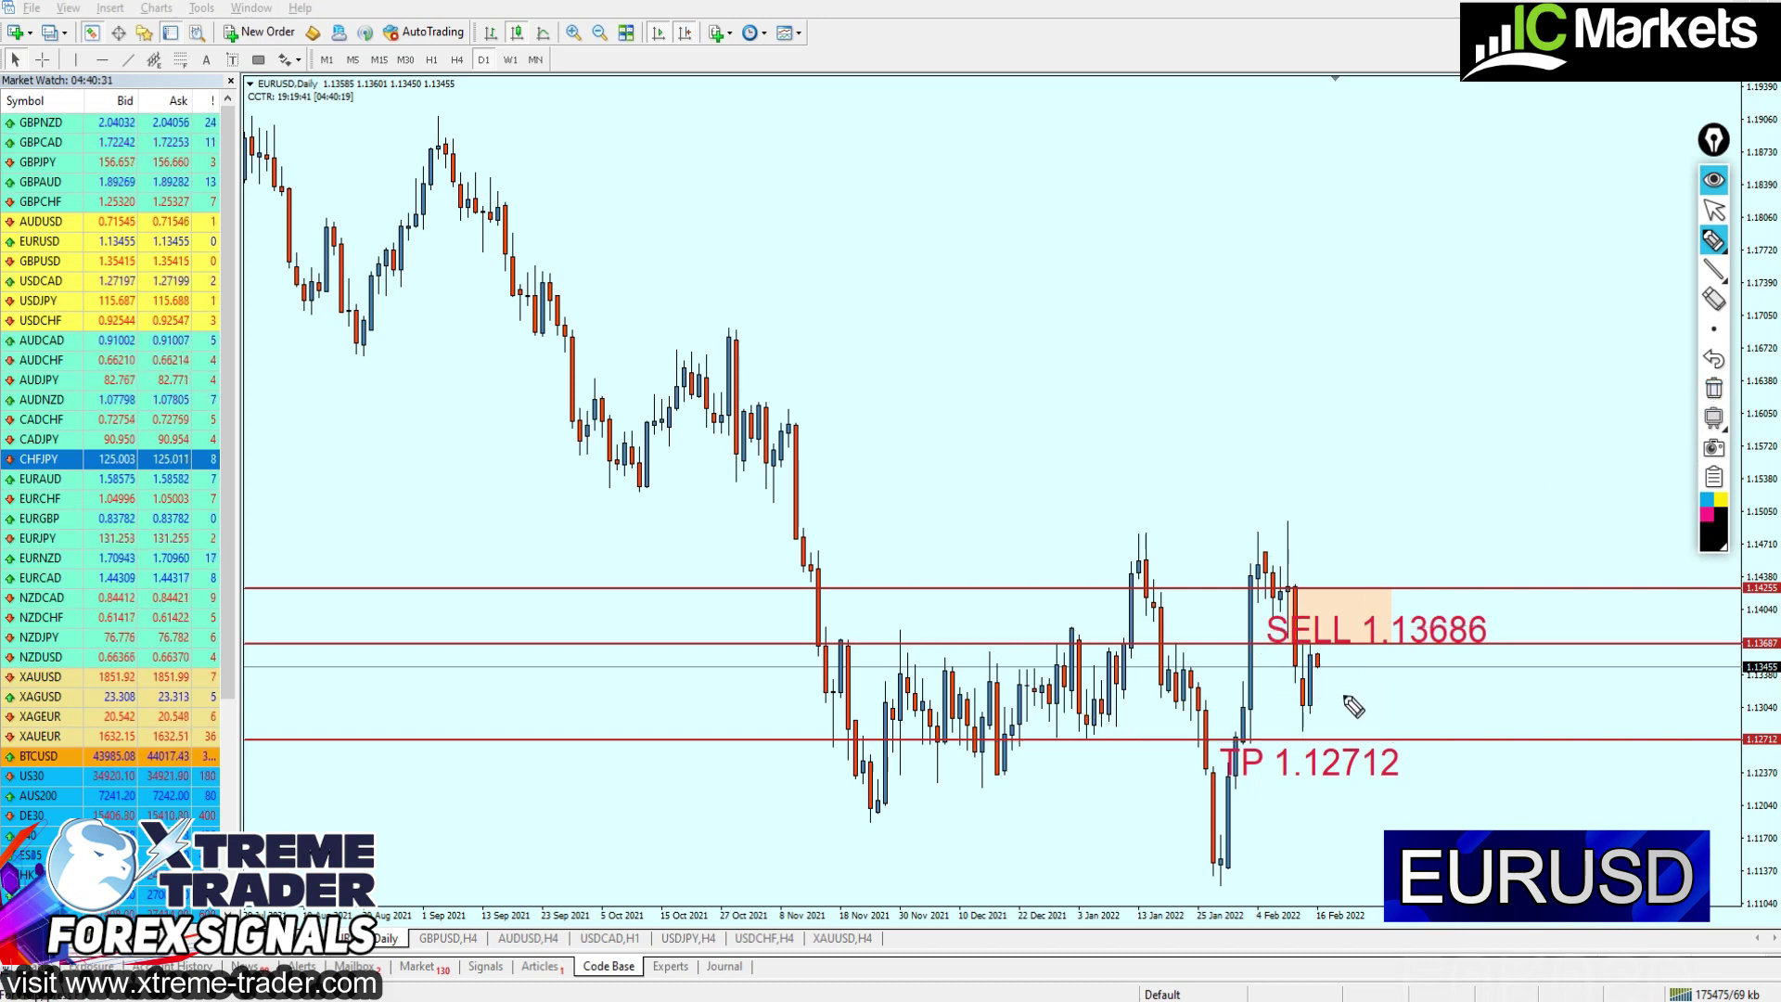
Leave drawing mode, zoom in on the daily chart and shift the SELL 1.13686 label clear of the candles
click(1715, 209)
key(plus)
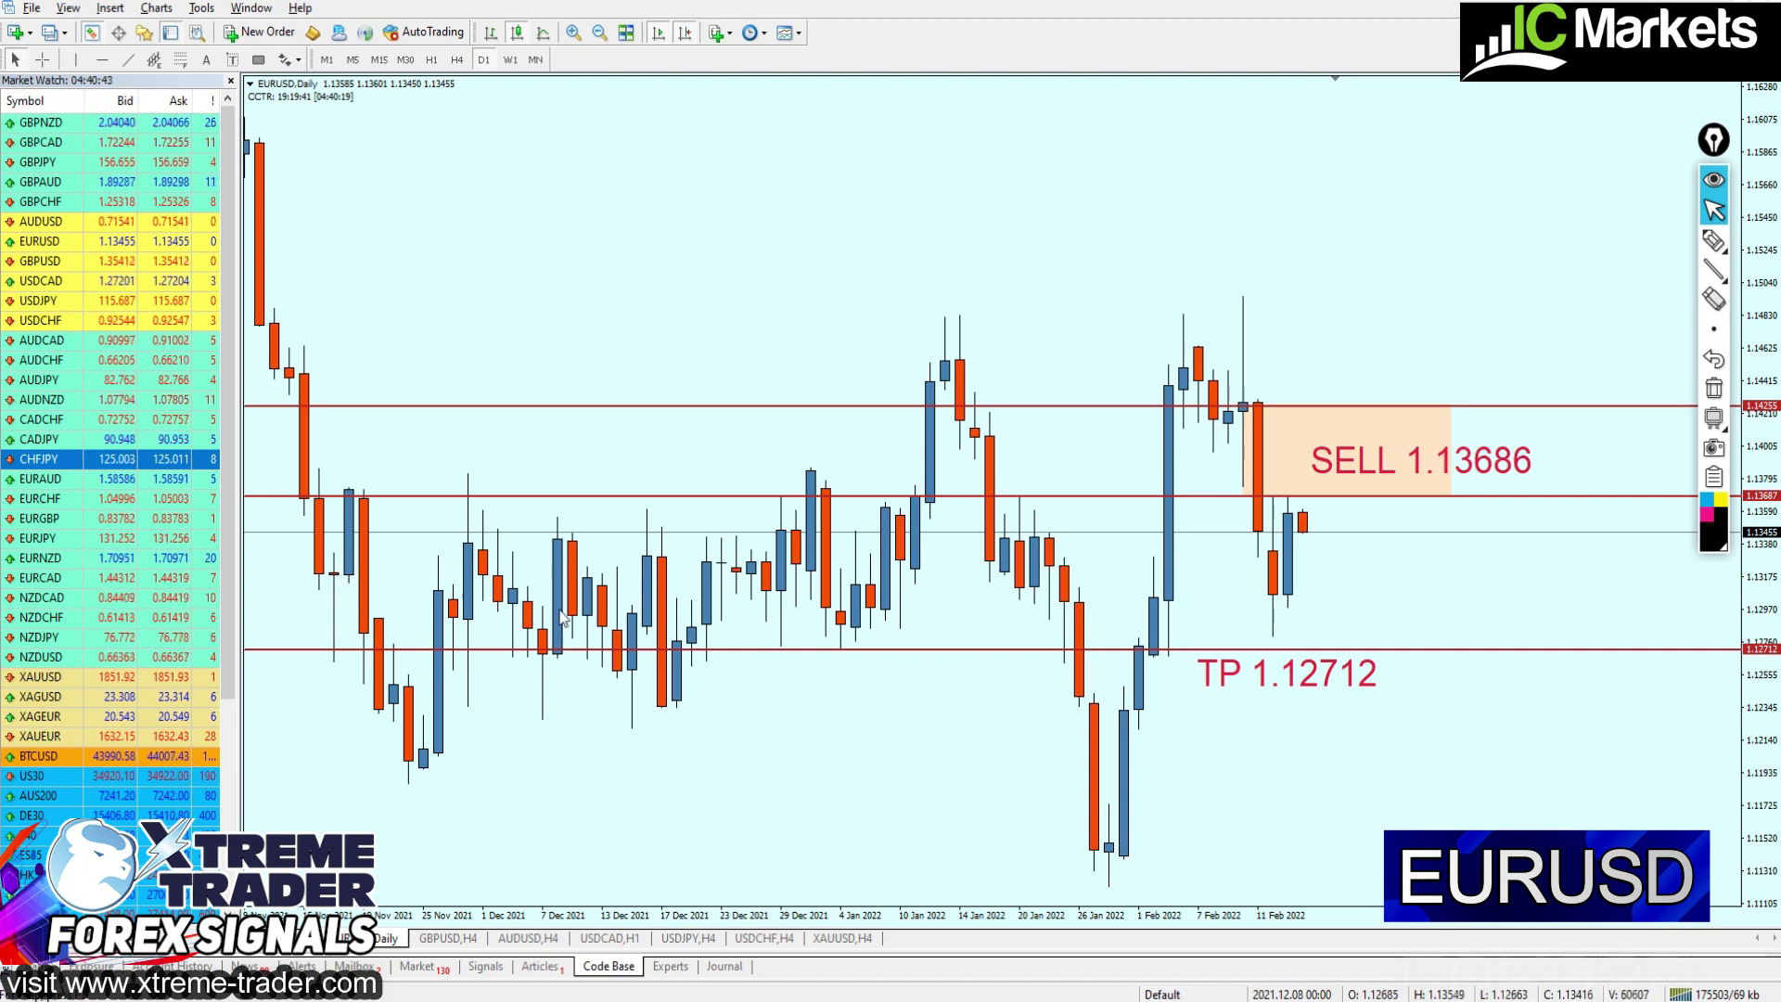
Switch the EURUSD chart to the H4 timeframe and show more candles around the sell zone
right_click(1311, 527)
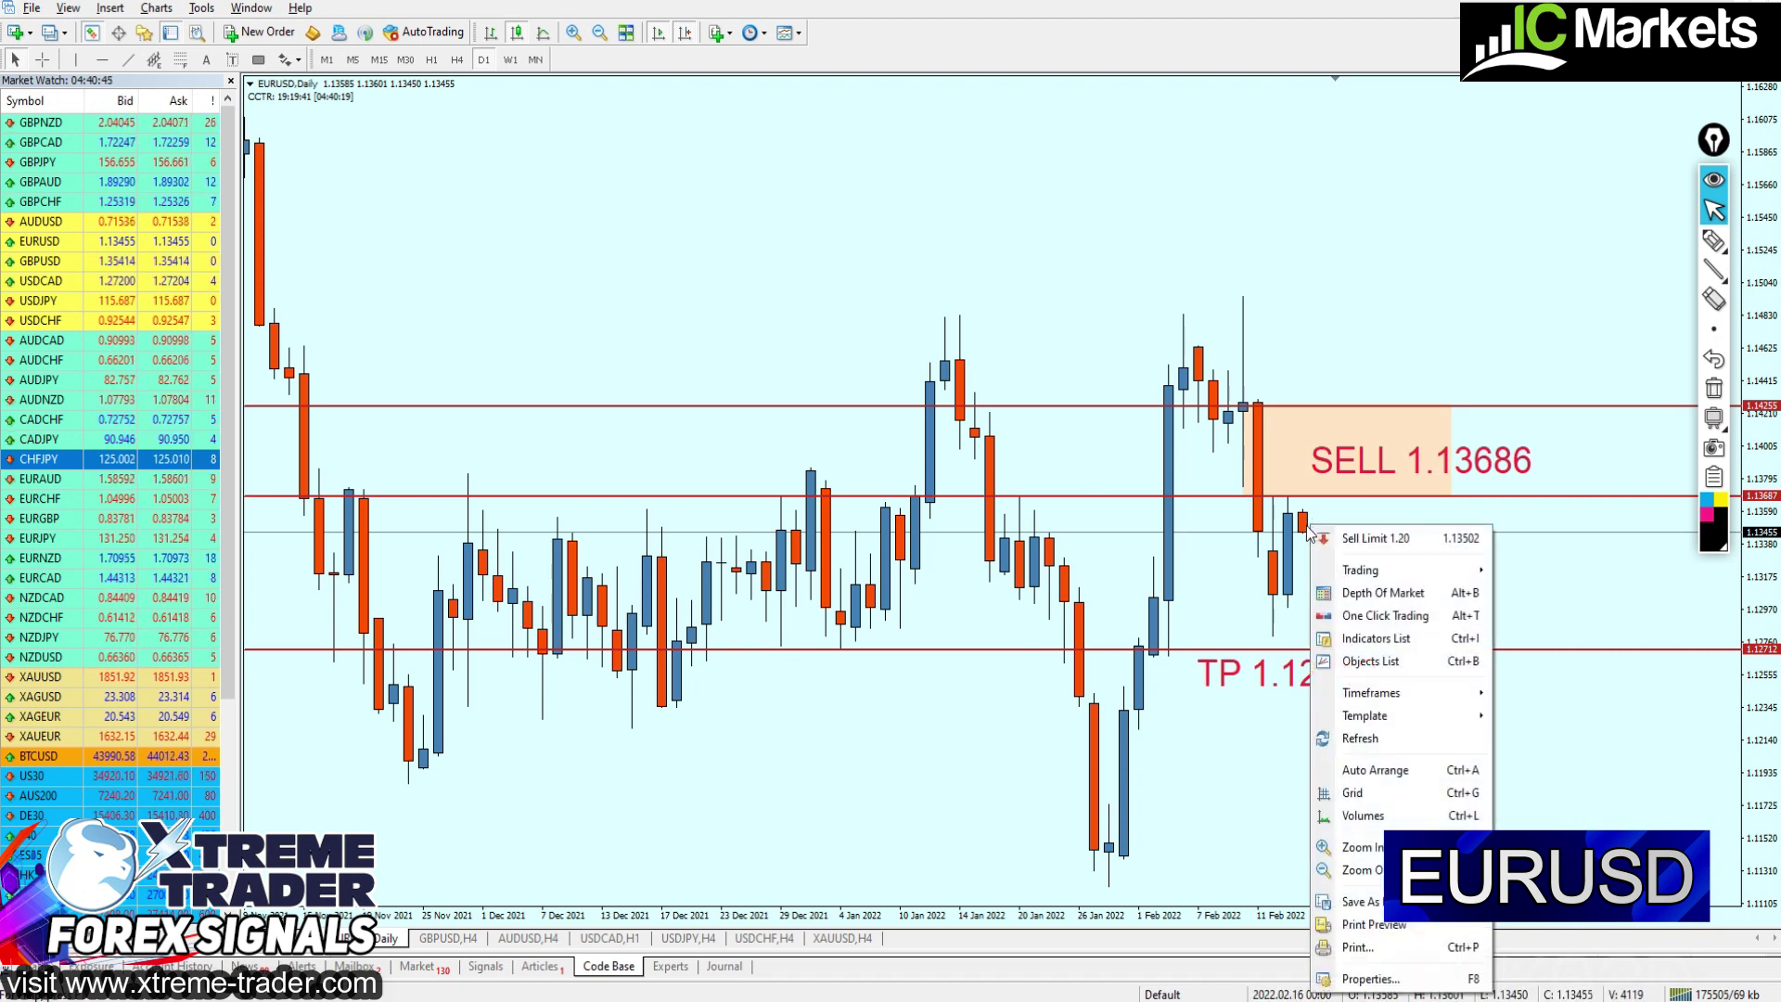
drag(1311, 529, 1321, 553)
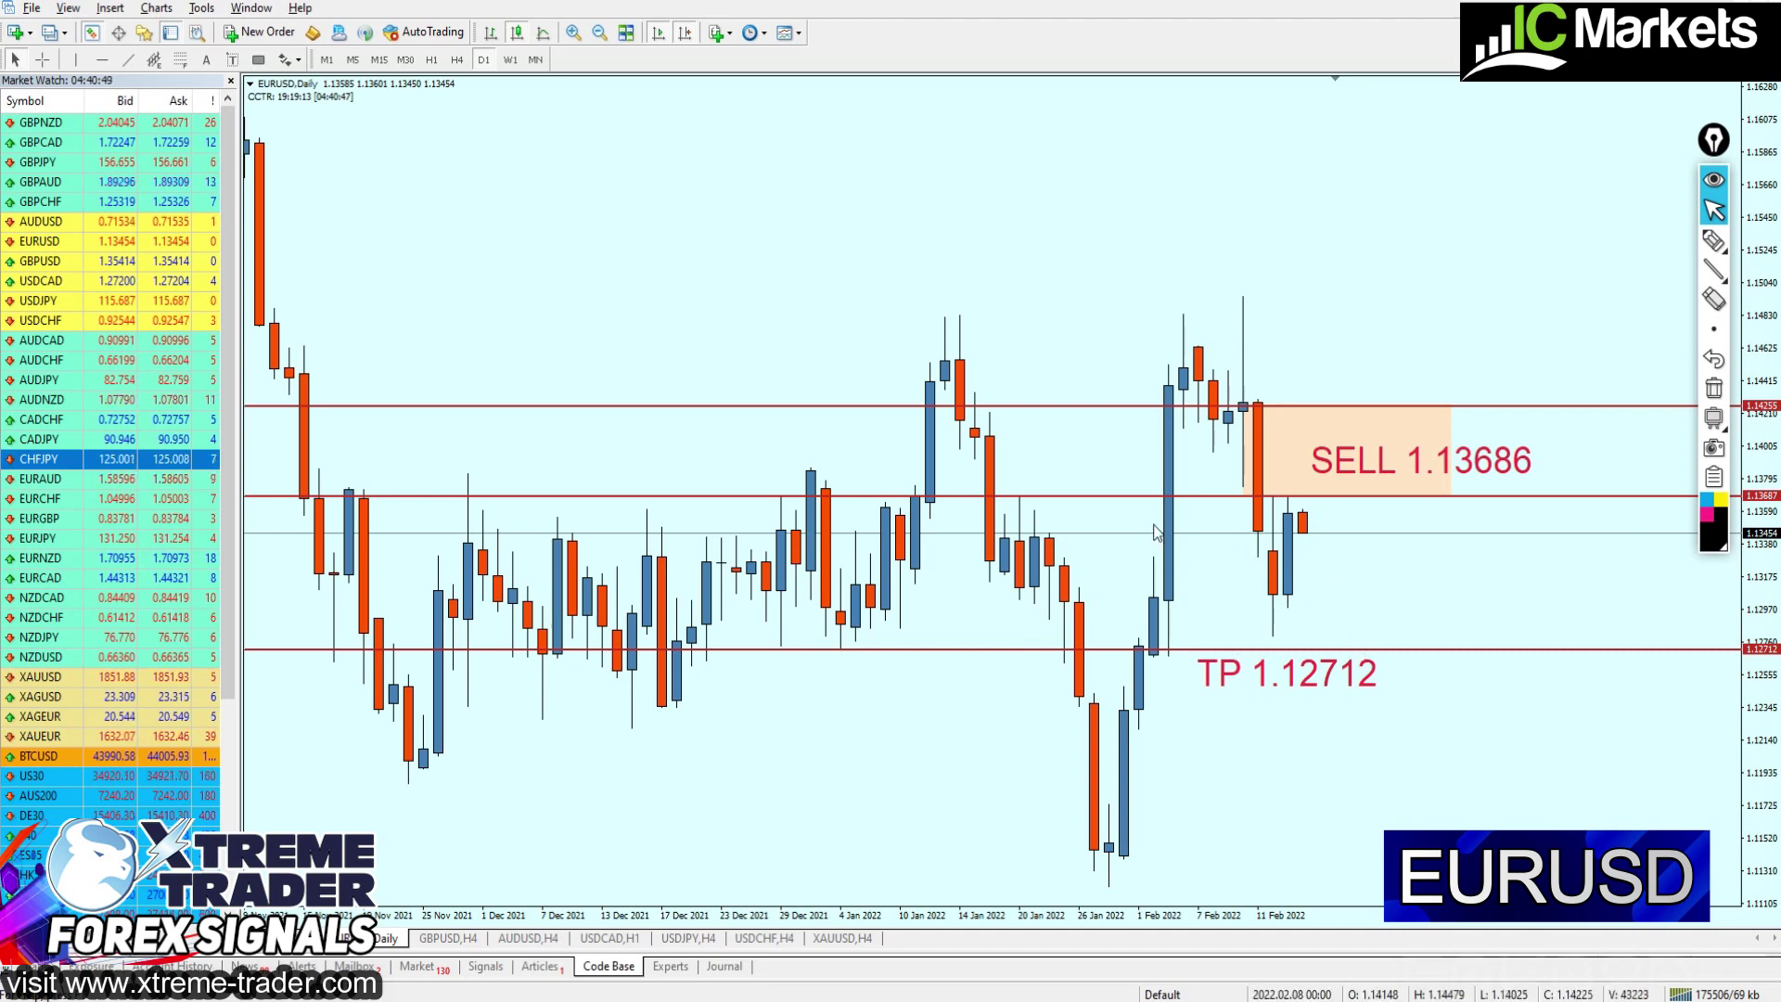
click(456, 59)
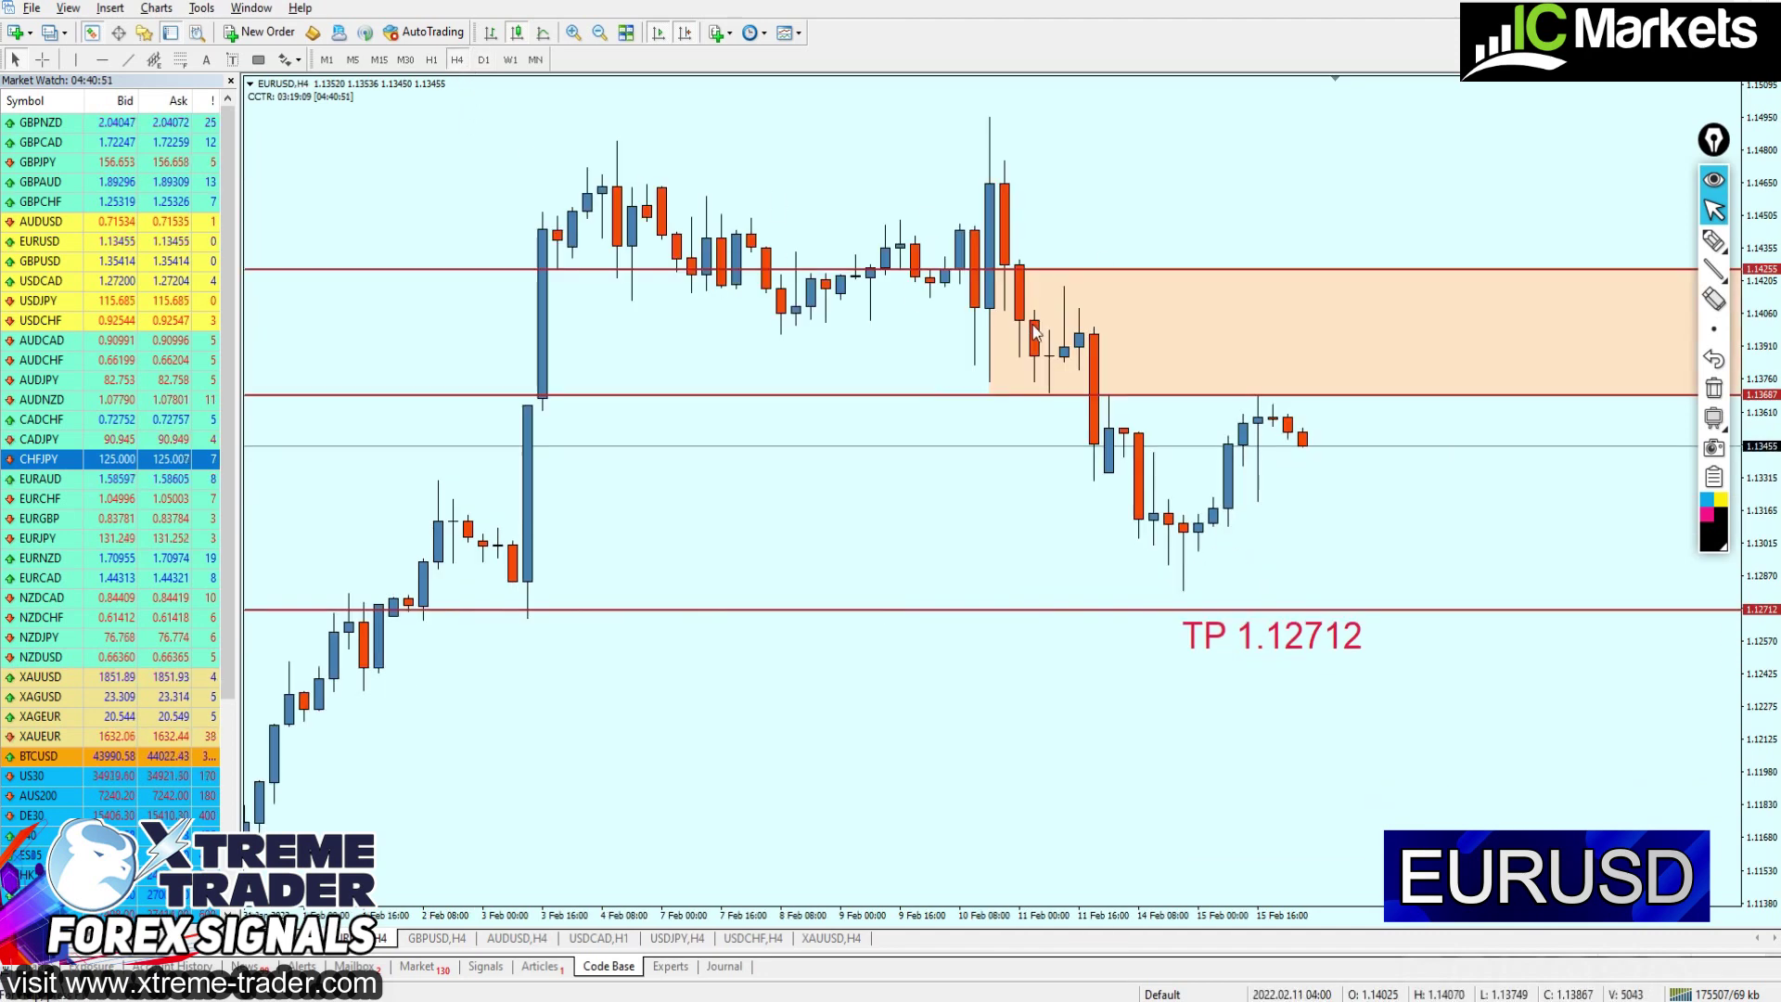
key(minus)
key(minus)
key(plus)
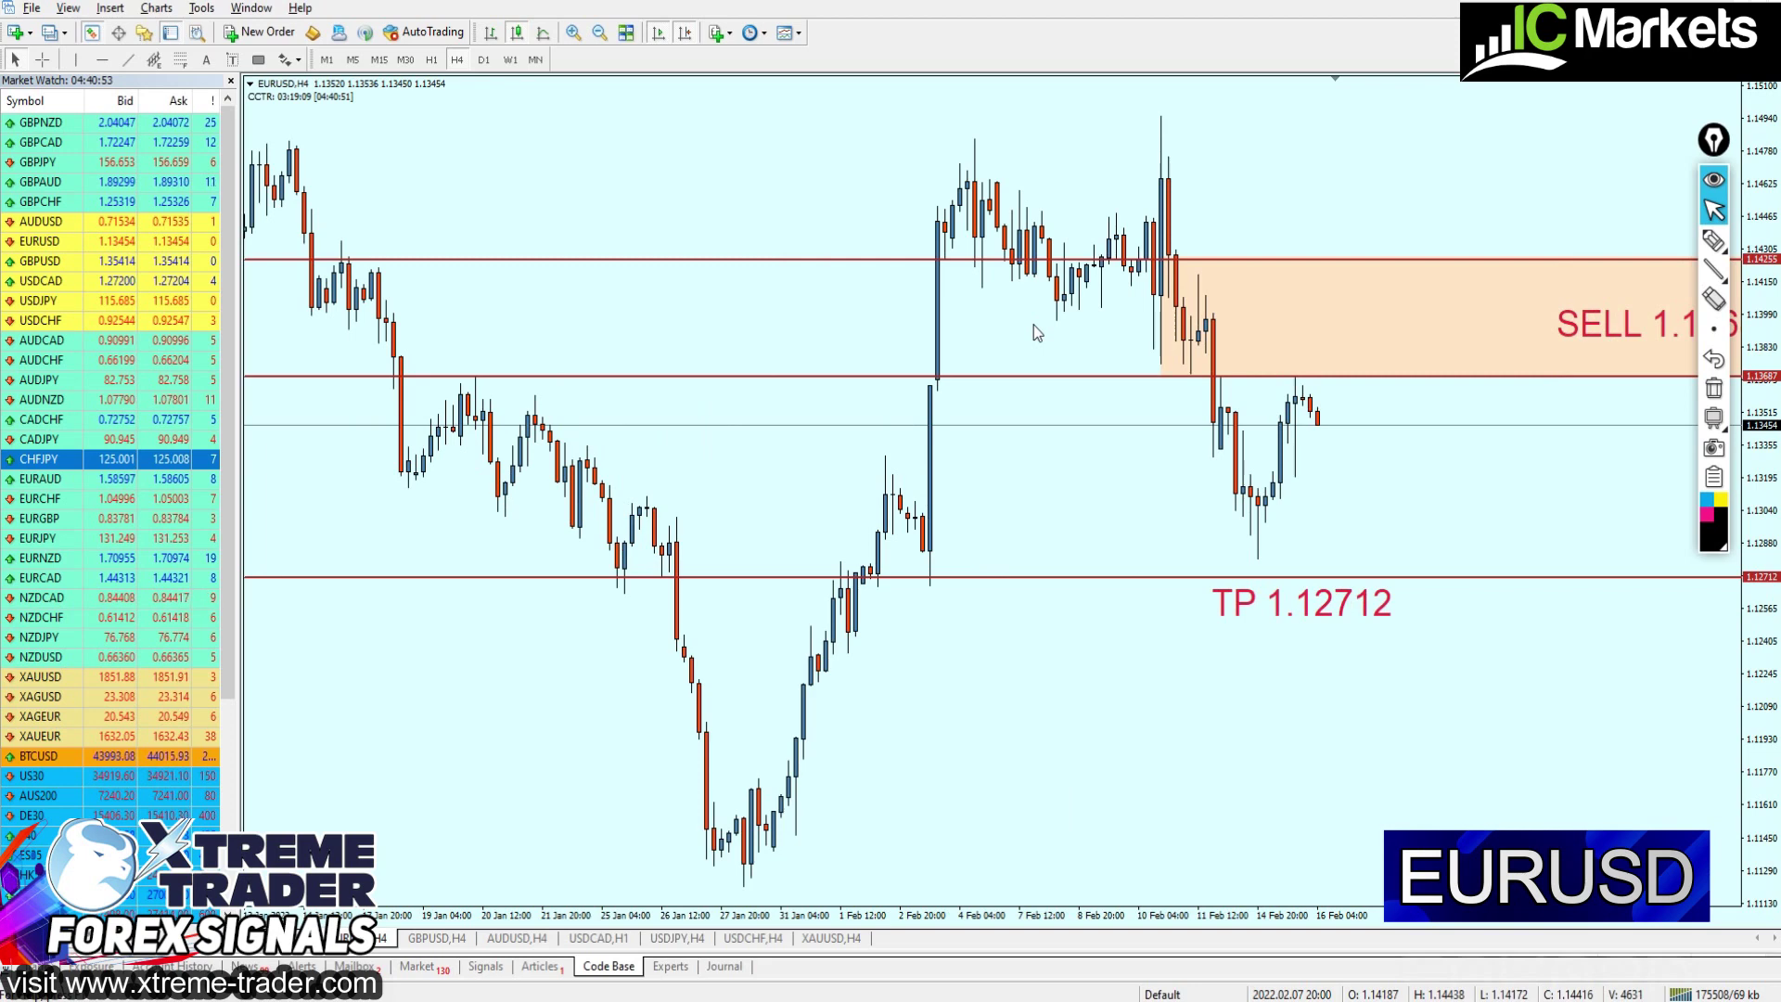
Circle the 20 January and latest peaks at the sell level, clear them, and sketch arrows toward the sell zone and the TP level
click(1713, 241)
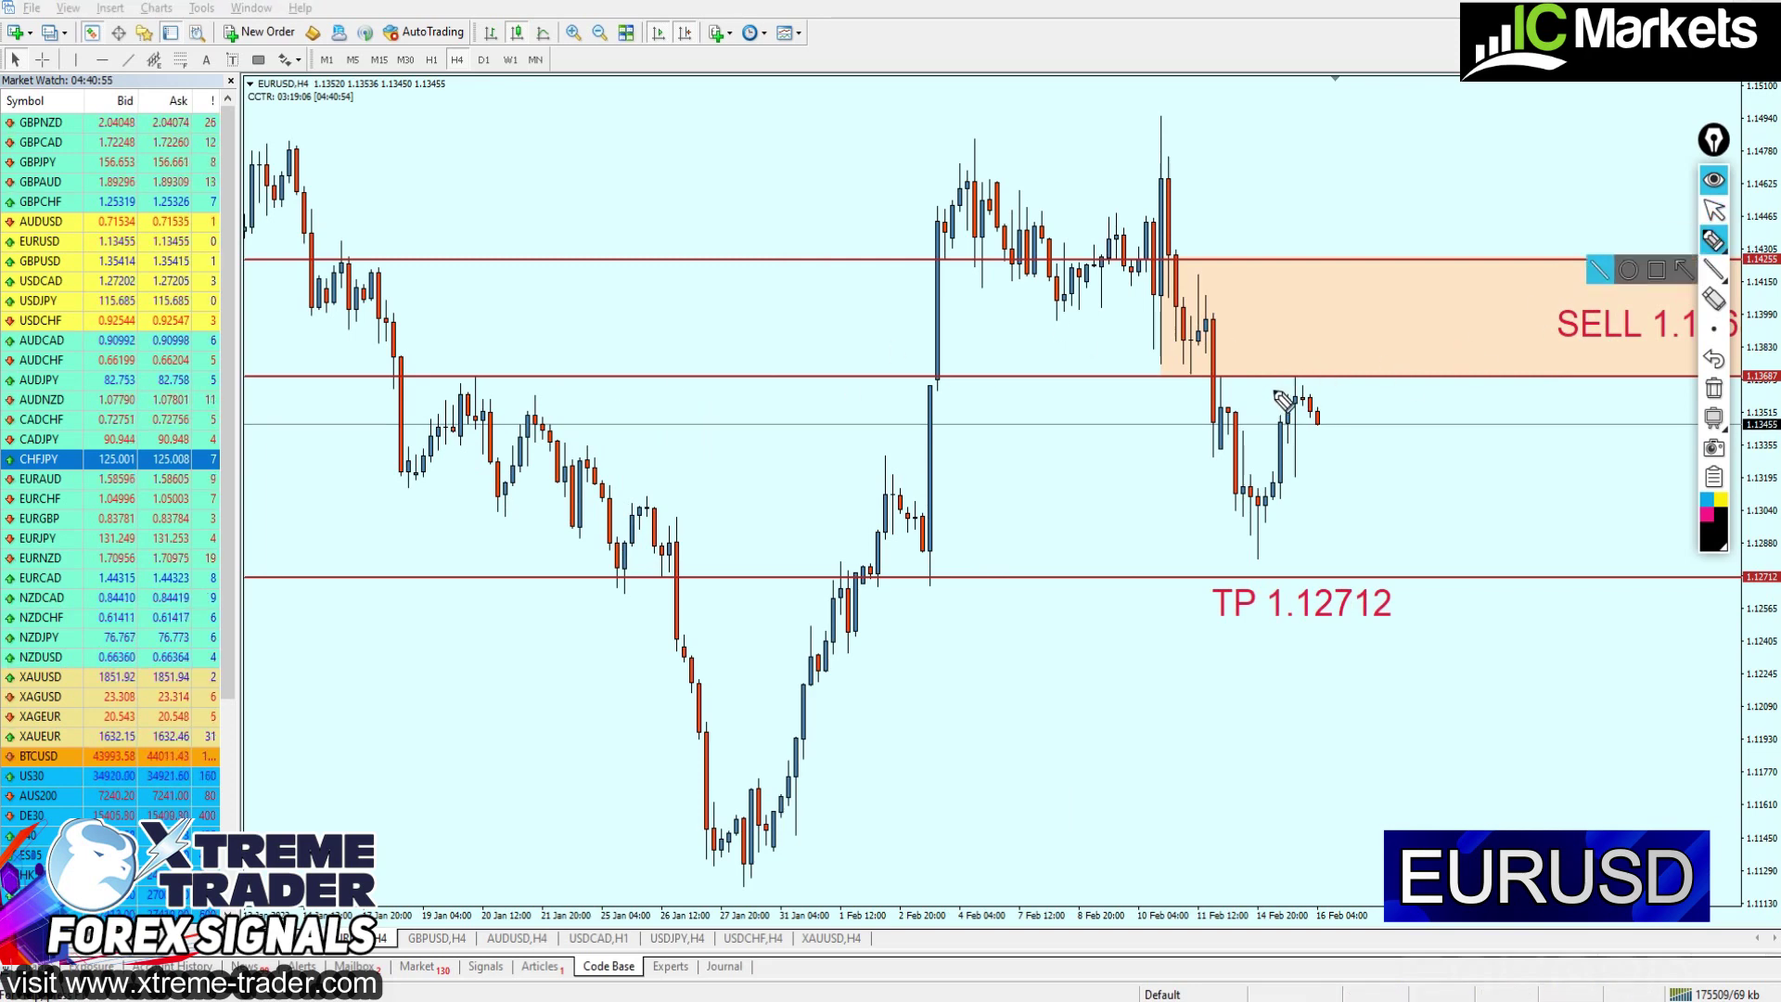
mouse_move(1285, 402)
mouse_down()
mouse_move(1298, 383)
mouse_move(1286, 390)
mouse_up()
drag(524, 356, 506, 331)
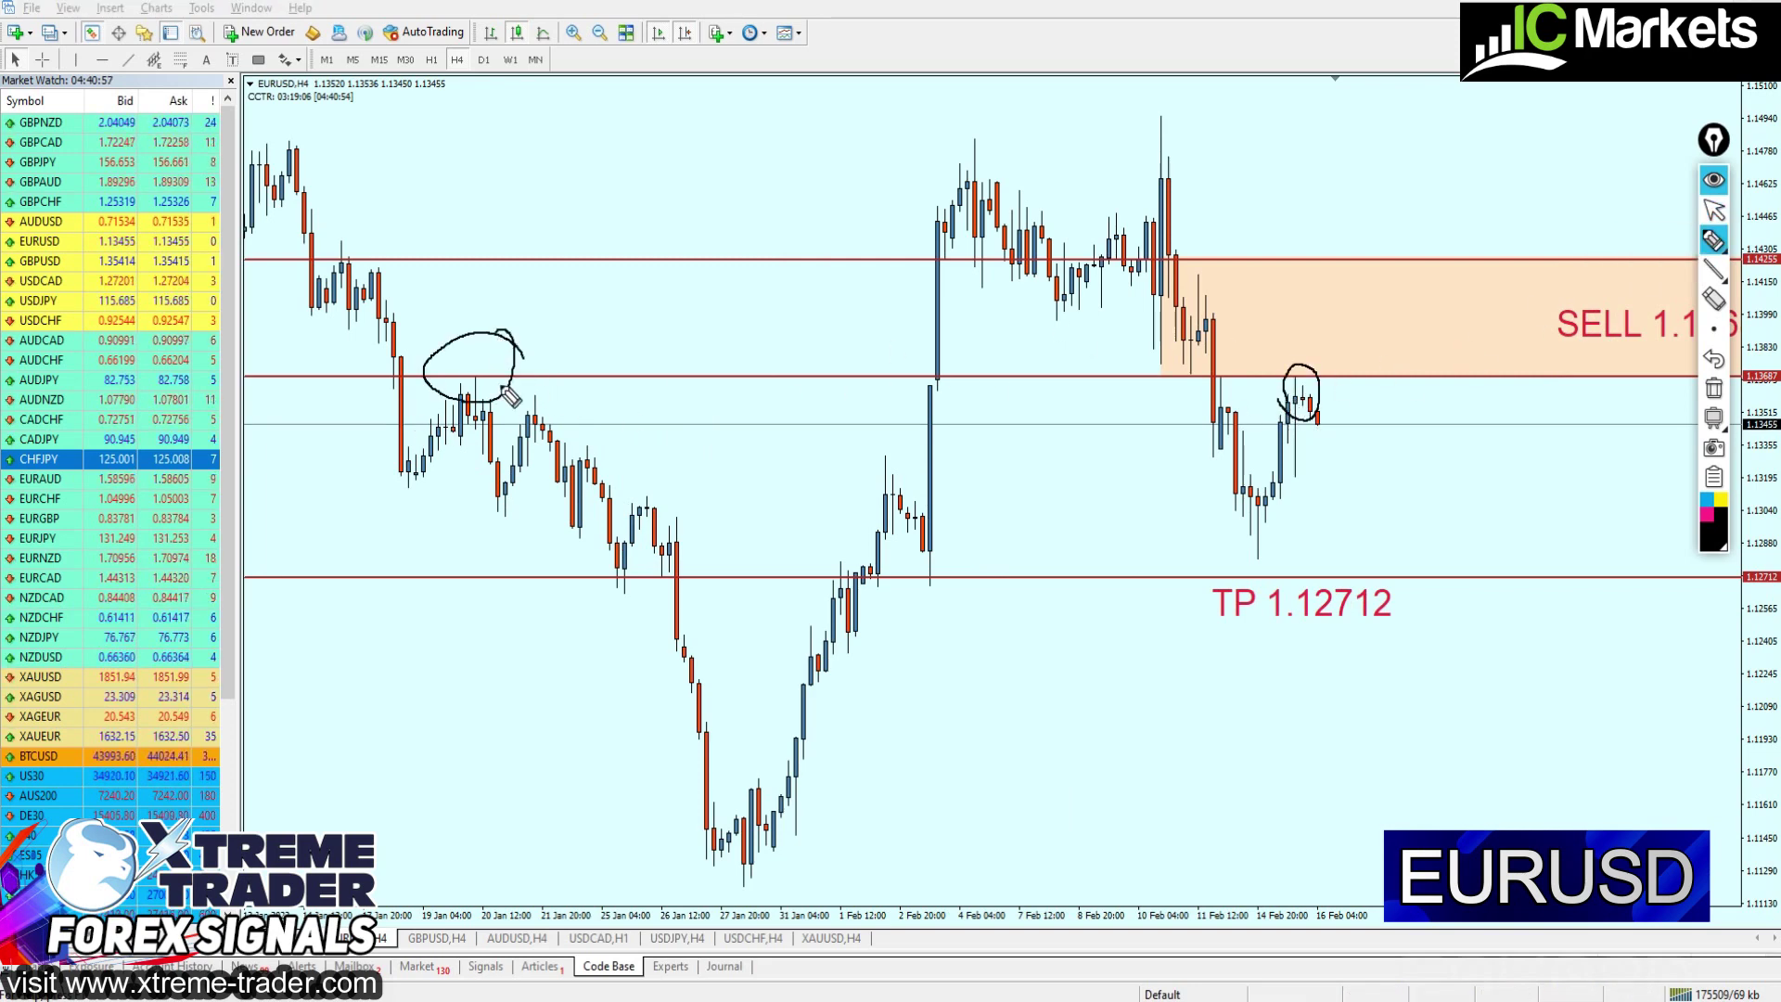
click(1713, 388)
drag(1333, 391, 1367, 299)
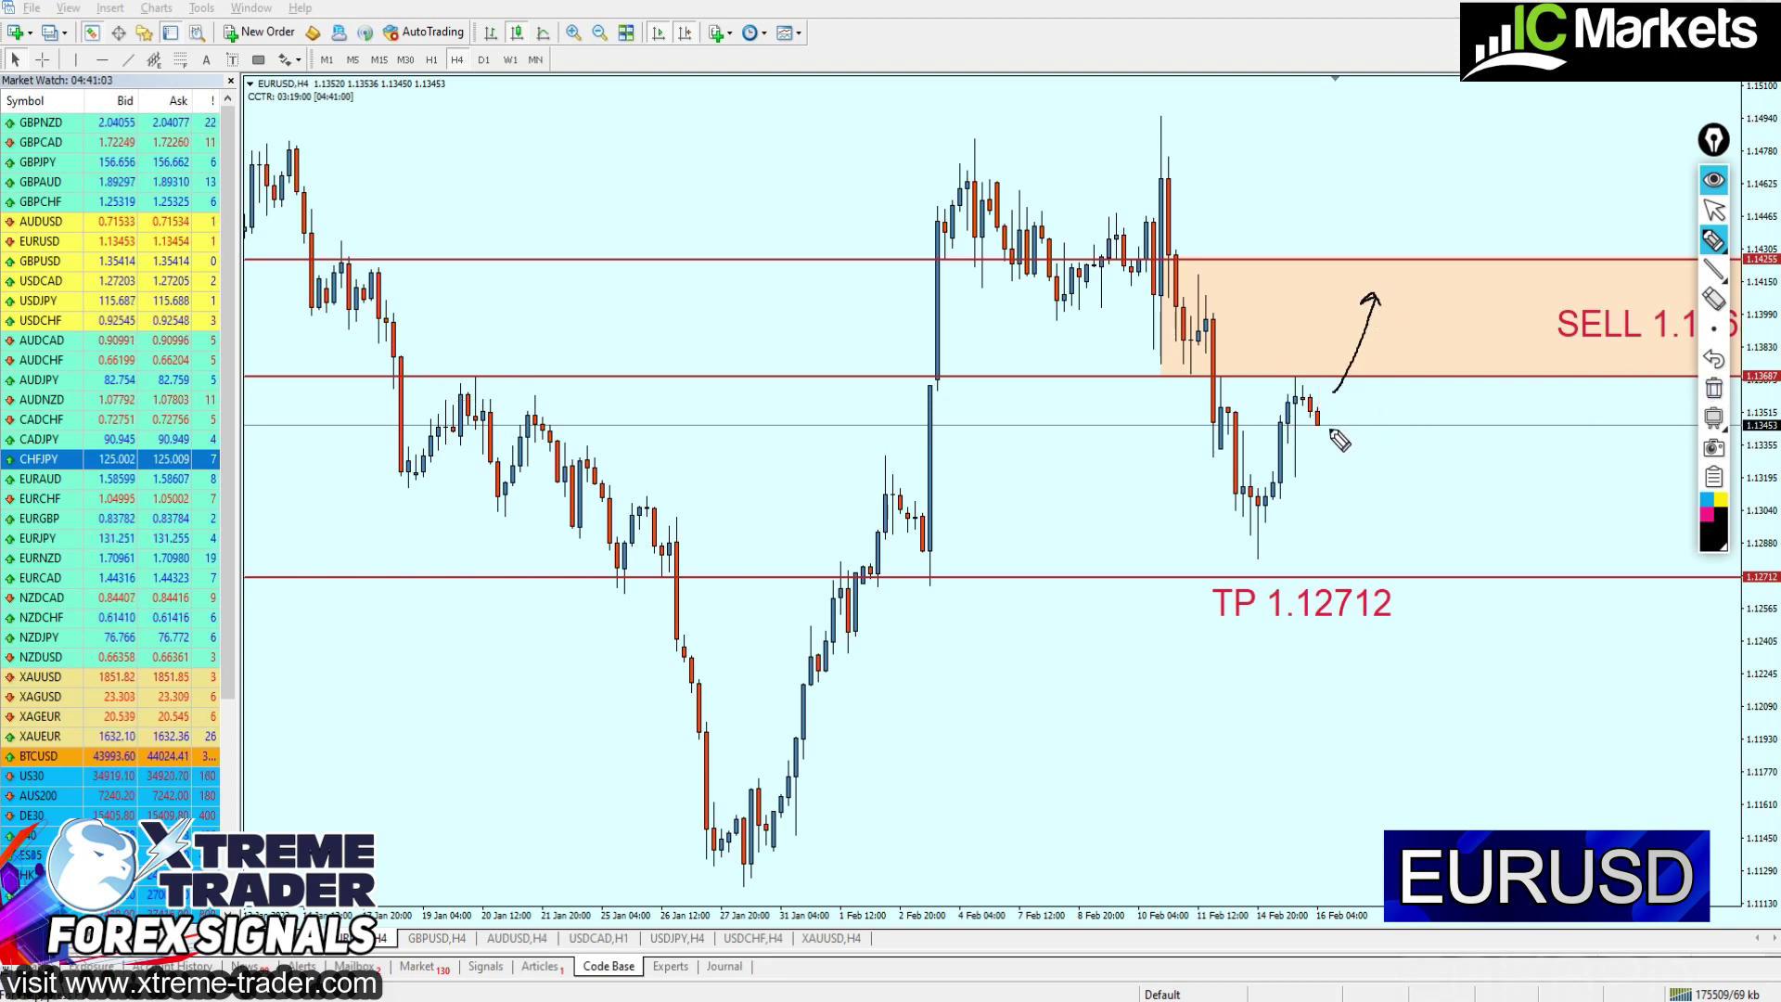
mouse_move(1319, 426)
mouse_down()
mouse_move(1372, 560)
mouse_move(1300, 561)
mouse_up()
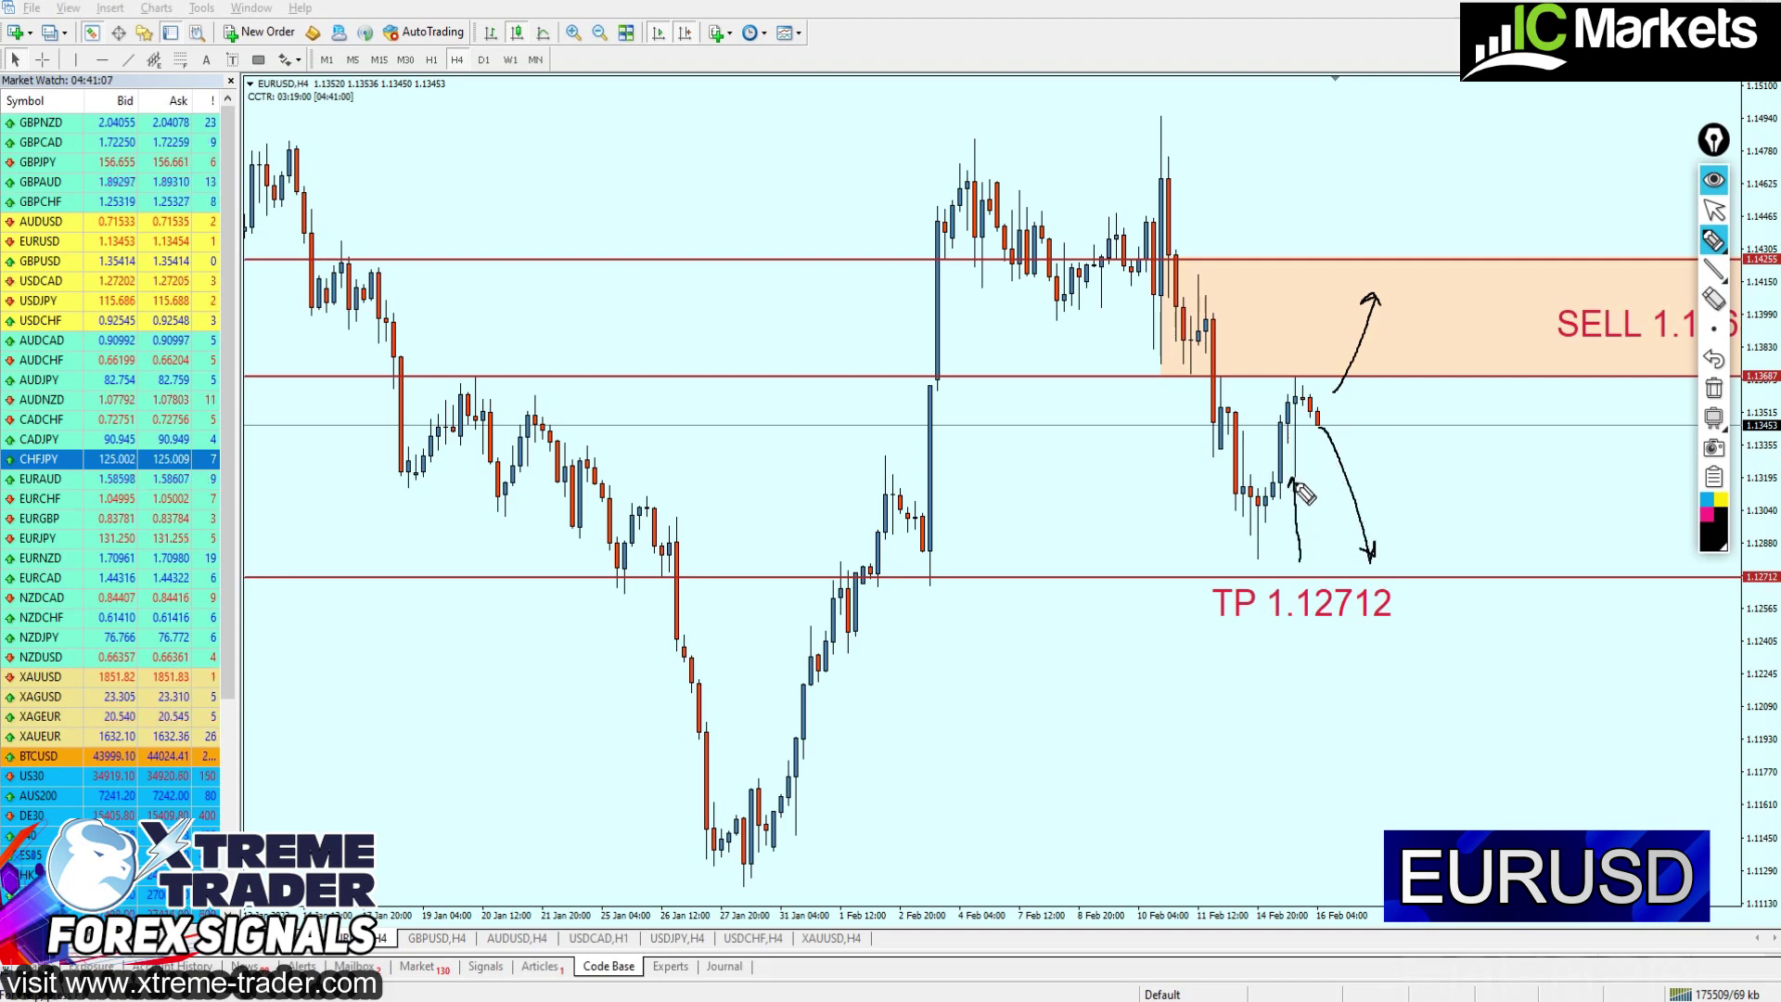
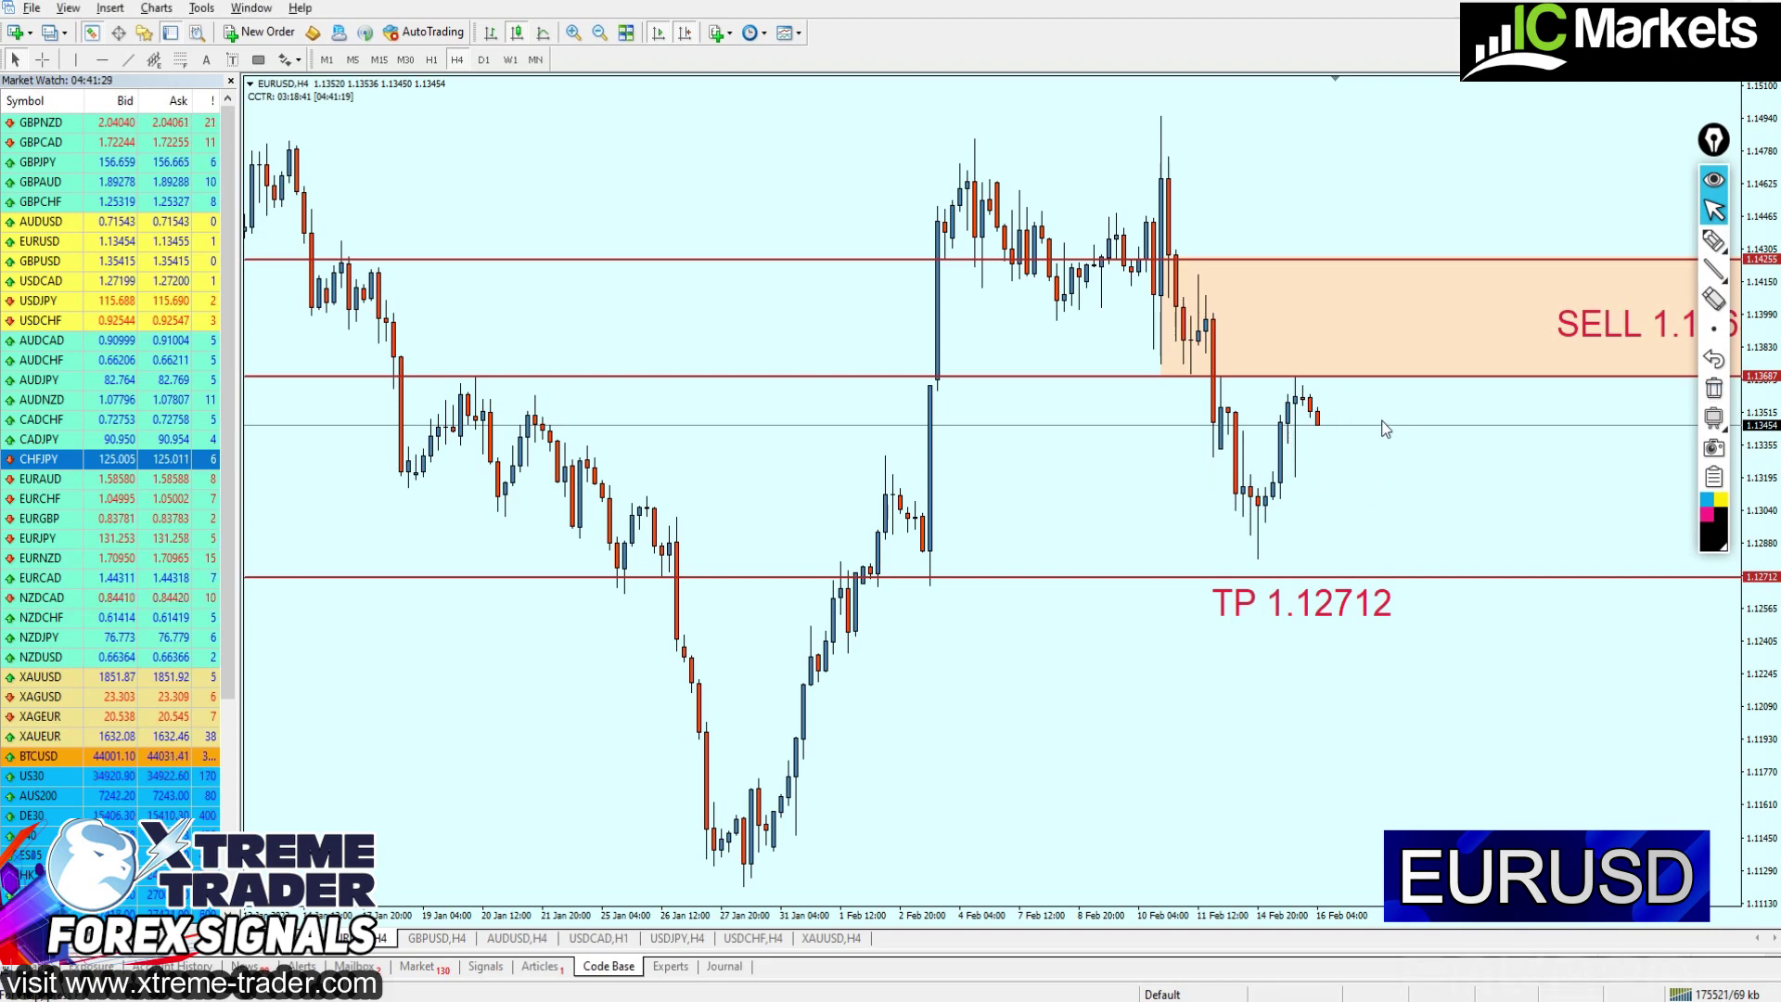
Check the latest H4 candles and the recent low above the TP level with the crosshair
middle_click(1332, 426)
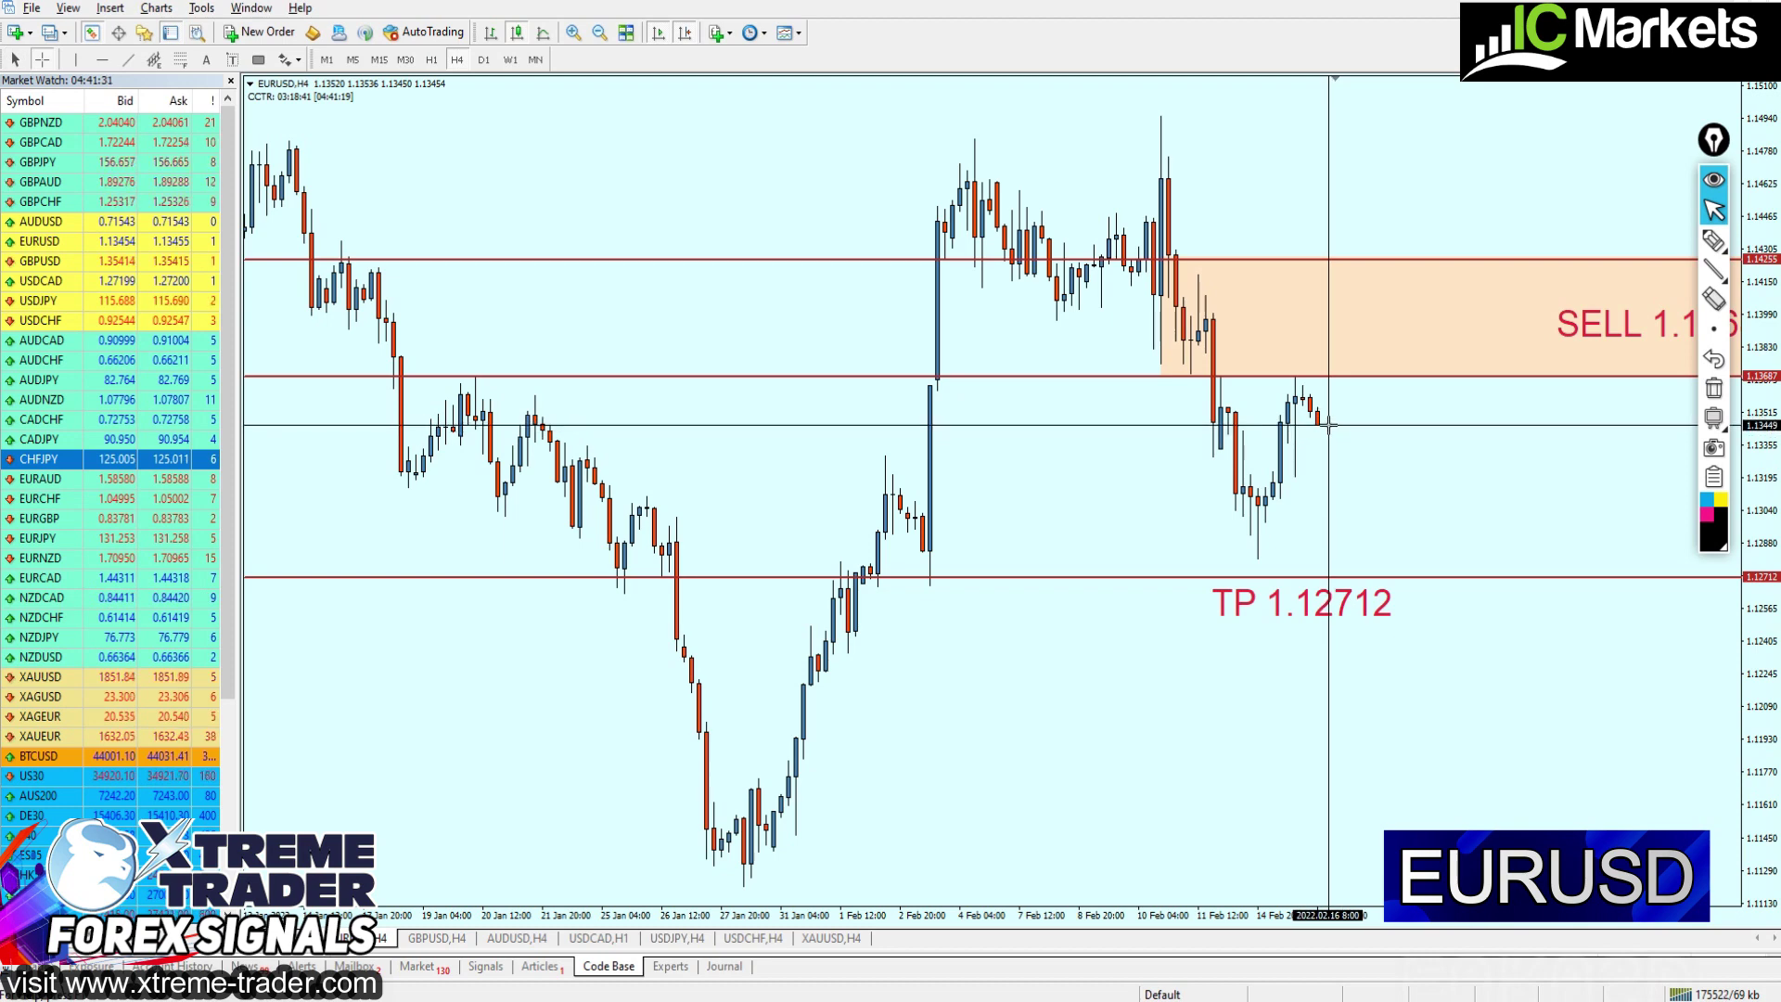
drag(1329, 426, 1355, 499)
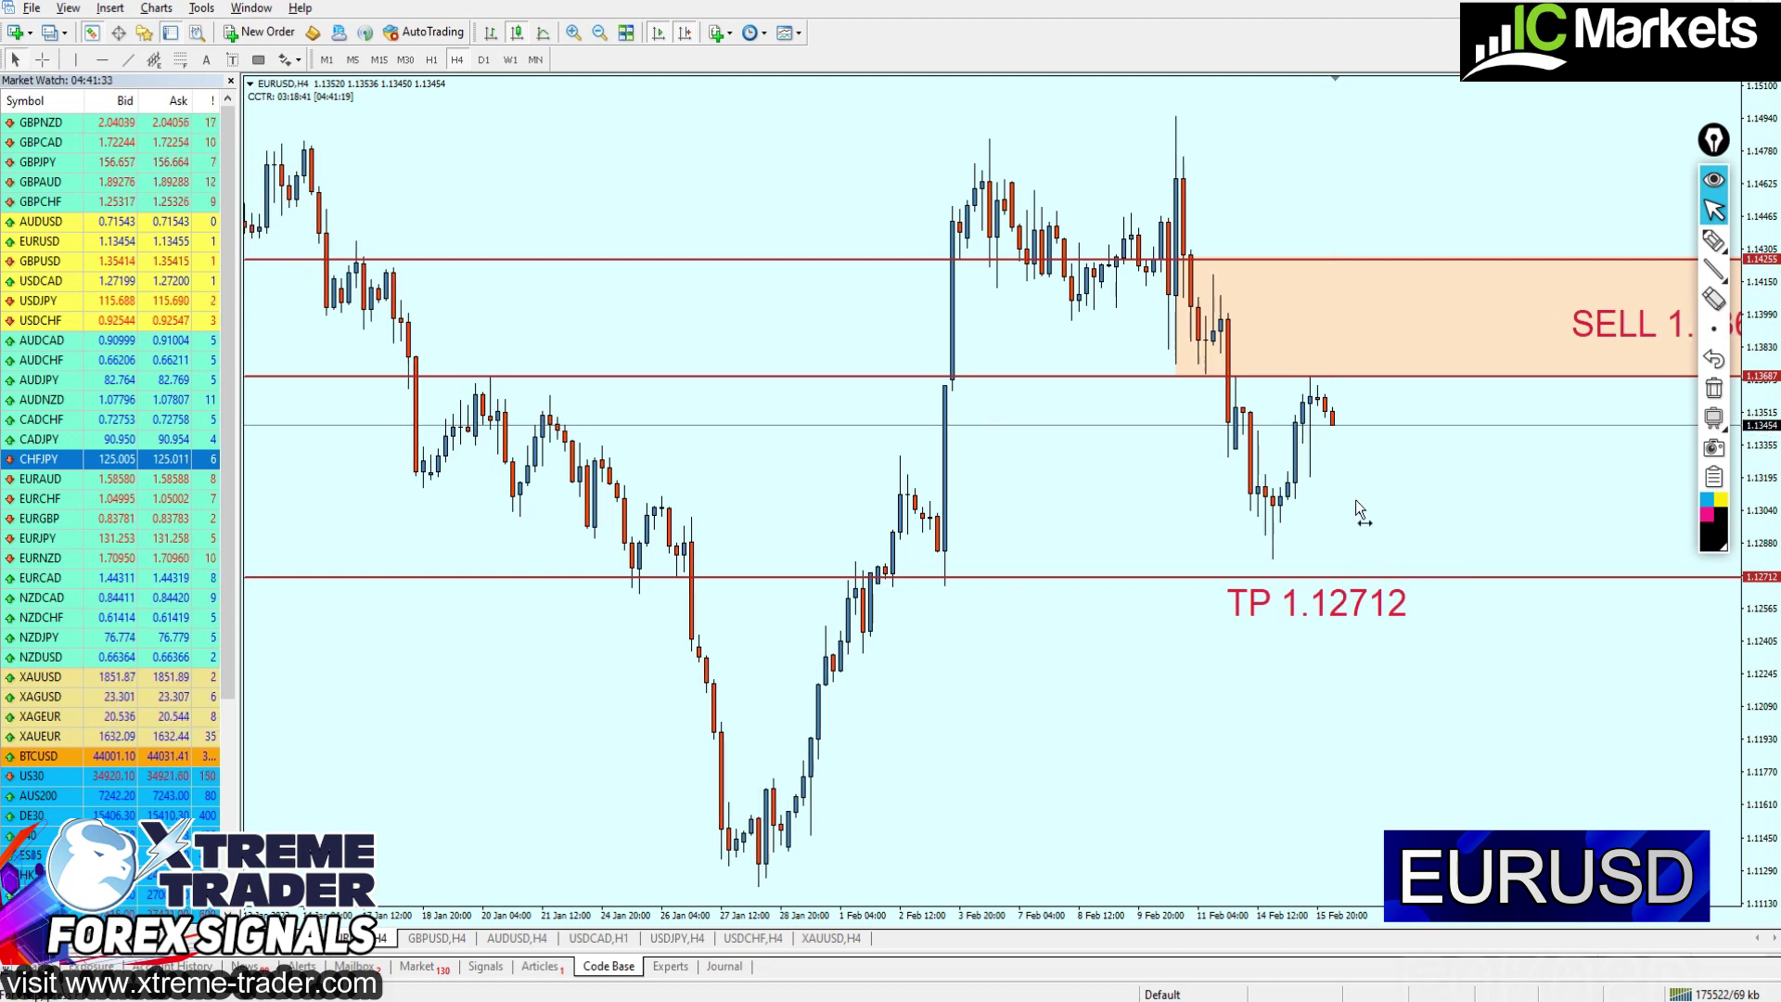
key(minus)
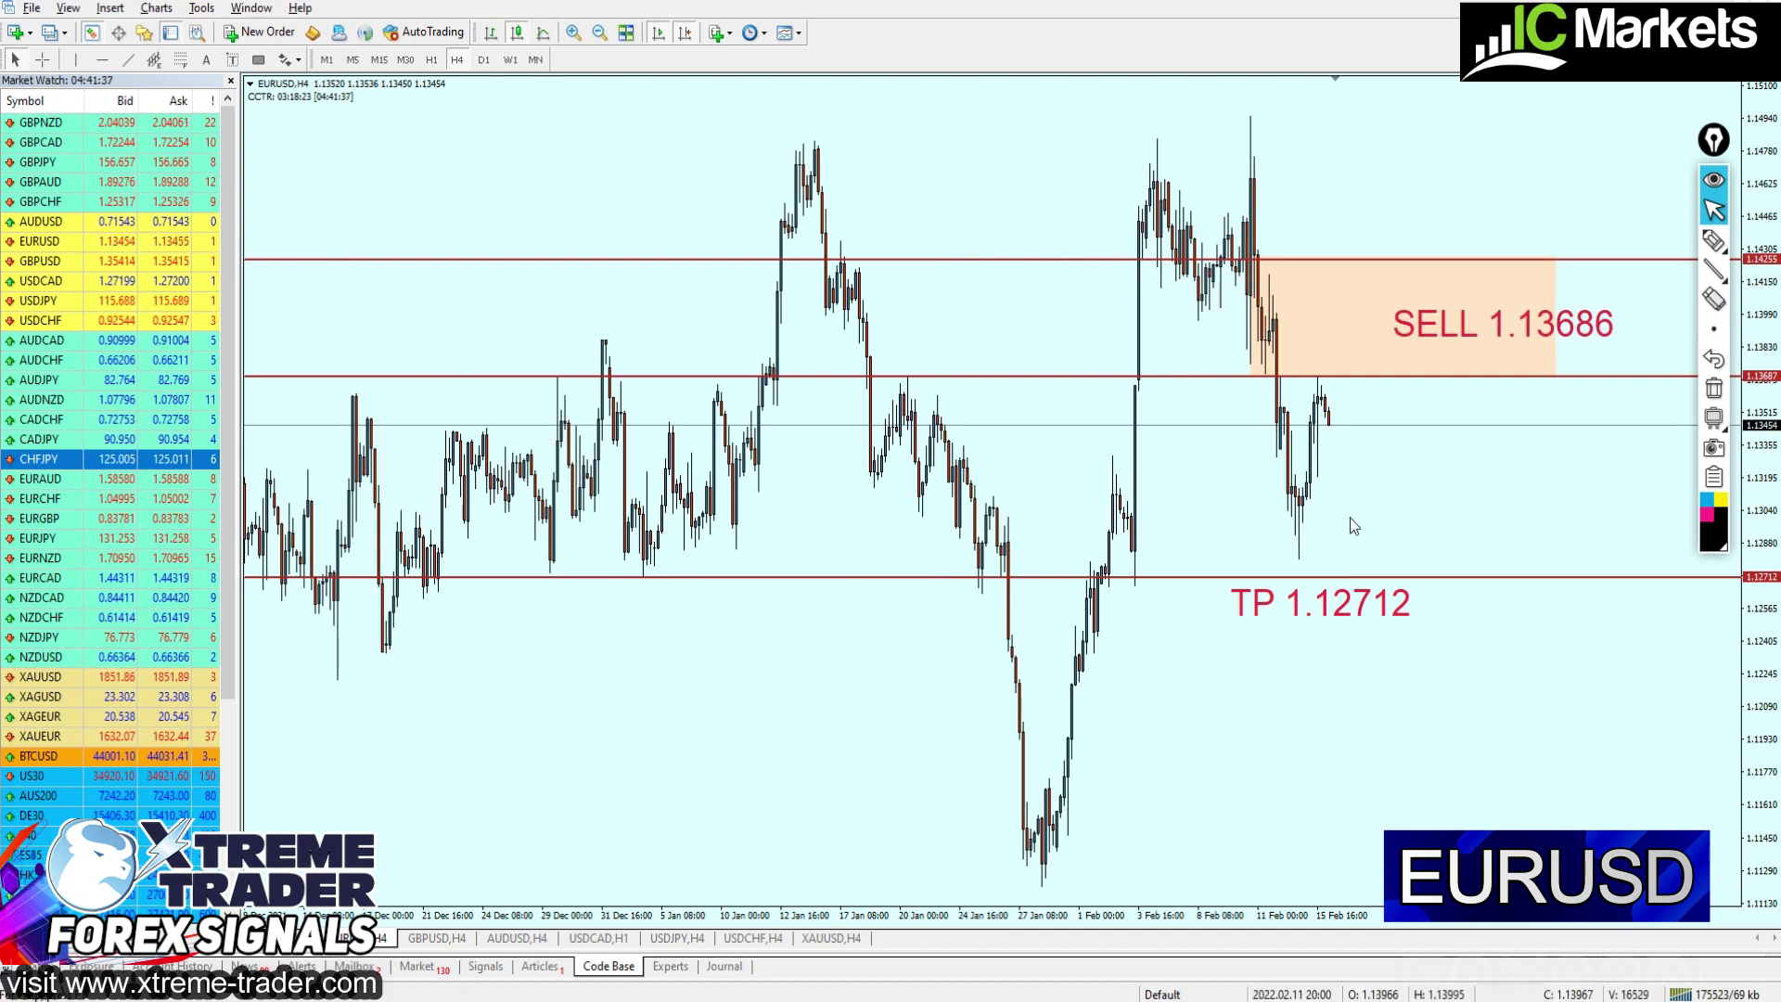
middle_click(1337, 556)
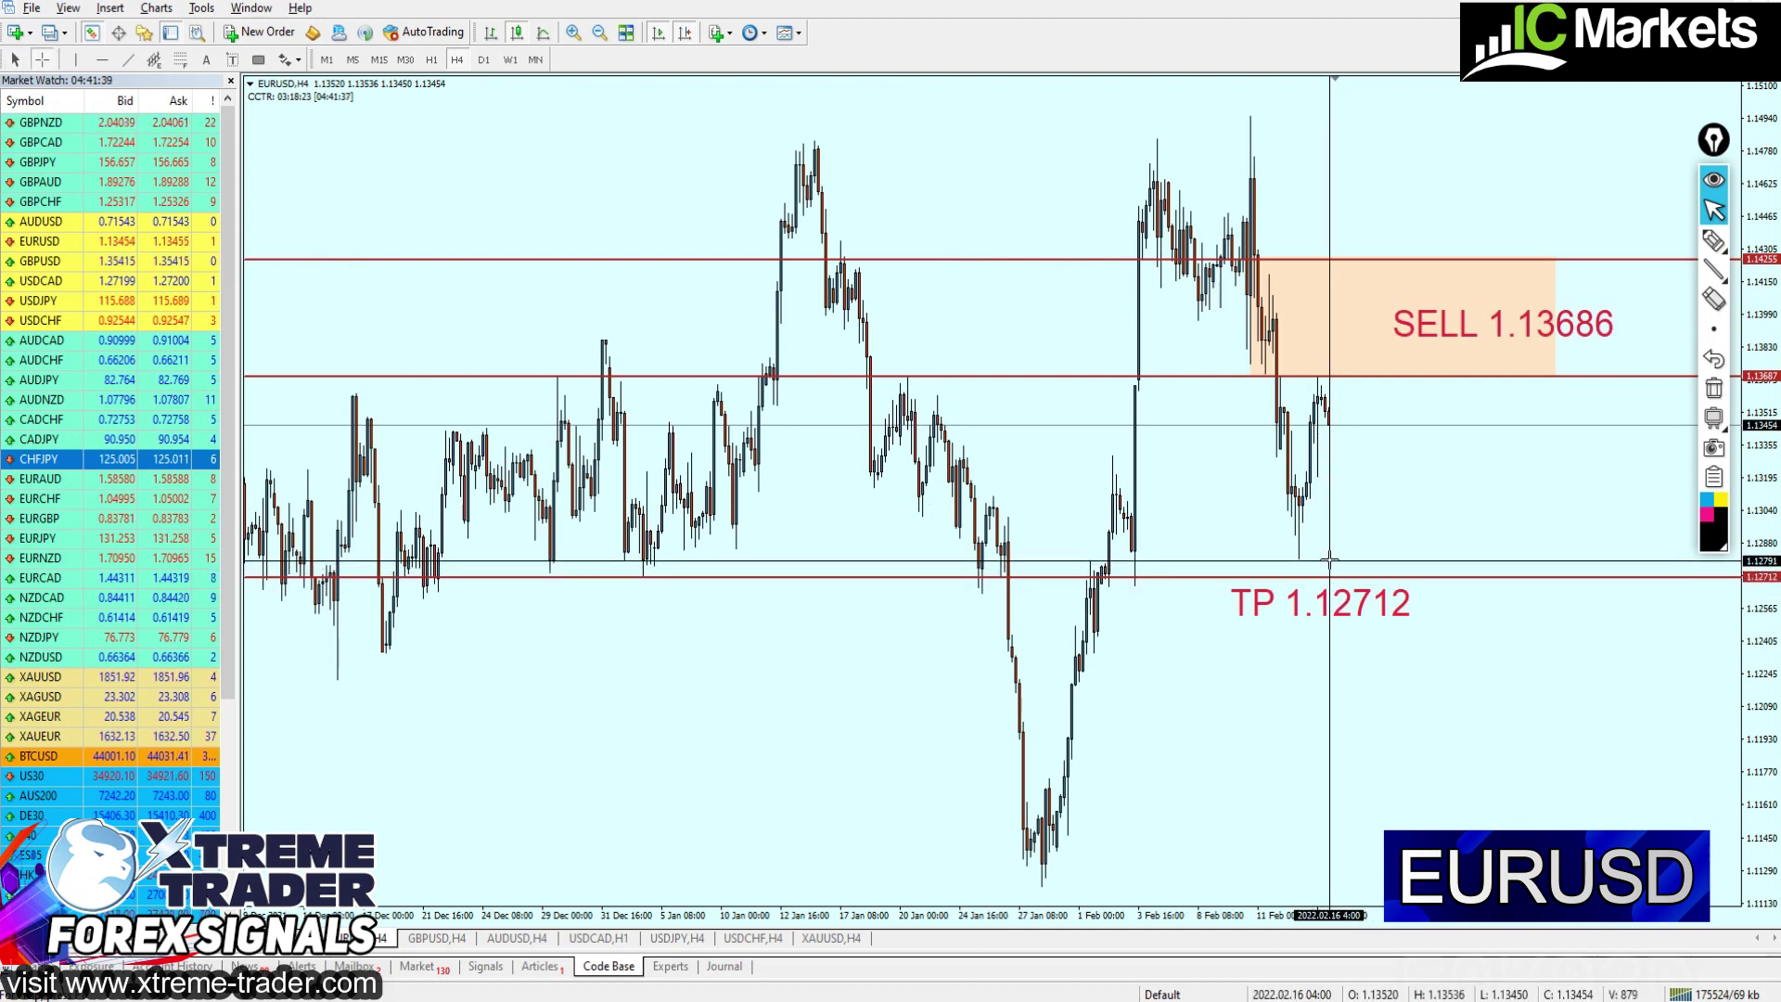
click(1323, 551)
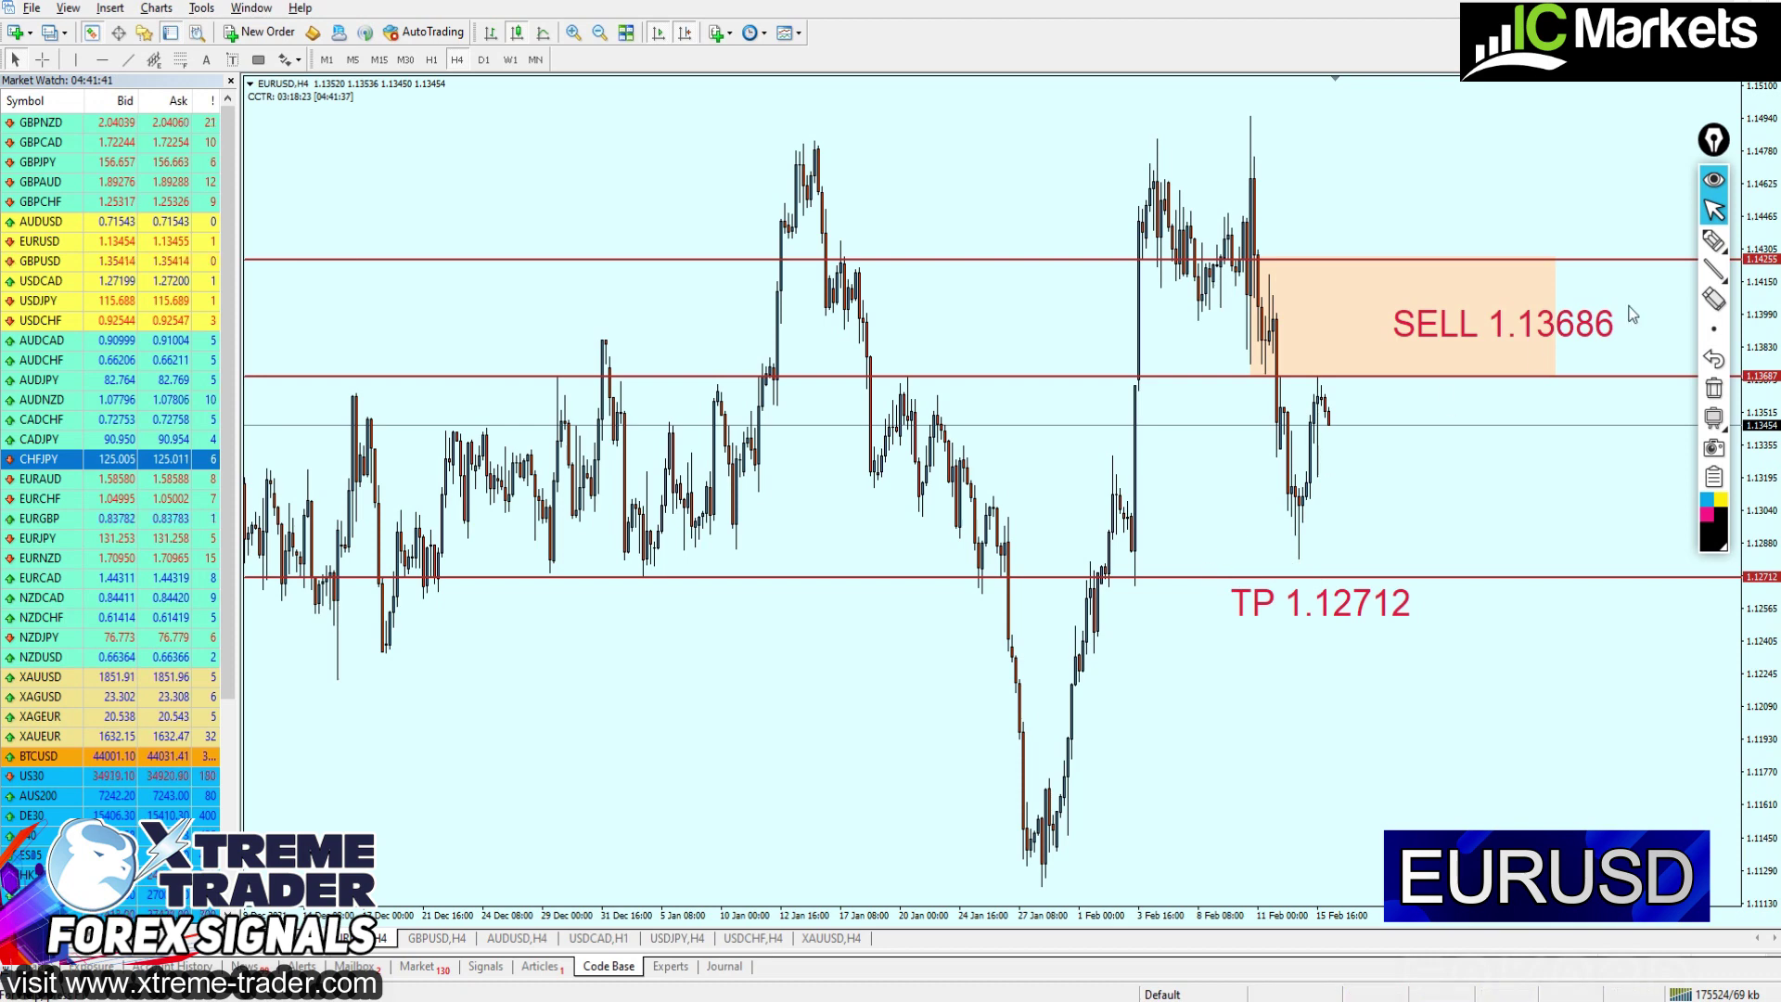
Circle the early-February and latest lows, draw two support lines from December across to them, and clear the sketch
click(1714, 242)
drag(1132, 603, 1176, 605)
mouse_move(1297, 568)
mouse_down()
mouse_move(1283, 538)
mouse_move(1296, 601)
mouse_up()
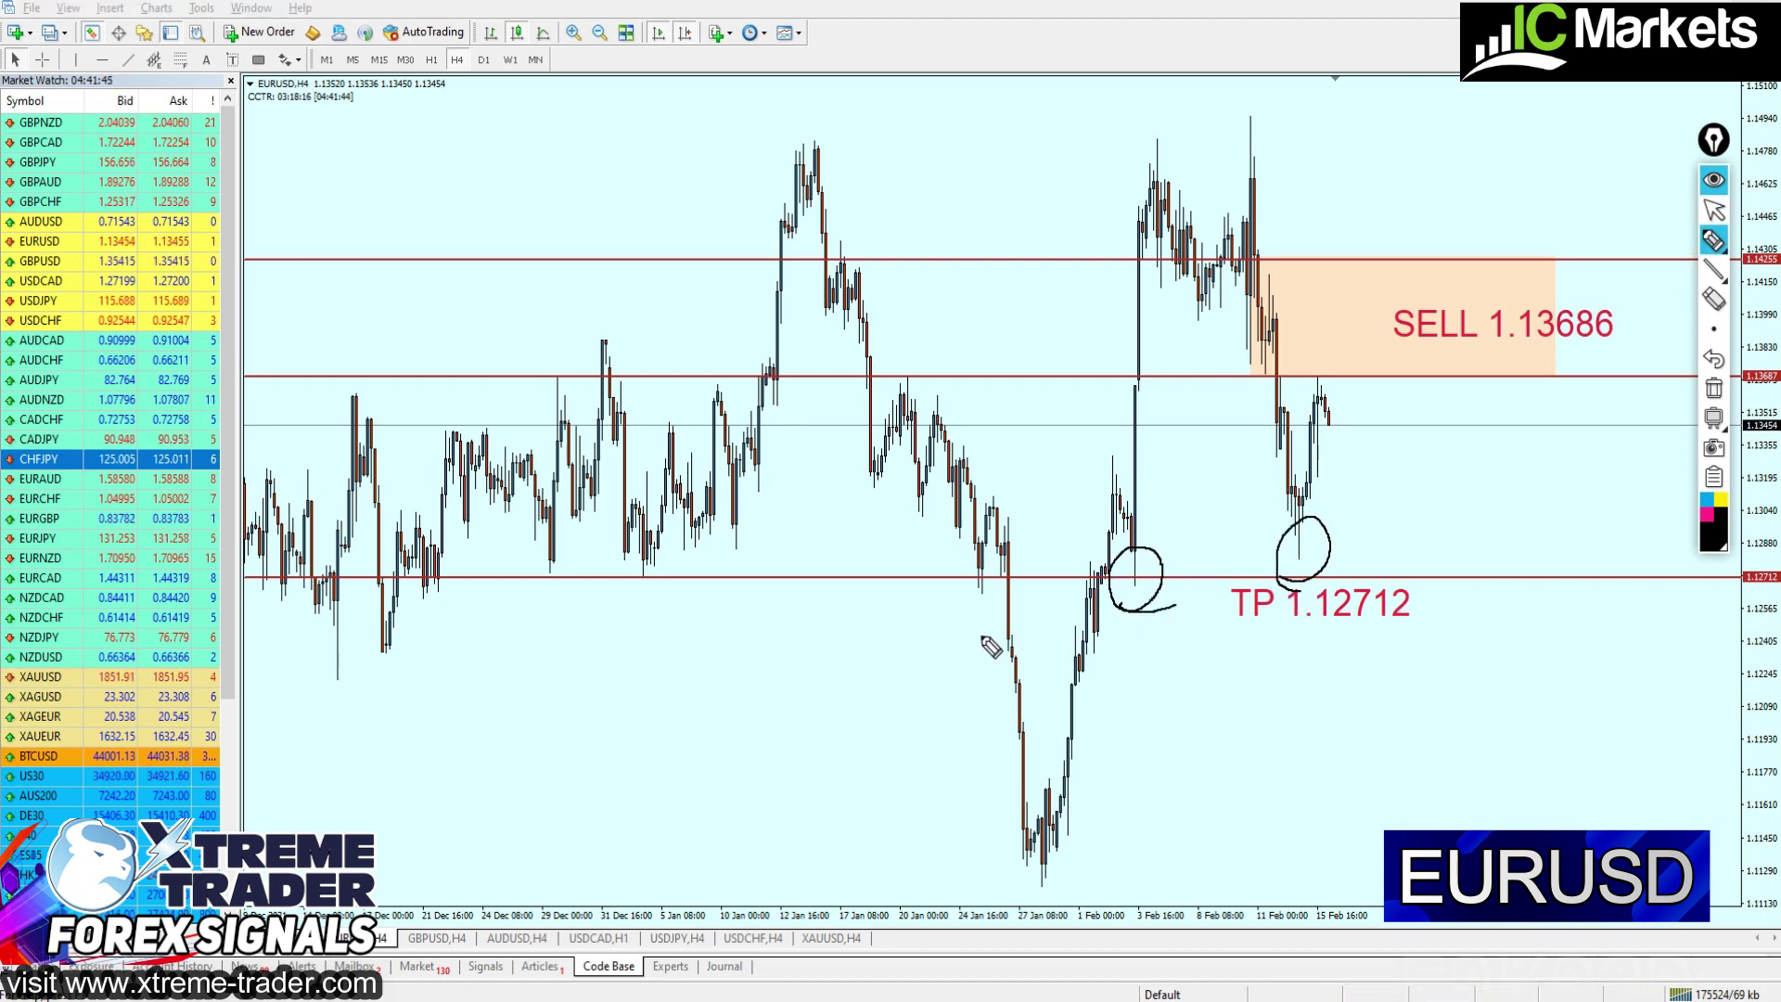
drag(450, 582, 1317, 583)
drag(498, 518, 1384, 552)
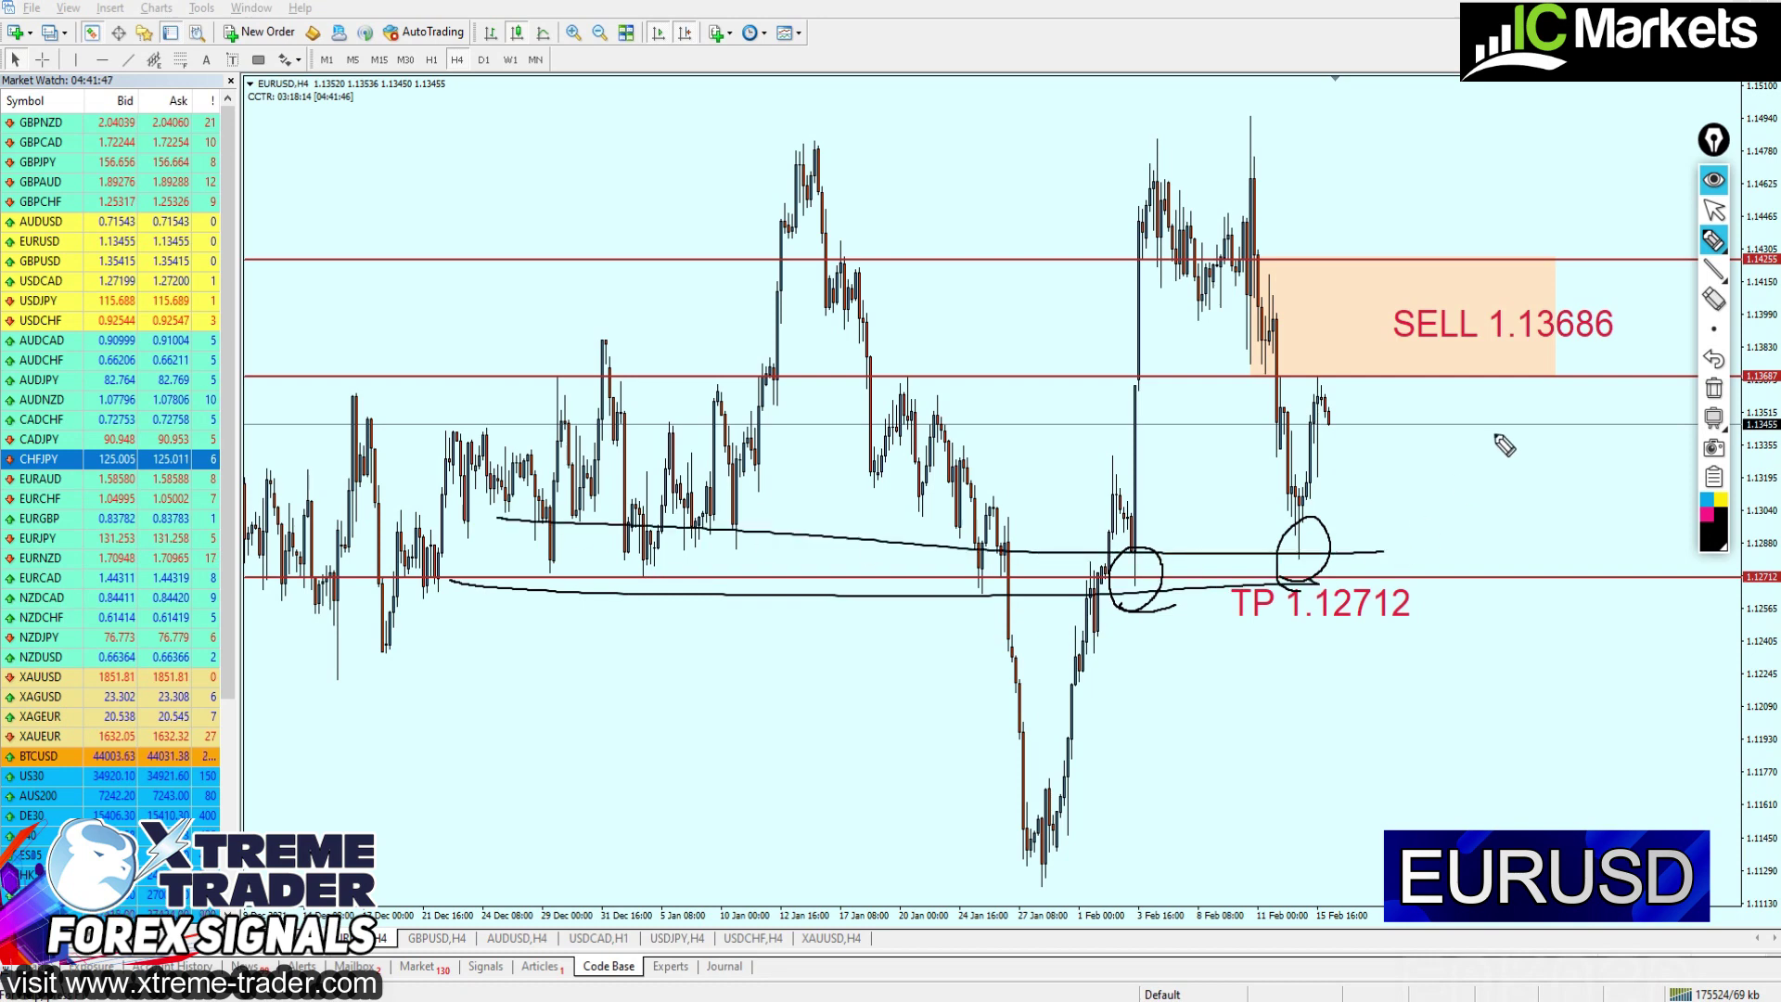
click(1715, 219)
click(1713, 389)
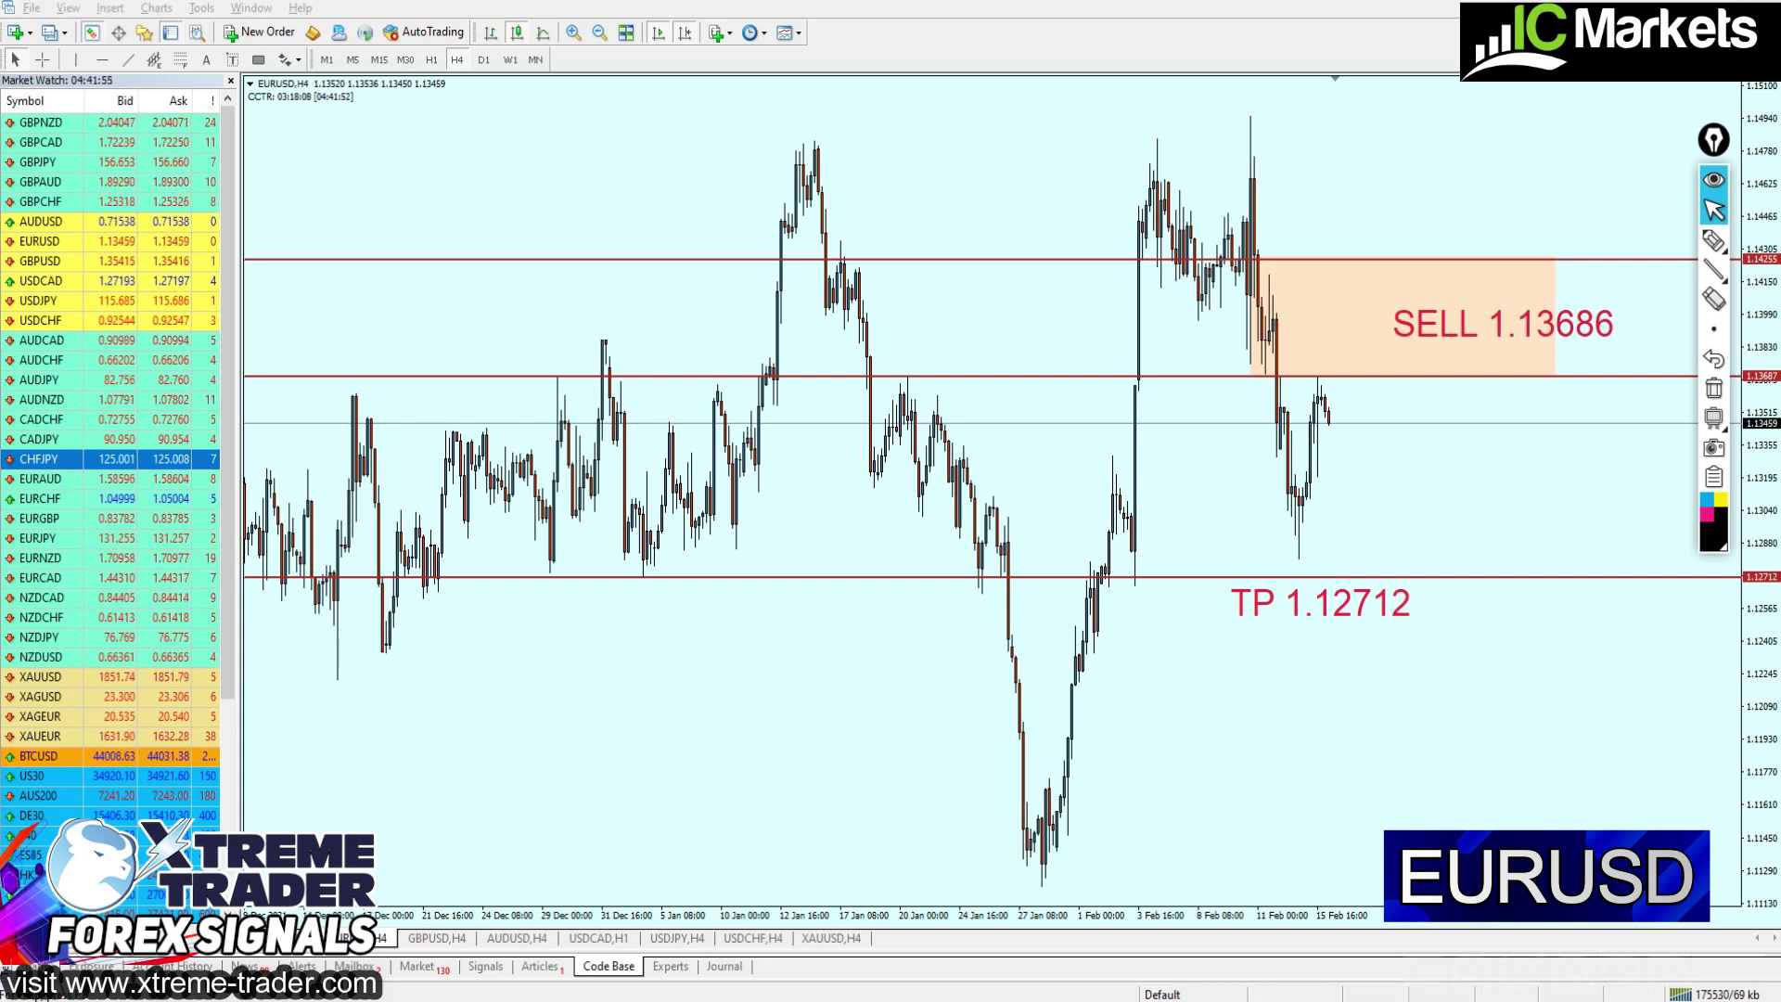
Review the Feb 16 events on the Forex Factory calendar, and return to MetaTrader to show EURUSD on the daily timeframe
key(alt+Tab)
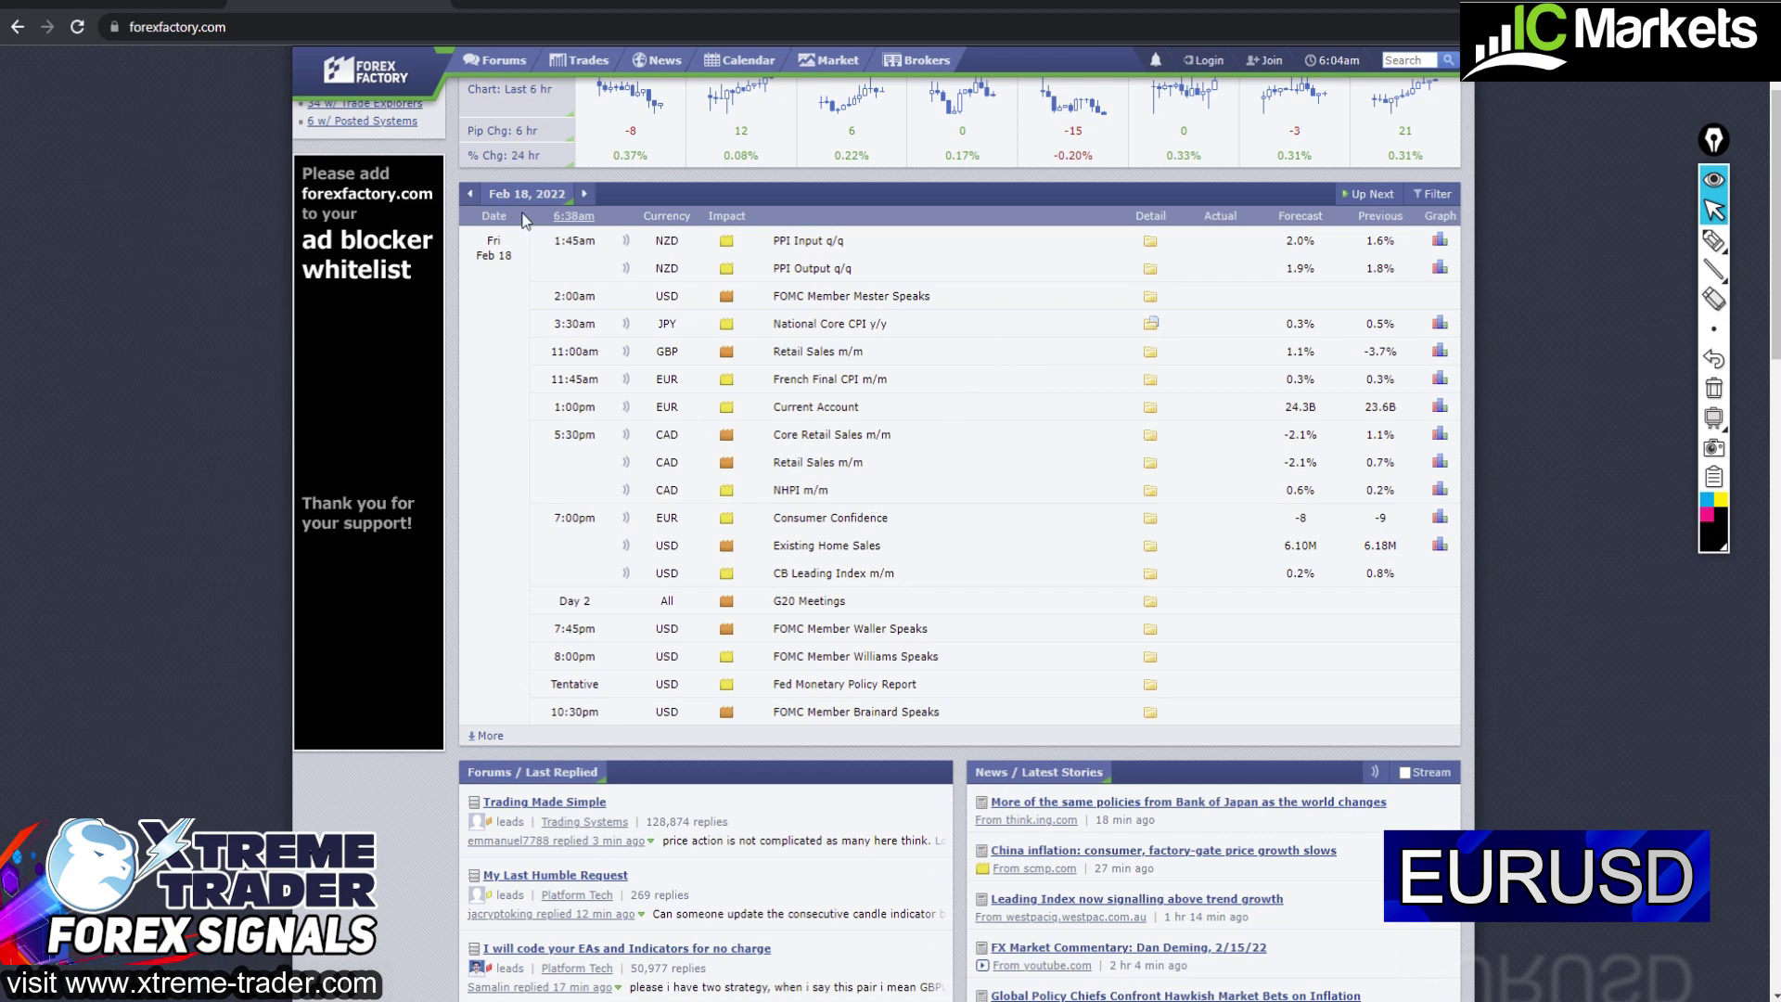
click(470, 194)
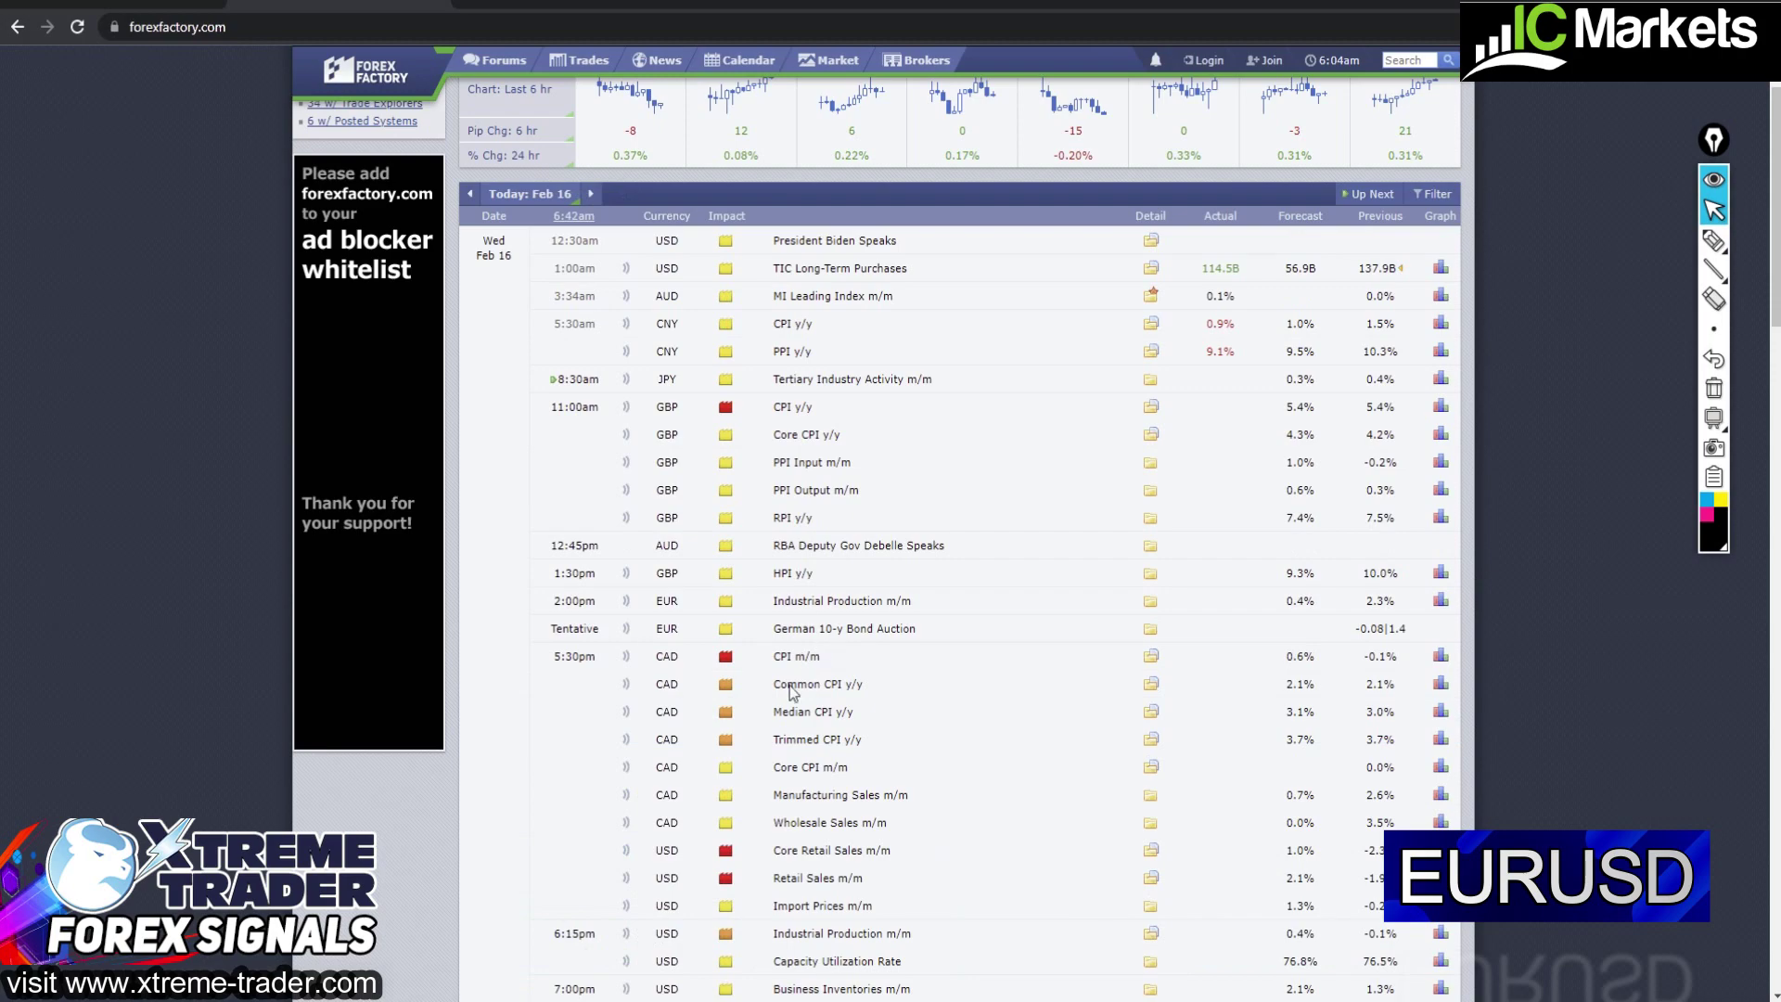
scroll(732, 811, down, 1)
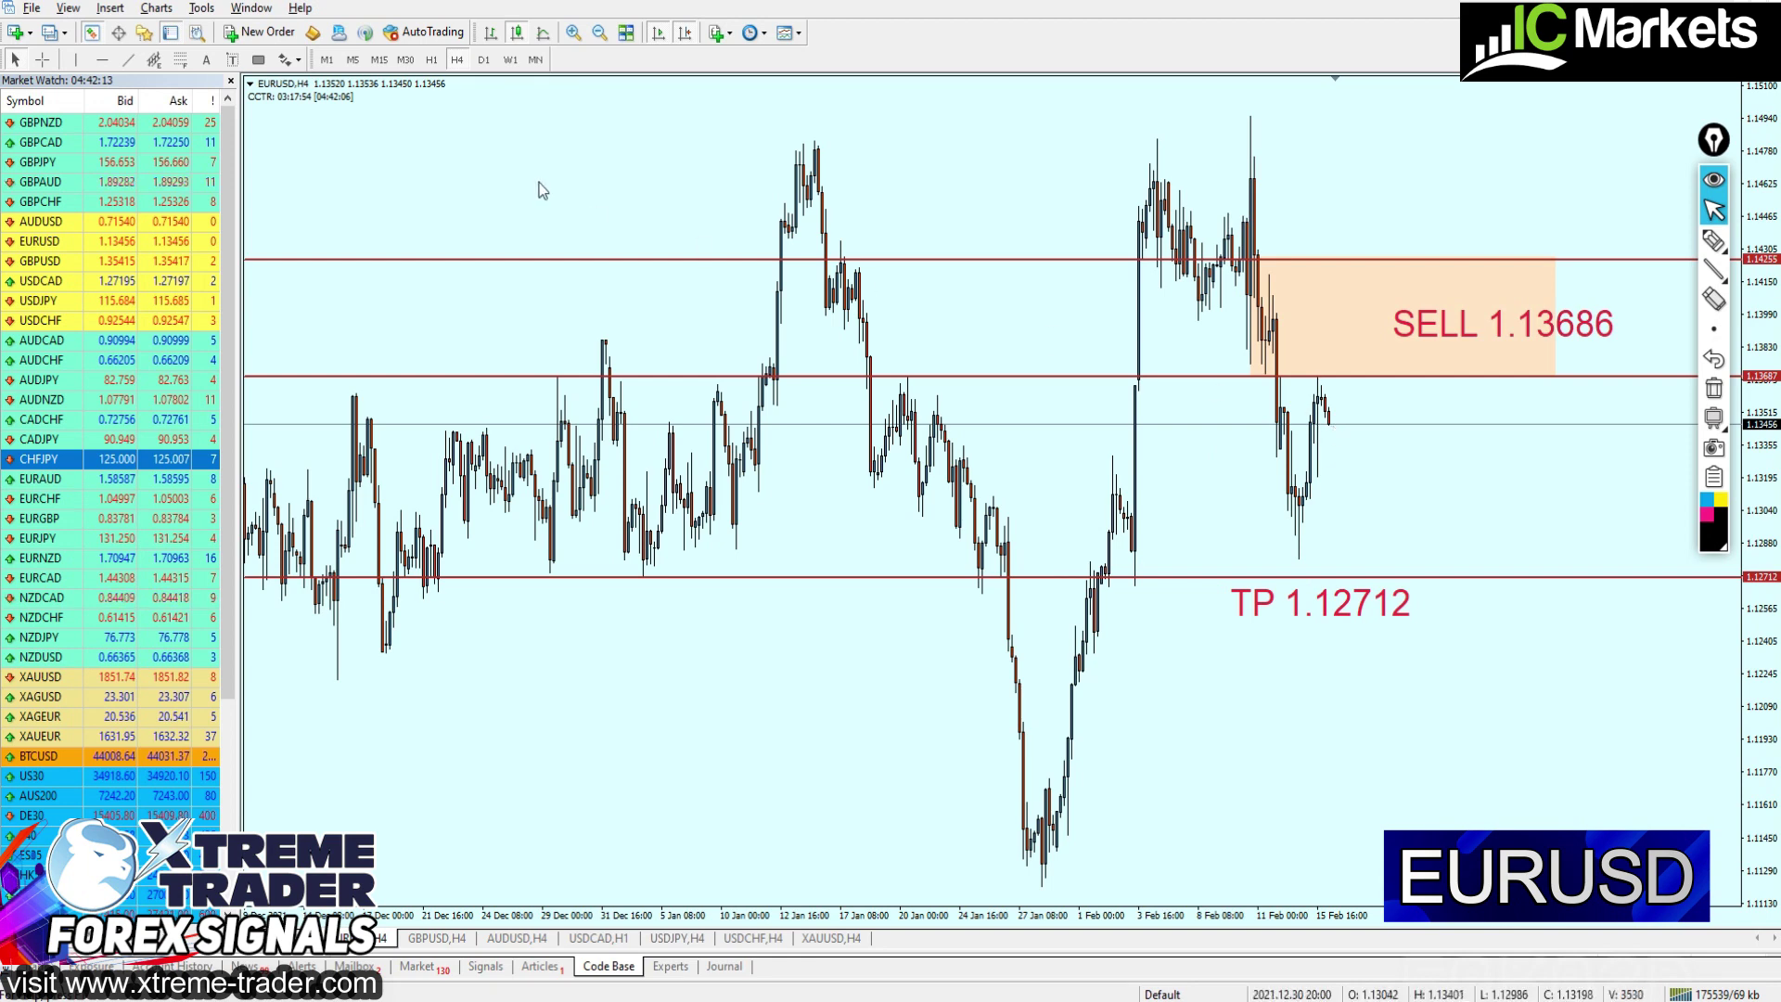
click(483, 59)
key(plus)
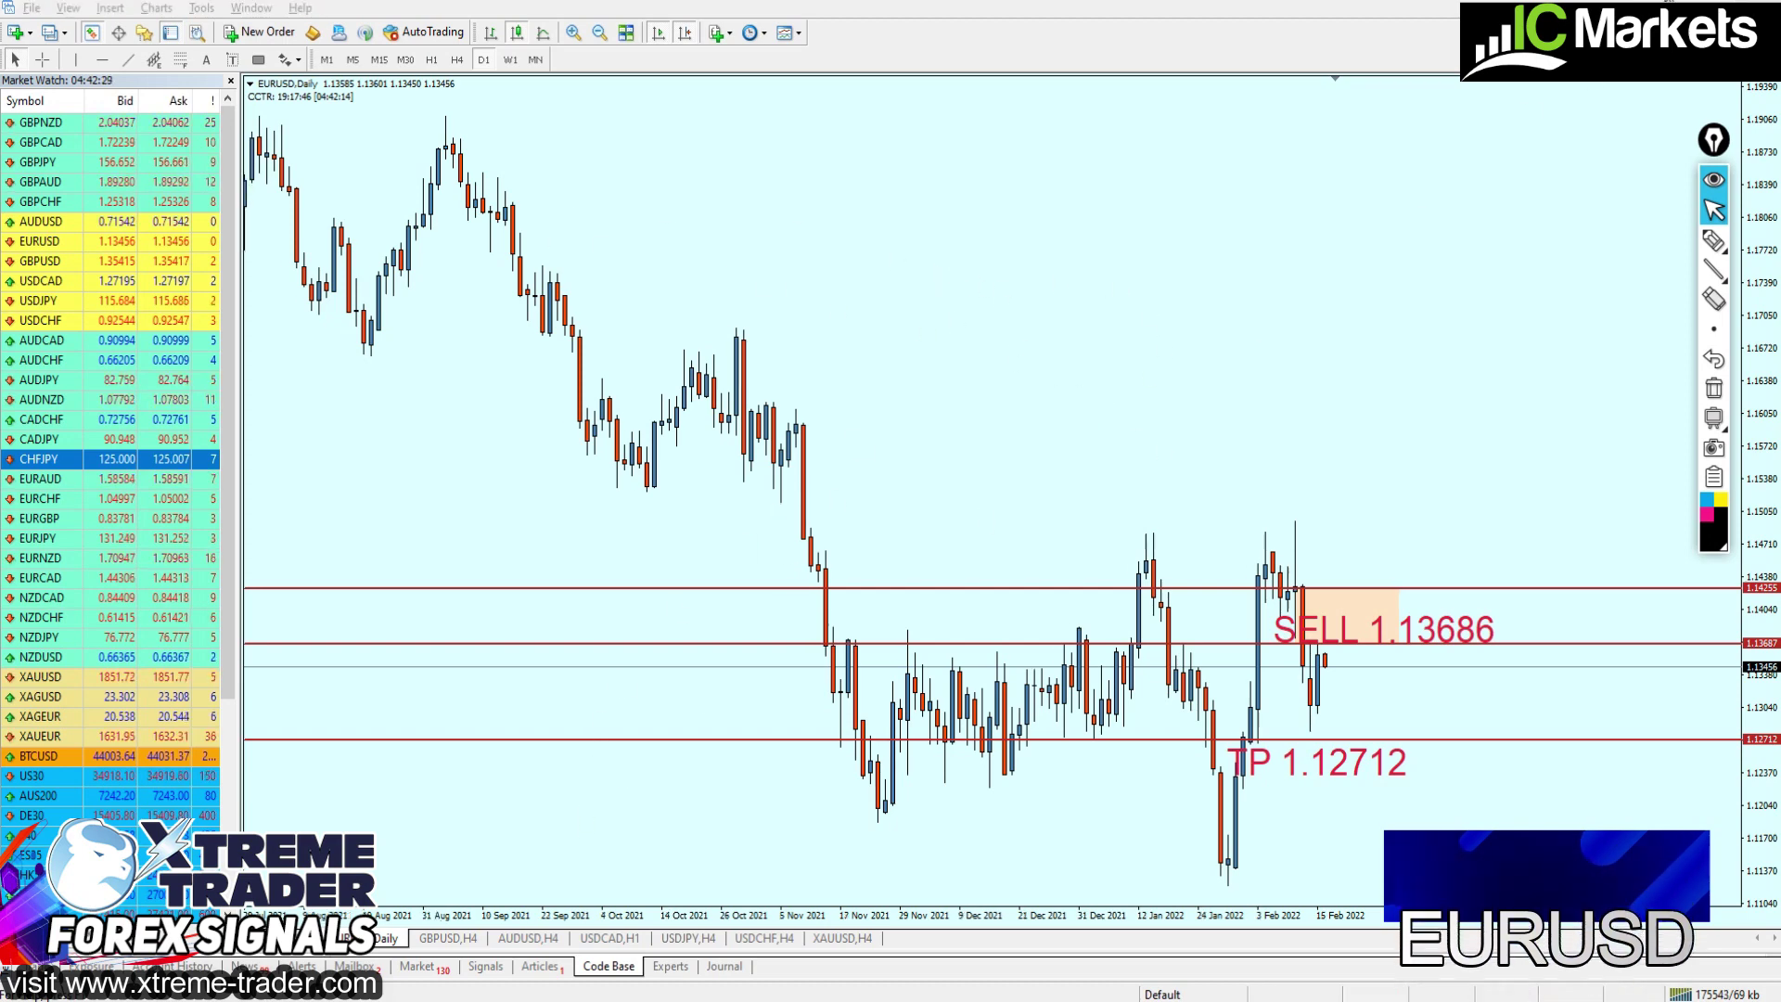
Open the GBPUSD chart, set it to the H1 timeframe and trace the latest swings to the TP line with the crosshair
click(453, 938)
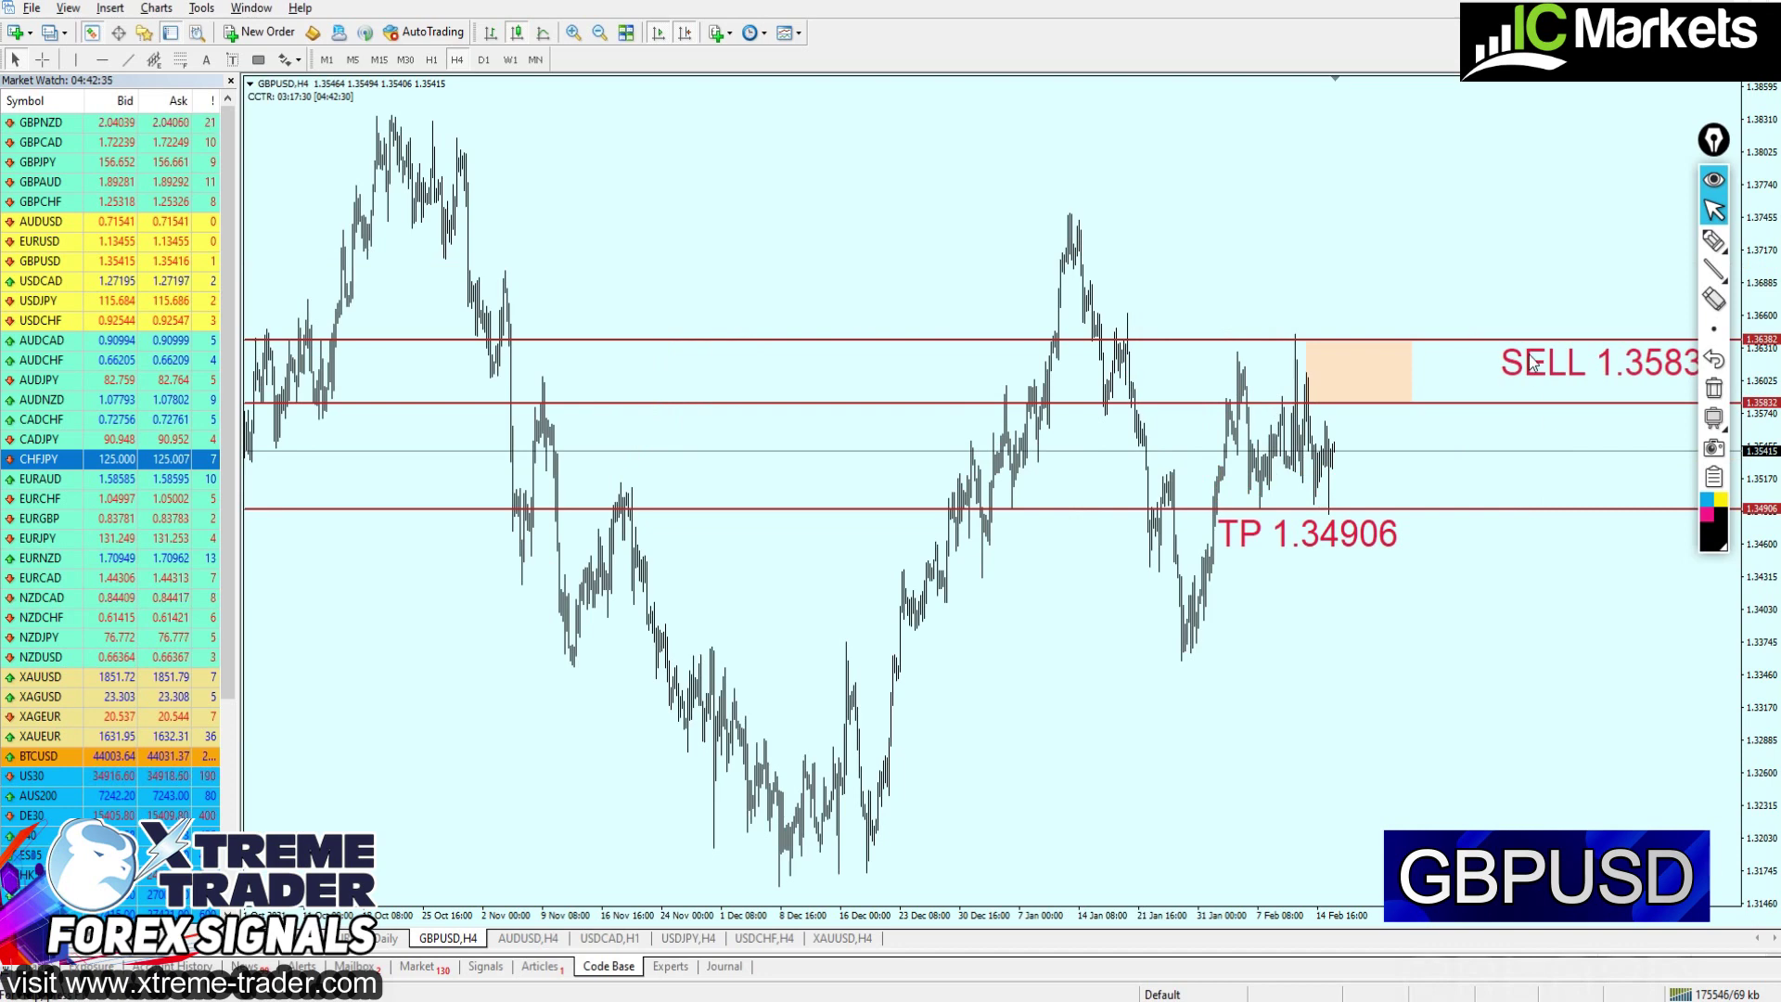
key(plus)
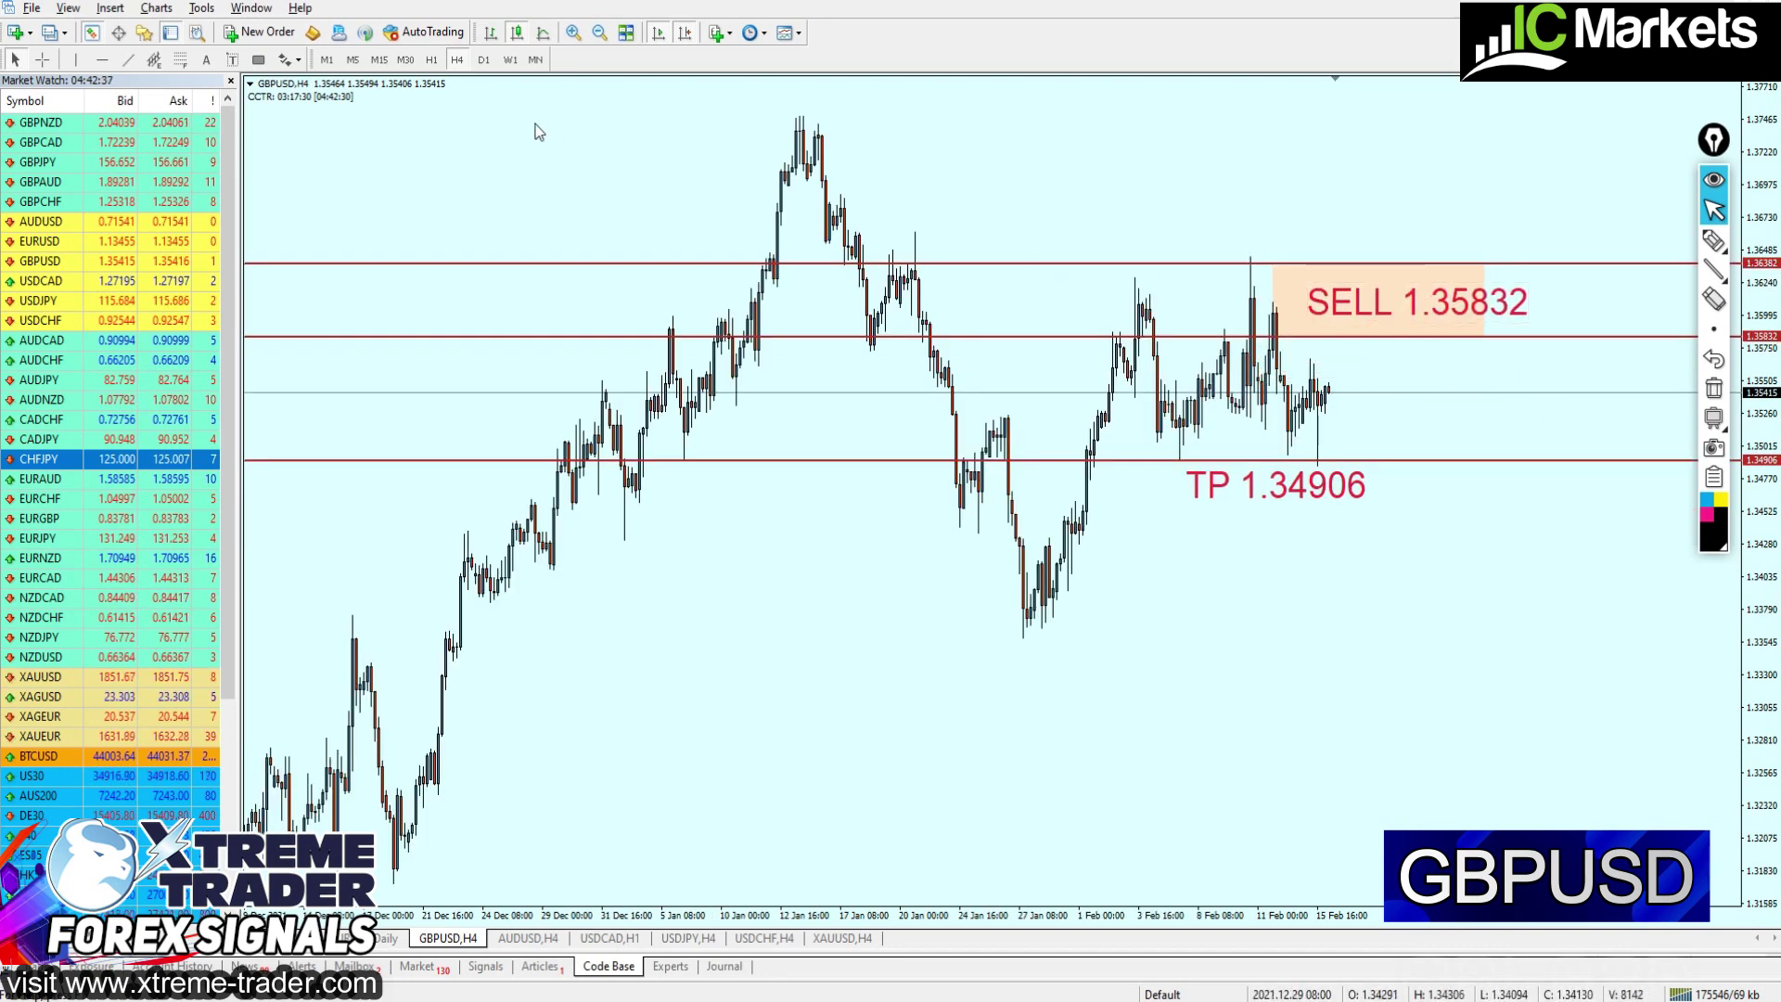
click(432, 61)
middle_click(1243, 331)
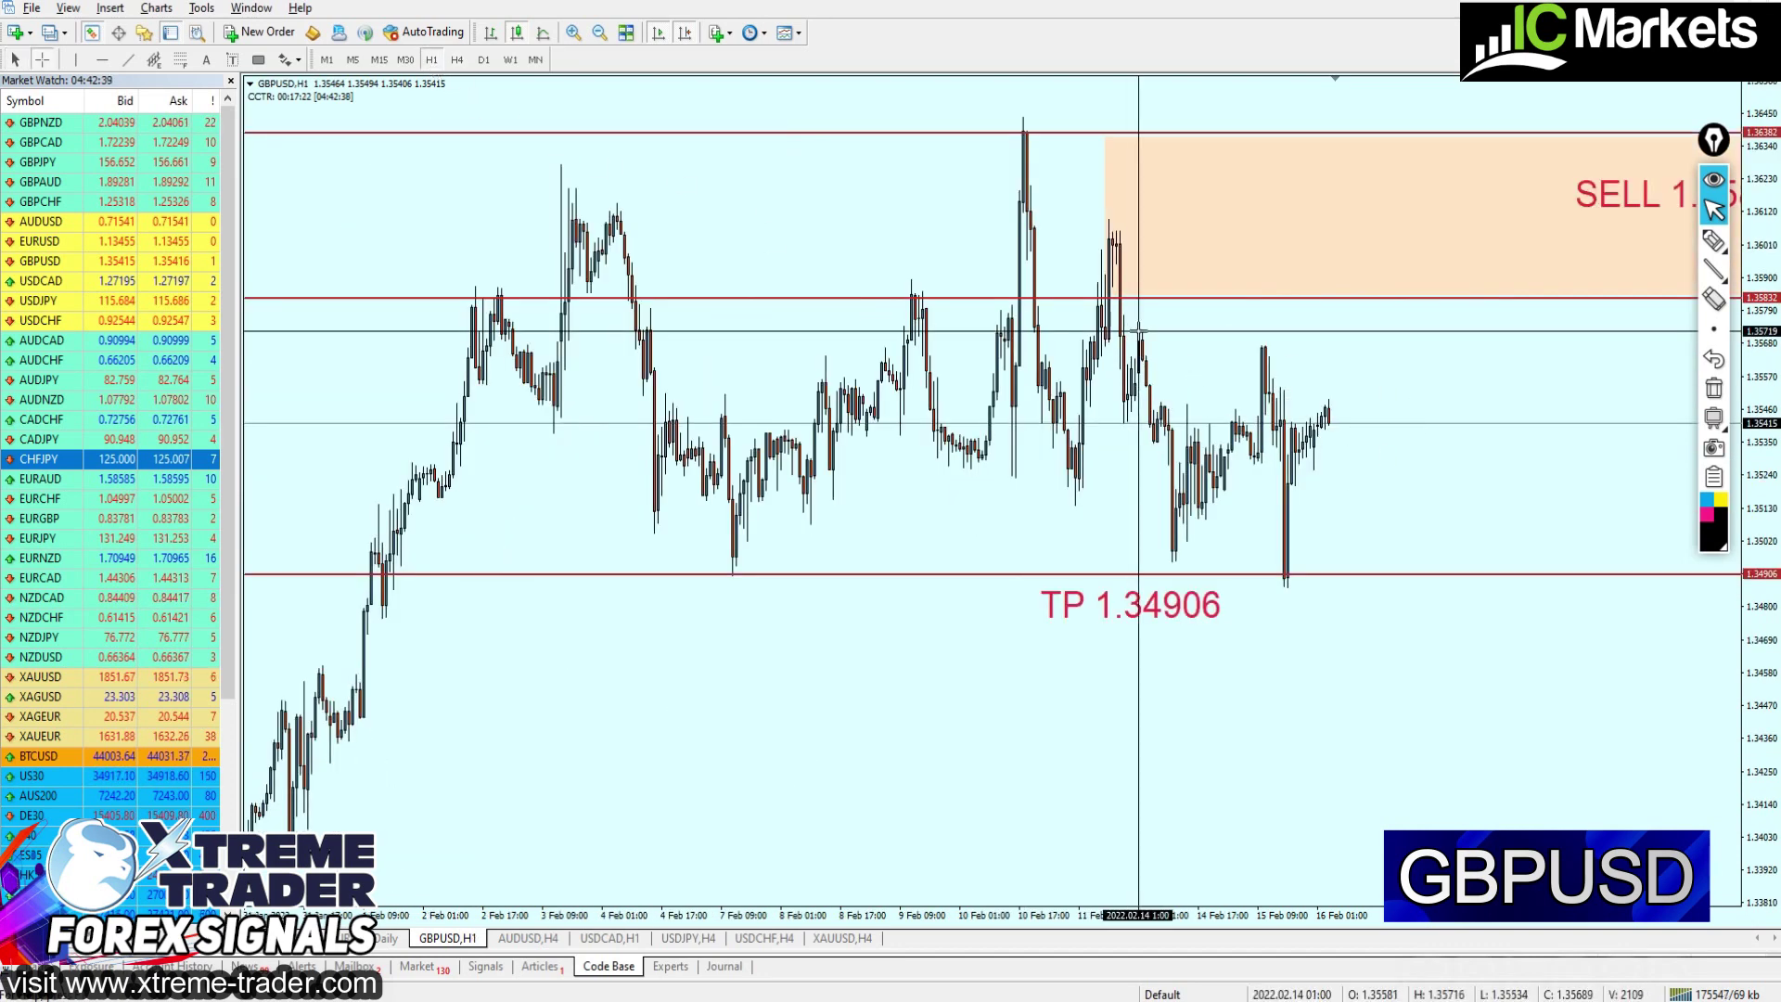
click(1284, 575)
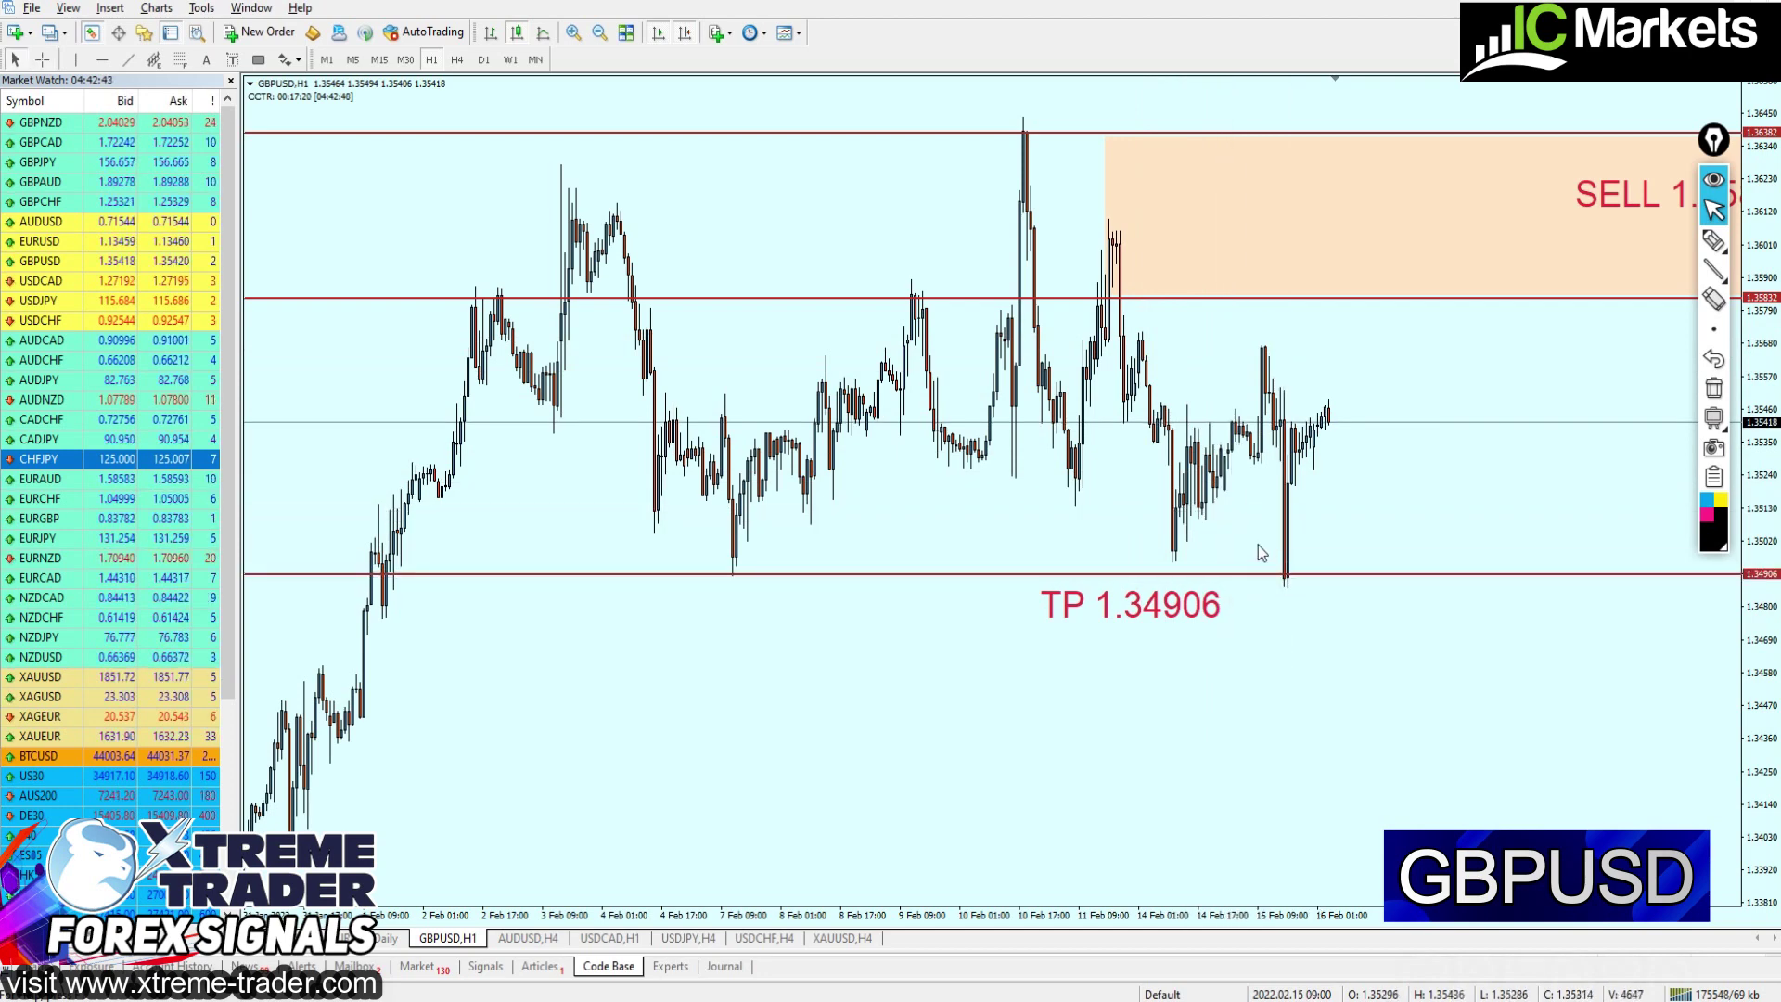
Delete the SELL and TP labels, the three horizontal lines and the sell-zone rectangle from the GBPUSD chart
click(1117, 601)
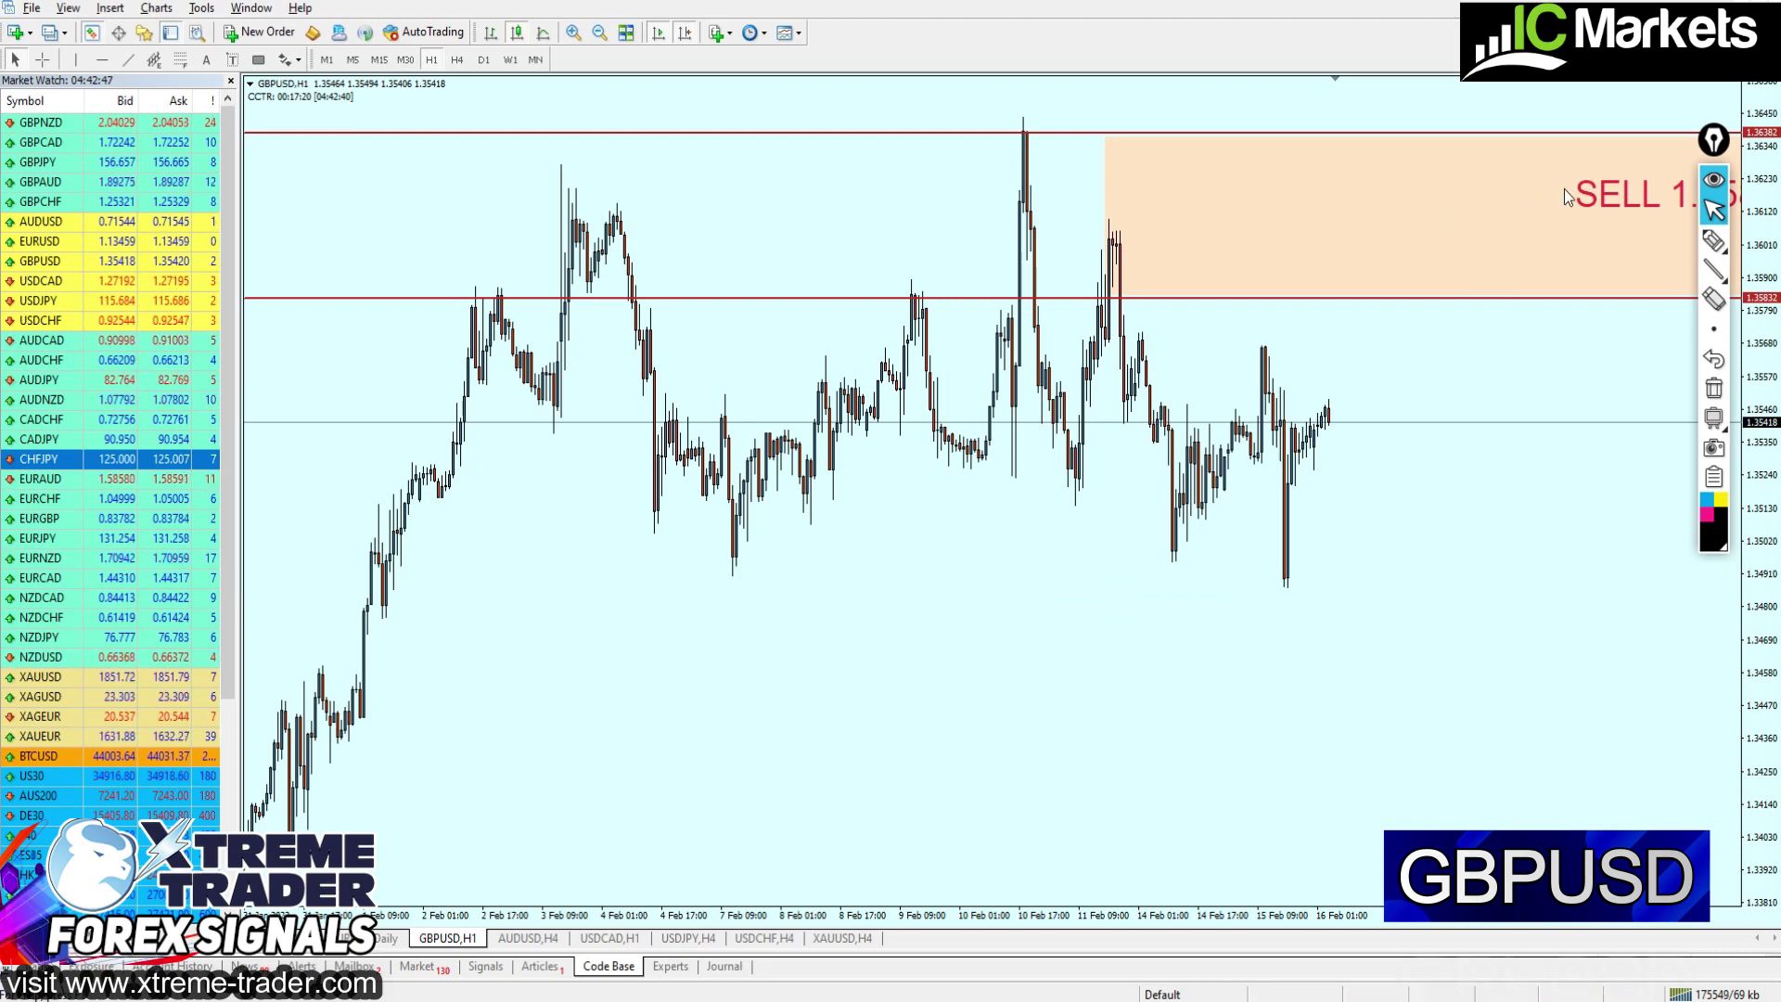
drag(1714, 139, 1722, 367)
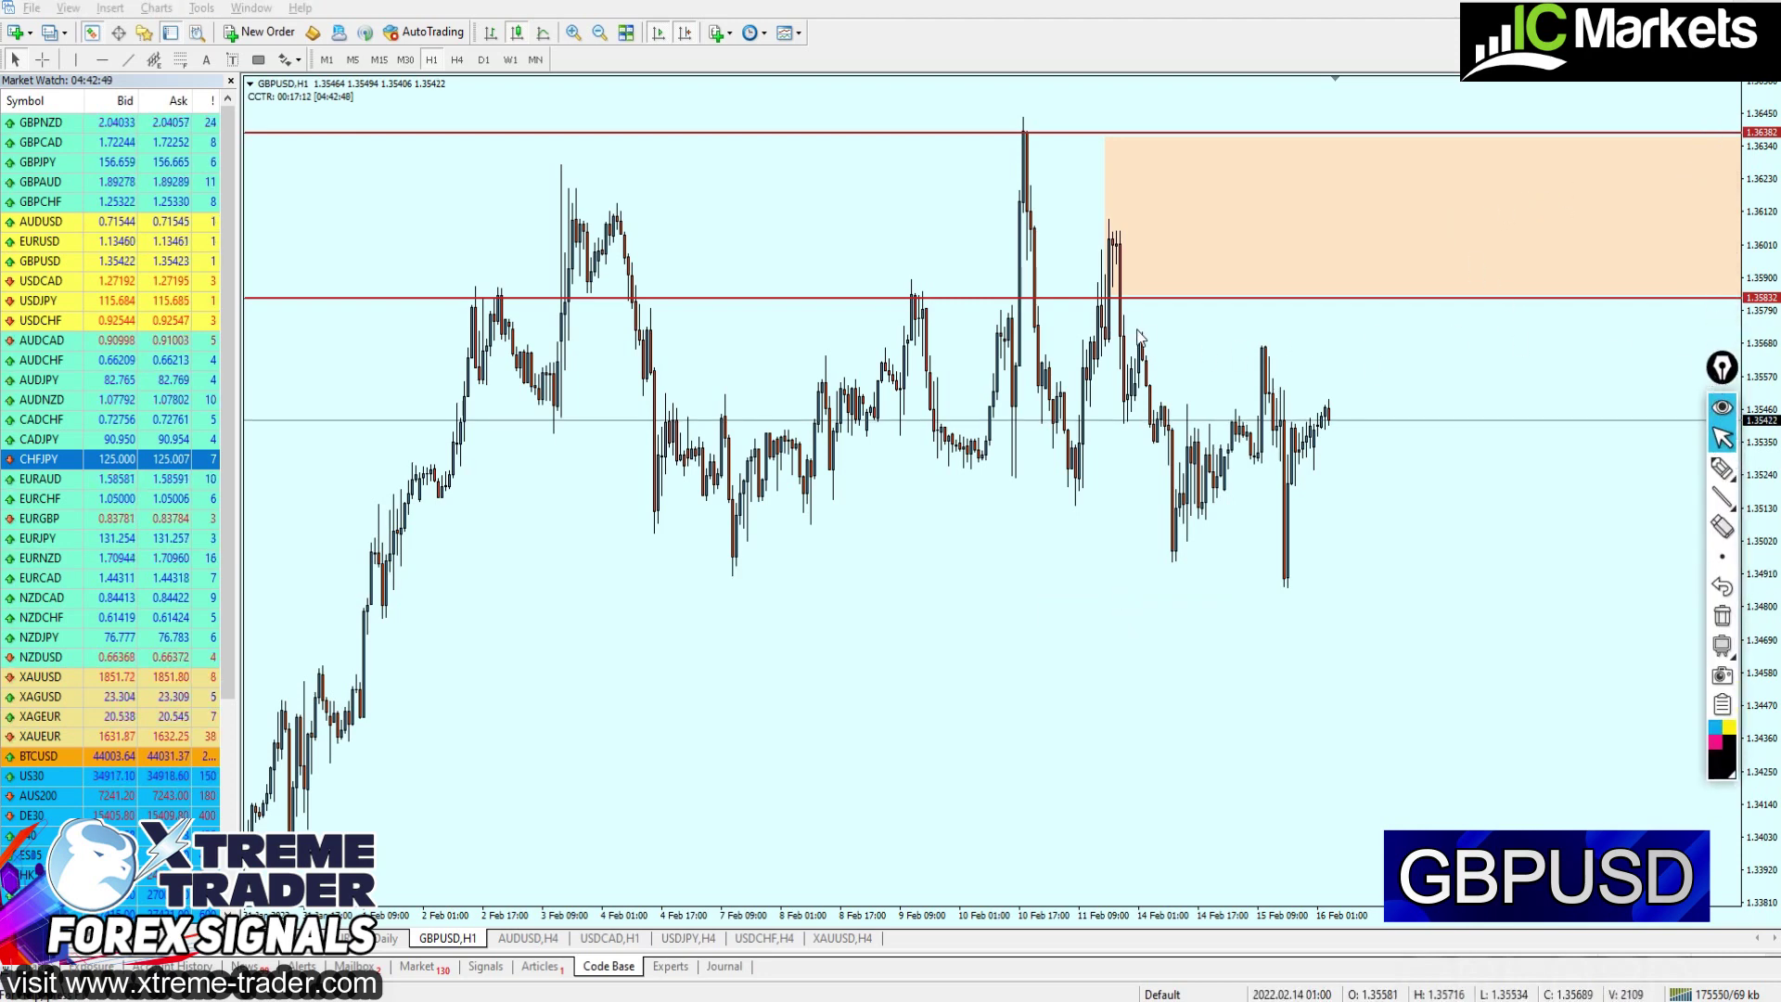
click(1115, 298)
click(1166, 133)
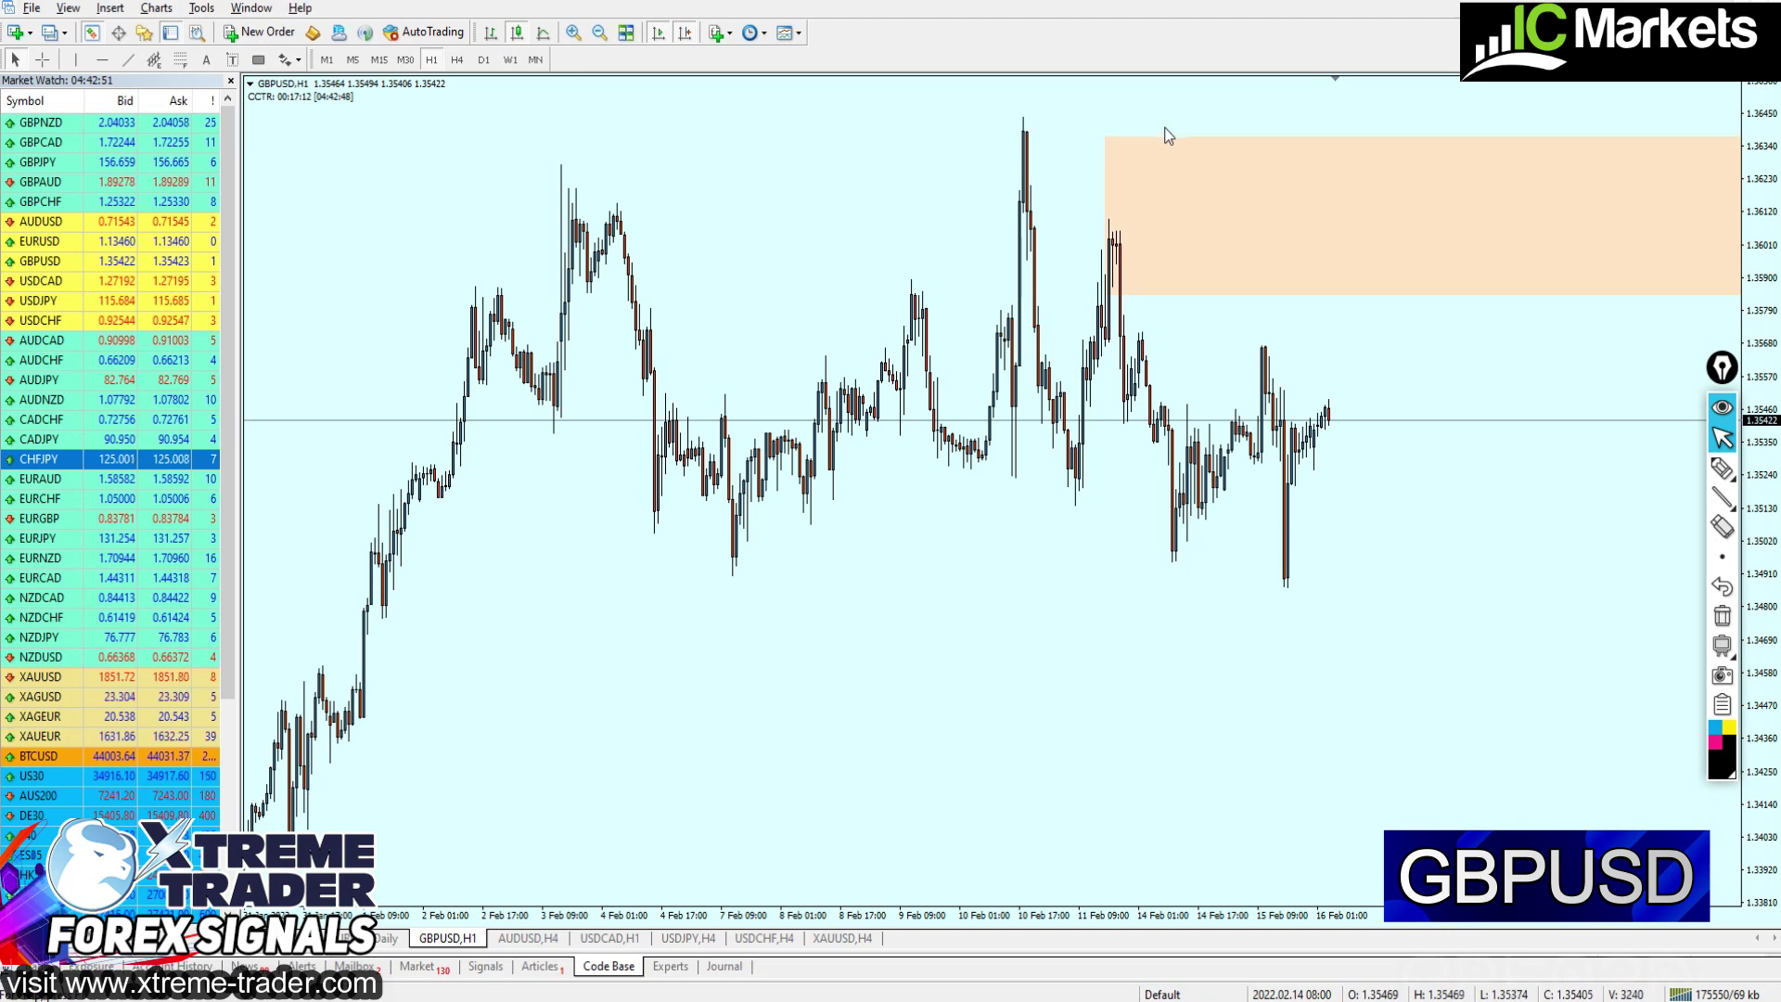
key(minus)
key(plus)
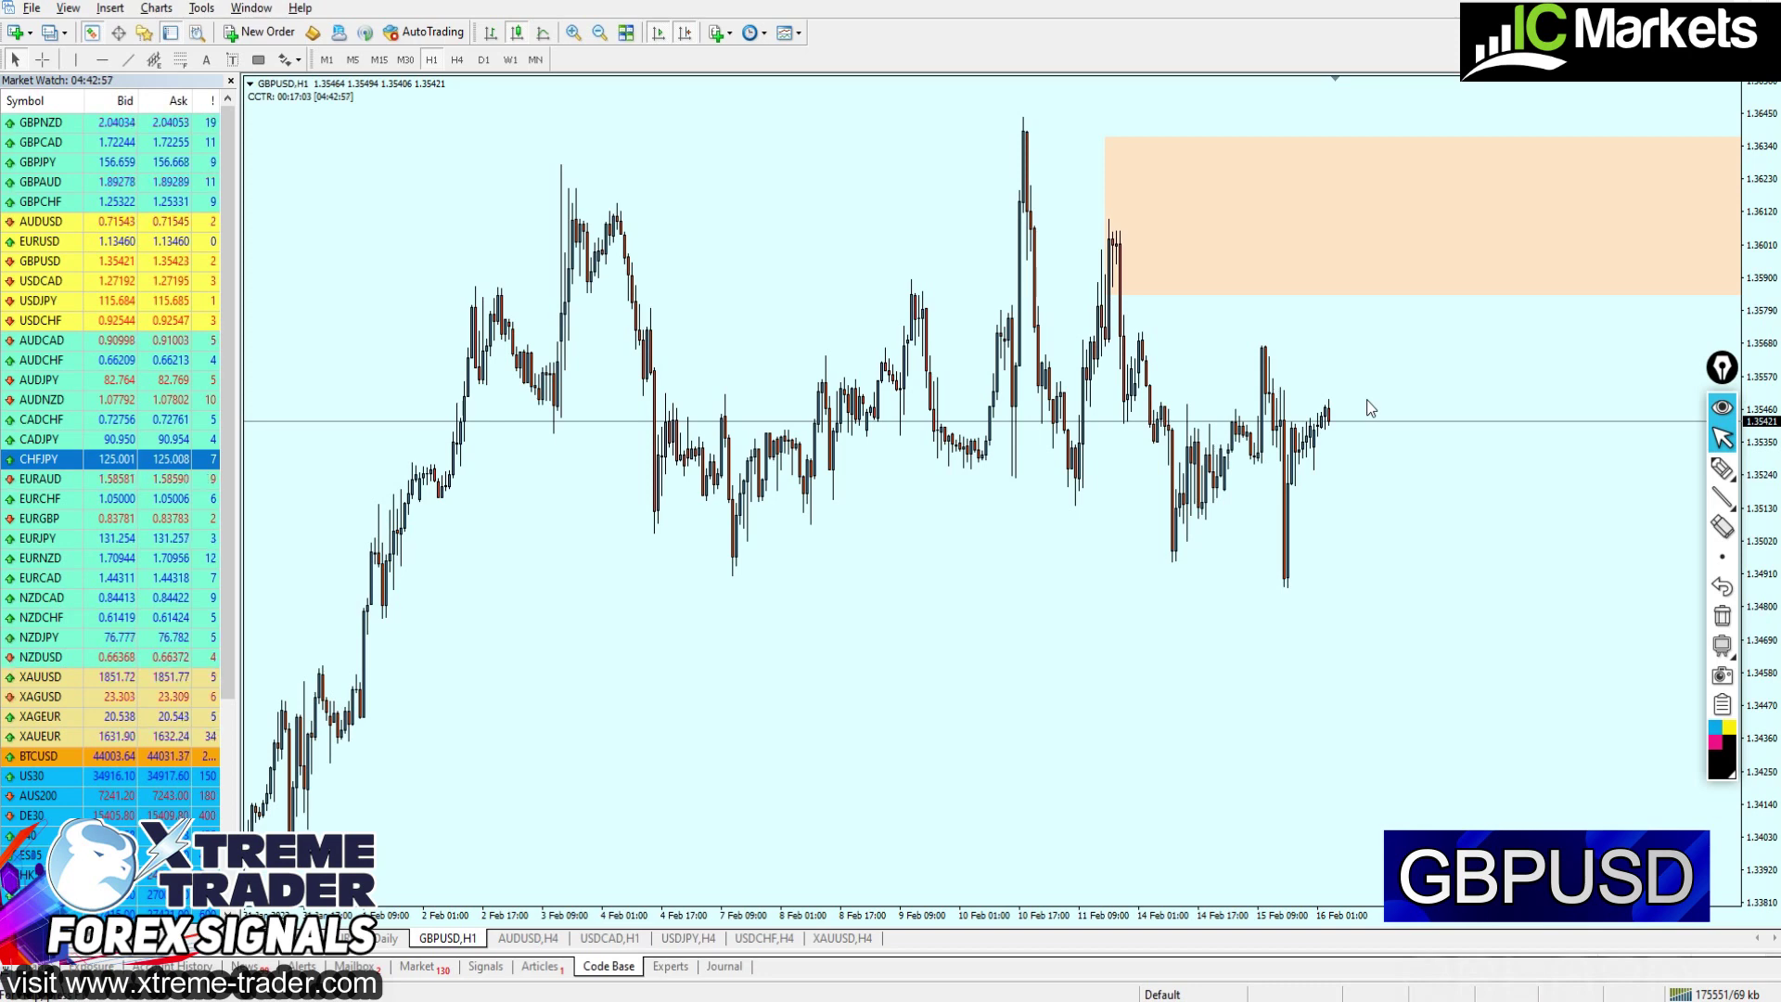
click(1113, 297)
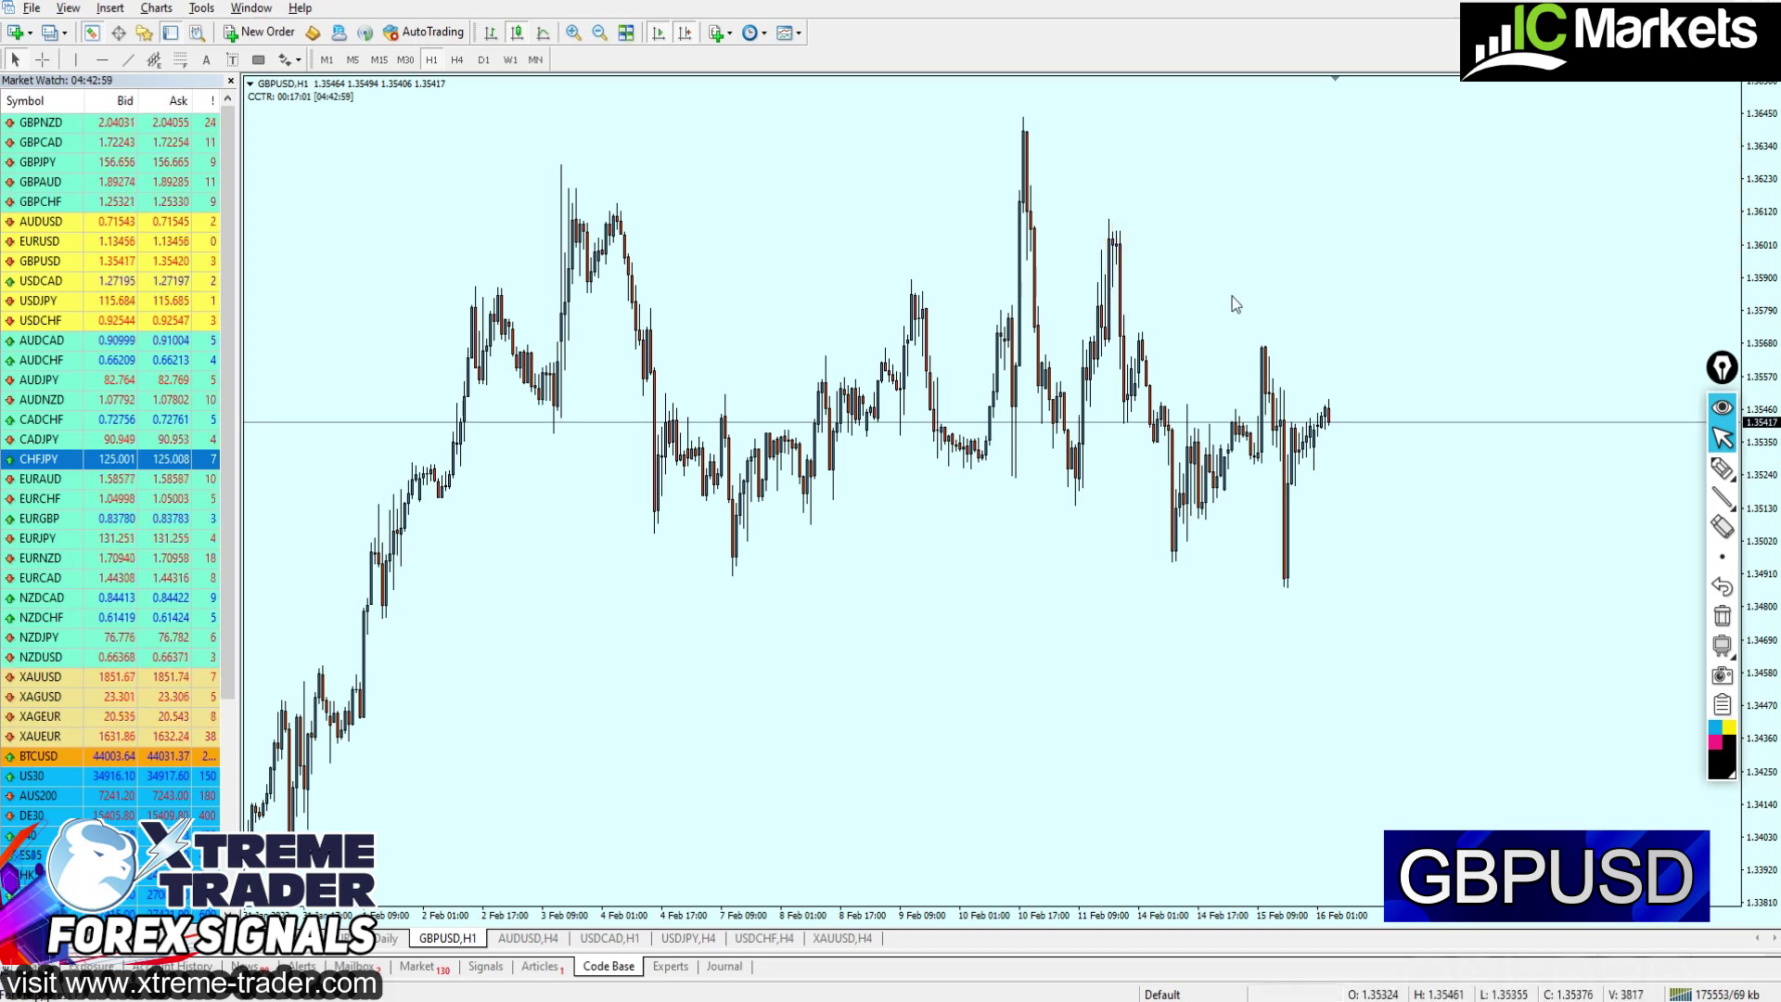
Switch GBPUSD to the H4 timeframe and place a horizontal support line at about 1.35083
click(456, 59)
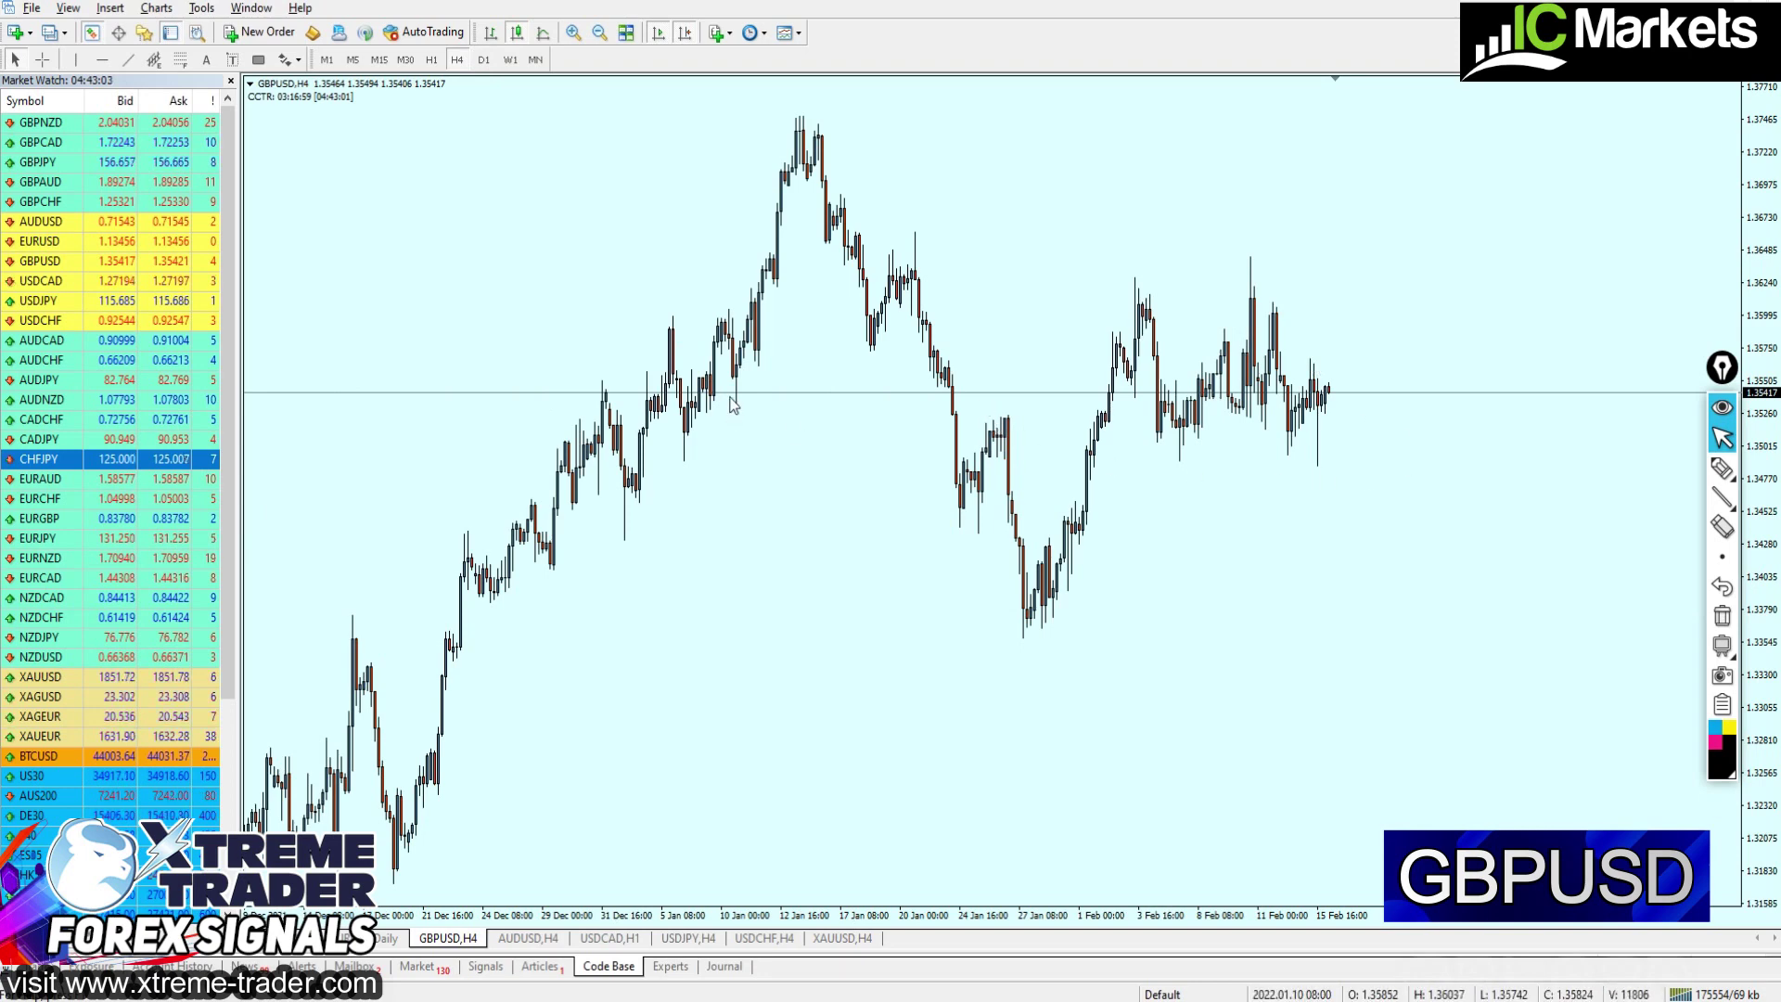
click(100, 59)
click(781, 368)
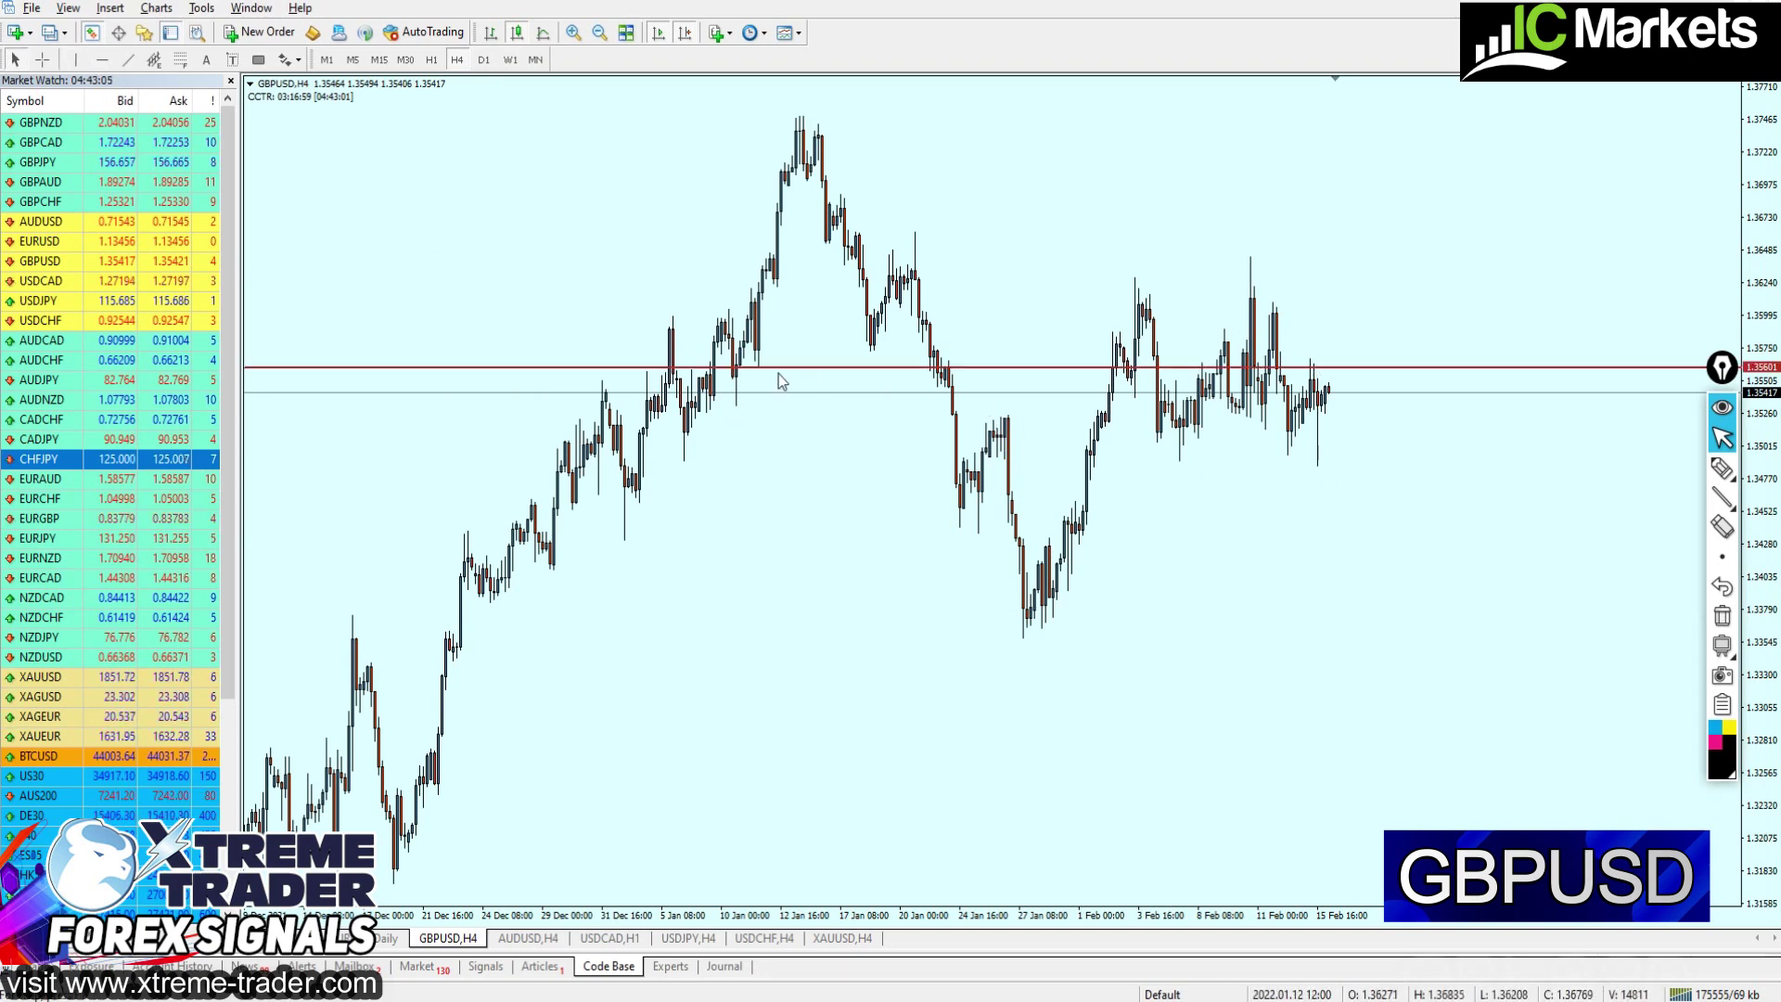
drag(782, 376, 761, 446)
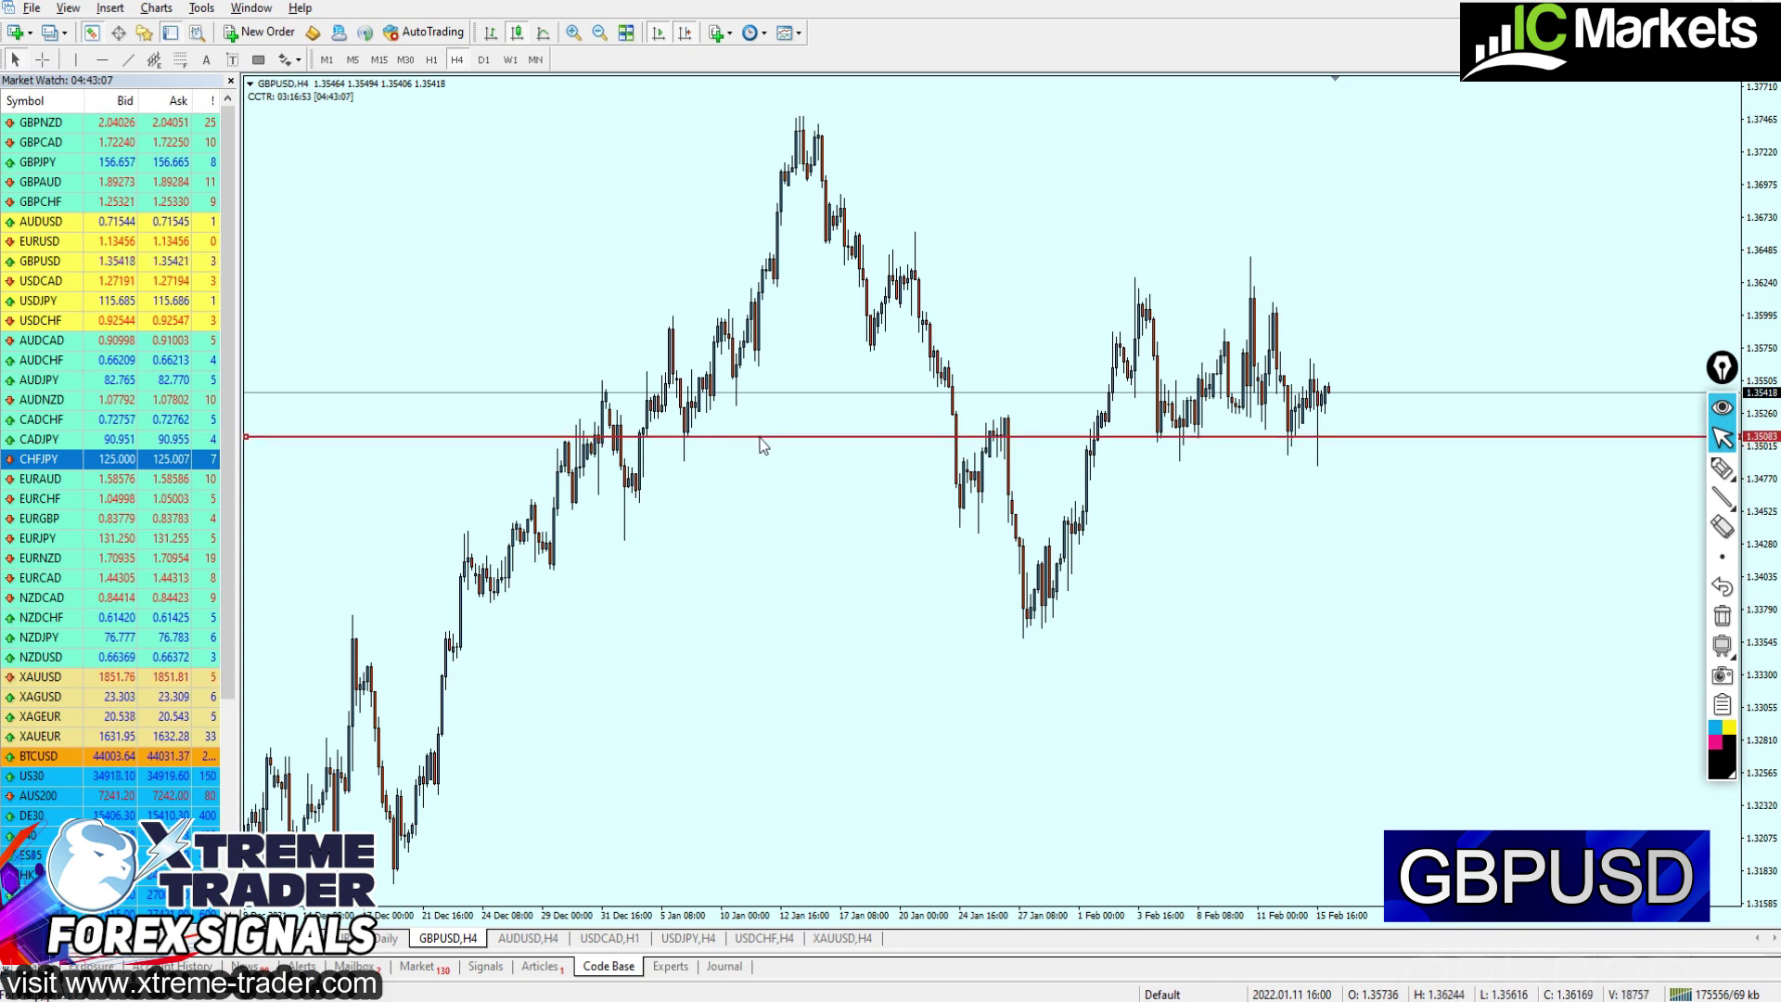
With the pen, circle the early-January low at the support line and write an underlined "K-S" beneath it
drag(1721, 367, 1621, 519)
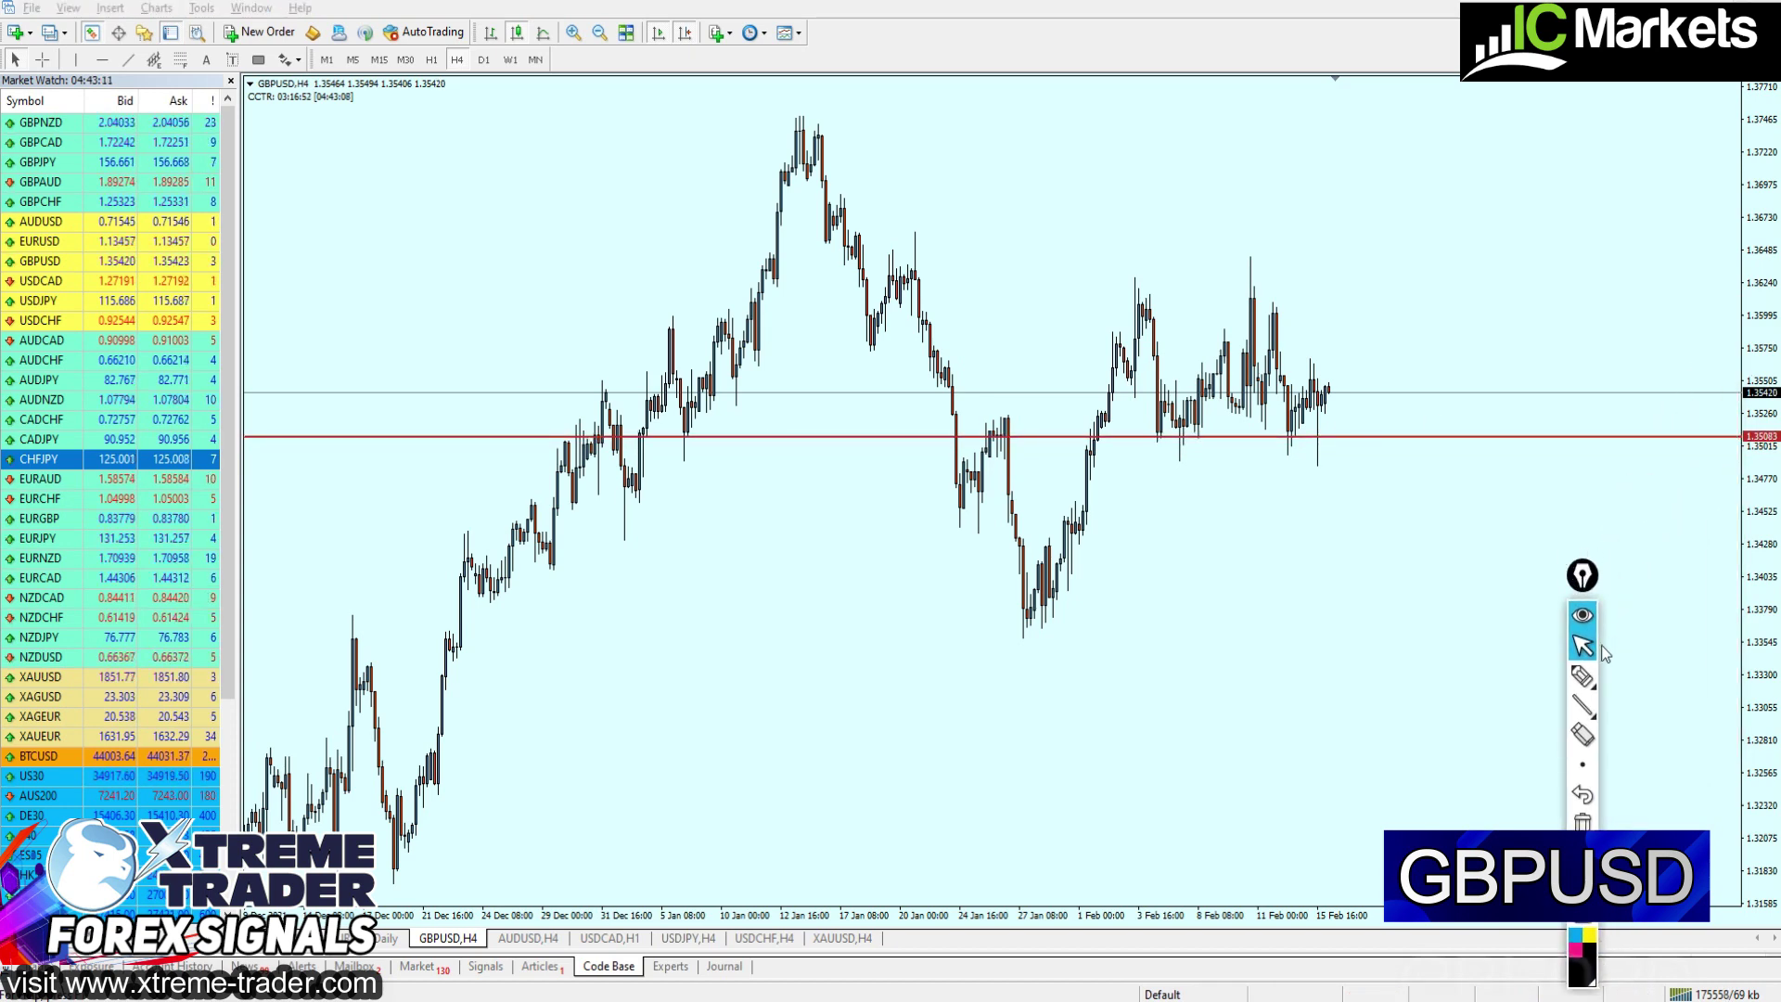
click(1583, 676)
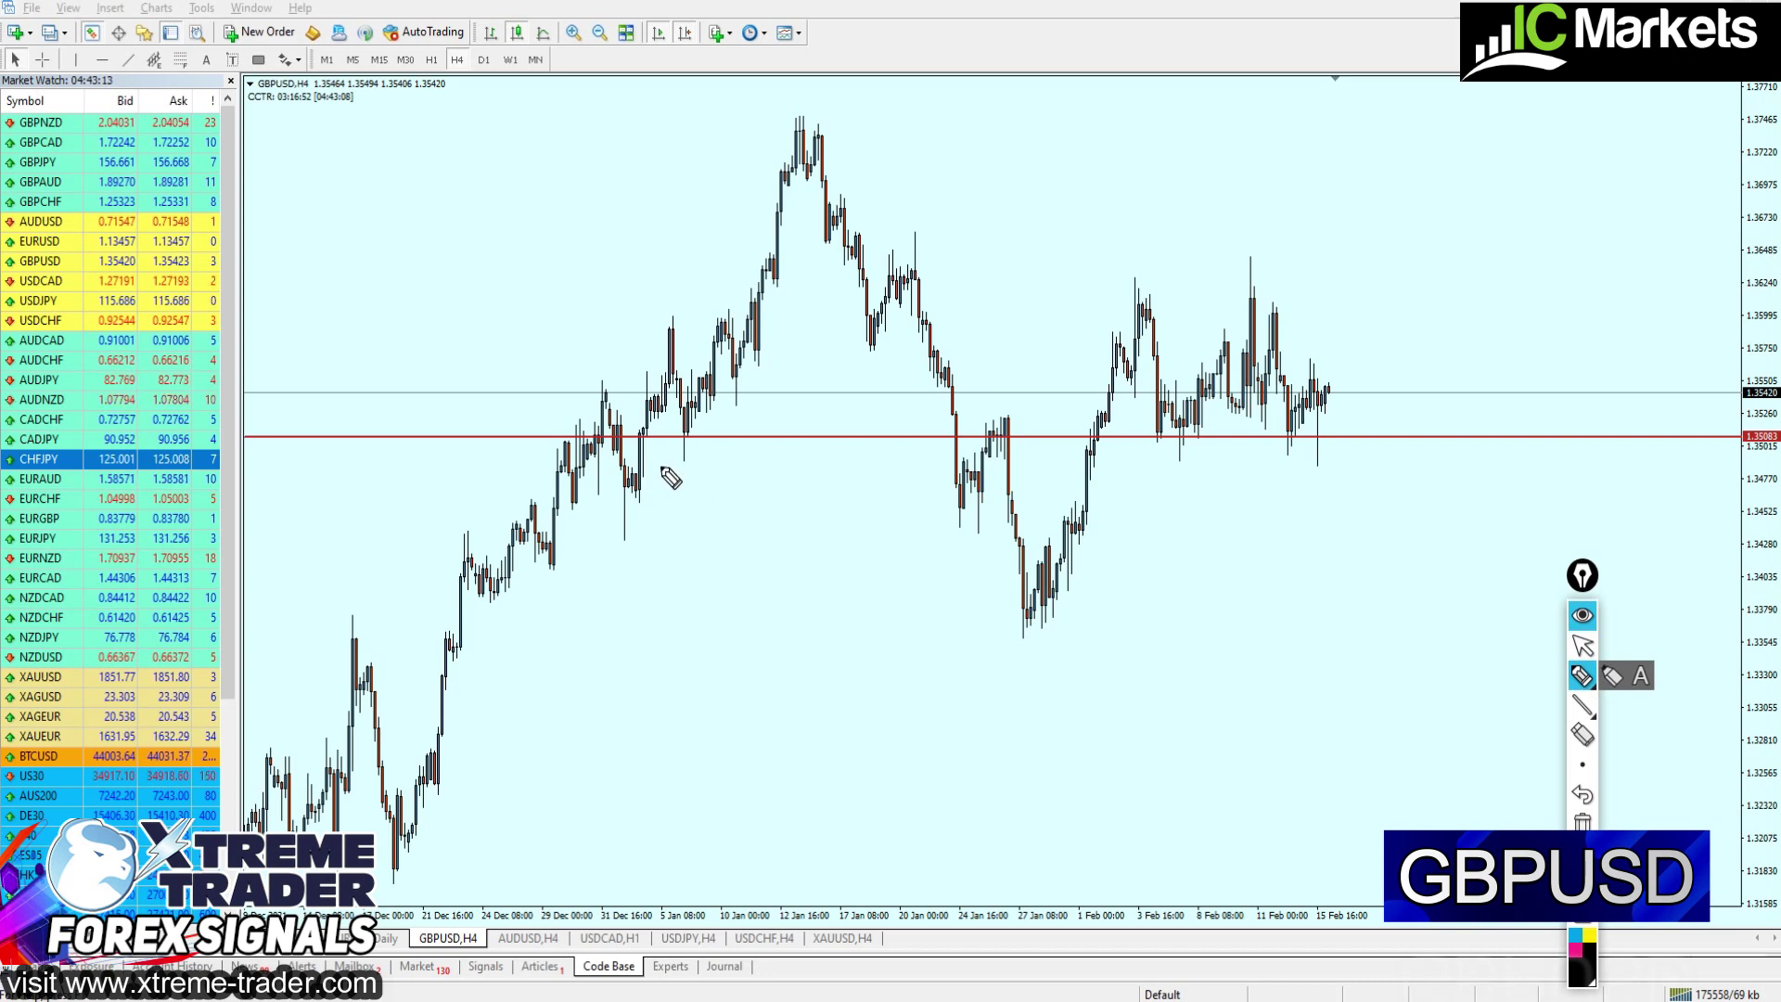
drag(661, 464, 693, 410)
mouse_move(659, 527)
mouse_down()
mouse_move(687, 599)
mouse_move(713, 547)
mouse_up()
drag(734, 515, 730, 560)
drag(686, 622, 735, 591)
drag(709, 625, 731, 612)
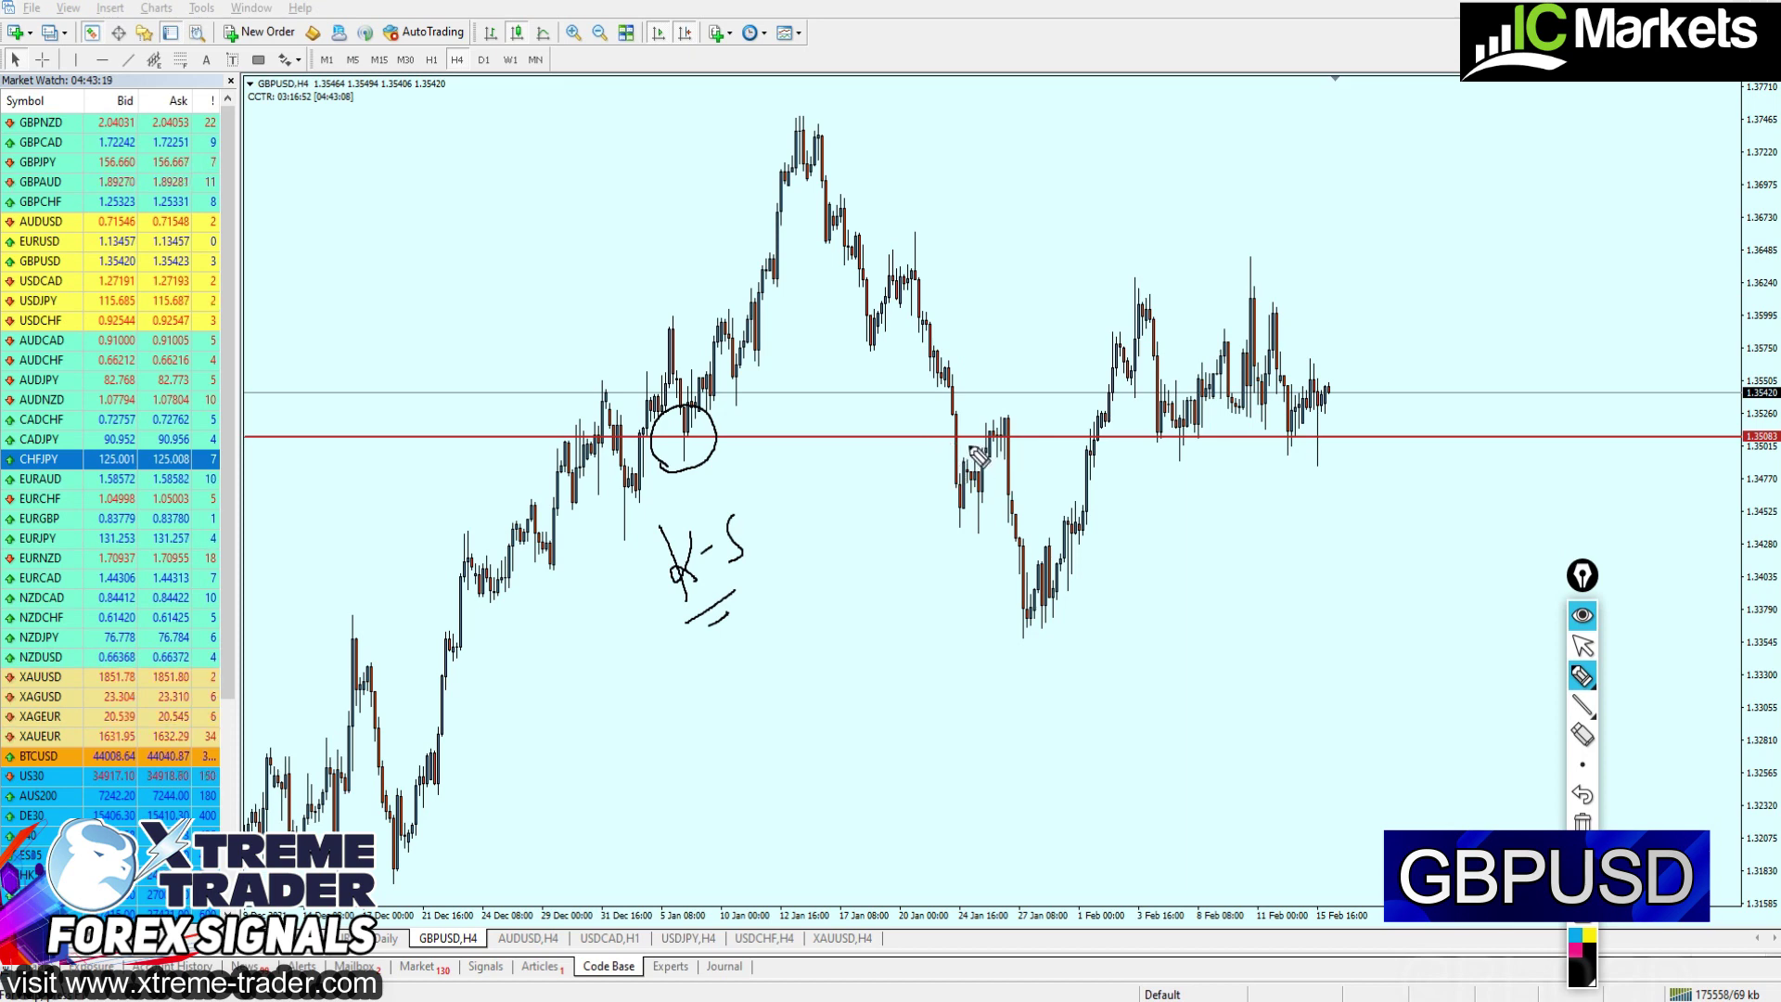
Circle the late-January rally's touch of the support line, label it "R1", and write an underlined "H4" above the chart's left swings
mouse_move(1015, 434)
mouse_down()
mouse_move(995, 401)
mouse_move(979, 470)
mouse_up()
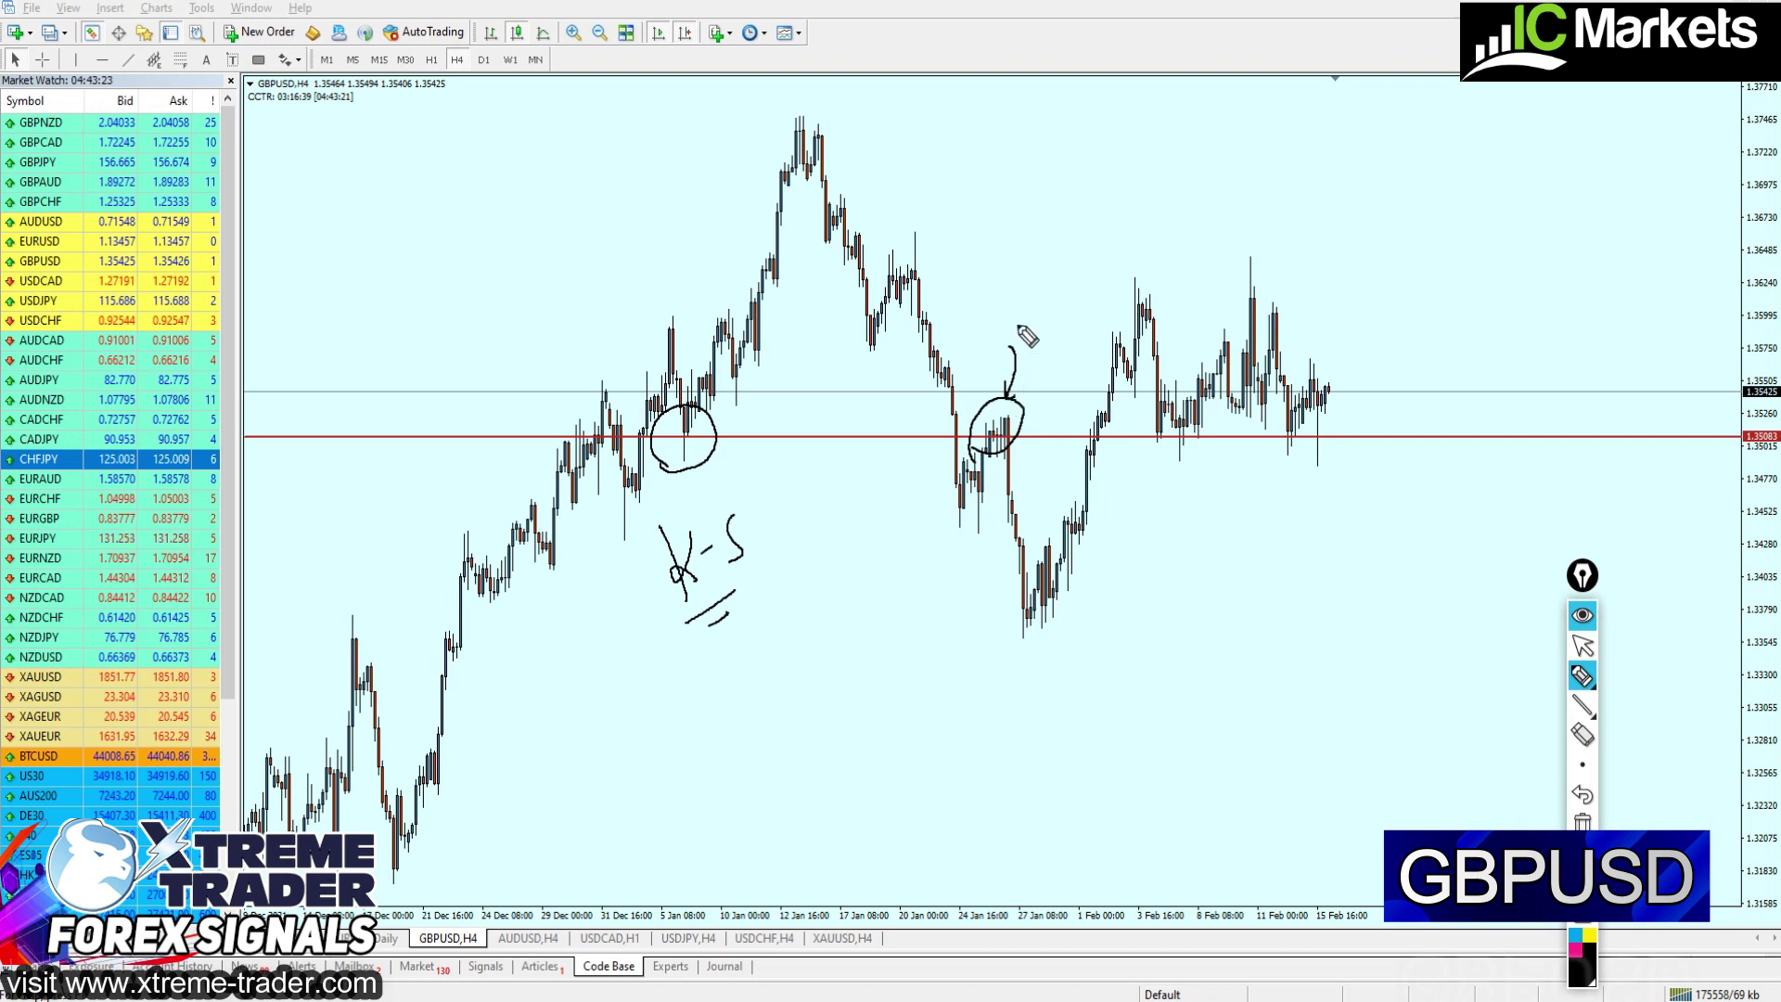
mouse_move(976, 269)
mouse_down()
mouse_move(982, 332)
mouse_move(1012, 339)
mouse_up()
click(1026, 313)
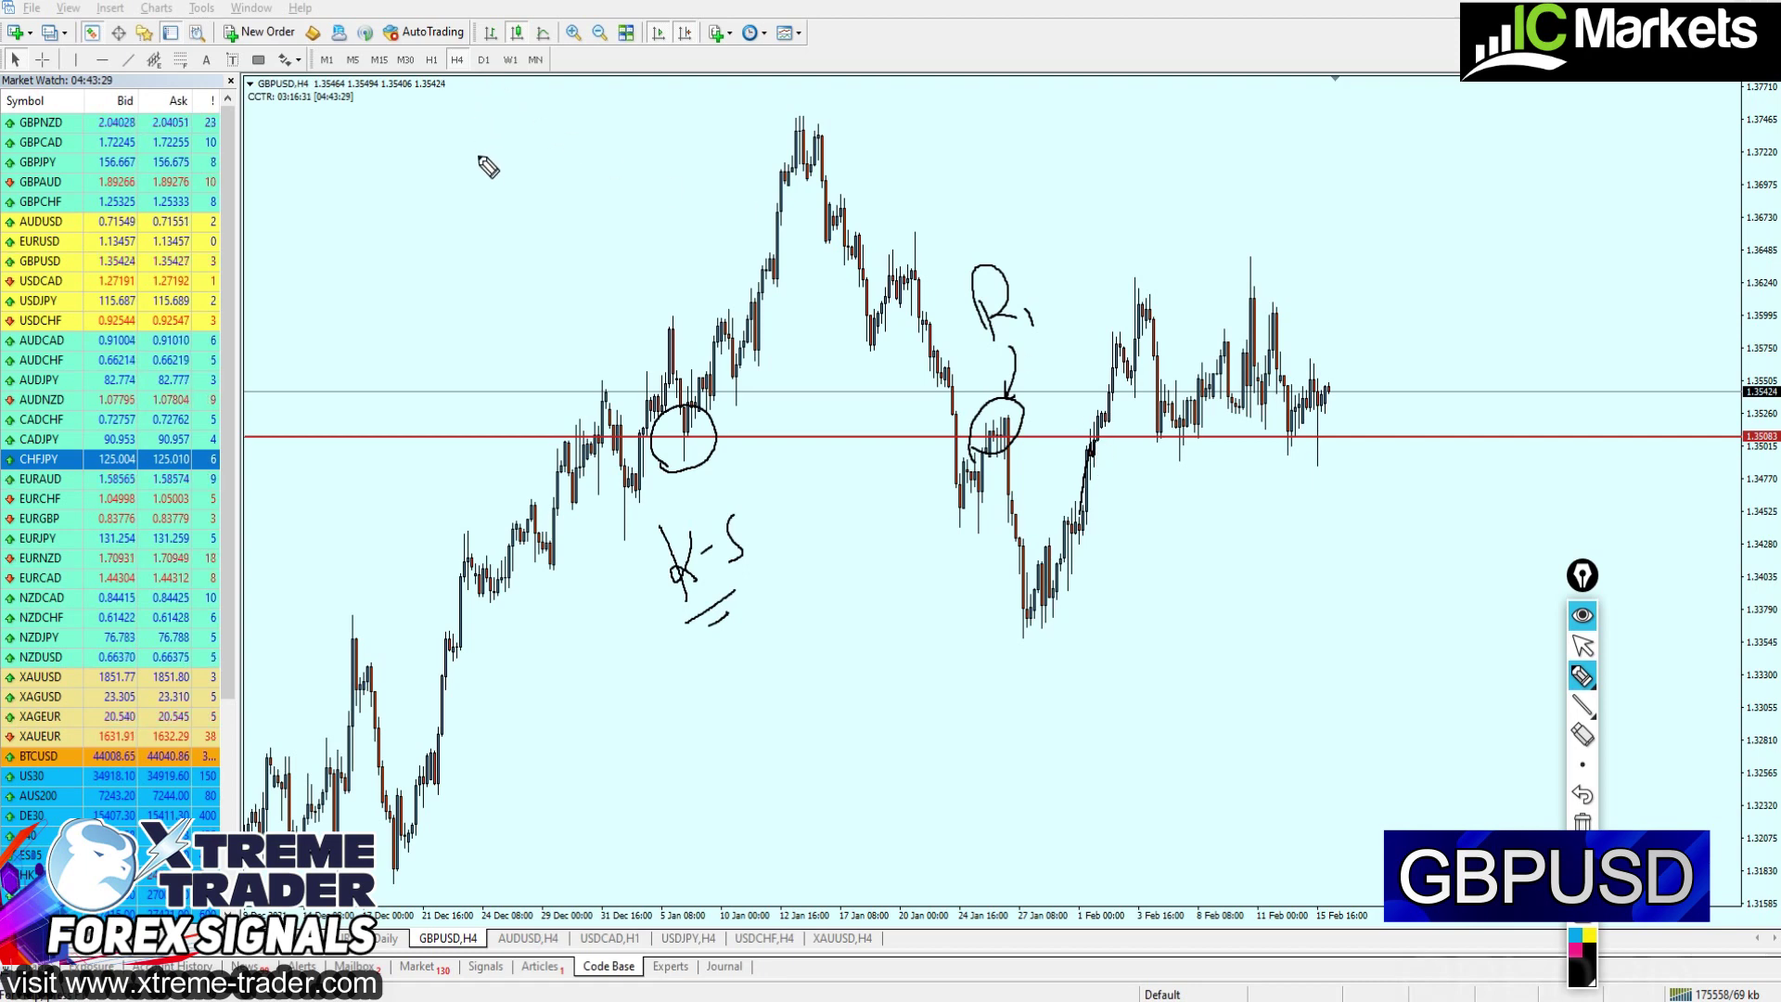
drag(464, 102, 478, 156)
mouse_move(491, 94)
mouse_down()
mouse_move(497, 148)
mouse_move(567, 141)
mouse_move(554, 149)
mouse_up()
drag(504, 159, 567, 158)
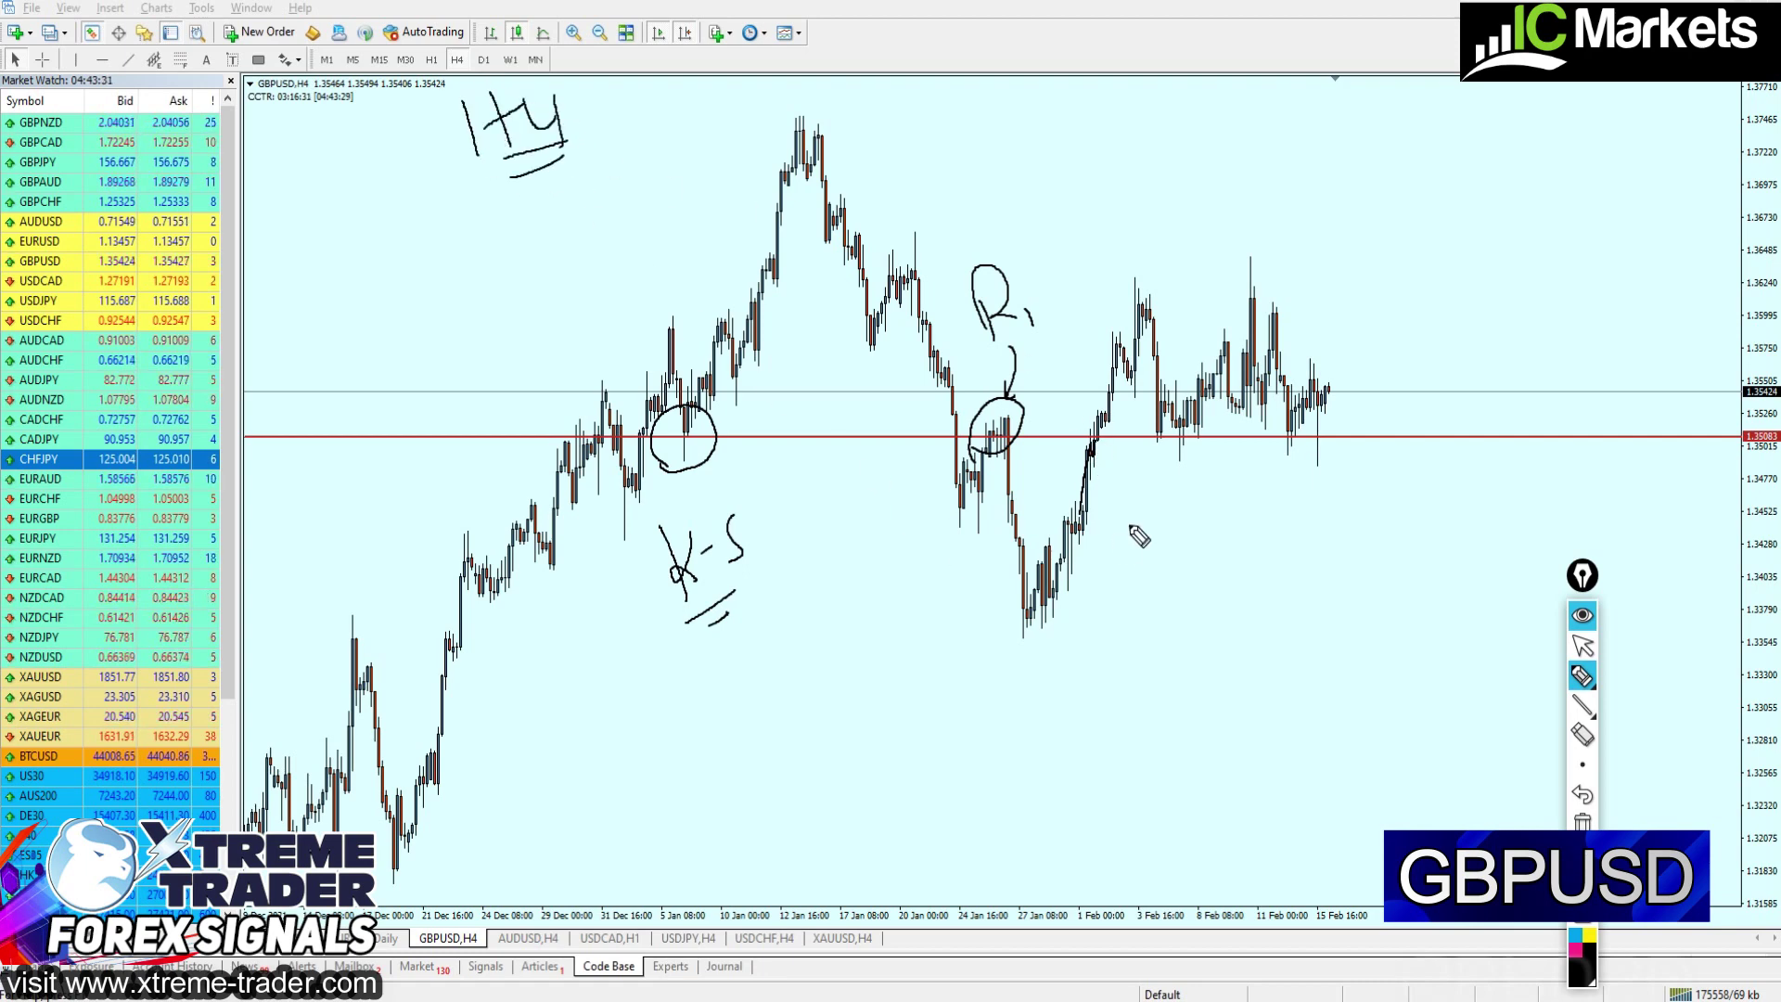
Trace the rally and pullback to the support line, mark the February lows along it, and erase all pen annotations
mouse_move(1102, 453)
mouse_down()
mouse_move(1097, 466)
mouse_move(1116, 376)
mouse_move(1159, 365)
mouse_up()
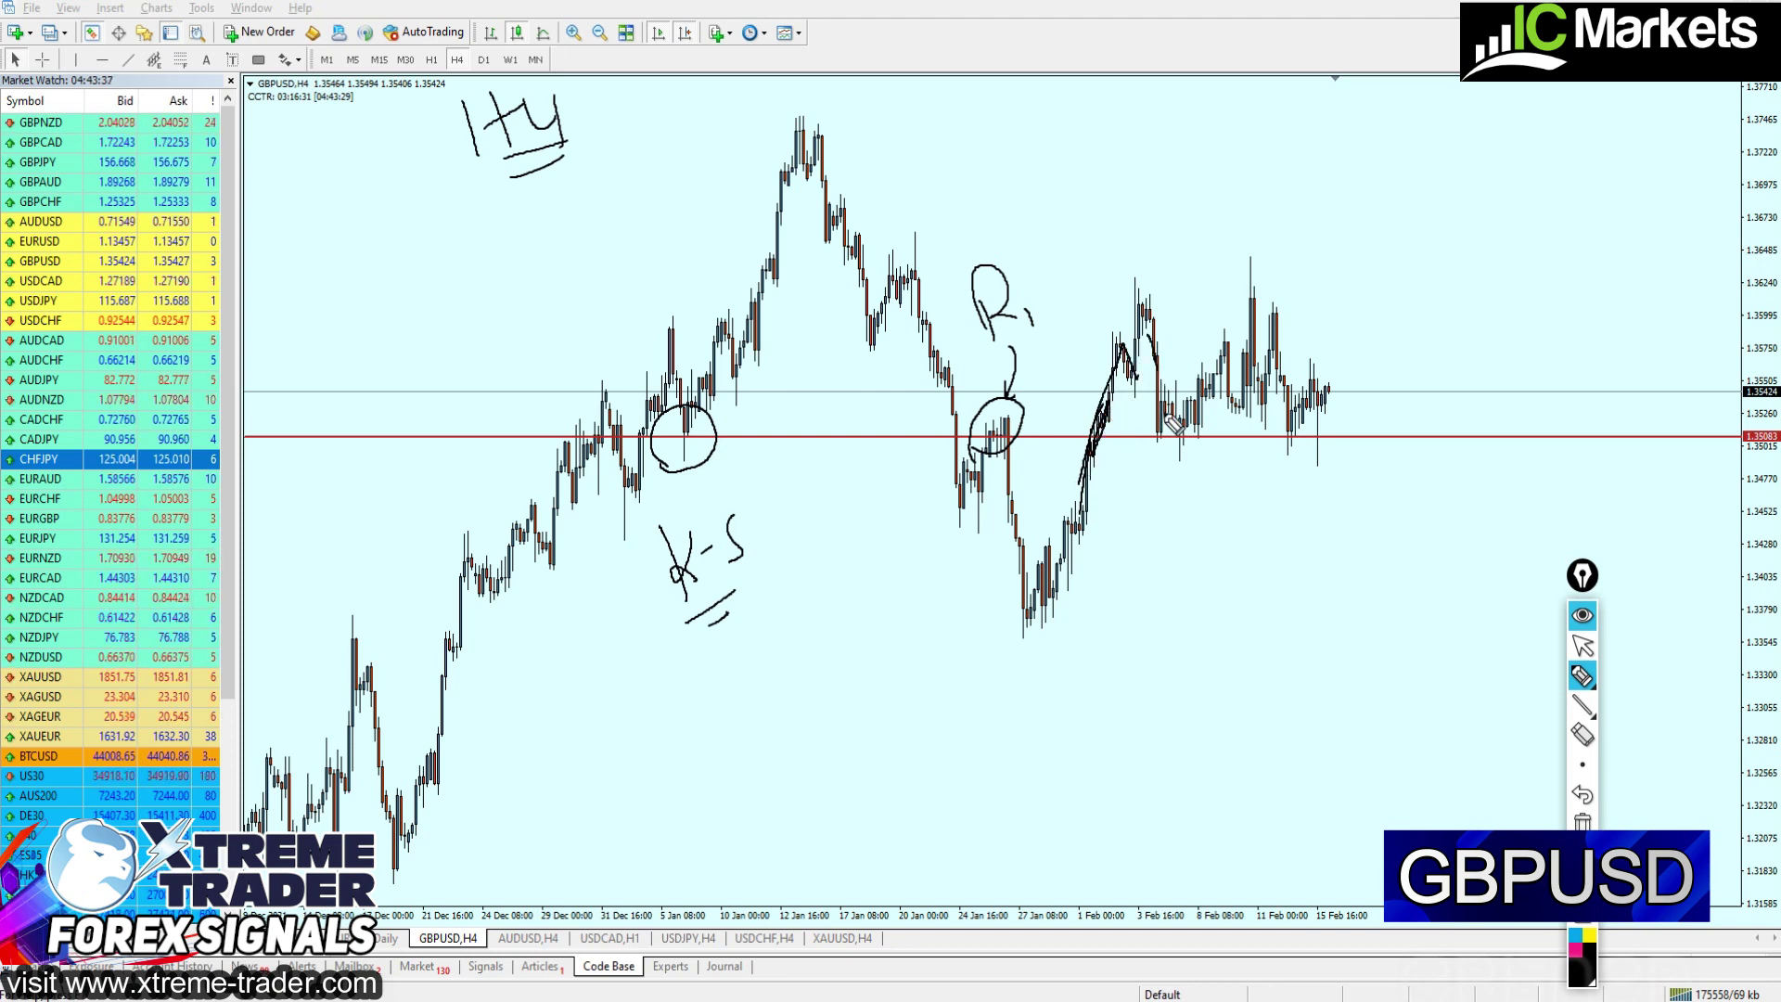
mouse_move(703, 455)
mouse_down()
mouse_move(661, 455)
mouse_move(691, 444)
mouse_up()
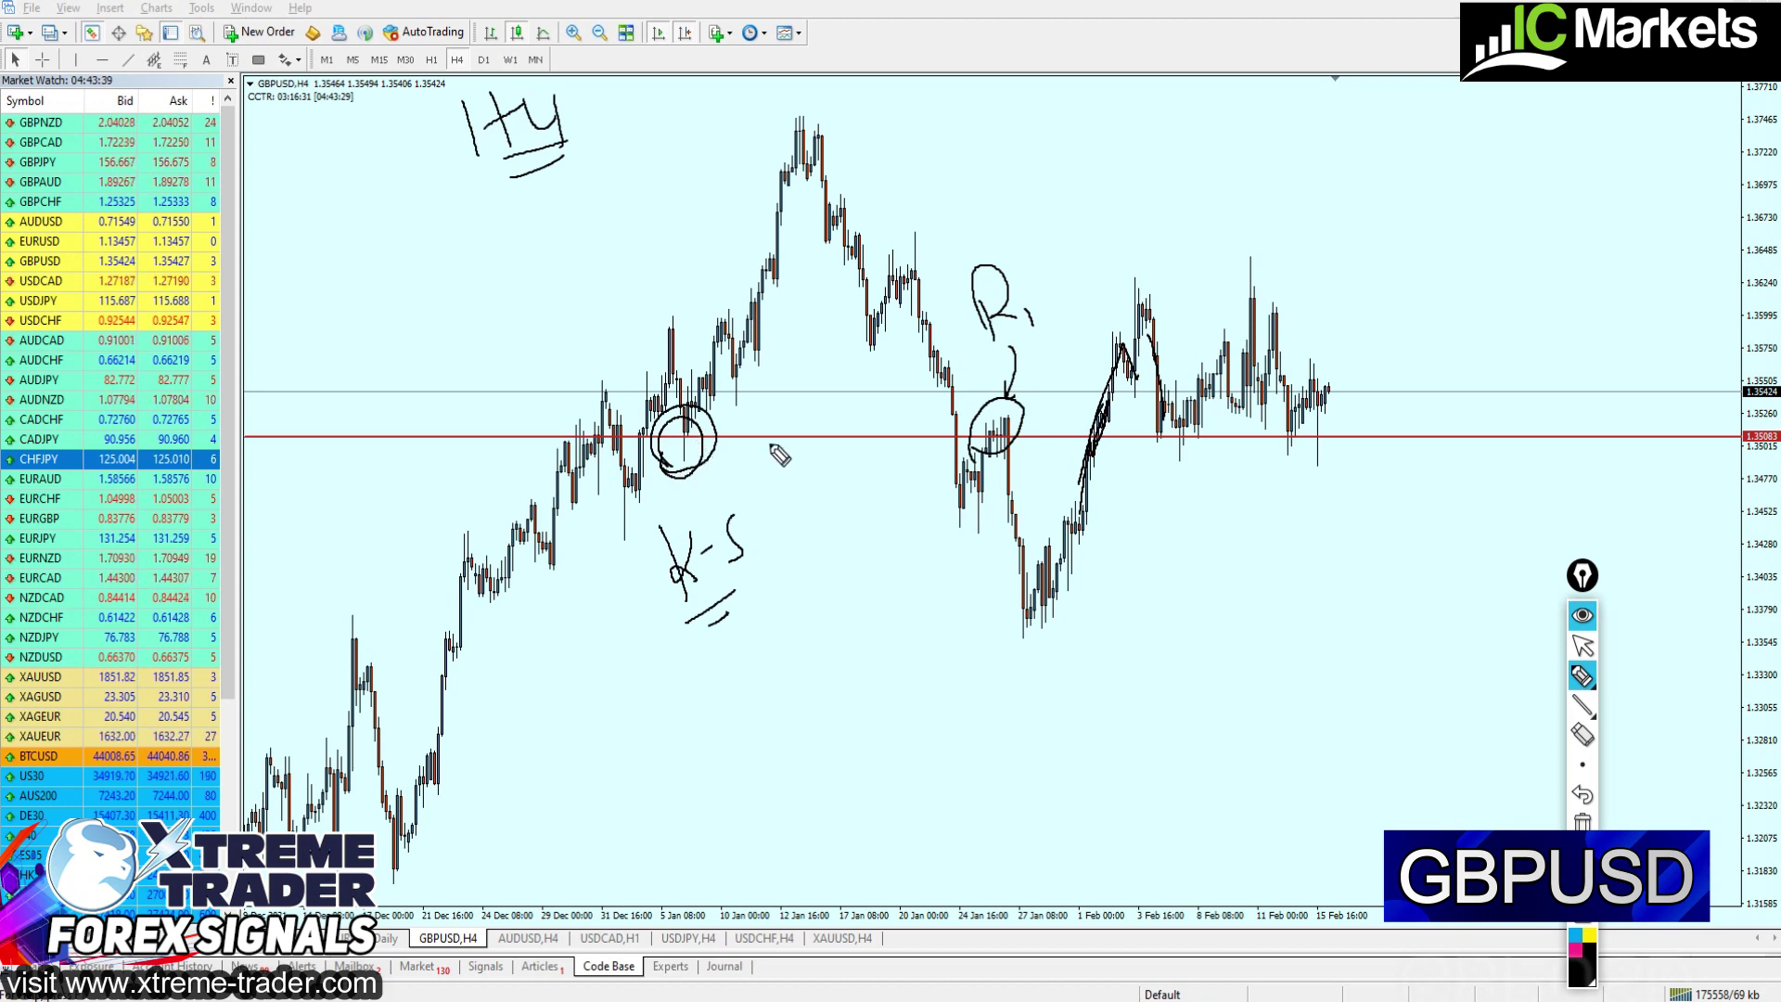
mouse_move(1151, 428)
mouse_down()
mouse_move(1134, 465)
mouse_move(1157, 499)
mouse_up()
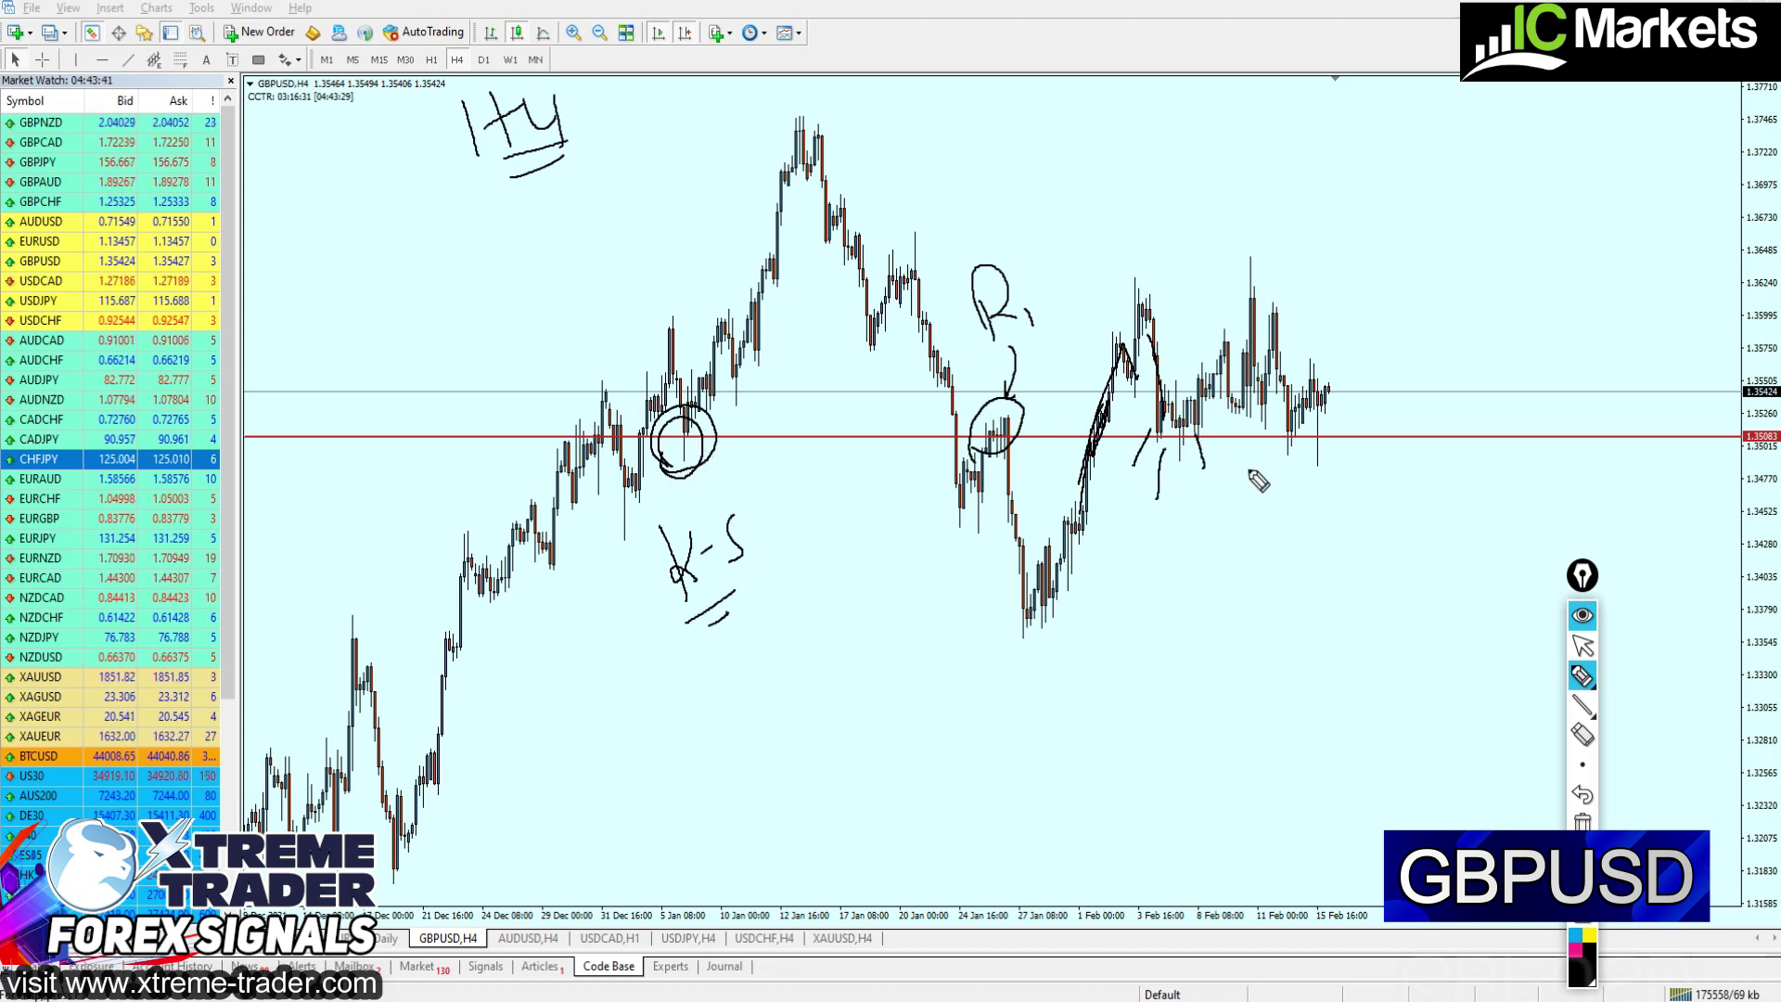
drag(1256, 473, 1278, 442)
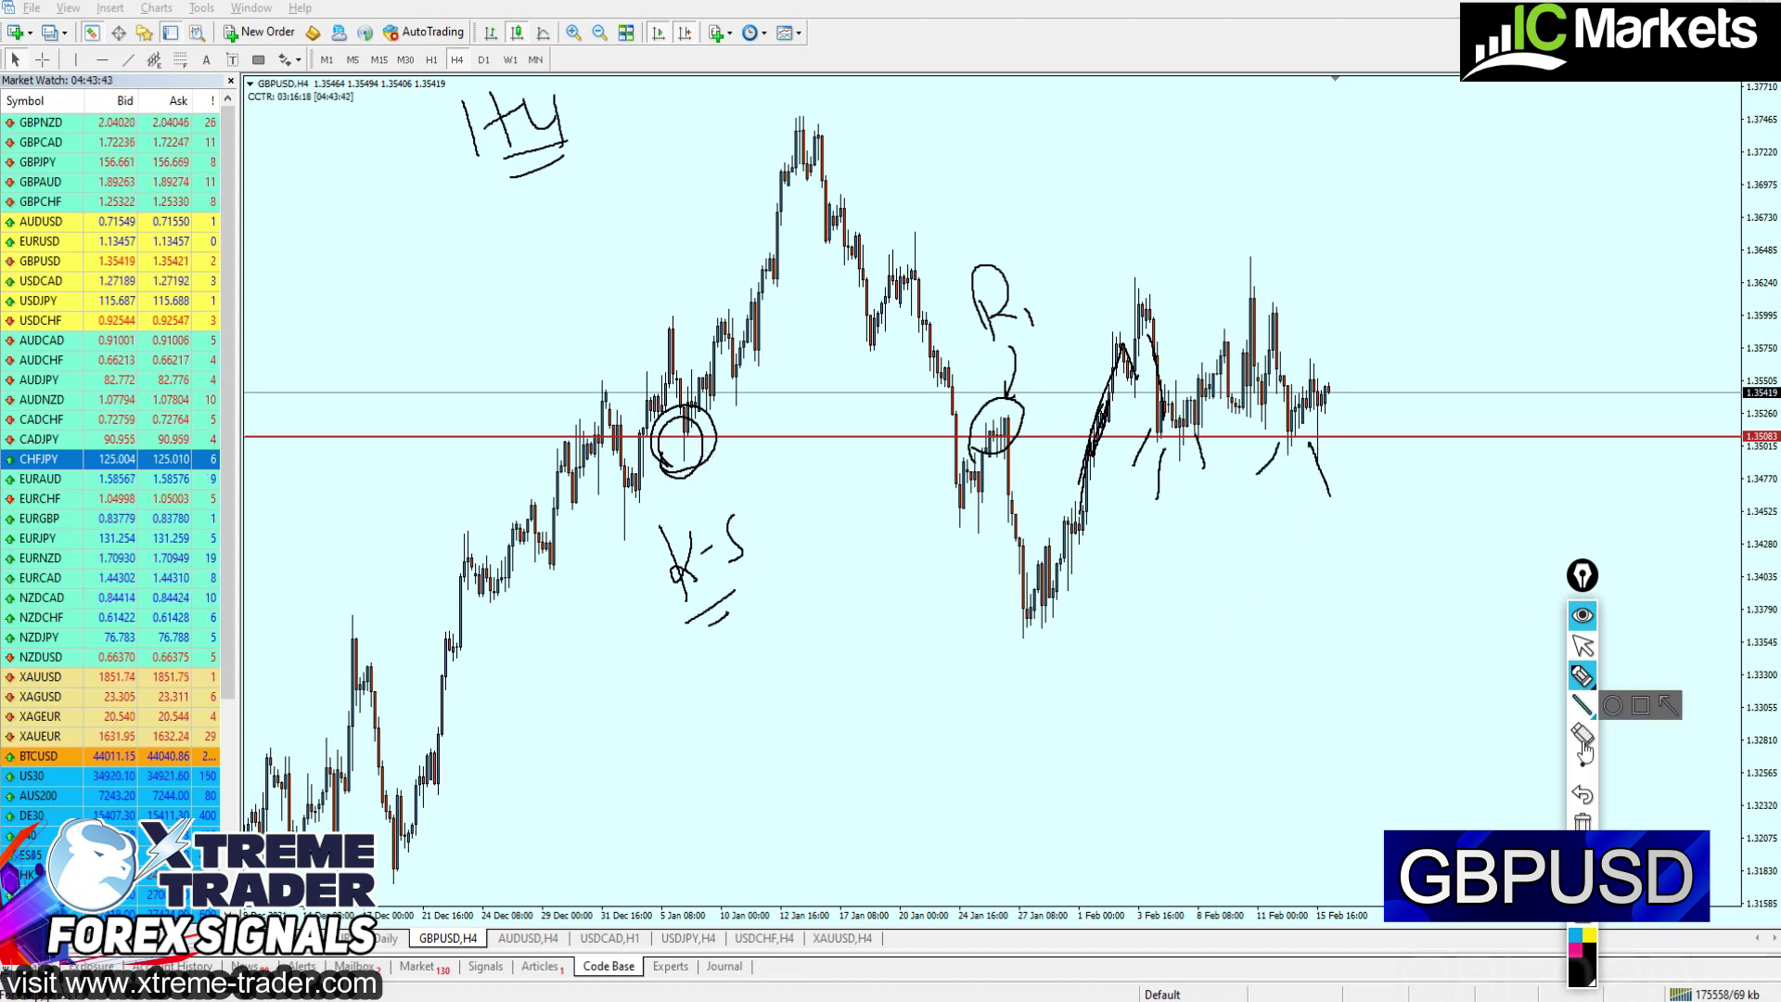
click(1583, 820)
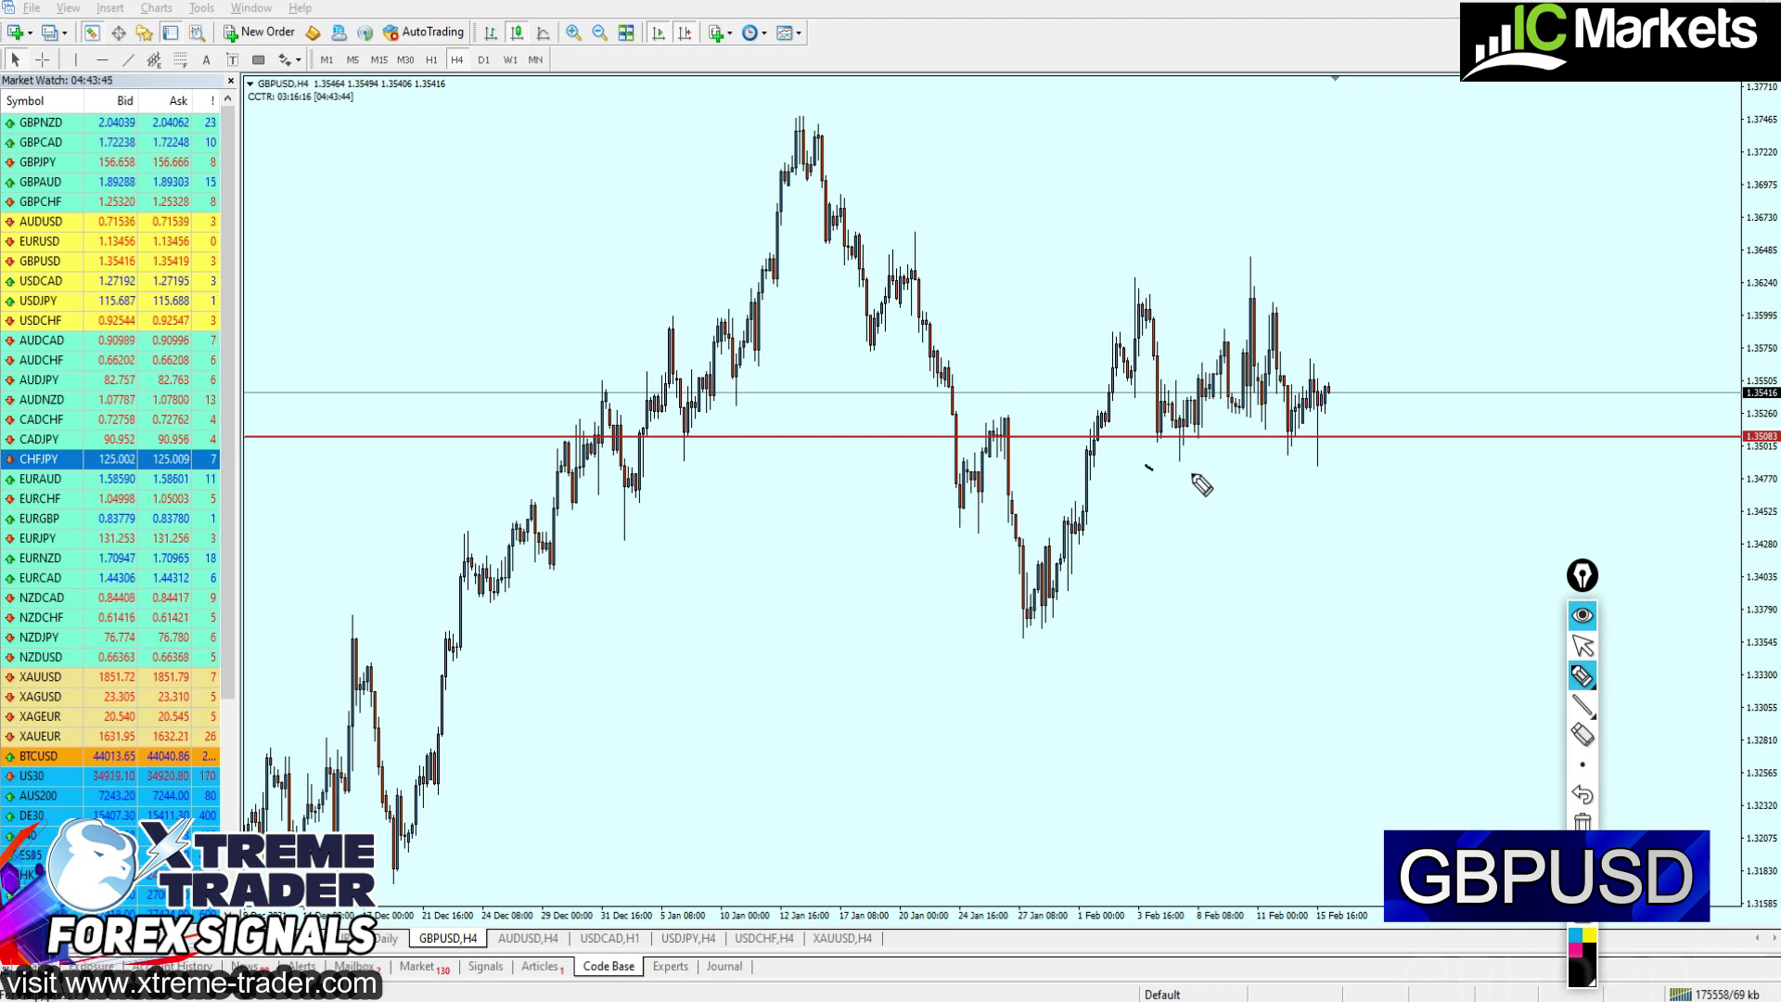
Circle the early-February lows at the support line and erase the circle, then do the same for the latest low
mouse_move(1198, 473)
mouse_down()
mouse_move(1150, 450)
mouse_move(1194, 475)
mouse_up()
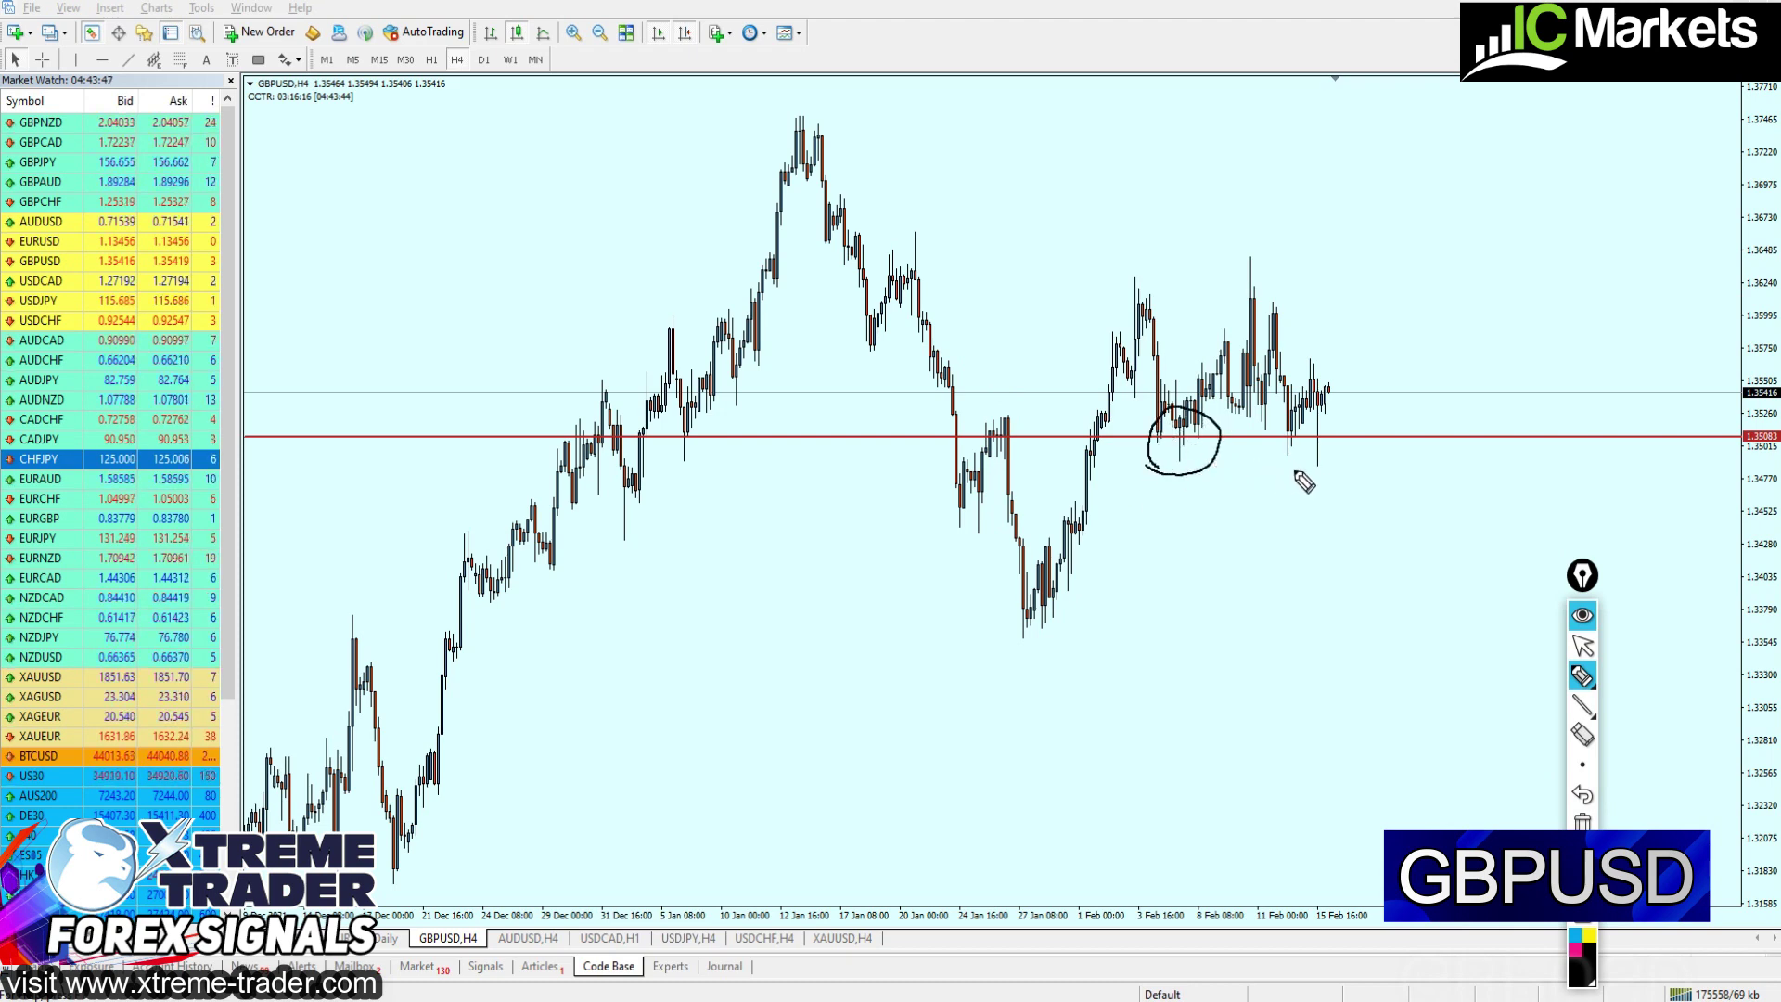
click(1582, 820)
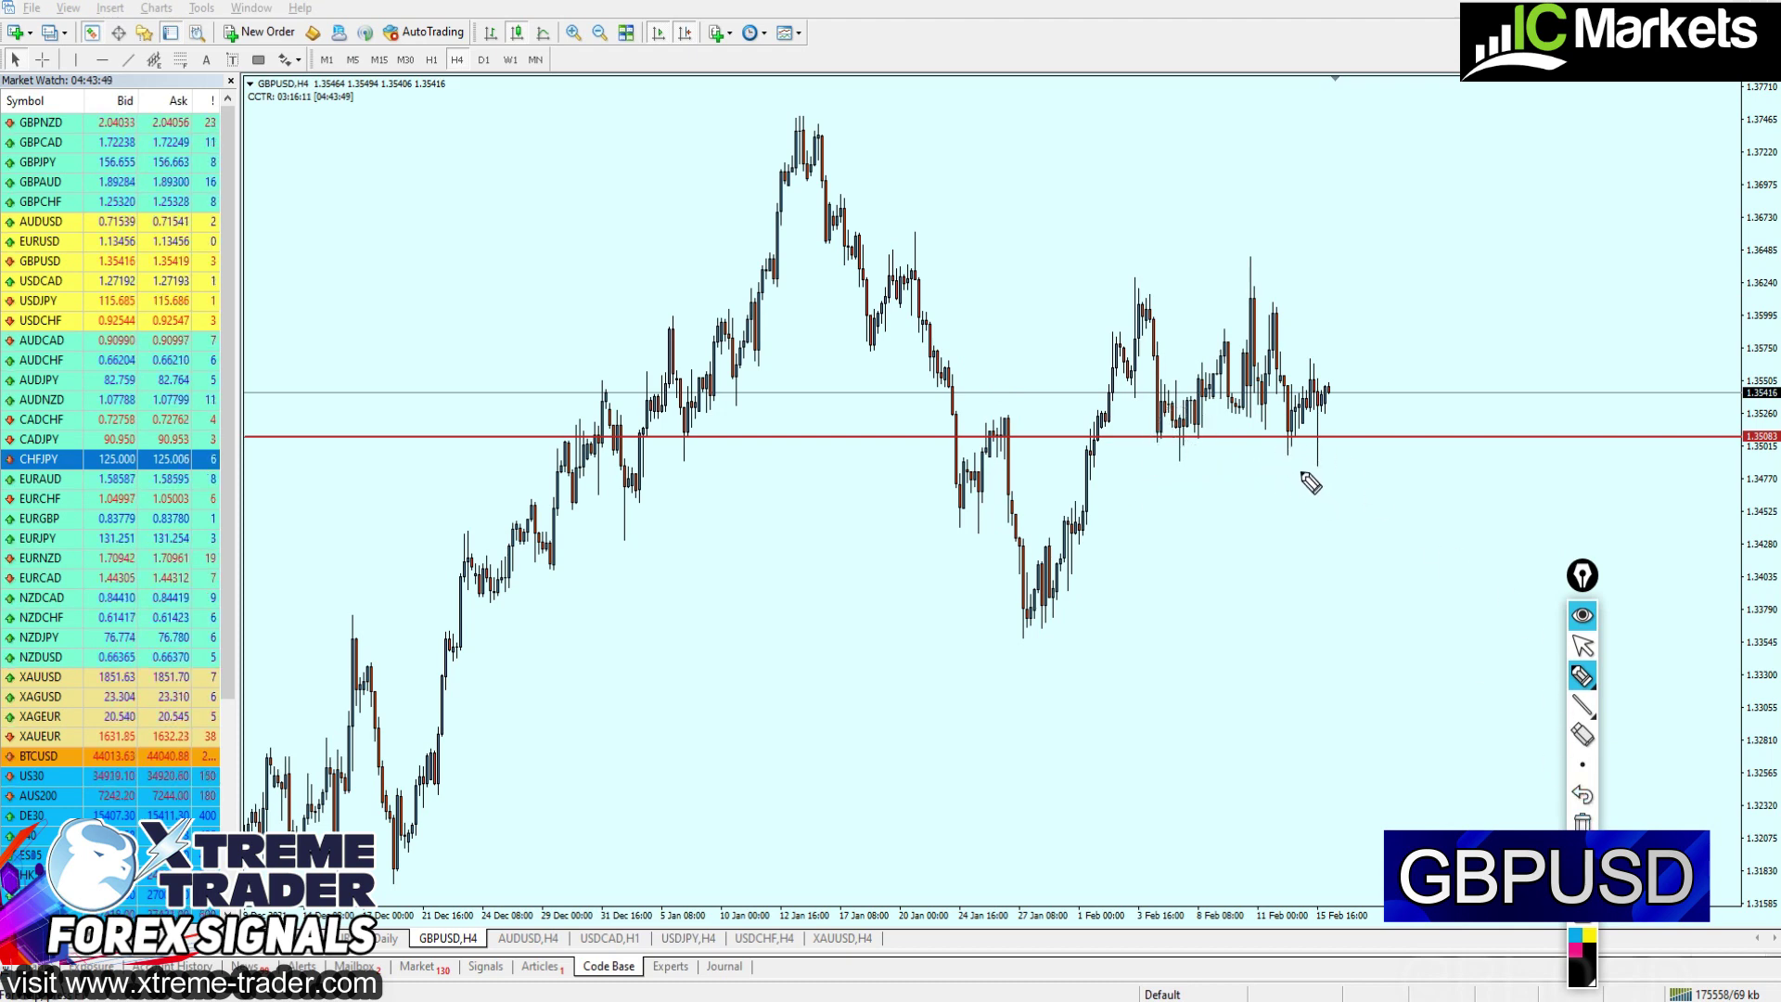
mouse_move(1340, 464)
mouse_down()
mouse_move(1317, 408)
mouse_move(1308, 475)
mouse_up()
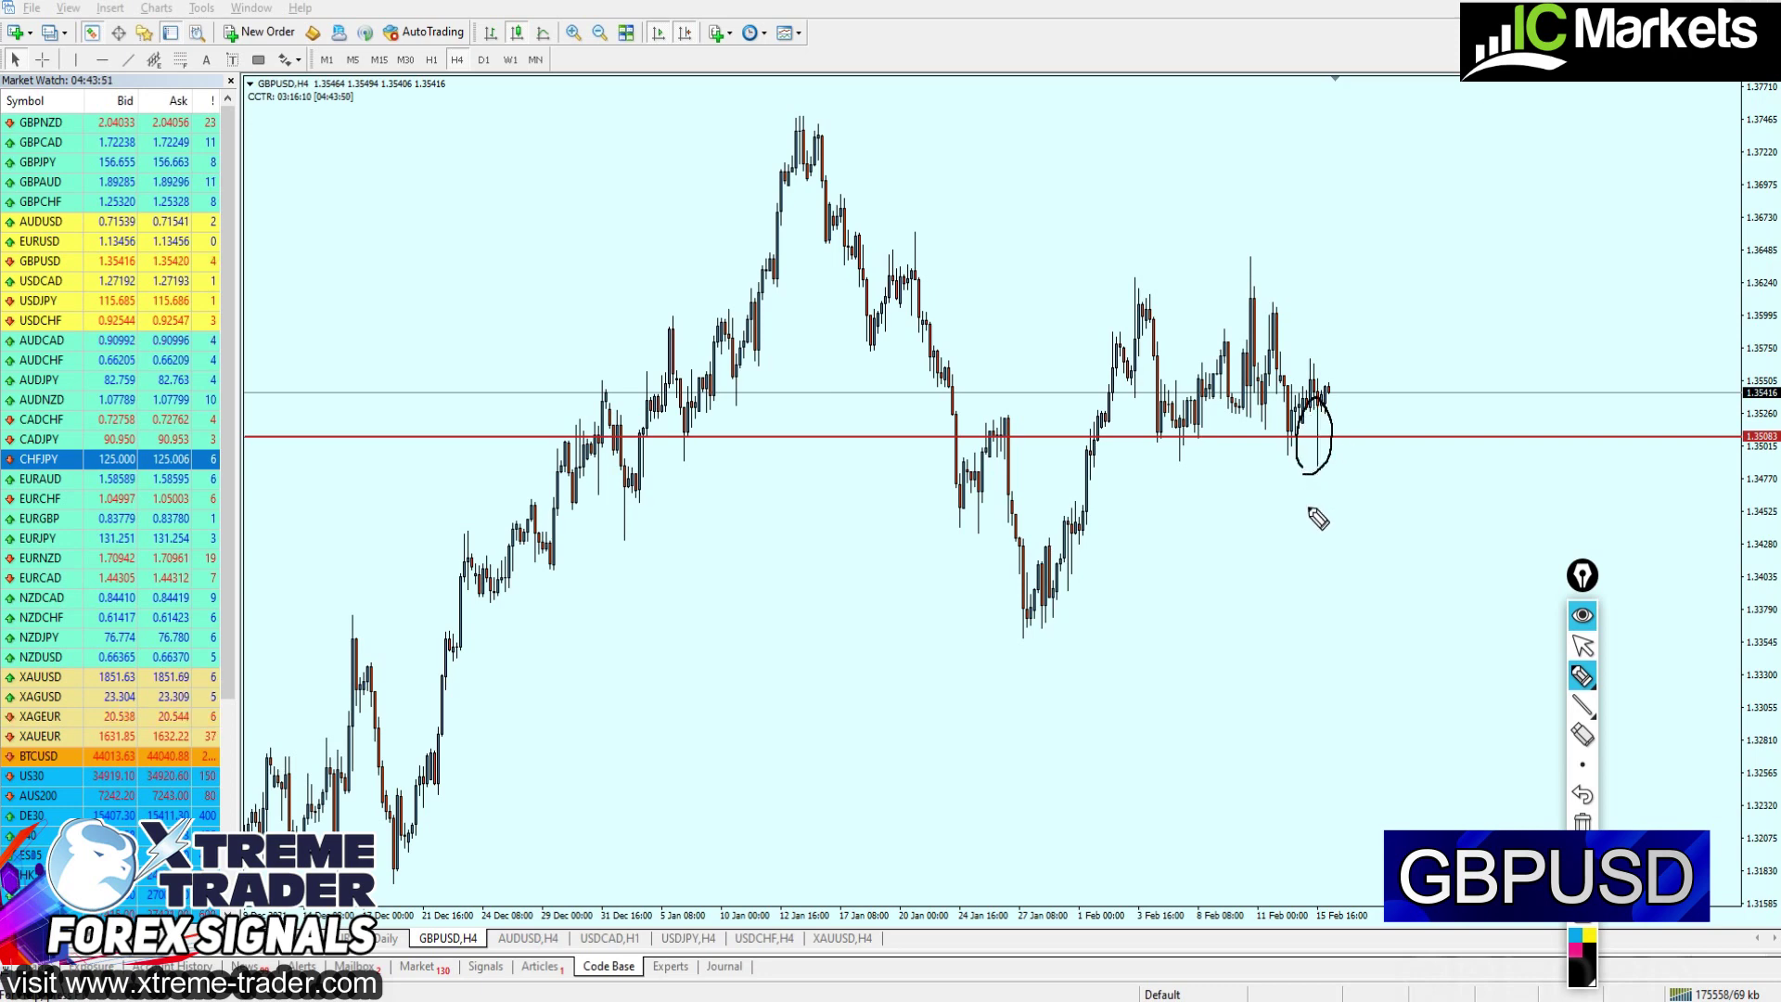
click(1584, 649)
click(1582, 820)
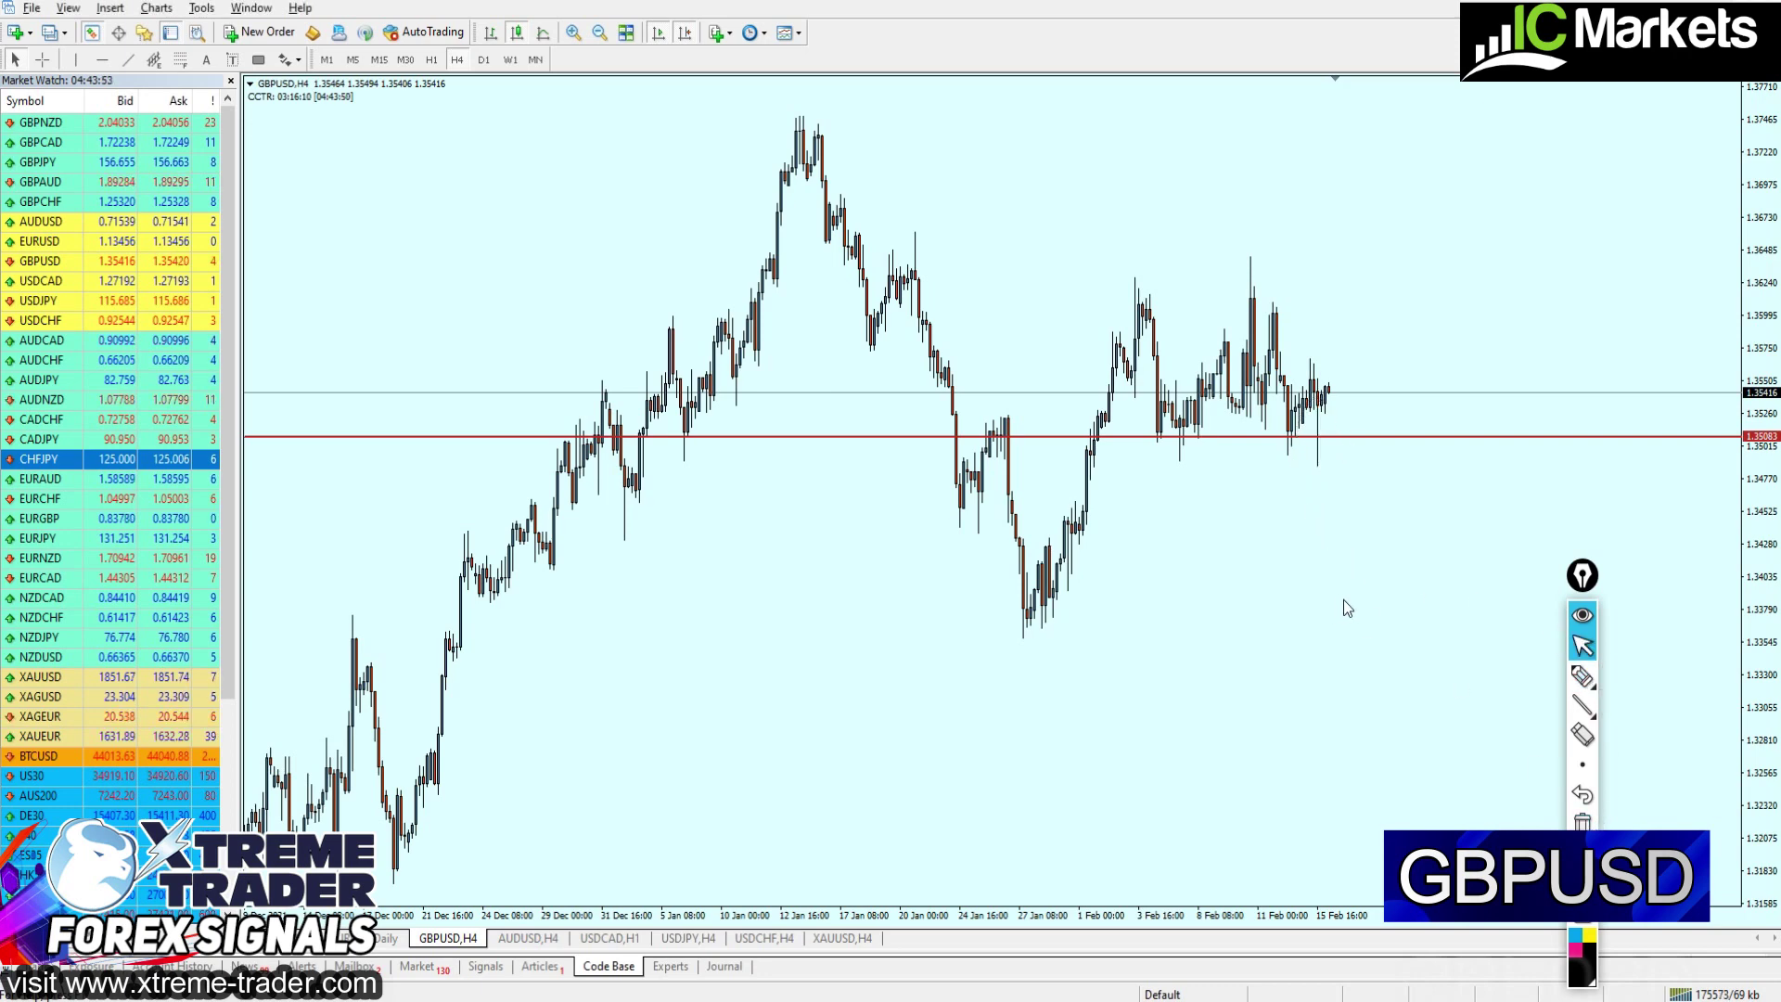
Sketch a projected zigzag rise from the current price to about 1.367, and erase it
click(1582, 678)
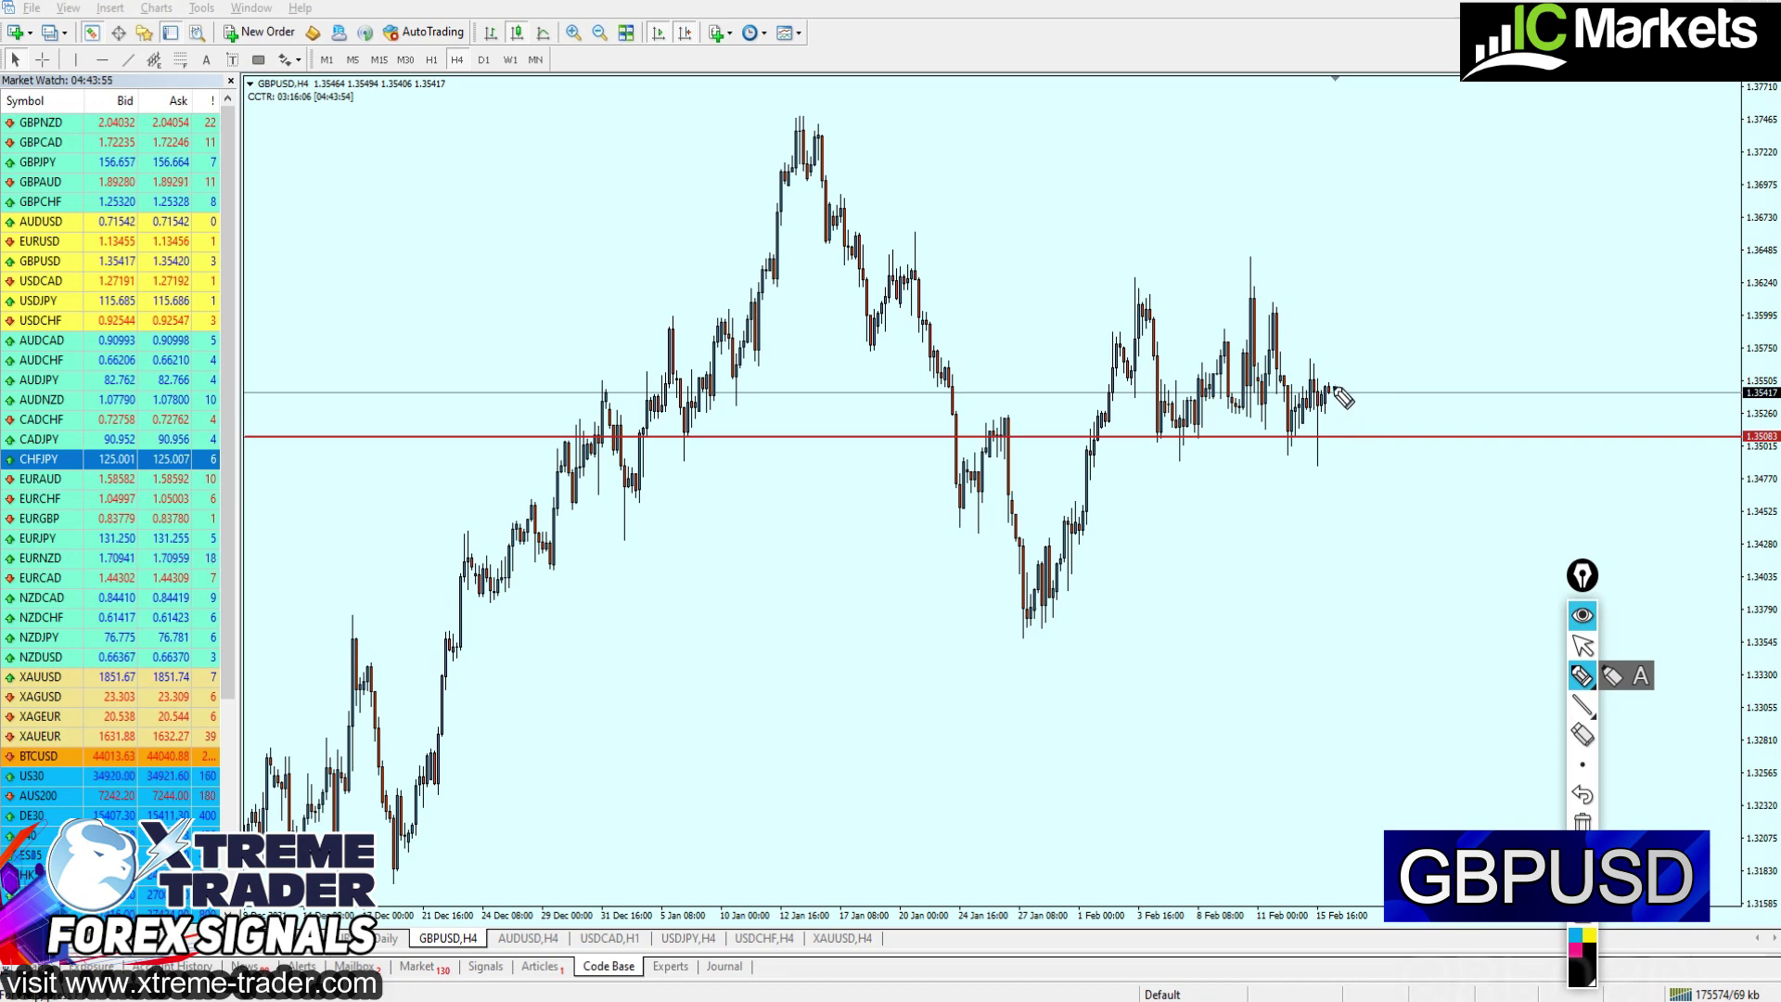
drag(1329, 388, 1423, 224)
click(1584, 650)
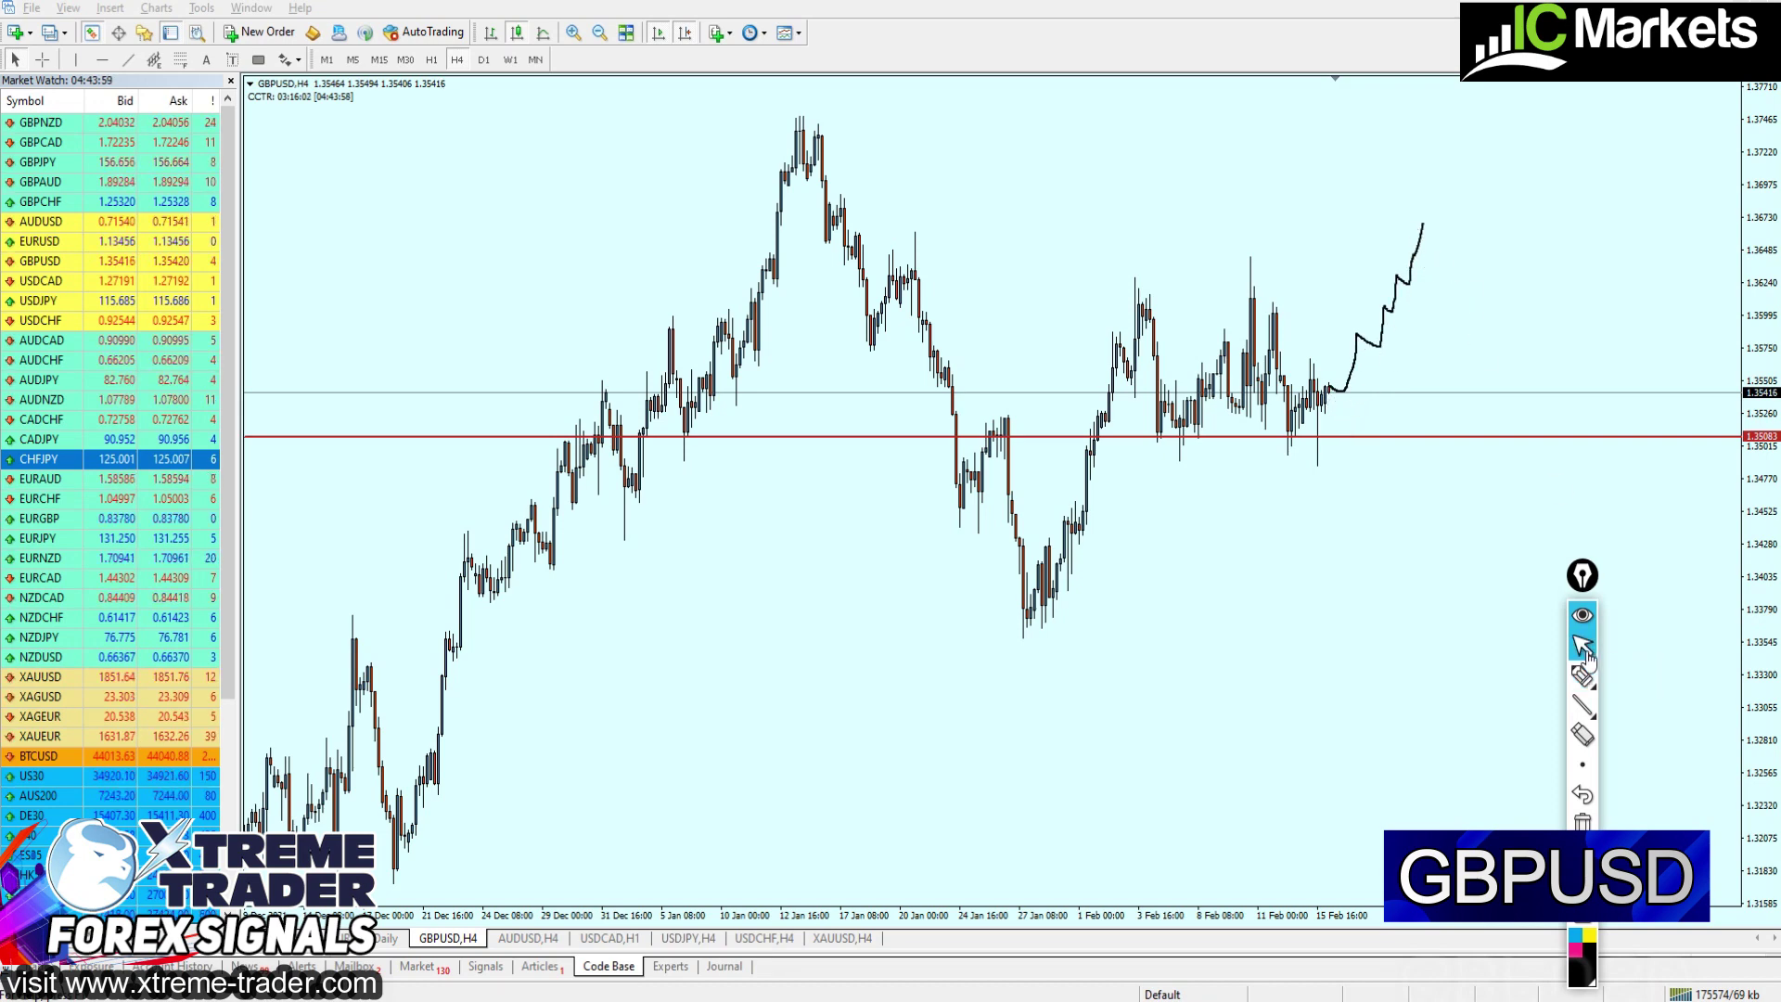
drag(1593, 570, 1625, 458)
click(1614, 712)
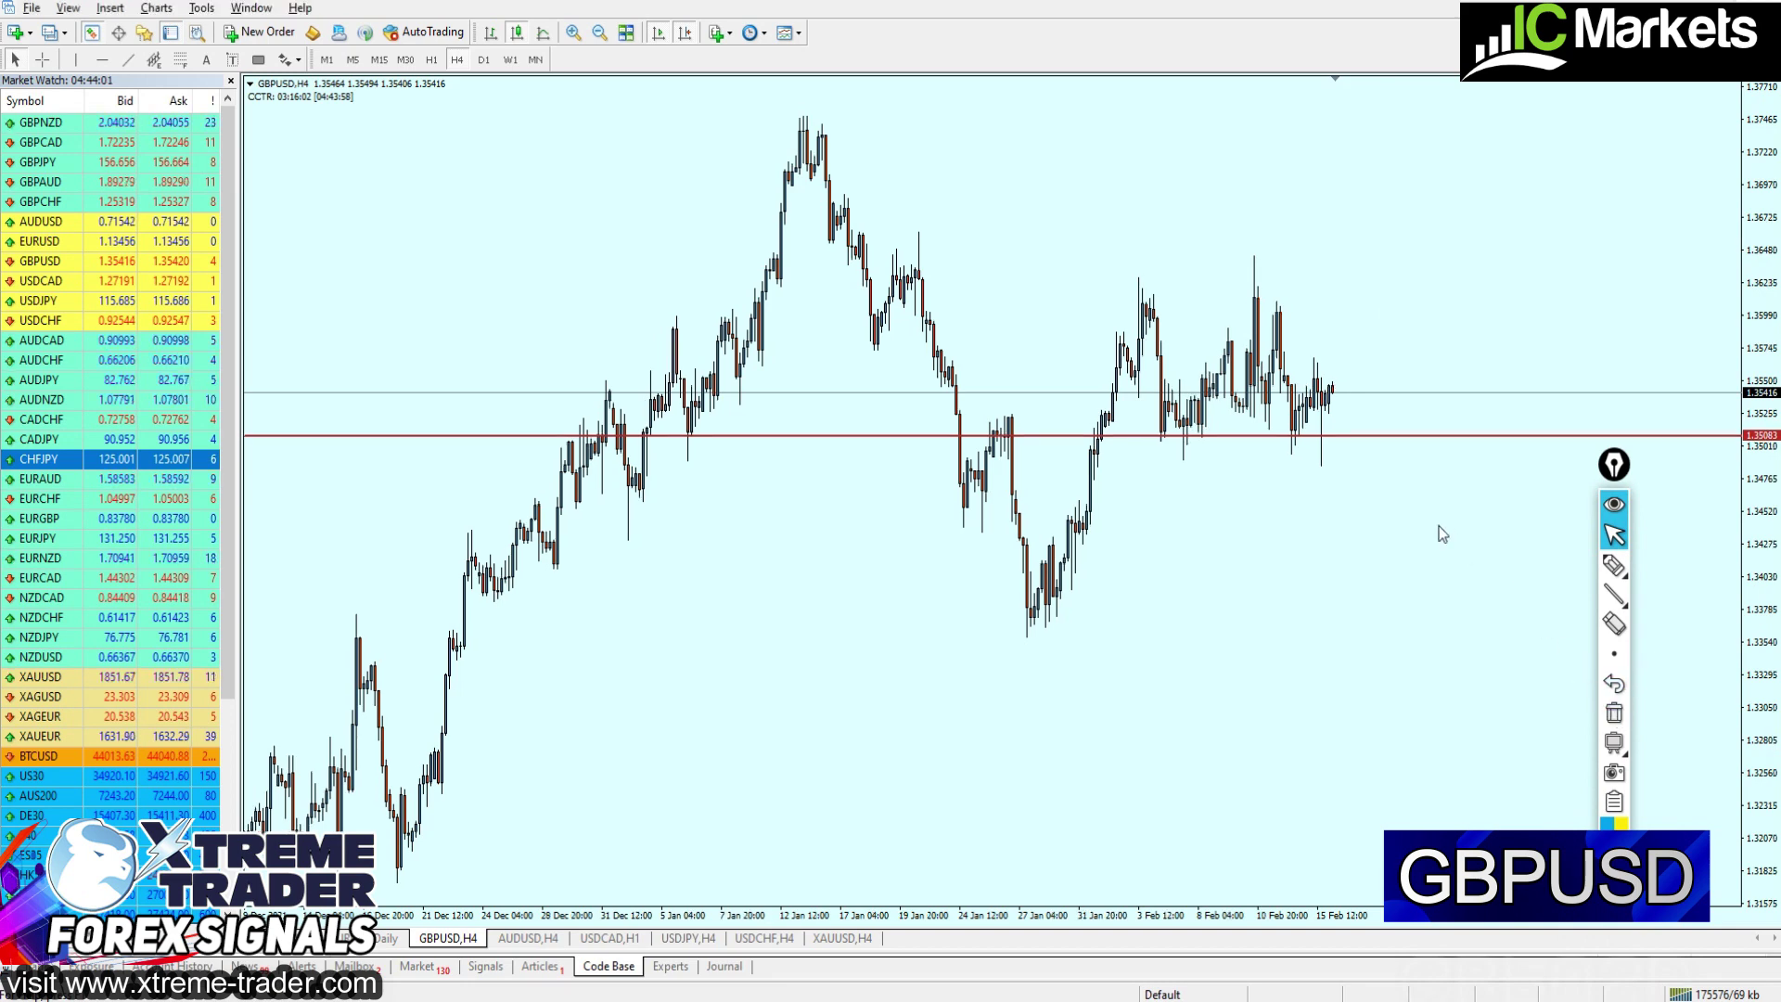
scroll(1434, 525, down, 1)
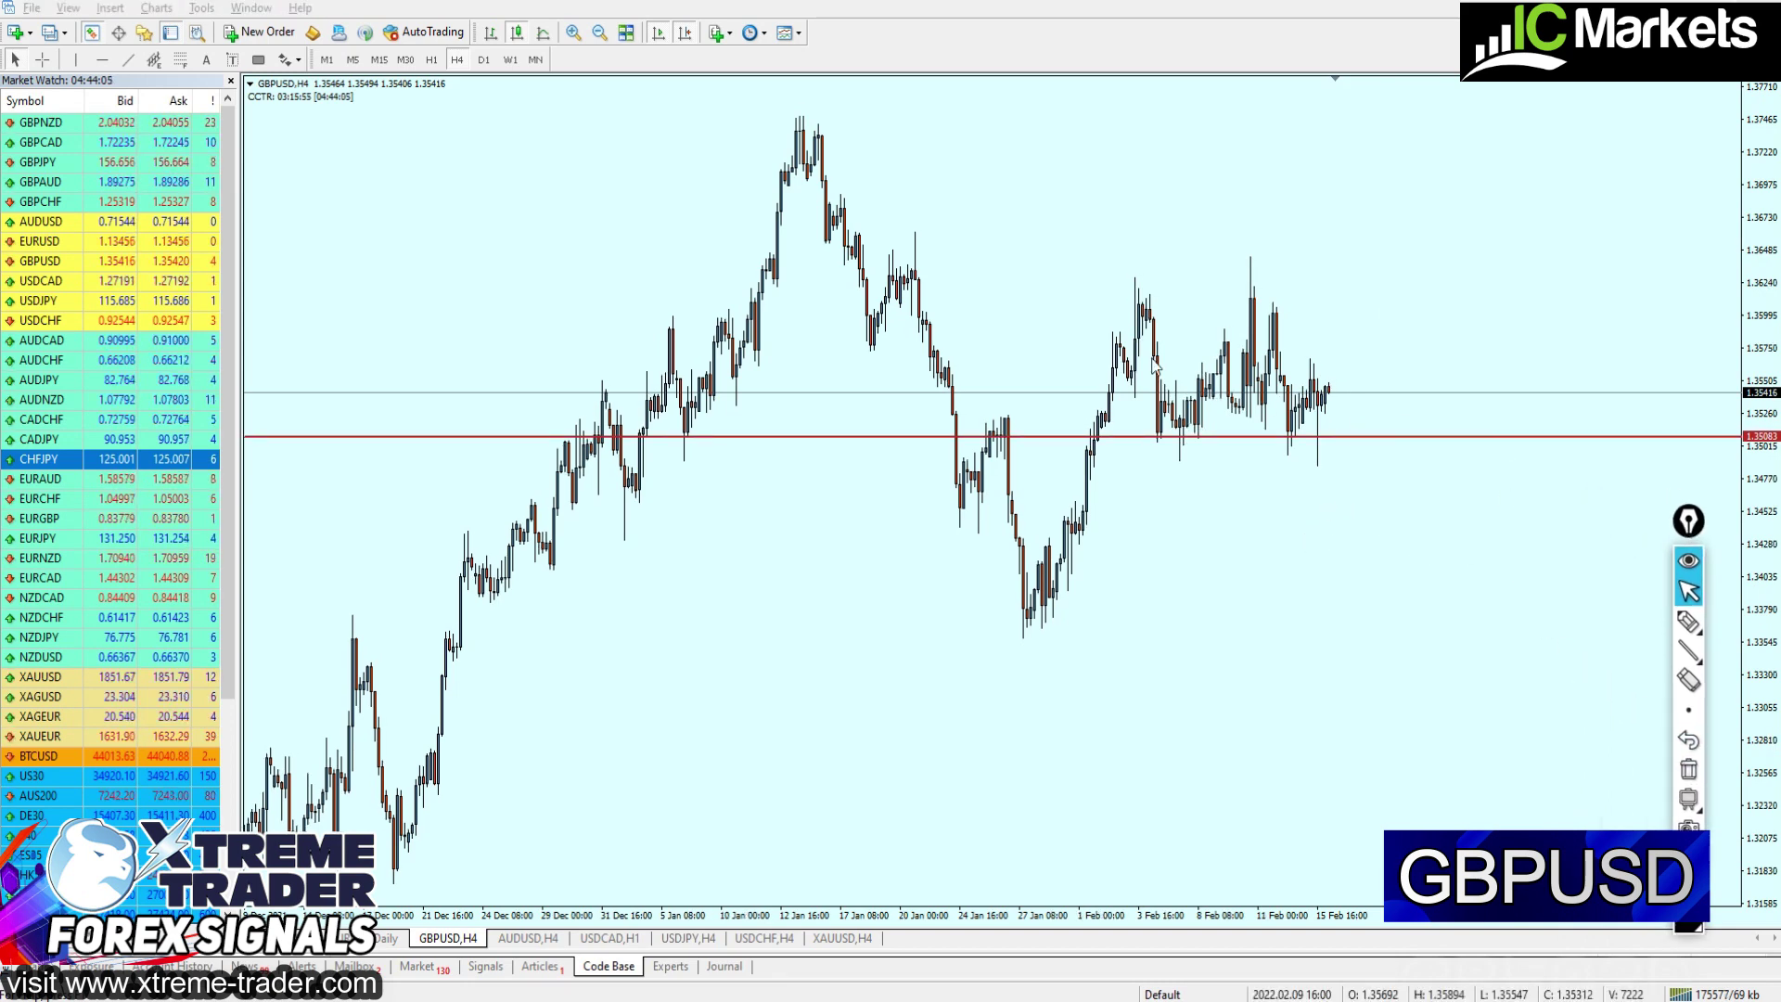
Switch GBPUSD to the daily timeframe and draw an ascending trendline from the 2020 low along the December 2021 and January 2022 lows
click(477, 65)
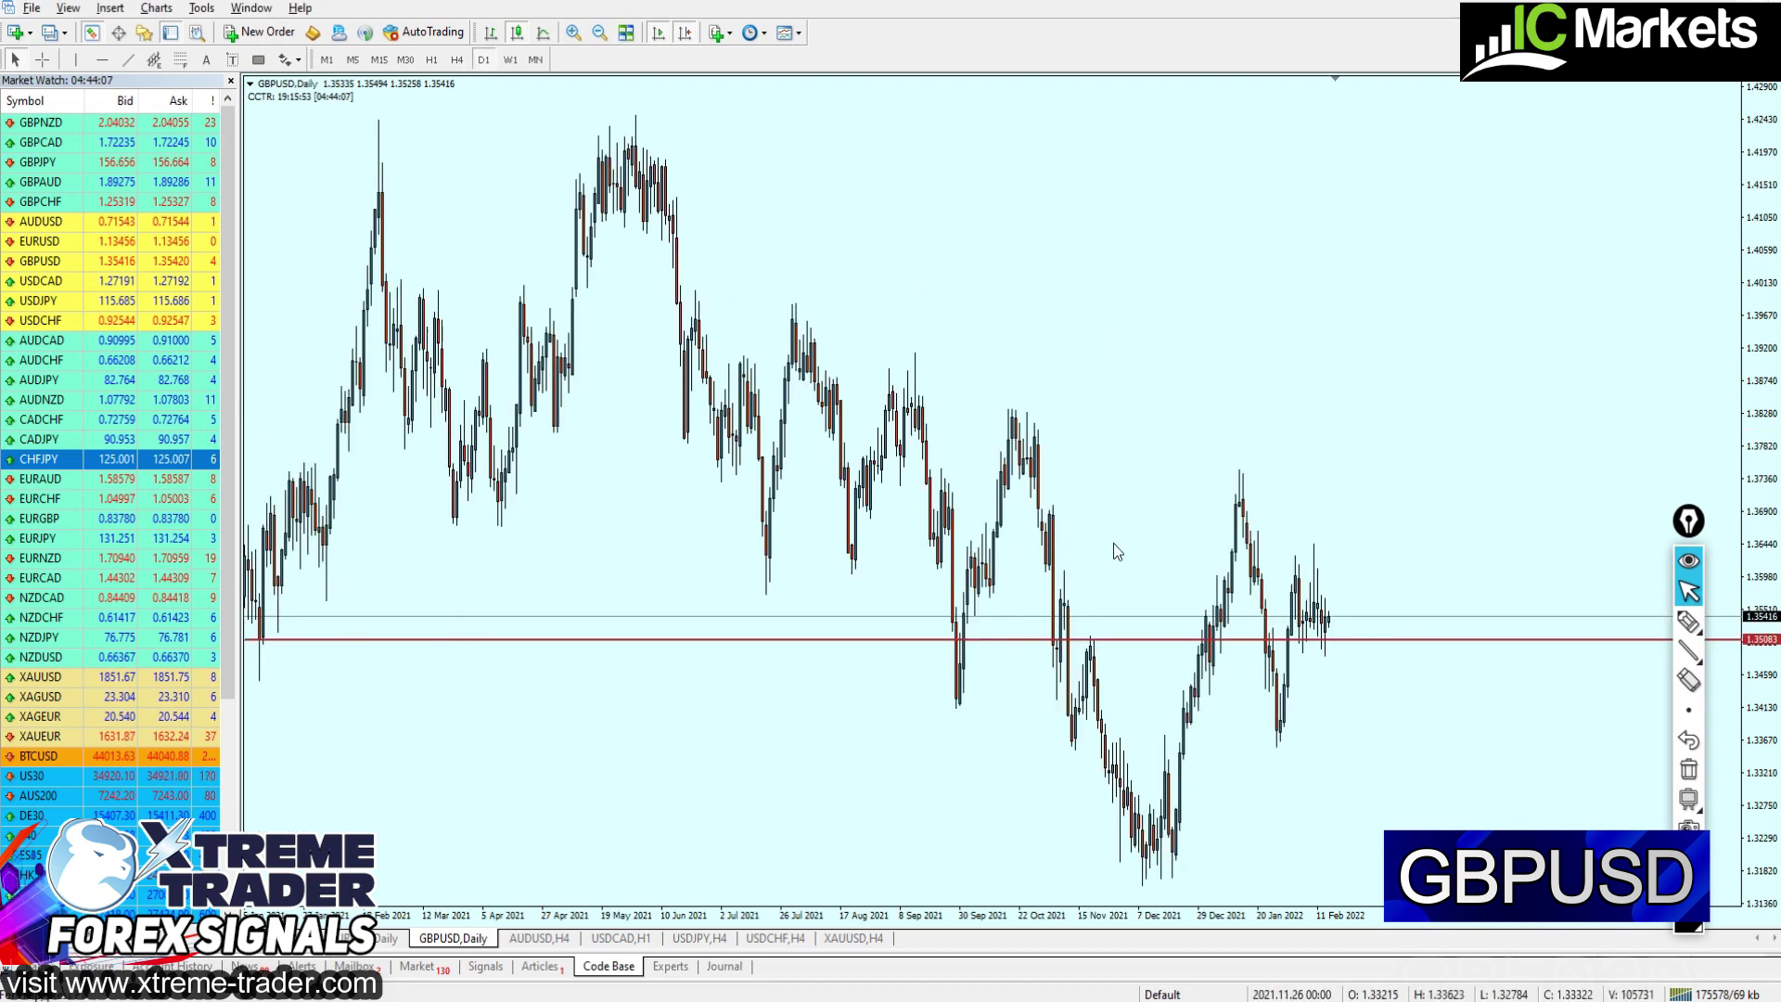
key(plus)
key(plus)
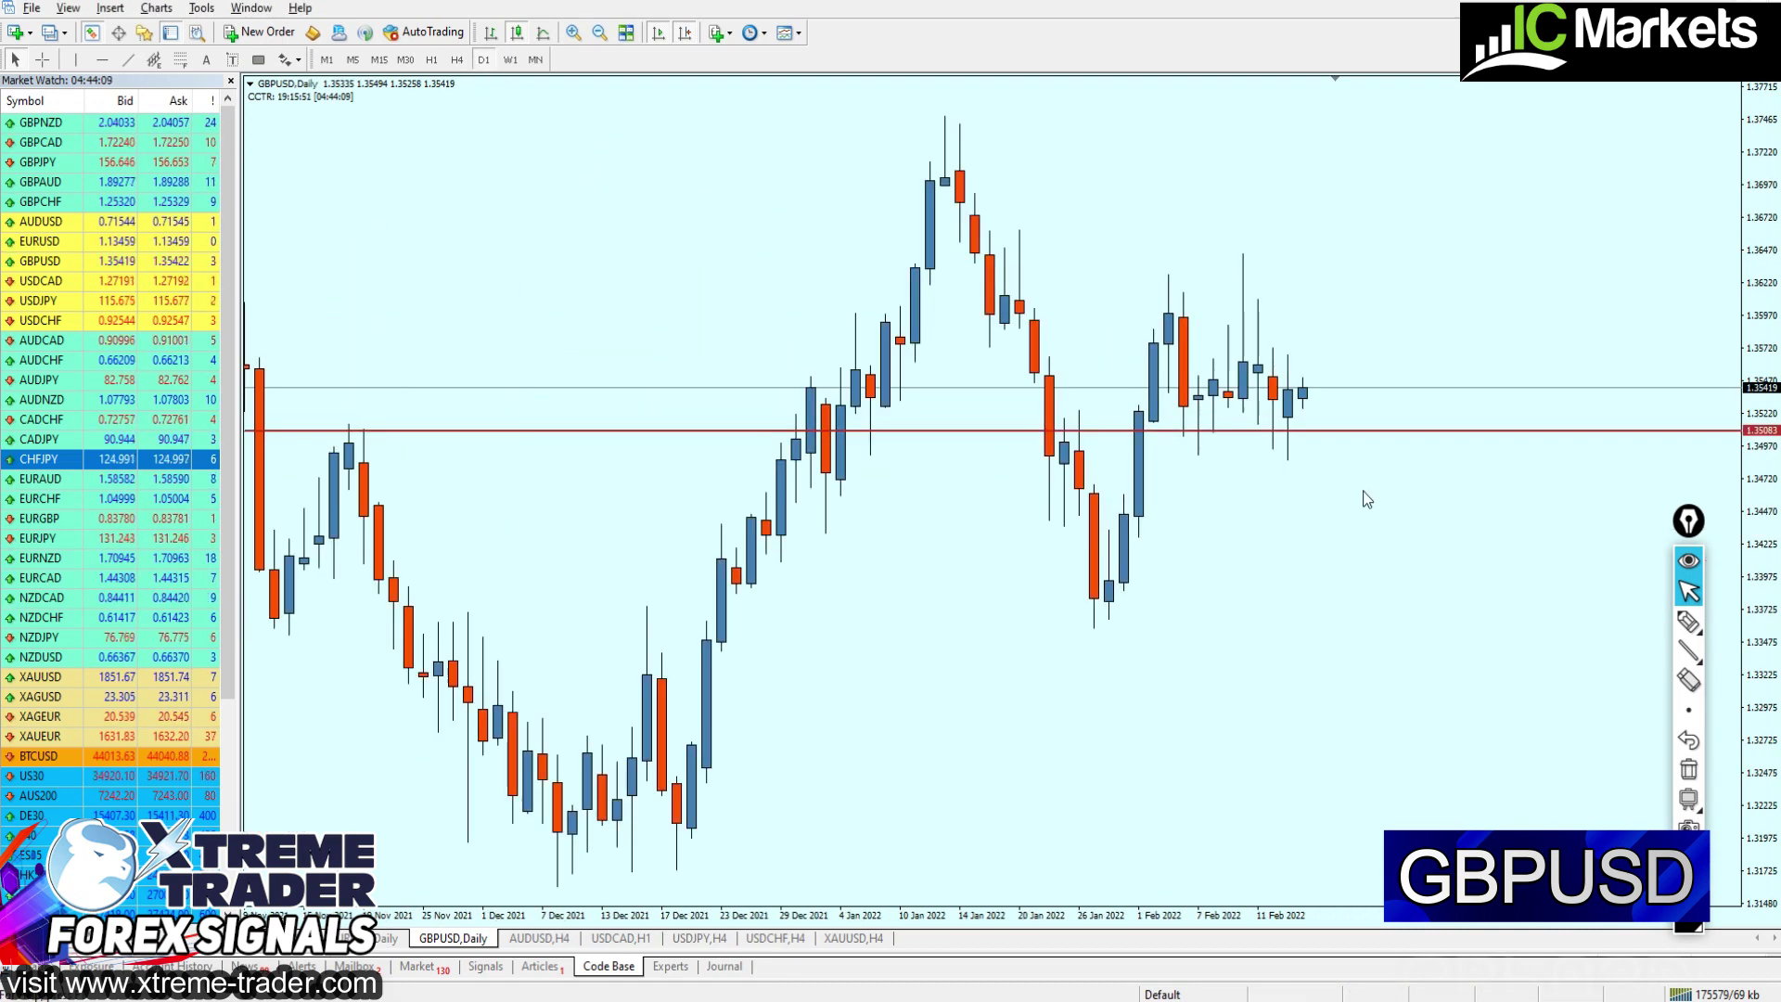
key(minus)
key(minus)
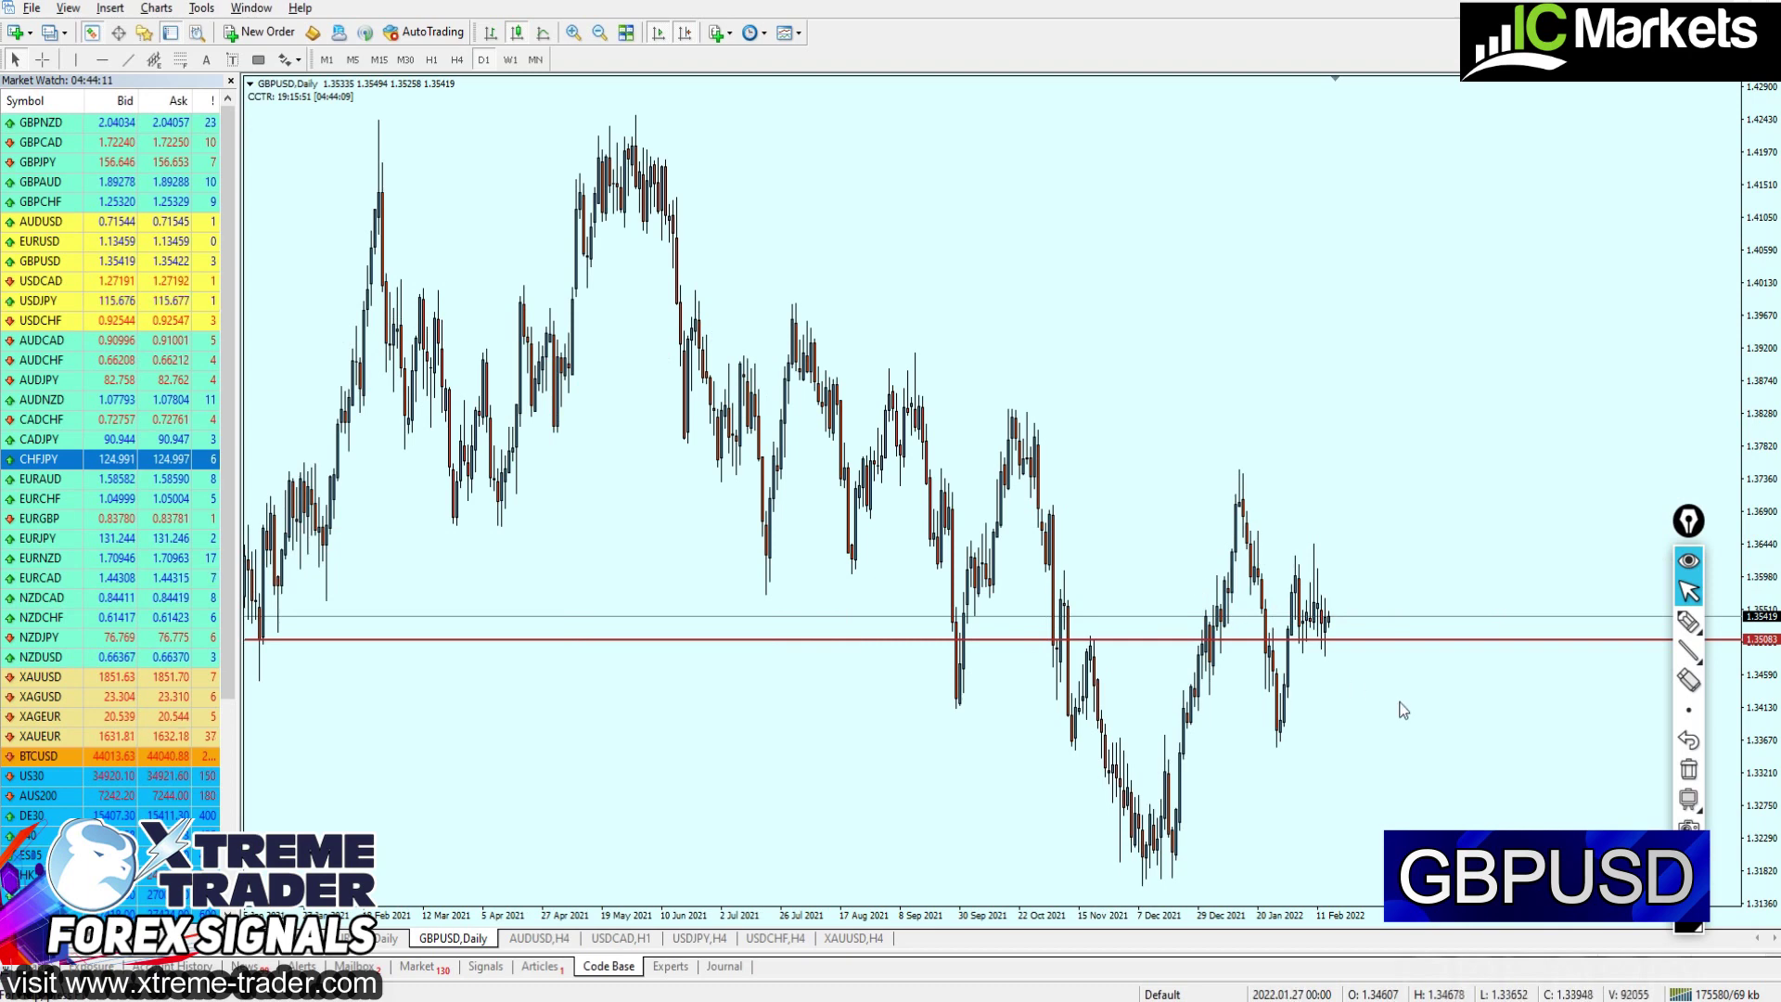
key(minus)
key(minus)
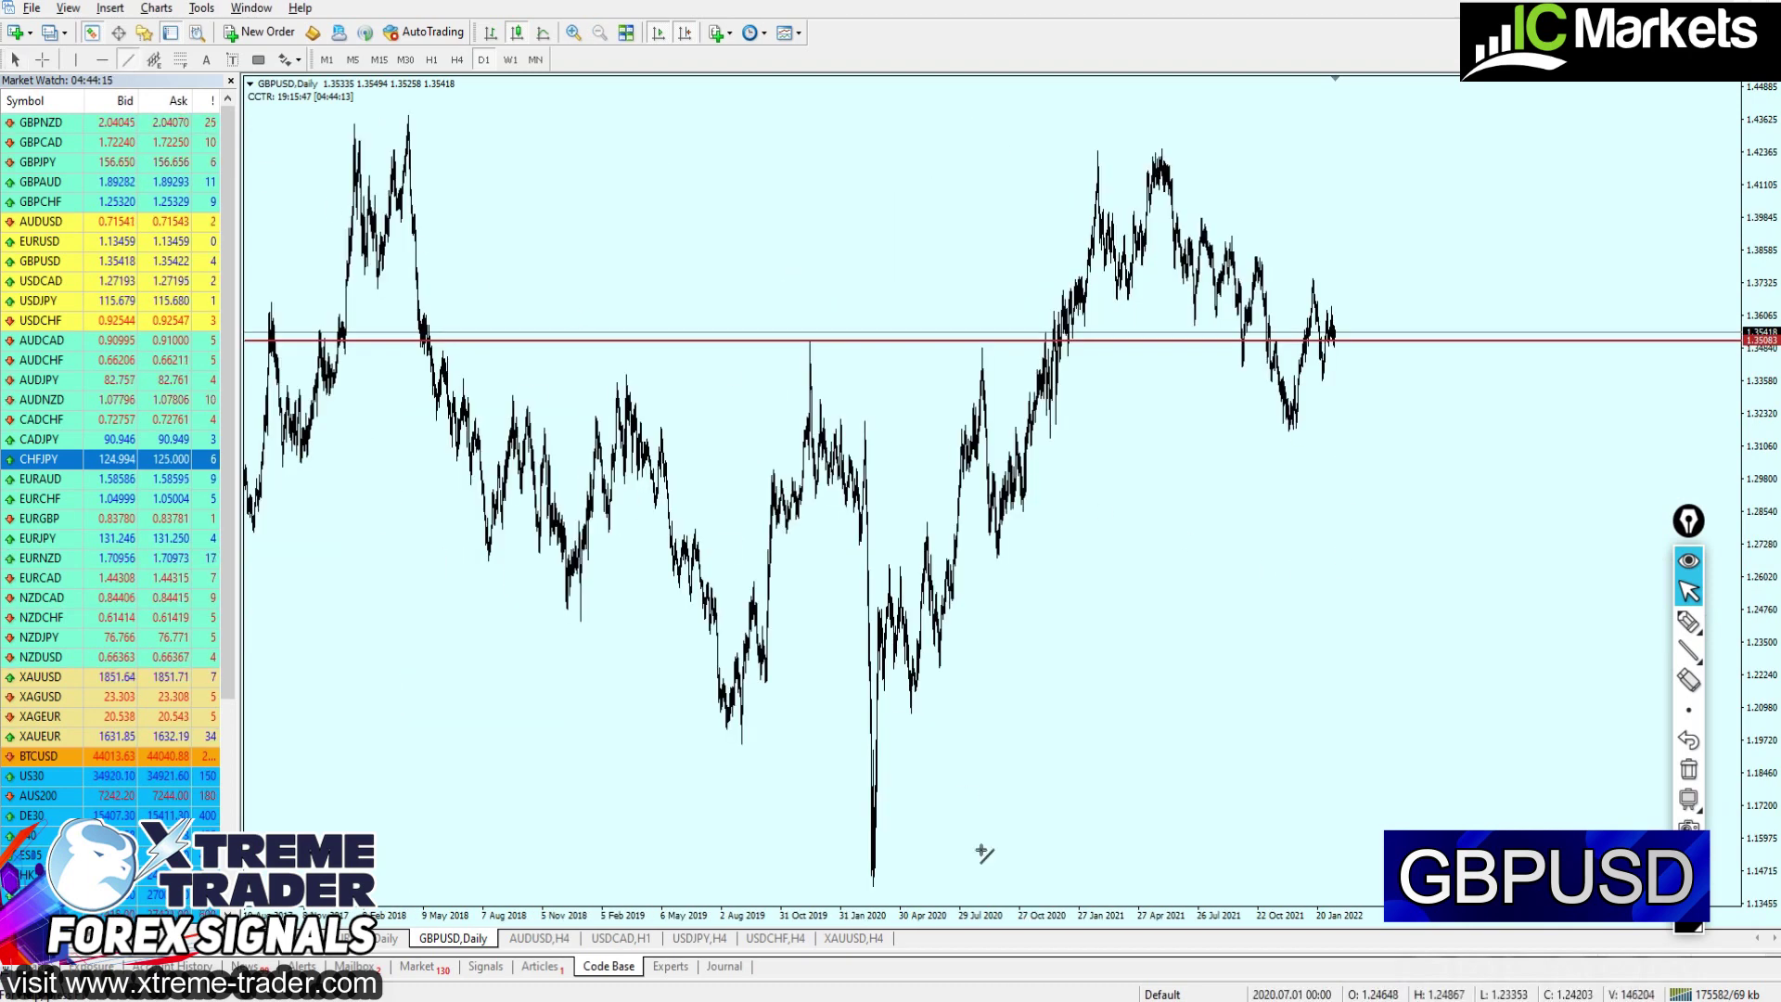
drag(876, 886, 1467, 215)
key(plus)
key(plus)
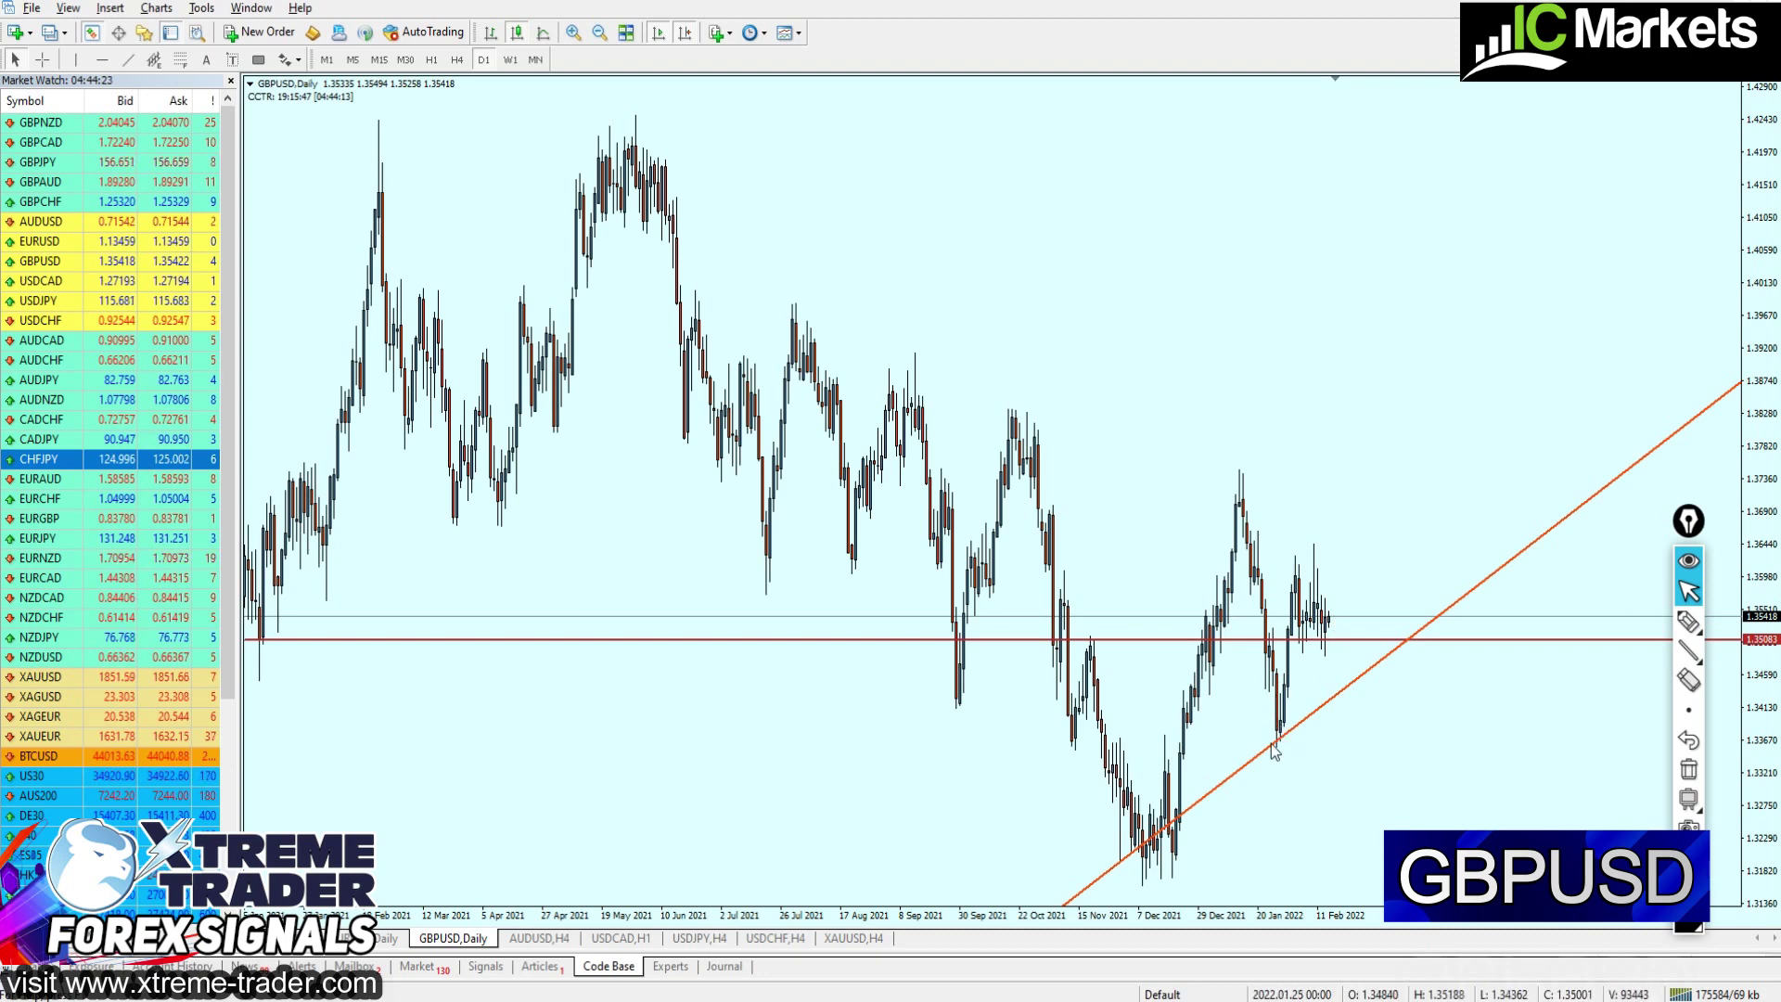
key(minus)
key(minus)
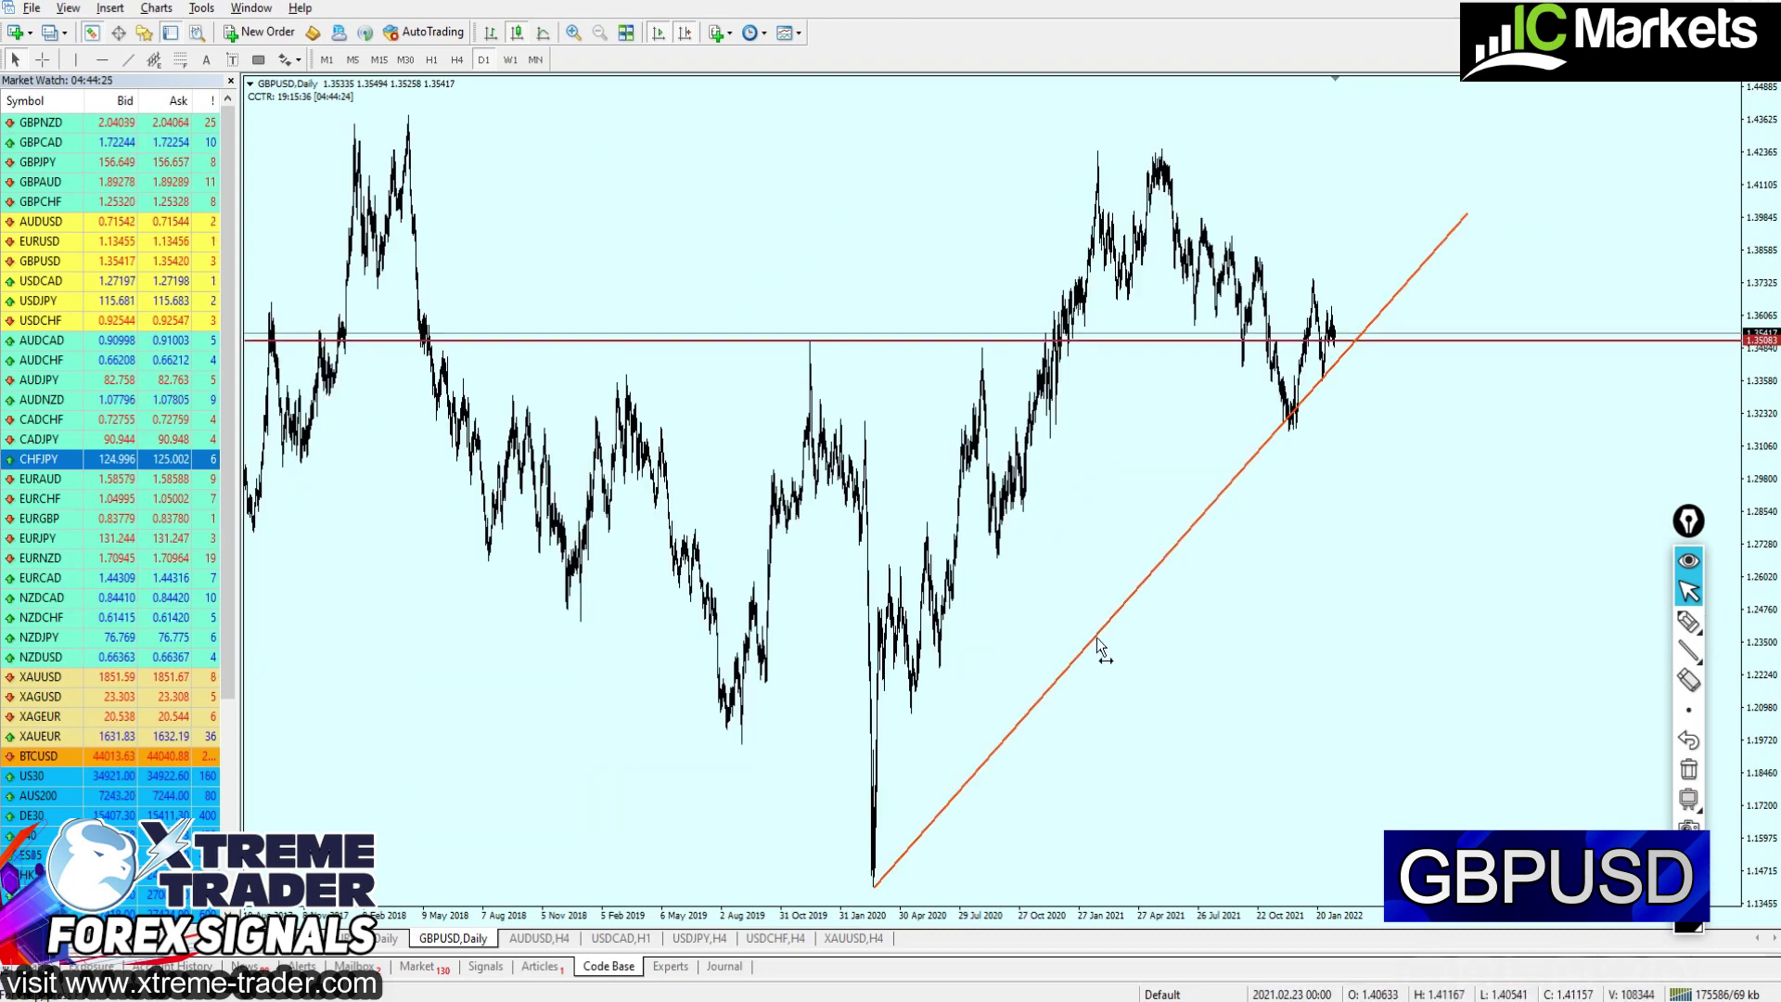
Copy the ascending trendline and place the parallel copy through the January 2022 high to form a channel
drag(1126, 601, 1128, 493)
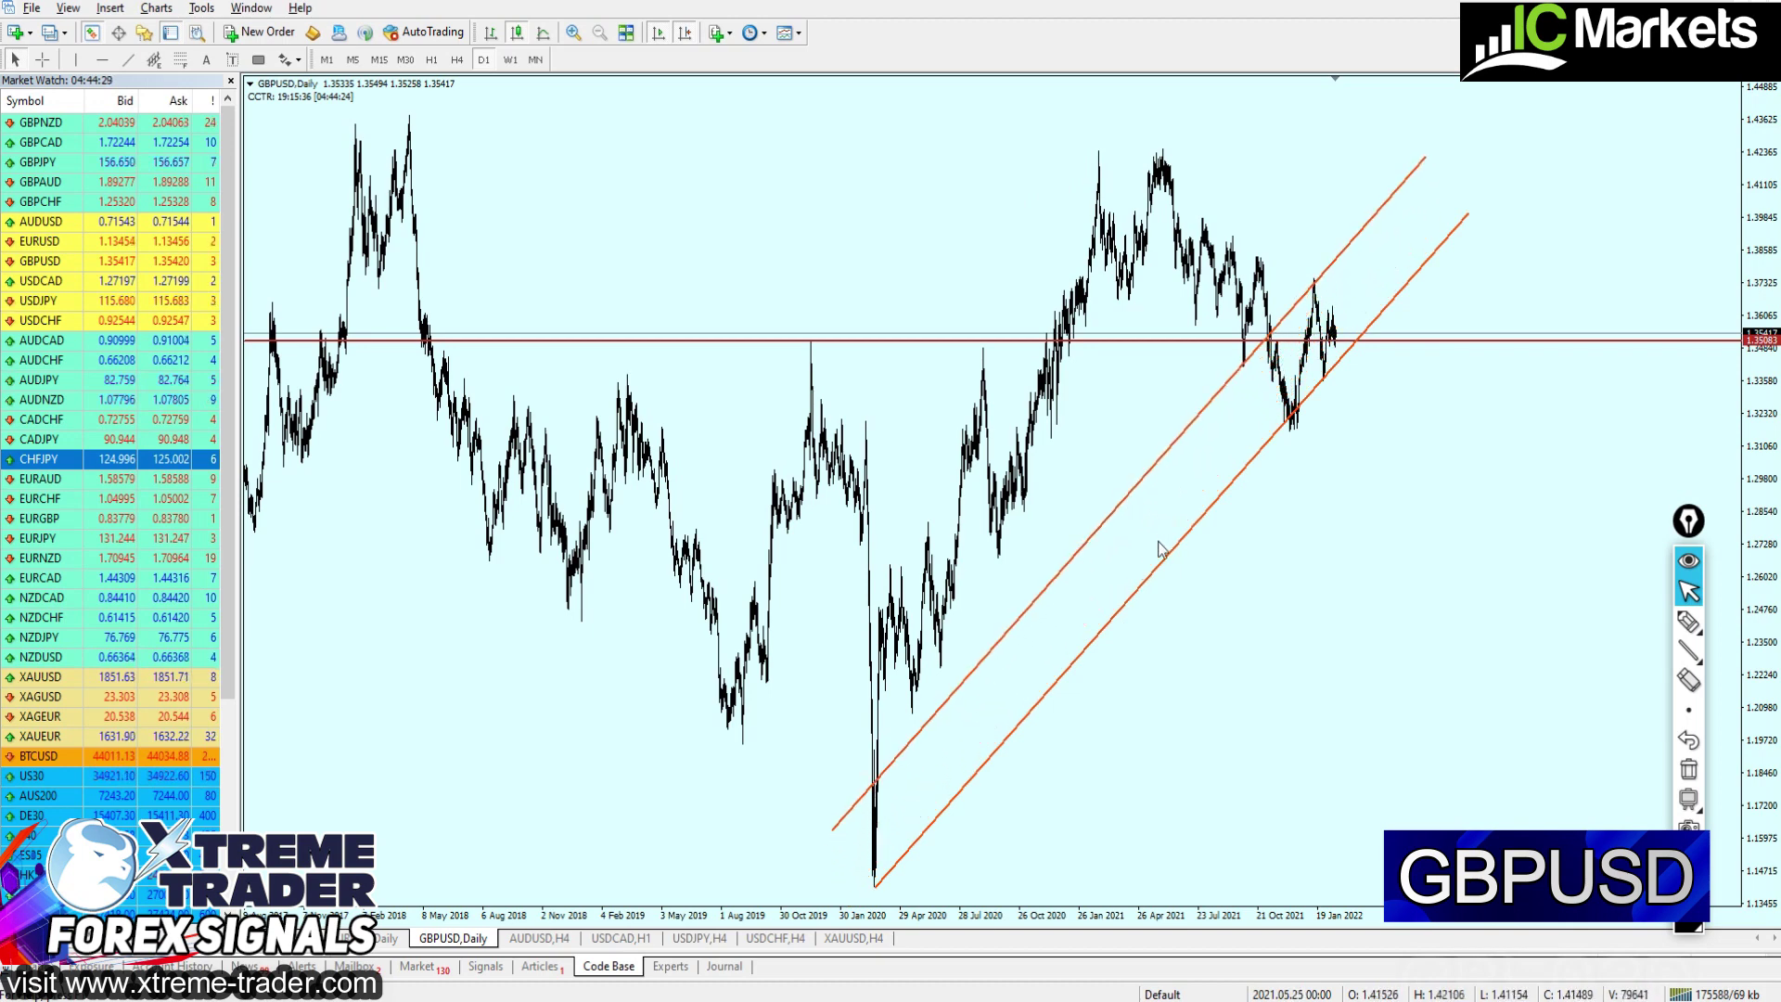
key(plus)
key(plus)
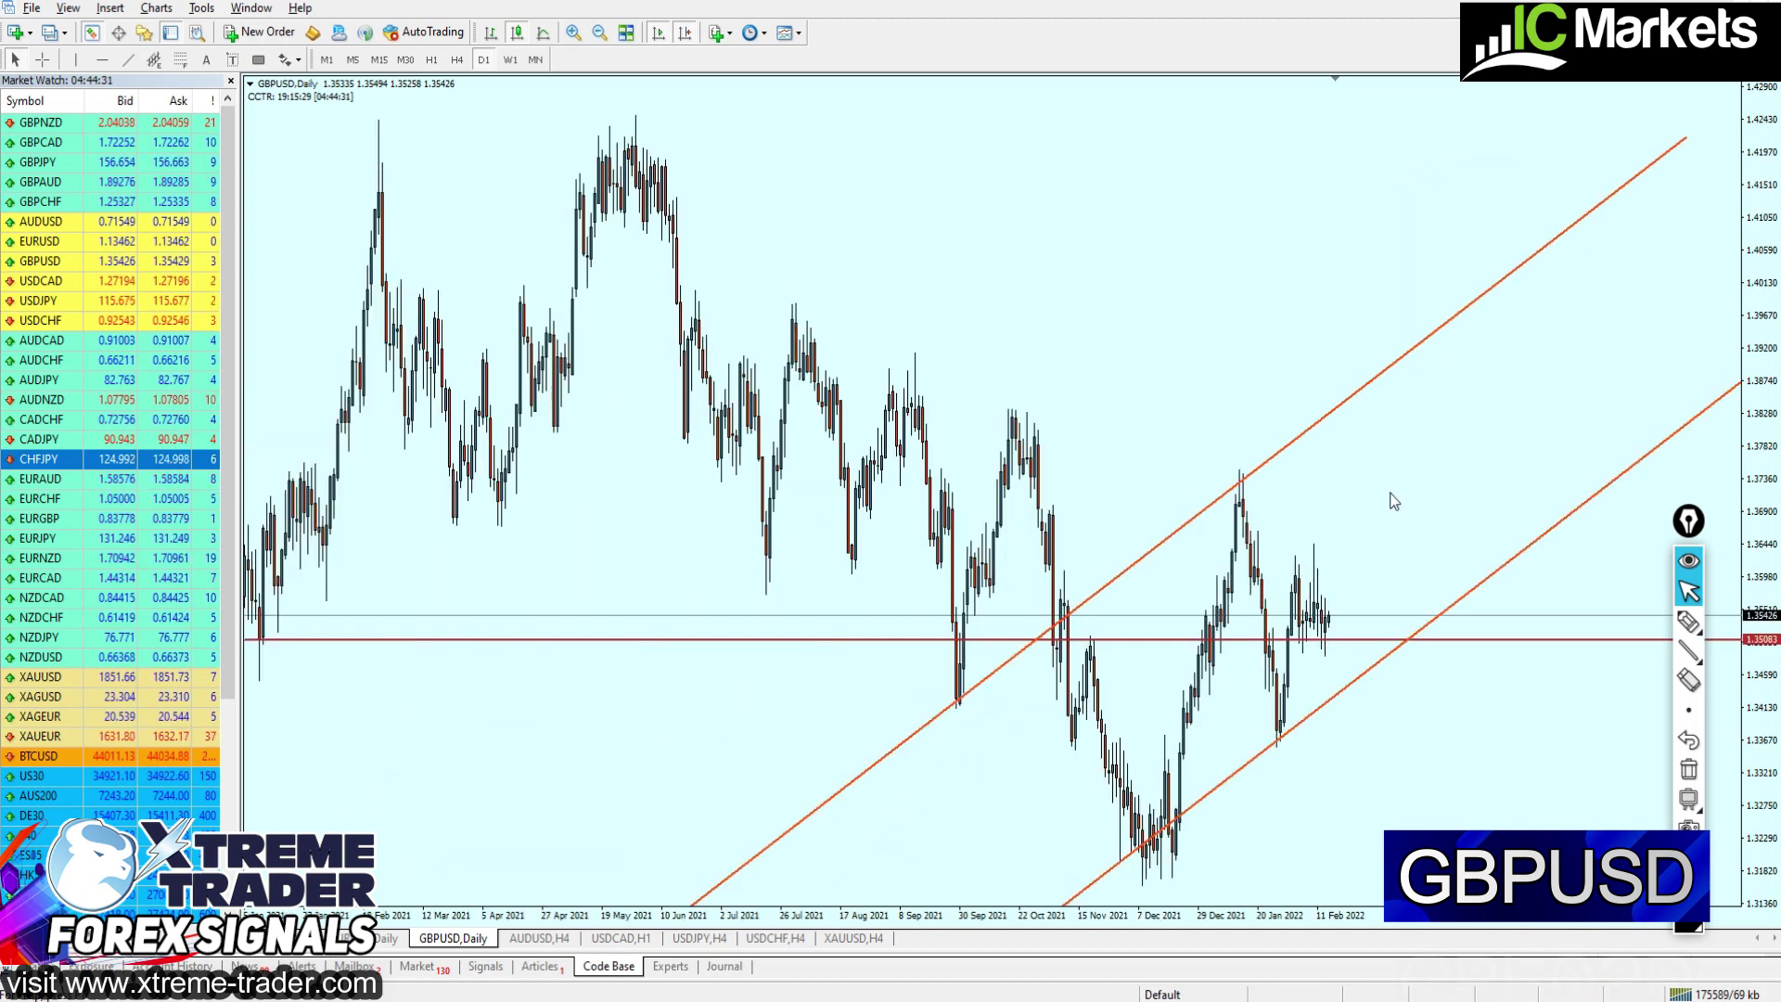
Sketch a bullish path from the circled support area to the upper channel line, mark the matching July 2021 high level, and erase the sketches
click(1690, 617)
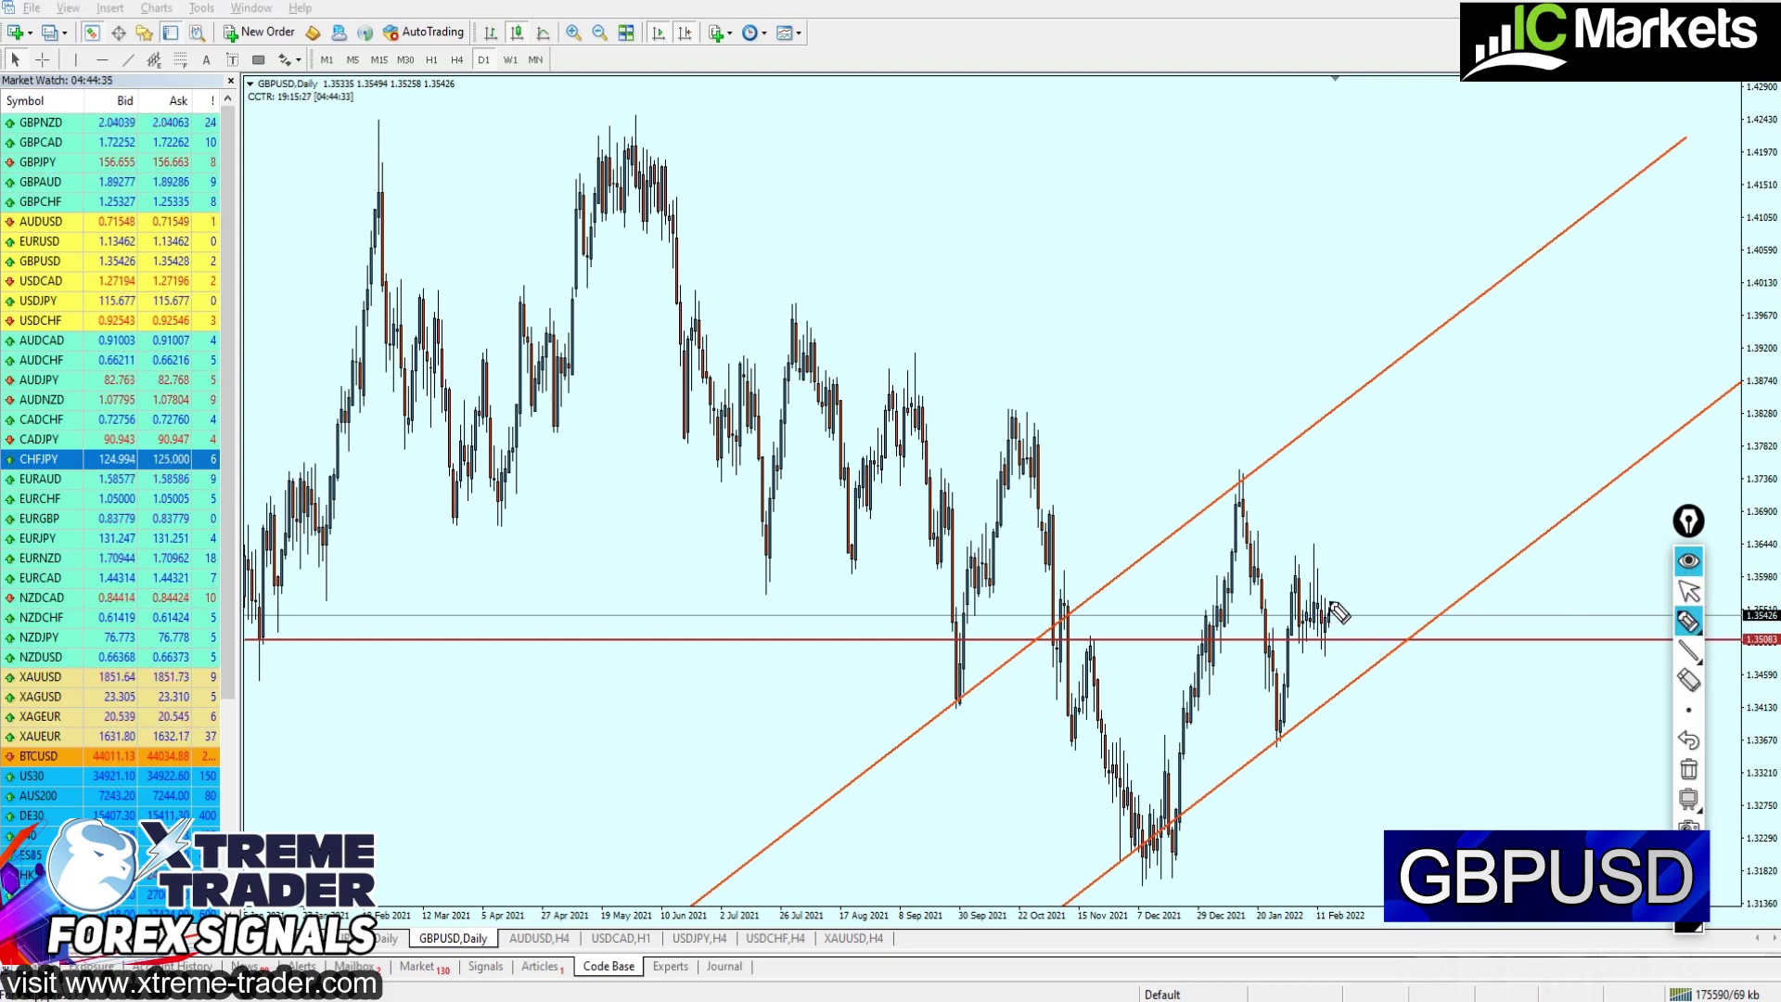
drag(1330, 594, 1341, 591)
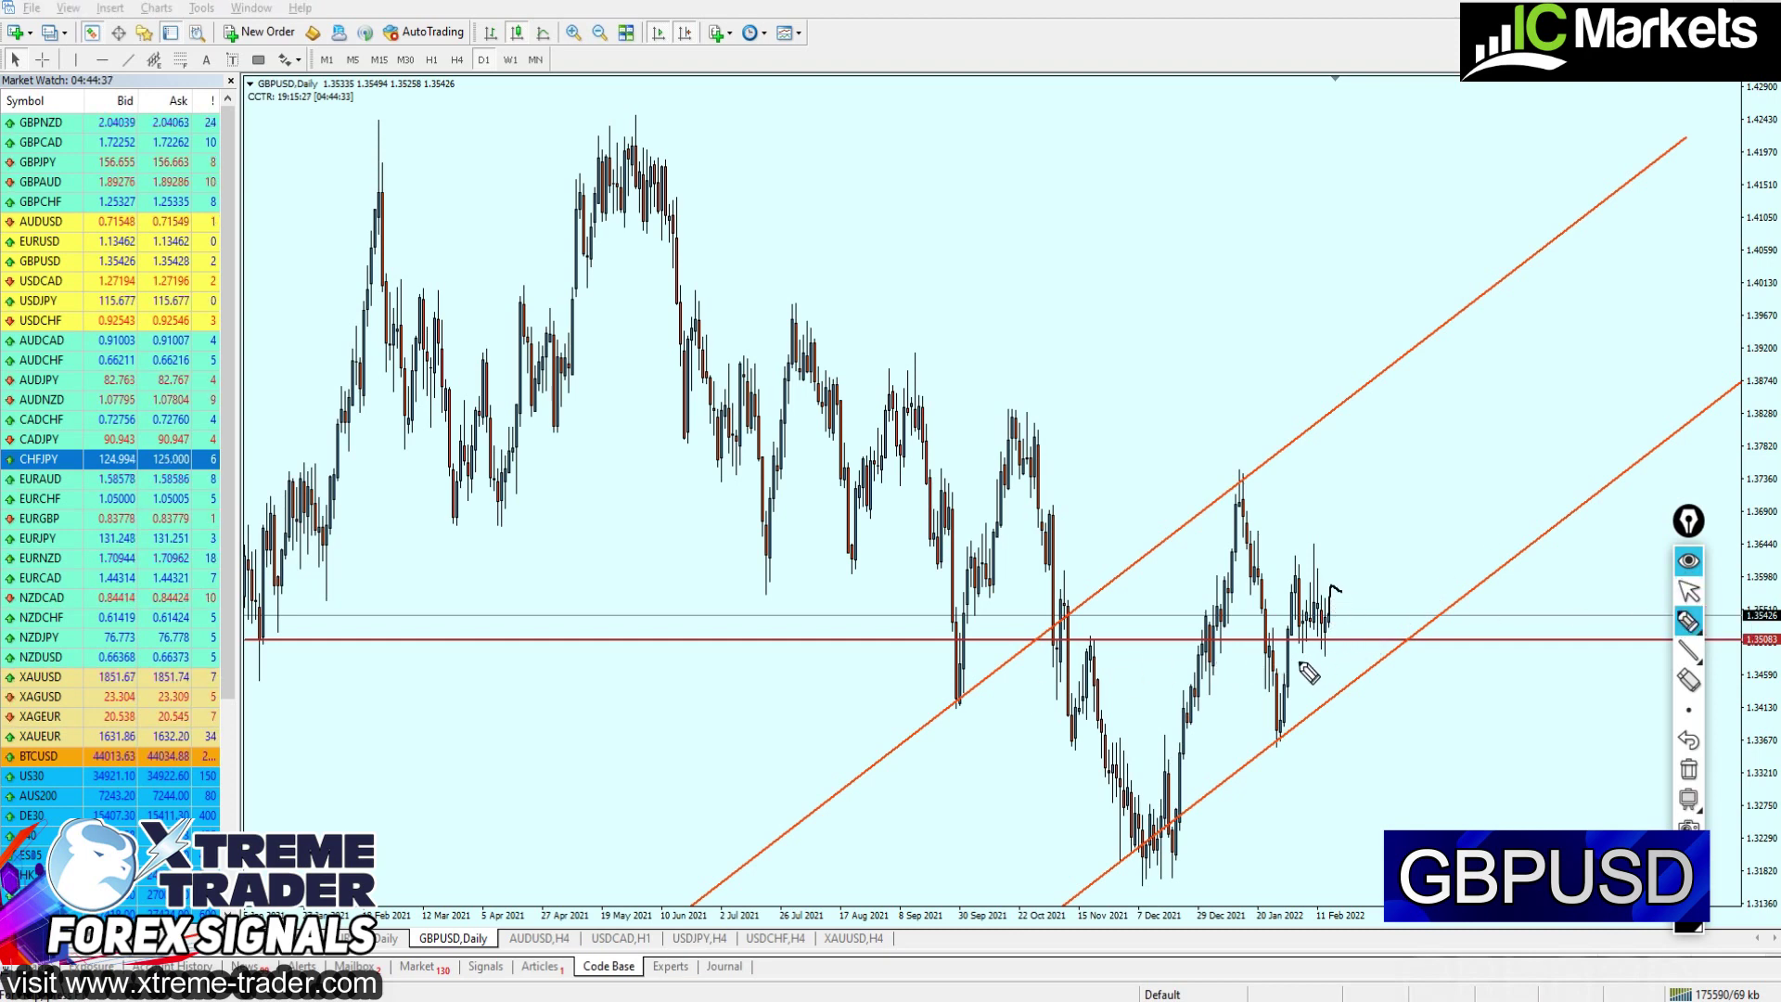
mouse_move(1299, 657)
mouse_down()
mouse_move(1303, 617)
mouse_move(1301, 662)
mouse_up()
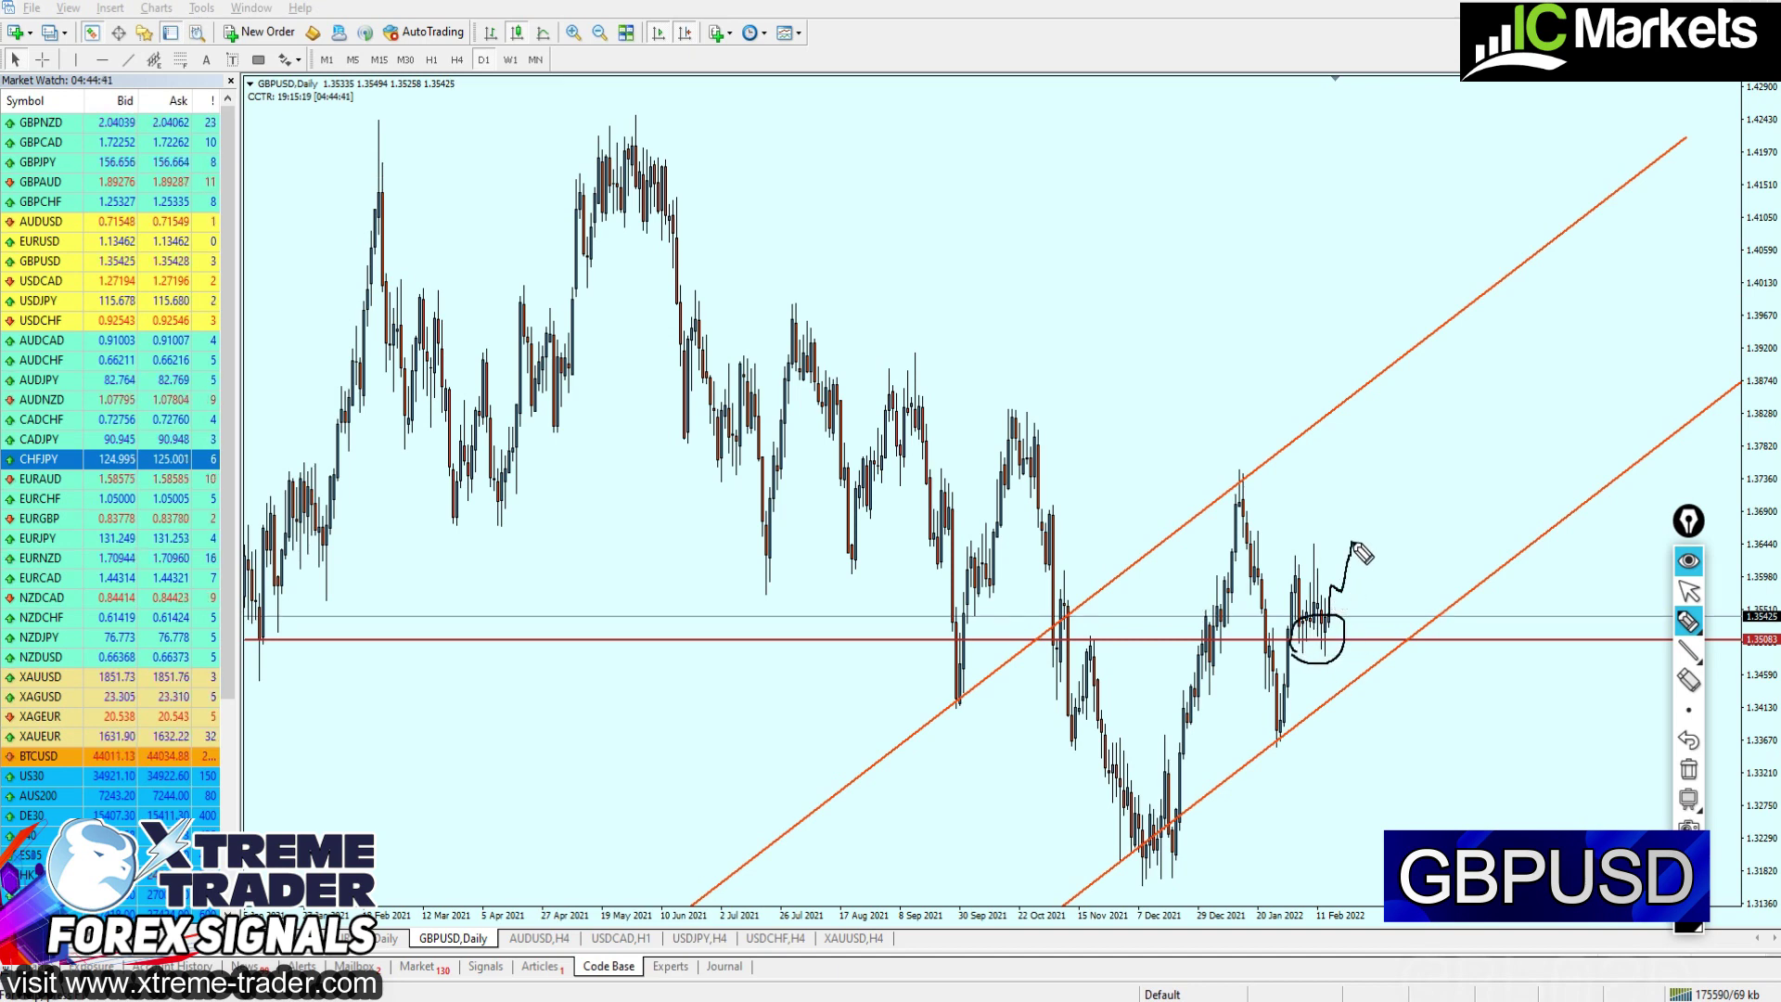
mouse_move(1354, 543)
mouse_down()
mouse_move(1398, 464)
mouse_move(1424, 340)
mouse_up()
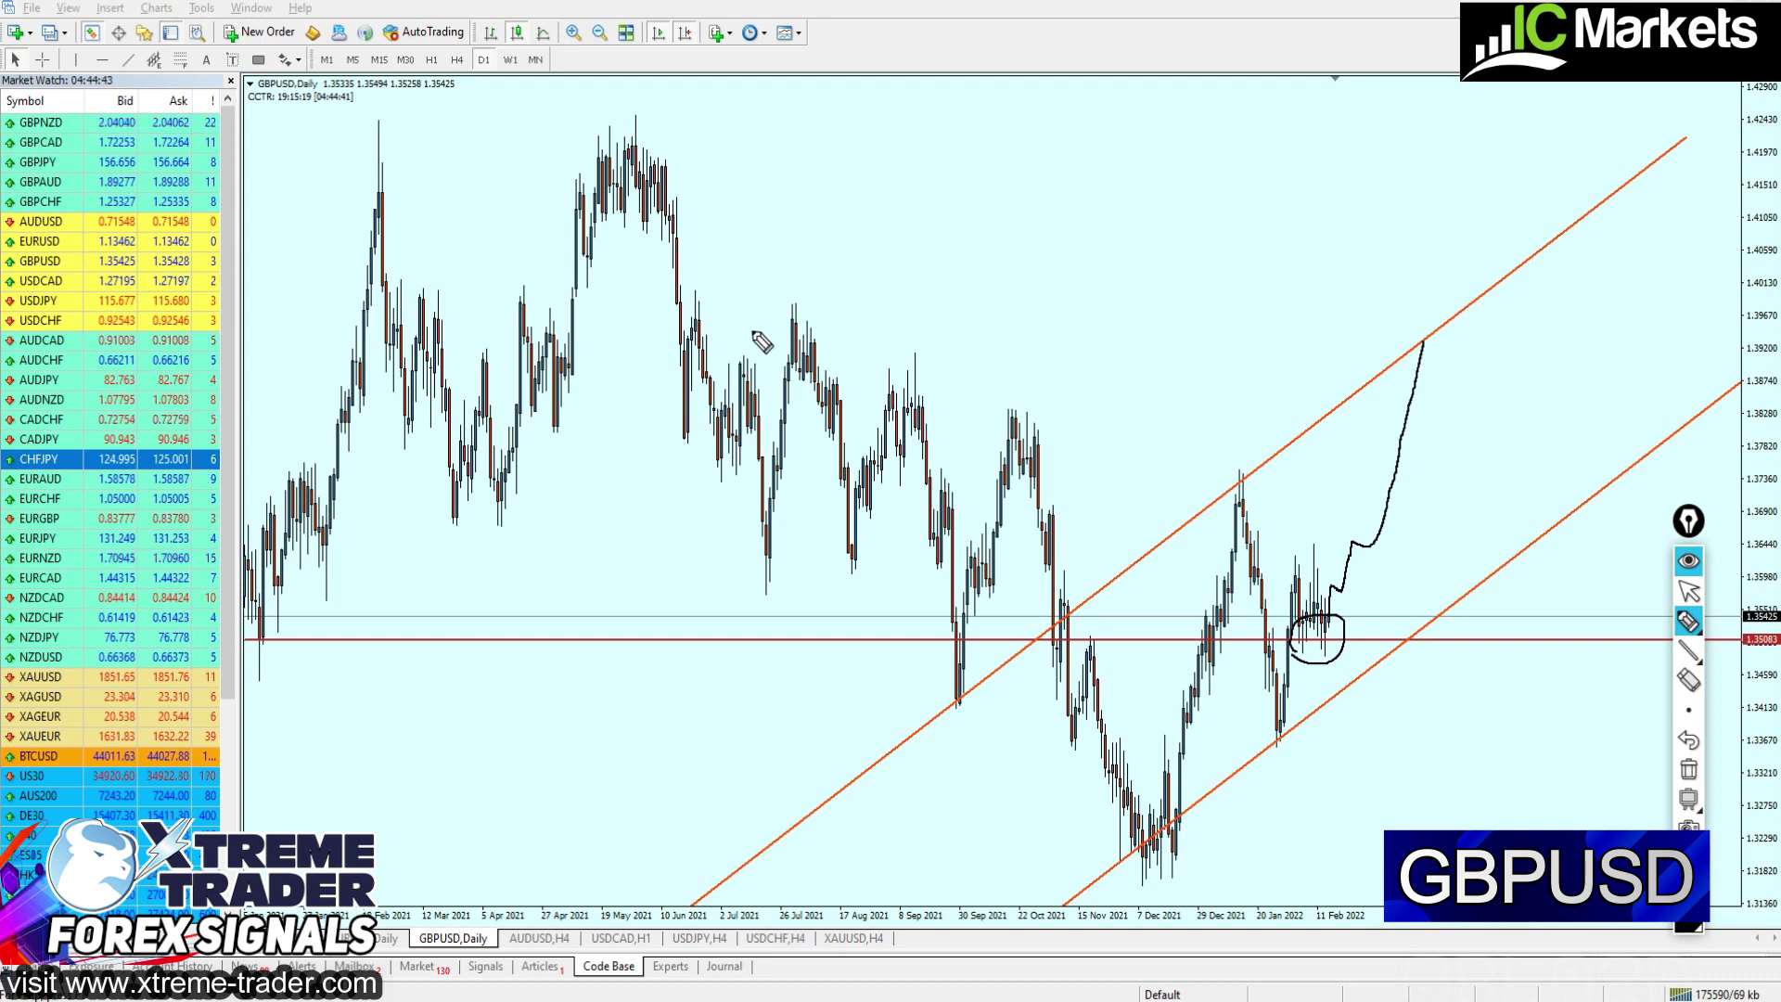
mouse_move(761, 342)
mouse_down()
mouse_move(847, 306)
mouse_move(759, 348)
mouse_move(1224, 329)
mouse_move(1737, 363)
mouse_up()
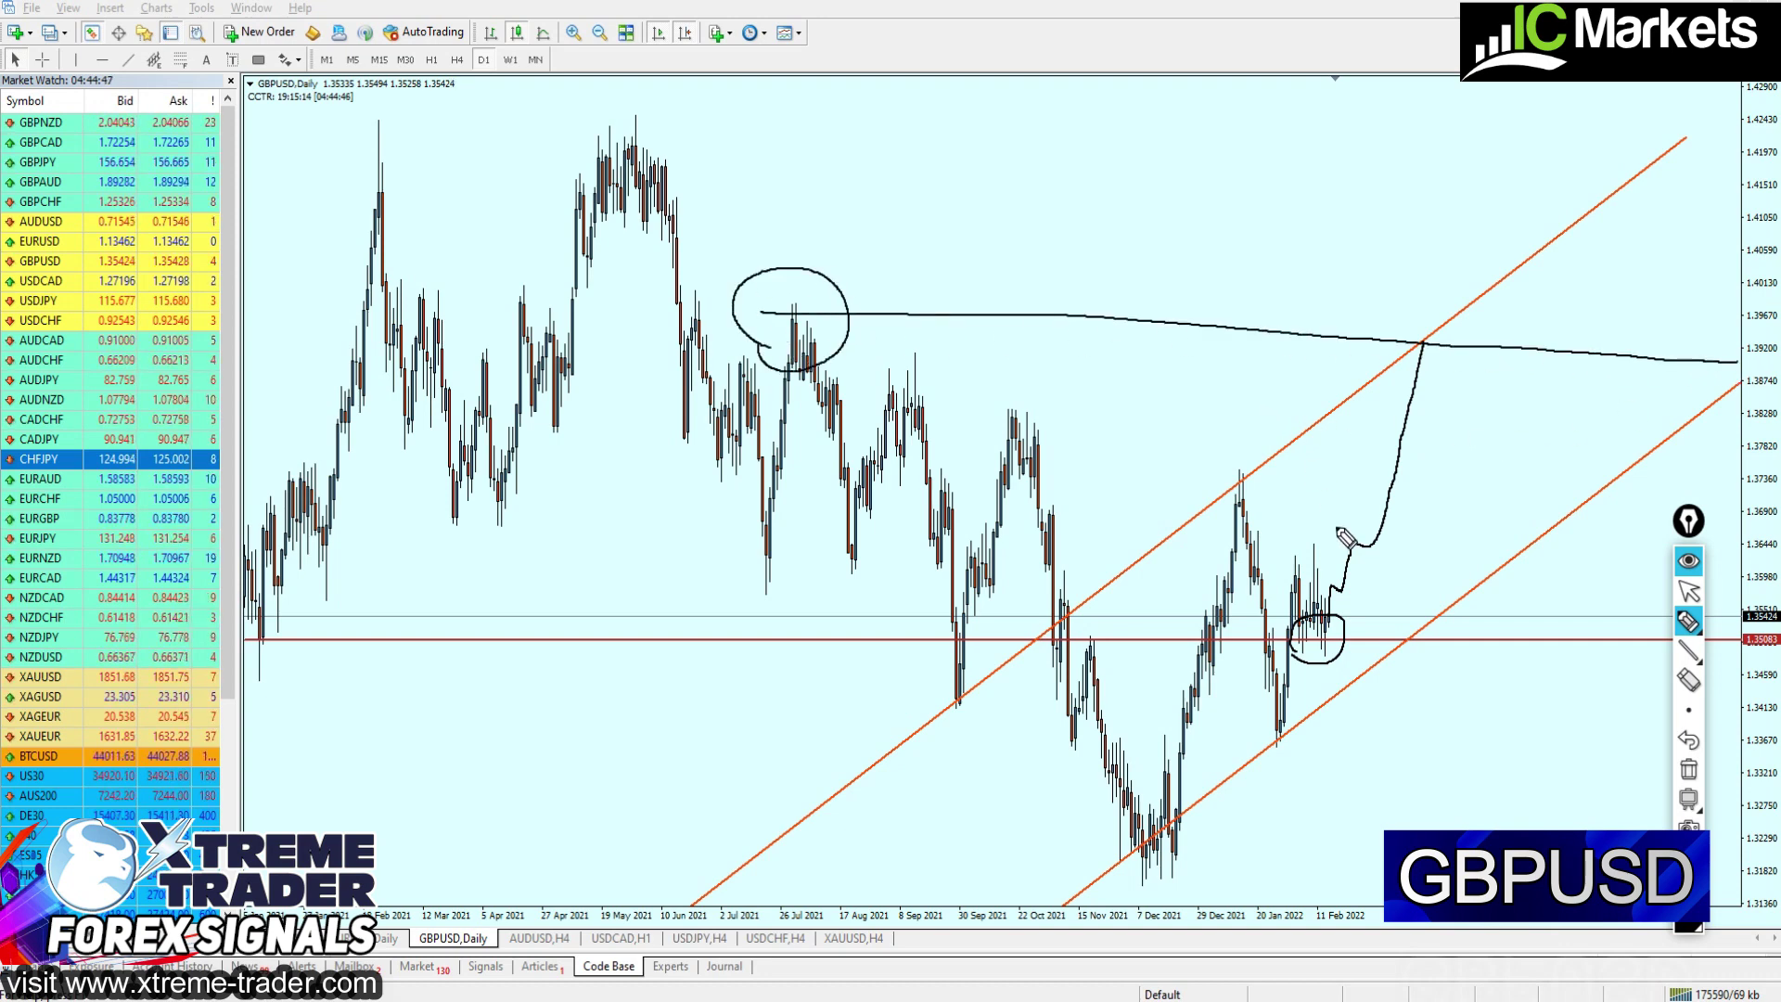
click(1688, 591)
click(1688, 769)
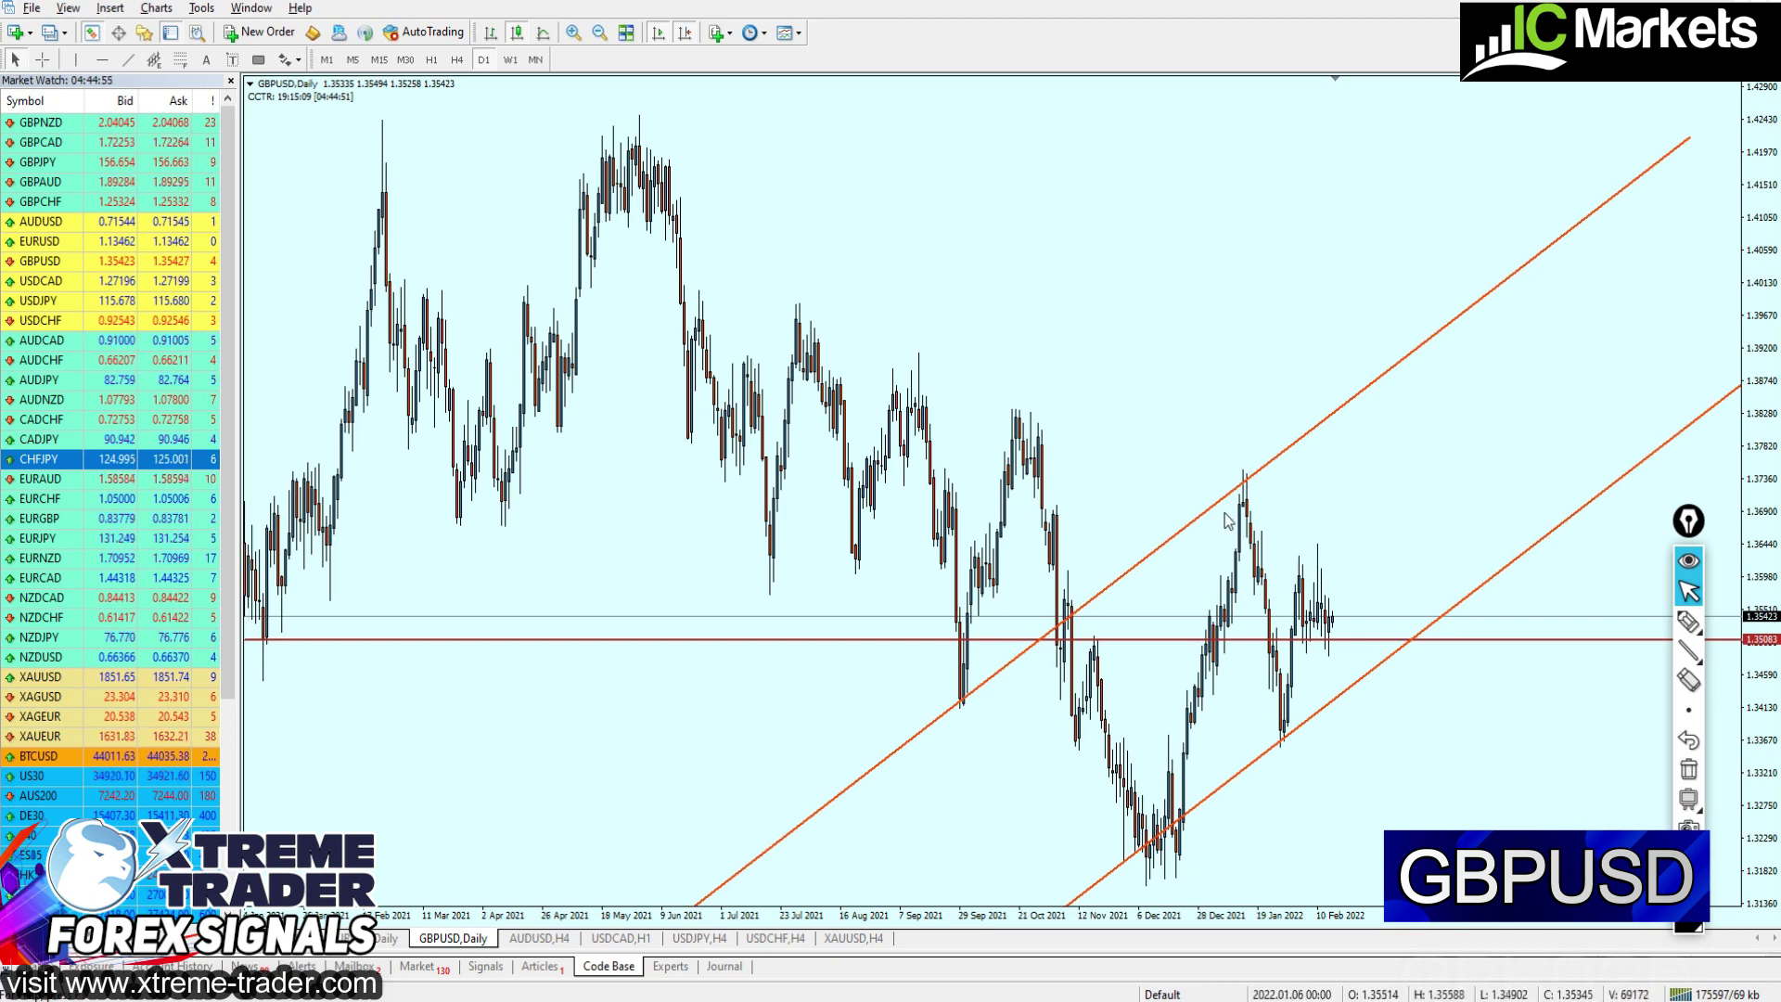
Delete the support line and the channel trendlines, and switch GBPUSD to the H1 timeframe
drag(1362, 677, 1366, 677)
key(BackSpace)
key(BackSpace)
key(BackSpace)
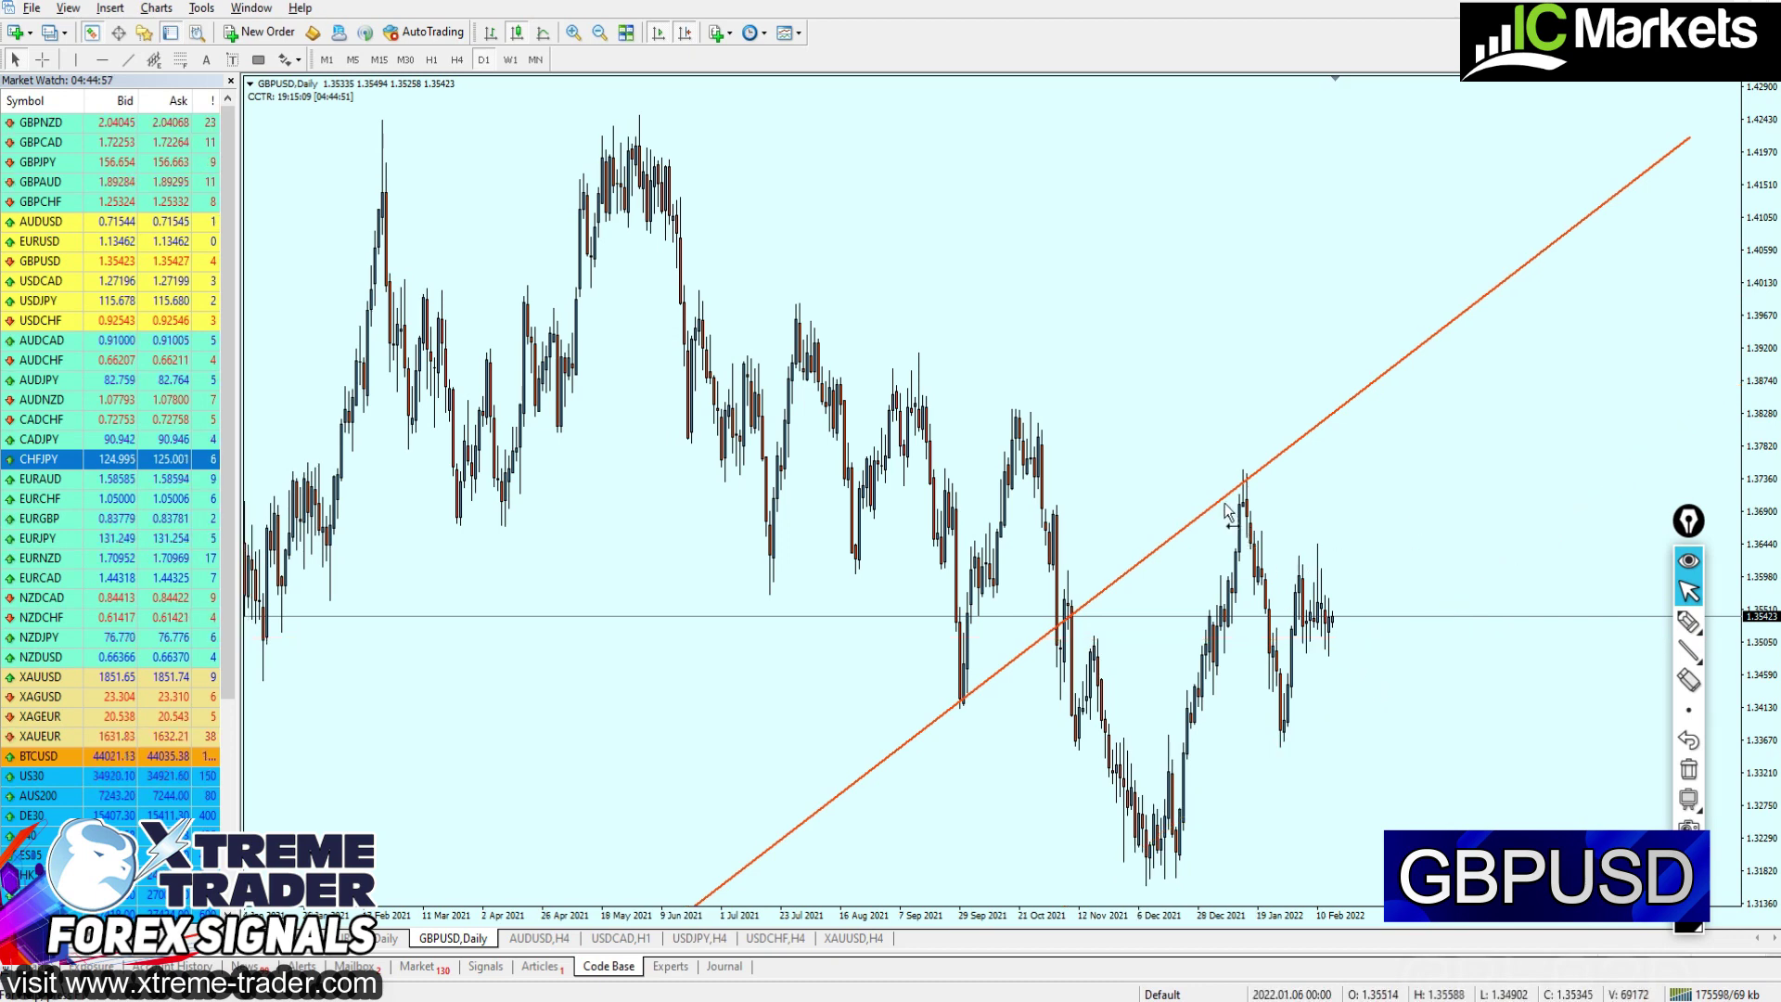
click(432, 60)
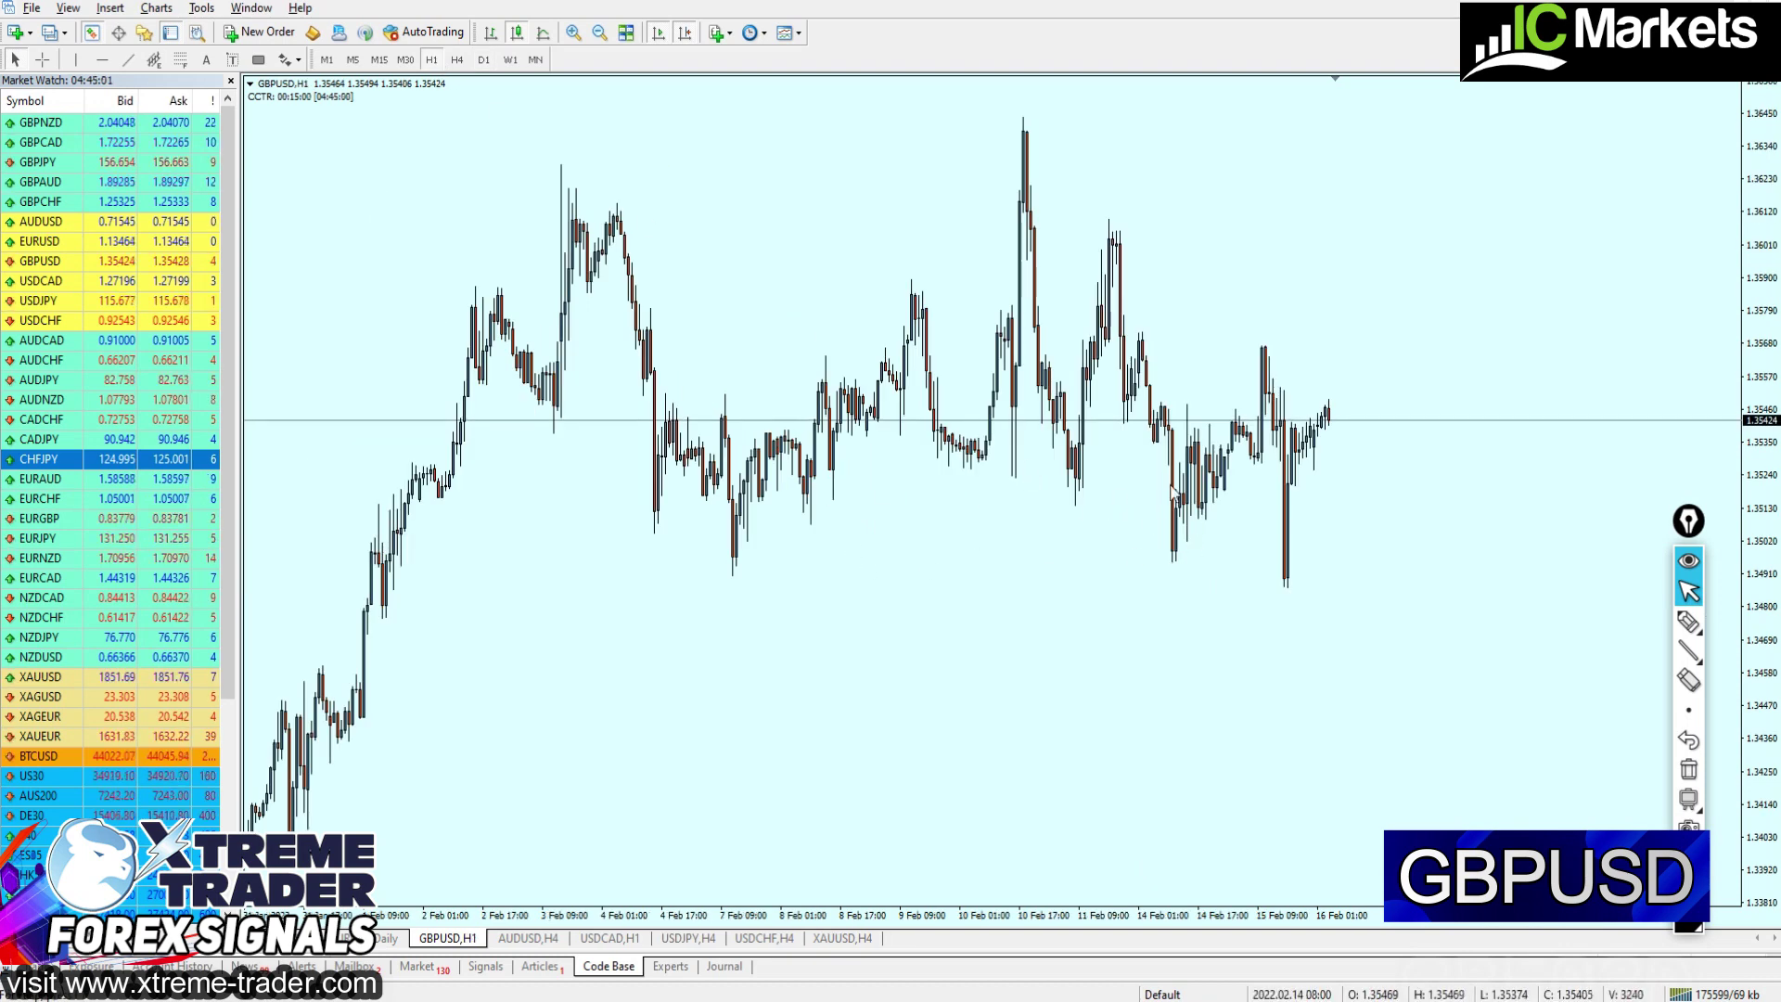
Sketch a box around the 15 February drop and a horizontal line across the recent lows, and erase both sketches
key(plus)
click(1688, 619)
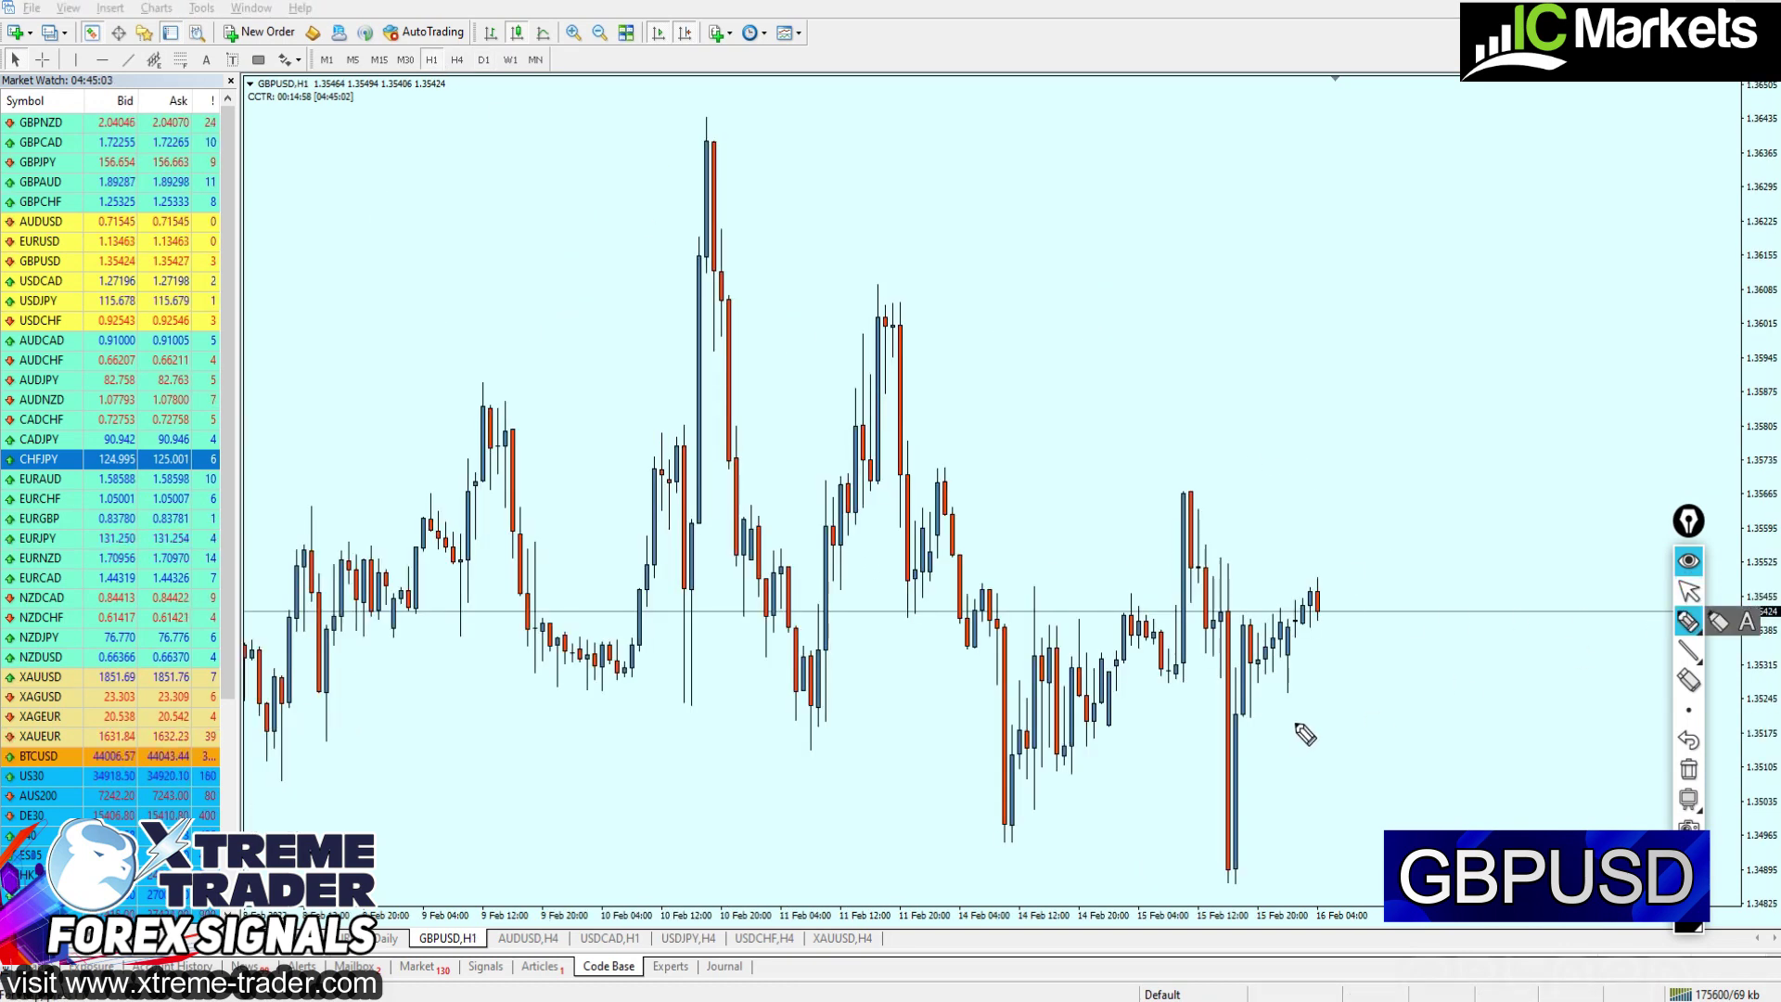
mouse_move(1278, 688)
mouse_down()
mouse_move(1211, 691)
mouse_move(1192, 914)
mouse_move(1258, 767)
mouse_move(1250, 677)
mouse_up()
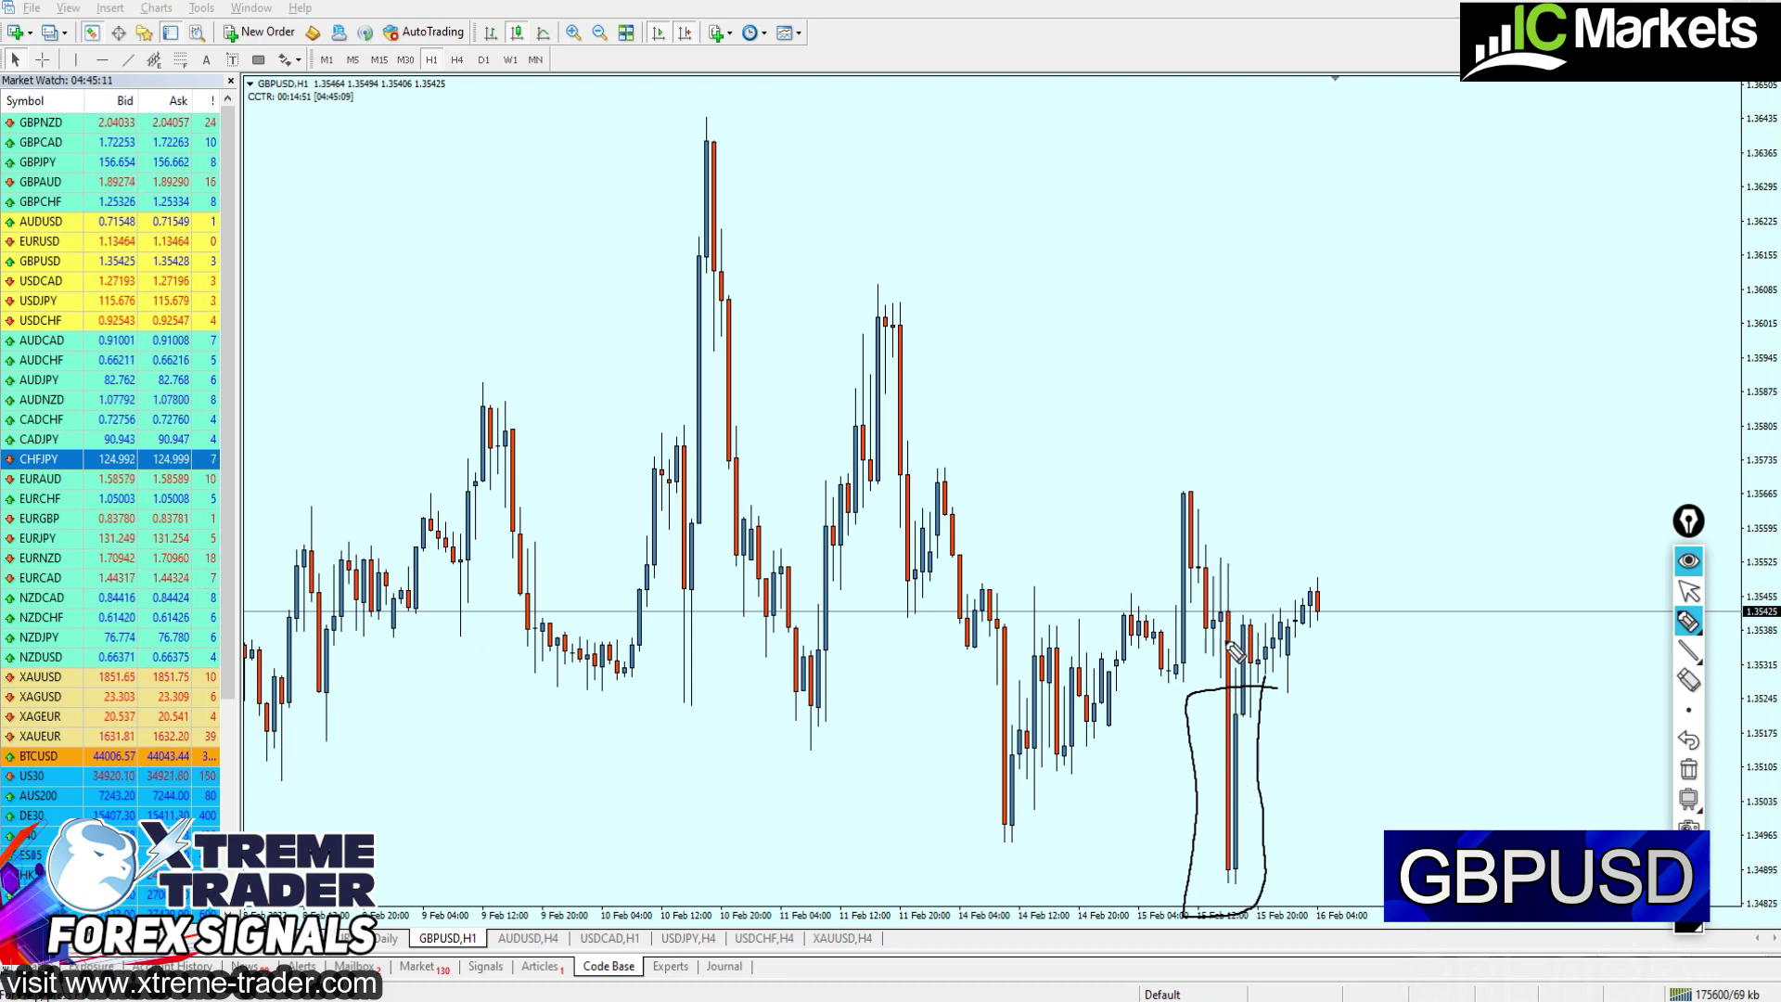
drag(708, 747, 1633, 746)
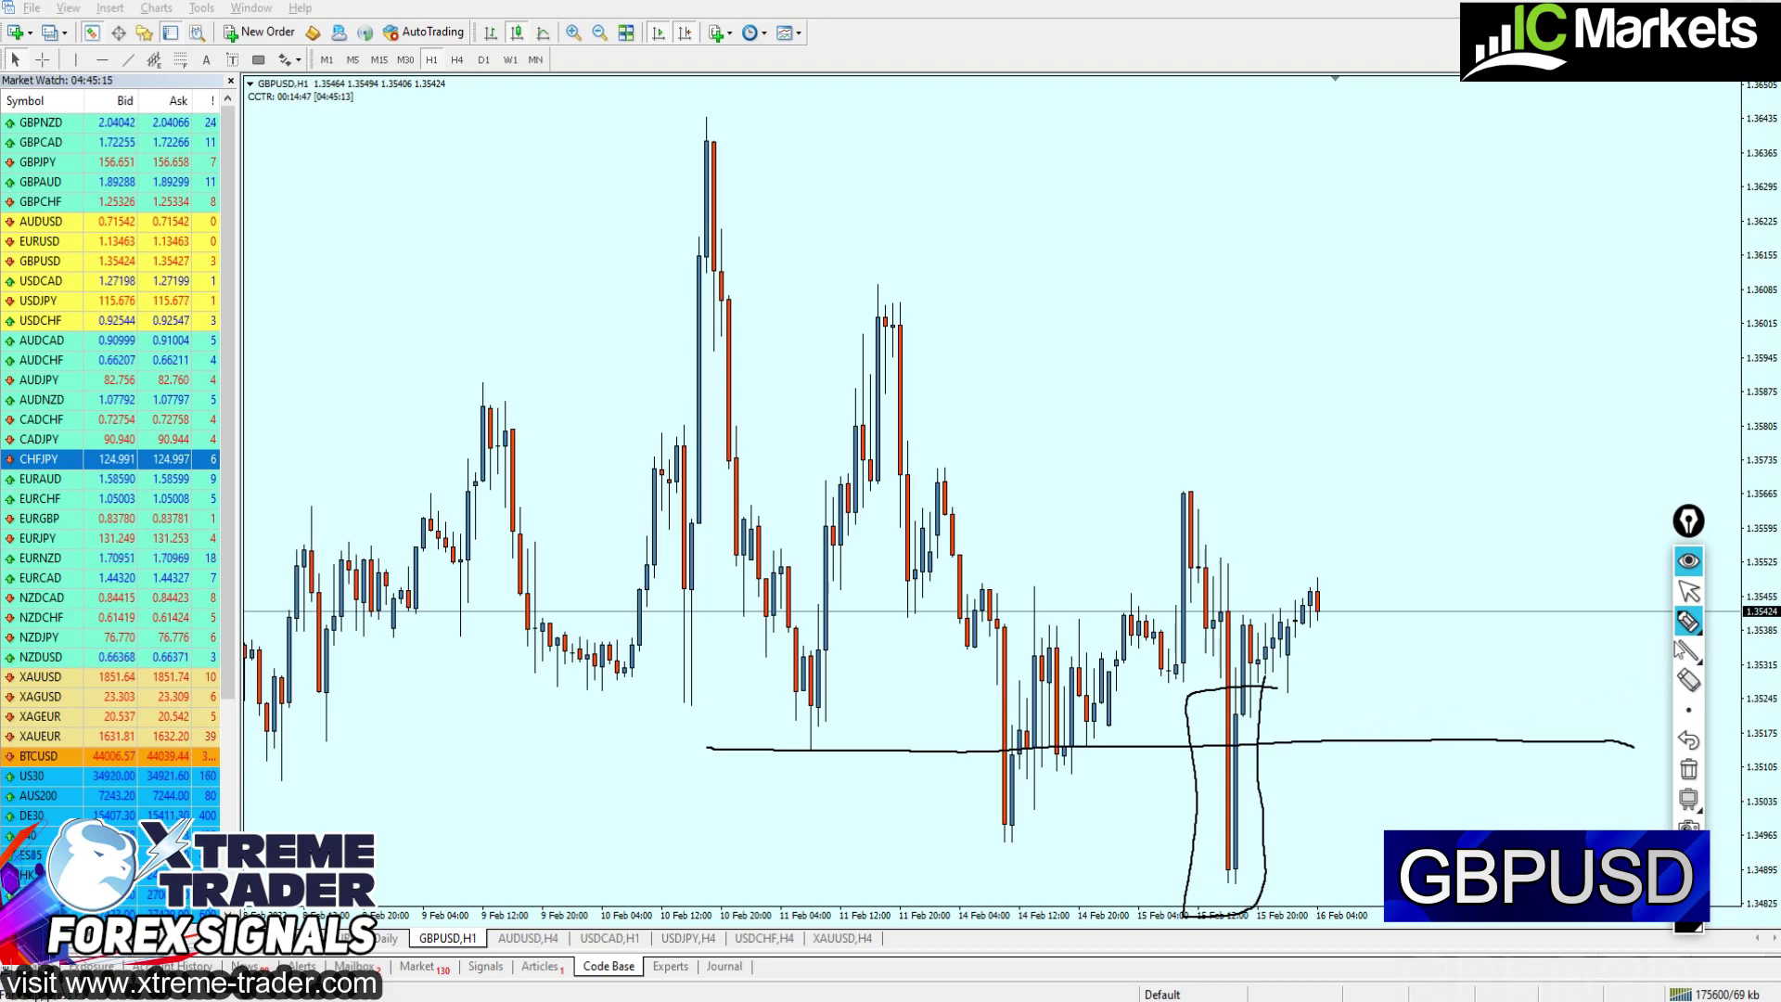
click(1688, 590)
click(1689, 769)
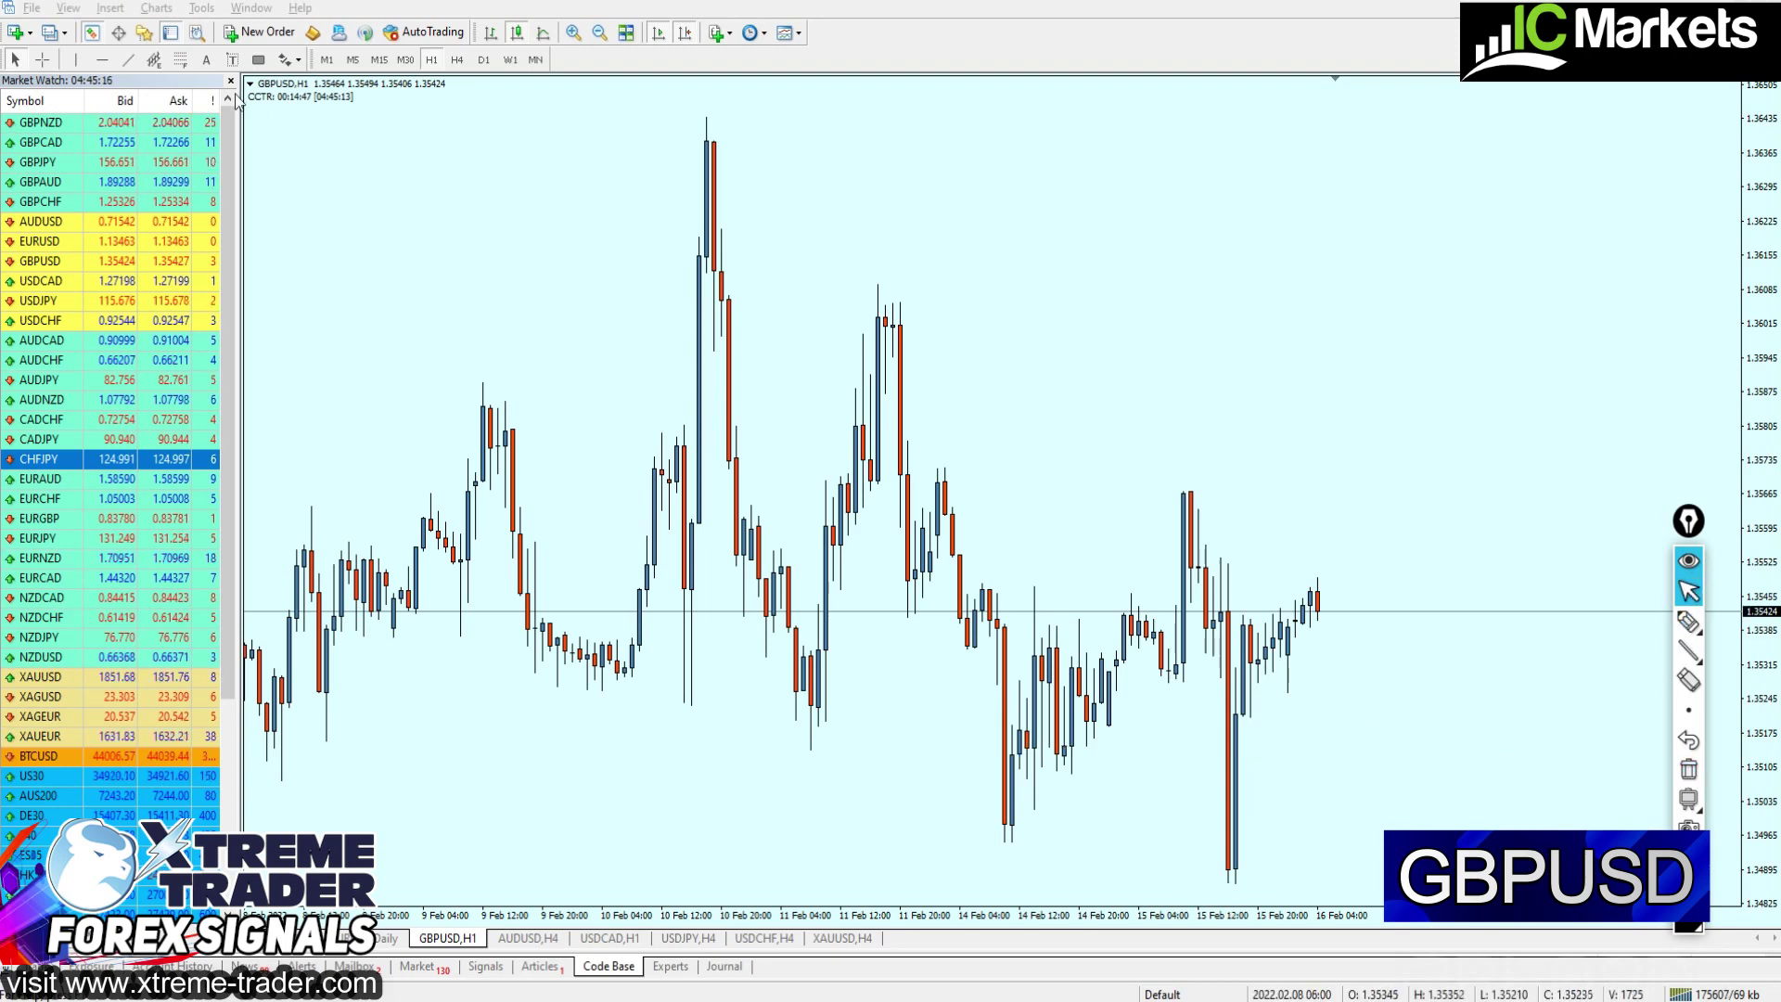
Place a horizontal support line at 1.35203 across the recent H1 lows on GBPUSD
click(102, 59)
click(843, 787)
drag(804, 781, 758, 729)
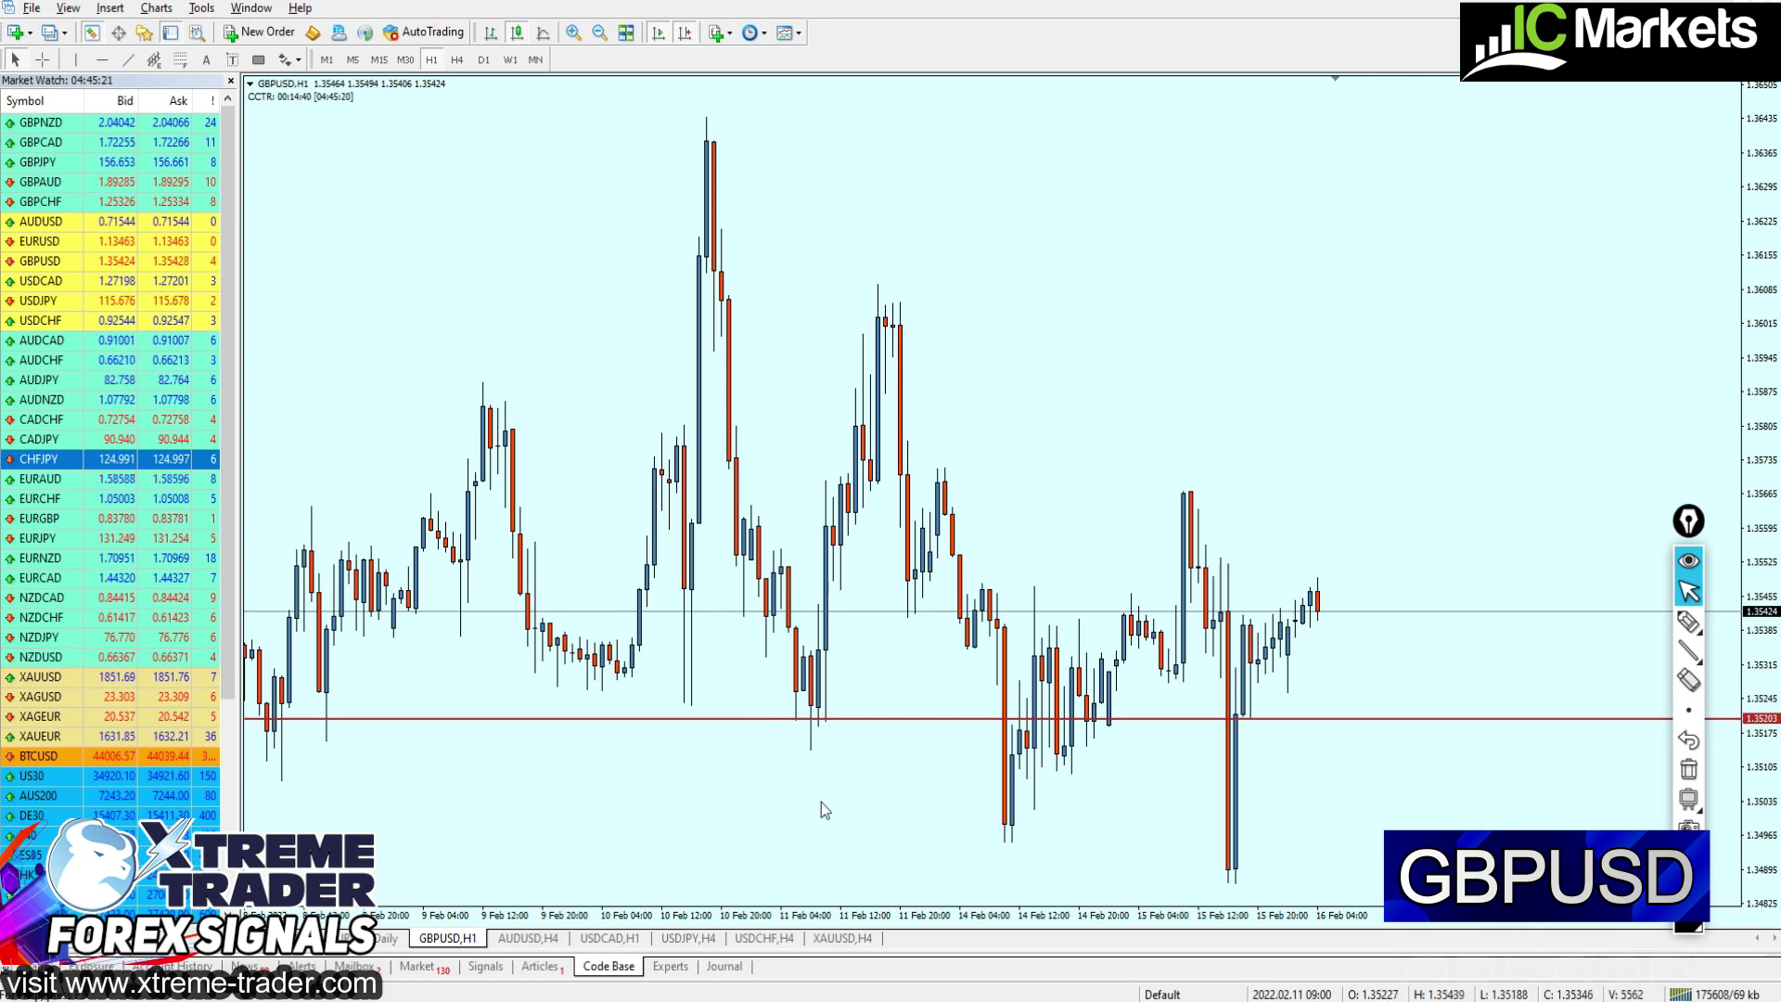
Examine how earlier GBPUSD candles reacted around the 1.35203 support line and how far price dipped below it
key(minus)
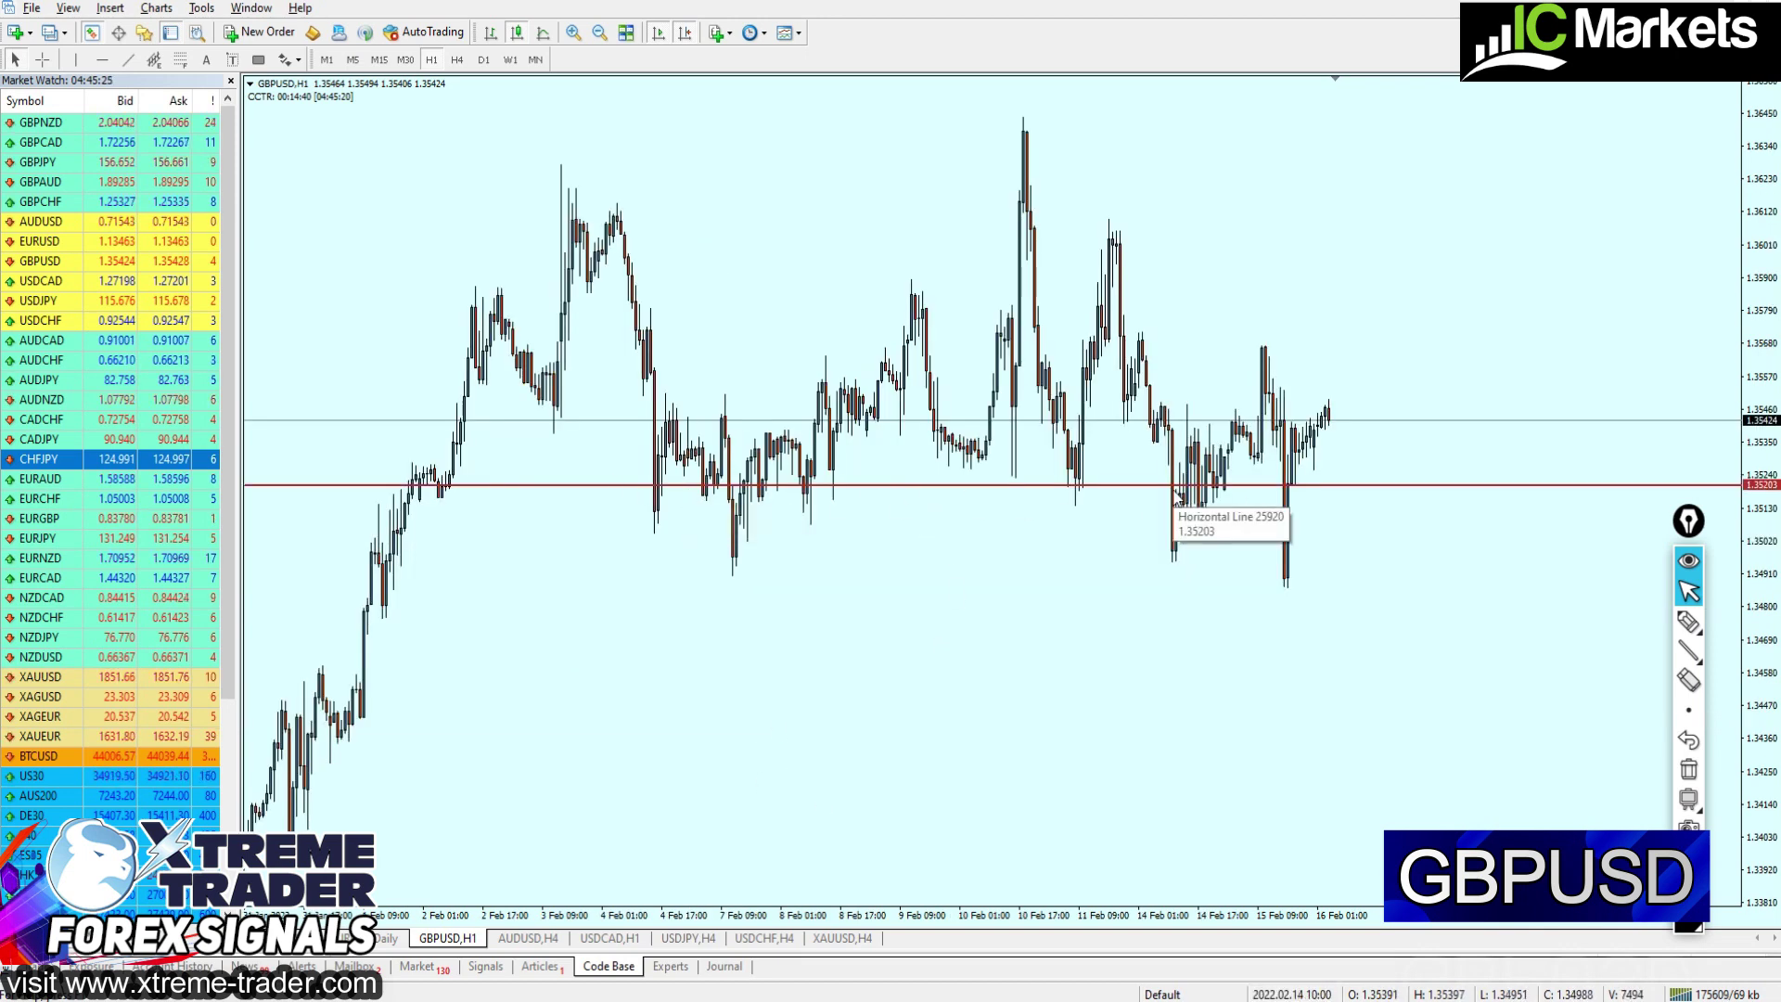
key(plus)
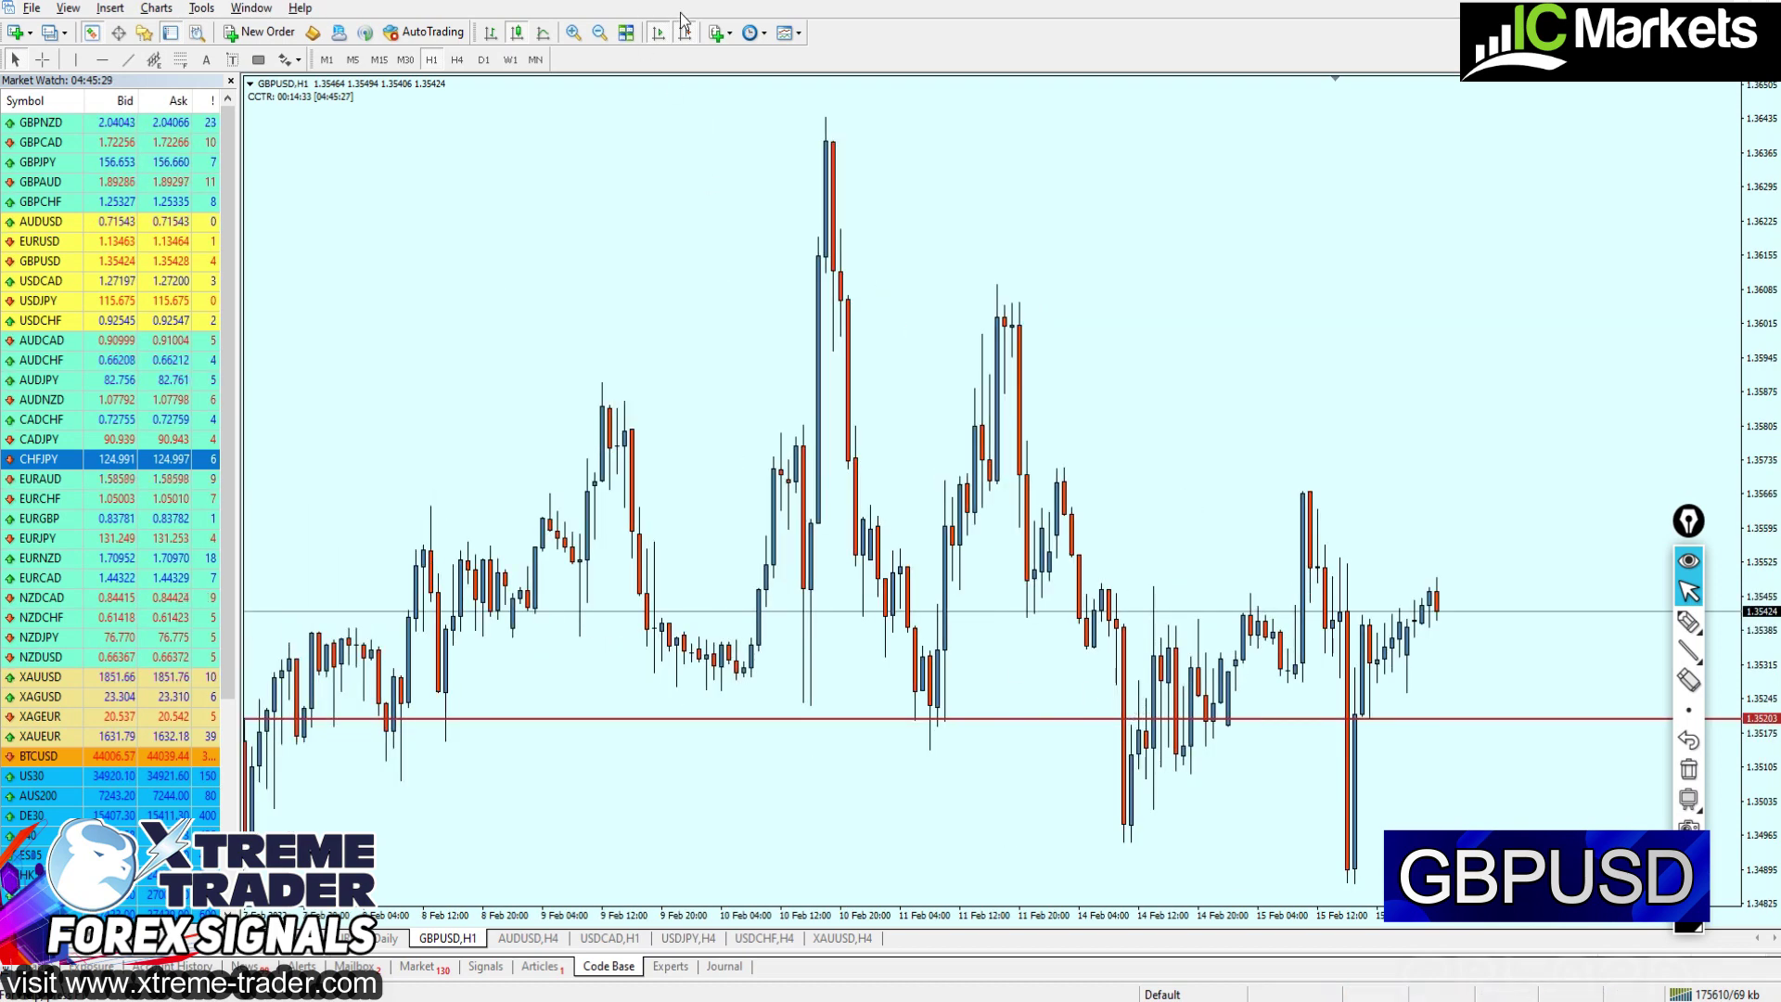
scroll(724, 779, down, 5)
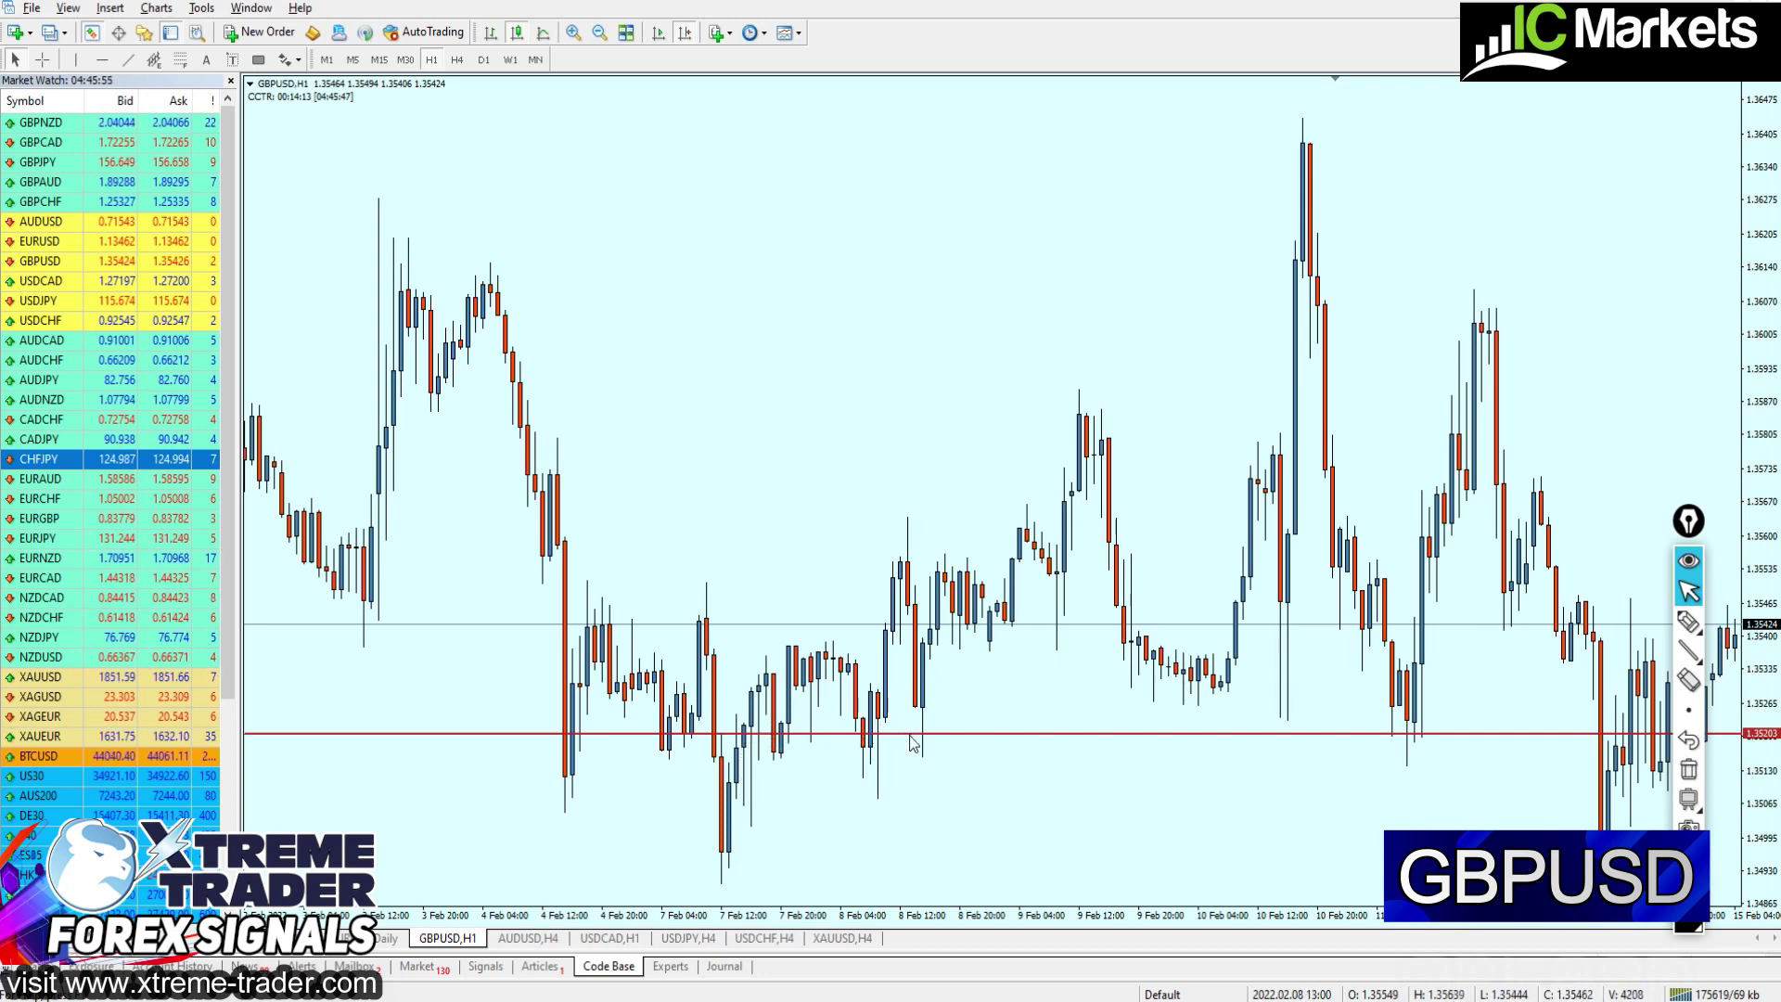
scroll(1442, 750, down, 5)
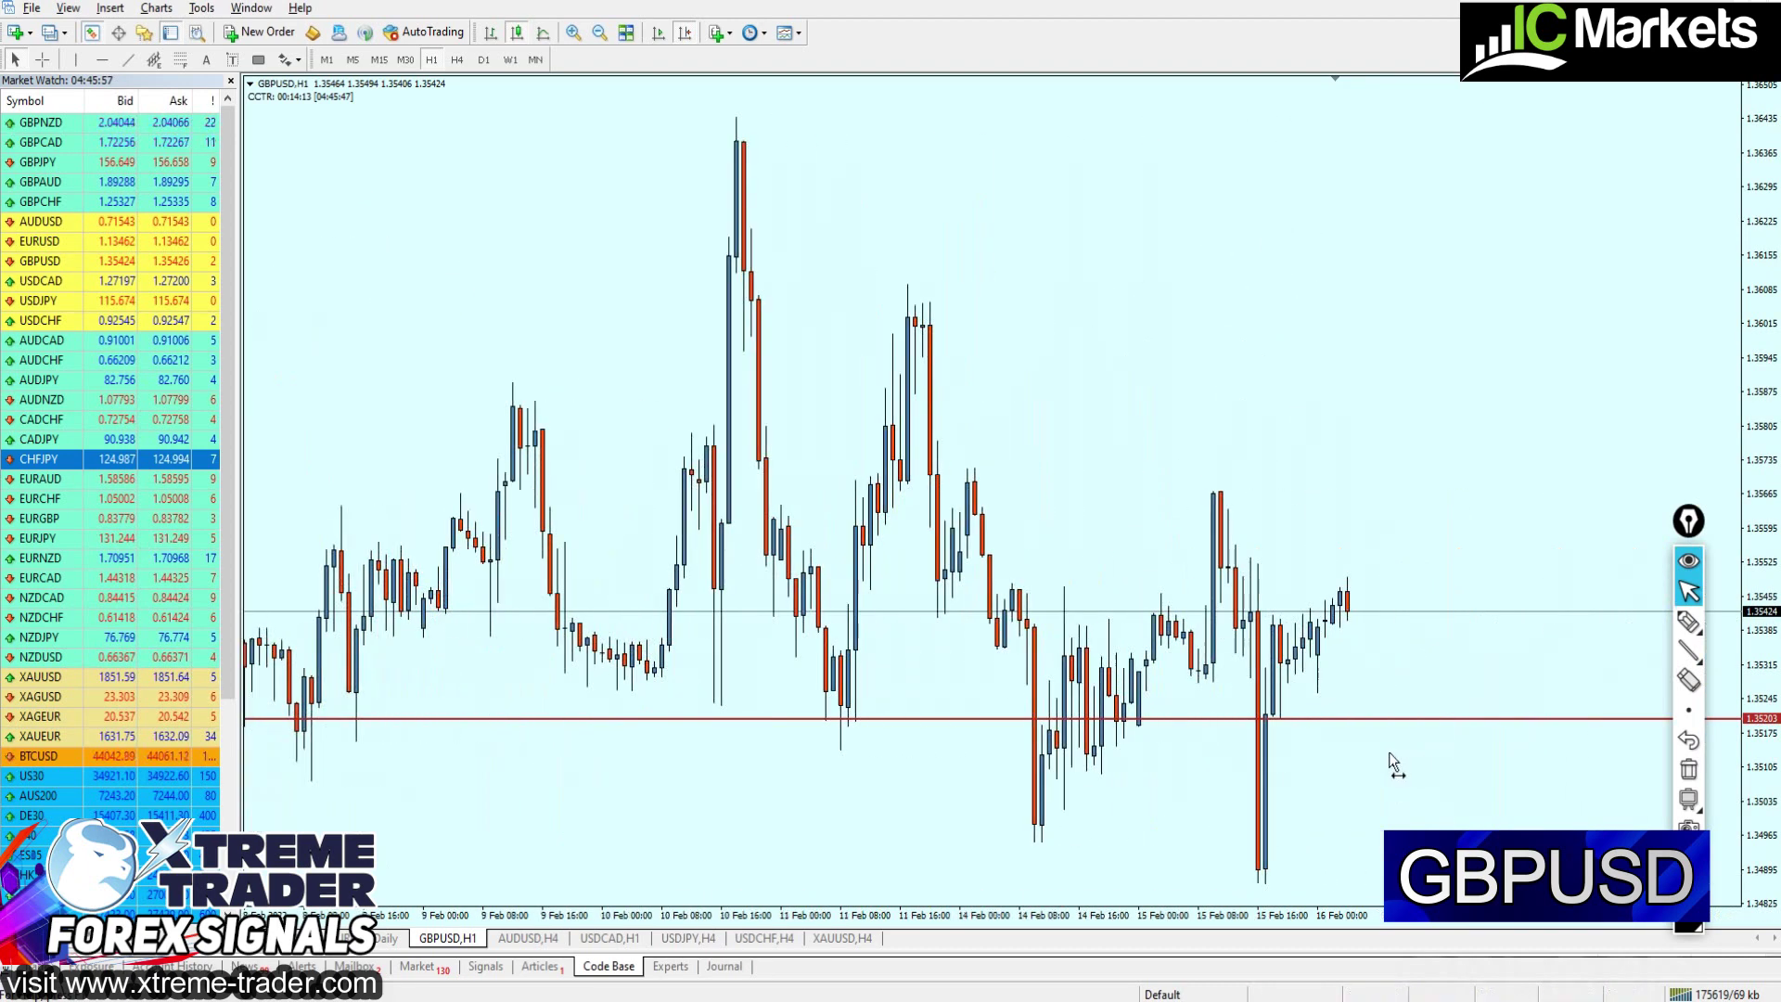
right_click(1389, 751)
click(1156, 763)
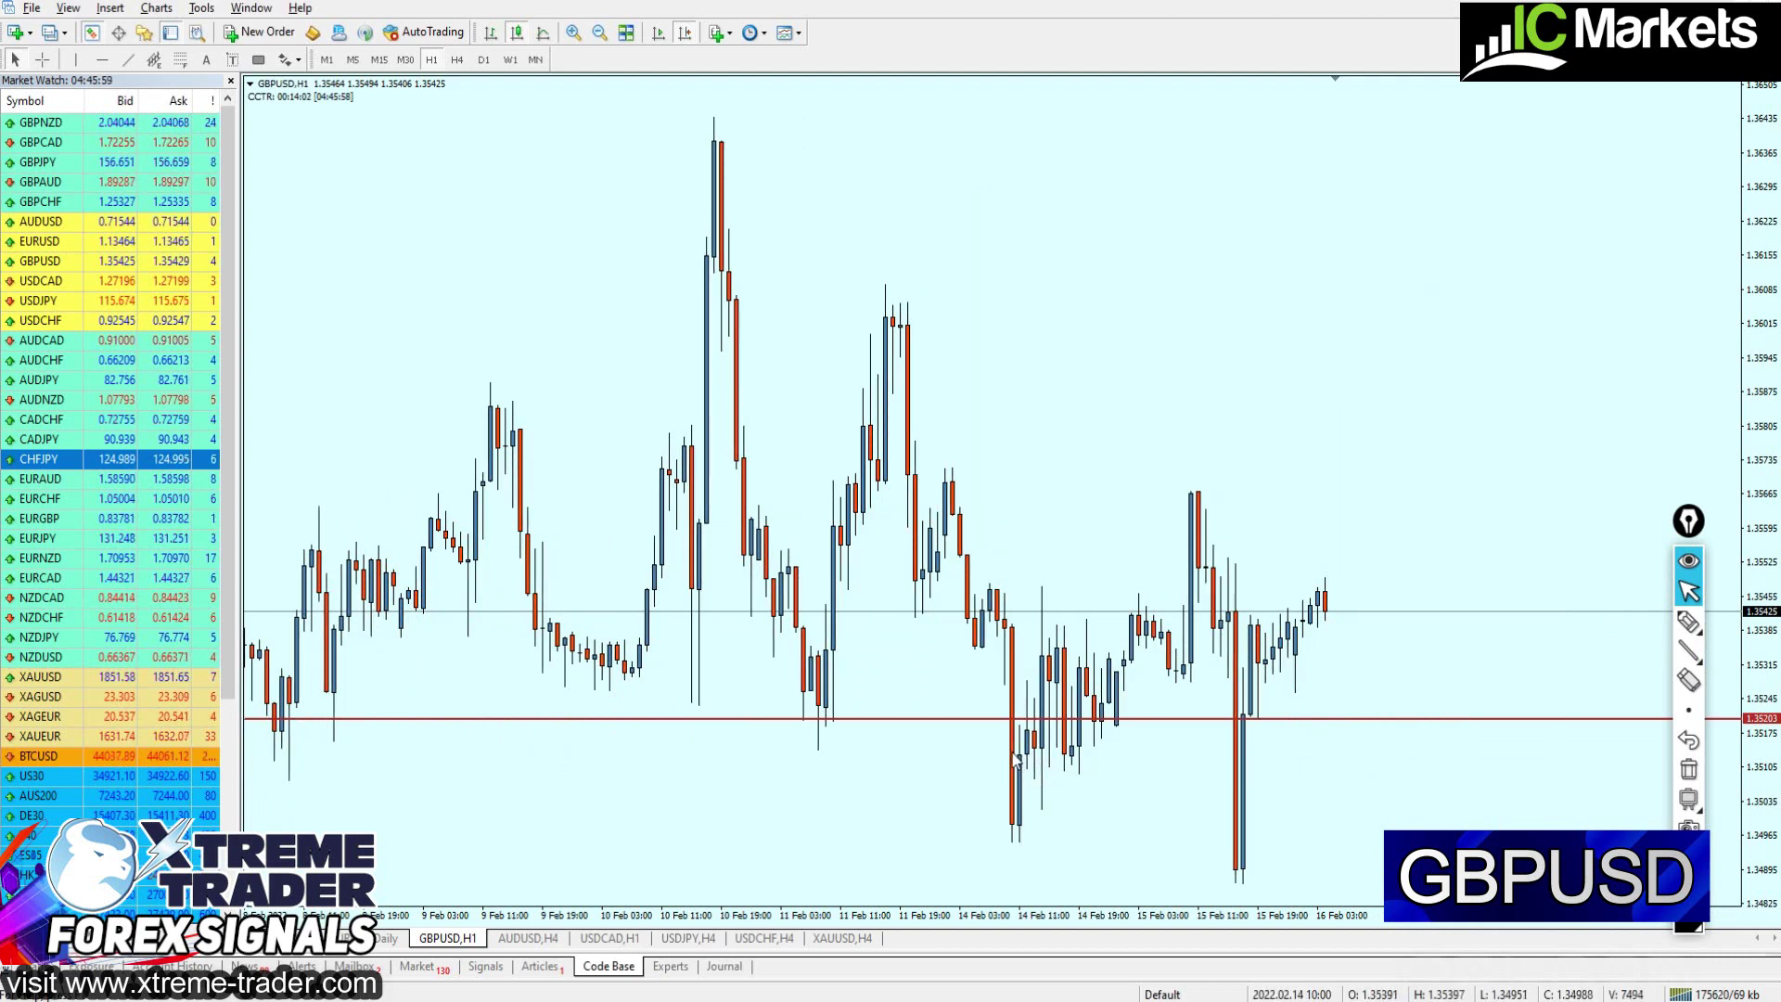
middle_click(1010, 751)
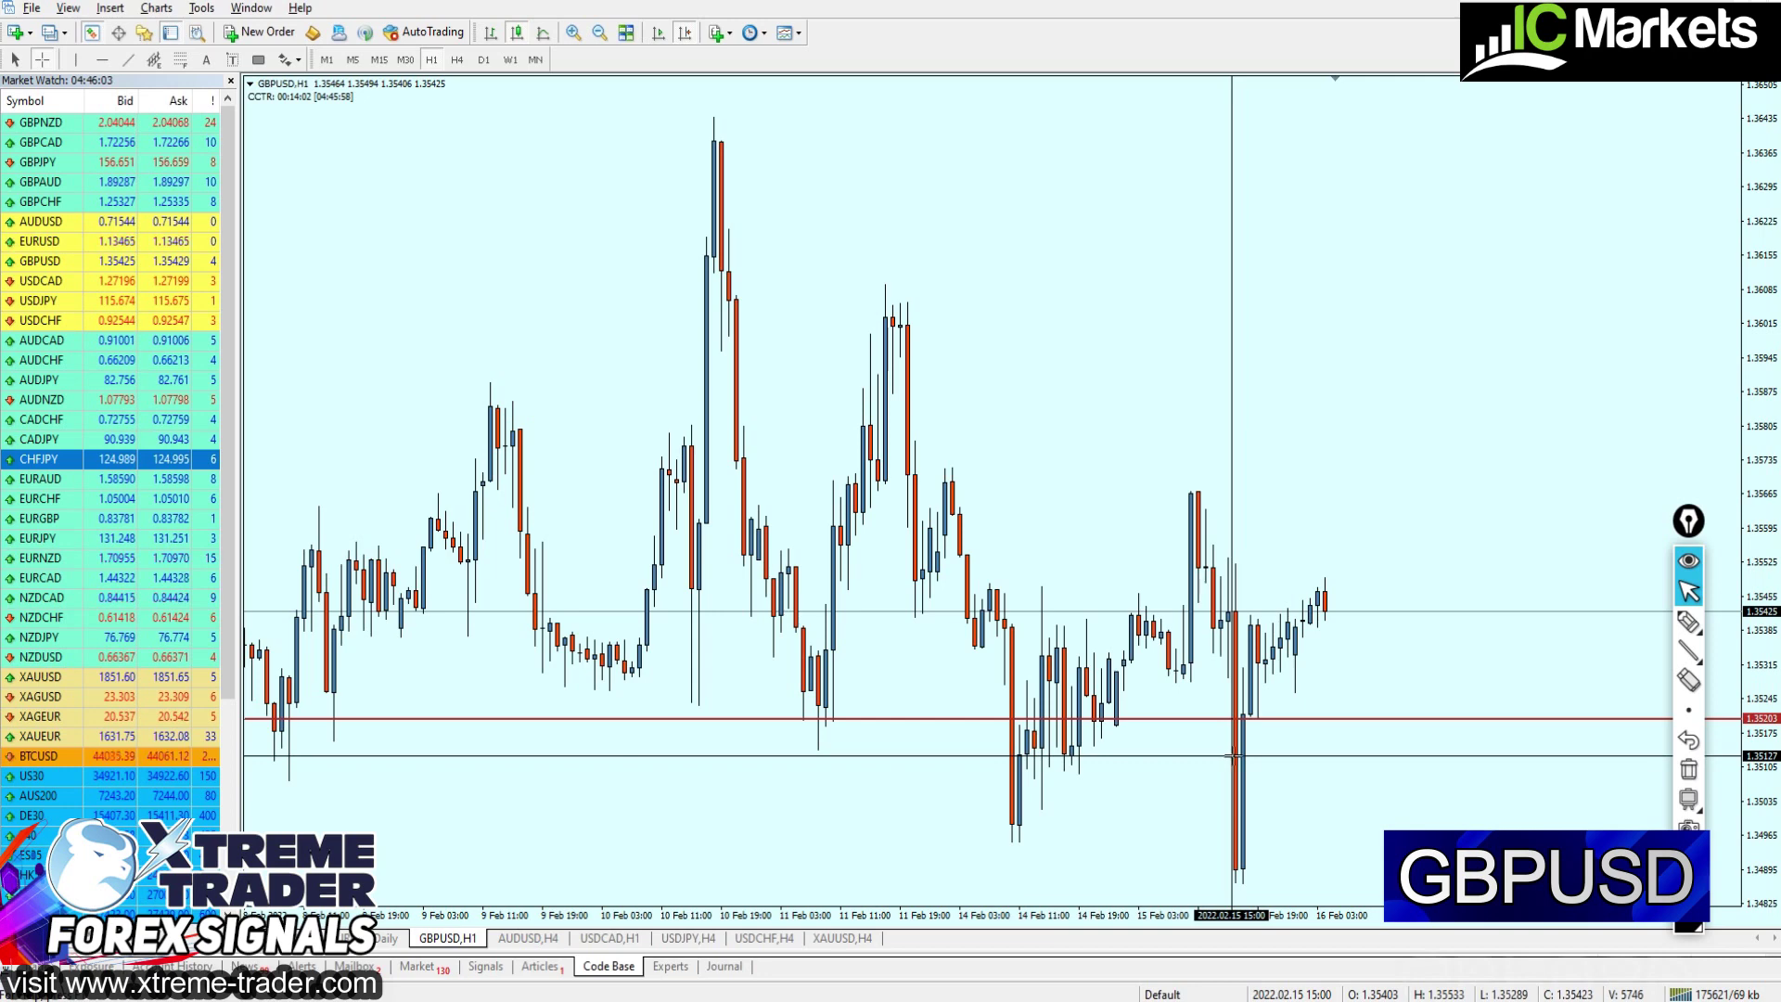
middle_click(997, 744)
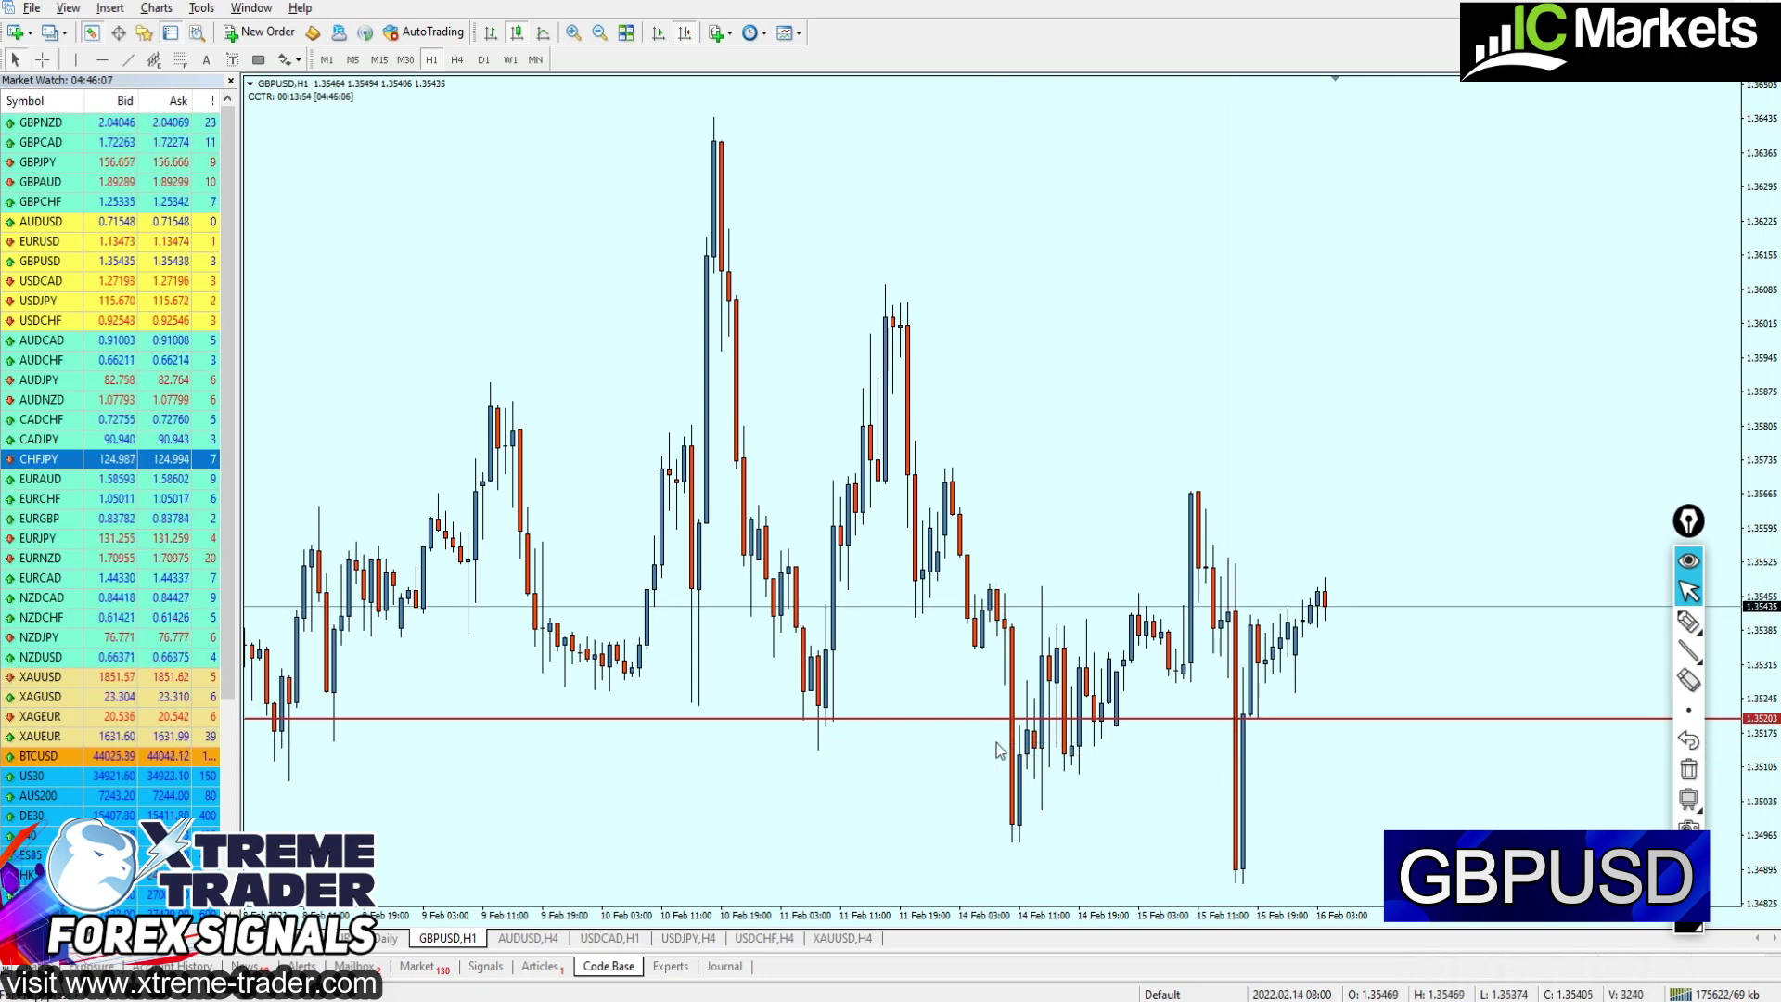
middle_click(1006, 695)
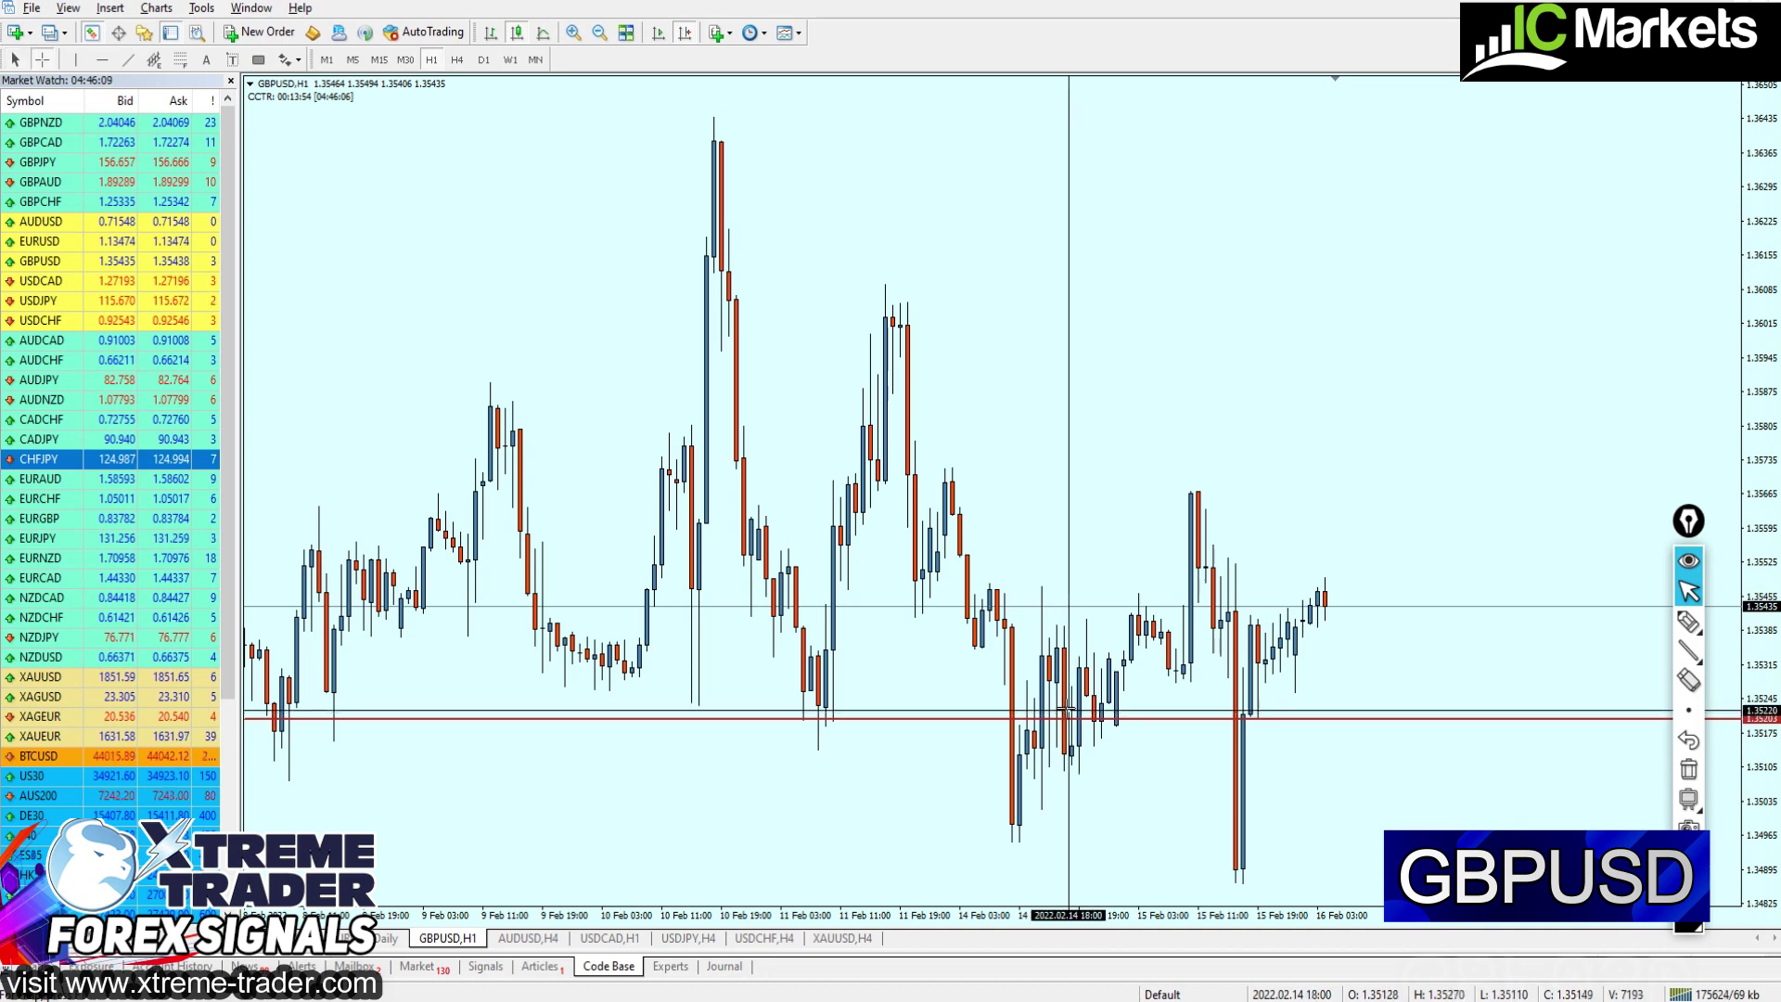
middle_click(1018, 694)
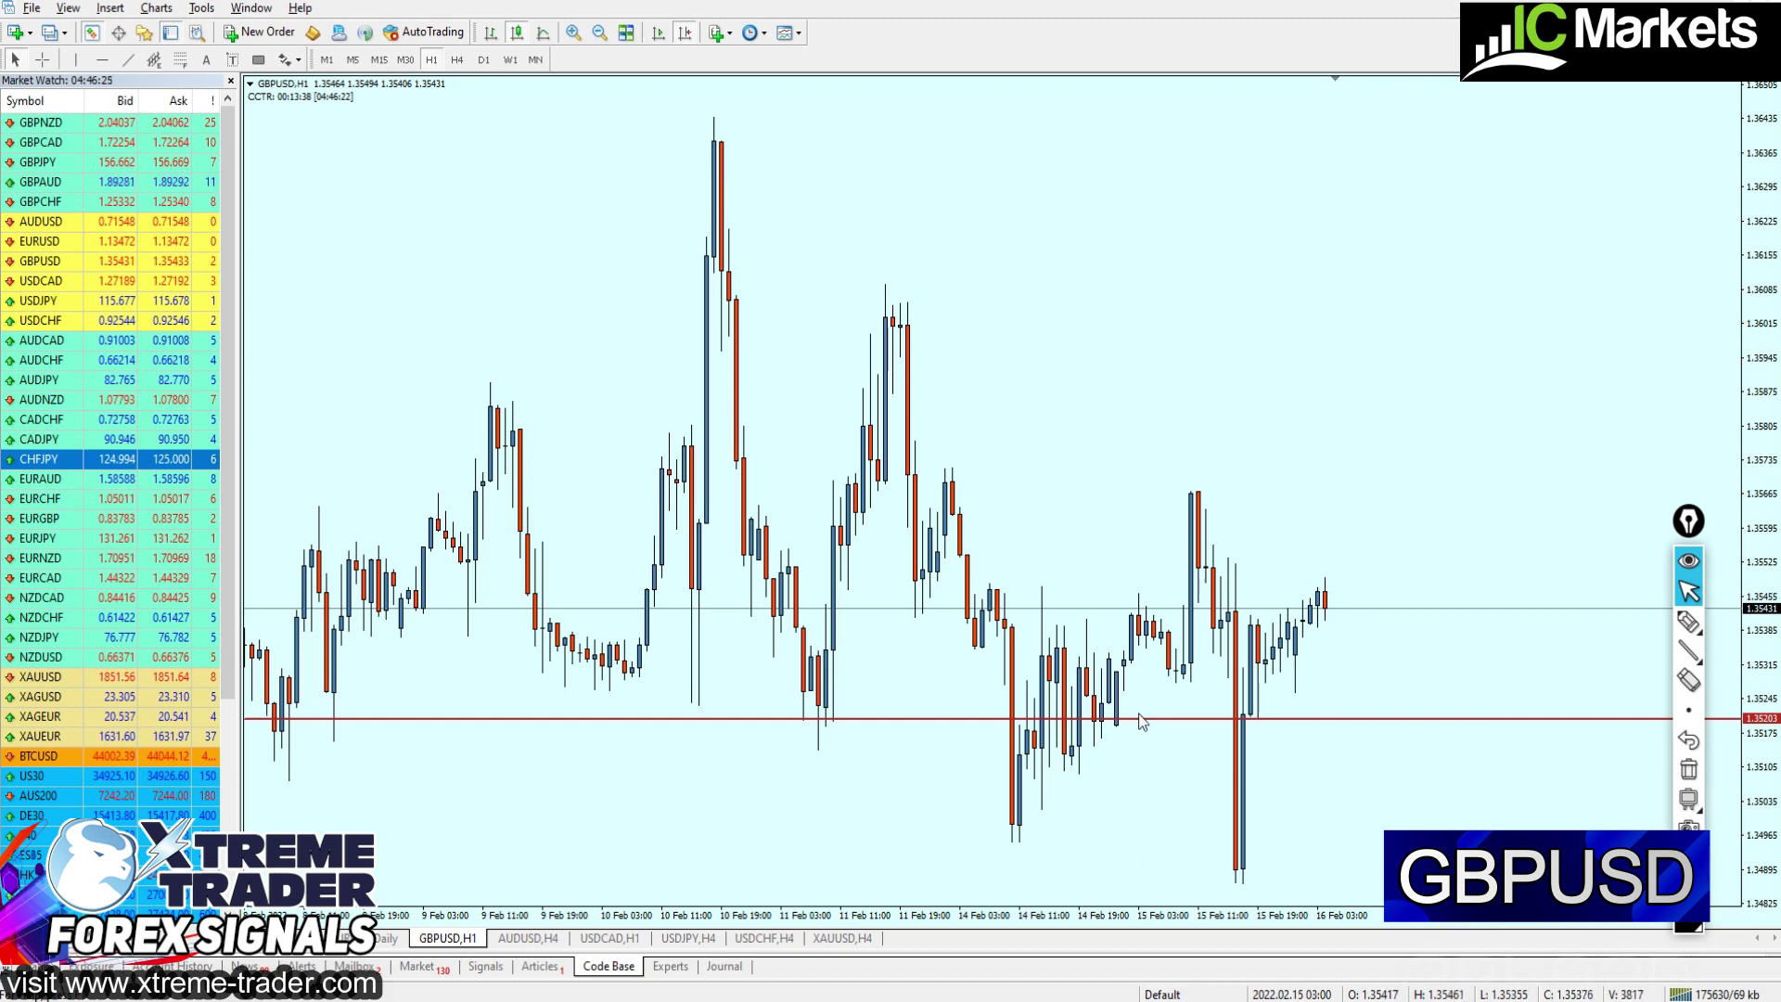
Sketch an arrow from the current price down to the support line and erase the sketch
click(1688, 621)
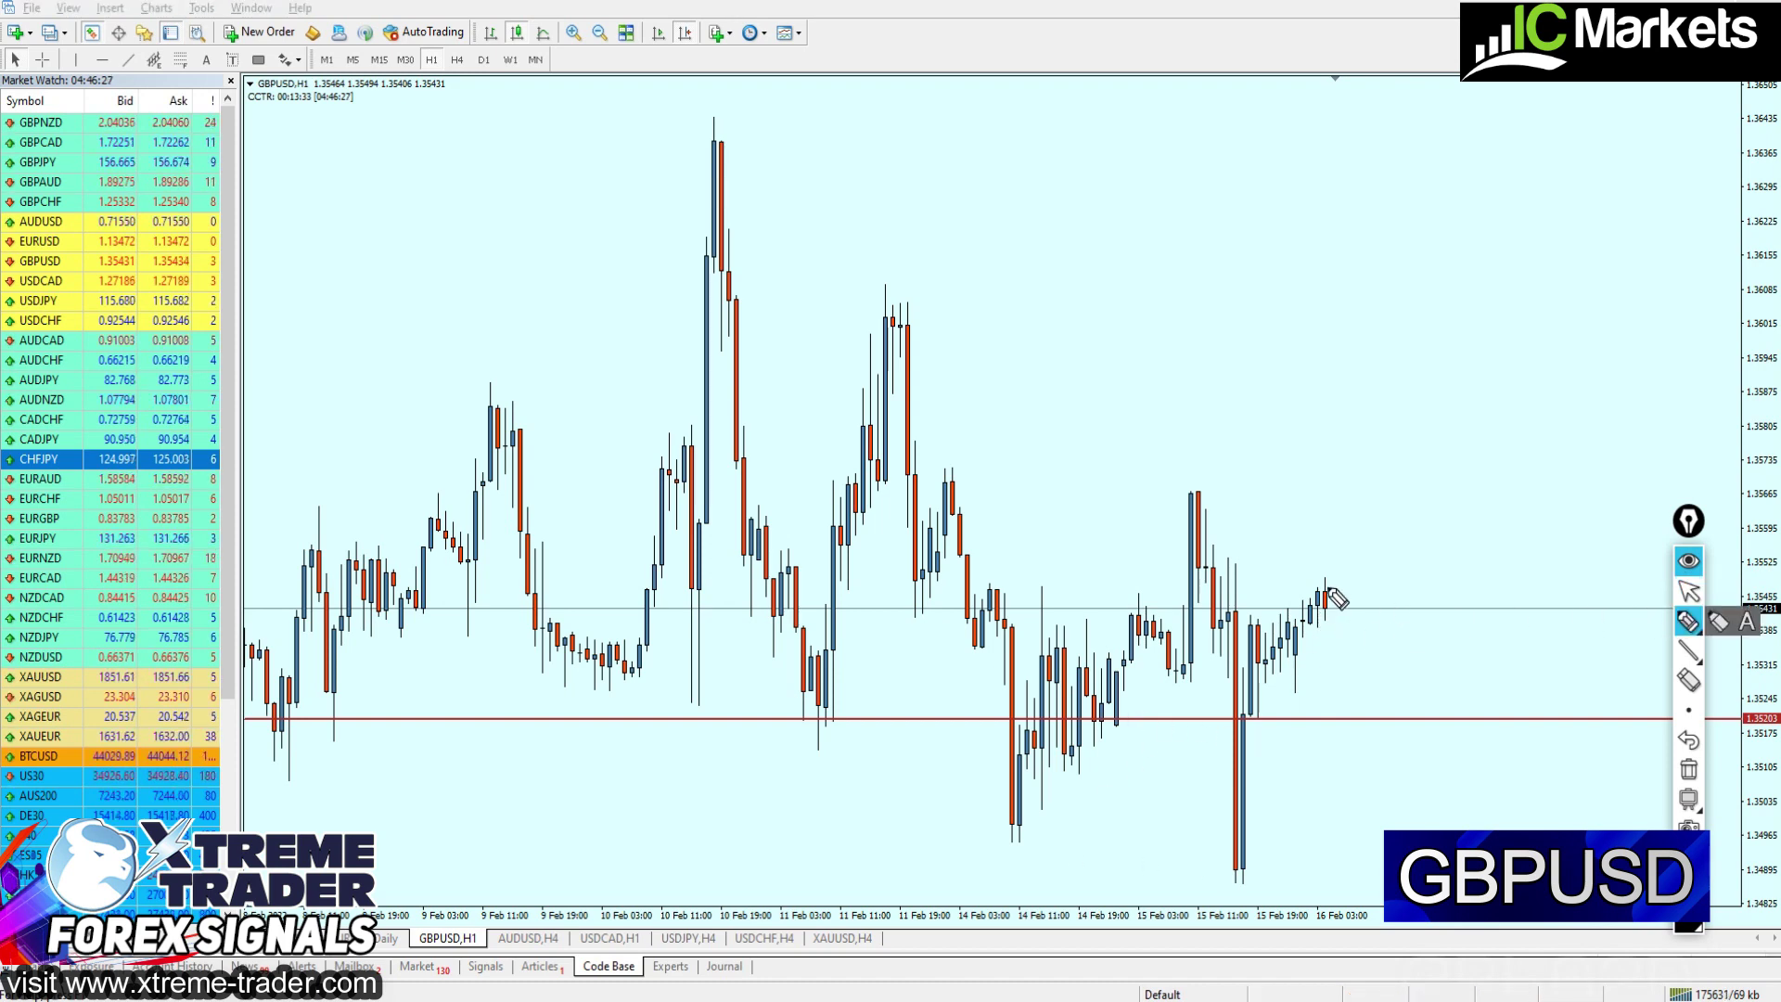
drag(1329, 591, 1388, 709)
click(1688, 590)
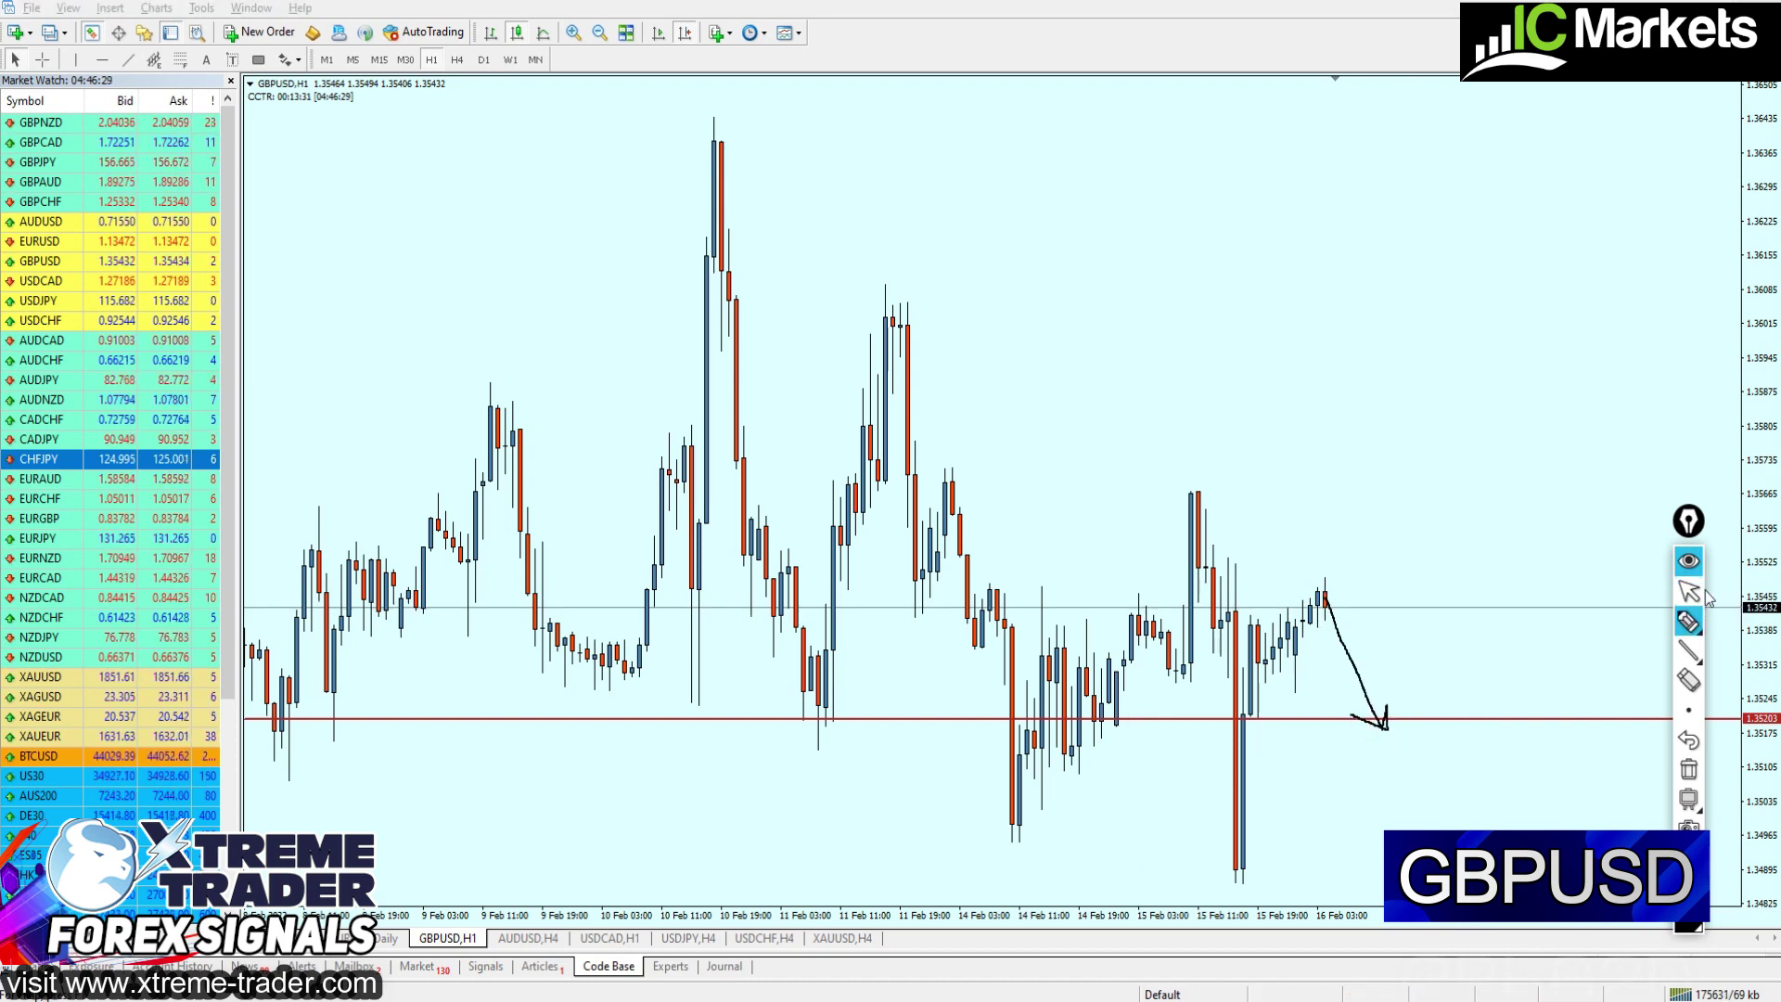
click(1688, 769)
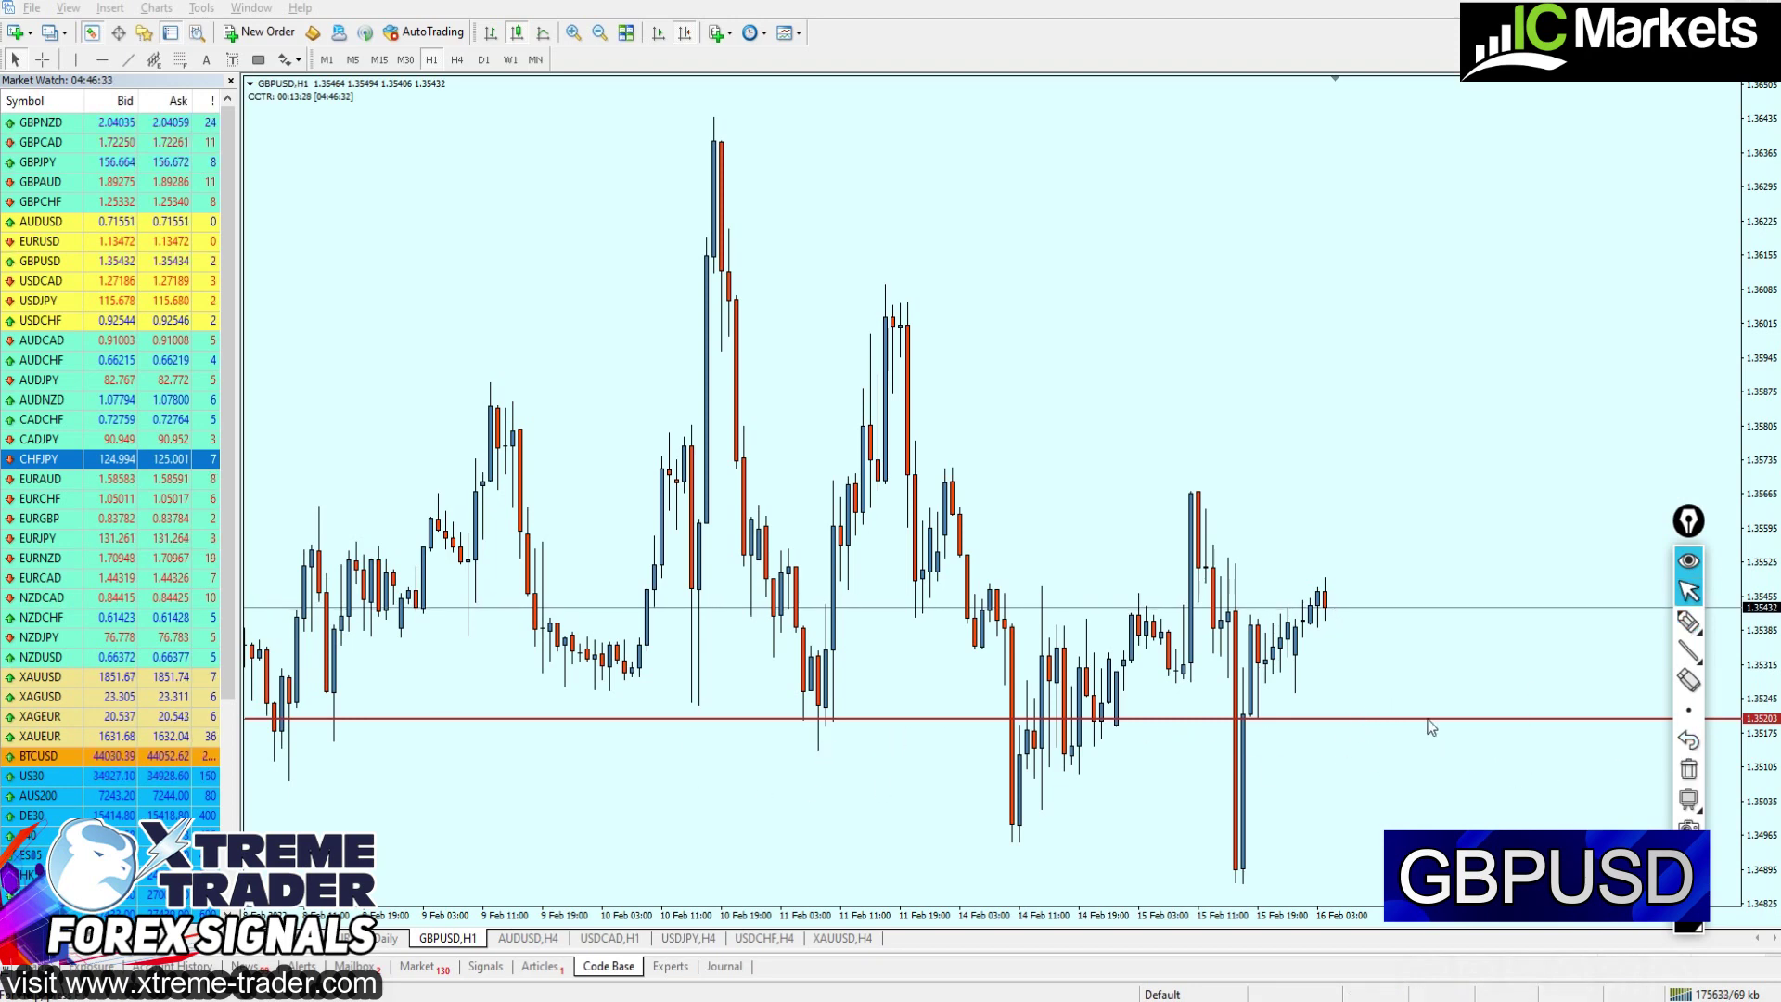
Add a "BUY 1.35203" text label and position it just below the support line, past the latest candles
middle_click(1375, 718)
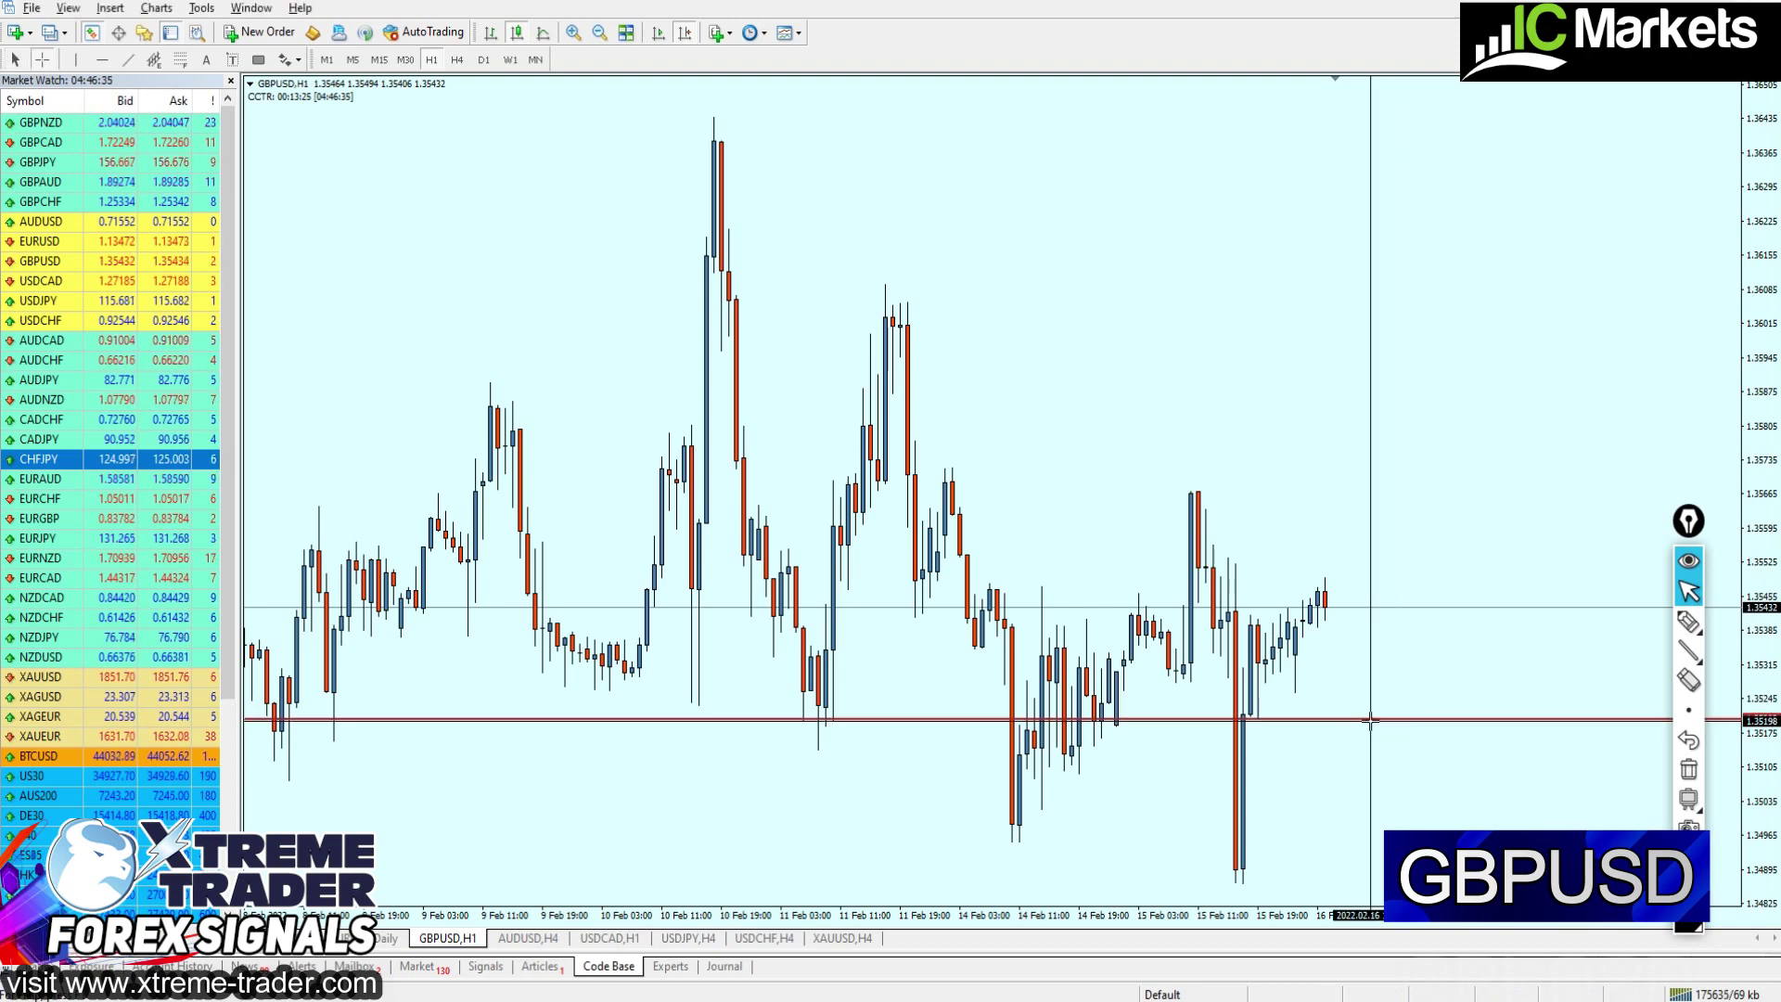
drag(1344, 611, 1391, 721)
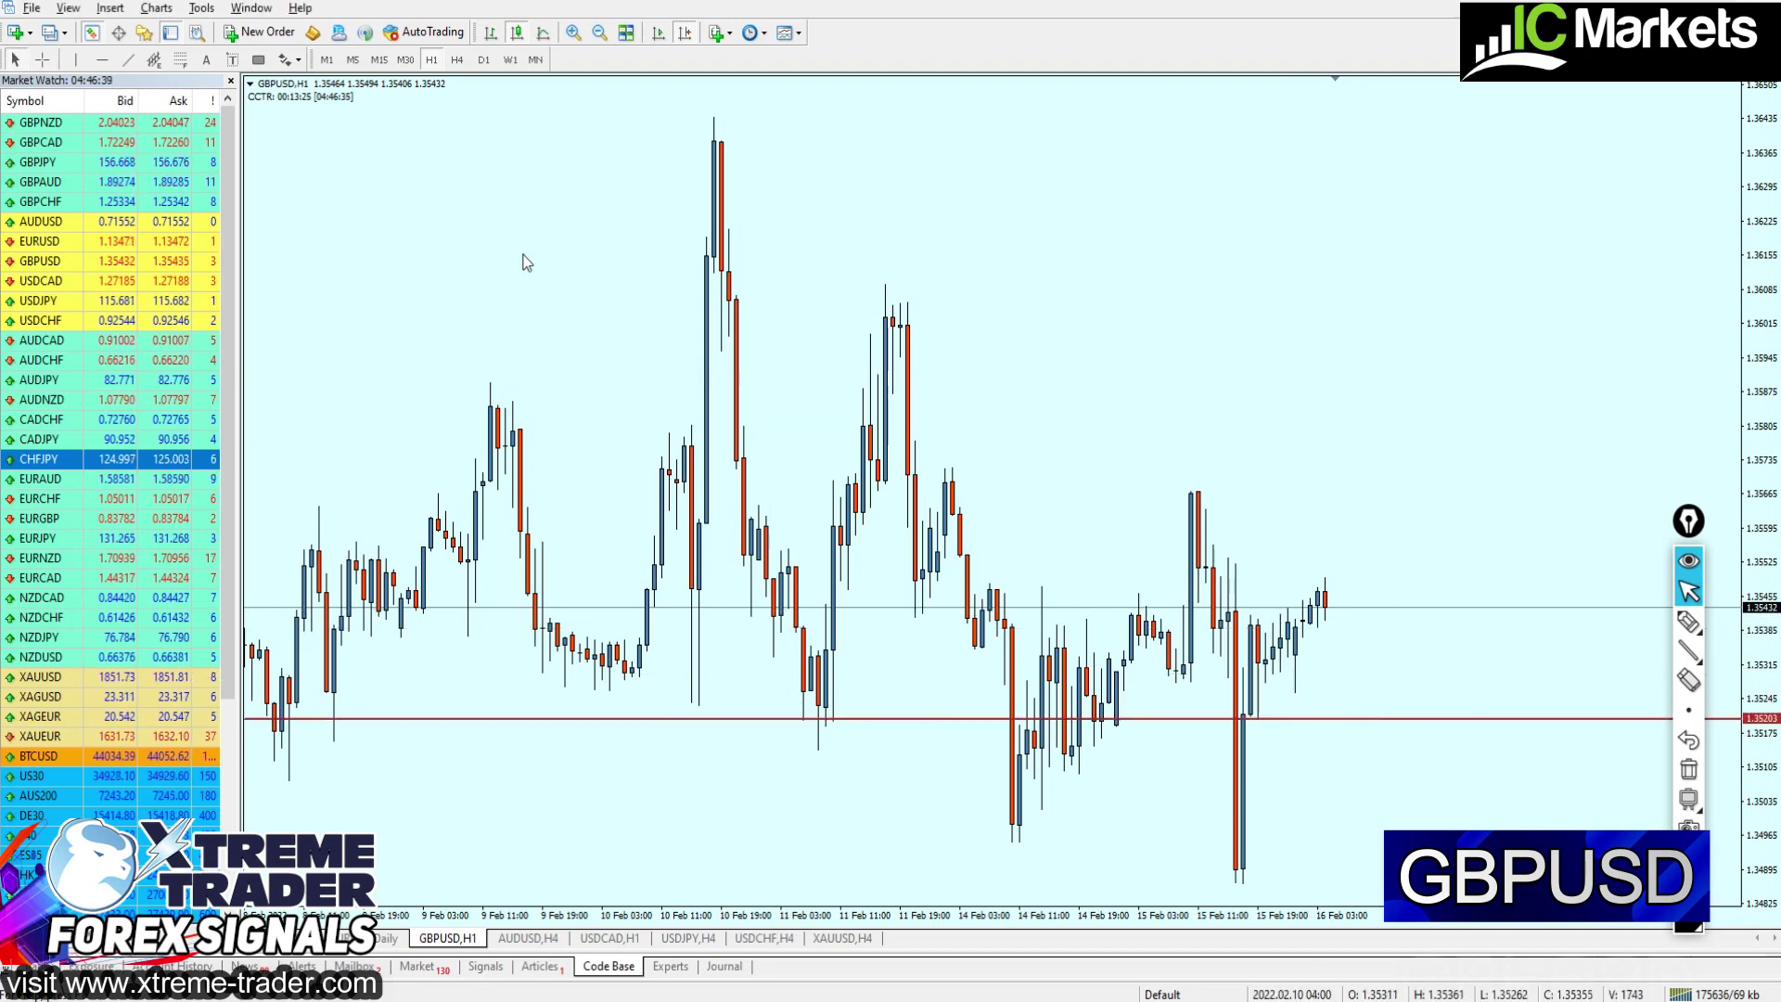
click(206, 59)
click(1384, 746)
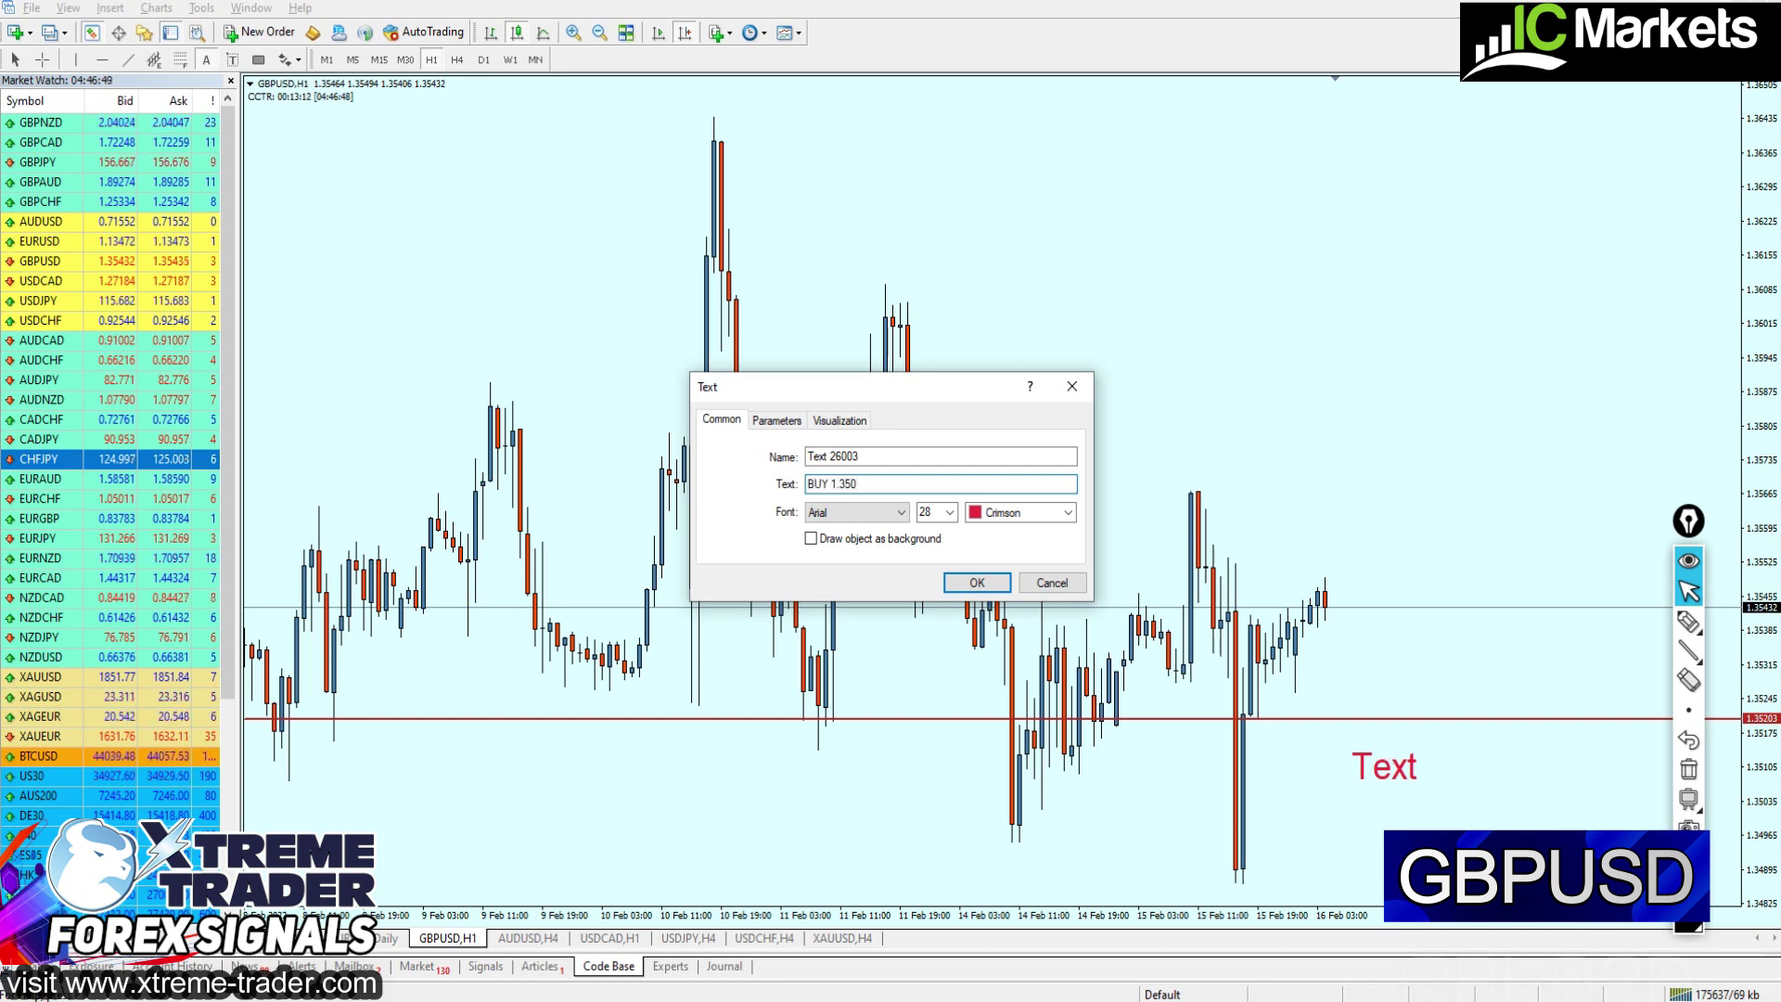
key(Return)
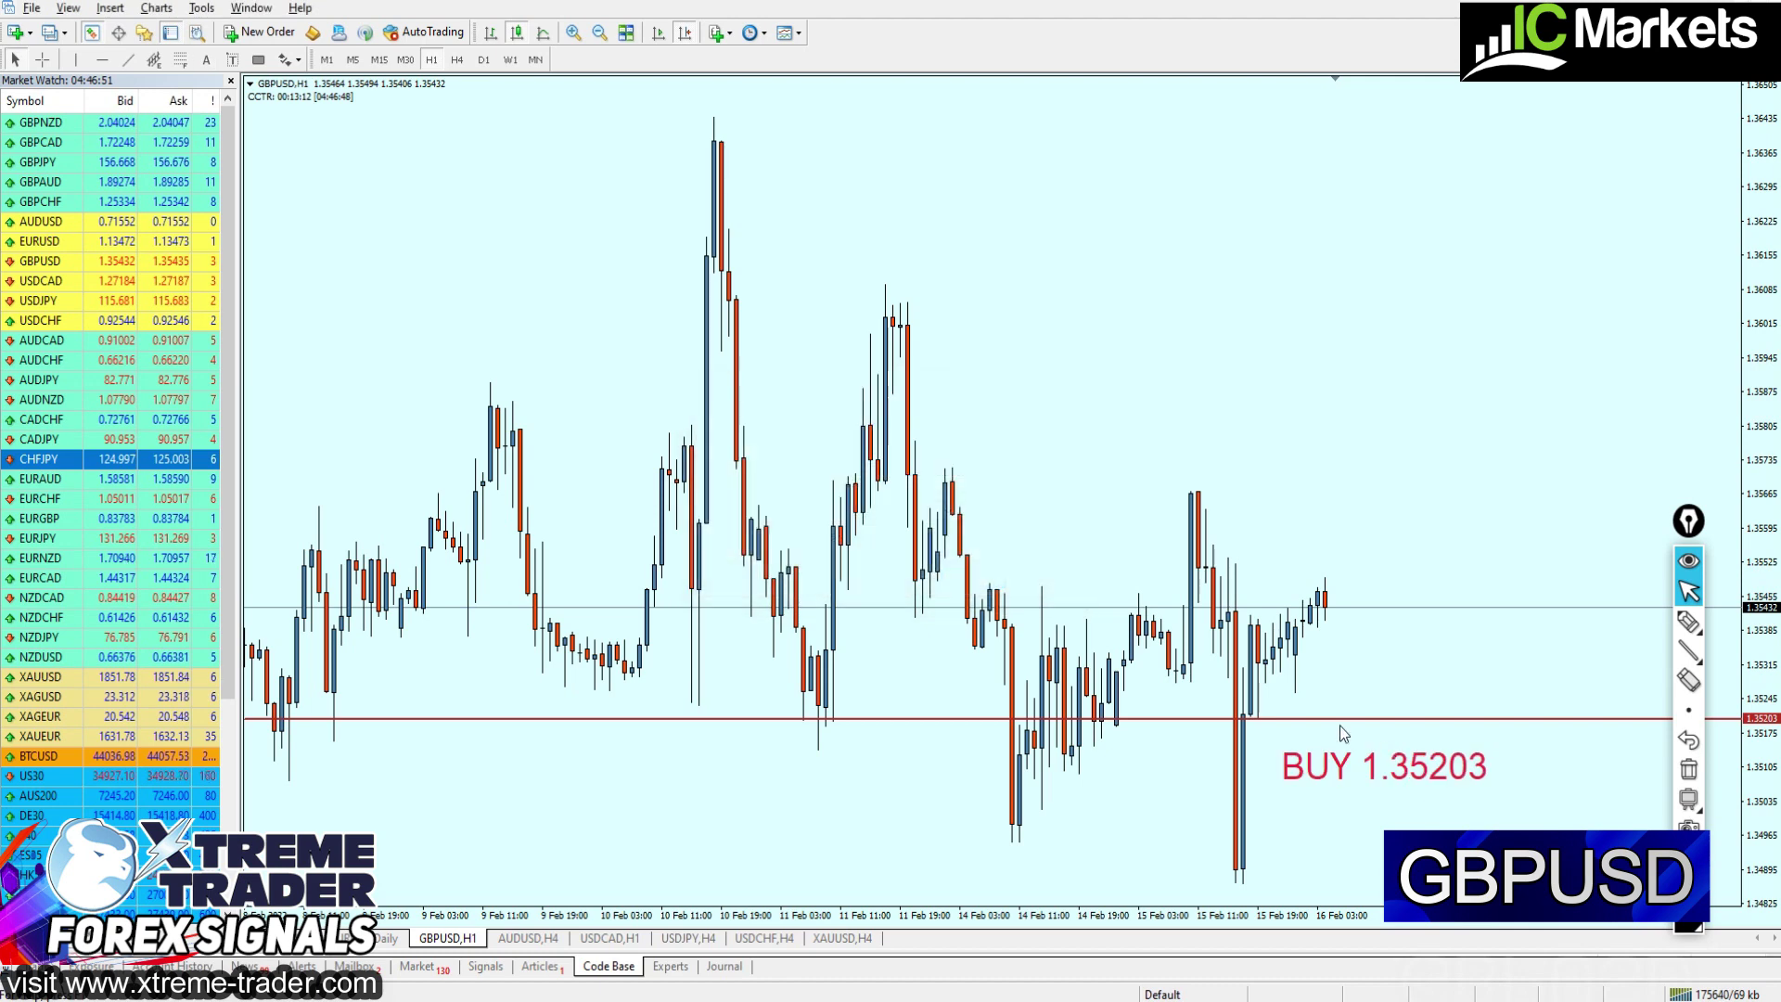
drag(1356, 790, 1418, 759)
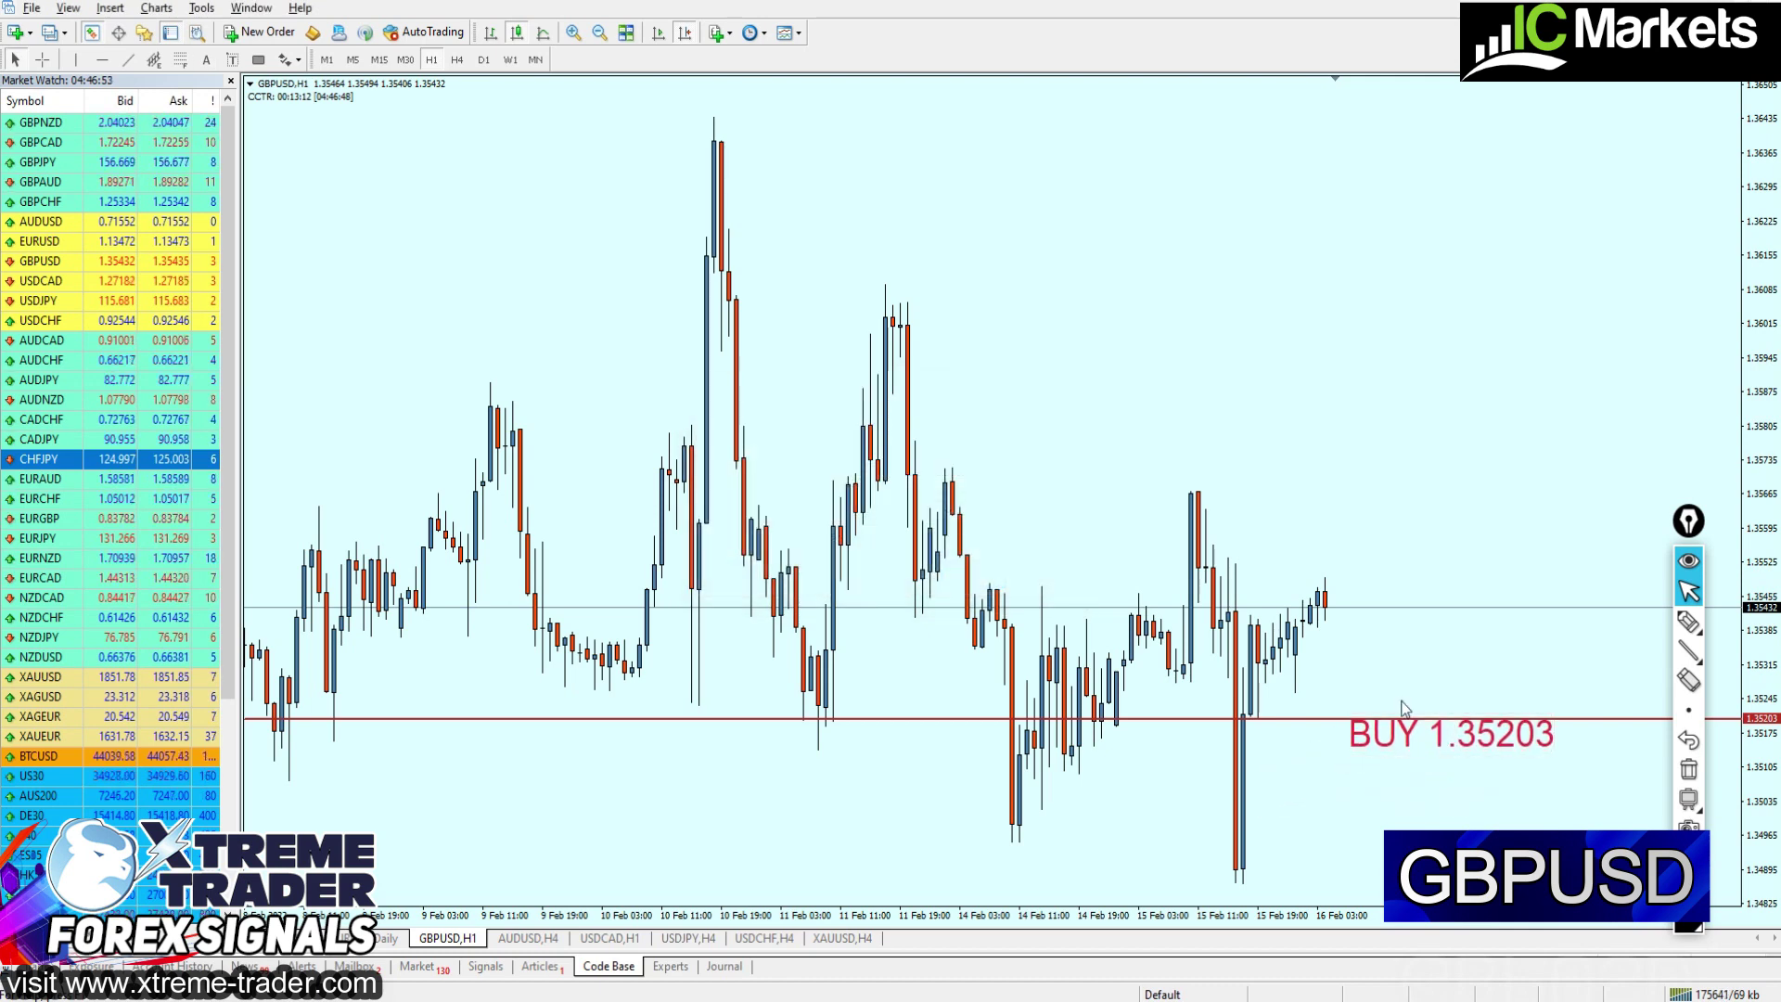
Copy the support line as a target line, set it at 1.36092 on the H4 chart, and measure the distance between the two lines
drag(1083, 729, 1055, 142)
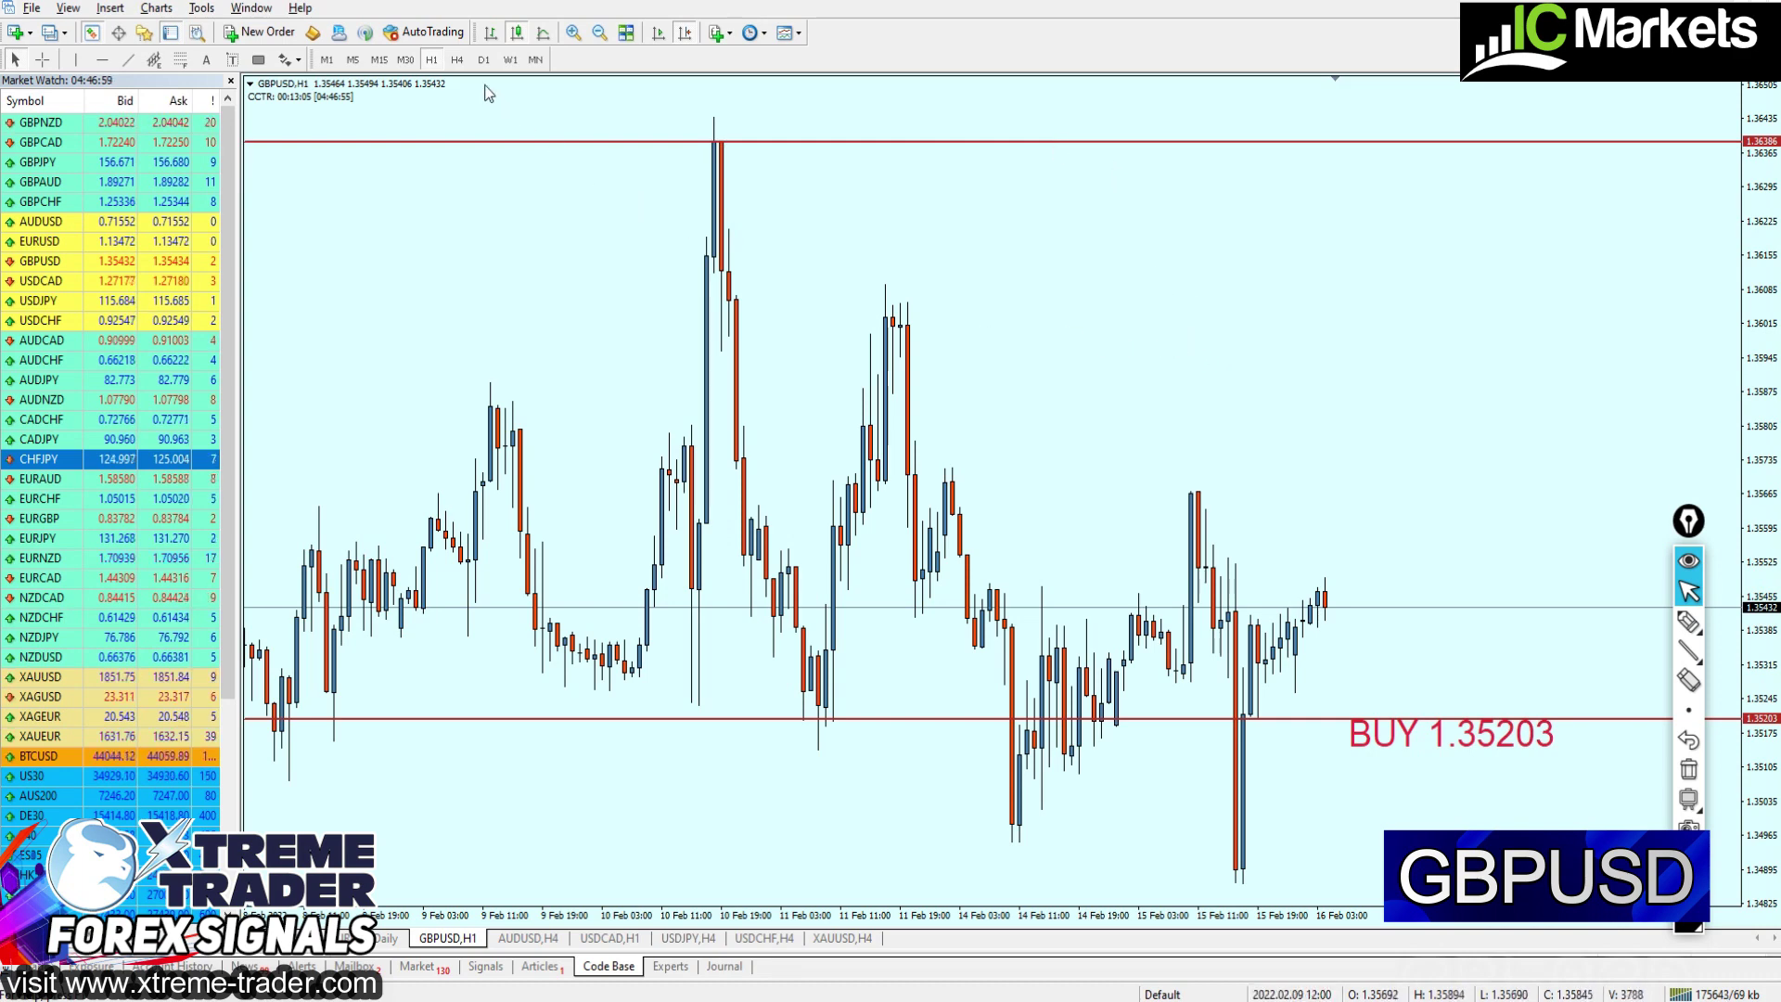
click(457, 60)
middle_click(1423, 568)
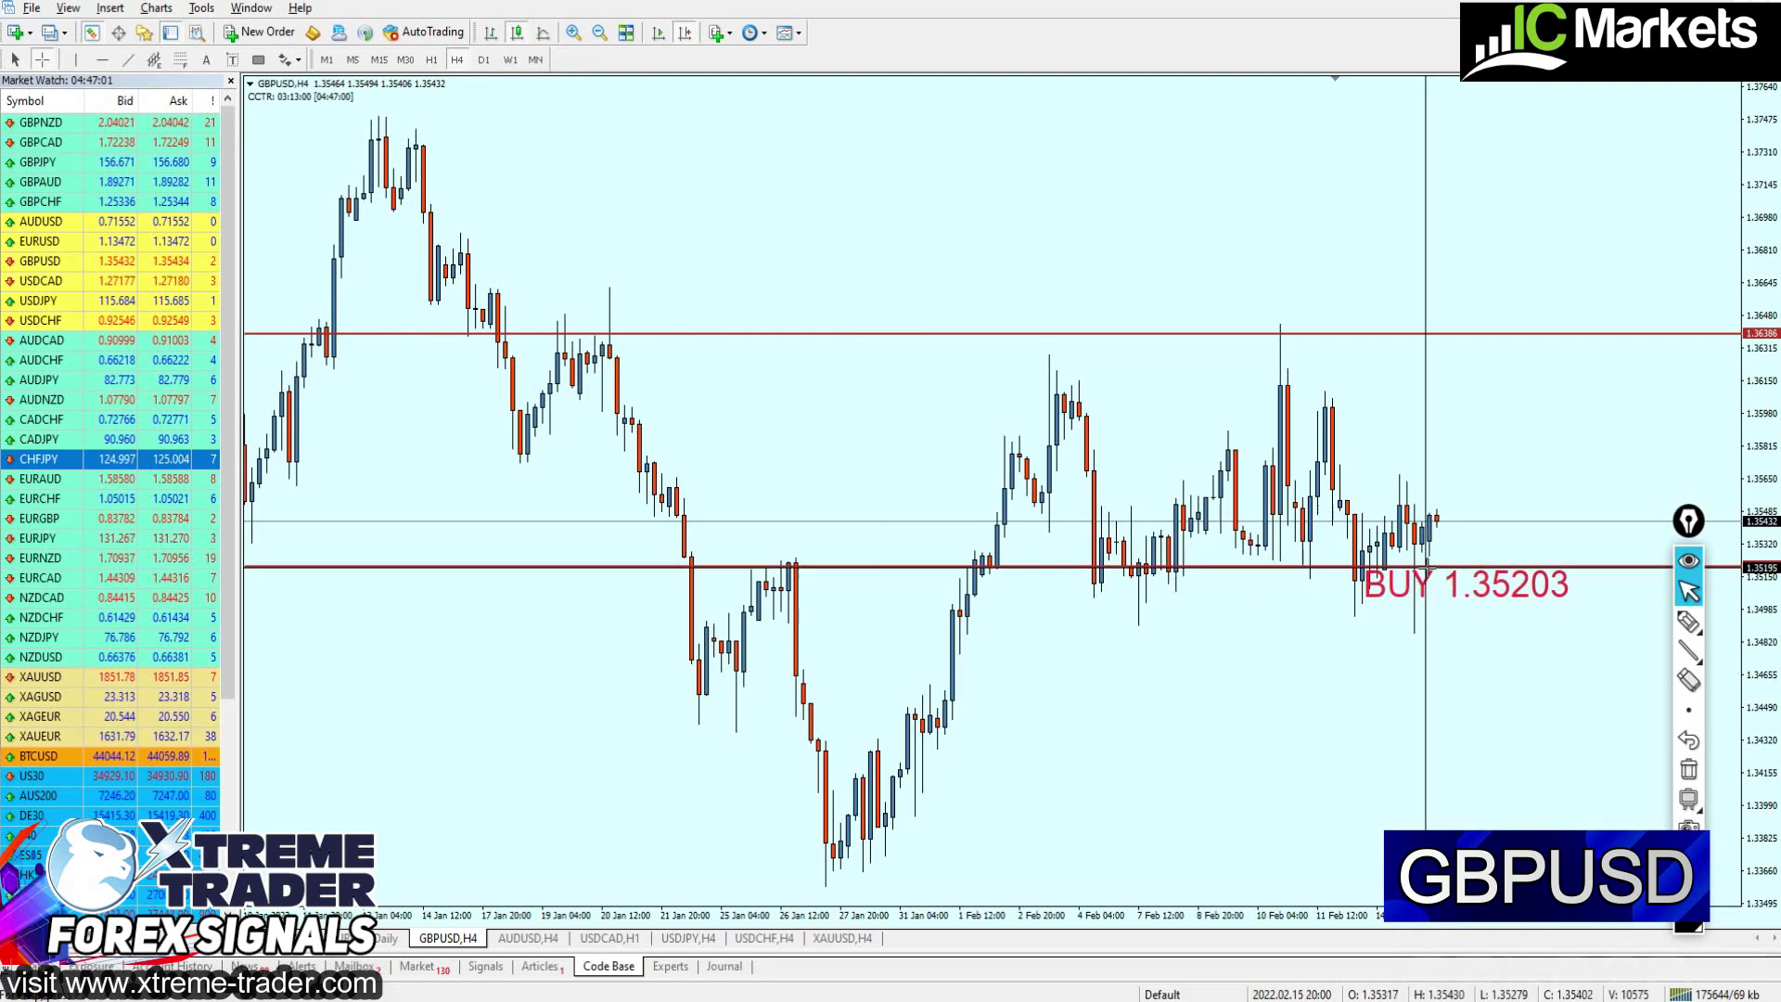
drag(1443, 566, 1474, 393)
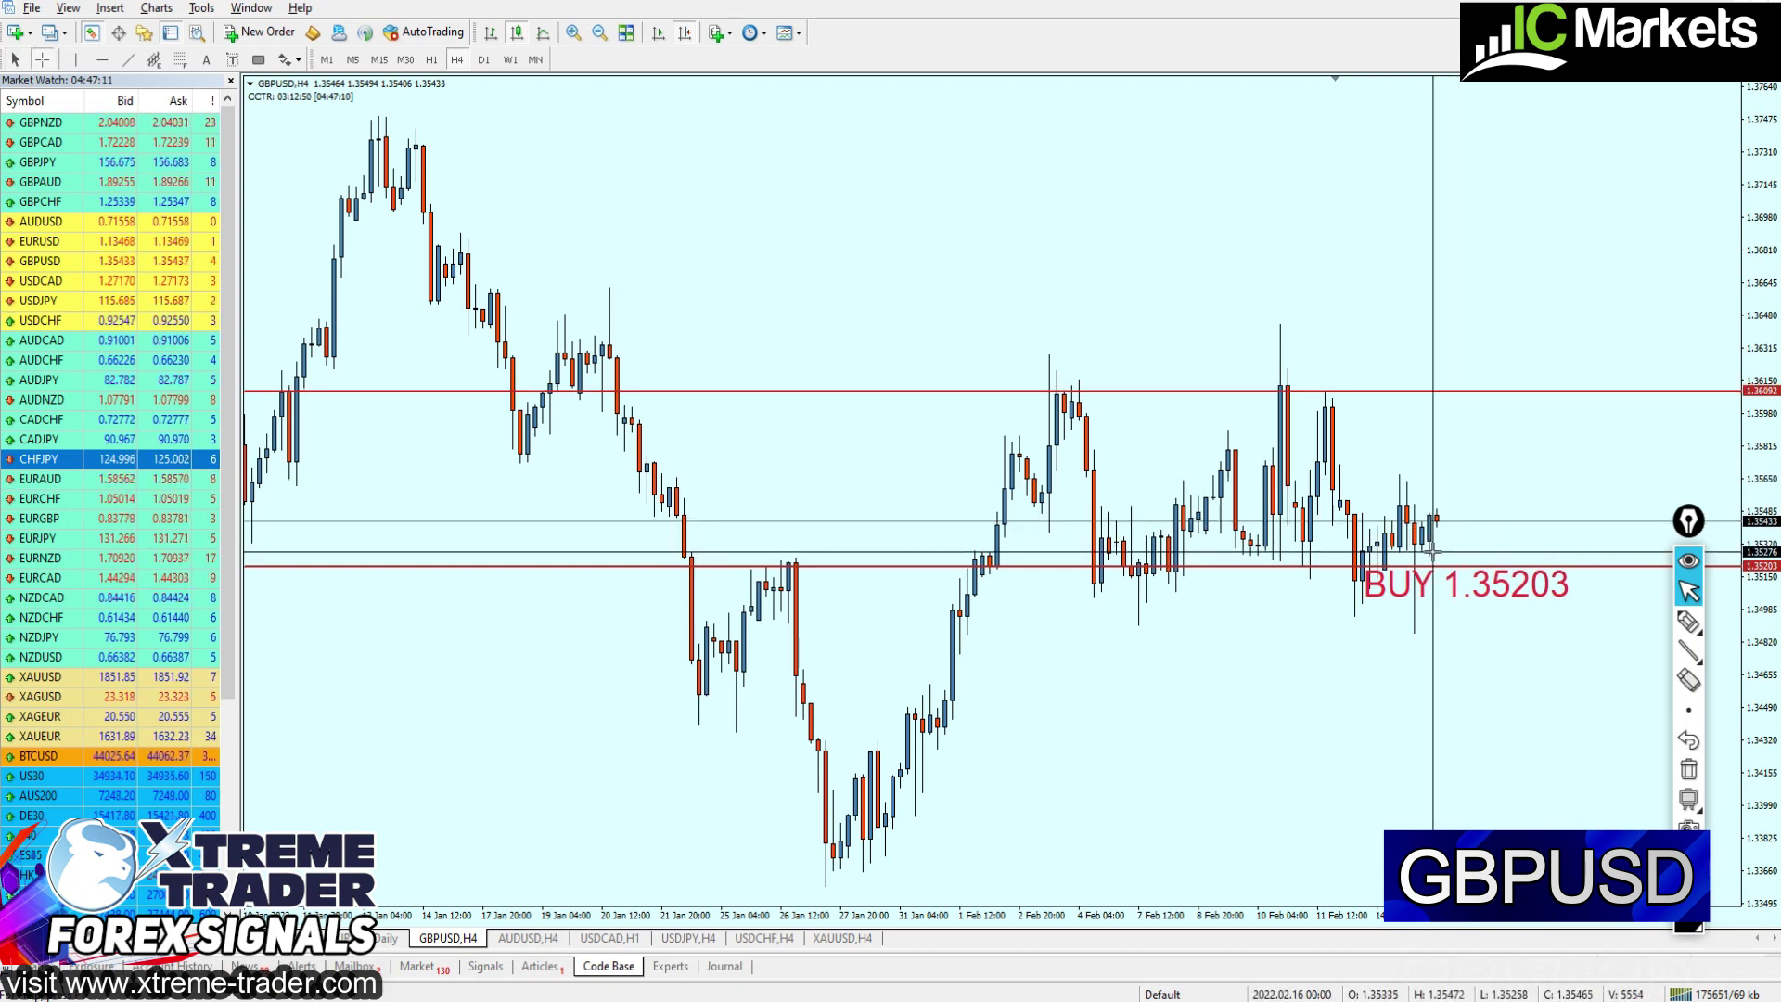
middle_click(1451, 562)
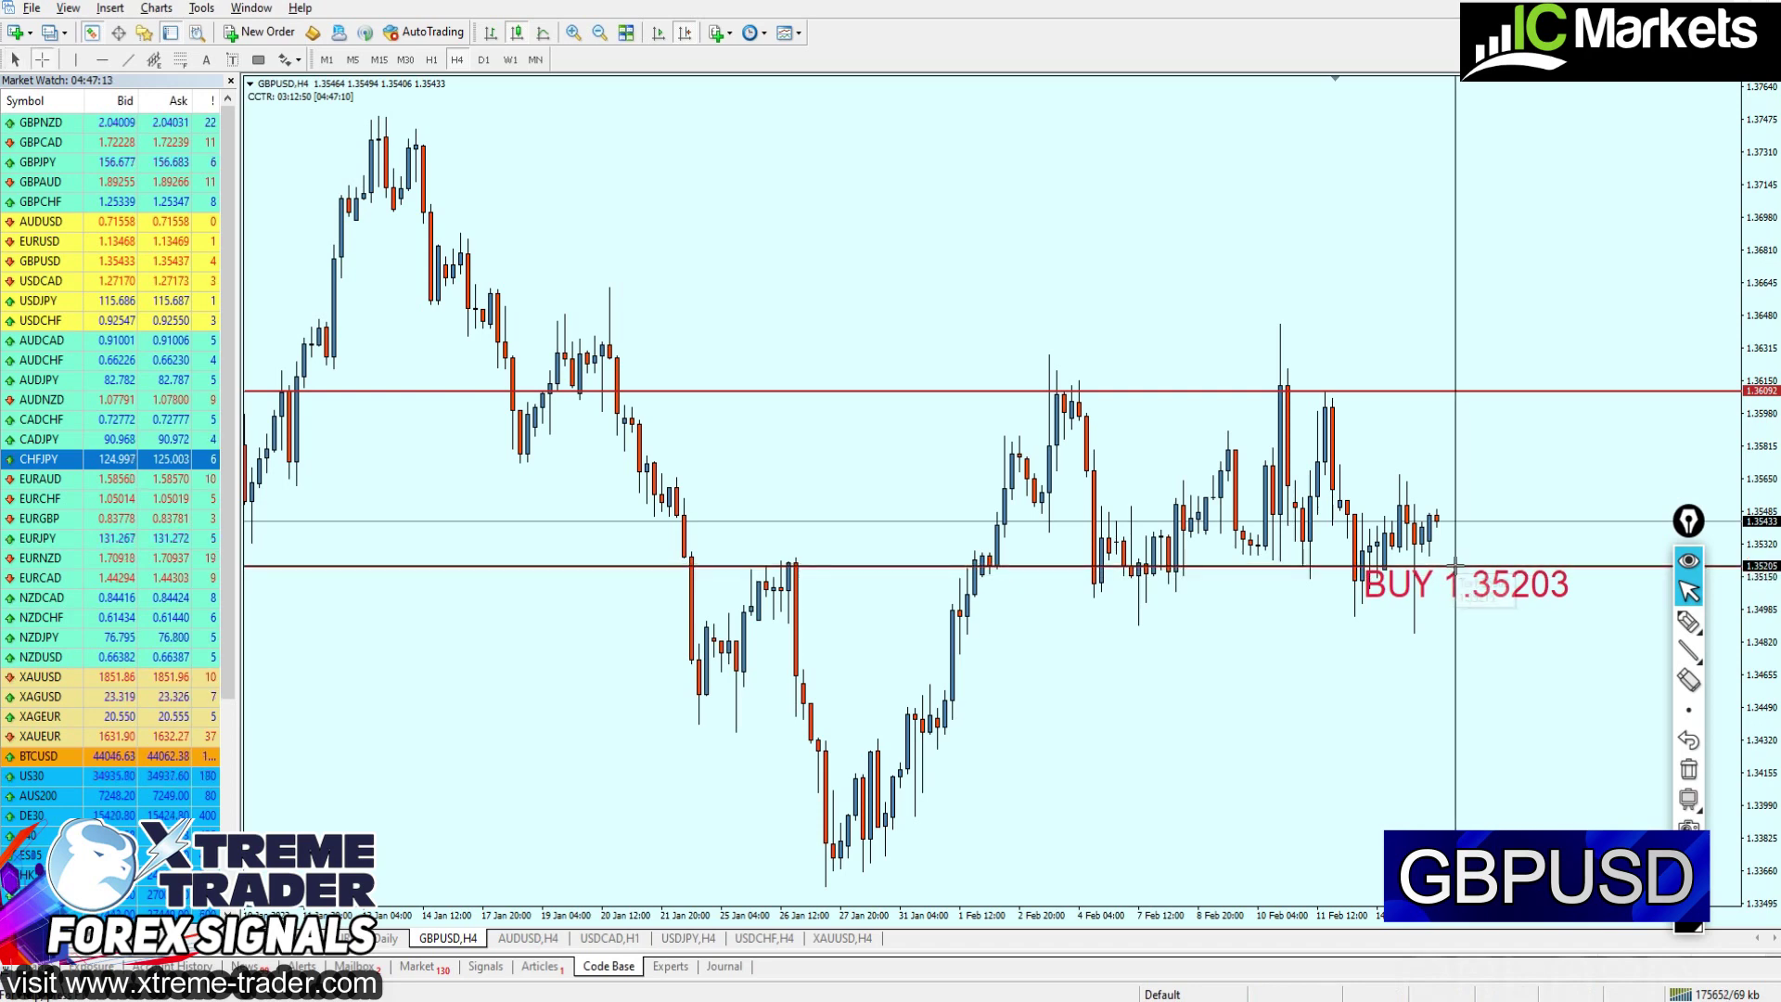
drag(1457, 564, 1476, 409)
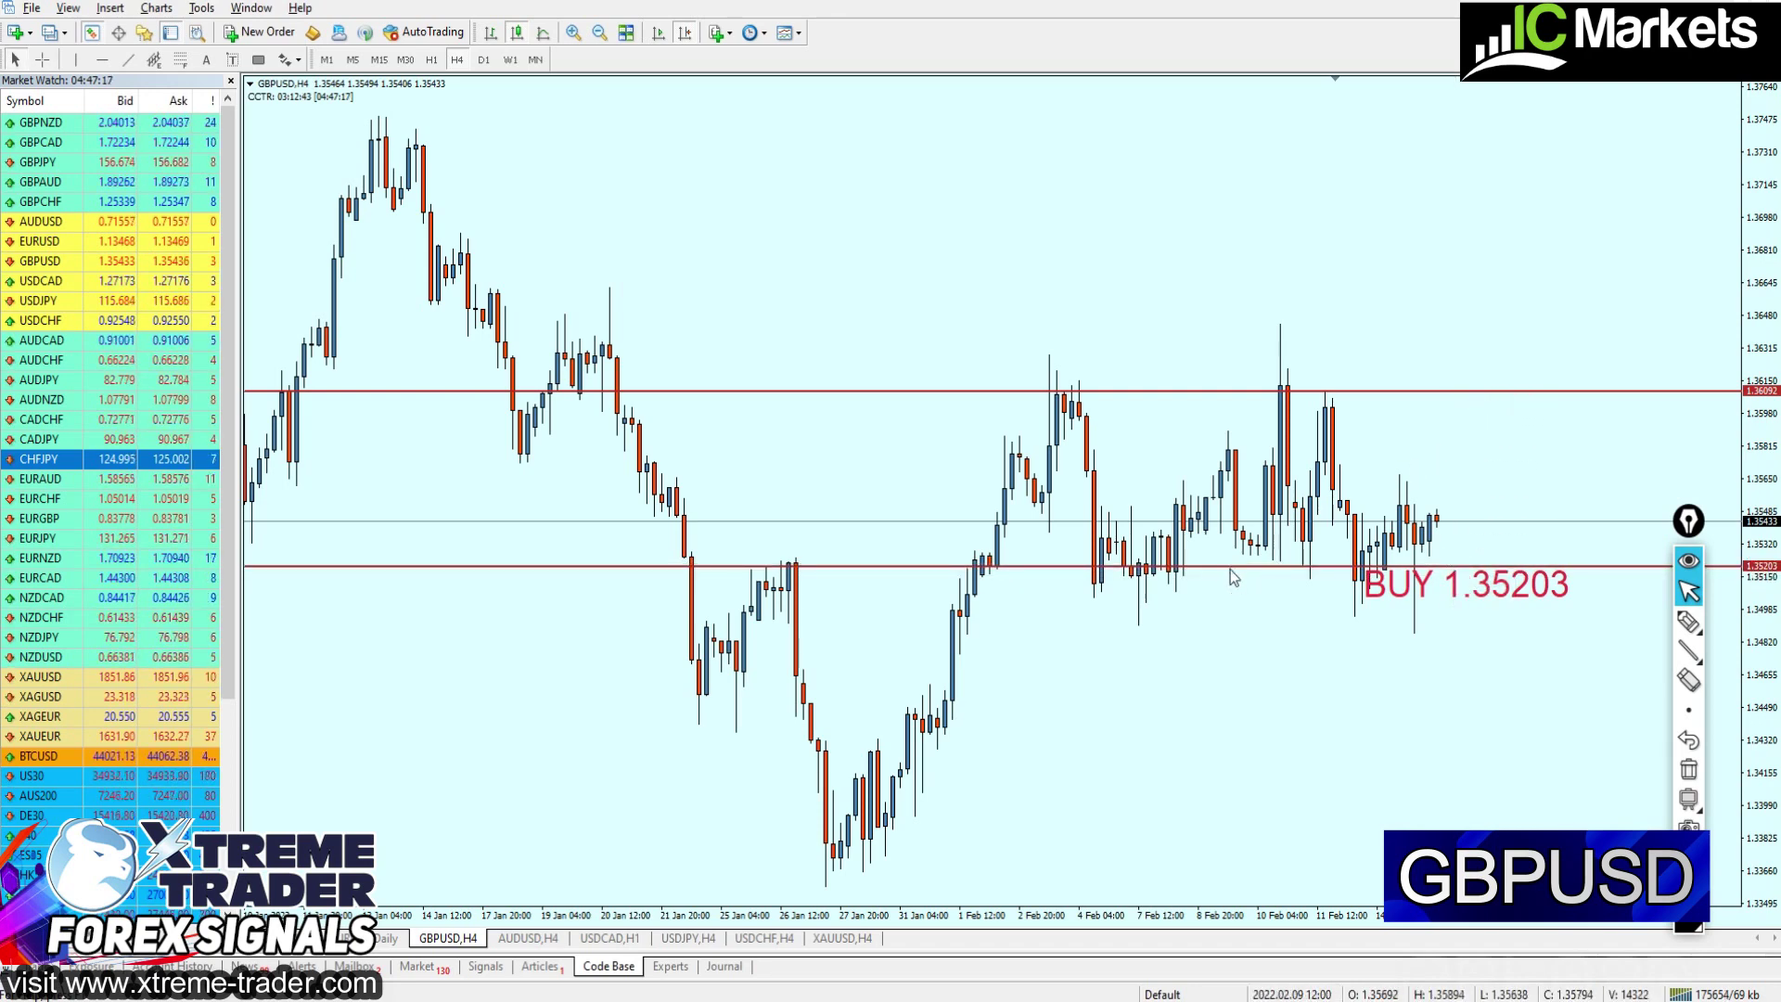
Copy the support line down to 1.34852 and shade a rectangular buy zone between the two lines, with the BUY label inside it
drag(1222, 571, 1241, 636)
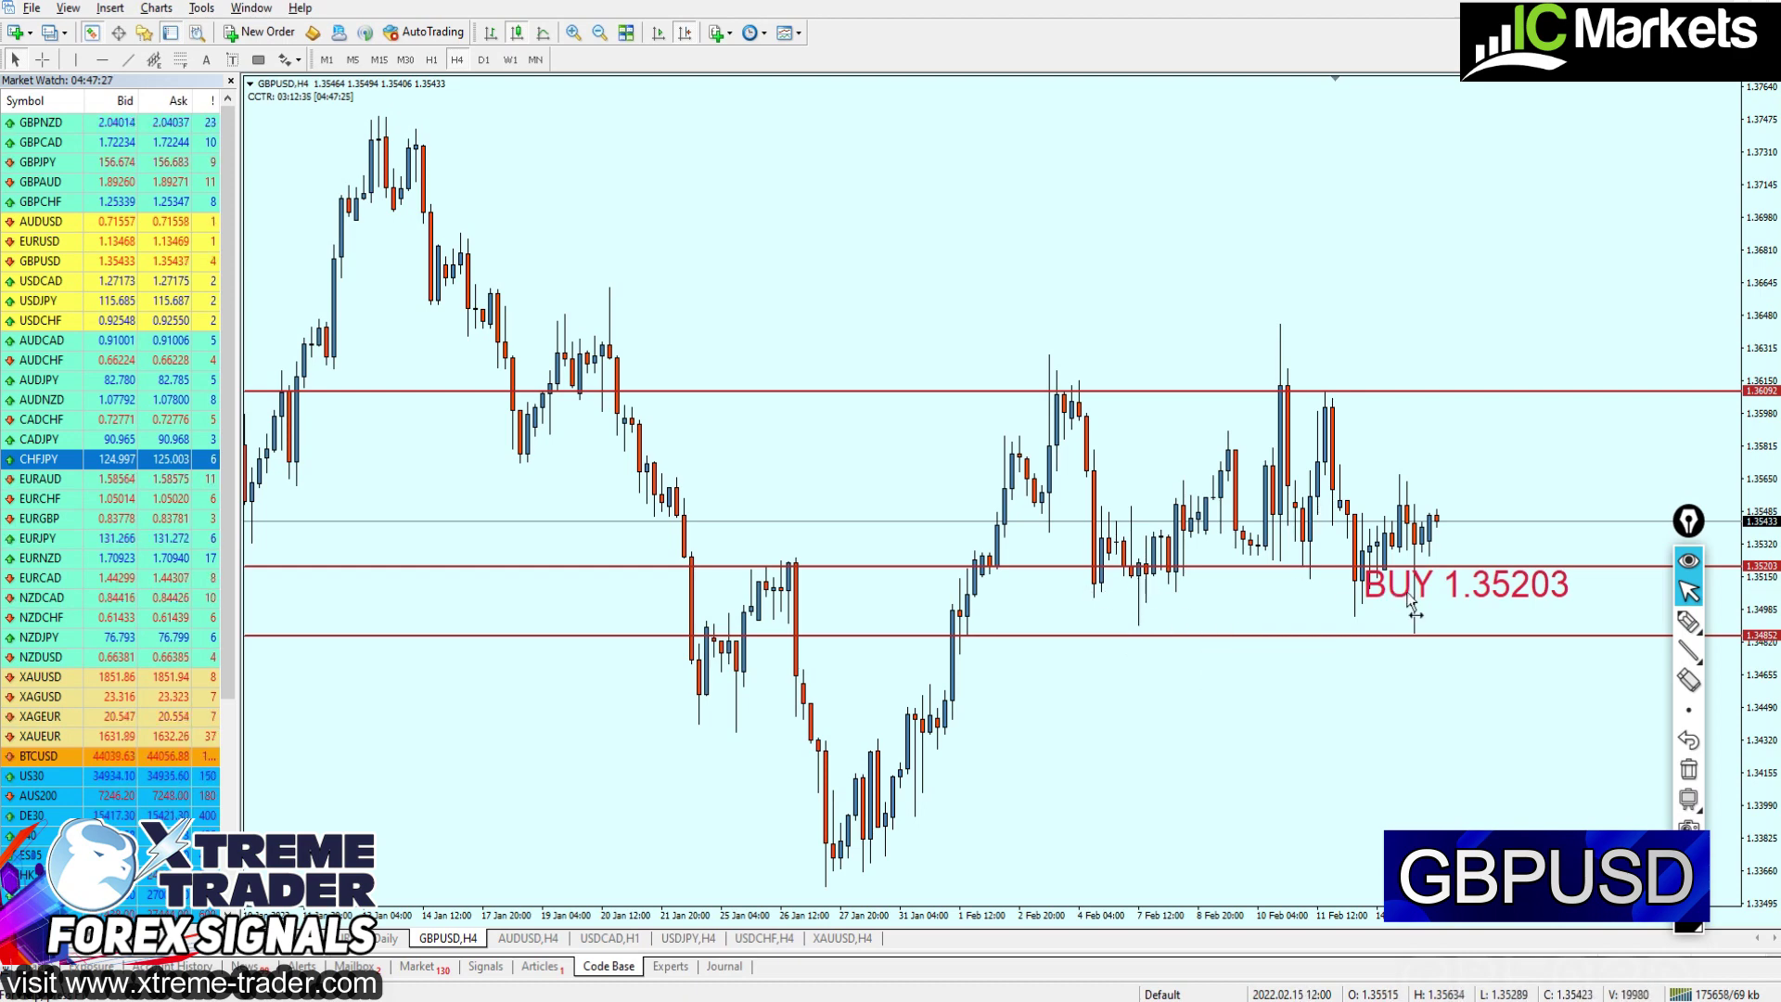
drag(1394, 598, 1528, 589)
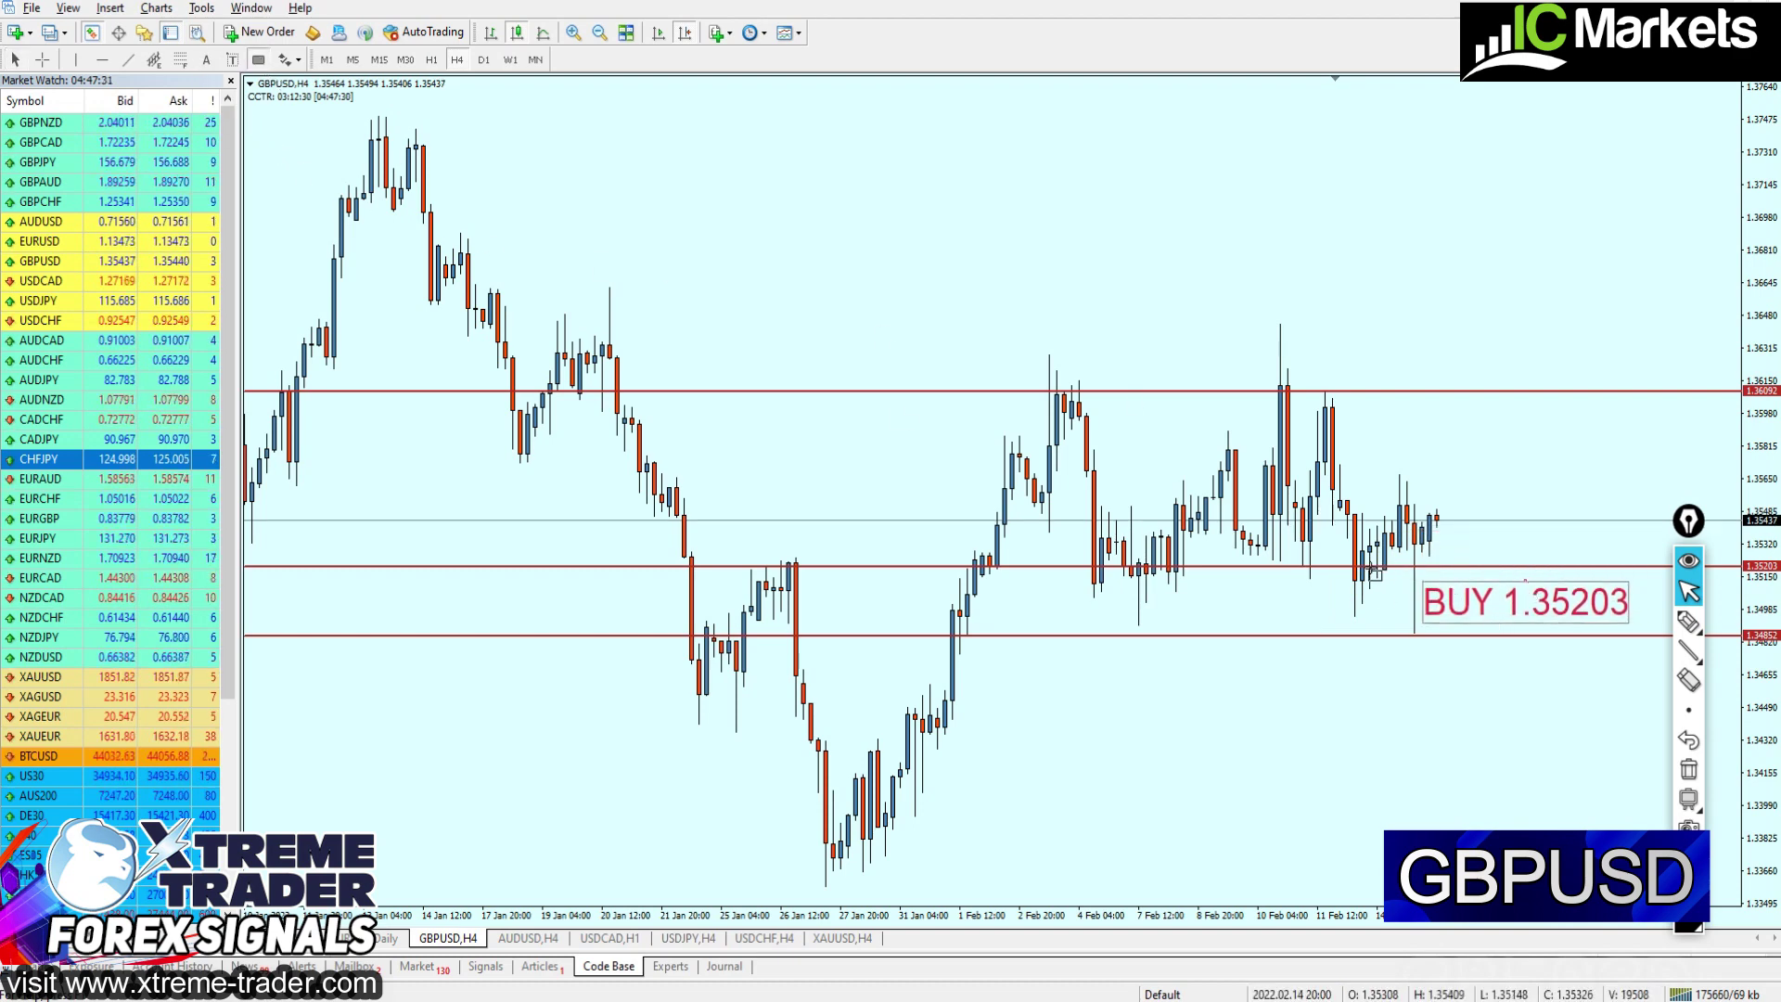
mouse_move(1361, 567)
mouse_down()
mouse_move(1484, 616)
mouse_move(1656, 635)
mouse_up()
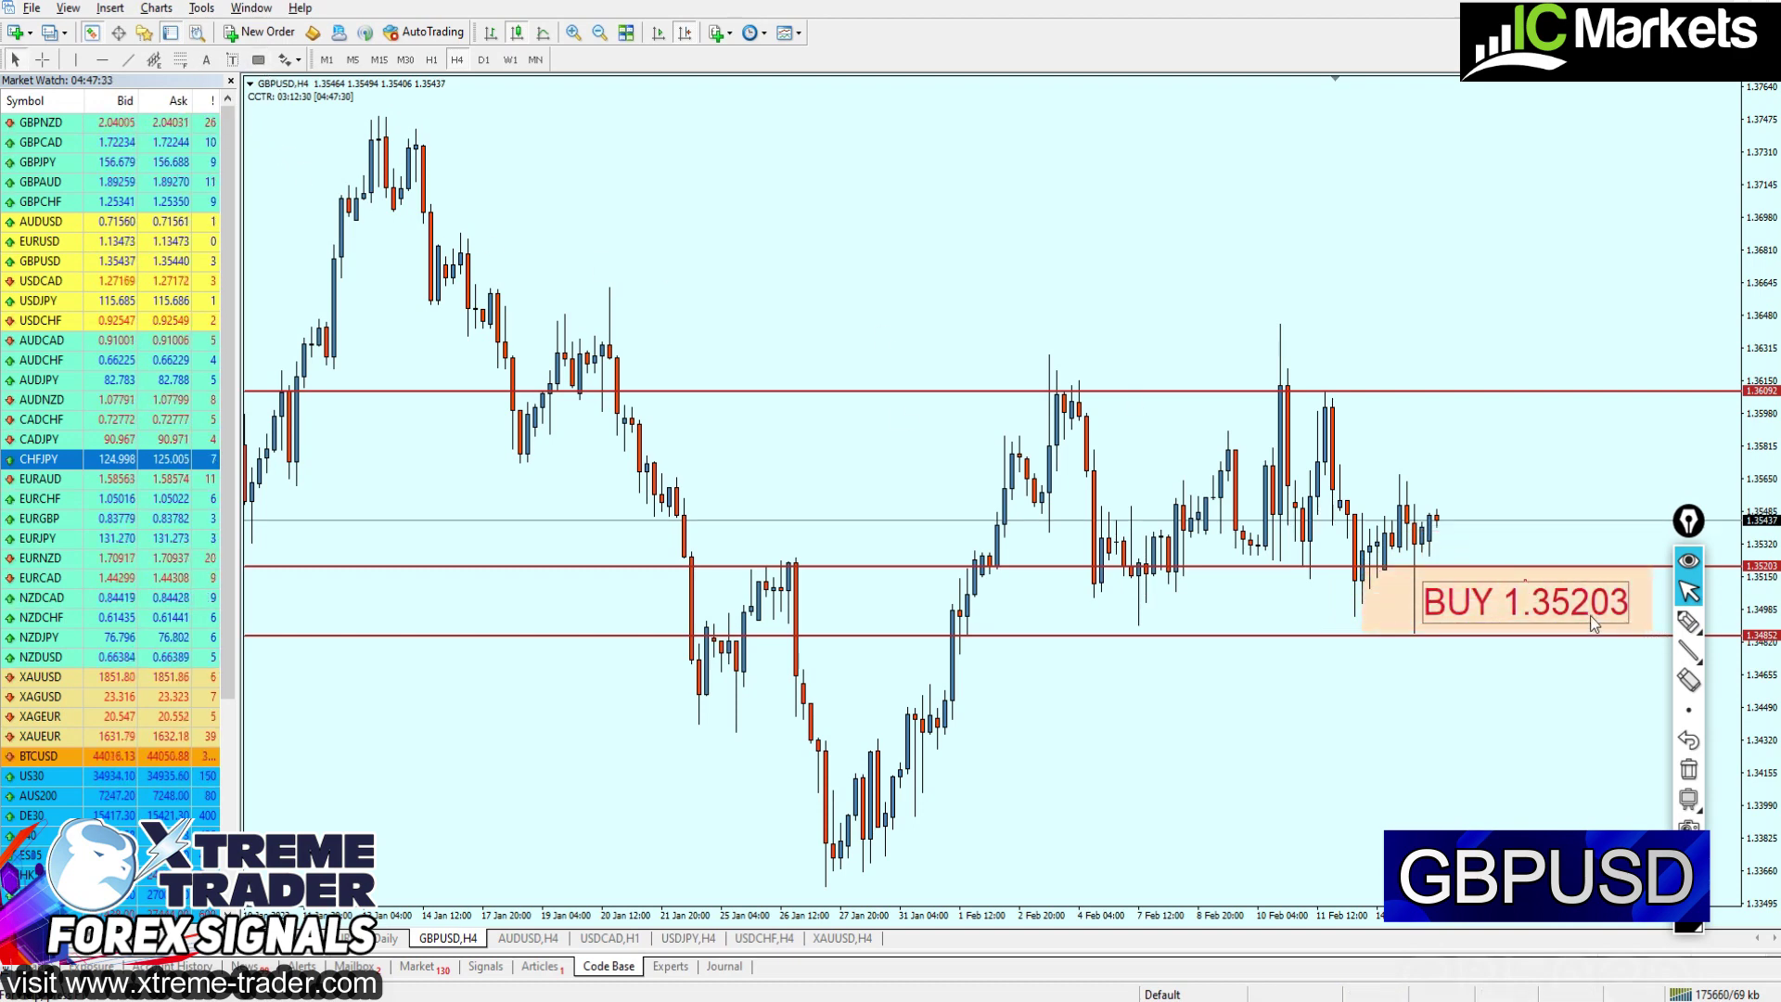
Add a "TP 1.36092" text label and position it just above the target line
click(1396, 428)
text(TP 1.36092)
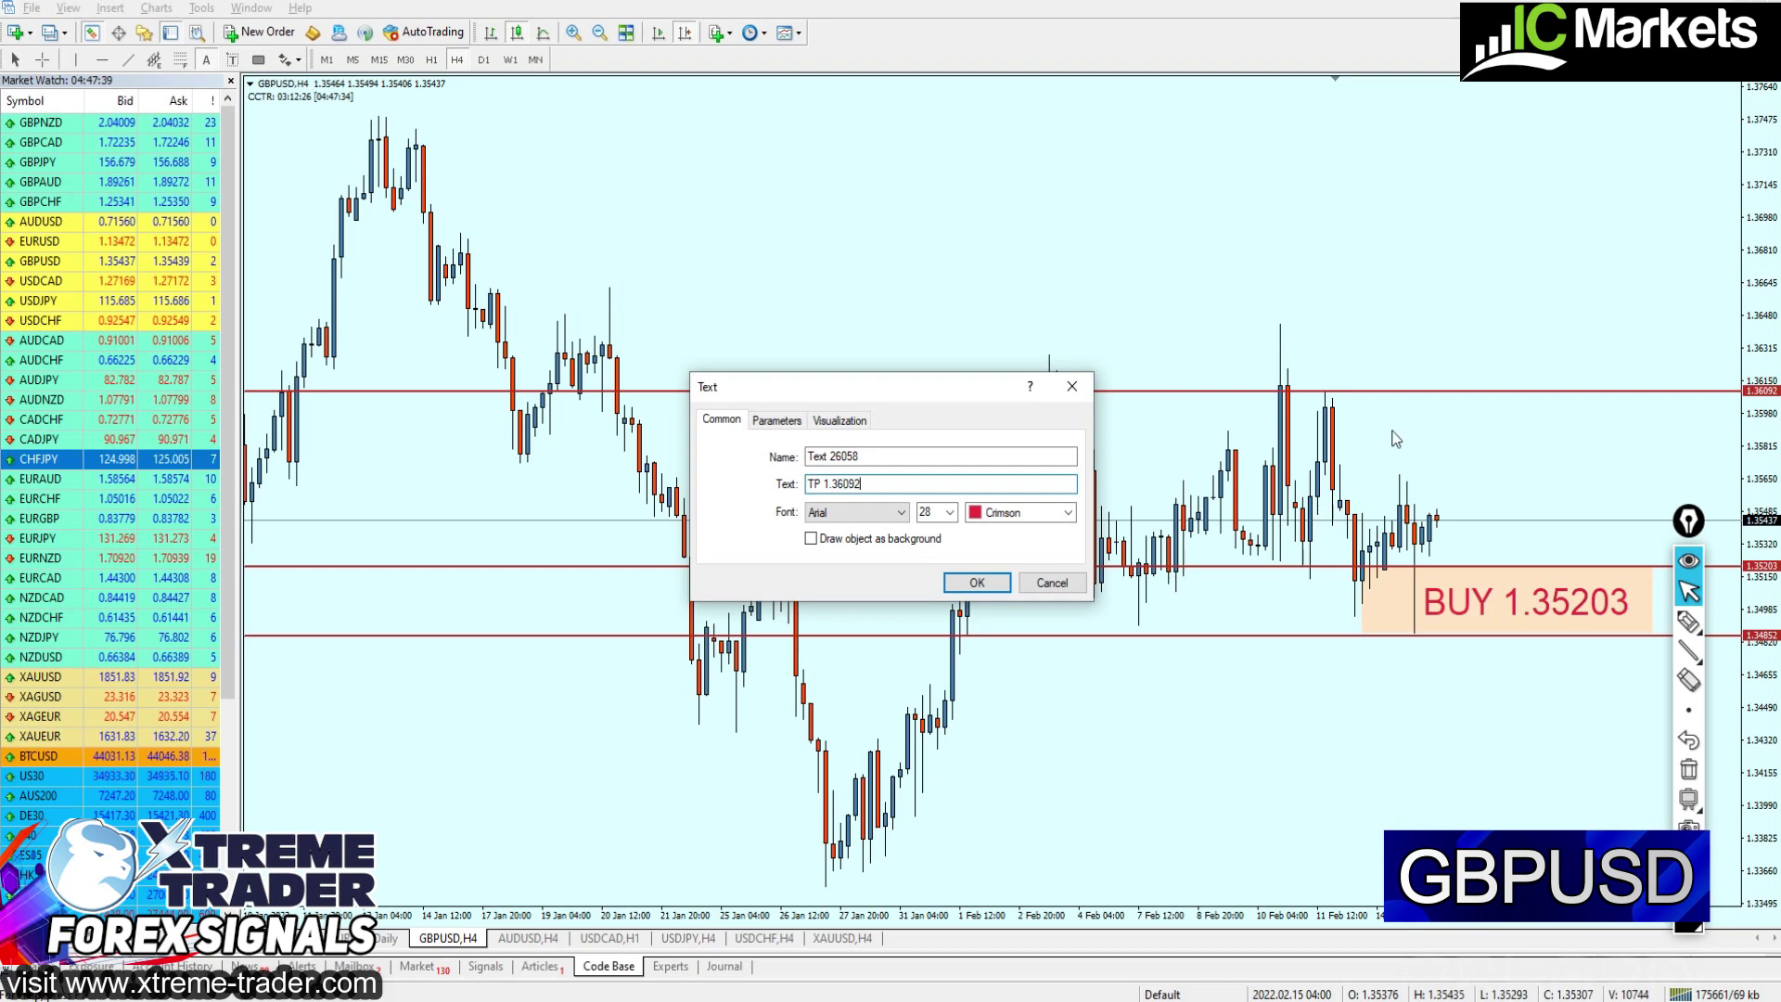
key(Return)
drag(1500, 437, 1517, 357)
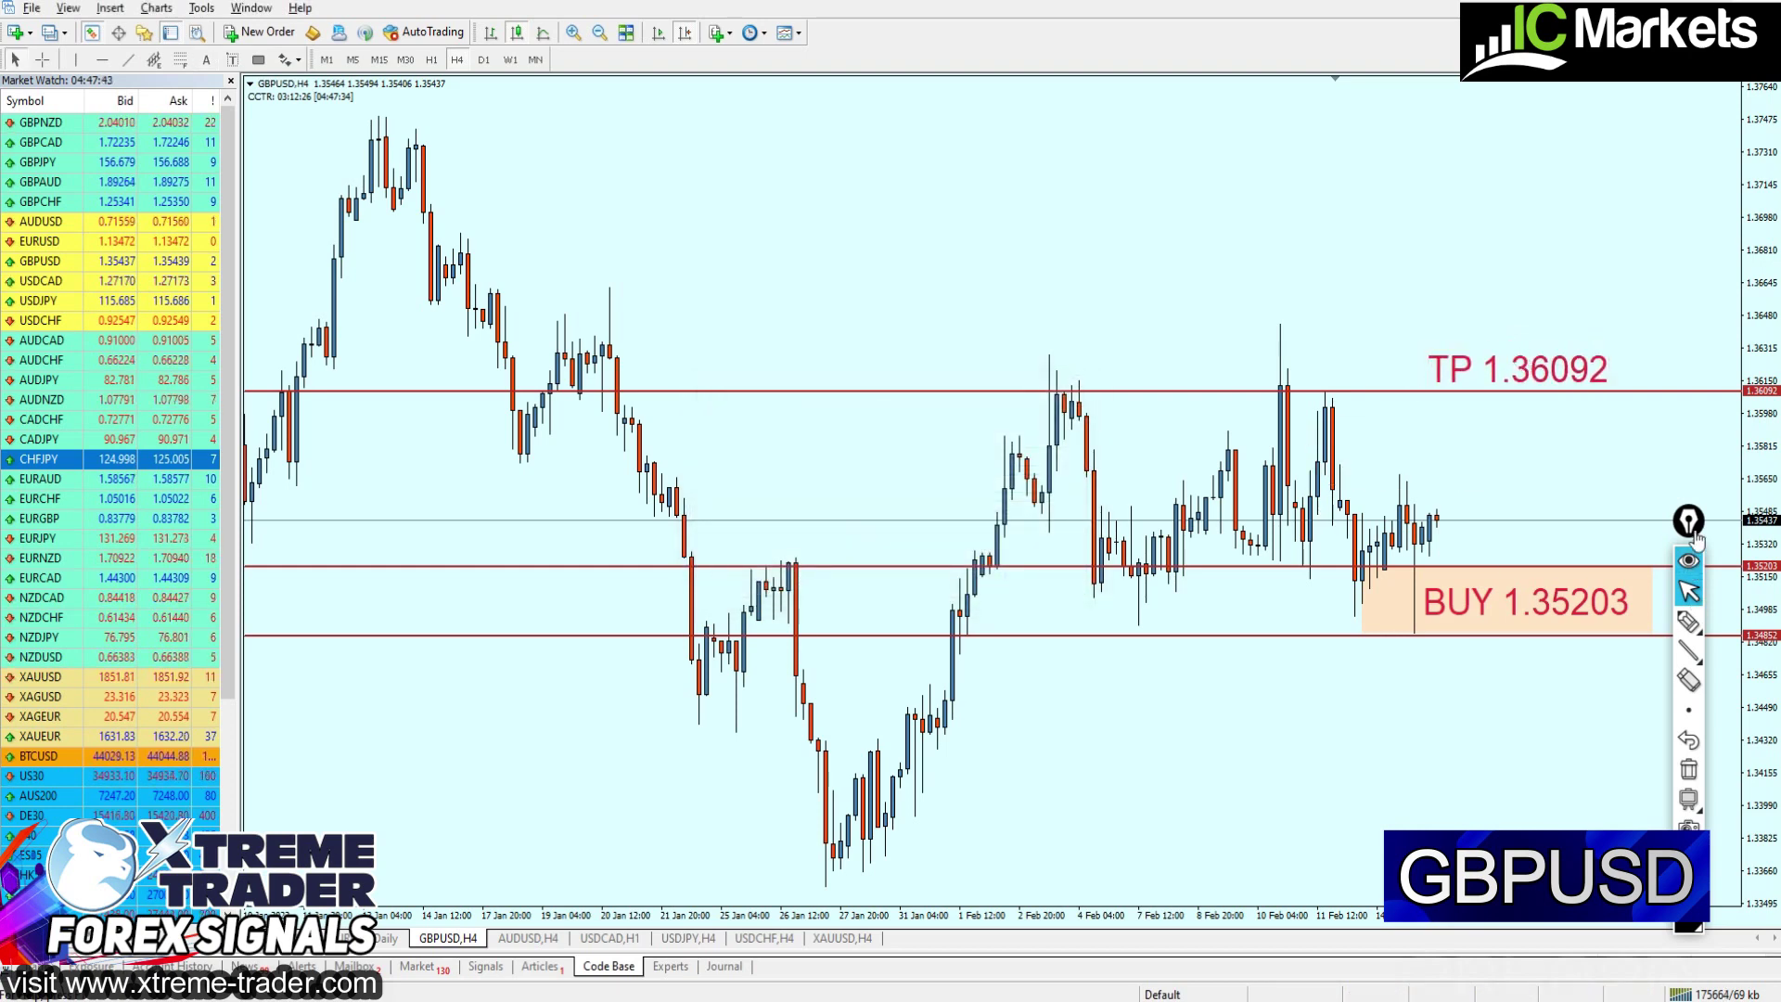
Move the drawing toolbar clear of the labels and measure the height of the shaded buy zone
mouse_move(1694, 535)
mouse_down()
mouse_move(1377, 705)
mouse_move(1306, 708)
mouse_up()
key(ctrl+f)
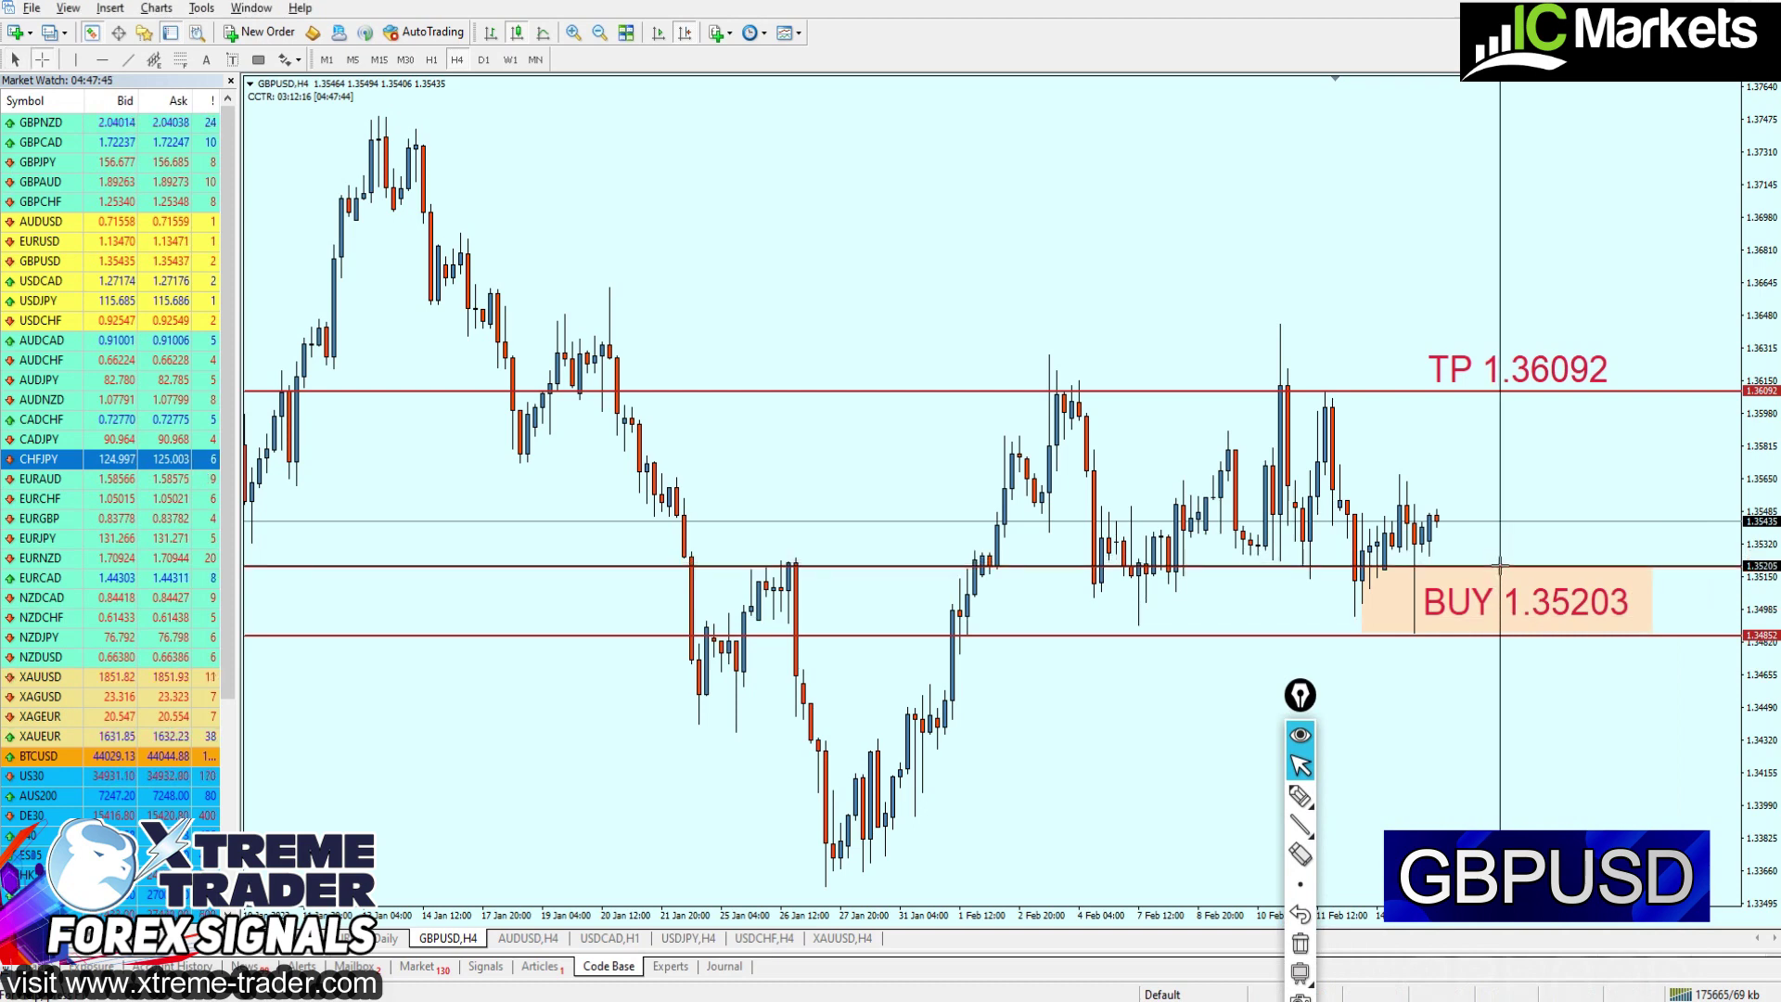
drag(1500, 565, 1516, 640)
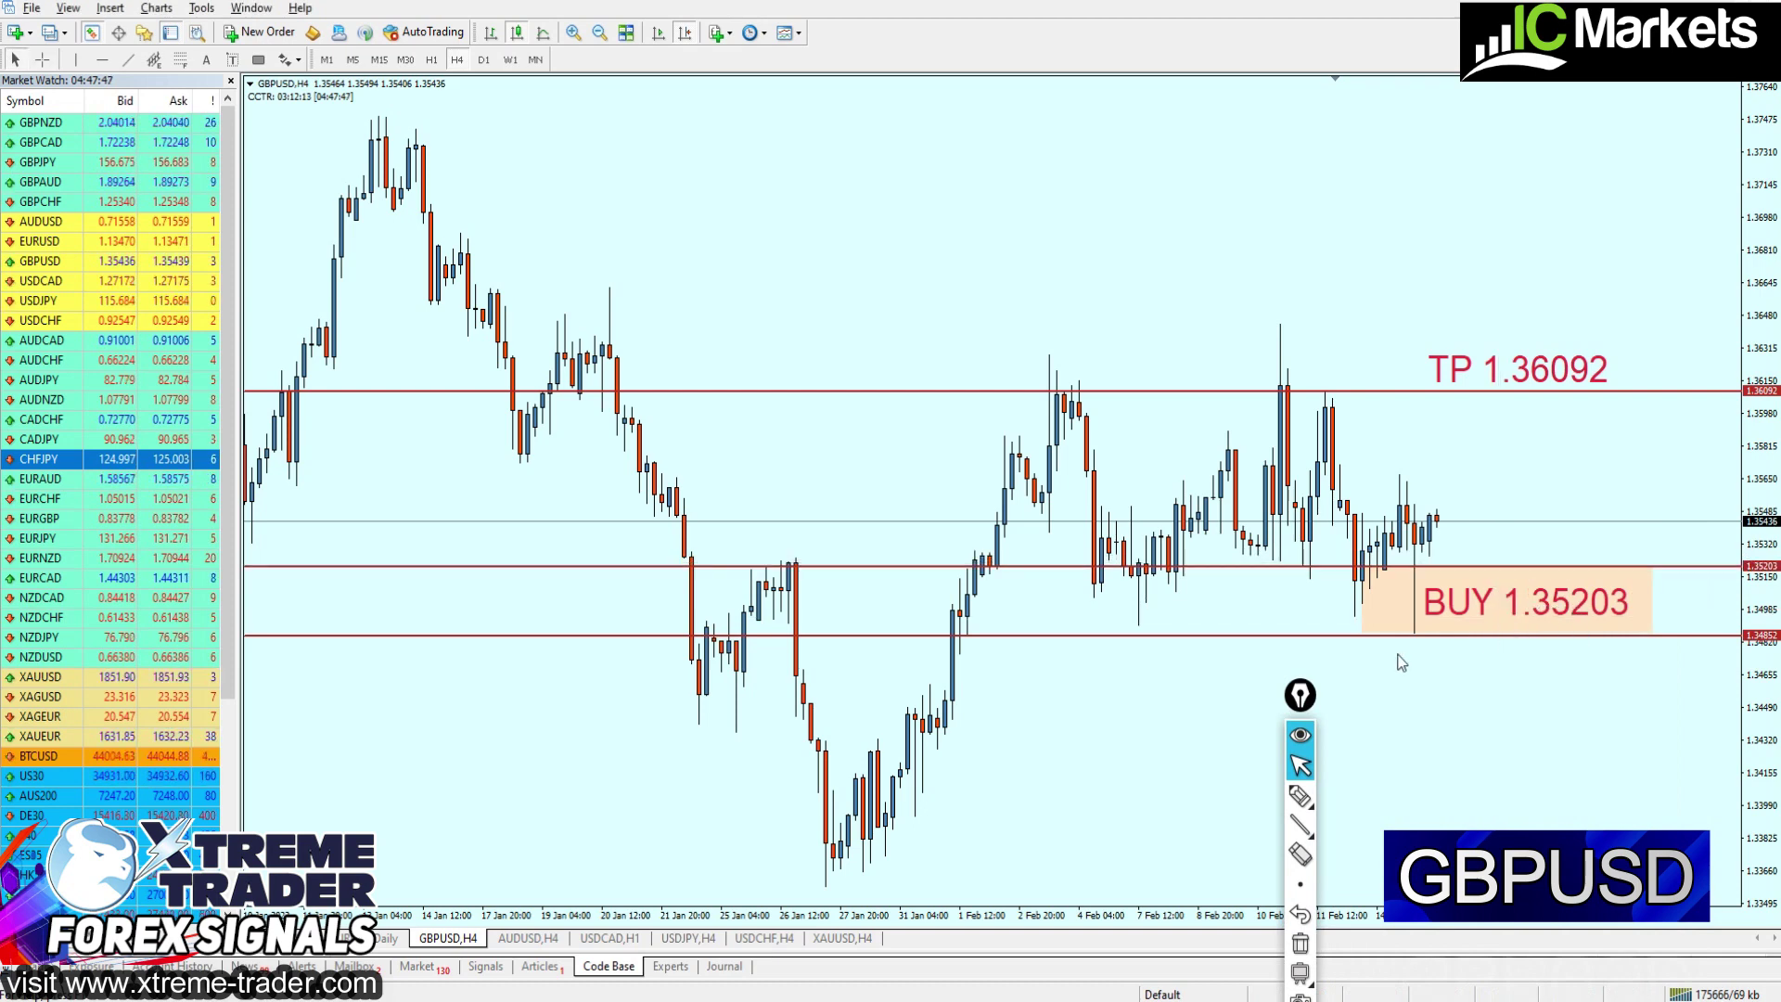
drag(1300, 695, 1665, 686)
scroll(1549, 512, down, 1)
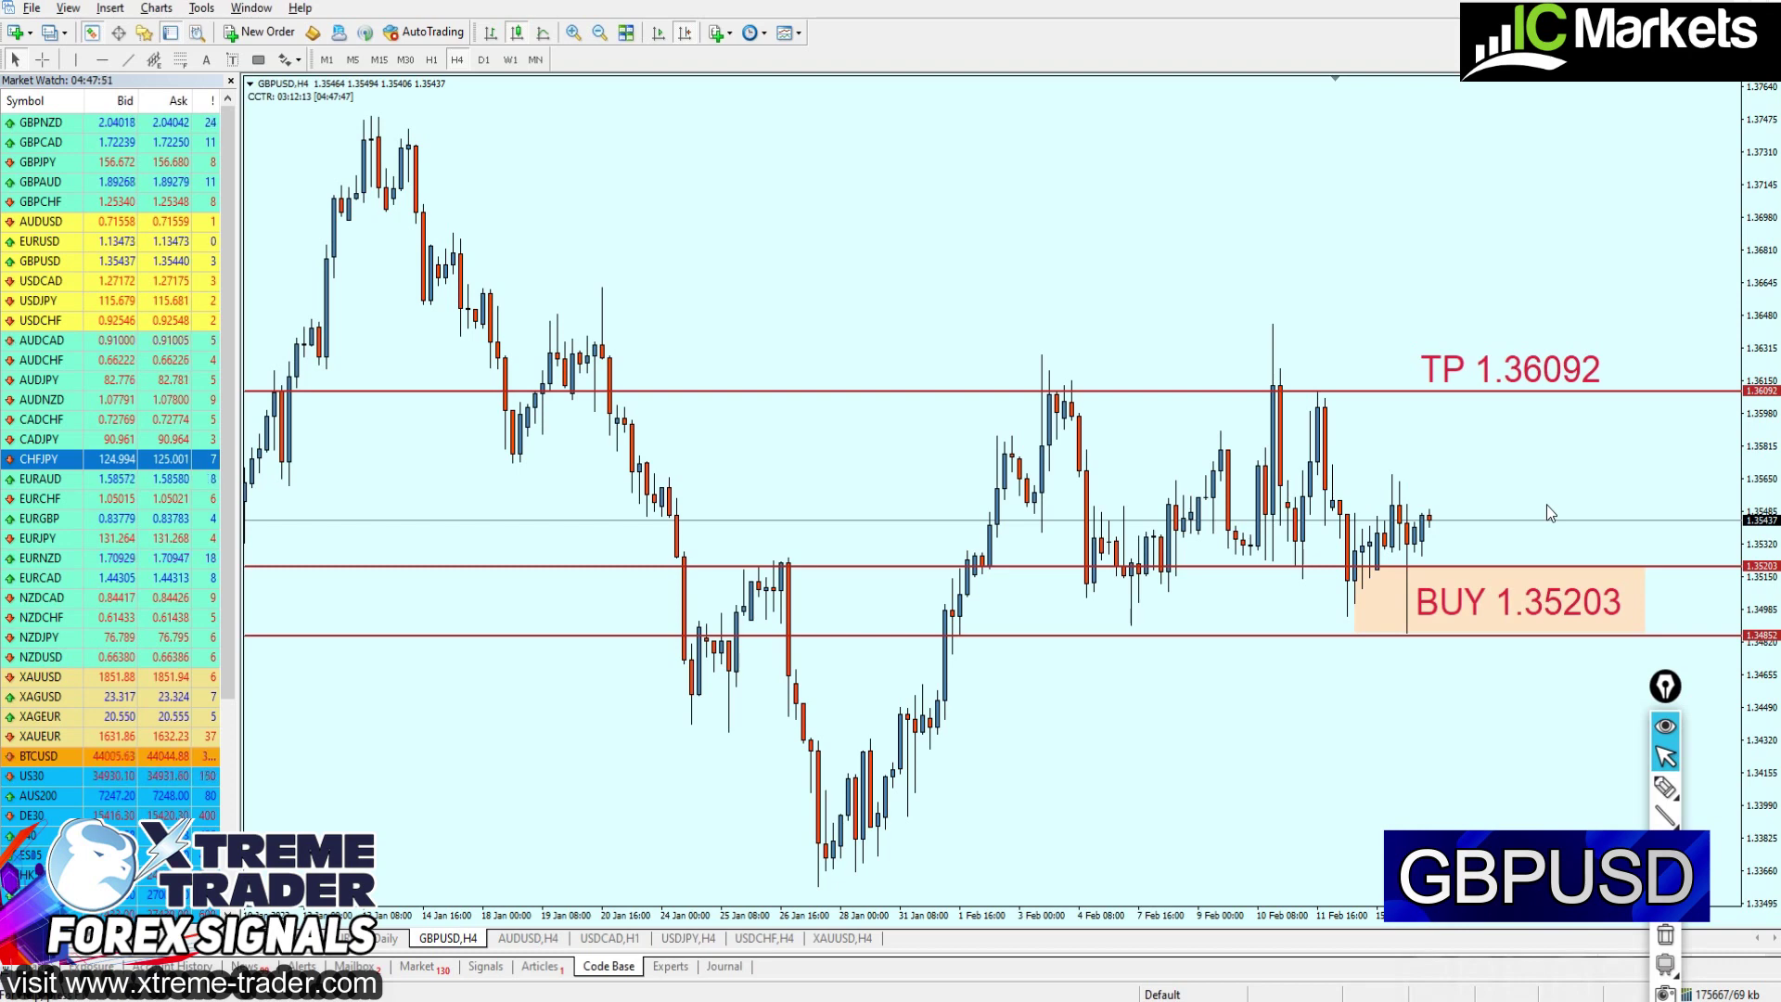
Move the drawing toolbar clear of the GBPUSD buy zone and switch to the AUDUSD H4 chart
drag(1665, 686, 1694, 197)
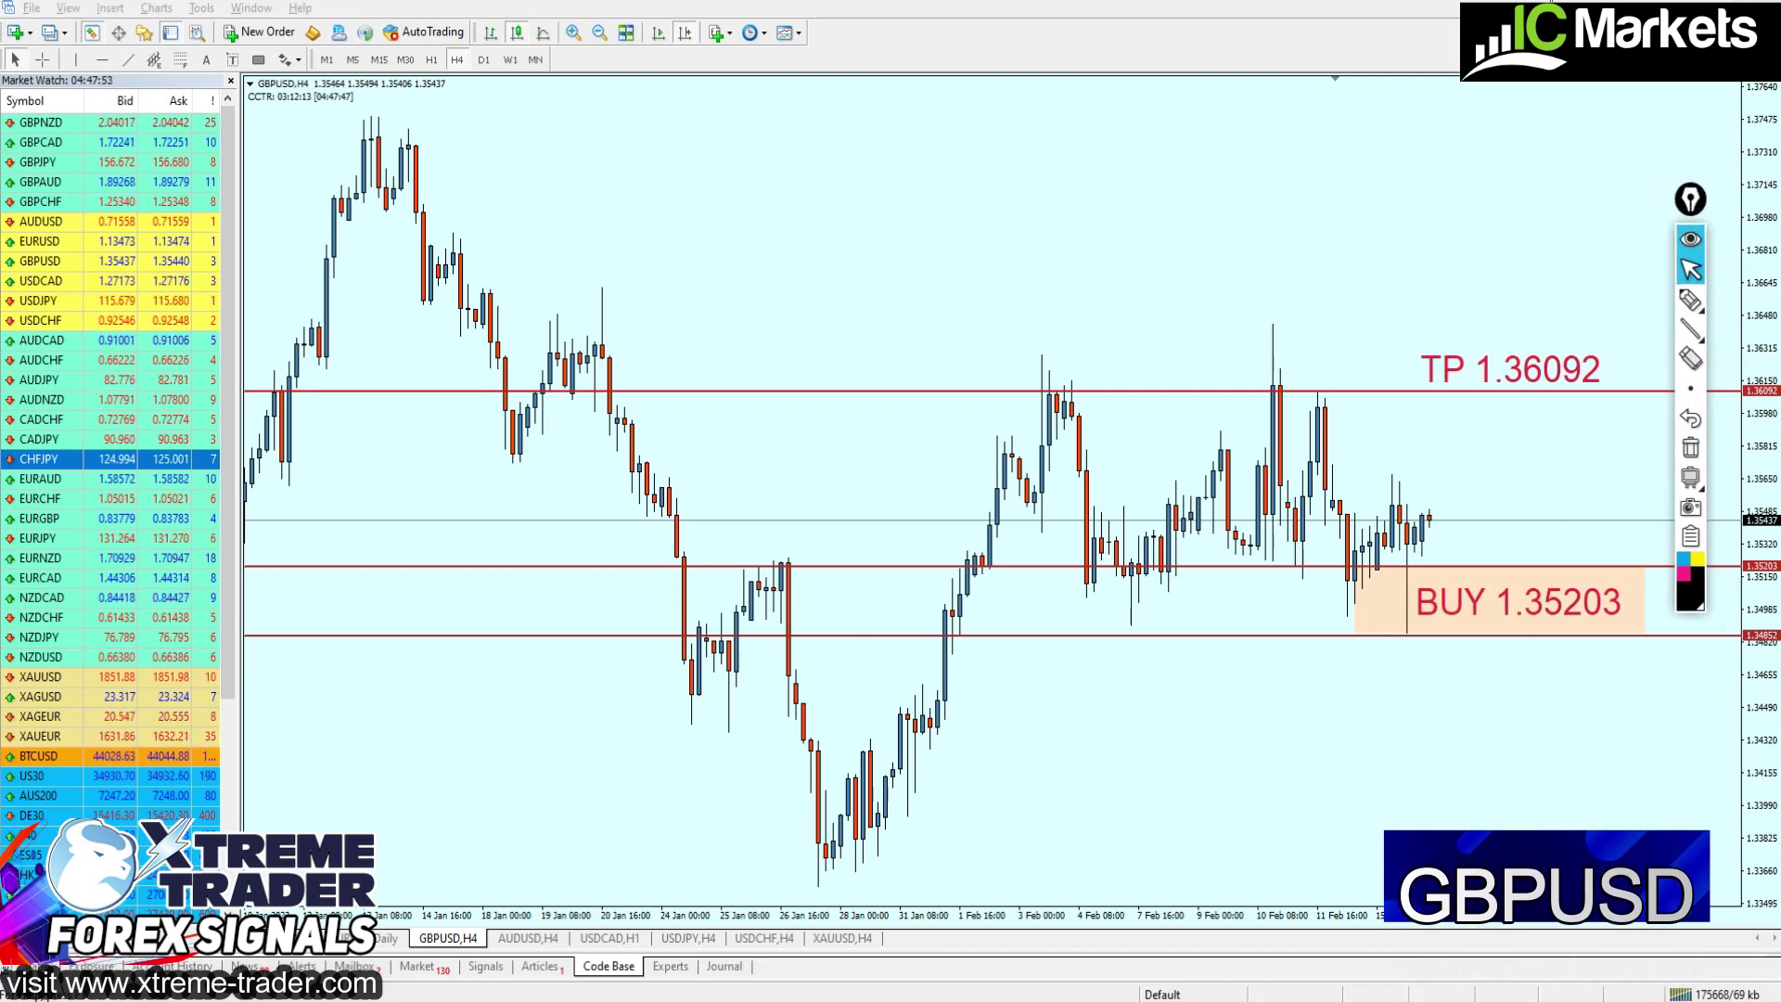
click(540, 938)
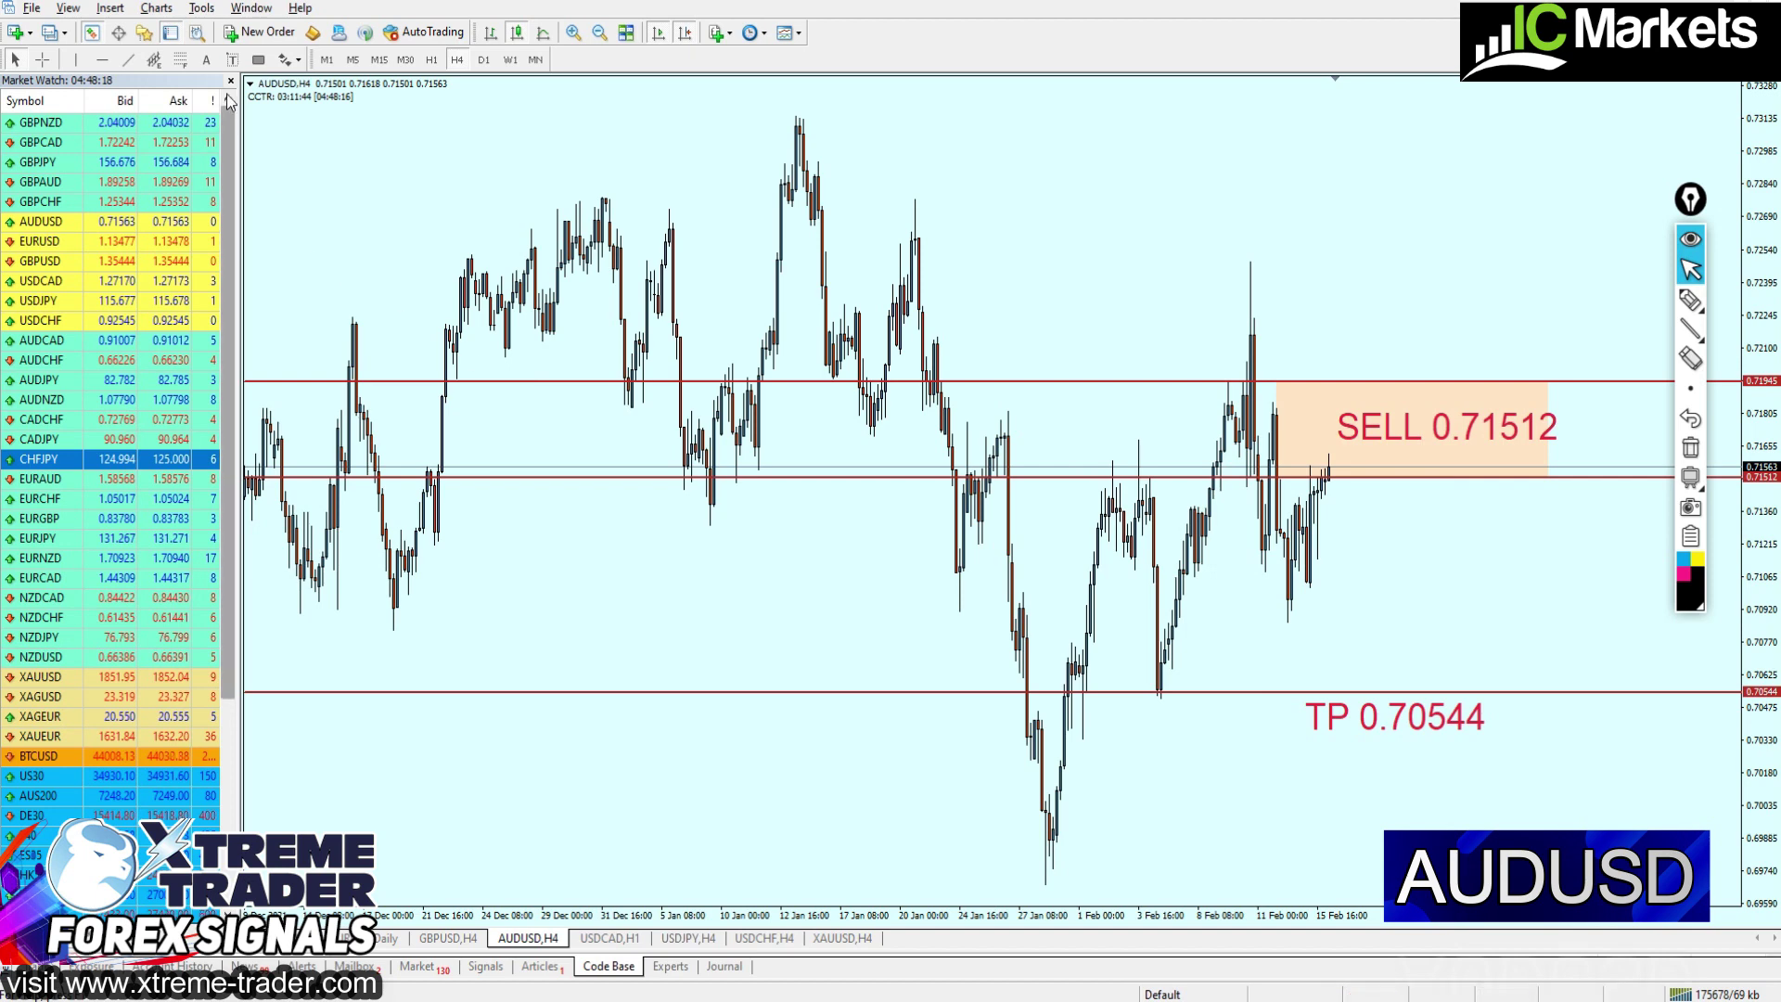
middle_click(1197, 478)
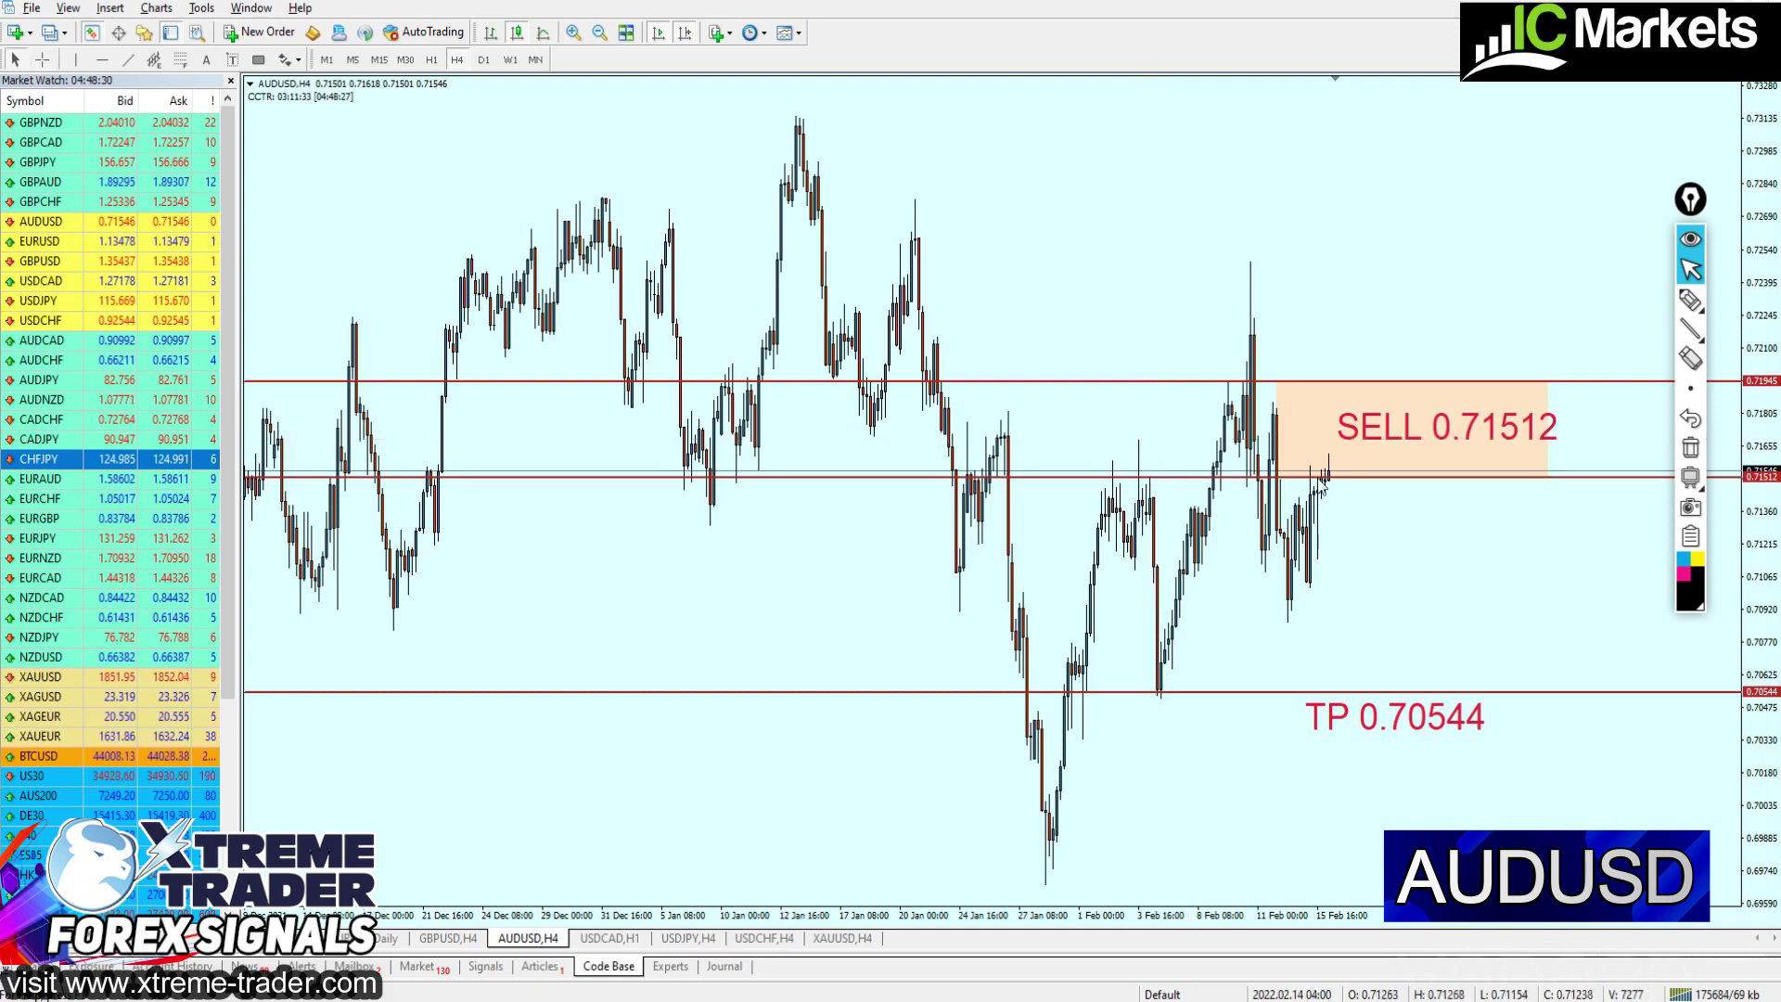
Sketch AUDUSD rising into the sell zone, a resistance line across the recent highs and an arrow falling from it, and clear the sketch
click(1690, 300)
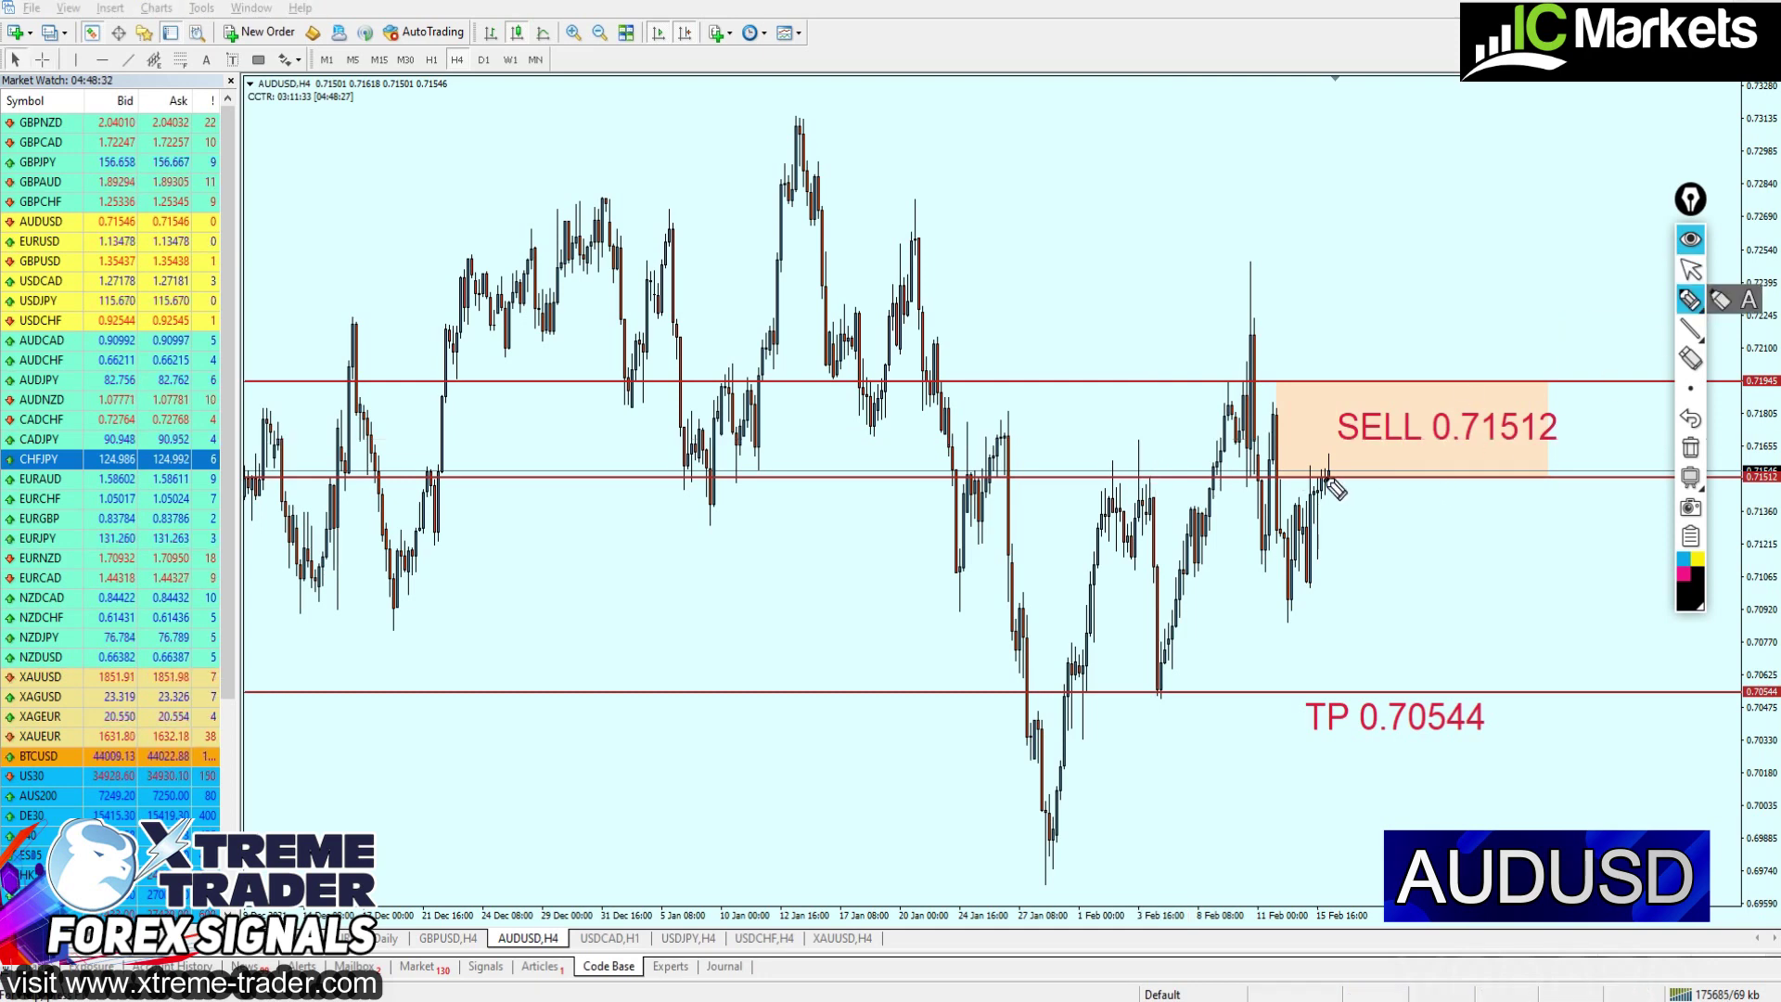
drag(1328, 479, 1365, 442)
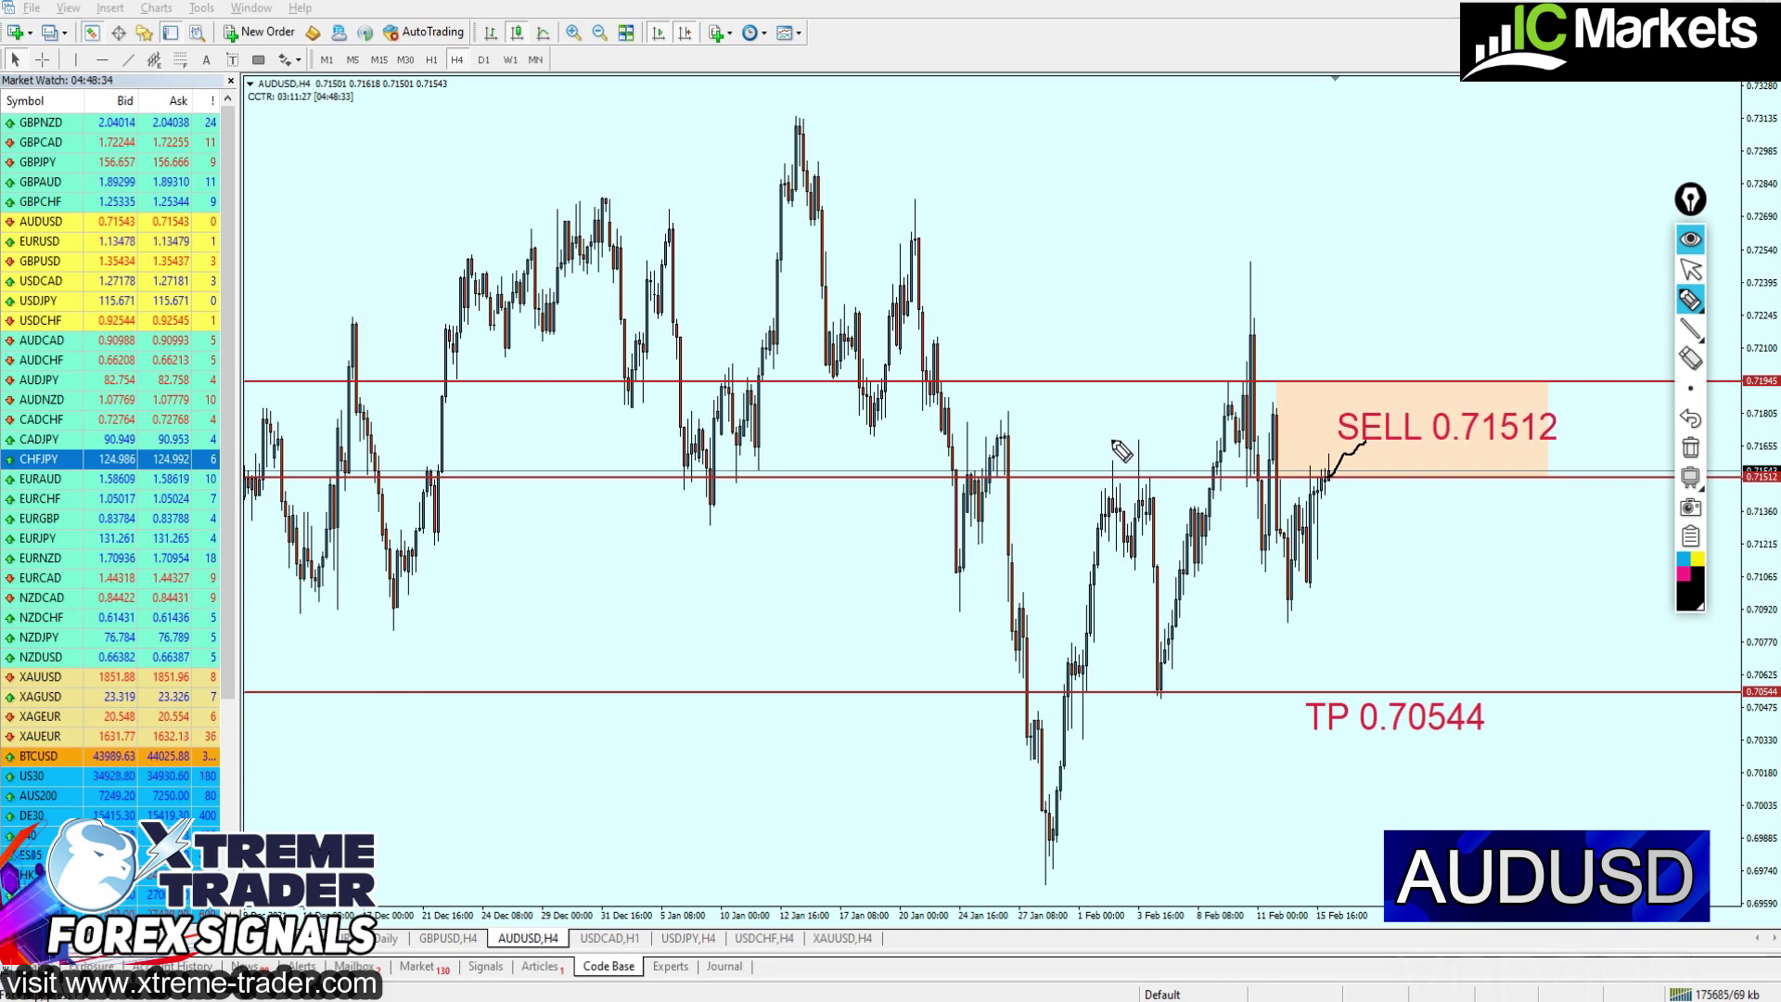
drag(1113, 442, 1459, 449)
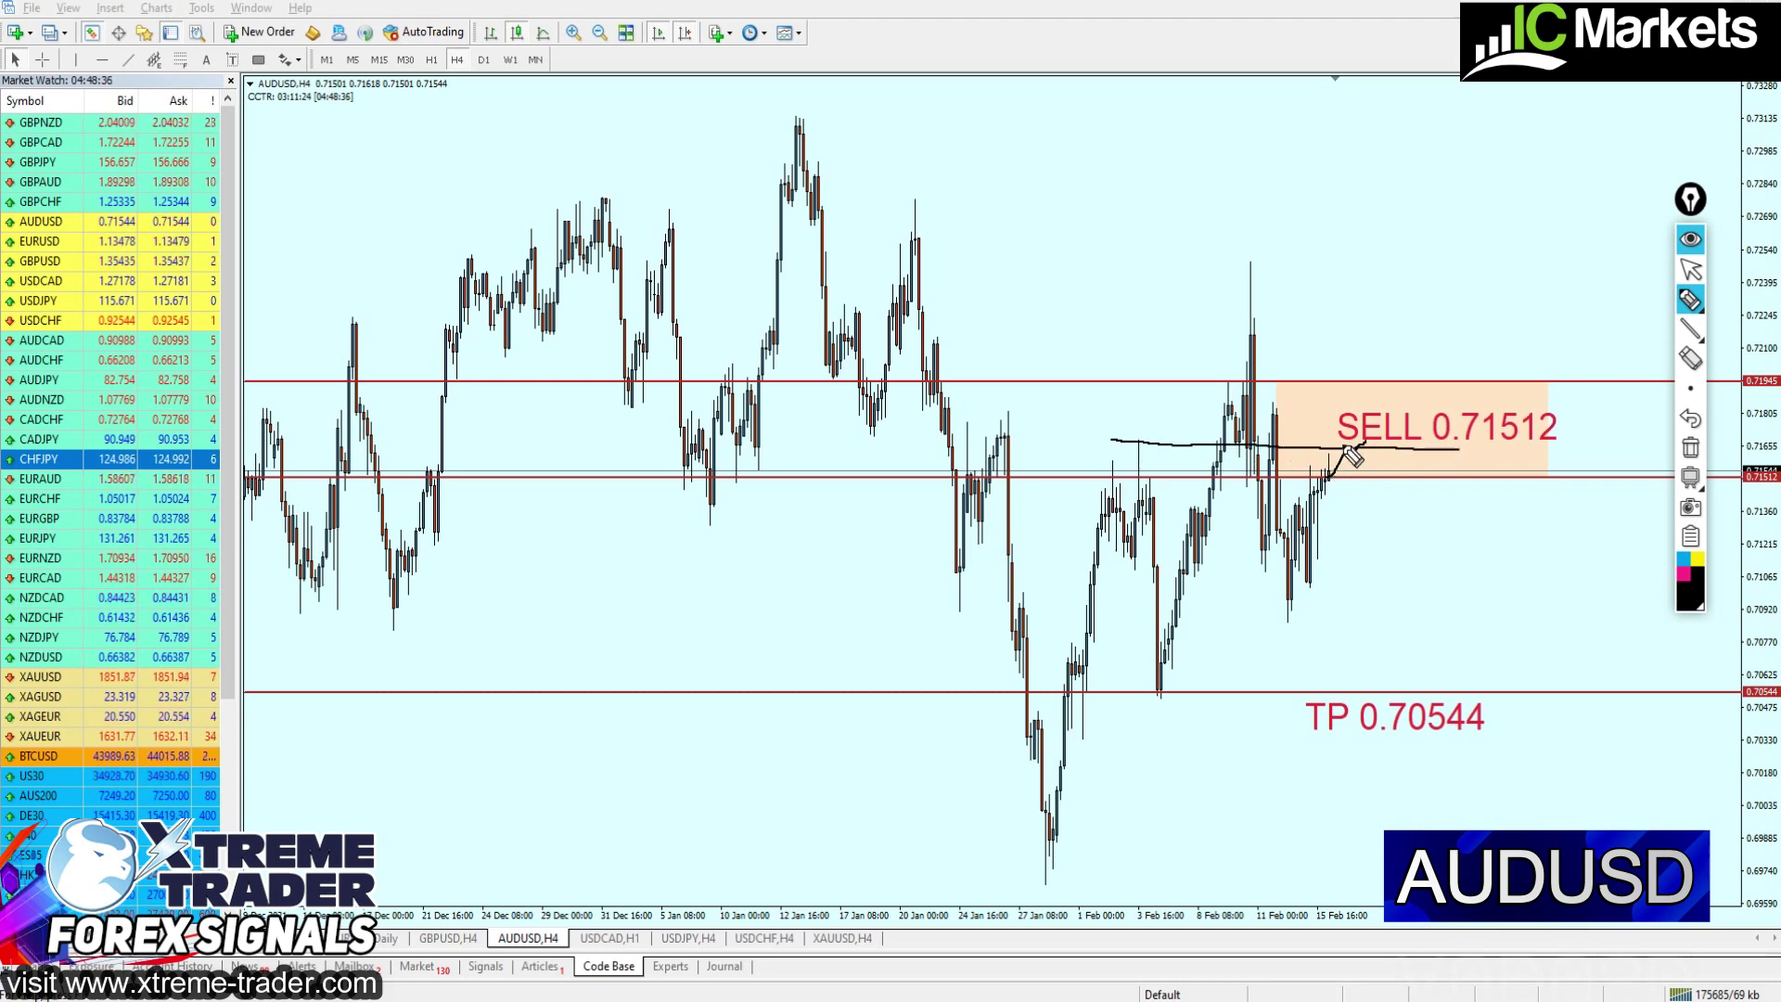
drag(1347, 449, 1391, 580)
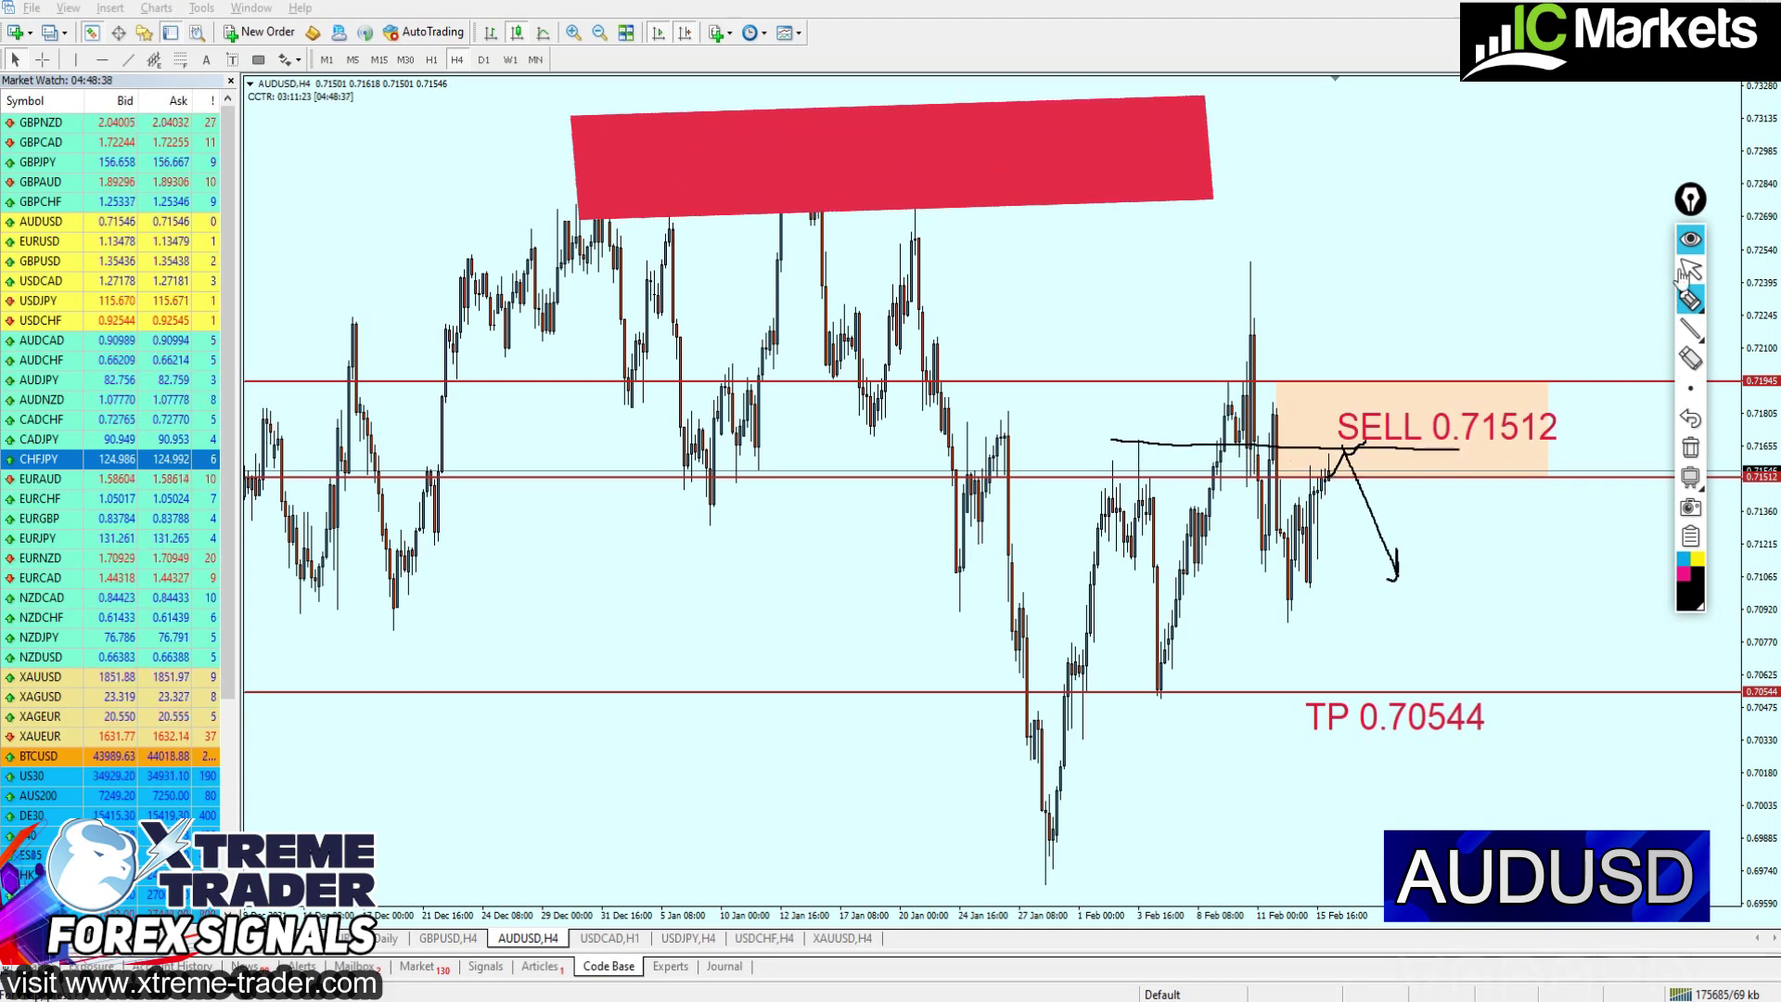
click(1691, 448)
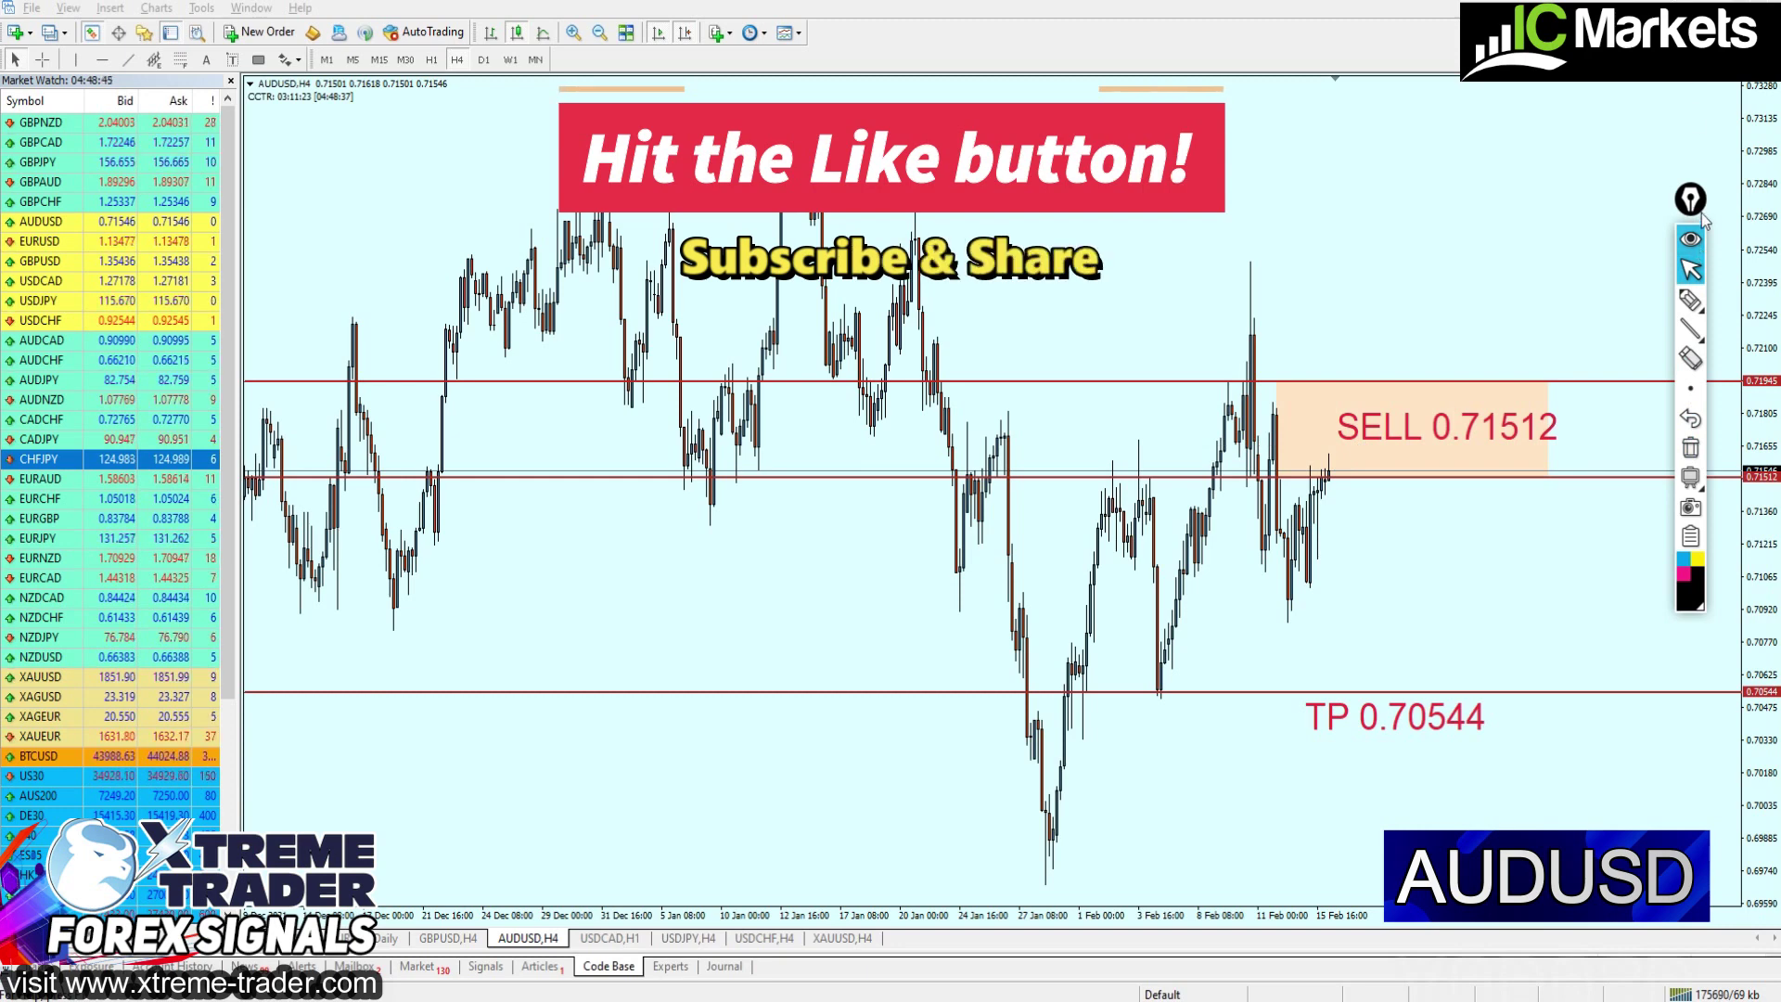
Show AUDUSD on the H1 timeframe and add a horizontal line at 0.71708 inside the shaded sell zone
drag(1690, 199, 1714, 132)
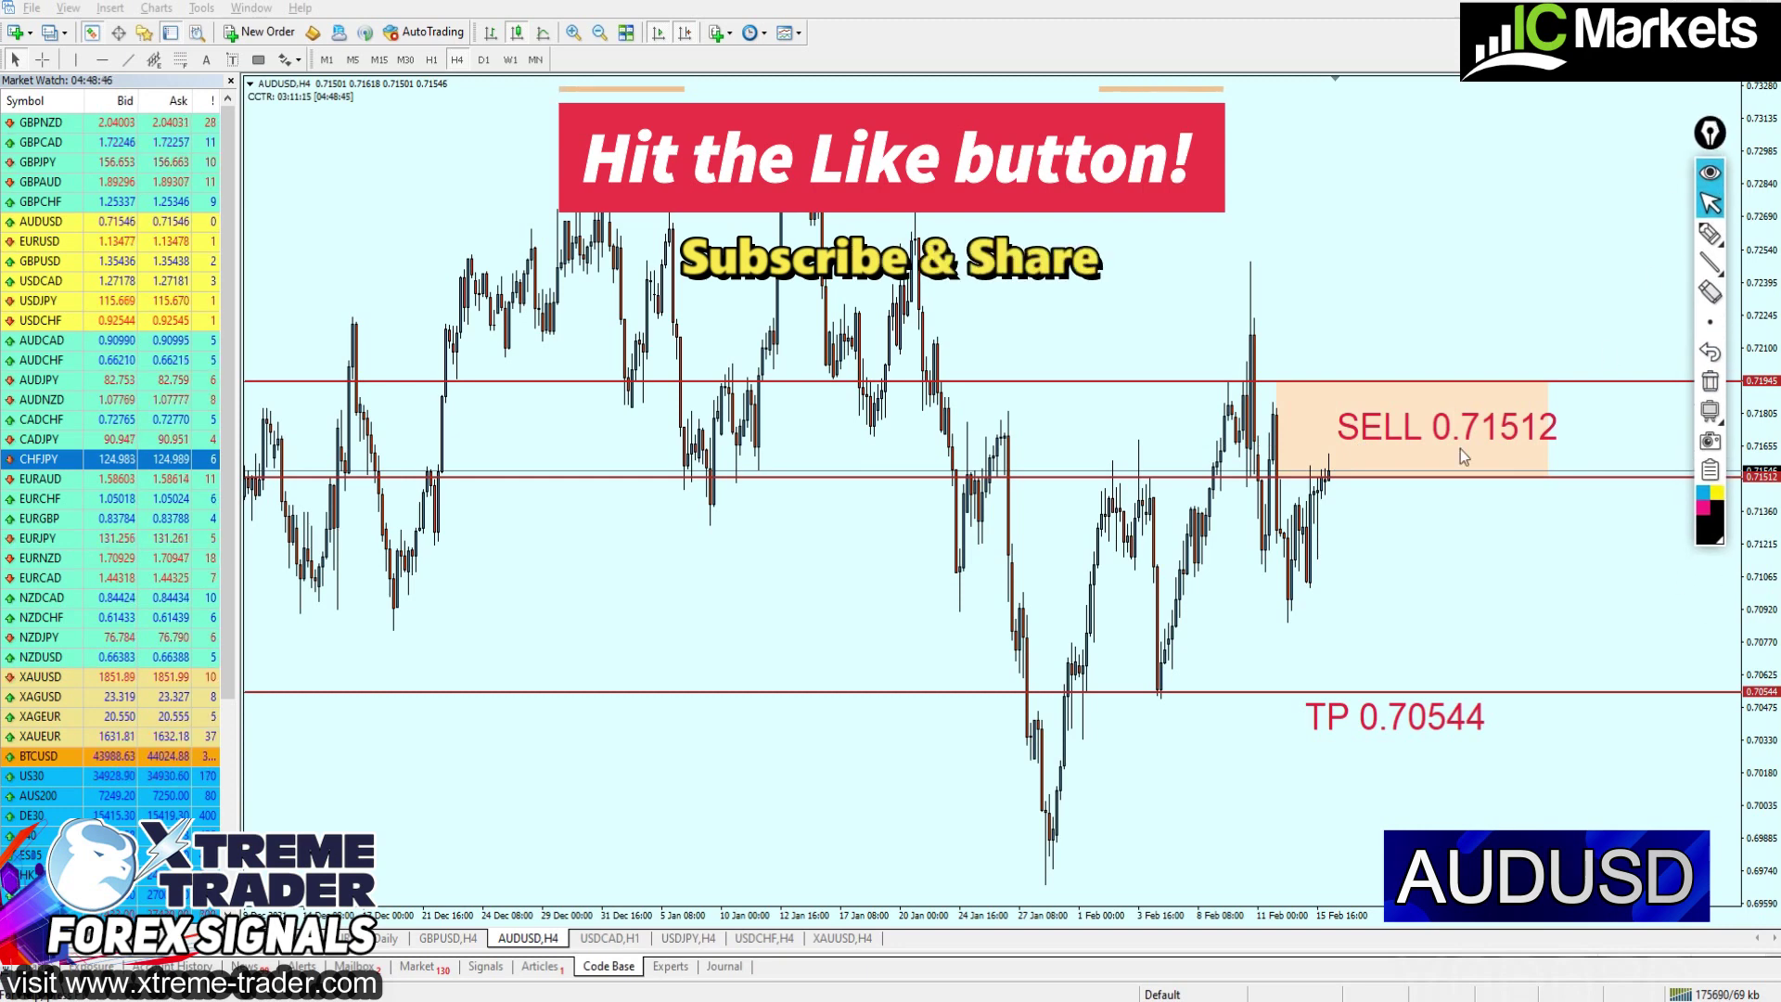
click(429, 60)
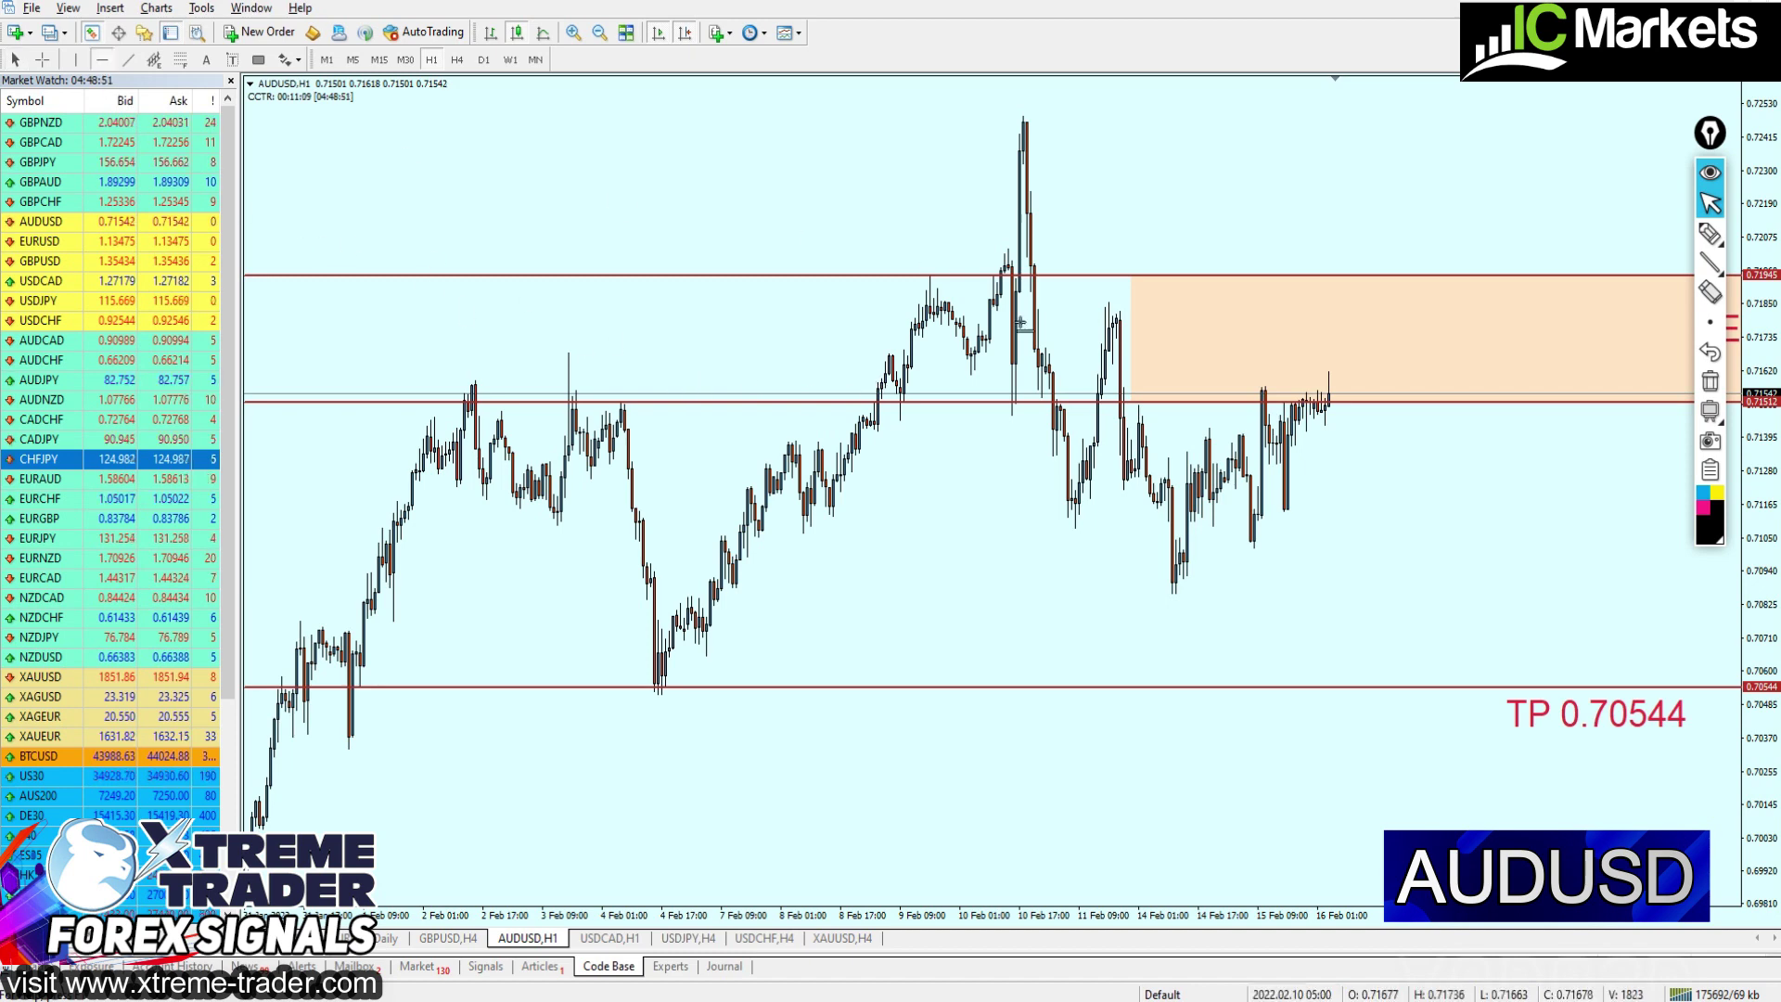
click(1068, 323)
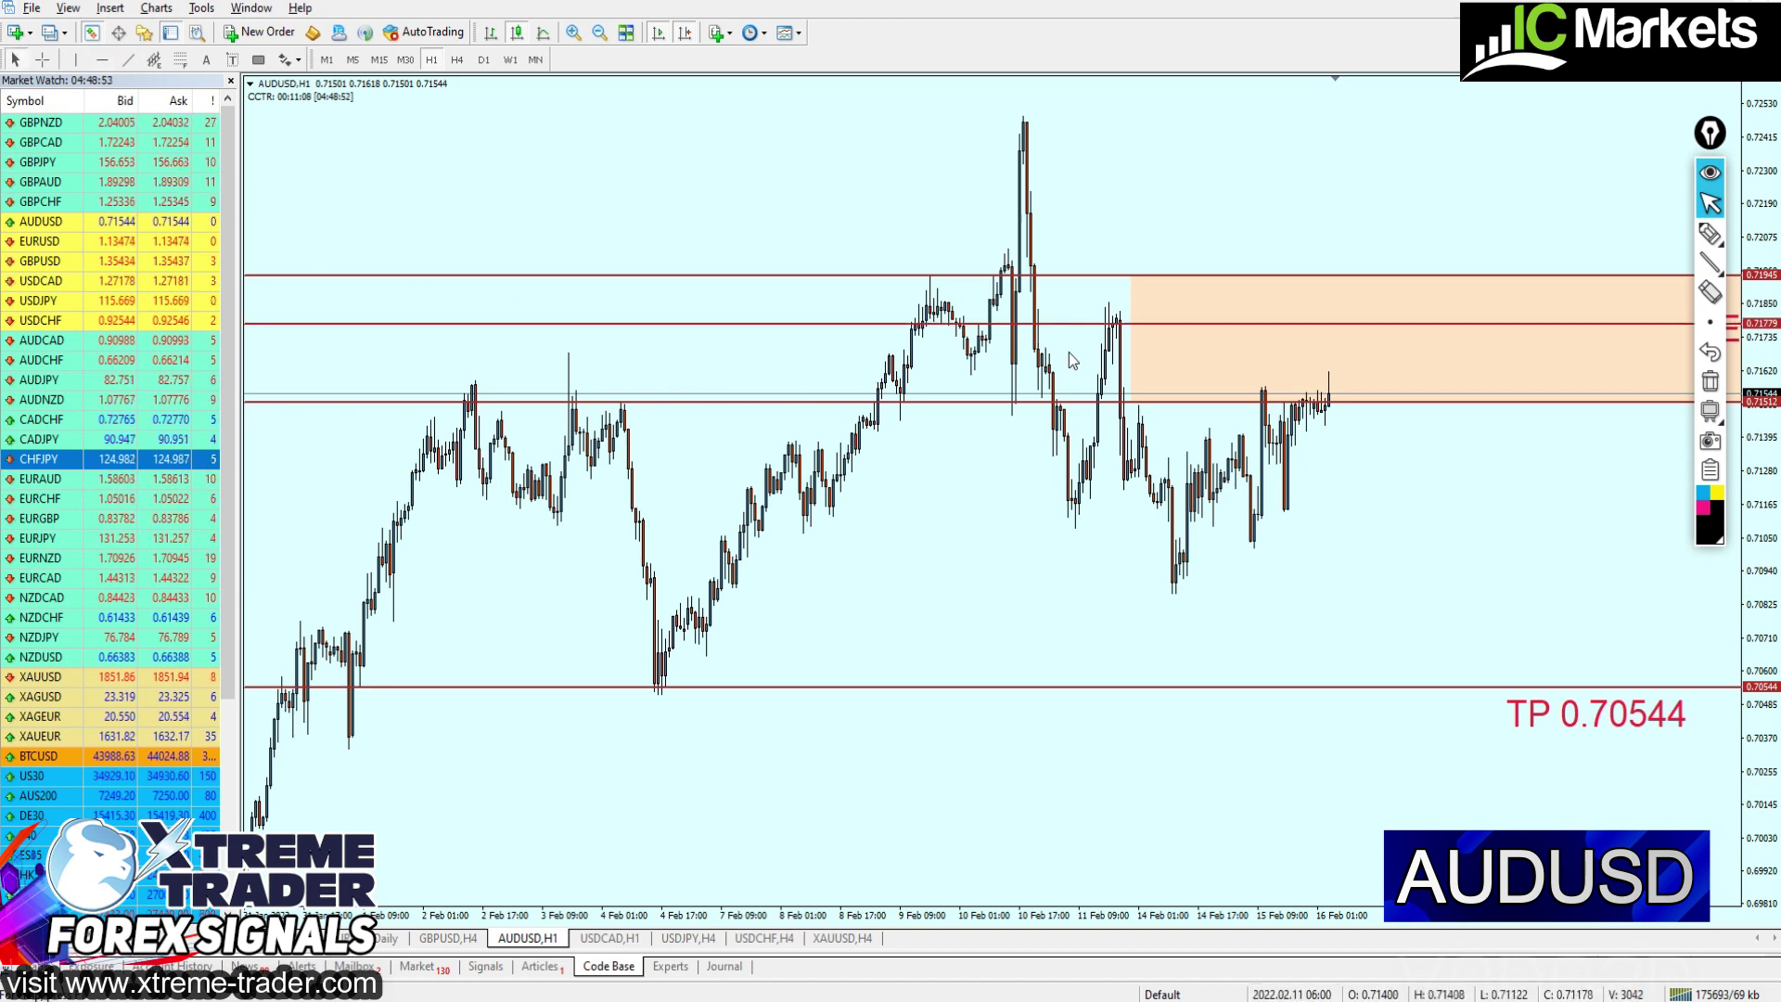
scroll(1067, 352, up, 2)
scroll(1067, 335, down, 2)
mouse_move(1058, 323)
mouse_down()
mouse_move(1096, 352)
mouse_move(1067, 353)
mouse_up()
scroll(1071, 348, up, 1)
key(plus)
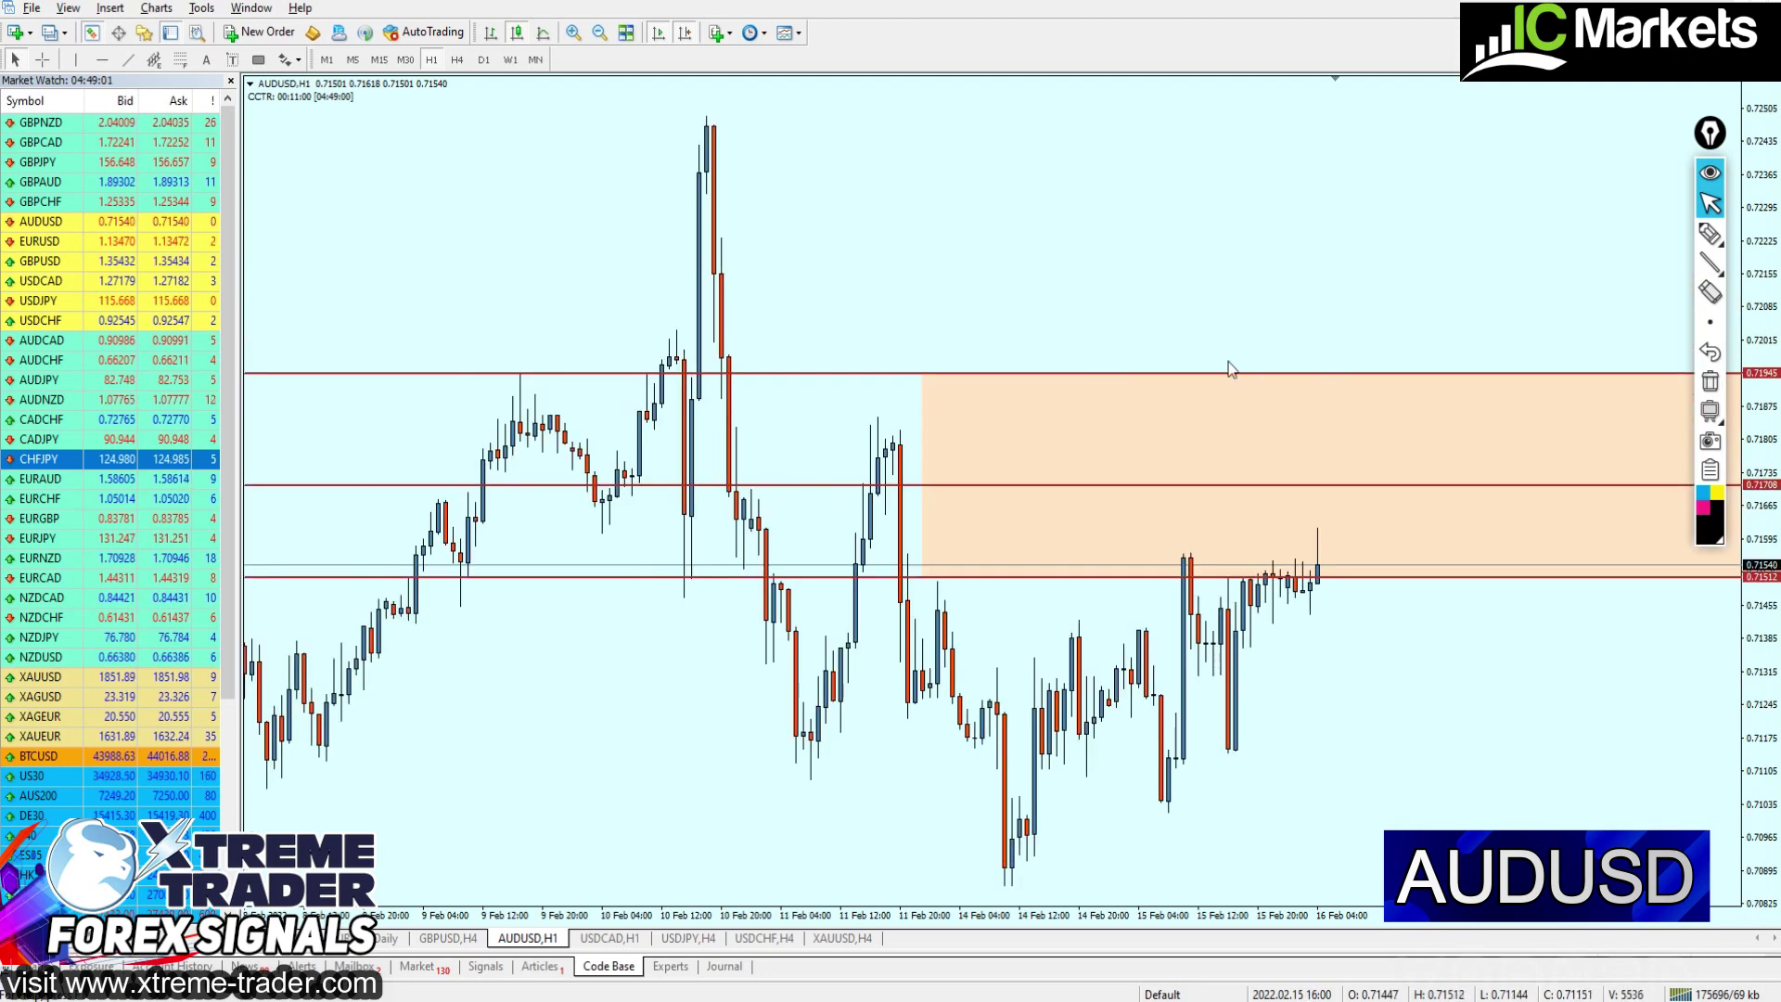
Circle the 11 Feb peak as R1 and sketch price rising to a matching circled point R2 on the 0.71708 line
click(1710, 233)
mouse_move(874, 516)
mouse_down()
mouse_move(944, 444)
mouse_move(865, 518)
mouse_up()
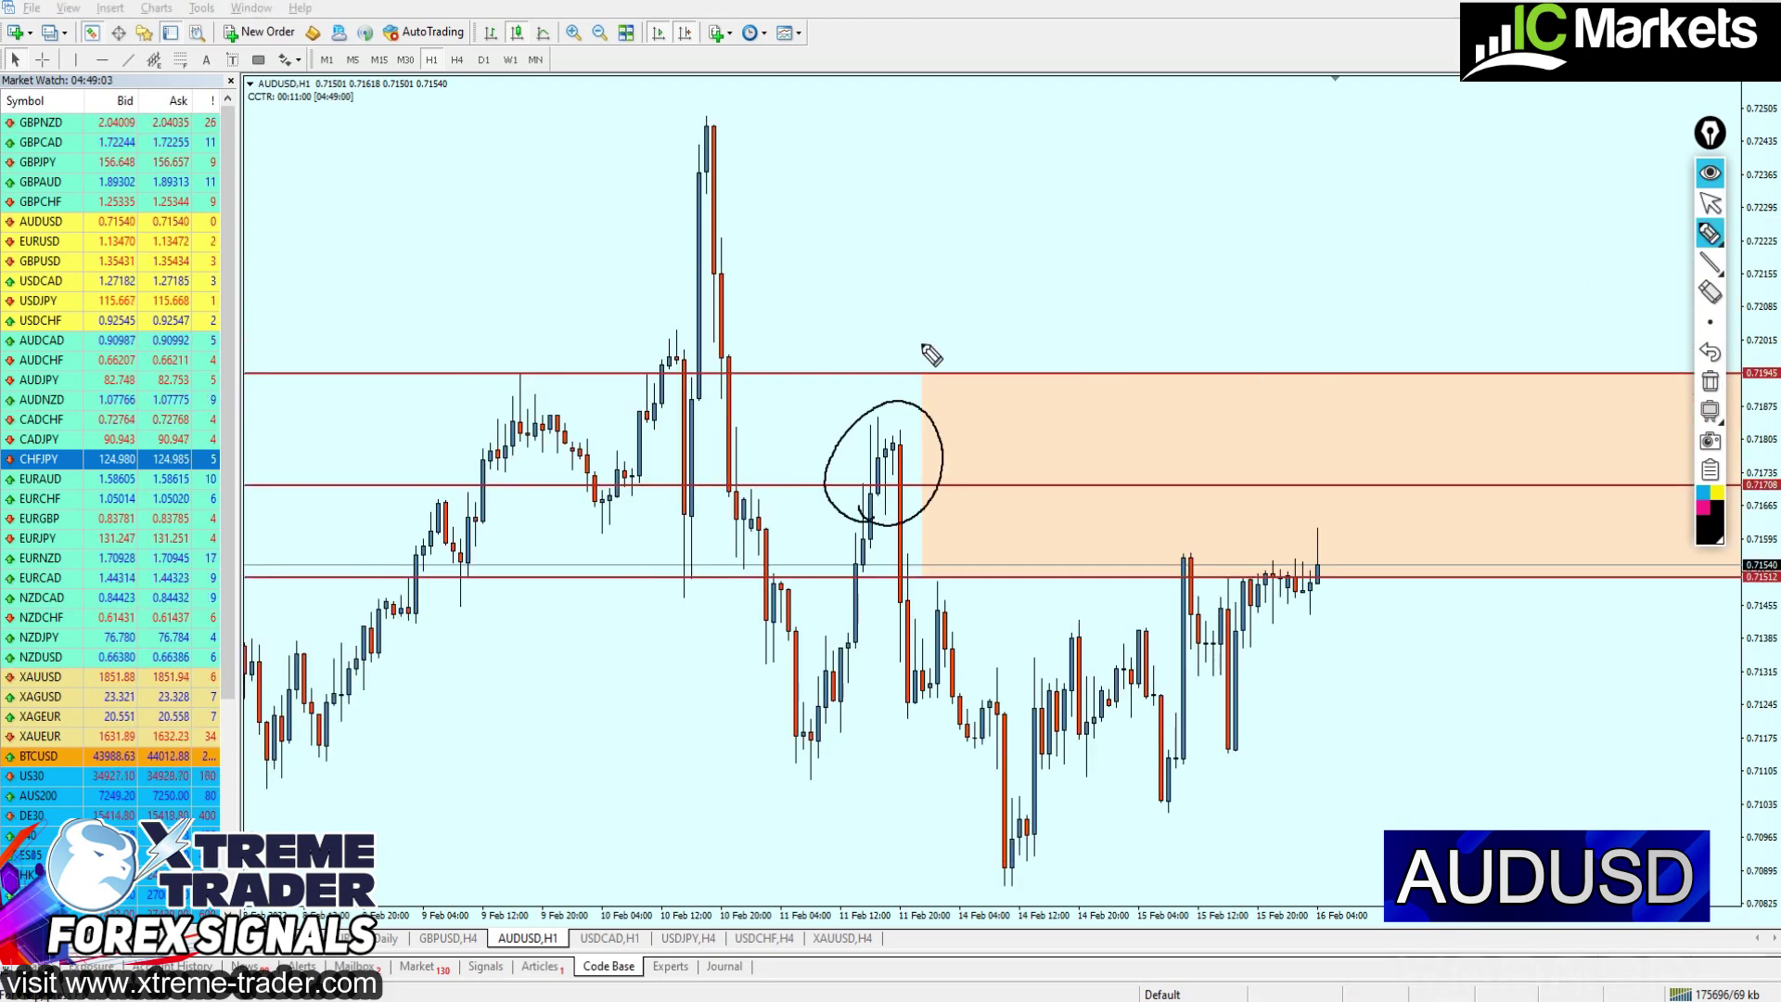
drag(927, 374, 929, 332)
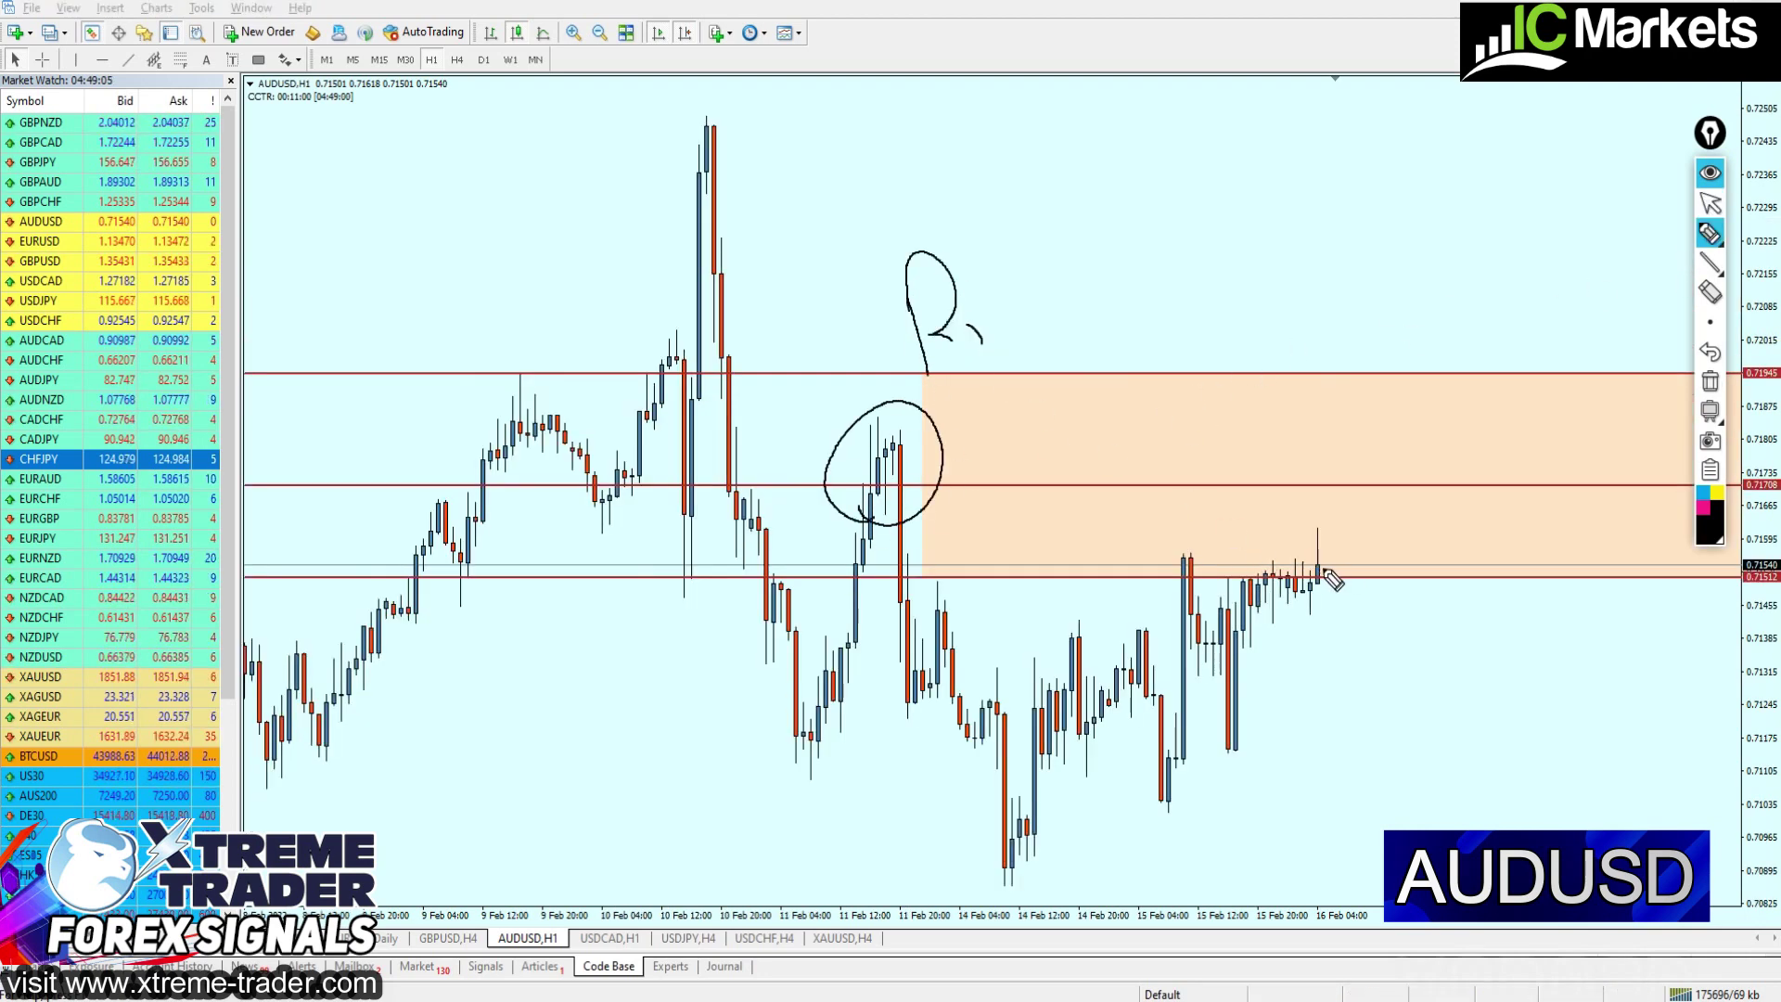
drag(1321, 560, 1397, 489)
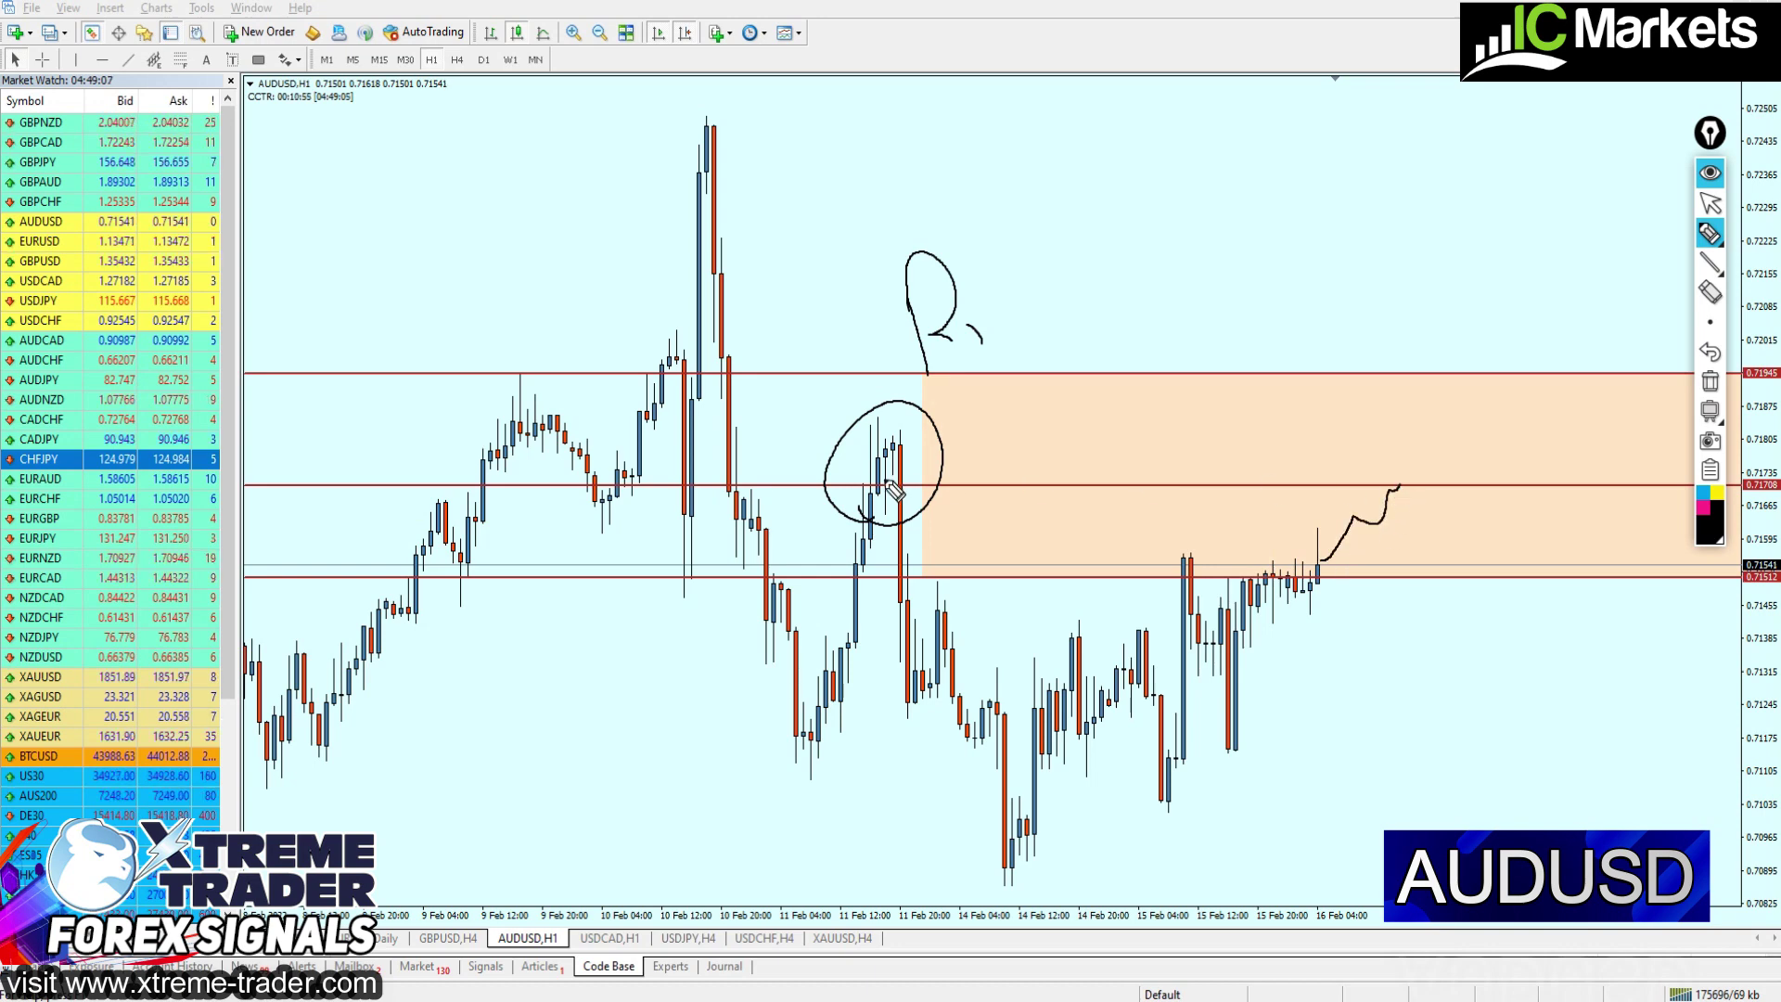
mouse_move(893, 491)
mouse_down()
mouse_move(872, 509)
mouse_move(935, 460)
mouse_move(890, 477)
mouse_move(1394, 508)
mouse_move(1436, 478)
mouse_move(1364, 353)
mouse_move(1438, 408)
mouse_move(1495, 422)
mouse_up()
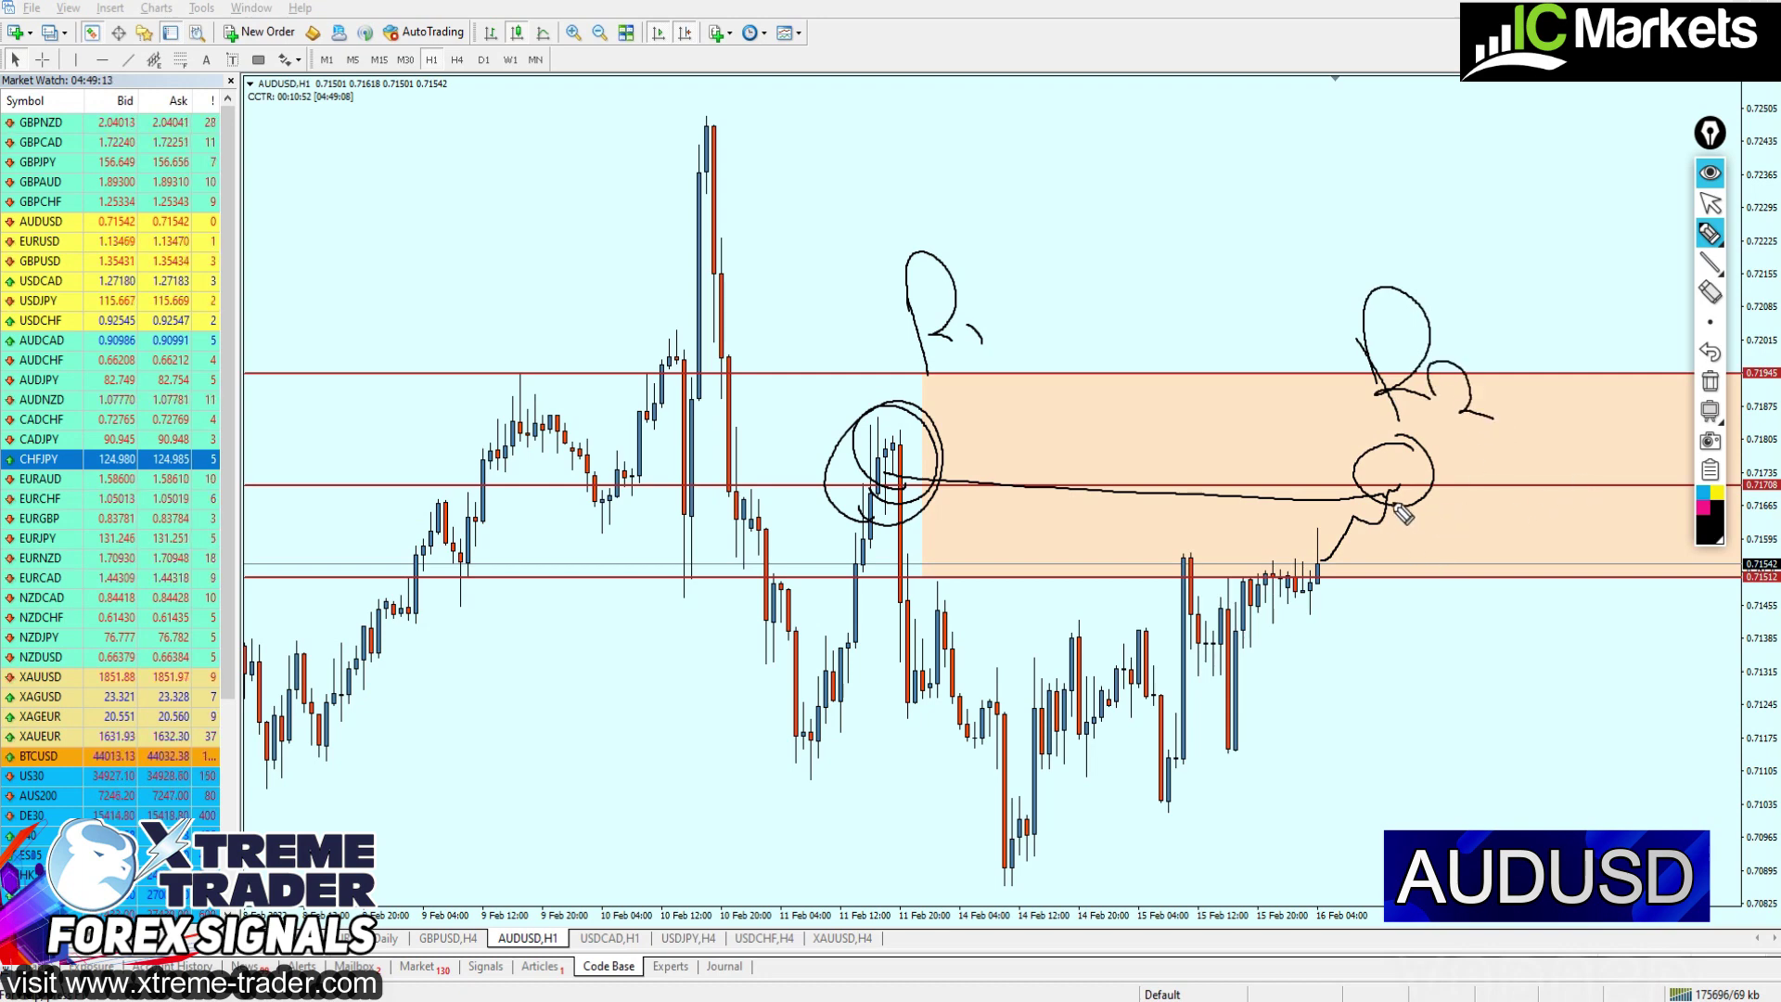
Handwrite 0.71708 above the sell zone with a double underline, and clear all sketches from the AUDUSD chart
drag(1165, 175, 1308, 232)
click(1246, 156)
mouse_move(1335, 148)
mouse_down()
mouse_move(1344, 228)
mouse_move(1375, 199)
mouse_up()
mouse_move(1392, 119)
mouse_down()
mouse_move(1377, 148)
mouse_move(1405, 116)
mouse_up()
drag(1419, 102, 1433, 171)
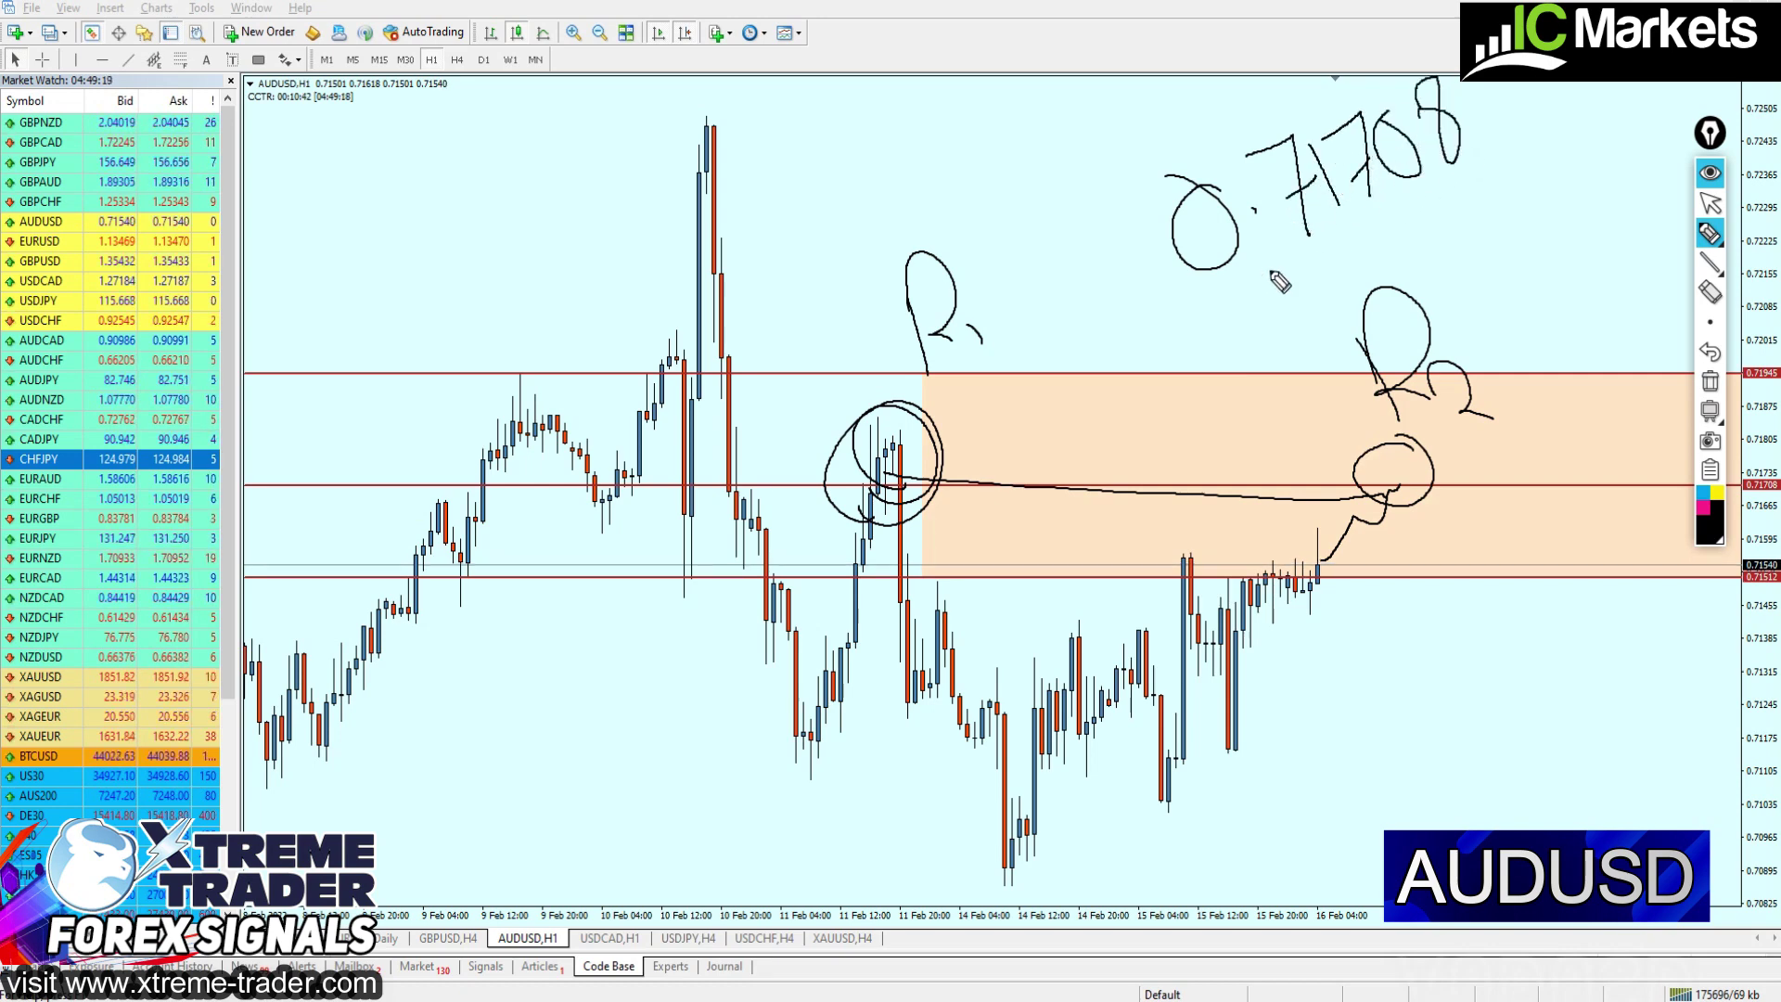
mouse_move(1187, 341)
mouse_down()
mouse_move(1480, 200)
mouse_move(1438, 170)
mouse_up()
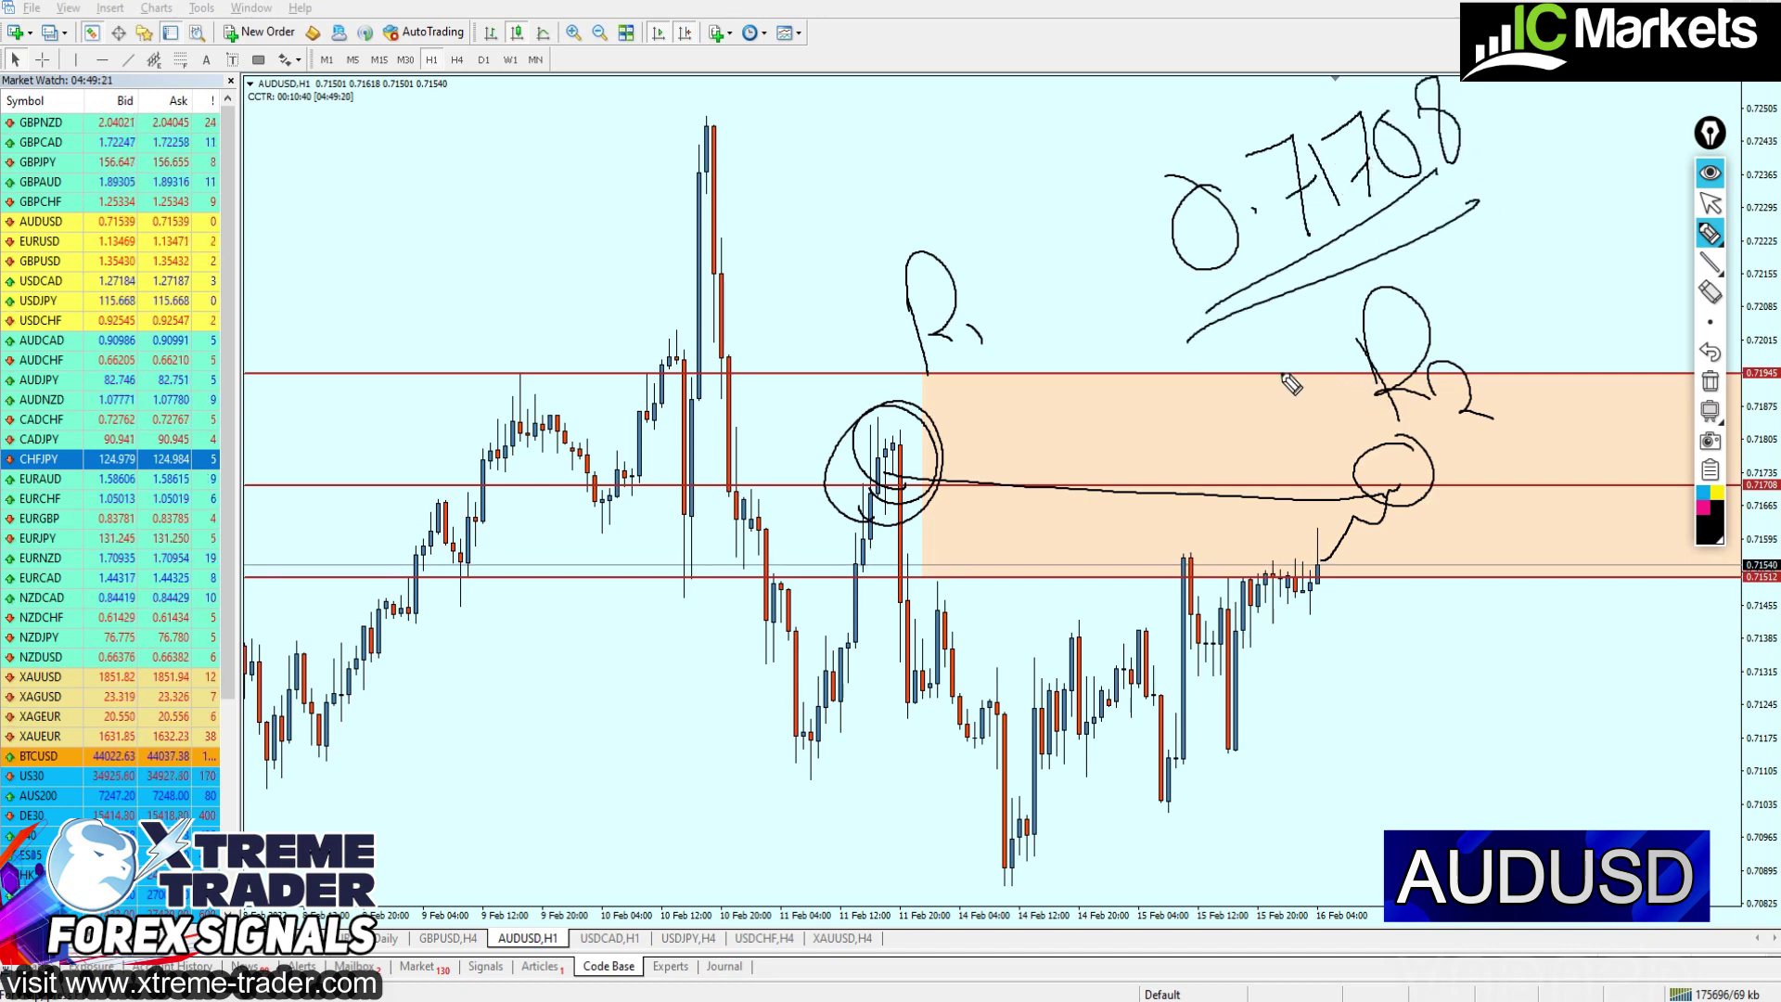
click(1710, 380)
click(1710, 204)
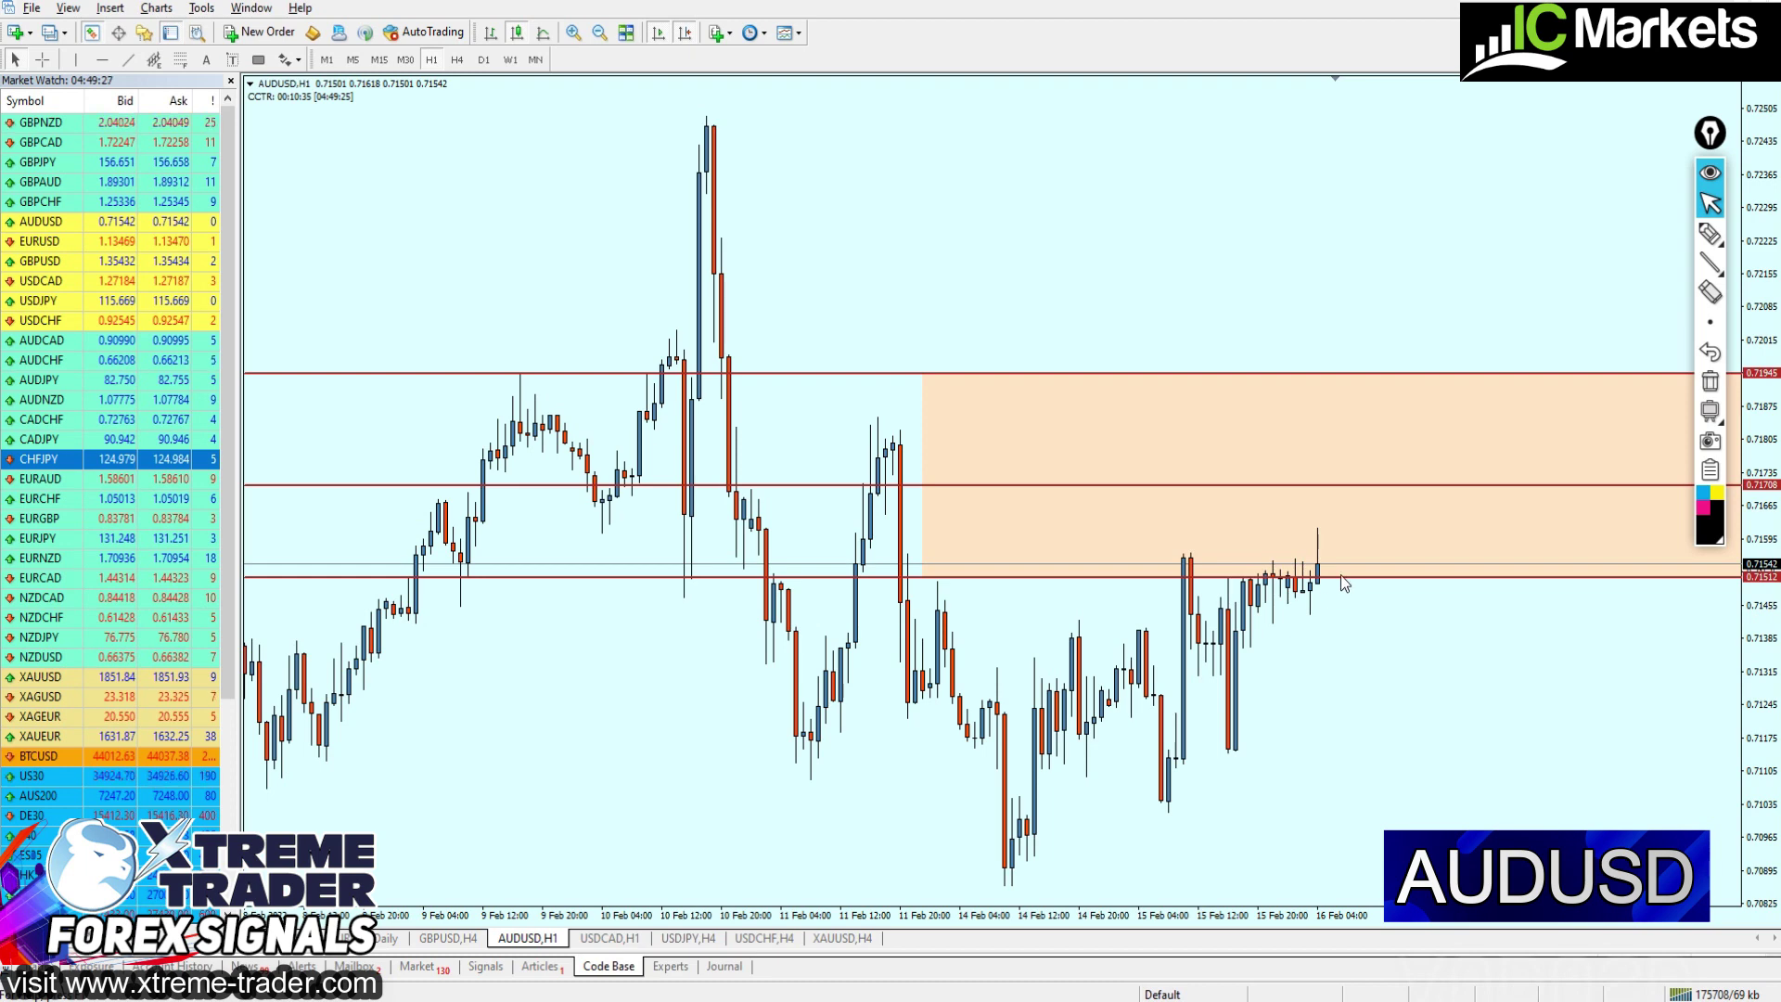
Move the SELL 0.71512 label further left inside the shaded AUDUSD sell zone
key(minus)
key(minus)
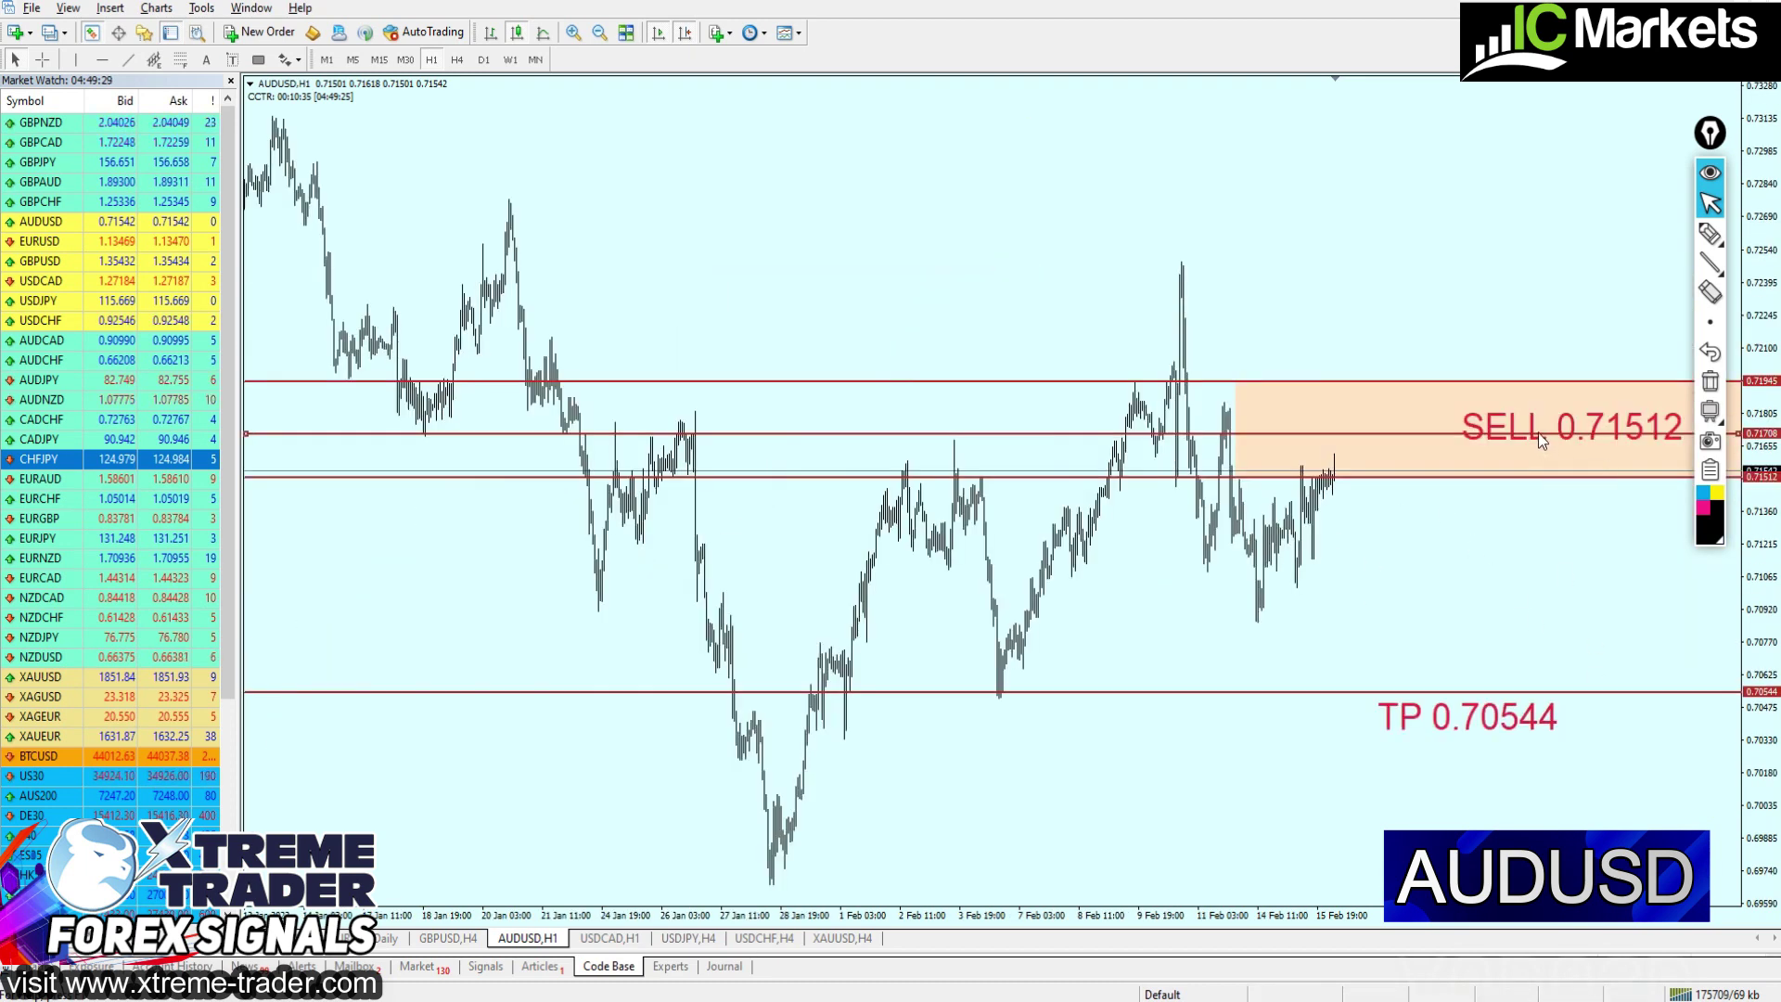
drag(1538, 432, 1139, 422)
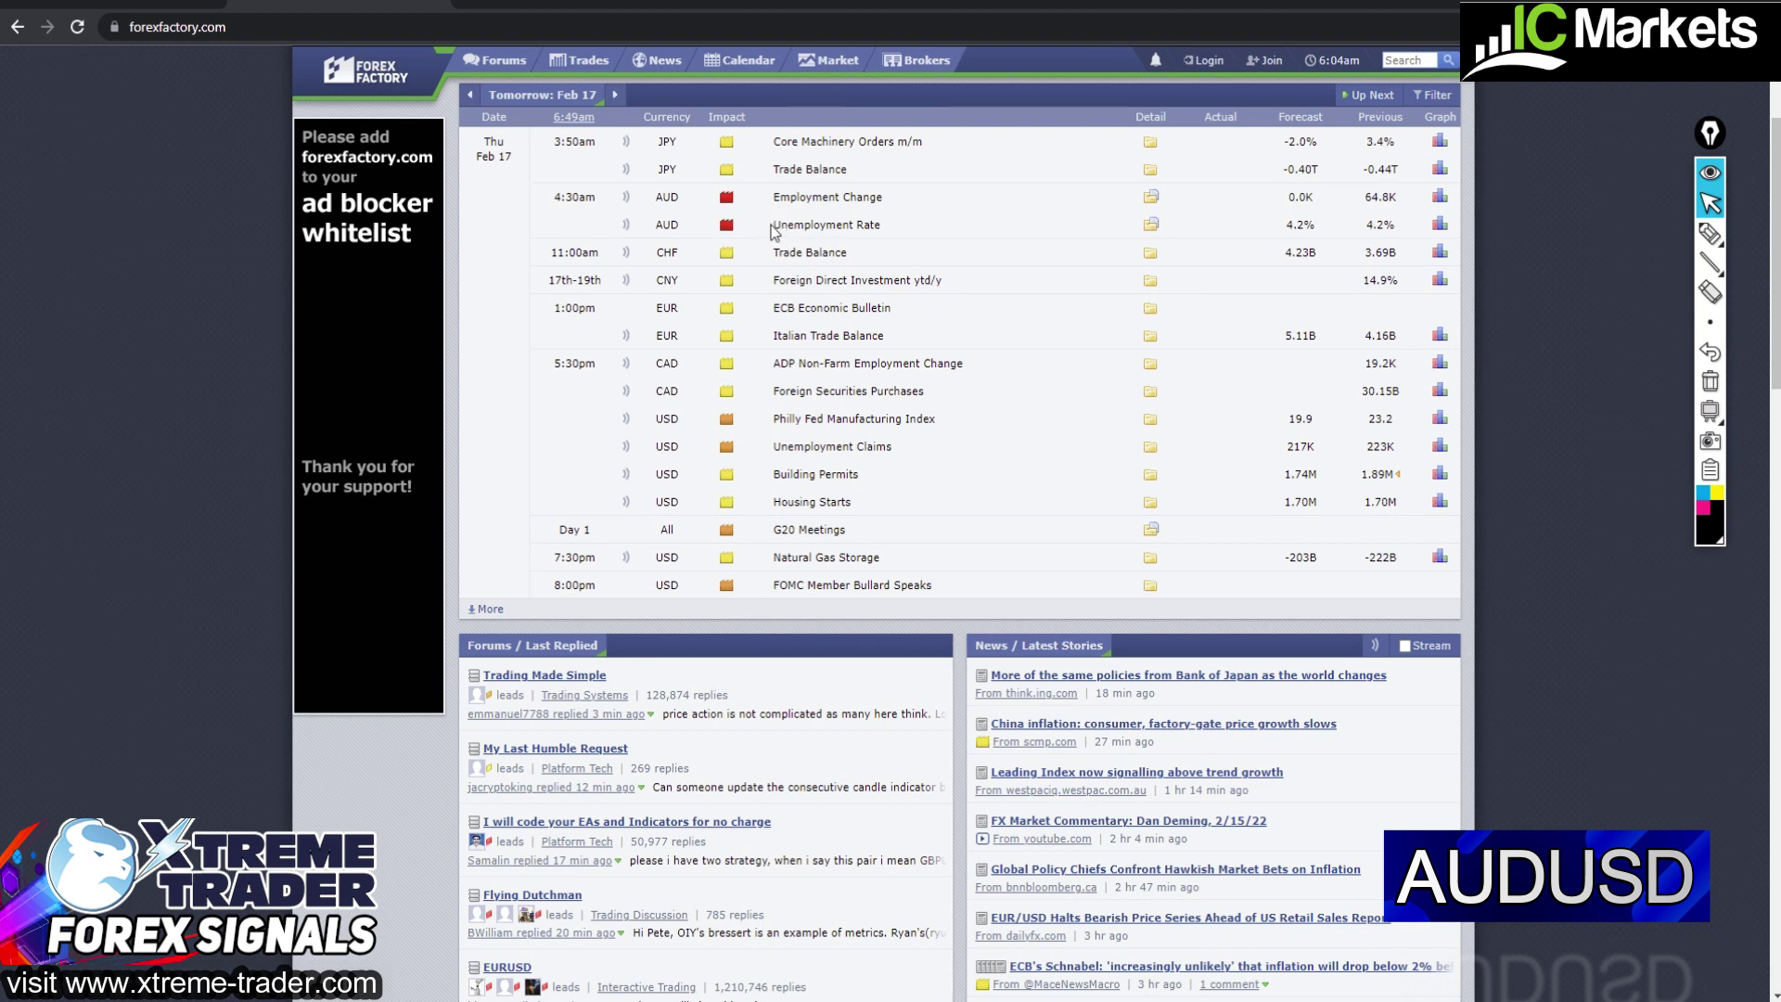
Review the Feb 17 AUD Employment Change and Unemployment Rate entries on the Forex Factory calendar, and return to the AUDUSD H1 chart in MetaTrader
drag(841, 223, 841, 224)
click(851, 223)
click(874, 223)
scroll(823, 278, up, 2)
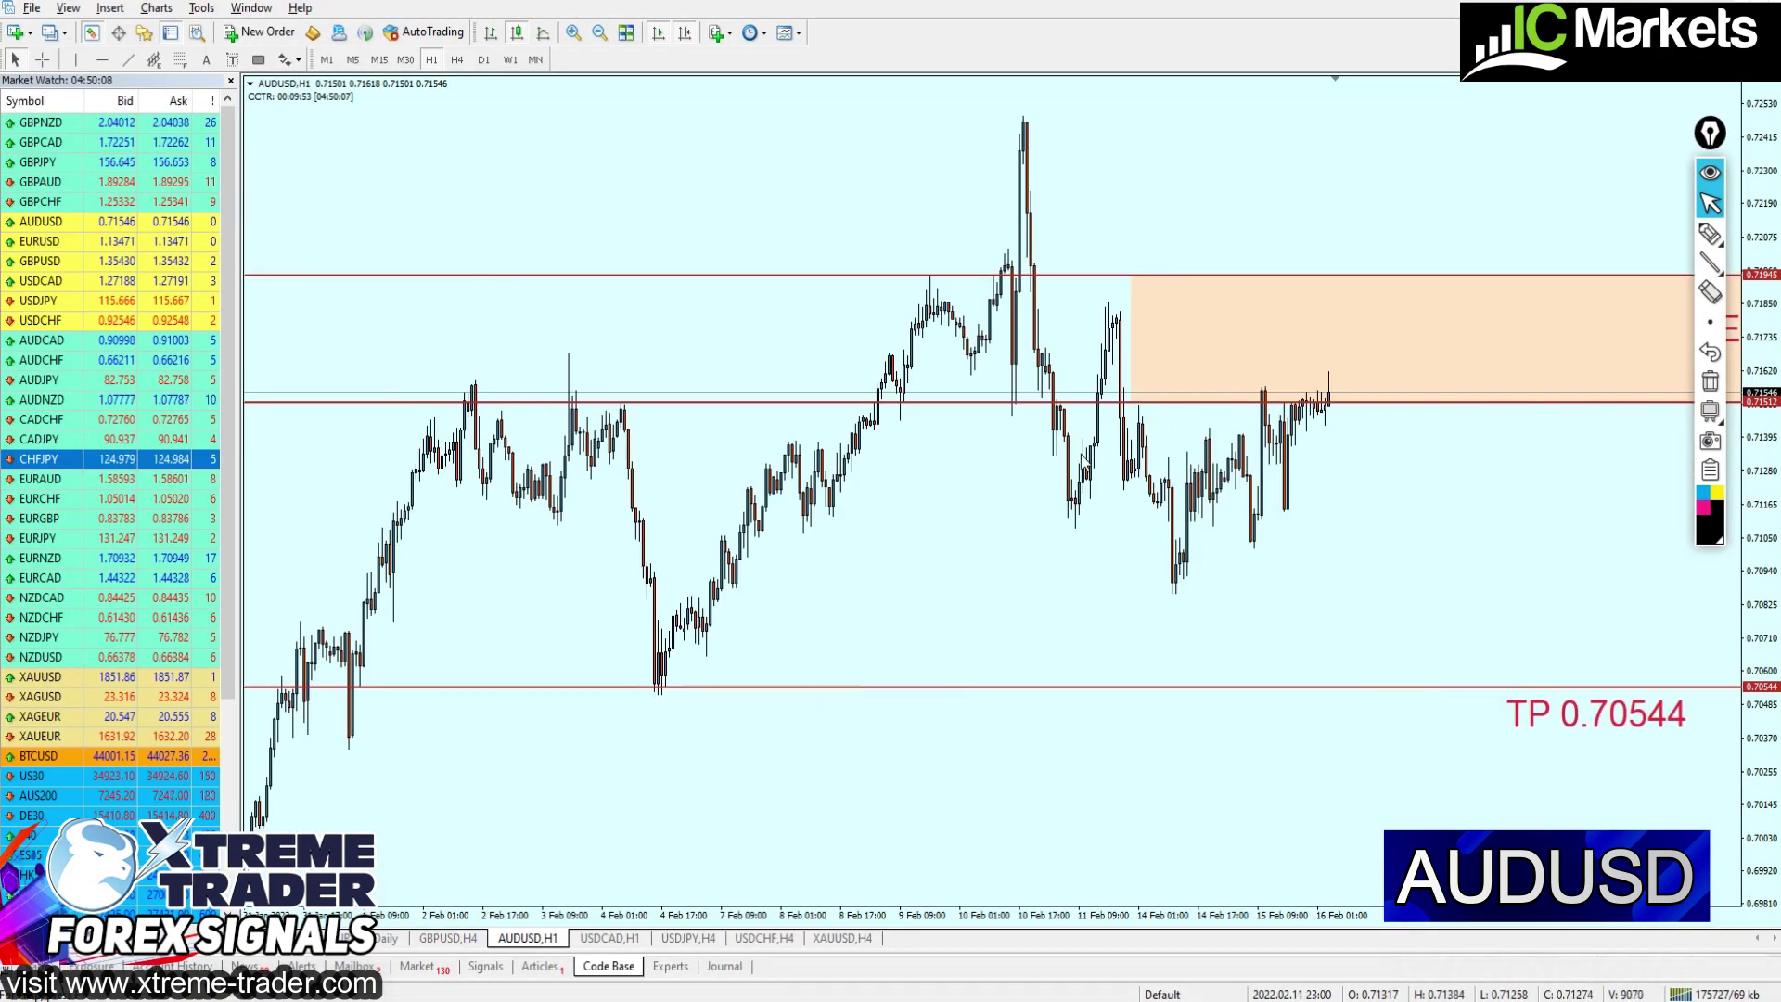
key(minus)
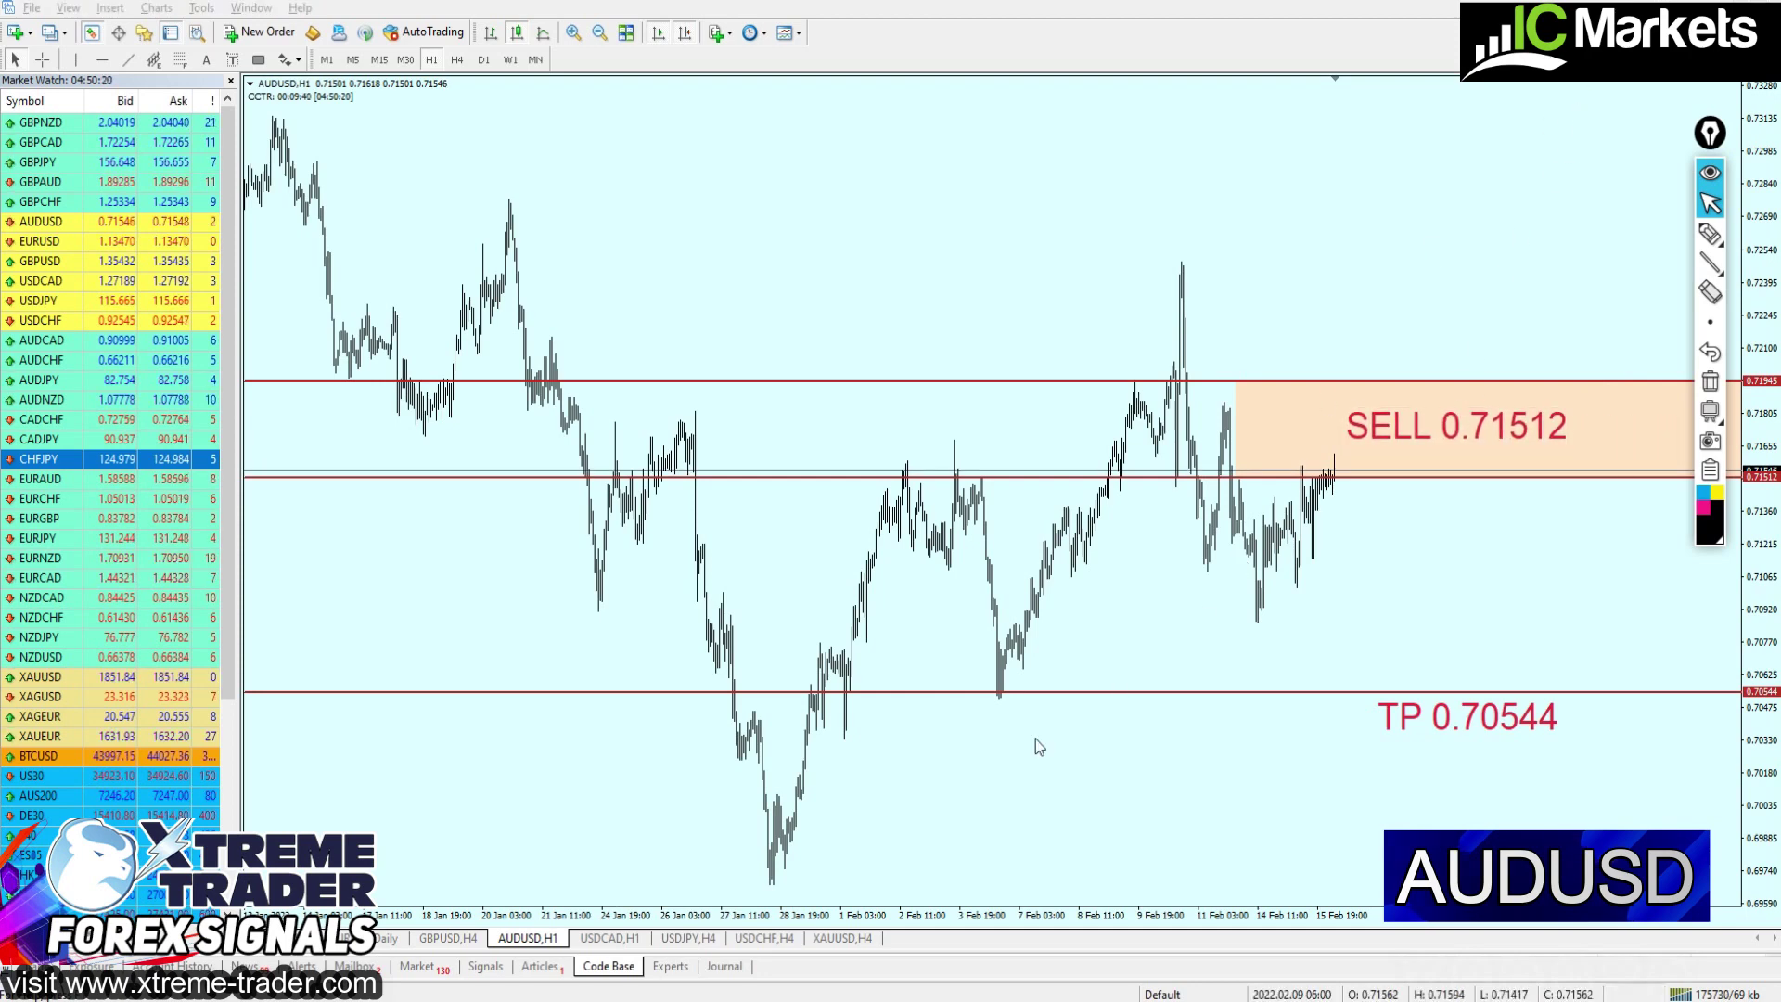
Open the USDCAD chart, measure the rise from the 1.27093 line to the latest peak, and compare the recent highs on H4
click(588, 946)
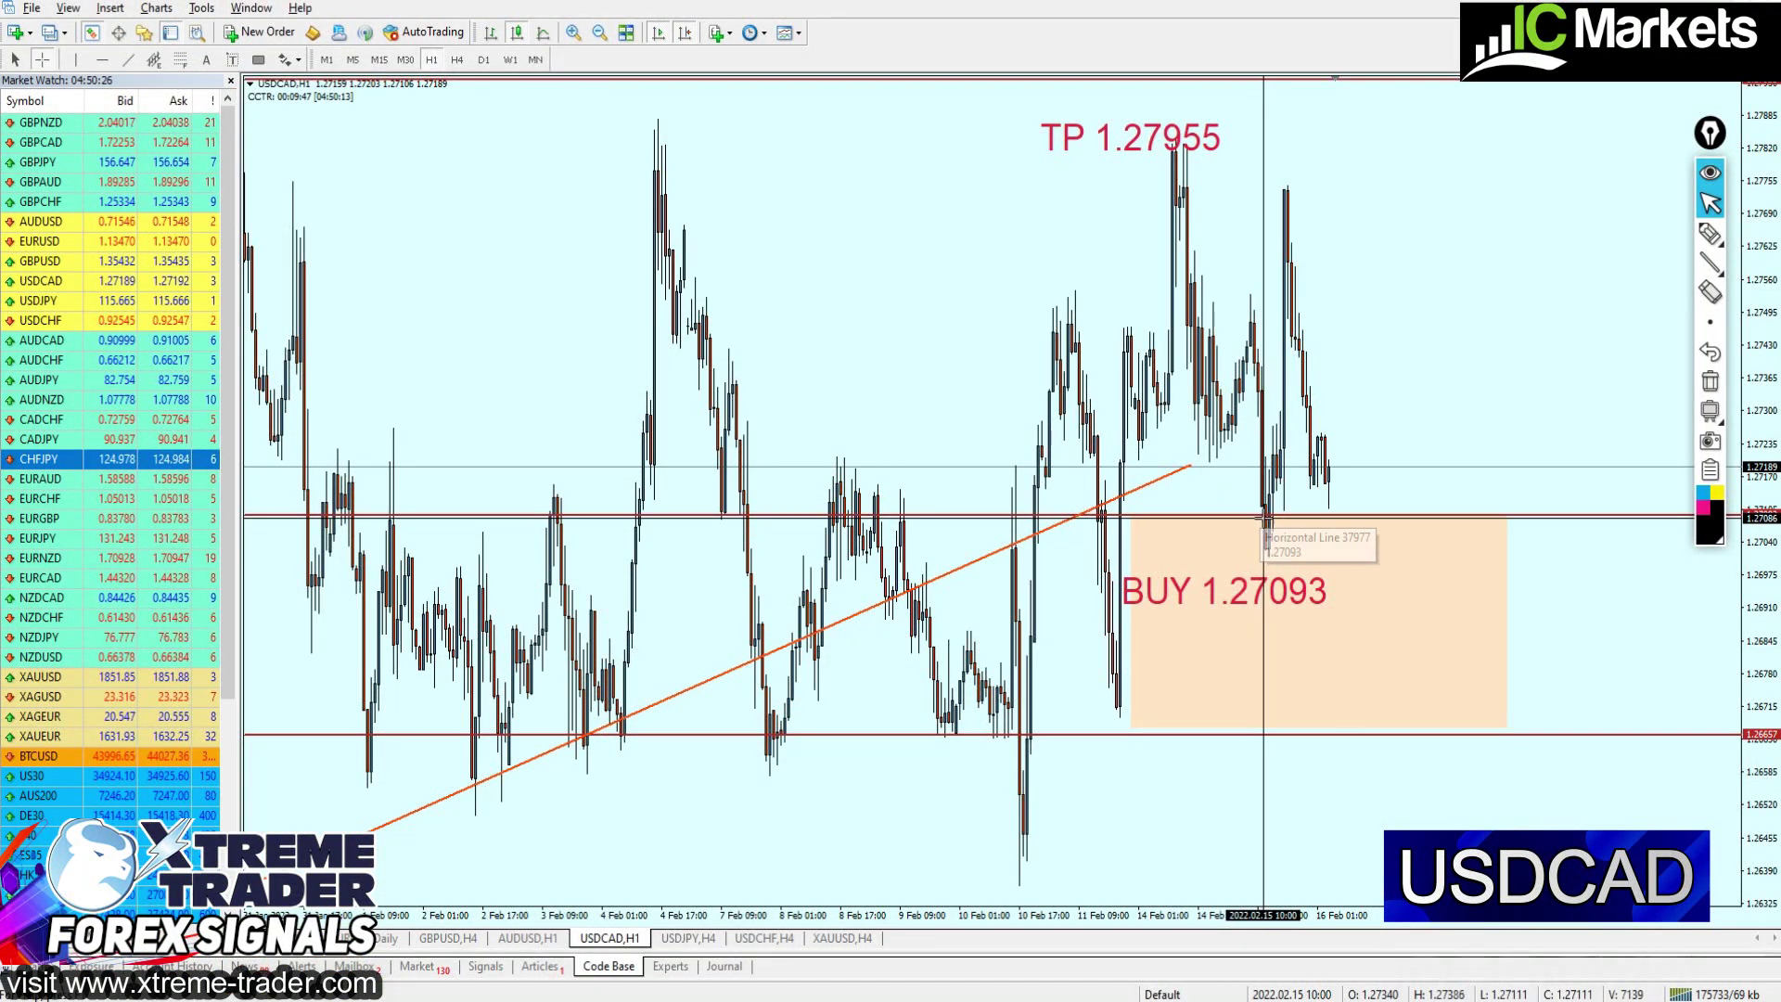
drag(1265, 516, 1283, 189)
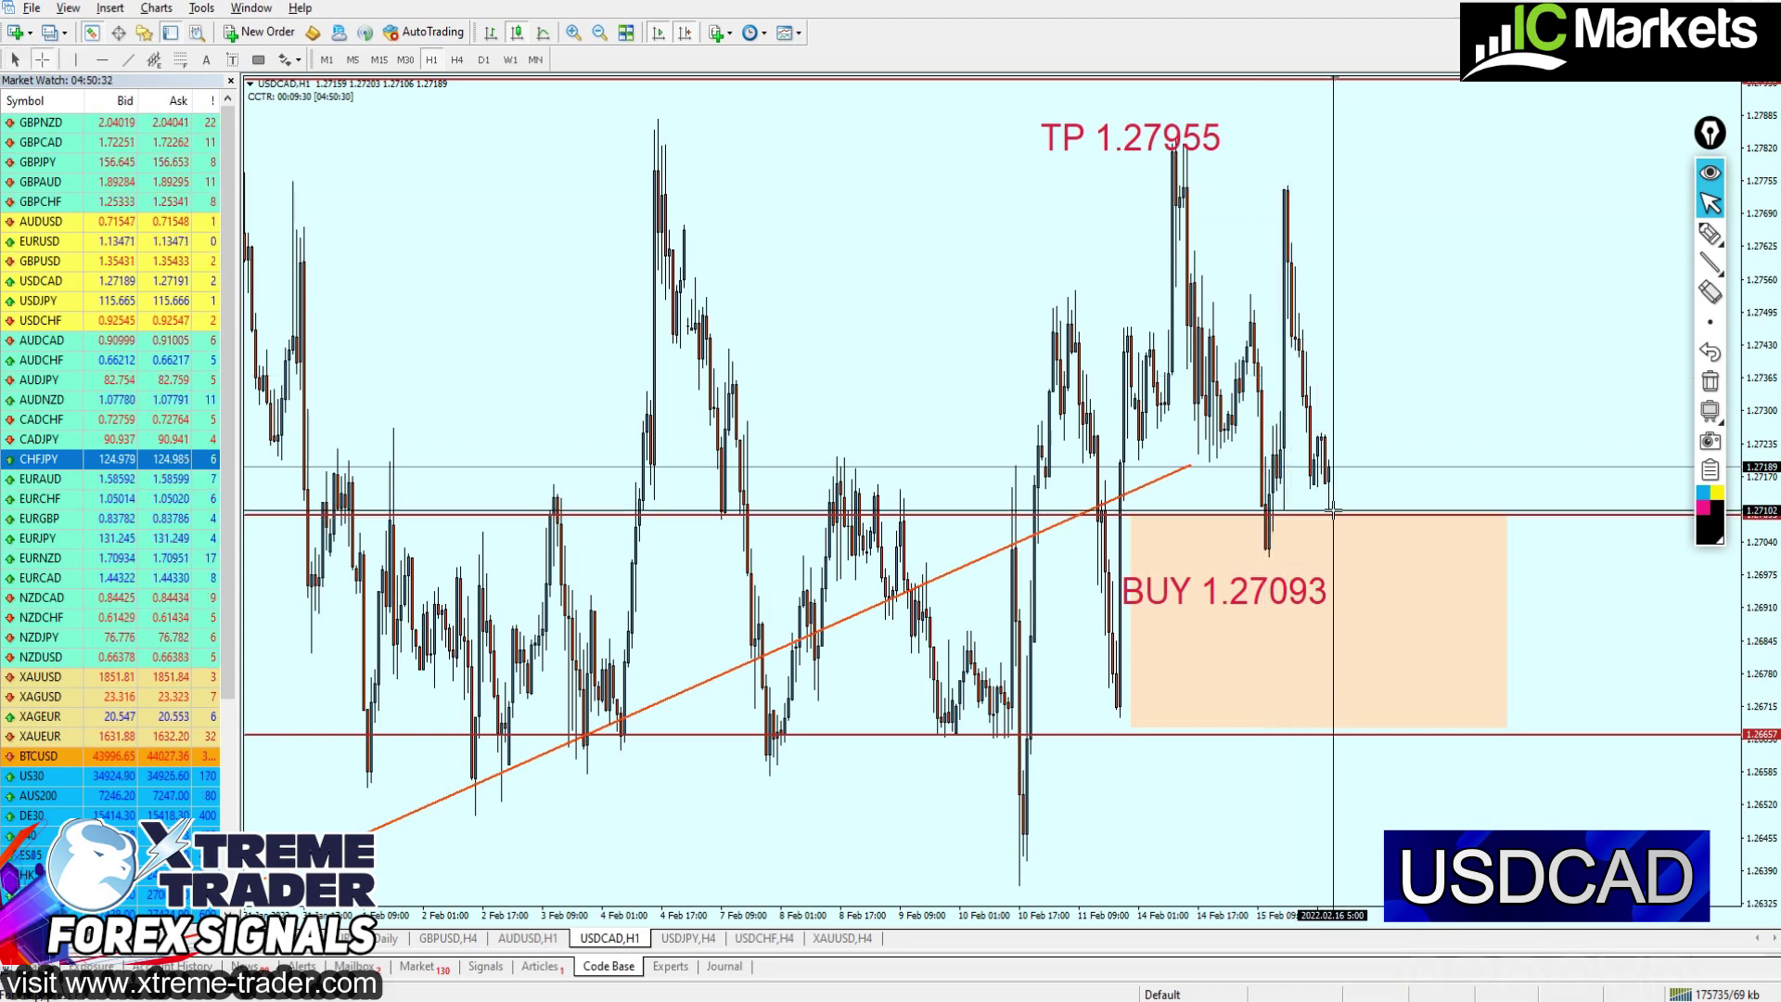
click(457, 59)
scroll(1302, 642, up, 1)
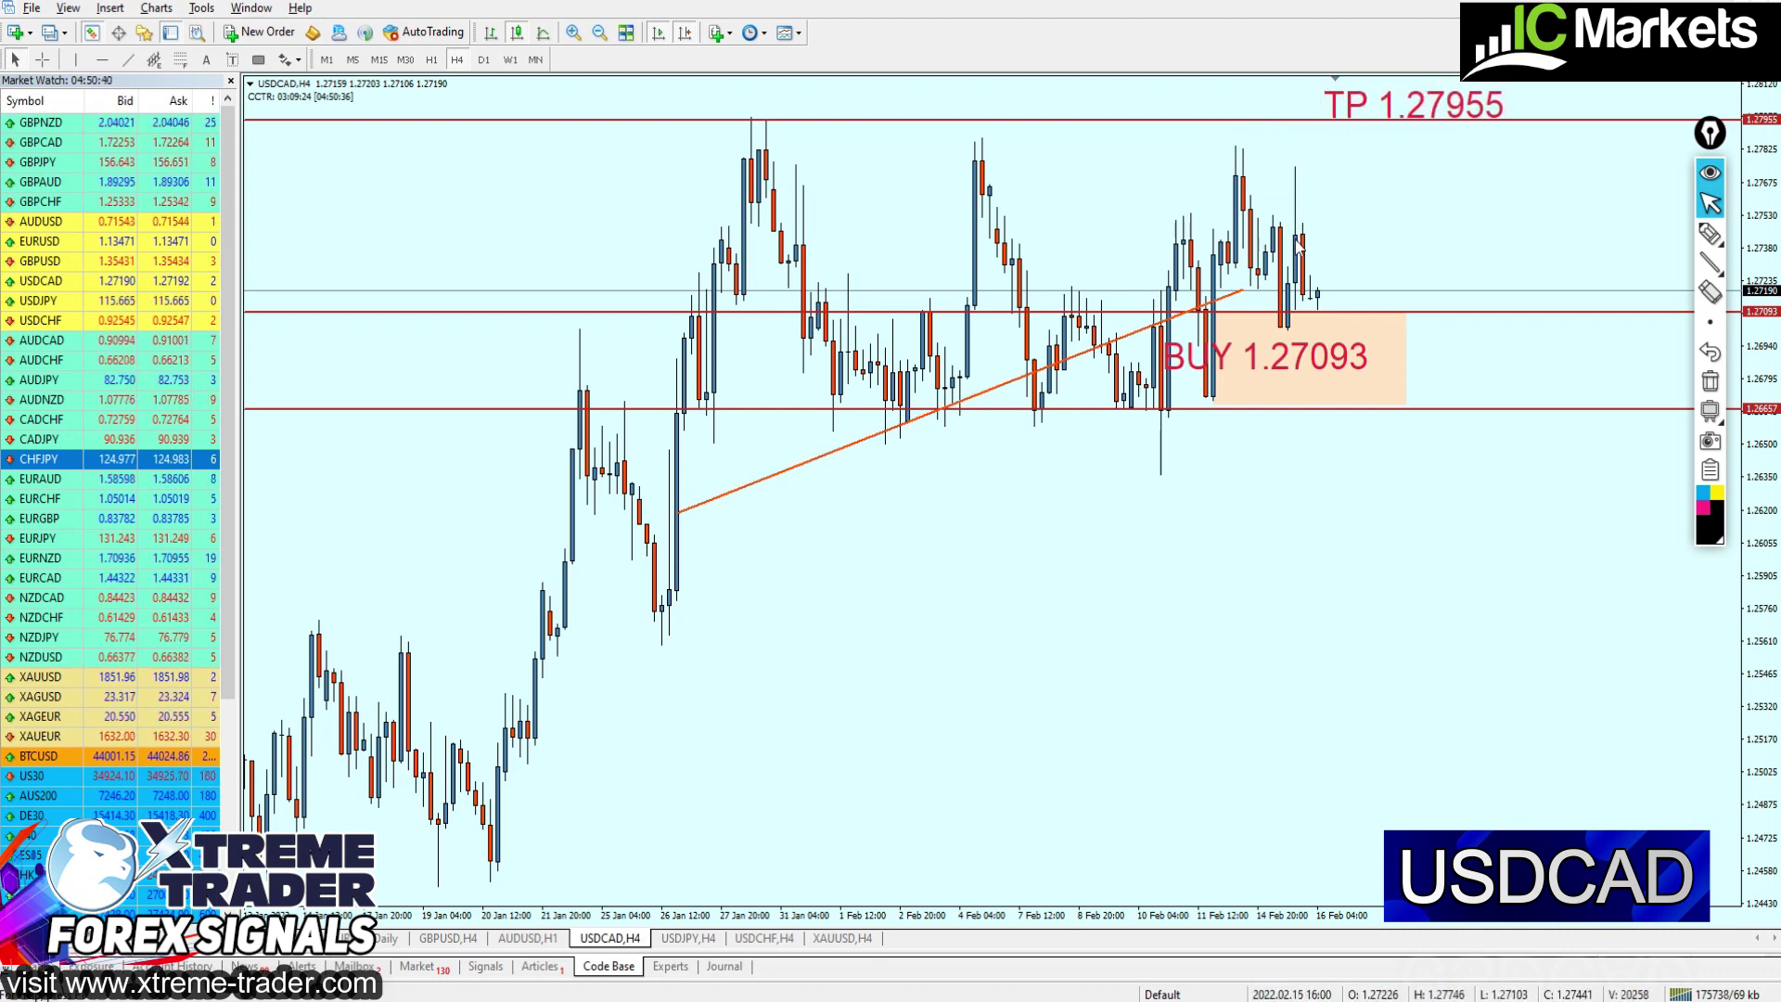
middle_click(1296, 168)
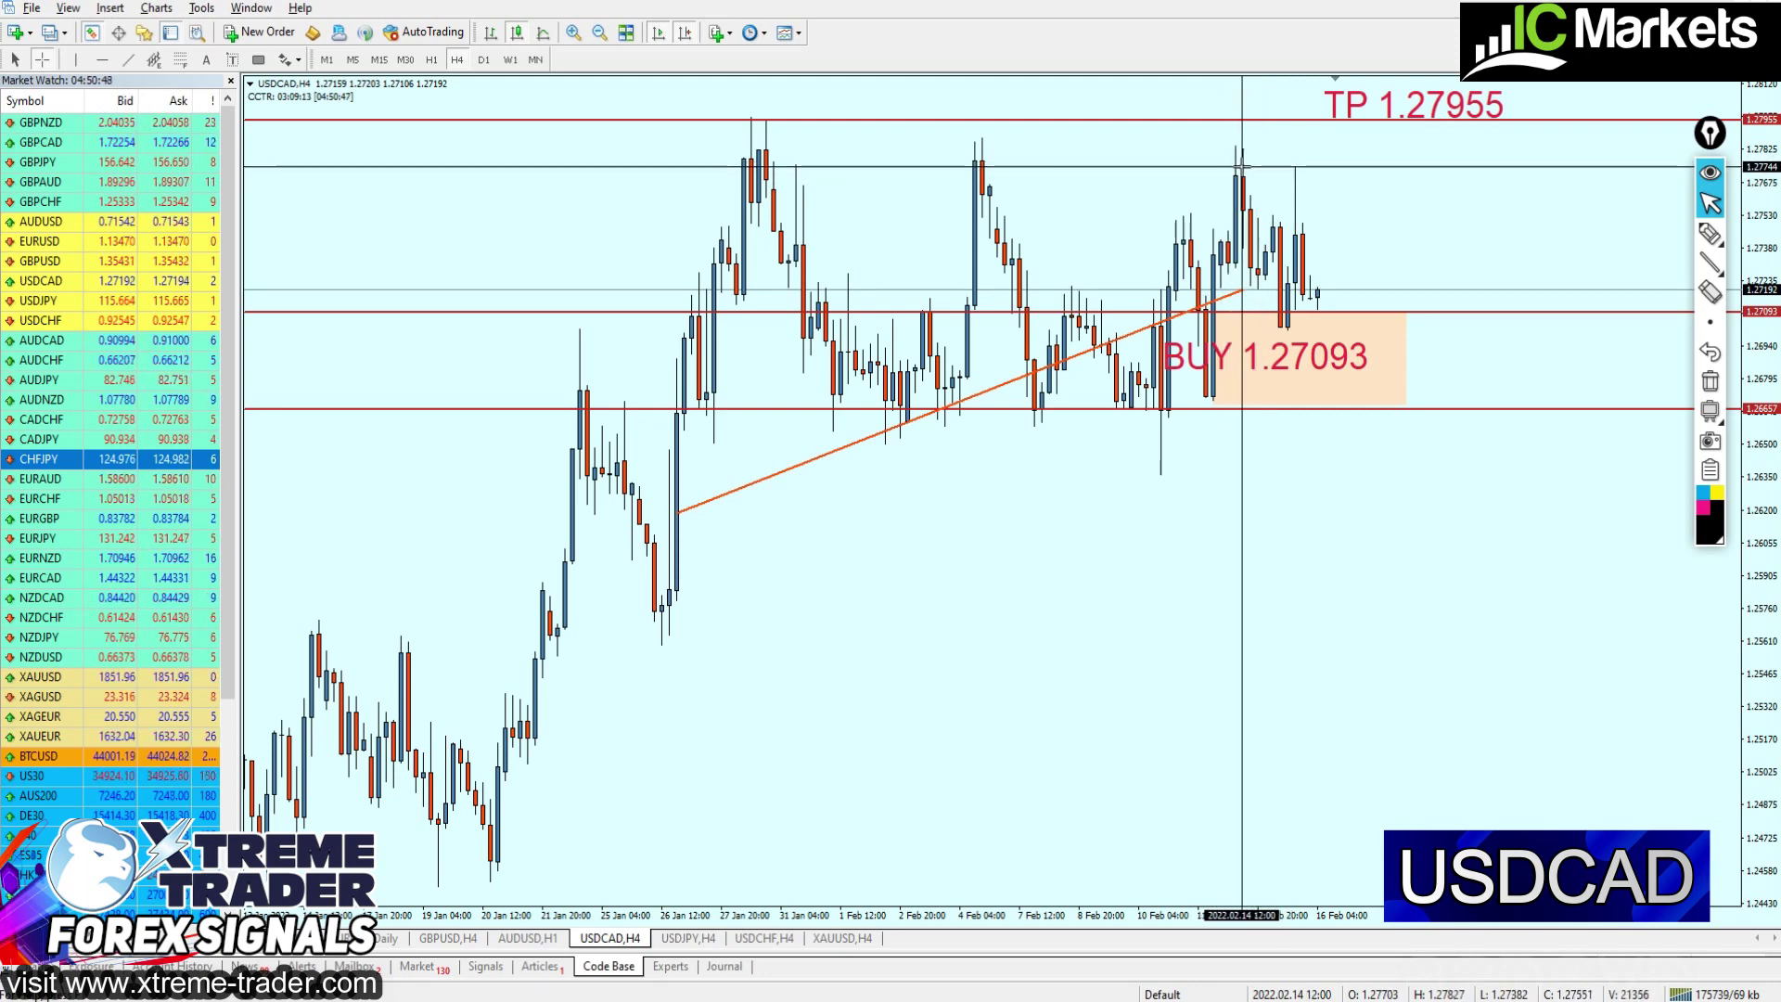
middle_click(1344, 461)
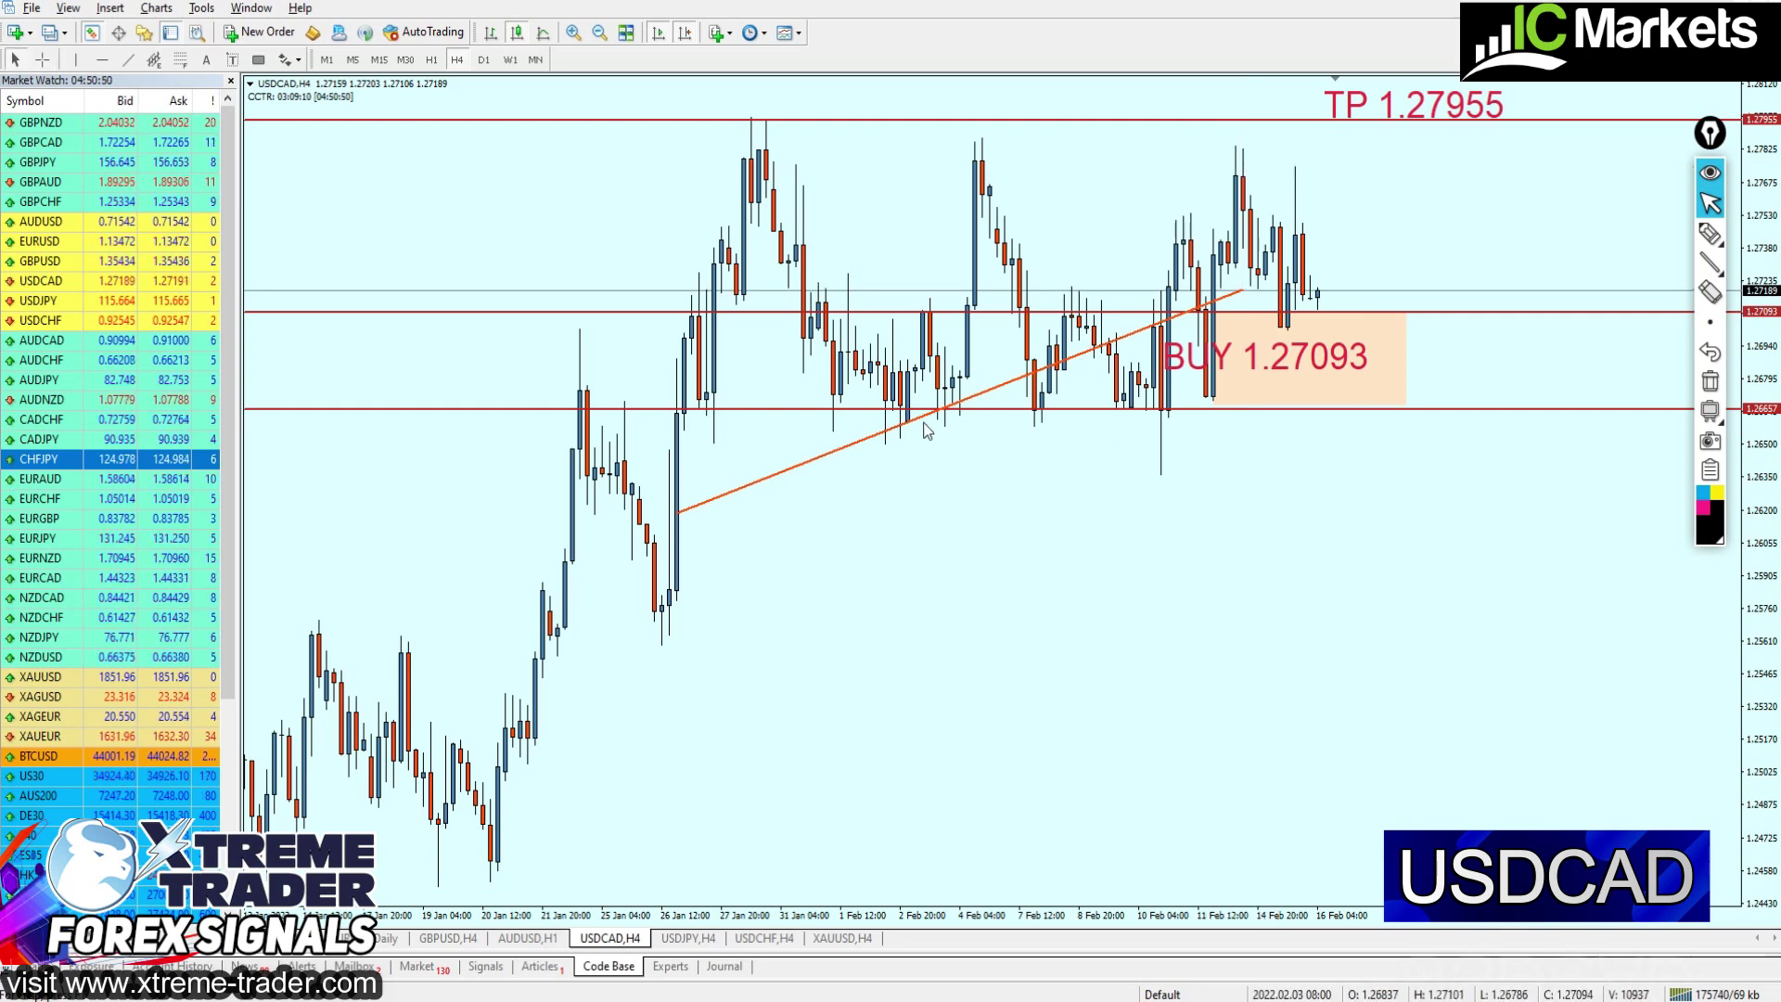
Delete the rising USDCAD trend line and move the TP 1.27955 label above its line on the Daily chart
key(Delete)
key(minus)
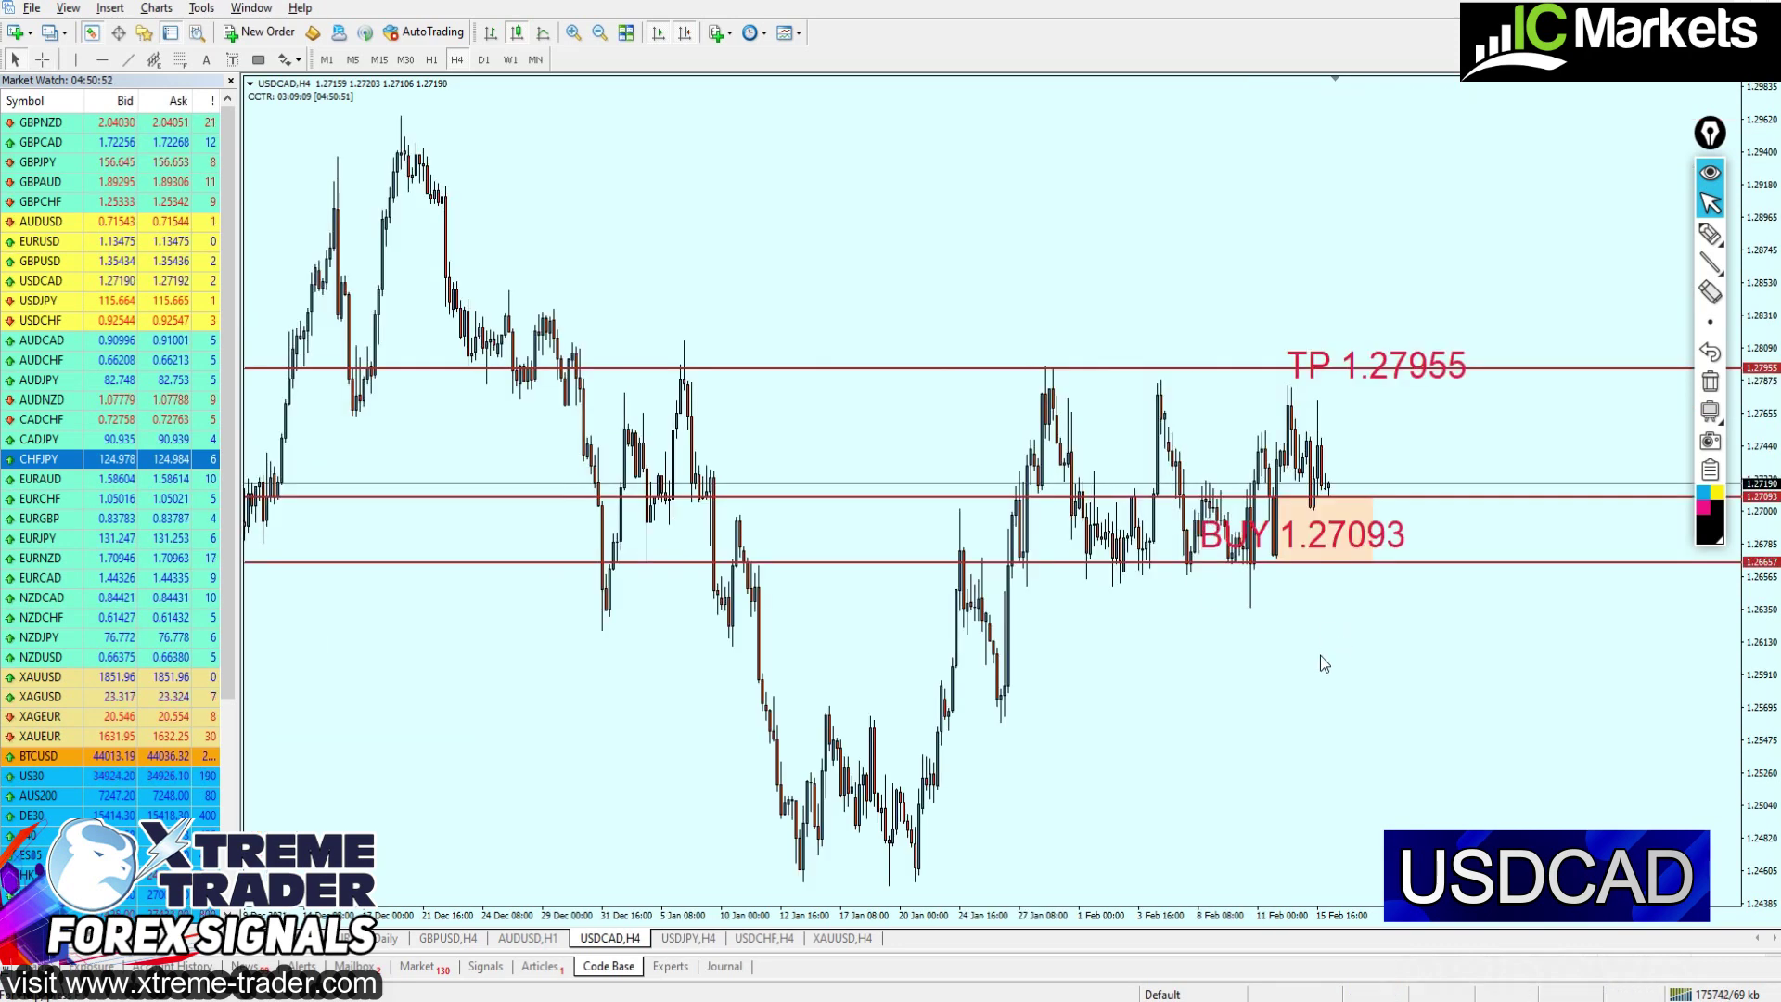
click(483, 60)
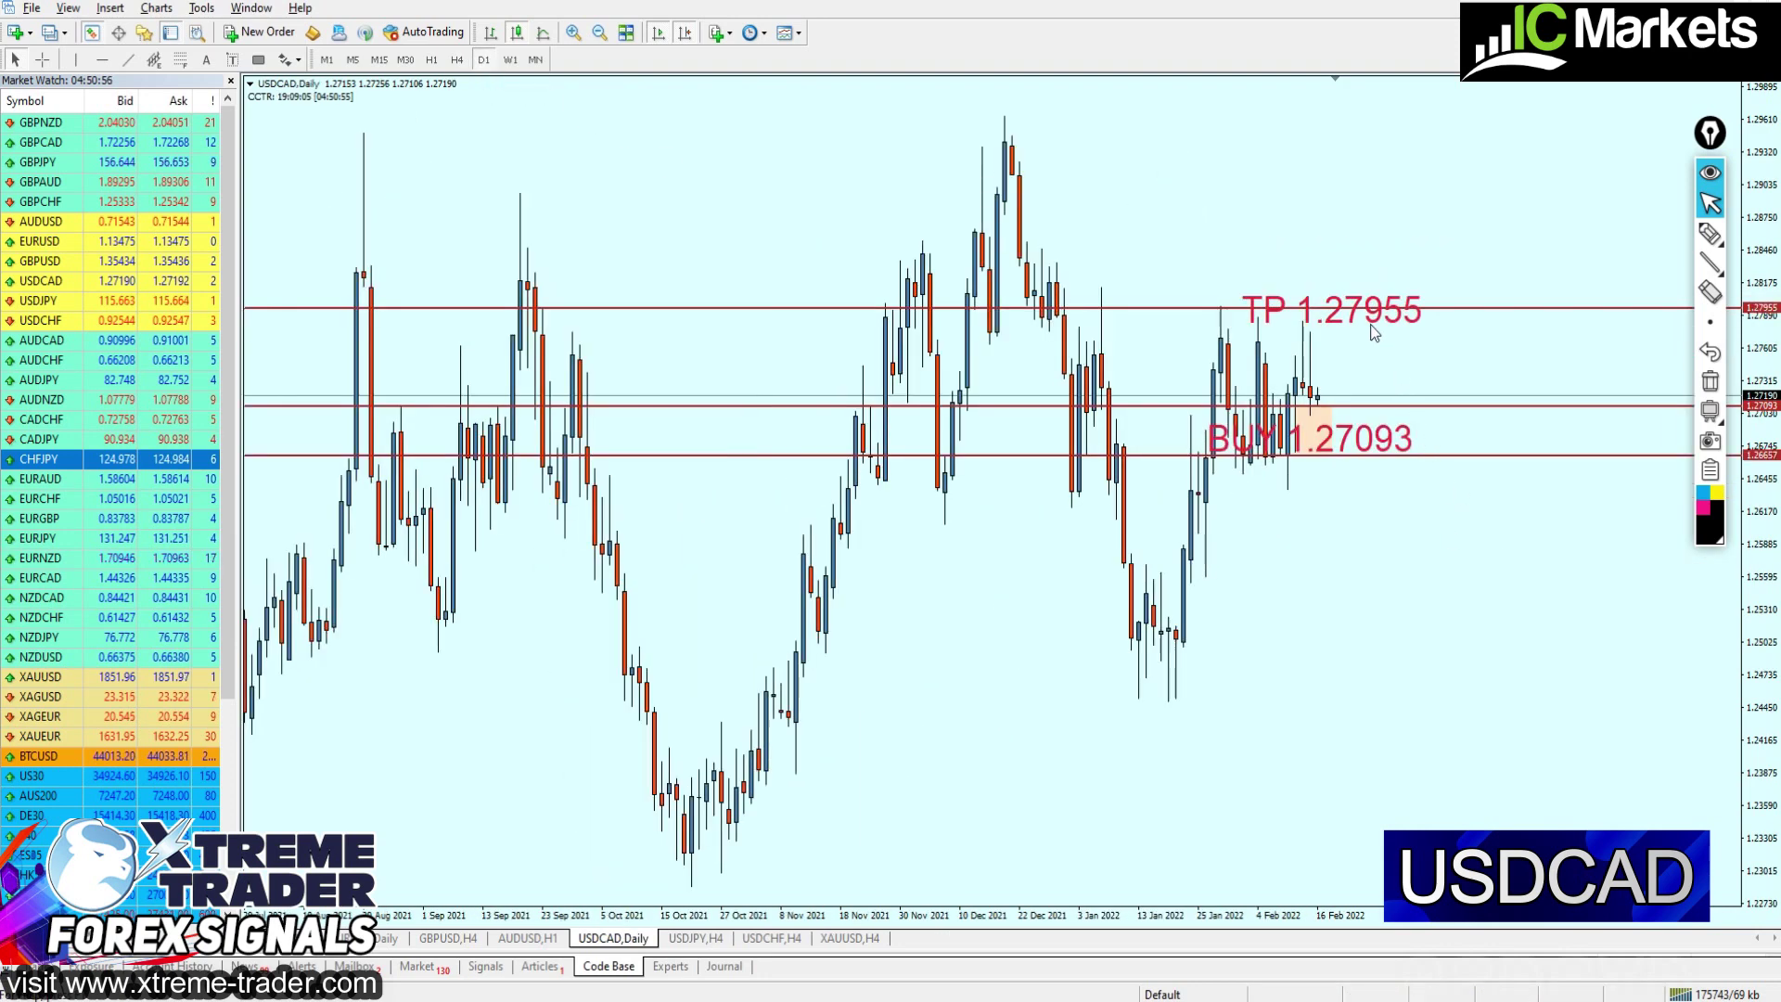
drag(1374, 333, 1412, 269)
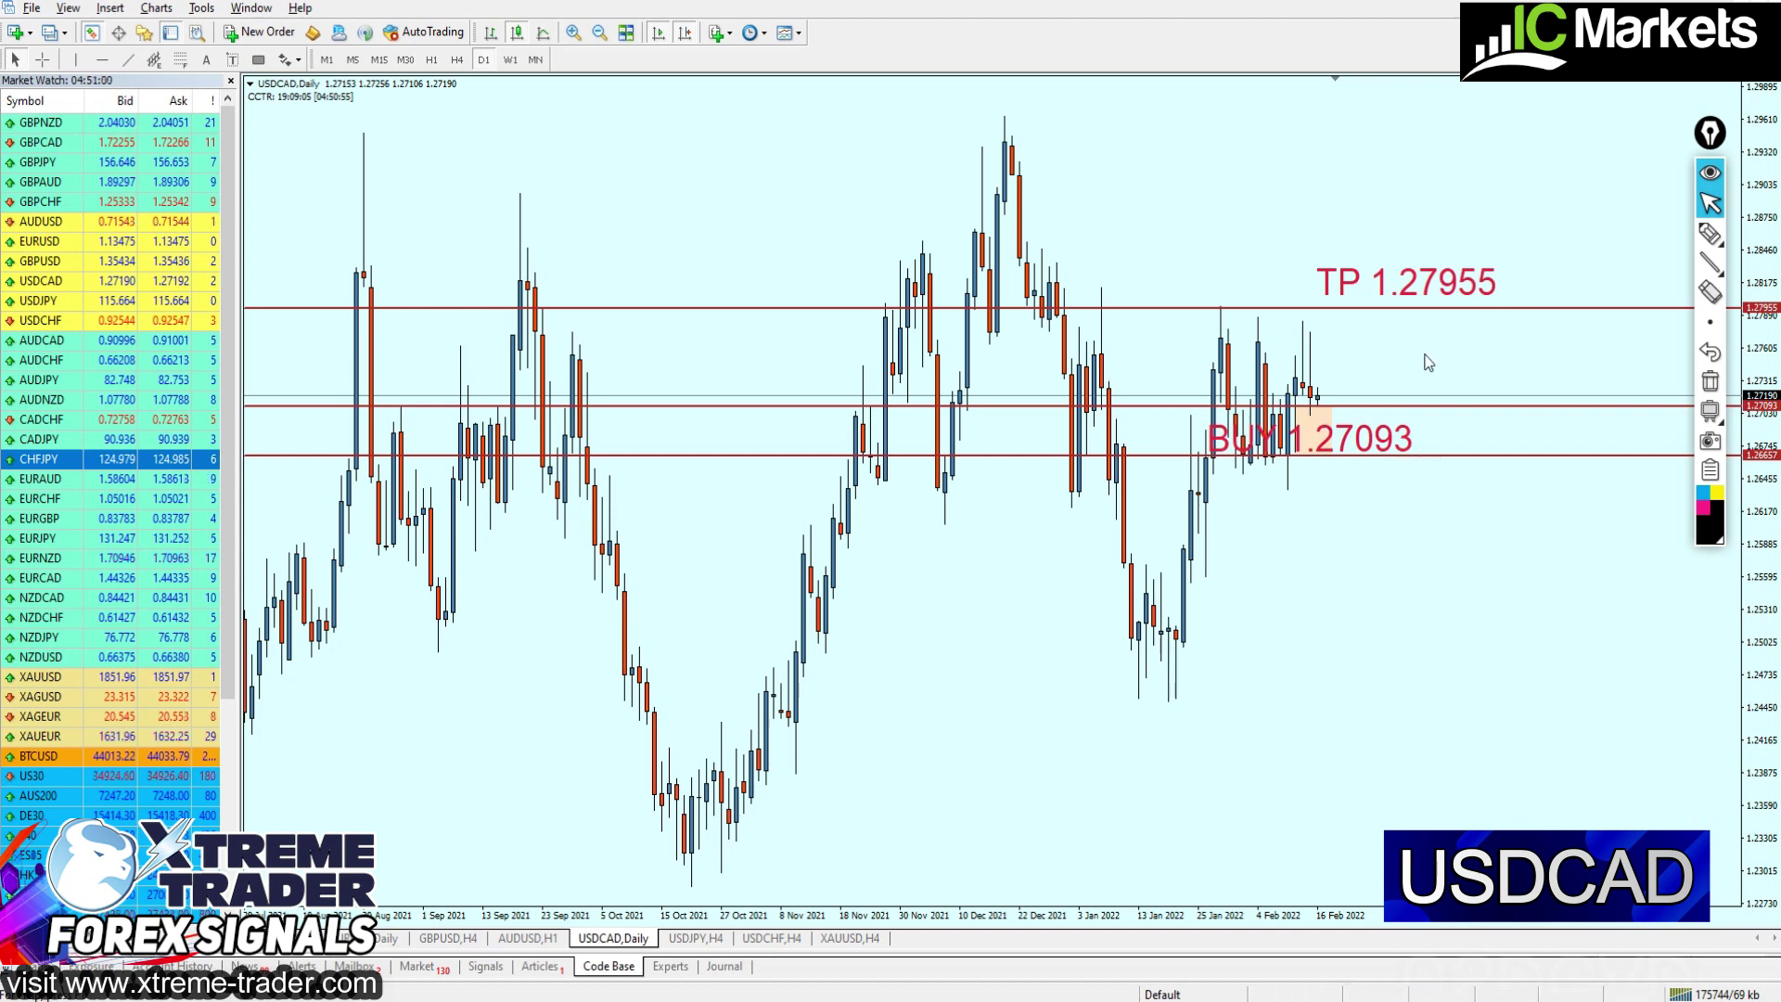
key(minus)
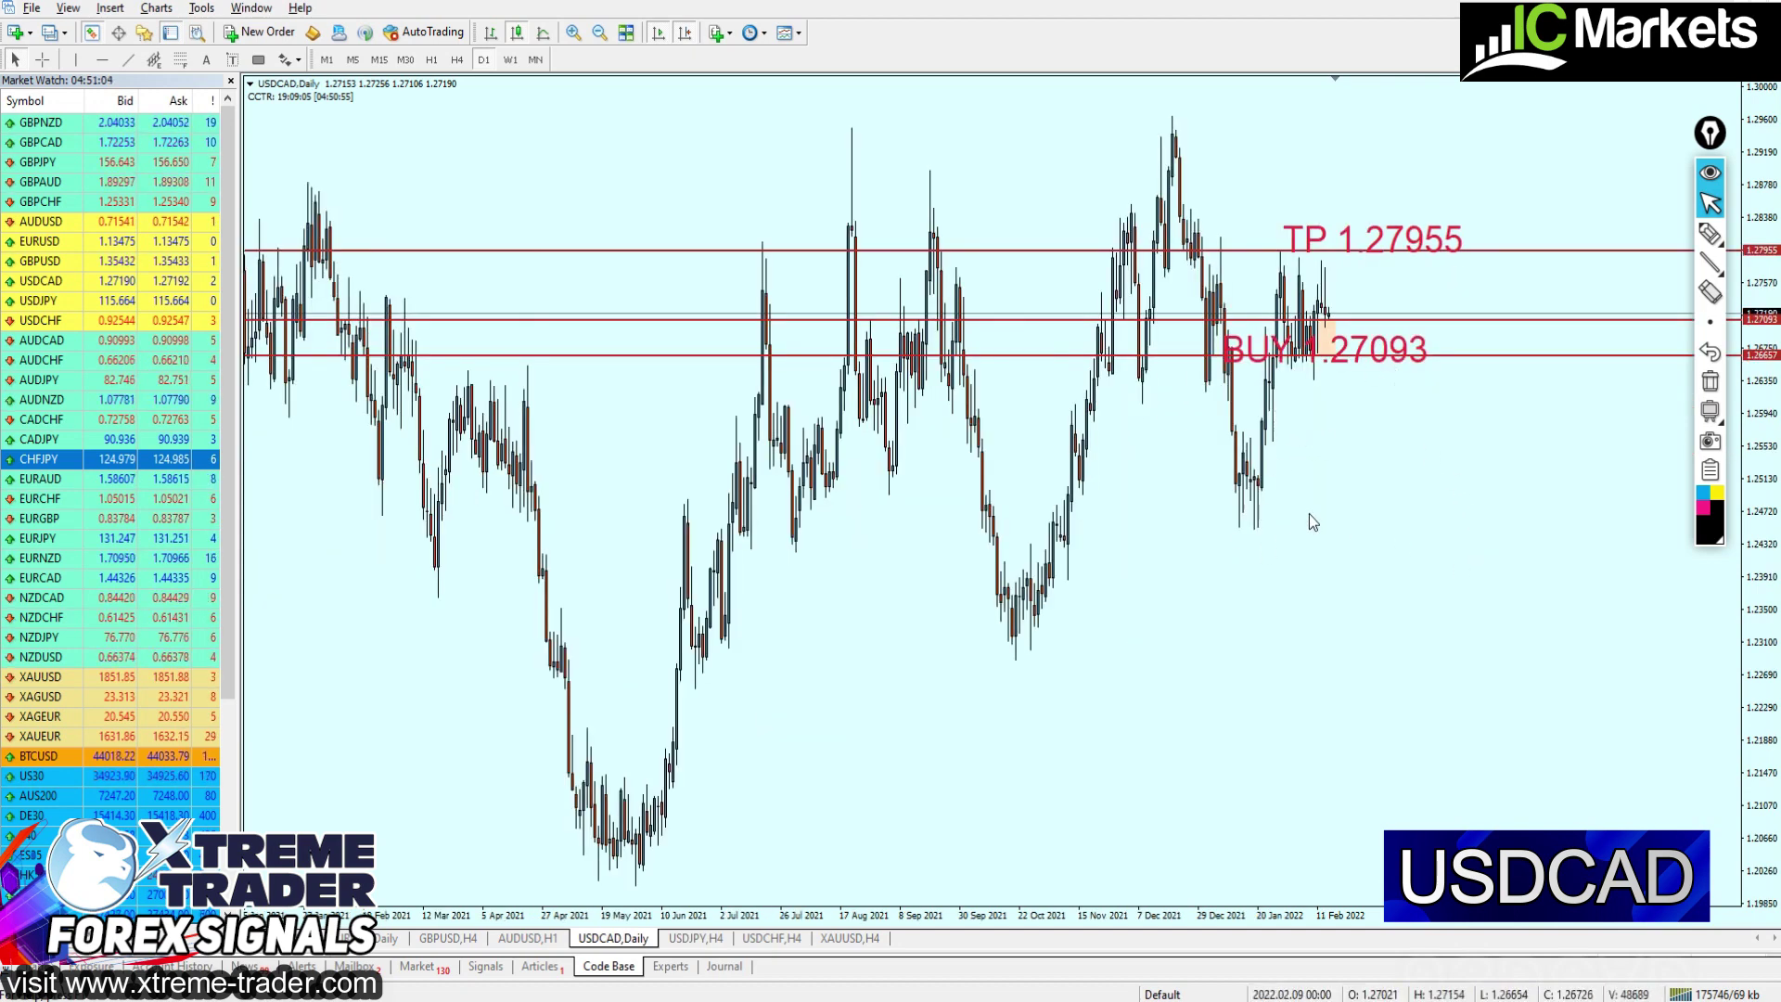
key(plus)
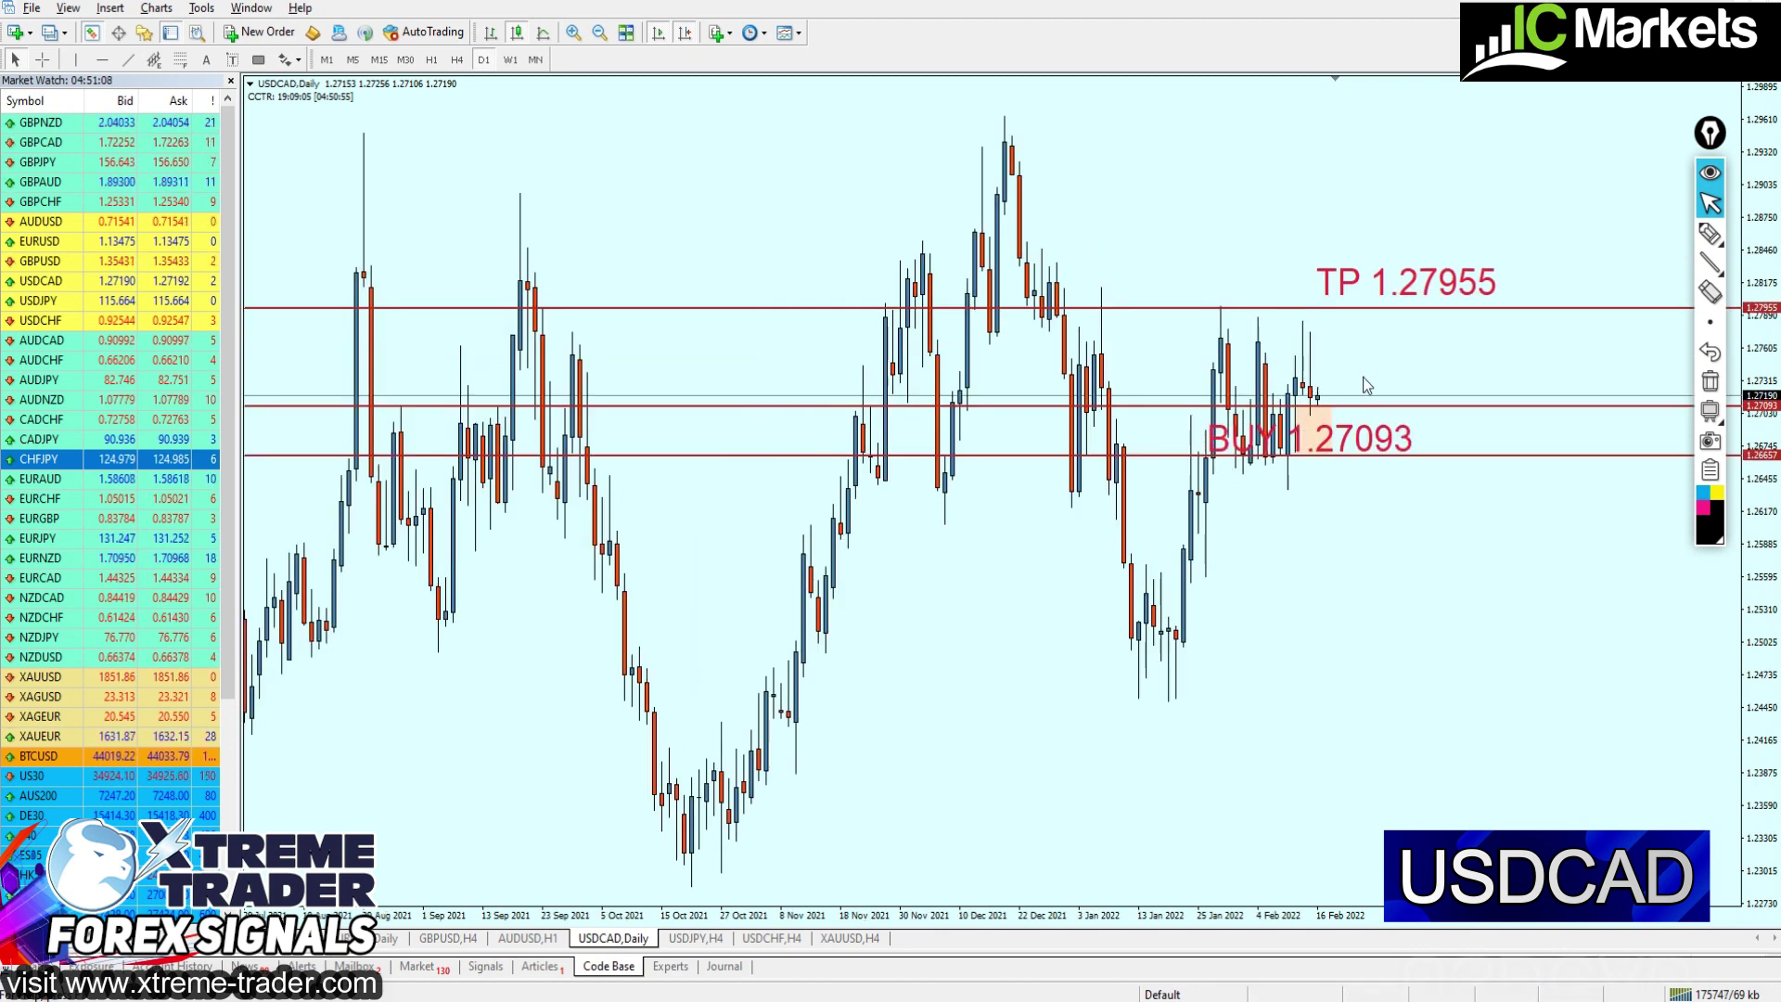
Sketch a zigzag price path rising from the current USDCAD price towards the TP 1.27955 line, and clear the sketch
click(1709, 234)
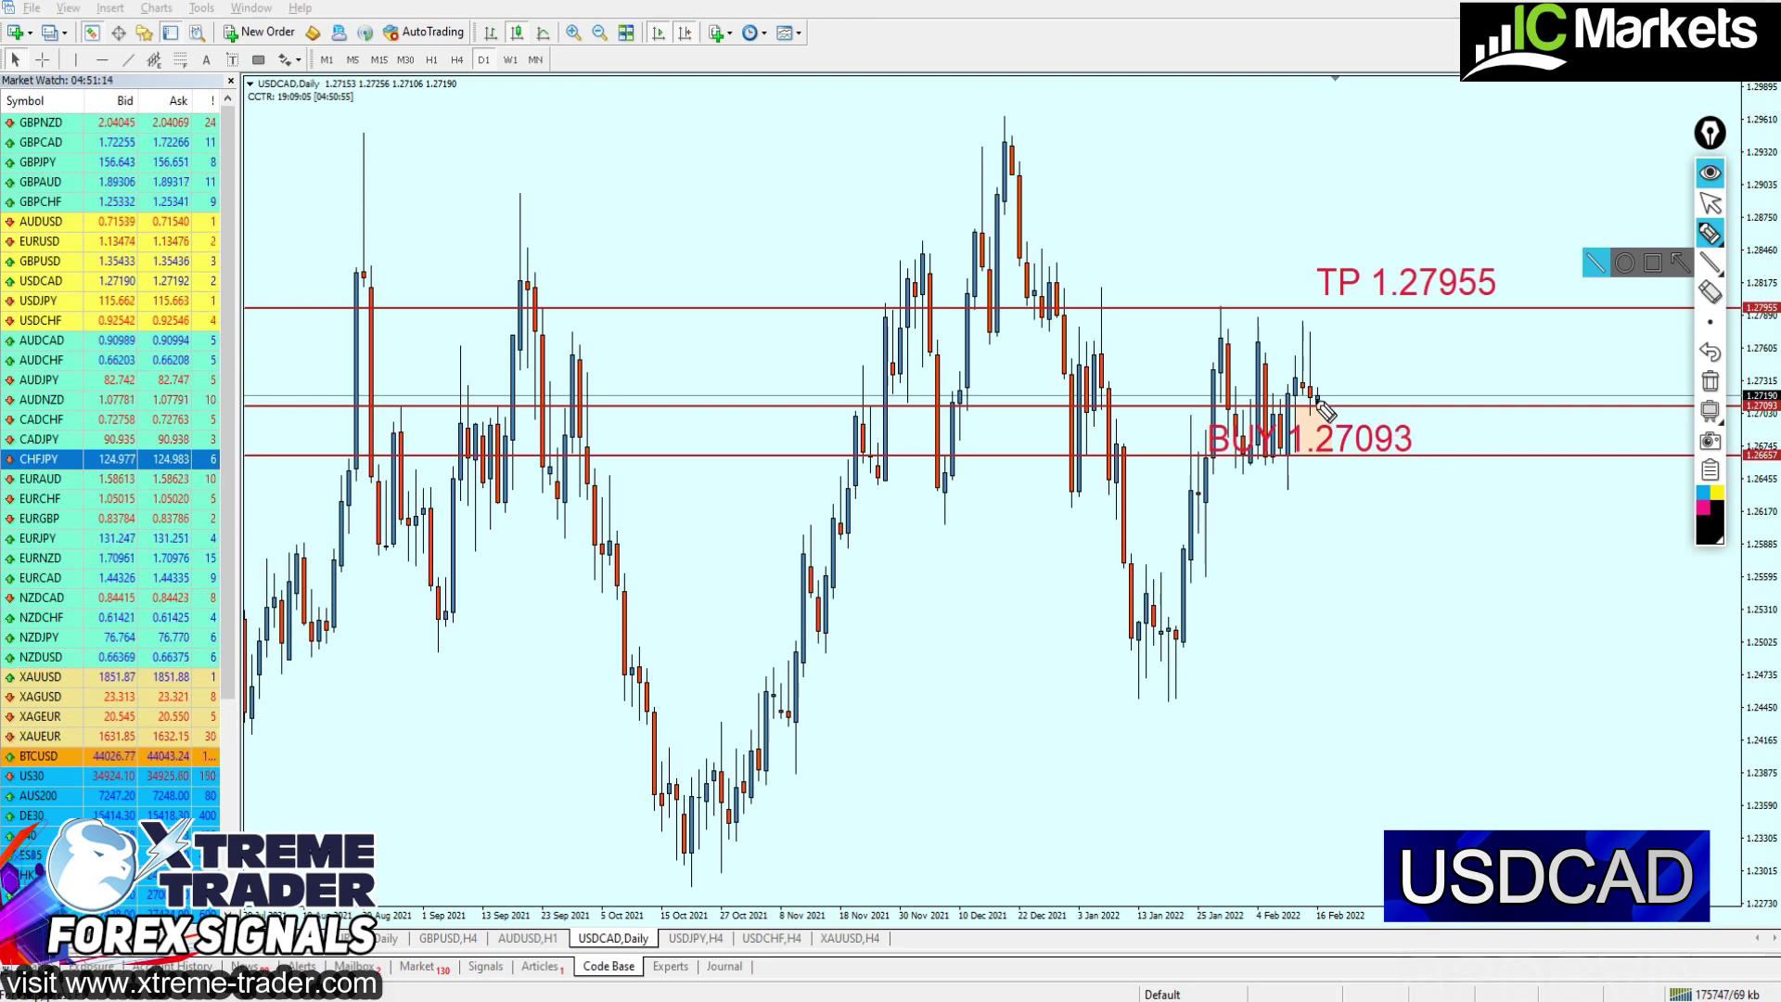
mouse_move(1318, 400)
mouse_down()
mouse_move(1392, 376)
mouse_move(1411, 331)
mouse_up()
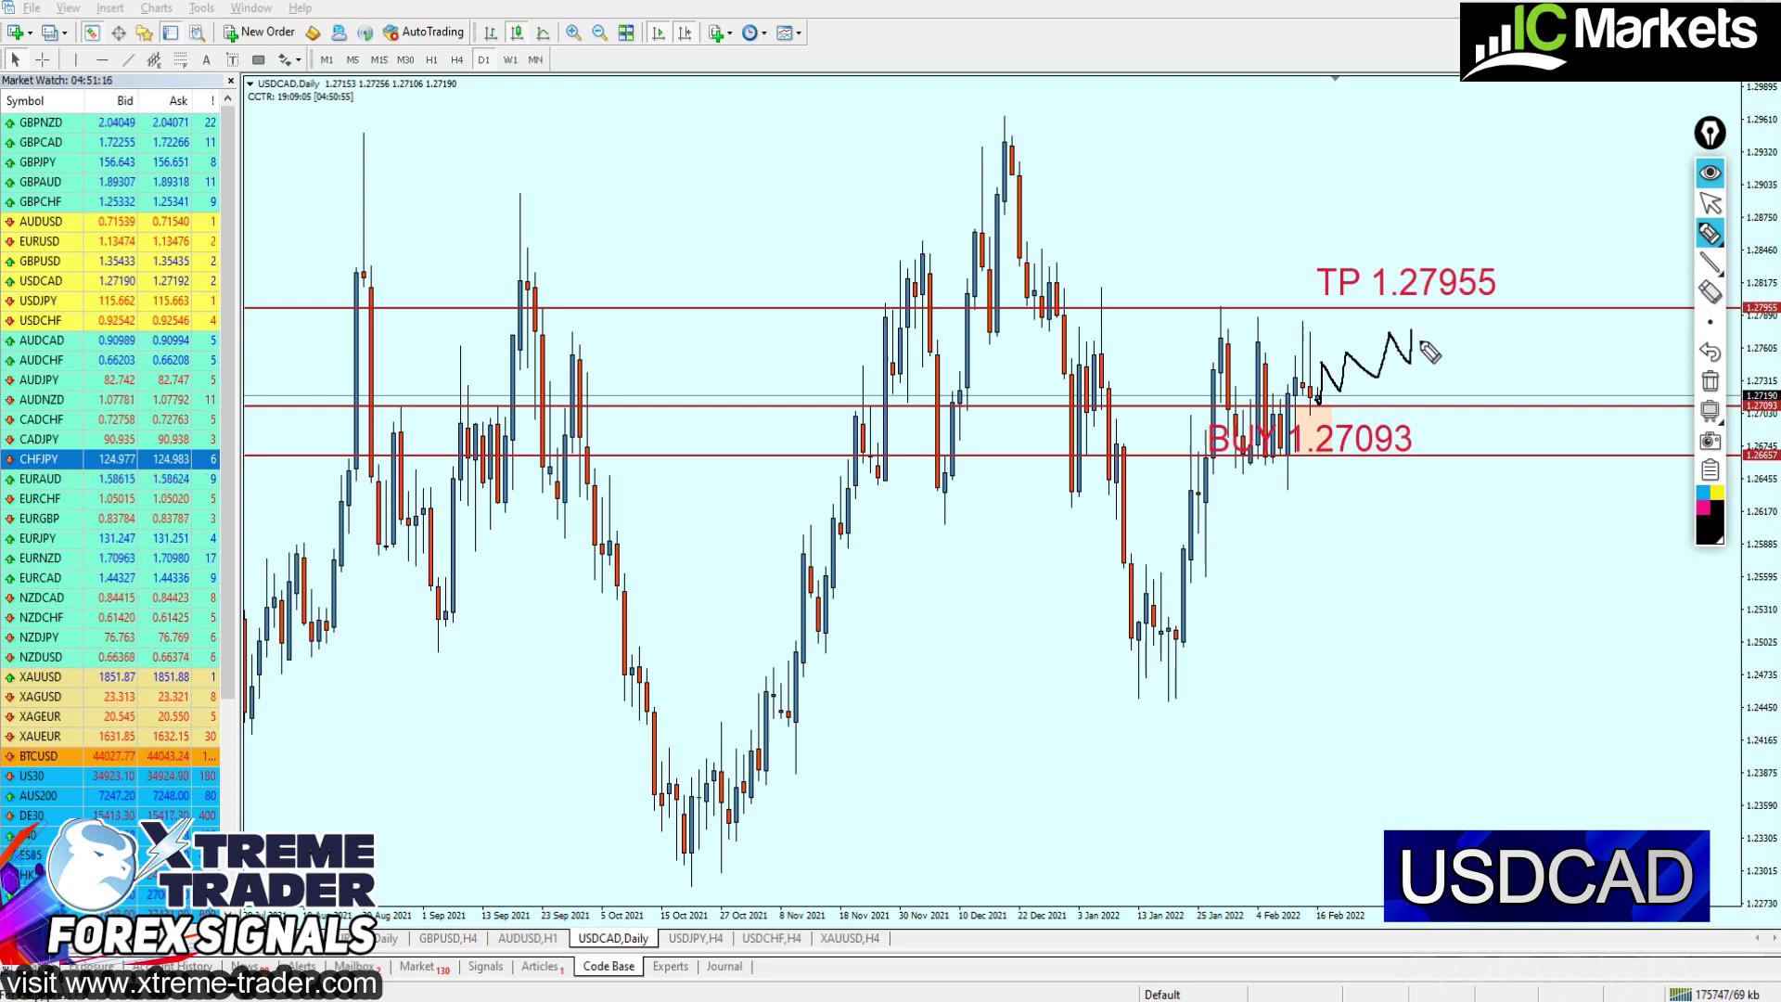
click(1710, 203)
click(1710, 380)
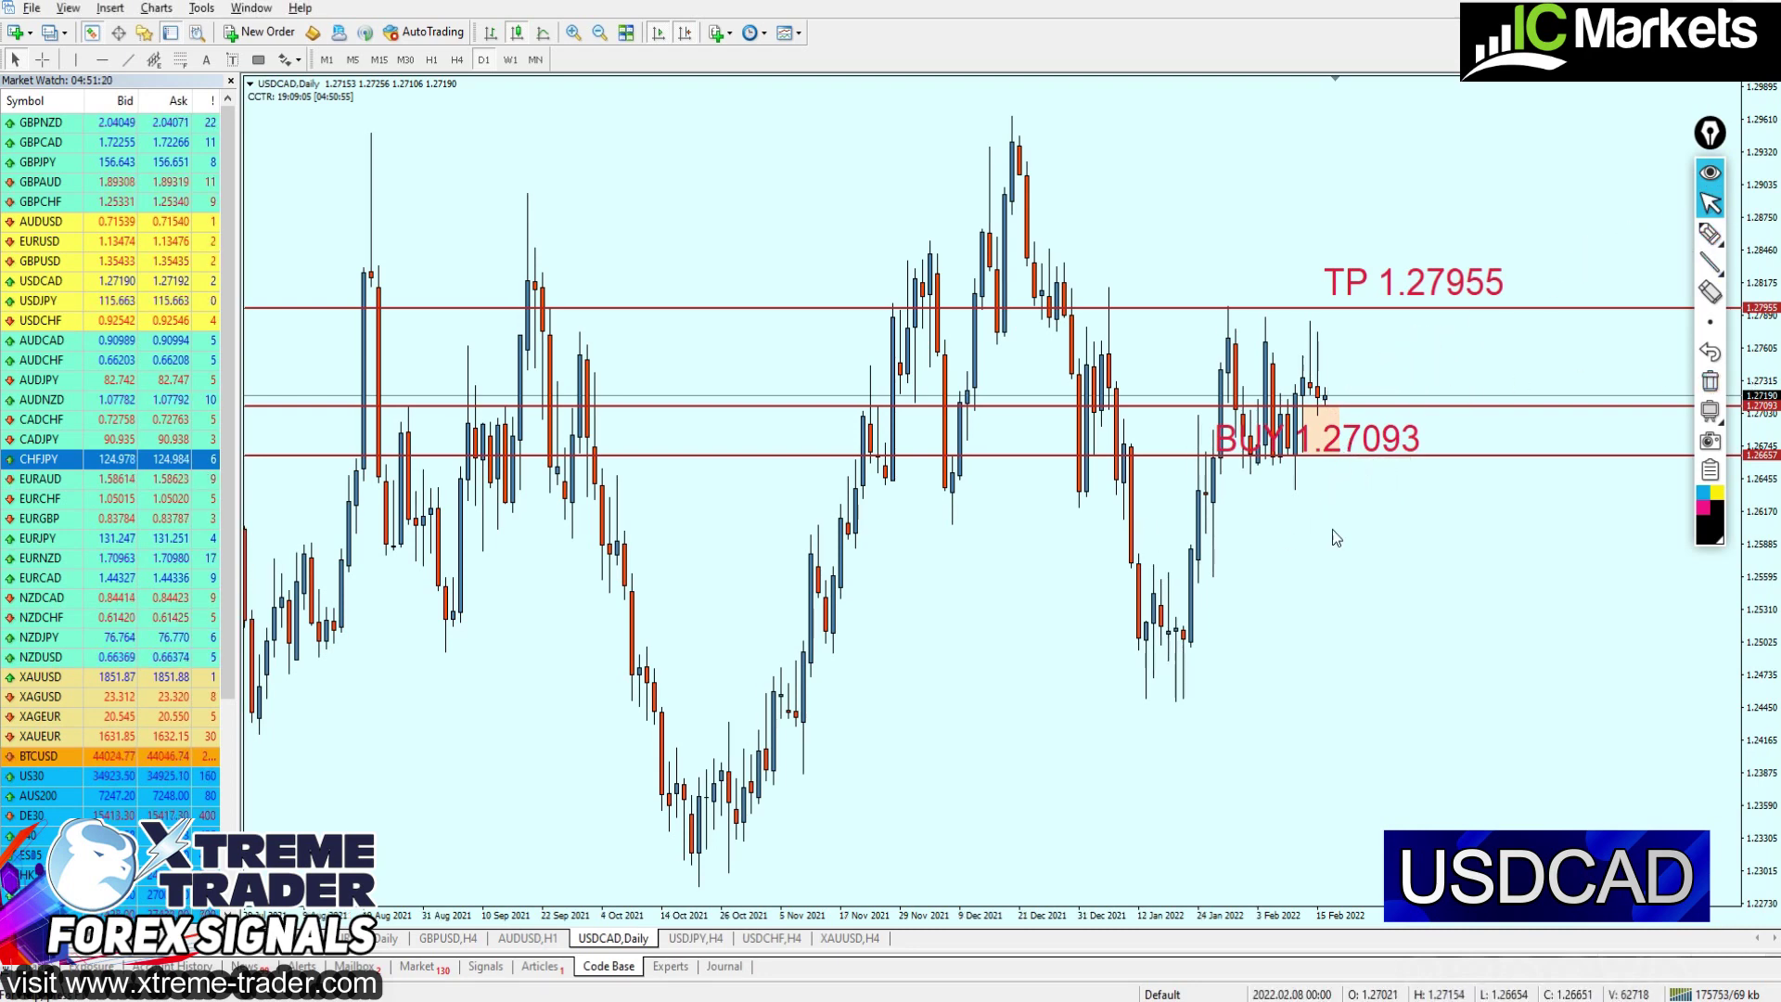
key(minus)
key(plus)
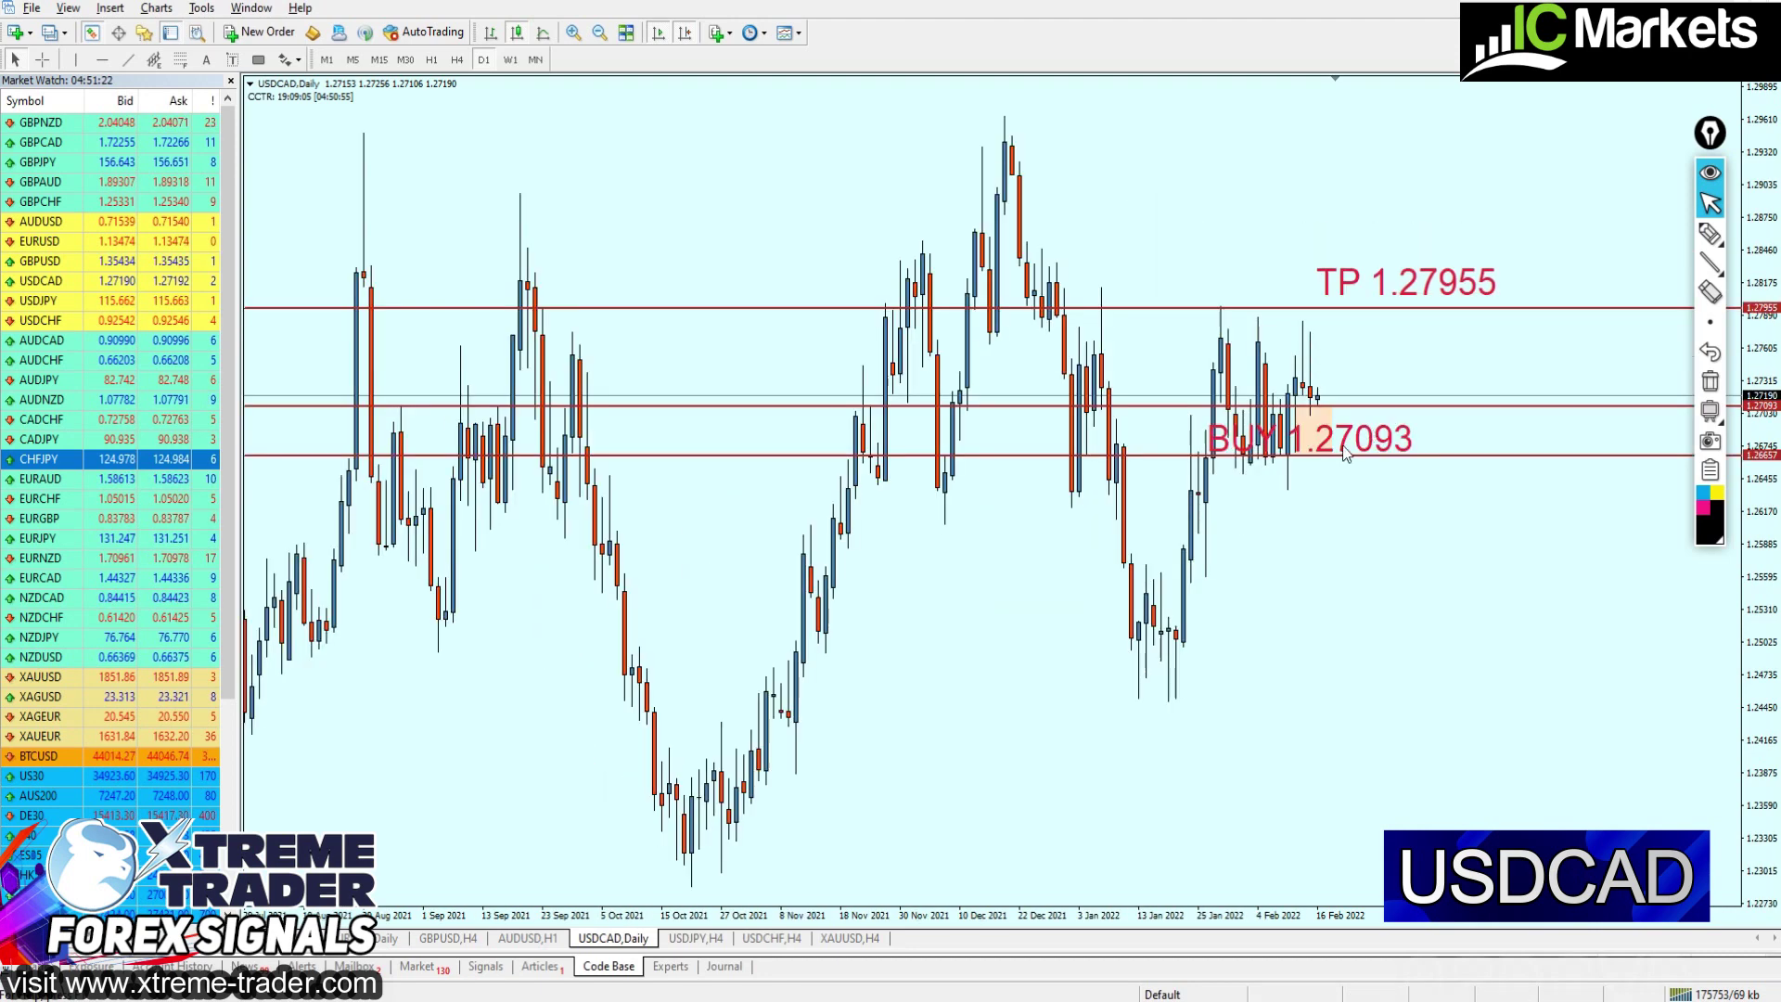
Switch the USDCAD chart to the H4 timeframe and inspect the price range around the buy zone
click(456, 60)
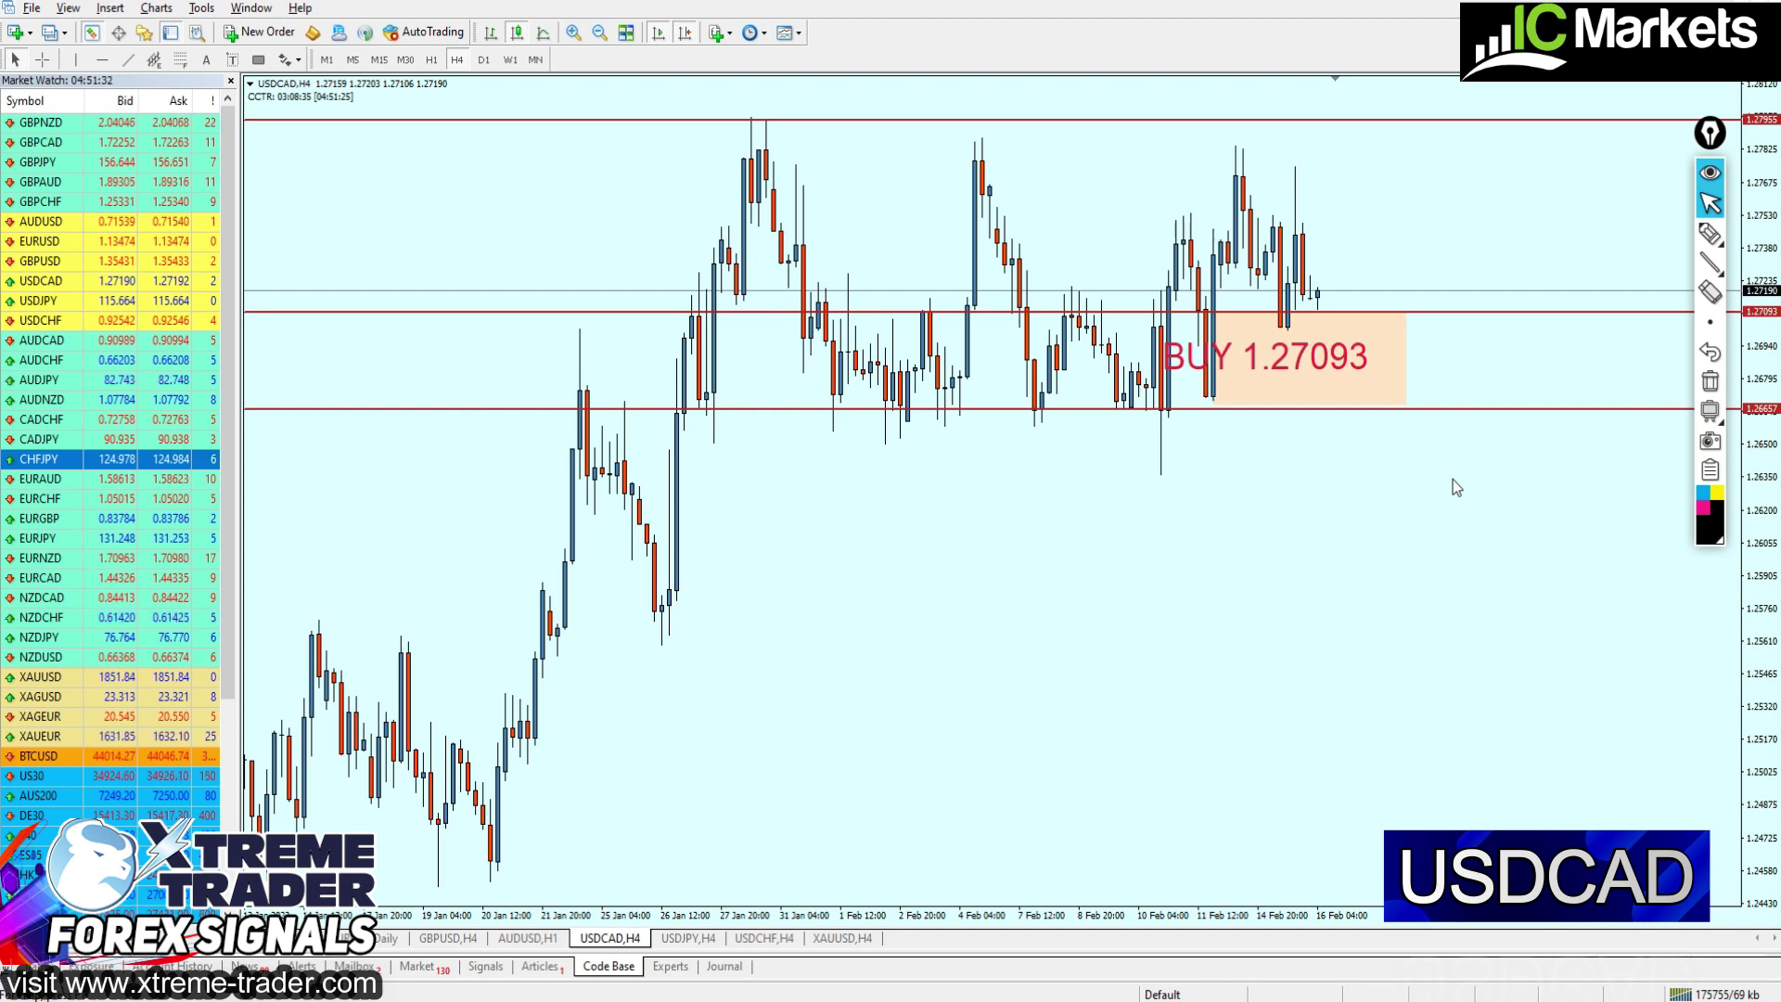
key(minus)
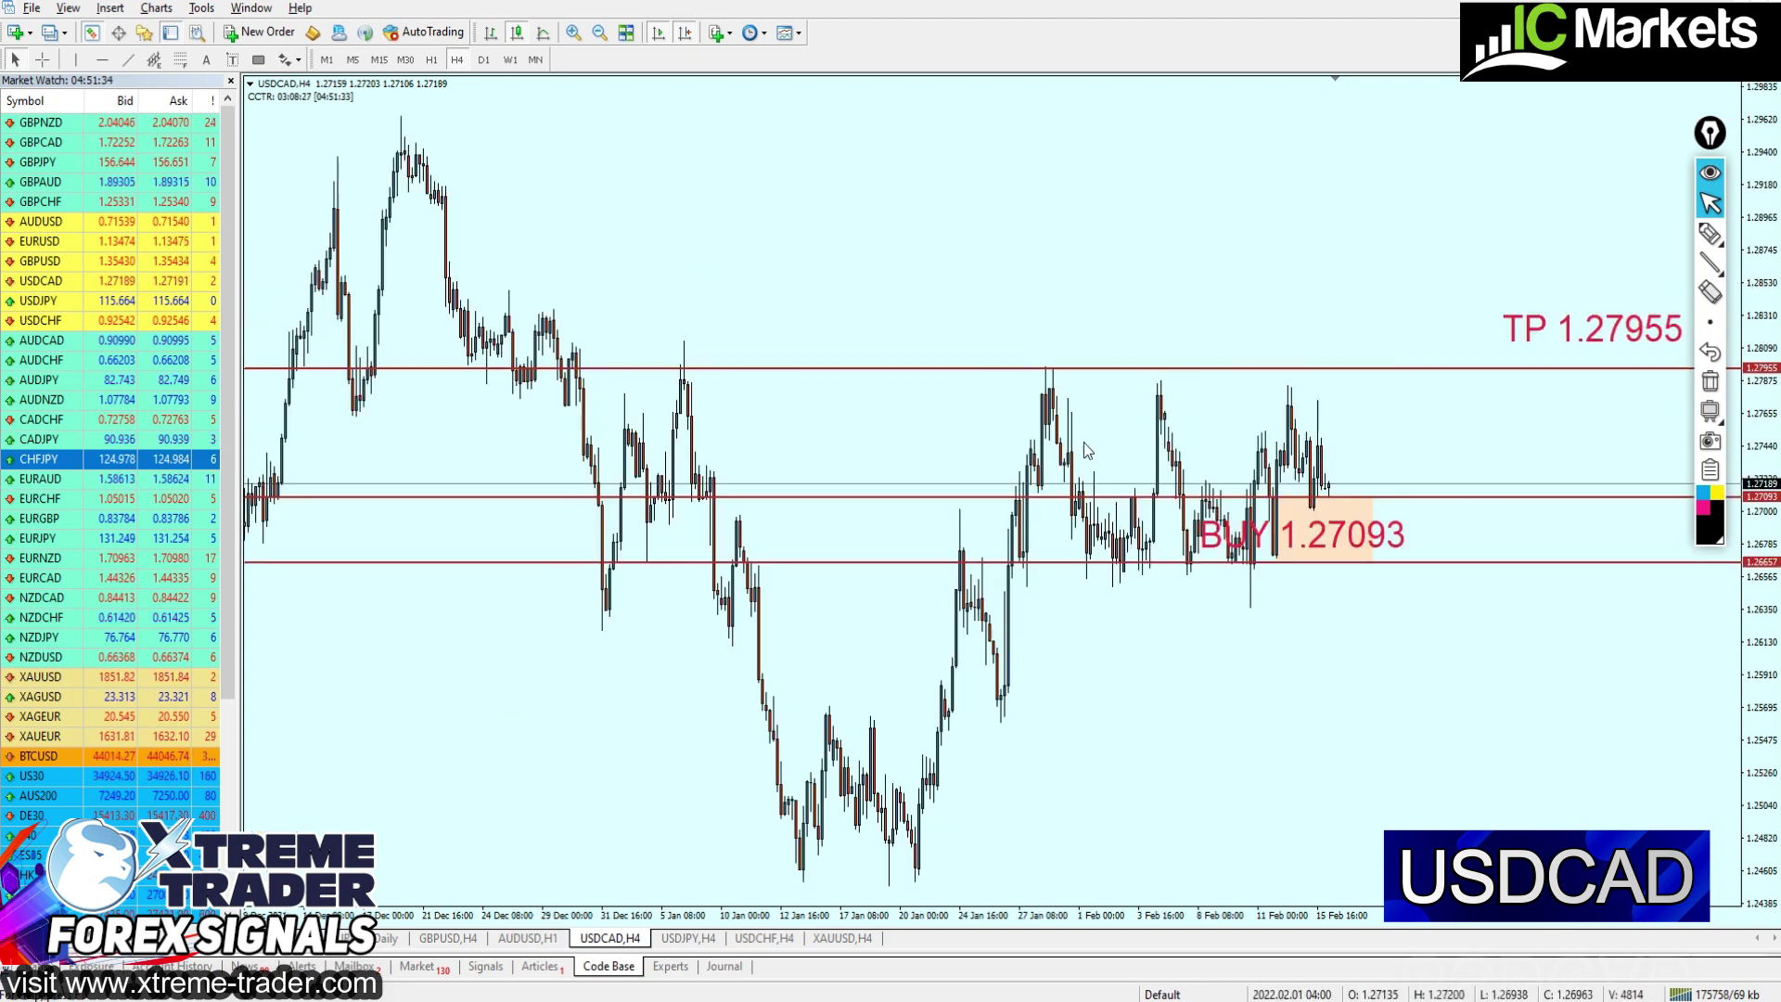
key(plus)
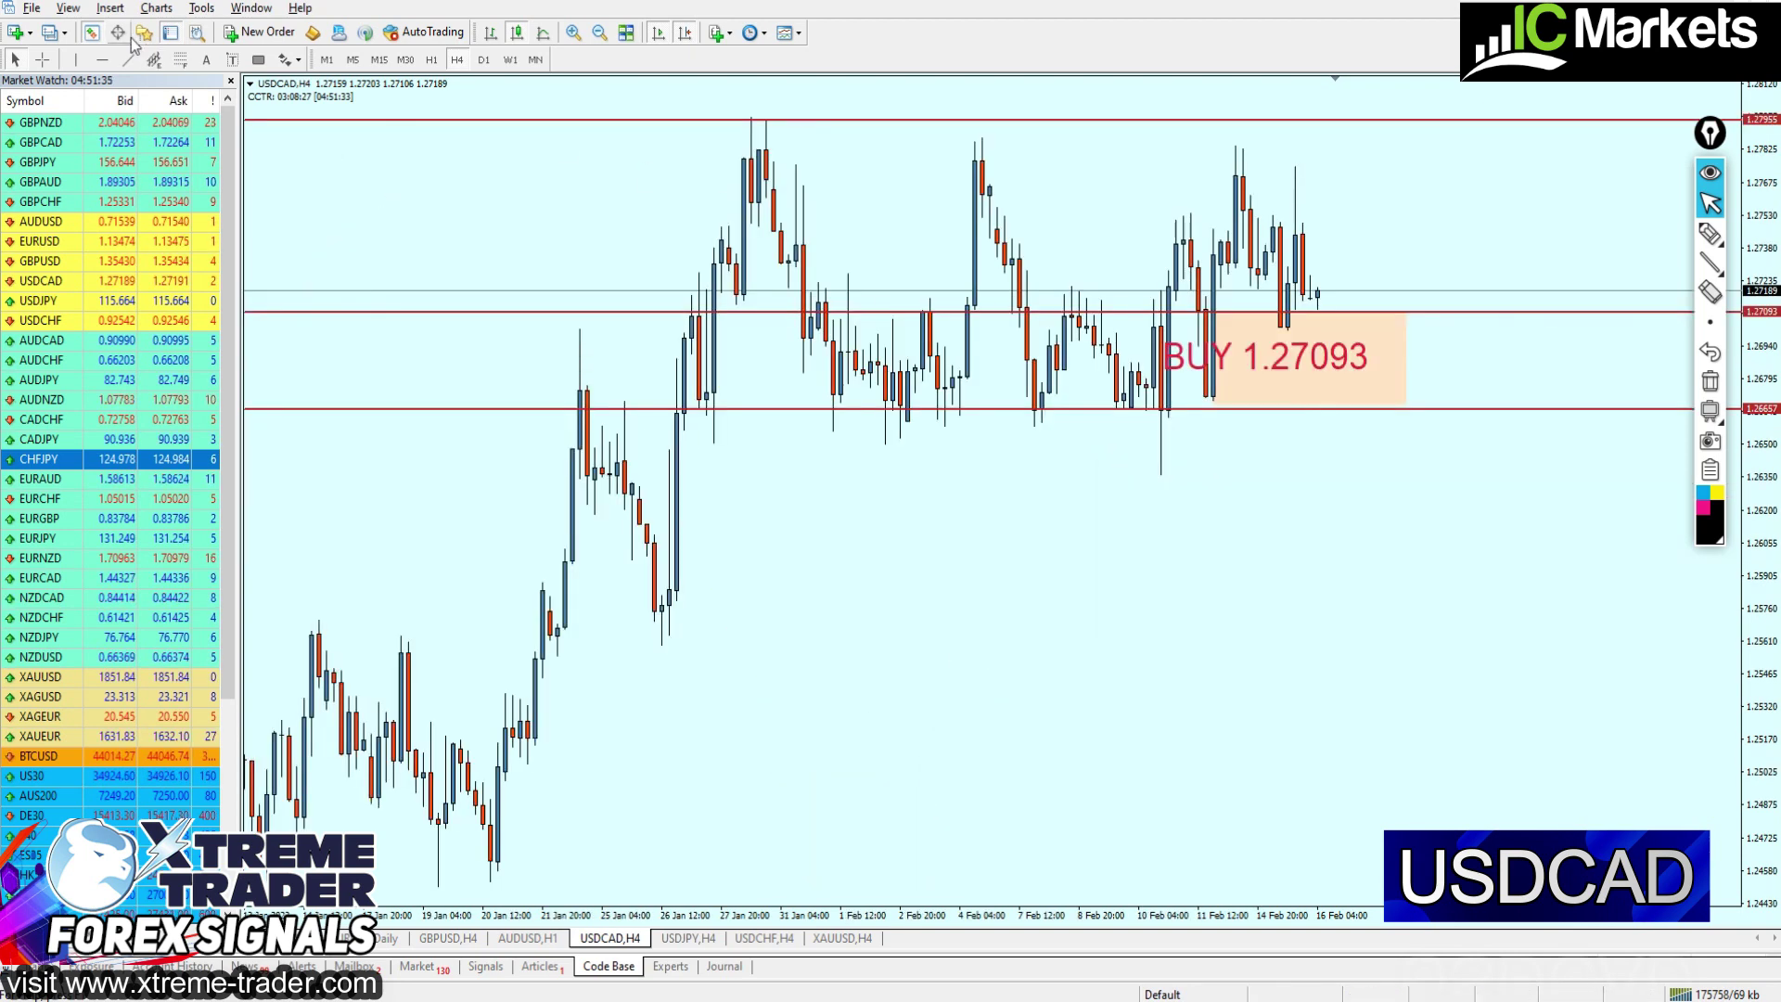
Shade the recent USDCAD range with a rectangle running from the 1.27955 line to just below the 1.26657 line
click(259, 61)
drag(713, 121, 1600, 464)
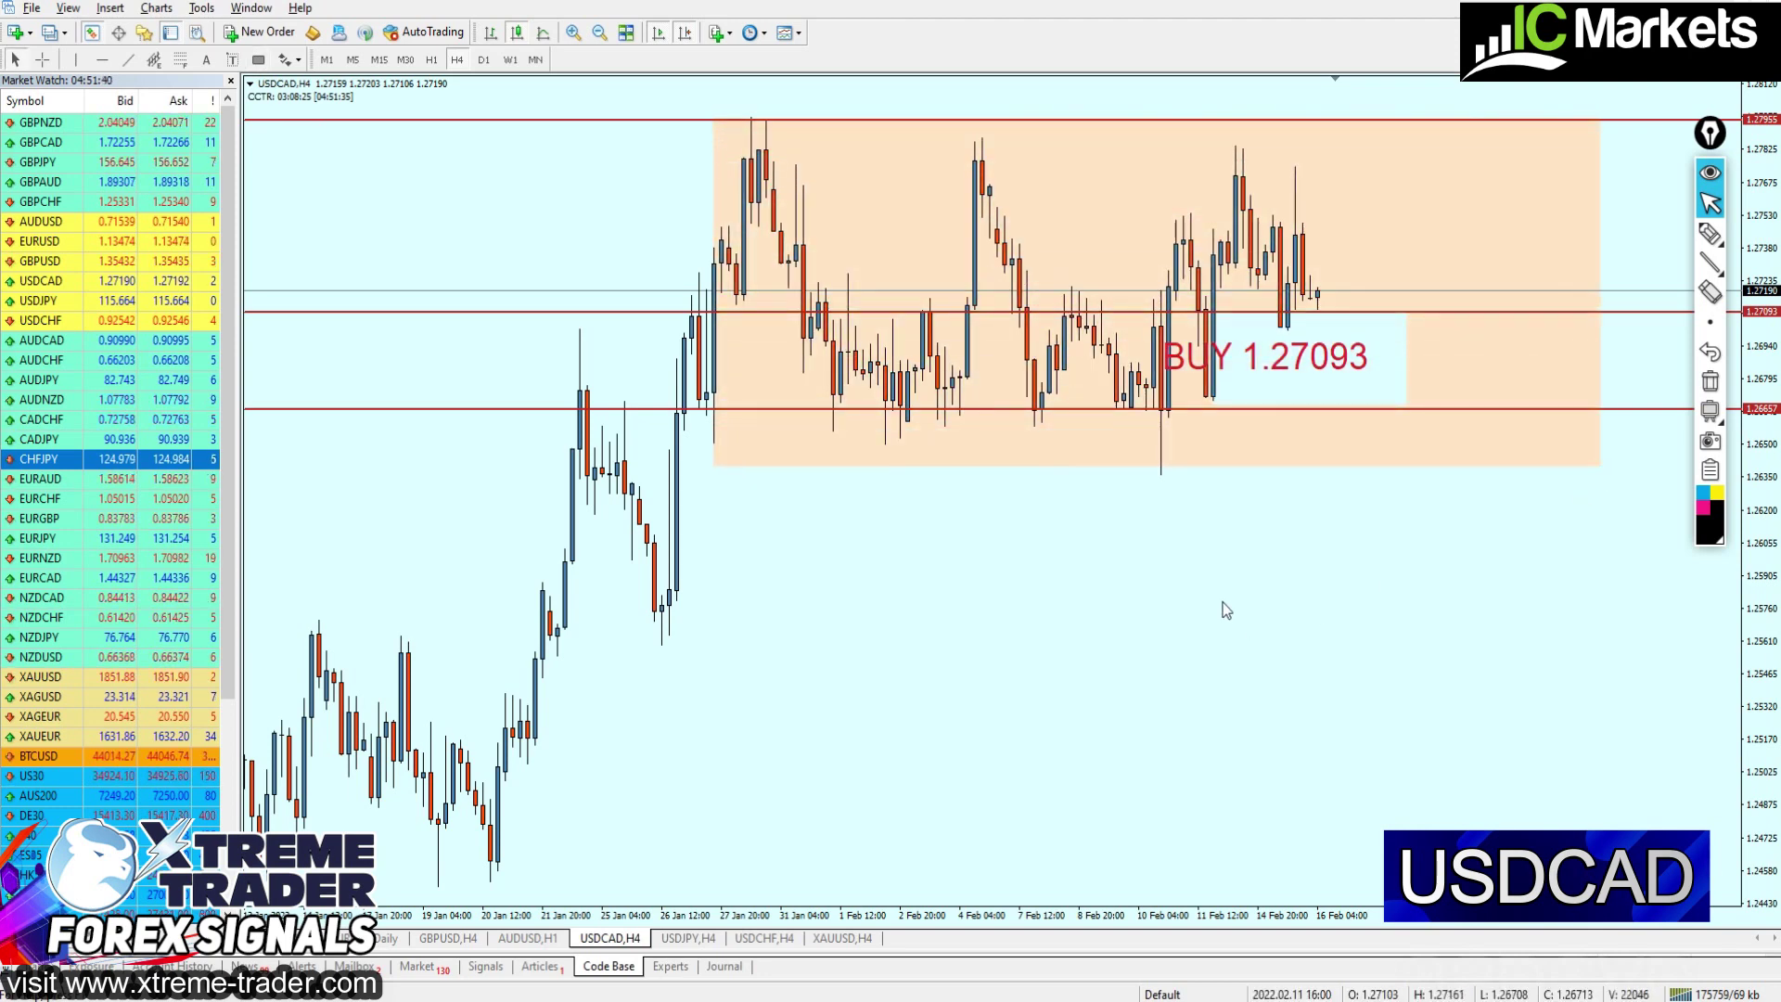
key(minus)
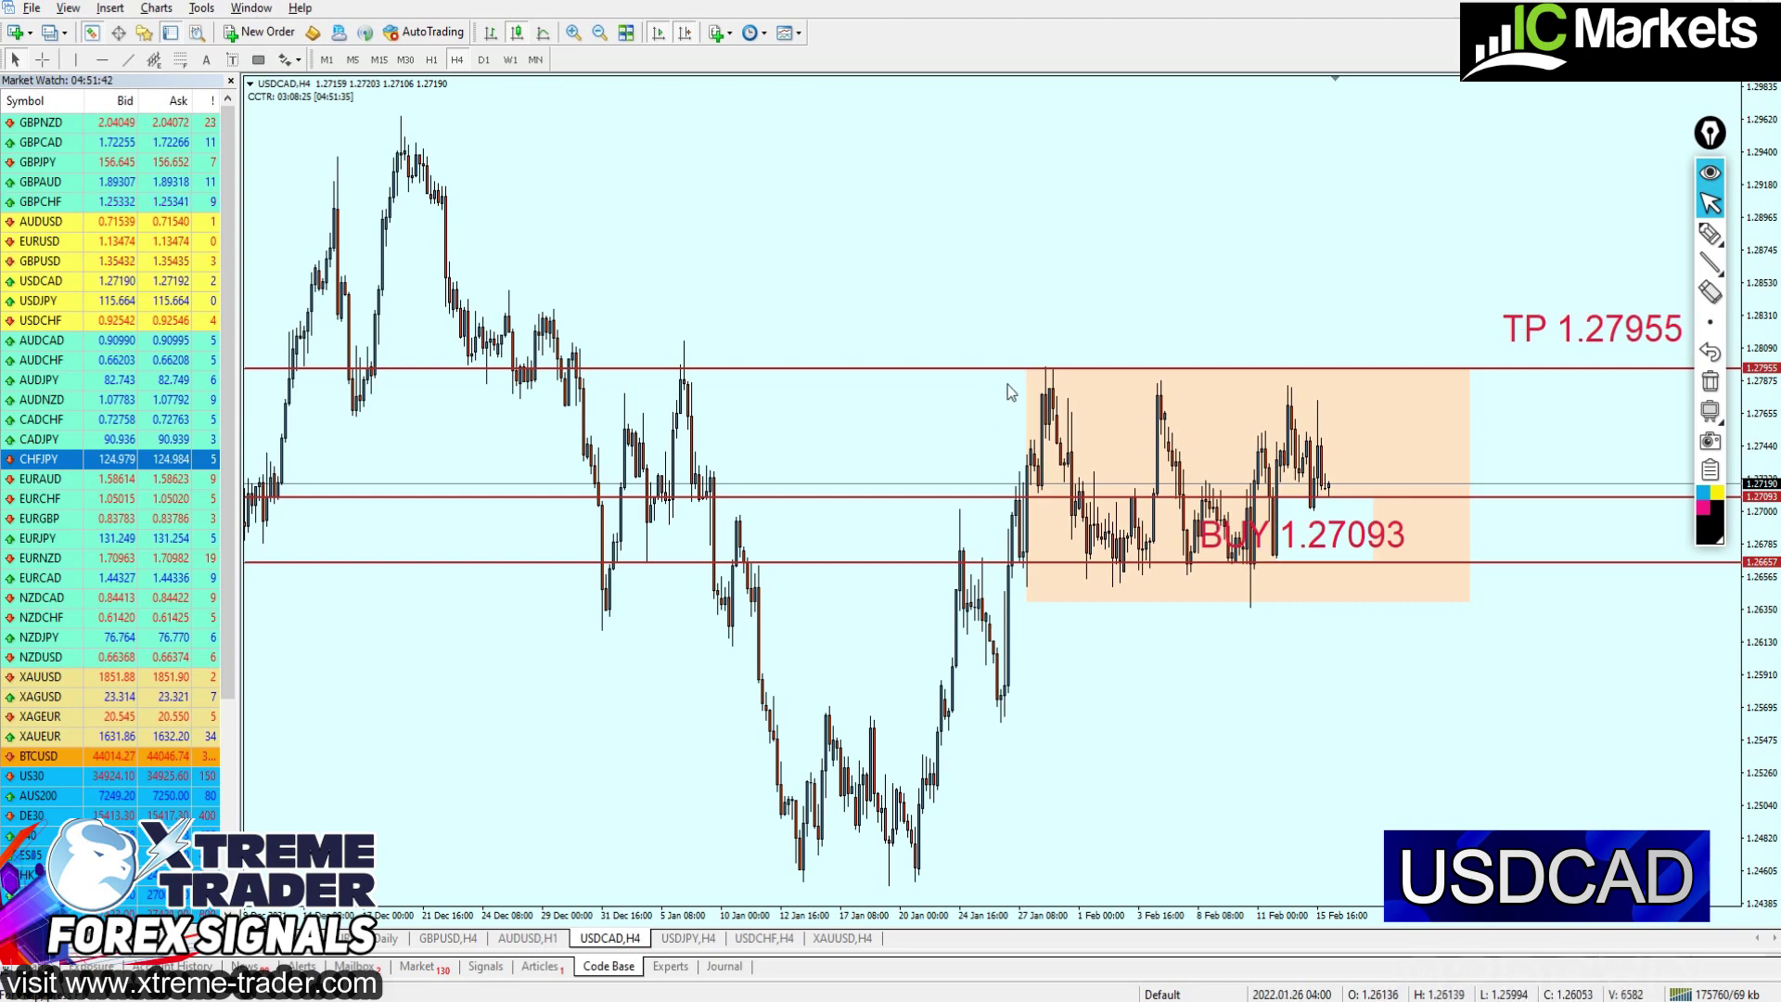
Sketch marks on the range's highs and lows plus a projected dip and rebound, then remove the sketches and the range rectangle
click(1709, 233)
drag(1036, 374, 1063, 442)
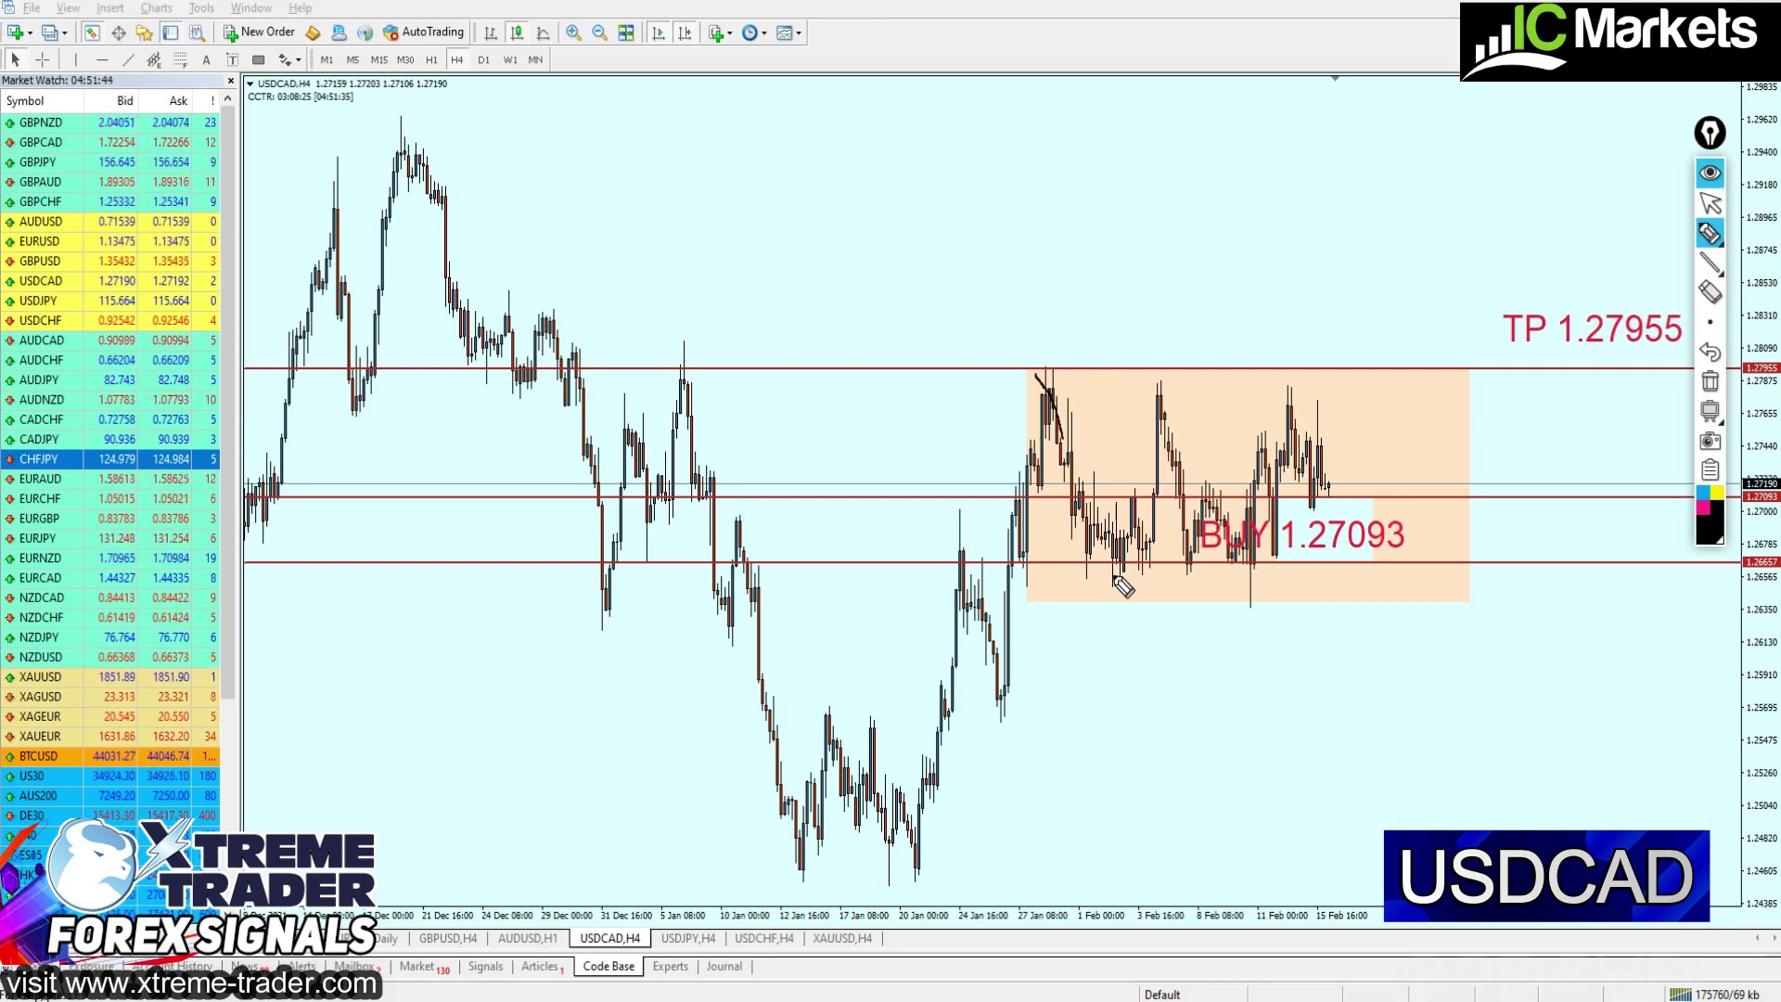
drag(1114, 572, 1100, 607)
drag(1160, 420, 1167, 417)
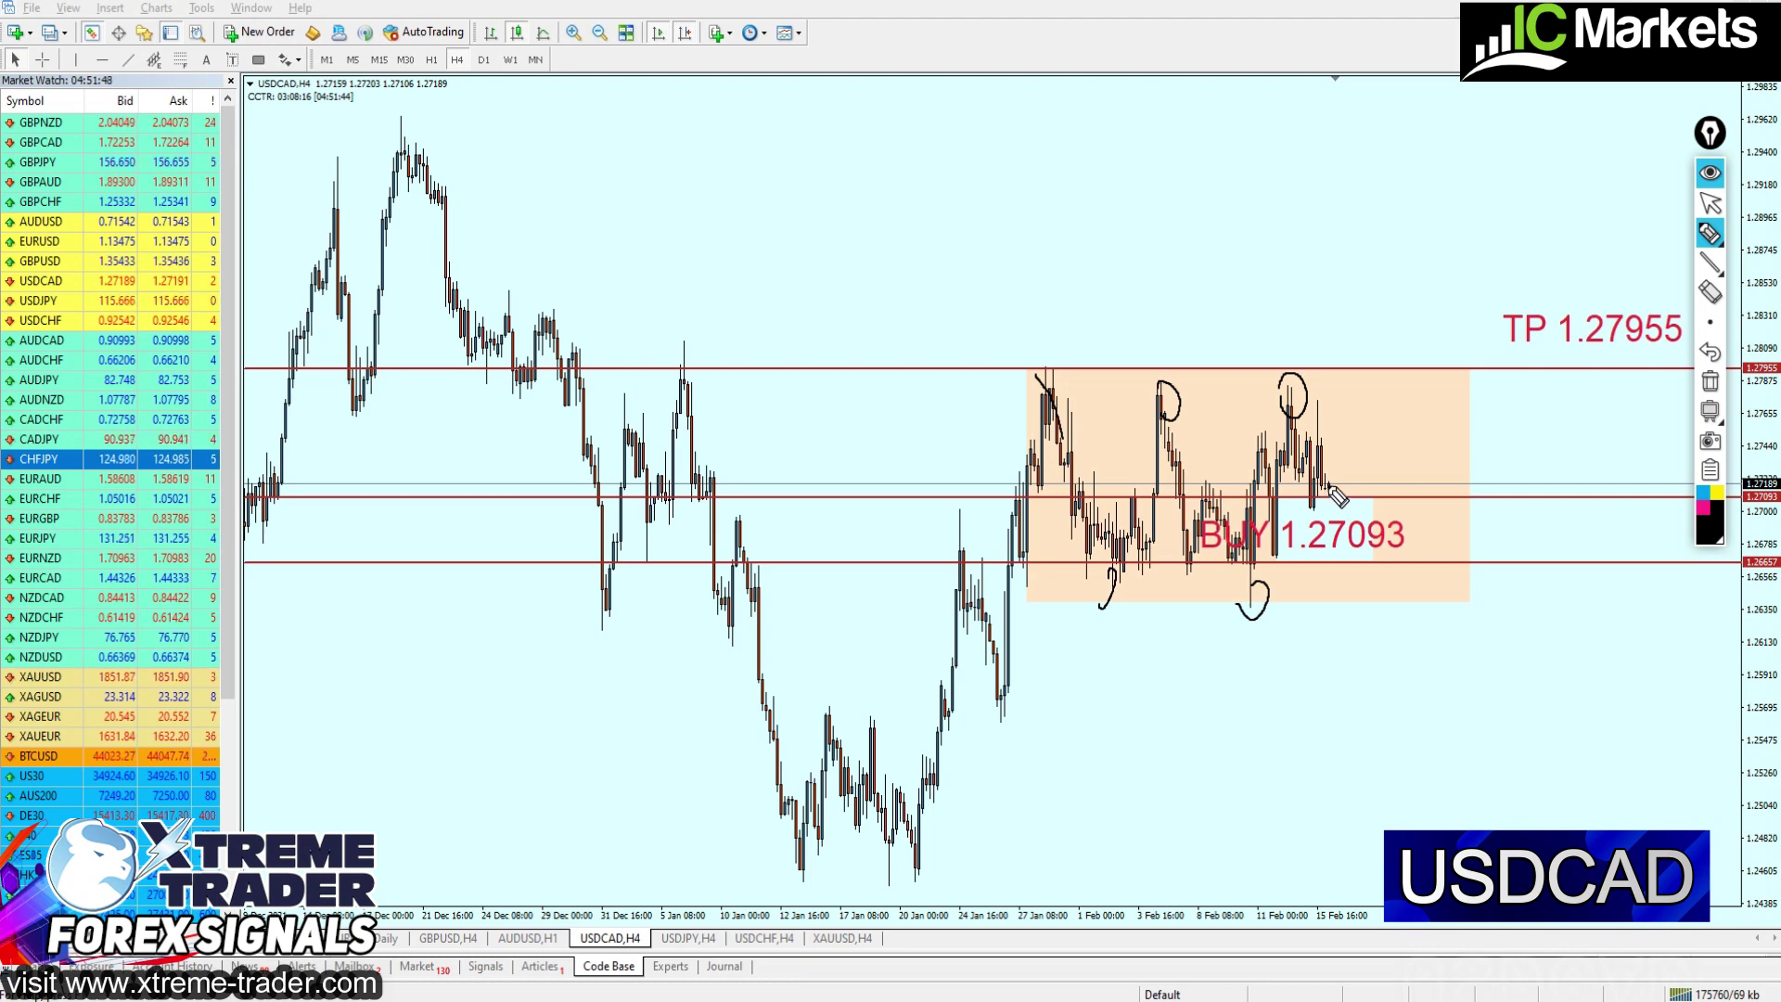
drag(1354, 532, 1362, 561)
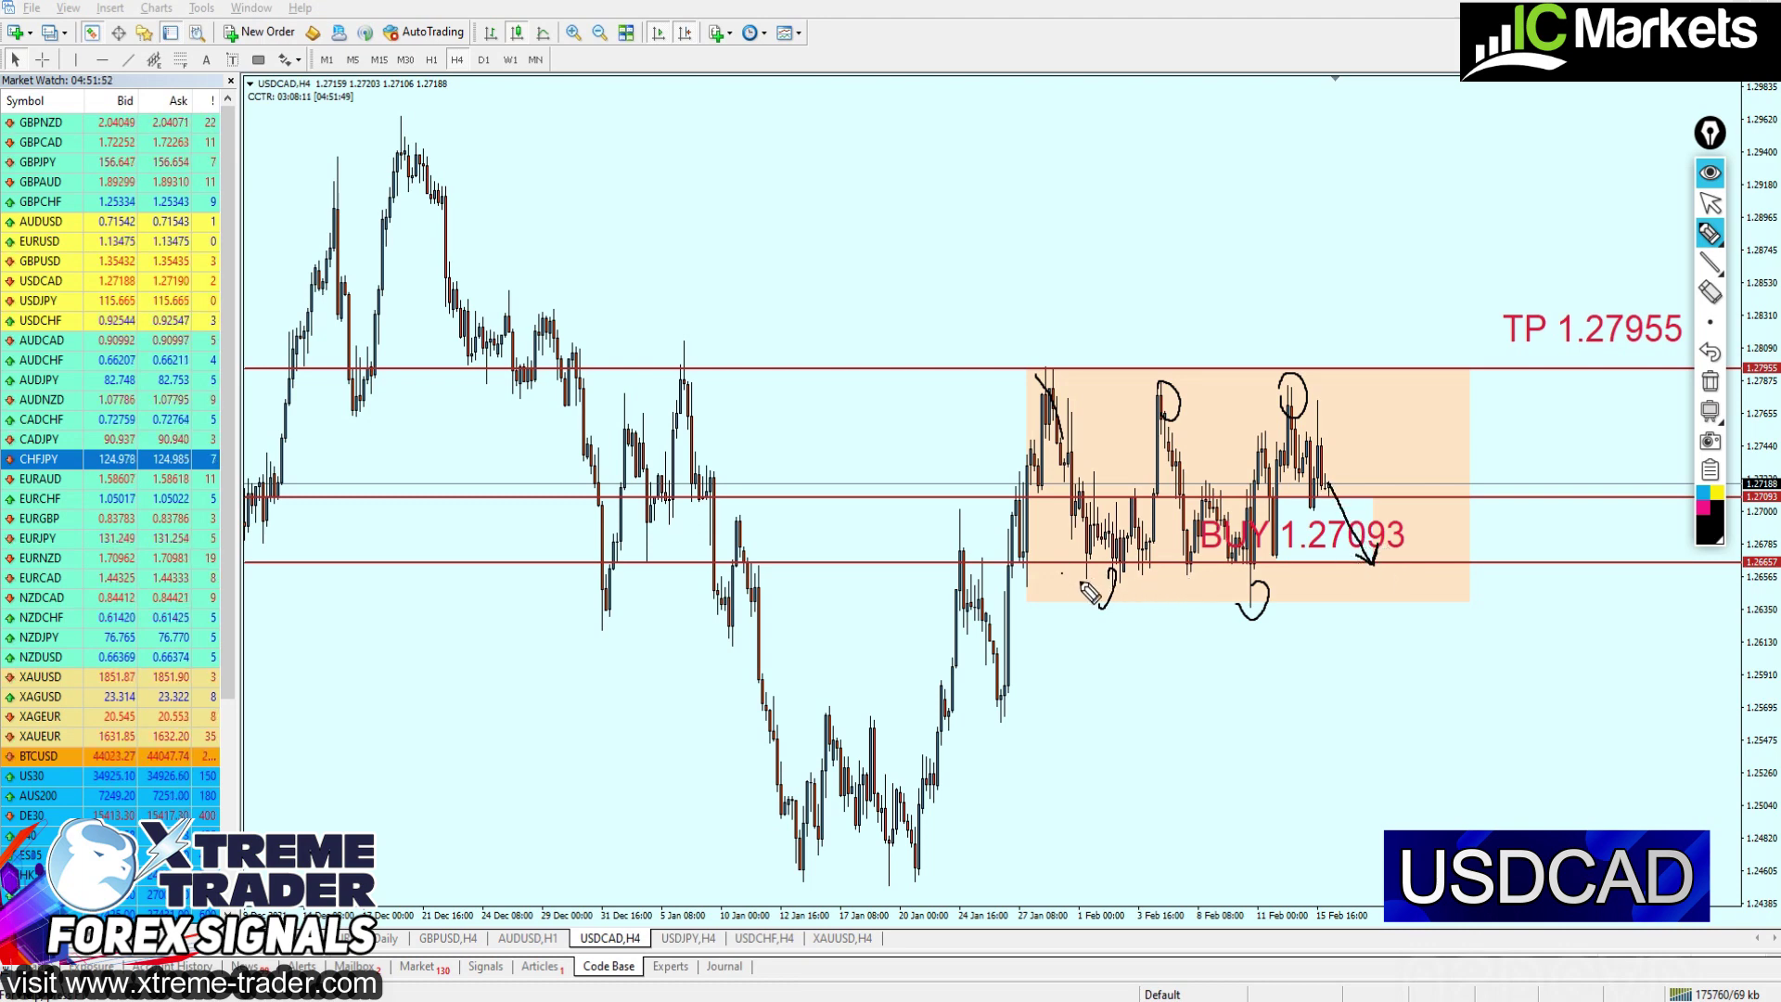
mouse_move(1090, 592)
mouse_down()
mouse_move(1280, 521)
mouse_move(1096, 574)
mouse_up()
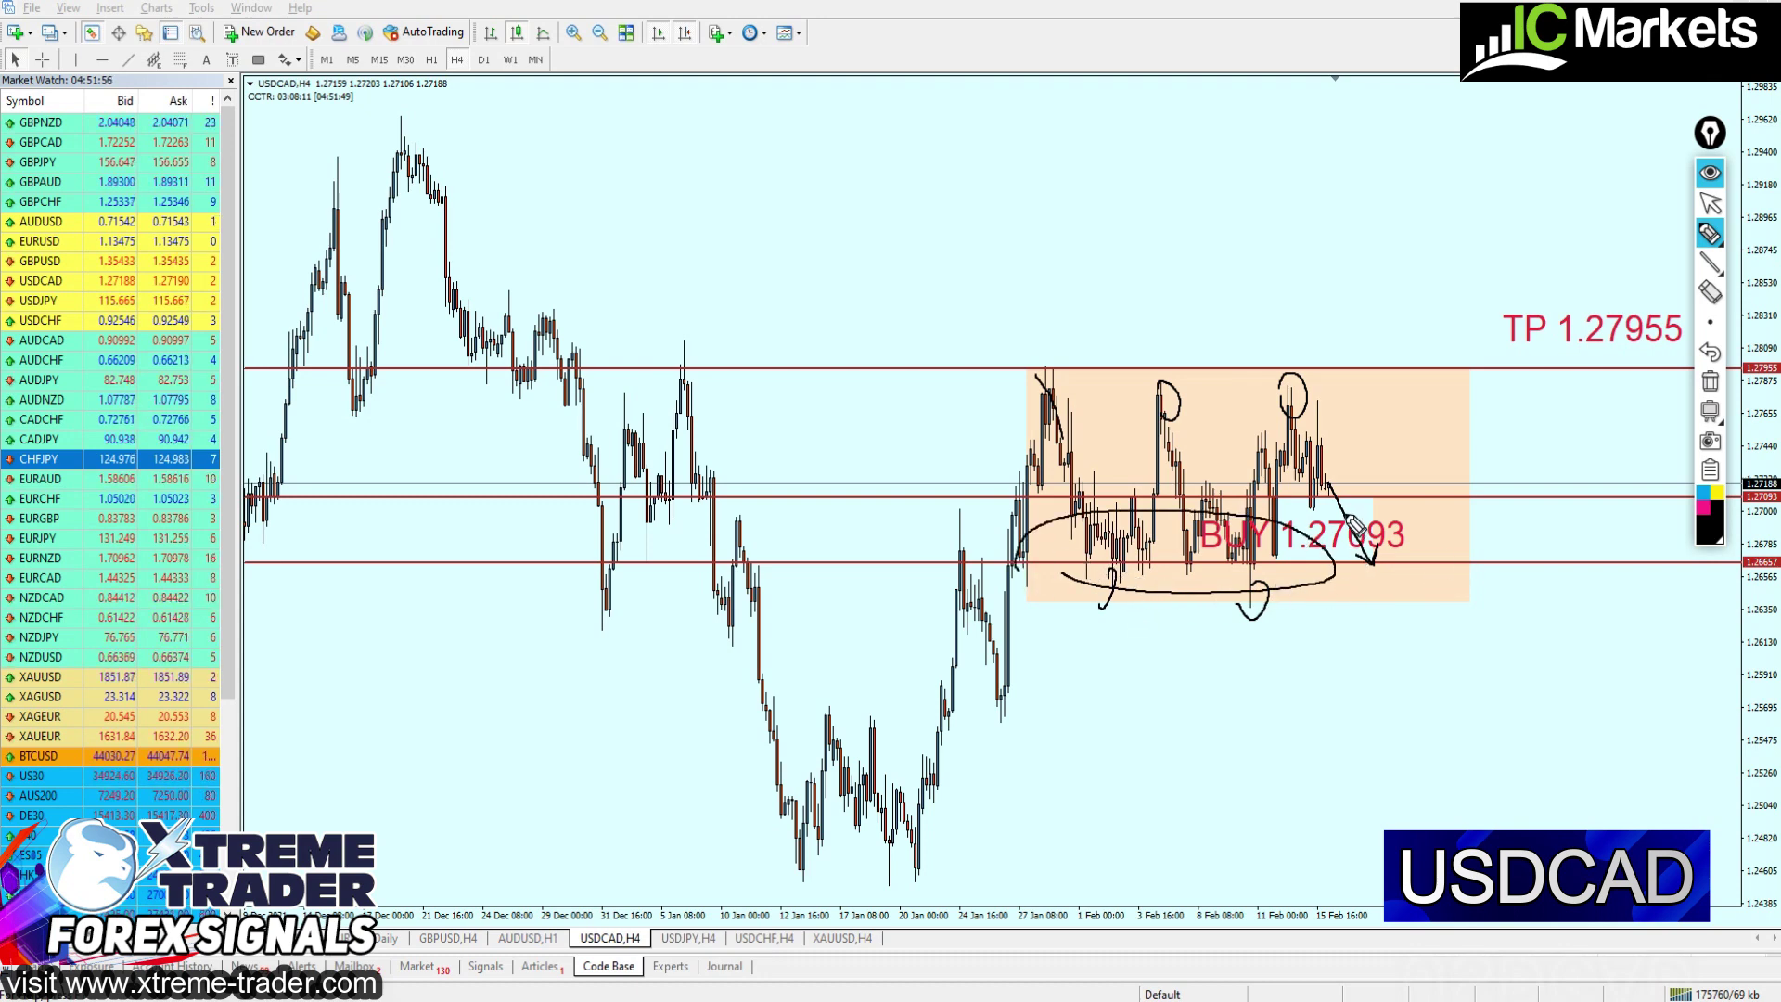
mouse_move(1329, 485)
mouse_down()
mouse_move(1376, 560)
mouse_move(1411, 447)
mouse_up()
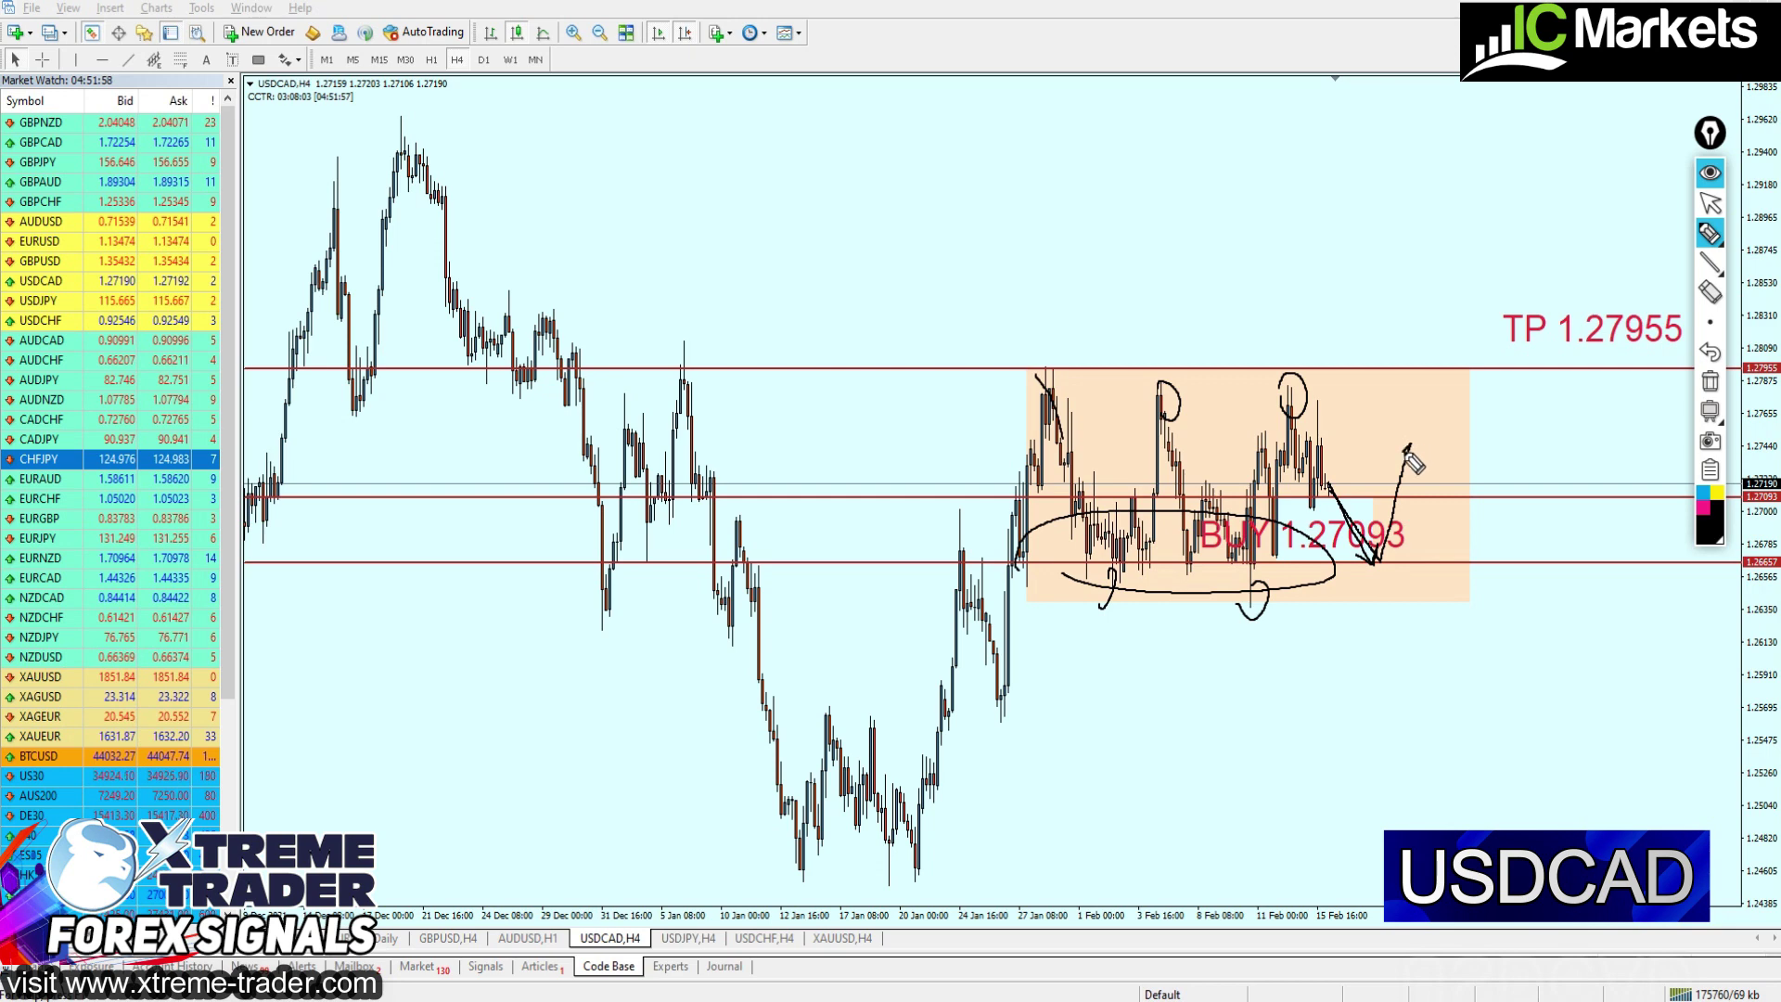
click(1710, 202)
click(1709, 381)
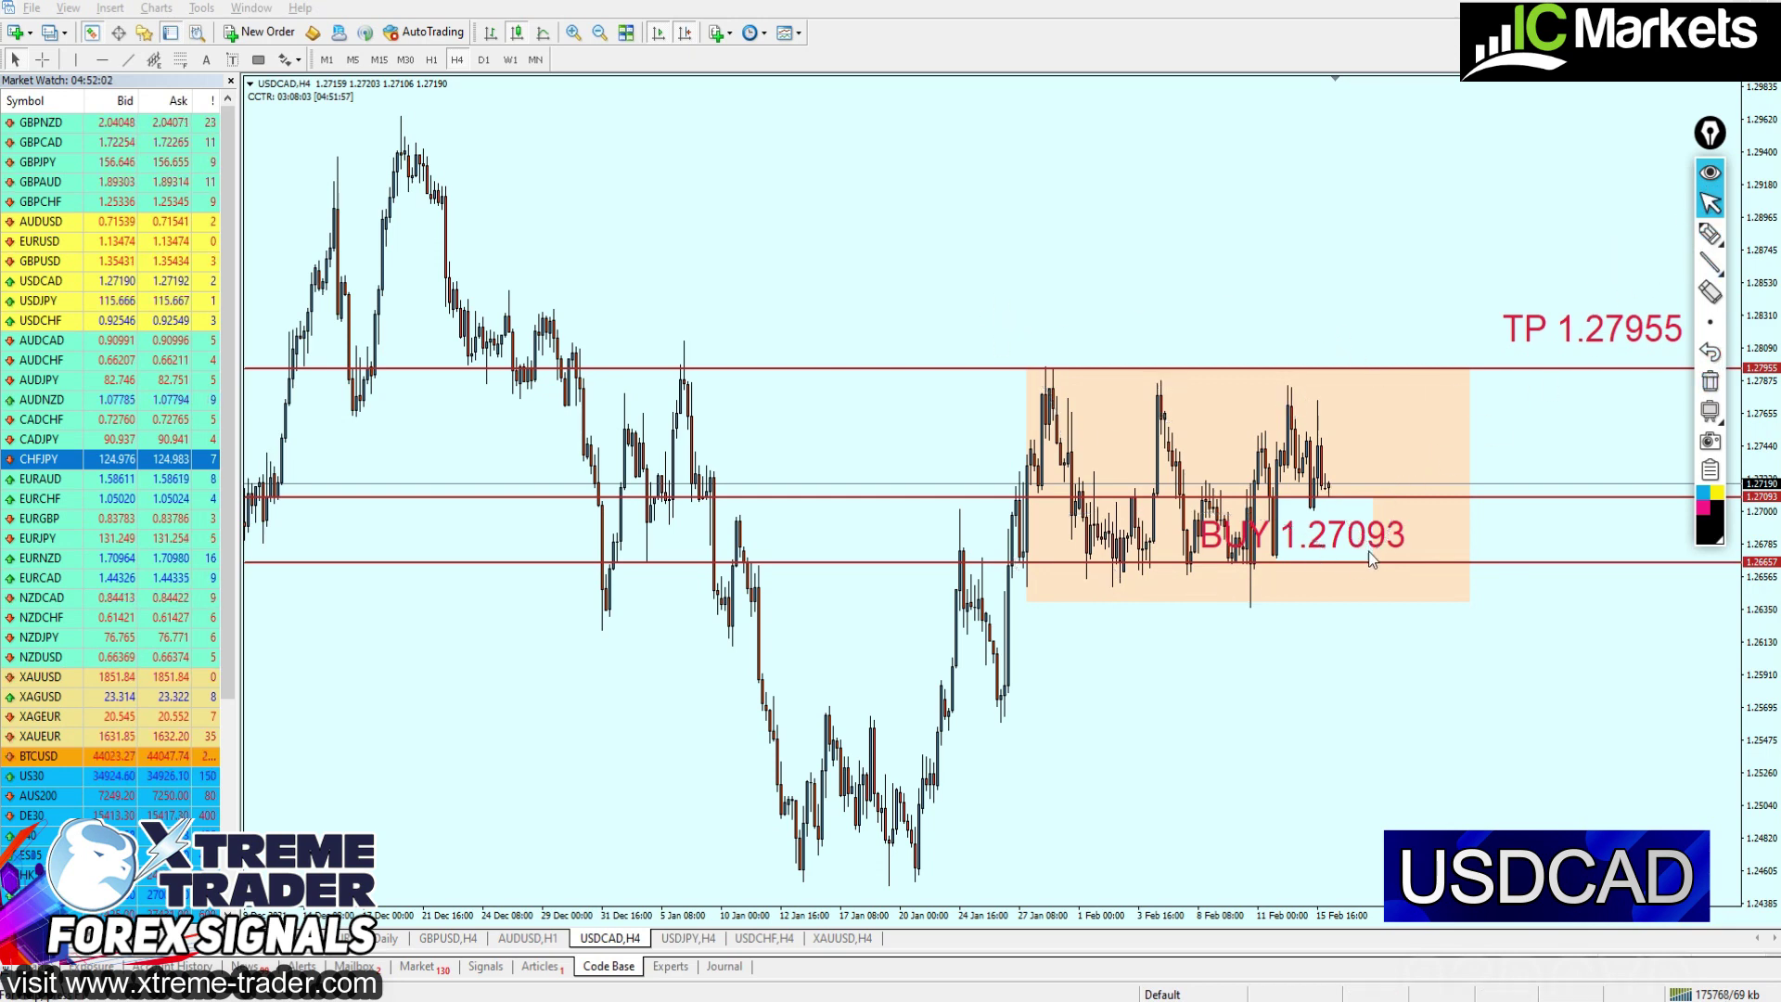
double_click(1466, 601)
key(Delete)
Move the TP 1.27955 label closer to the latest candles and the BUY 1.27093 label below the shaded zone
drag(1573, 347, 1387, 360)
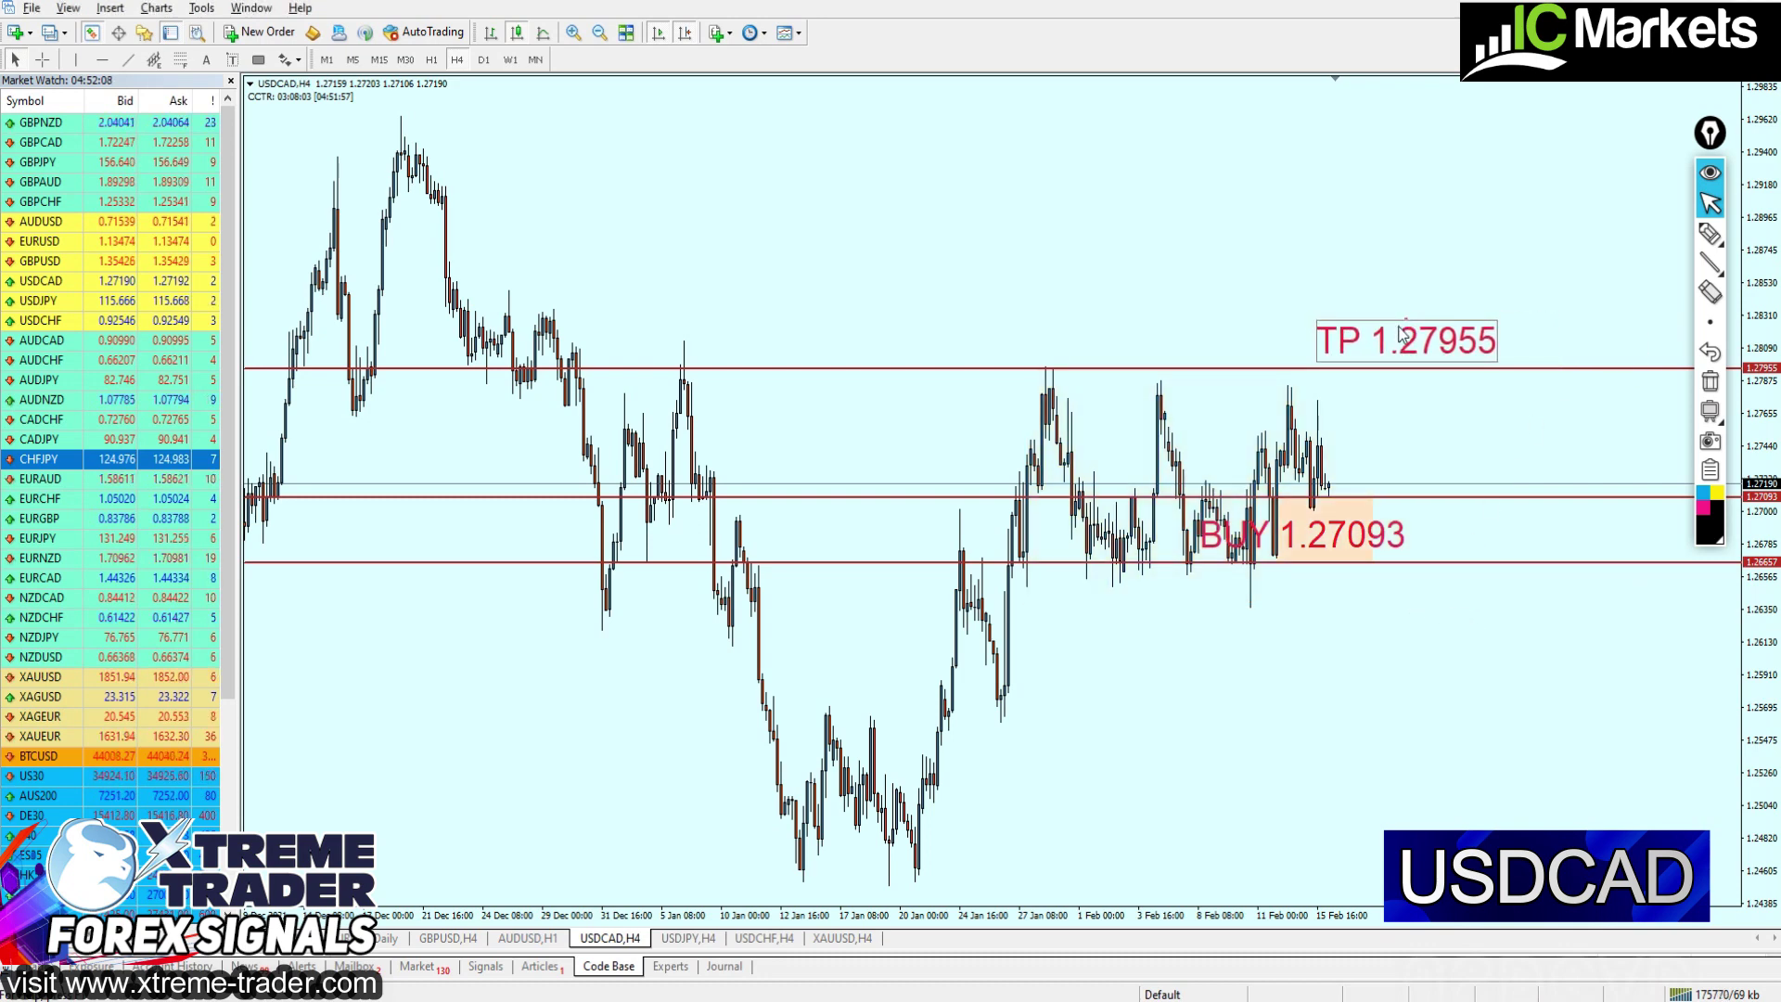
click(1316, 584)
drag(1308, 531, 1347, 617)
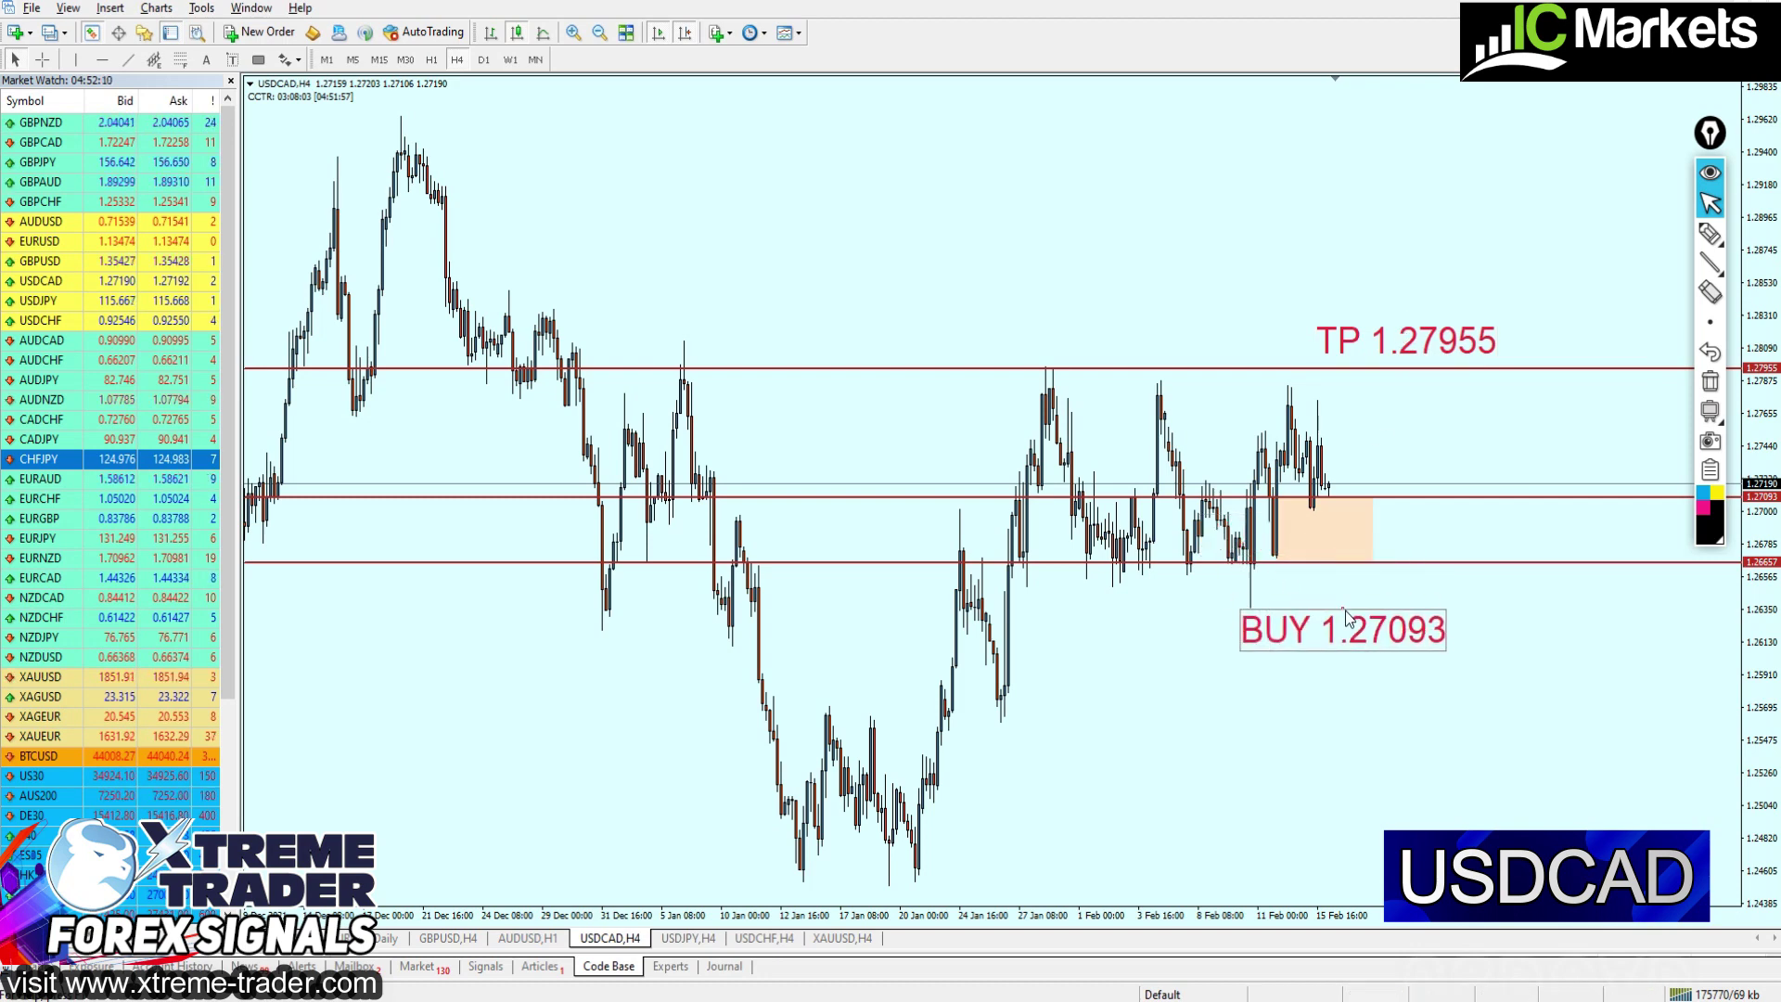
click(1339, 611)
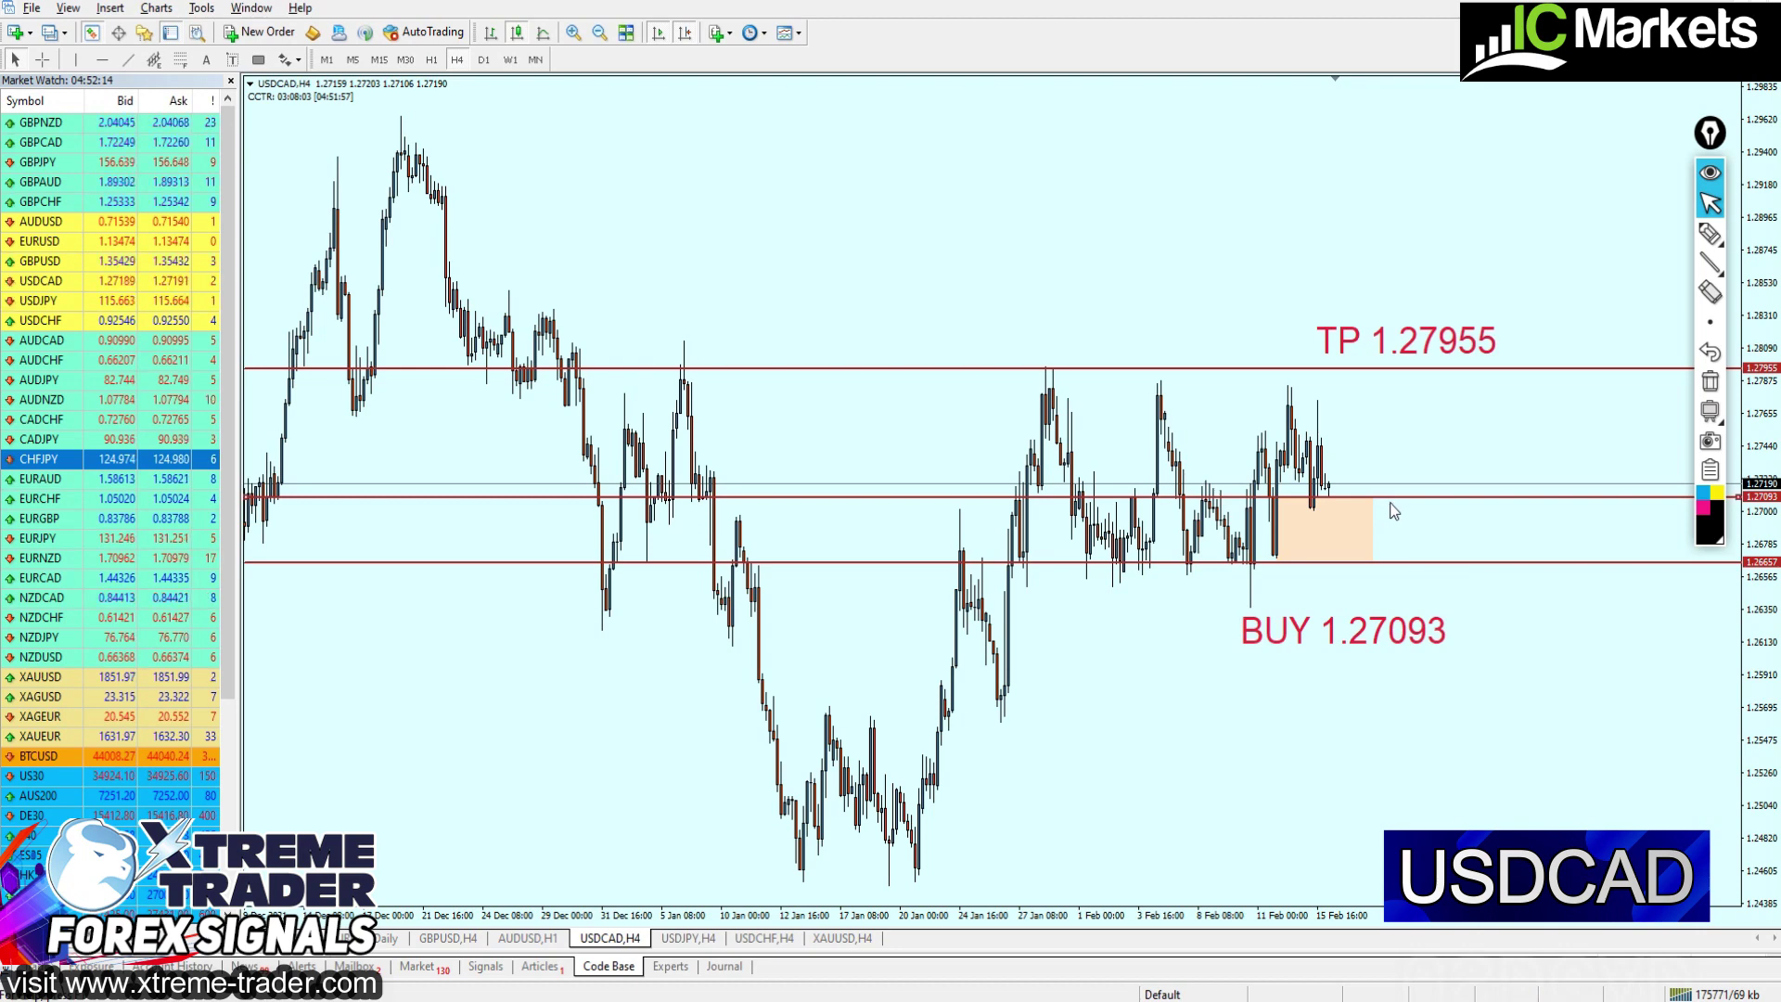
Lower the 1.27093 entry line to 1.26825 on the USDCAD H4 chart
drag(1387, 498, 1382, 539)
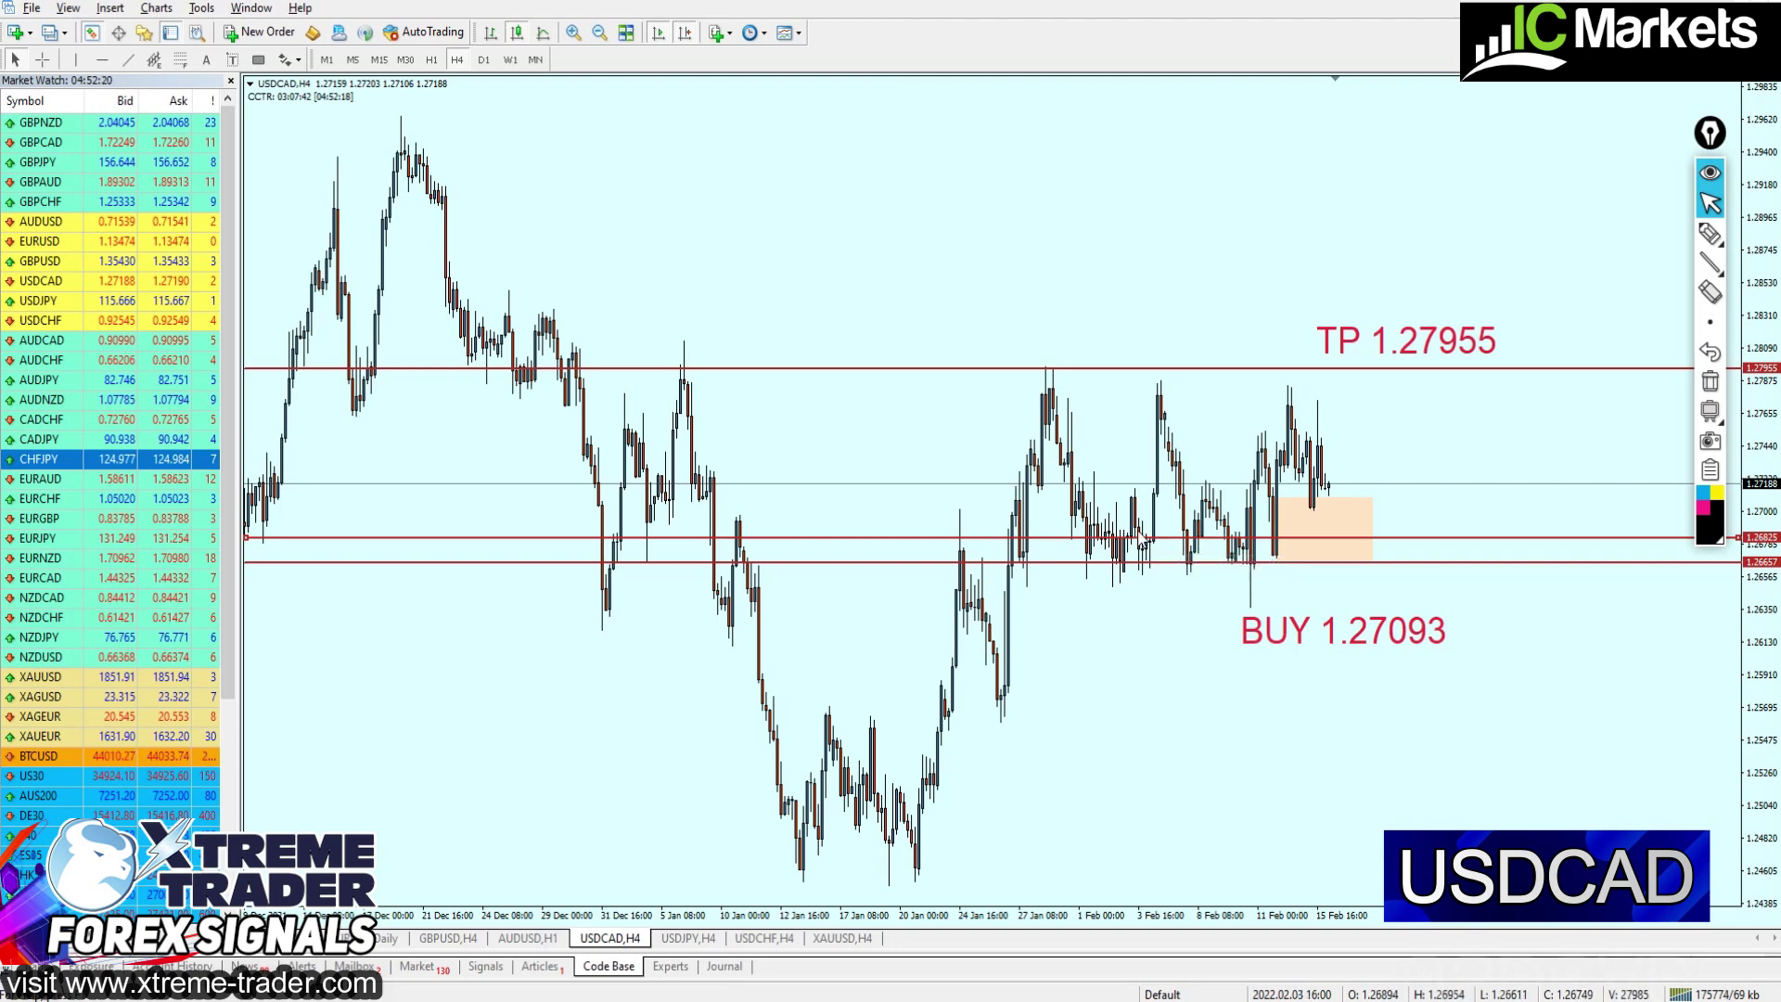
key(plus)
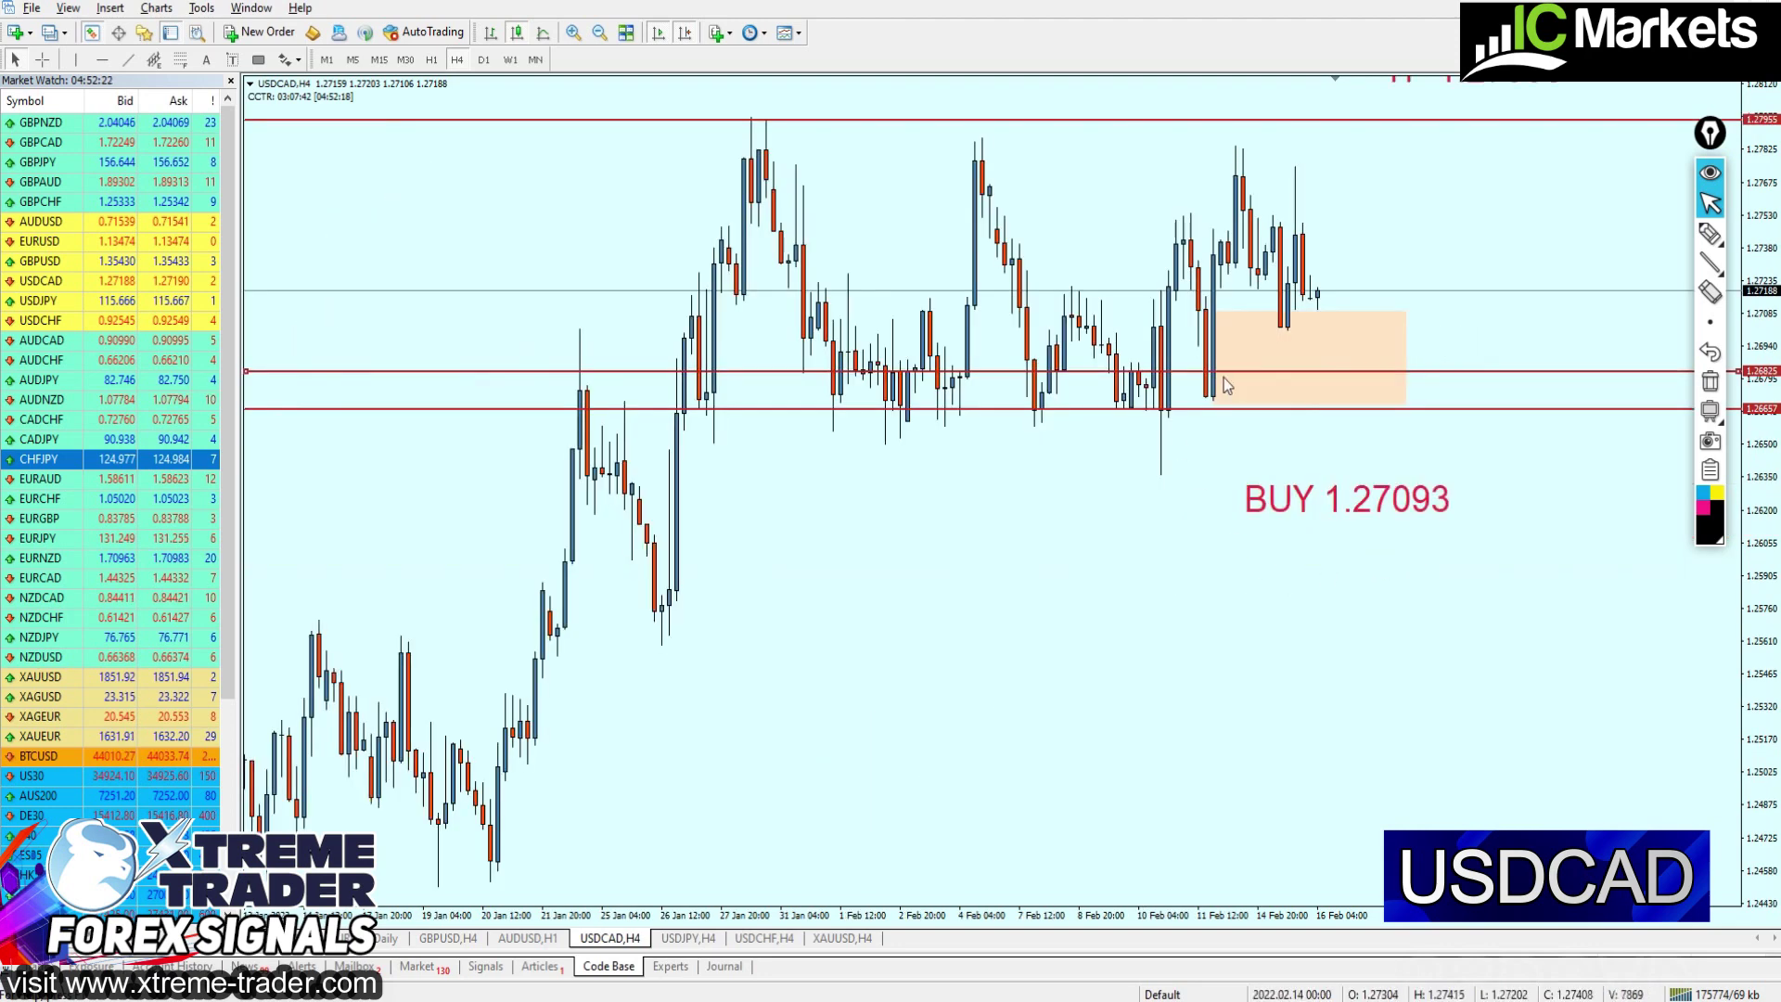
Circle the past price reactions along the 1.26825 line with the pen, and clear the sketches
click(1709, 234)
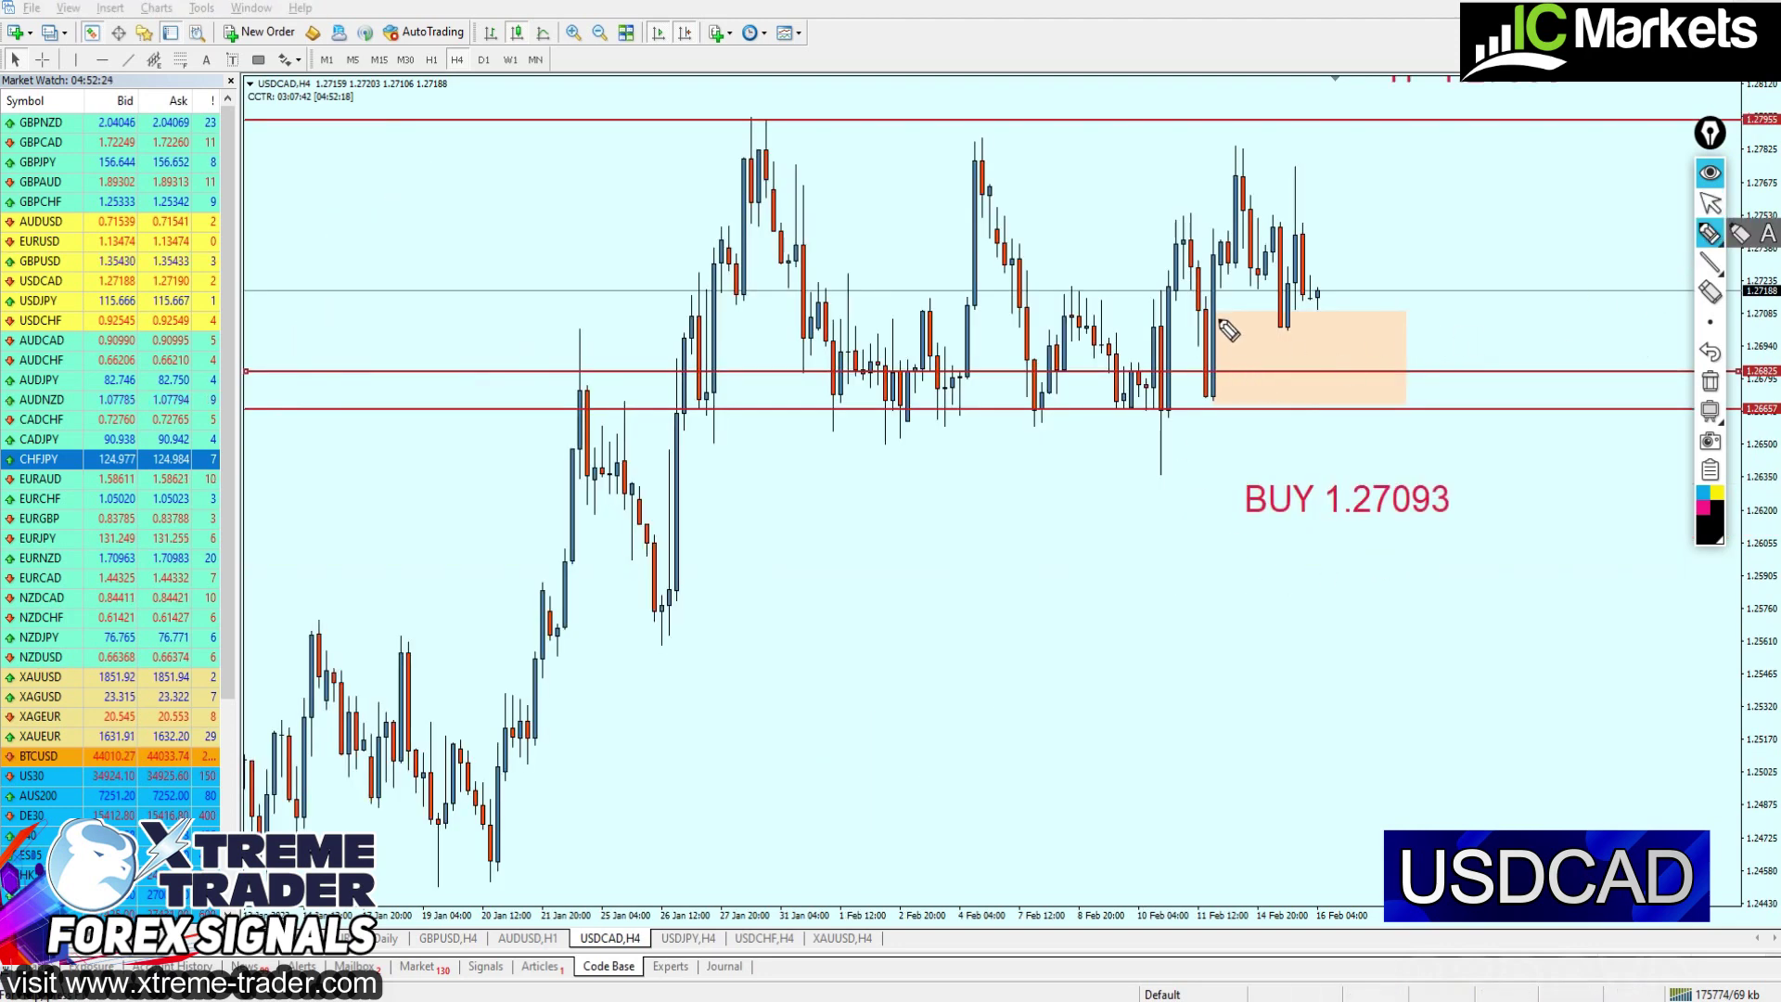
mouse_move(1204, 332)
mouse_down()
mouse_move(1229, 397)
mouse_move(1222, 322)
mouse_up()
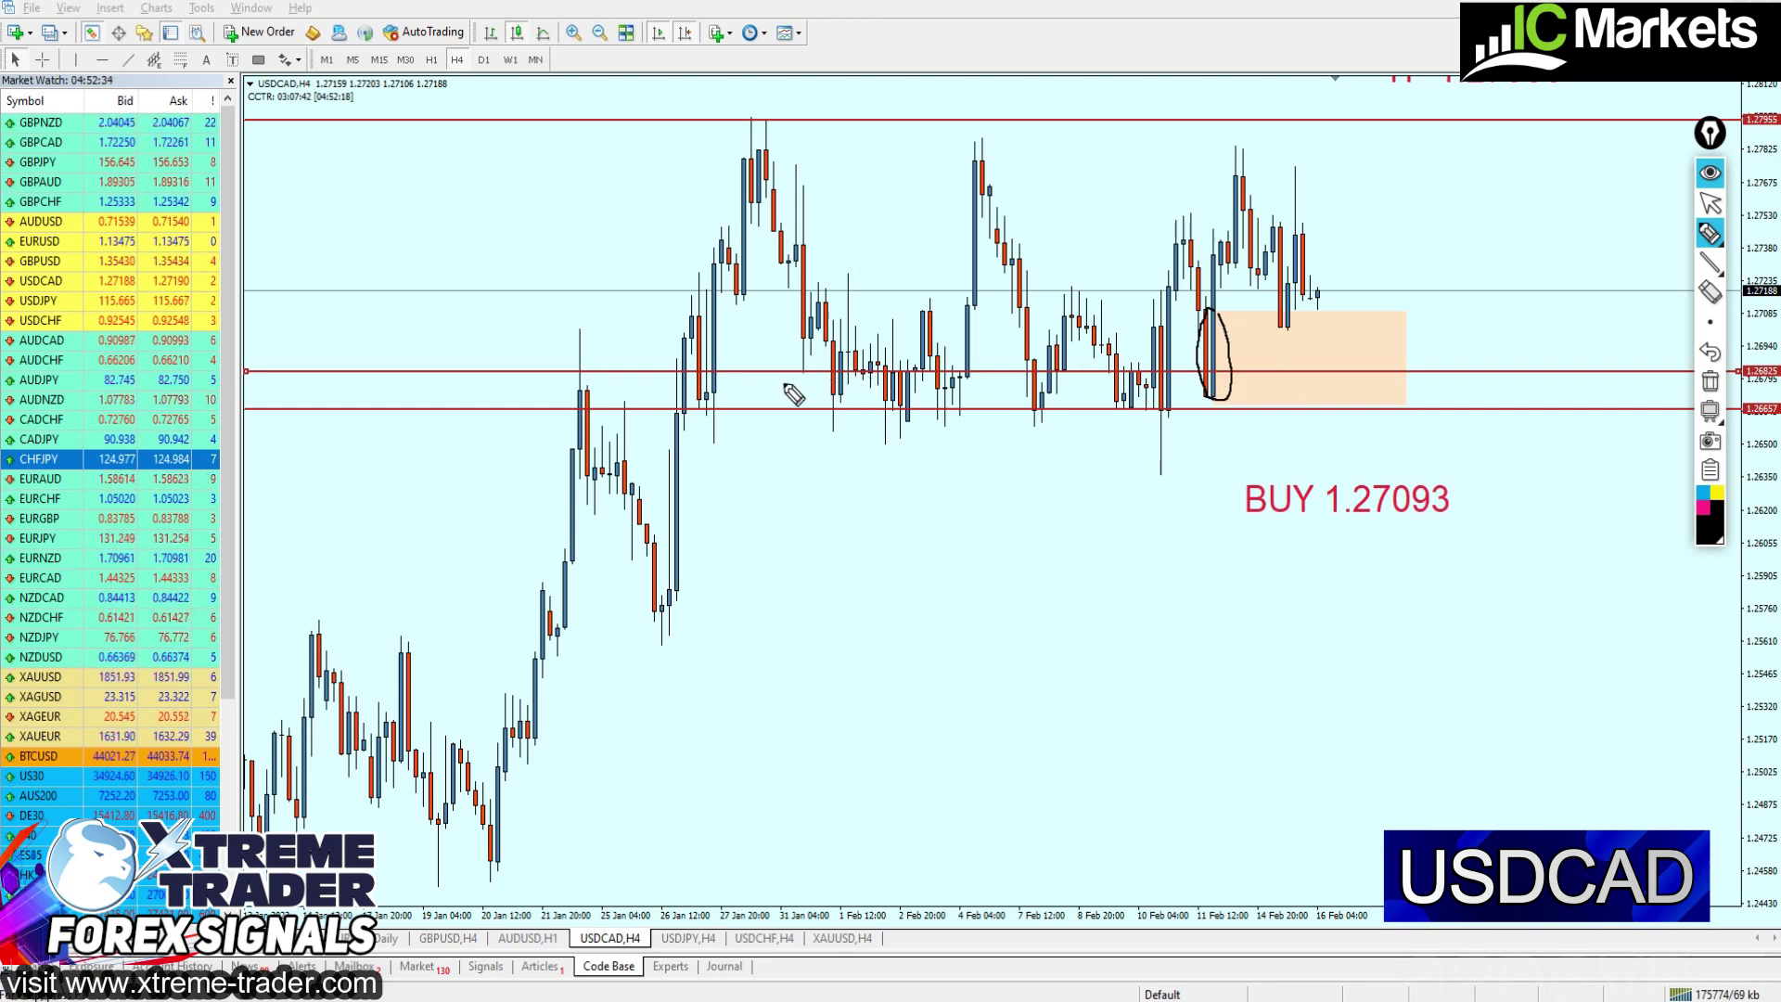
mouse_move(778, 389)
mouse_down()
mouse_move(816, 391)
mouse_move(798, 407)
mouse_move(817, 412)
mouse_move(821, 390)
mouse_up()
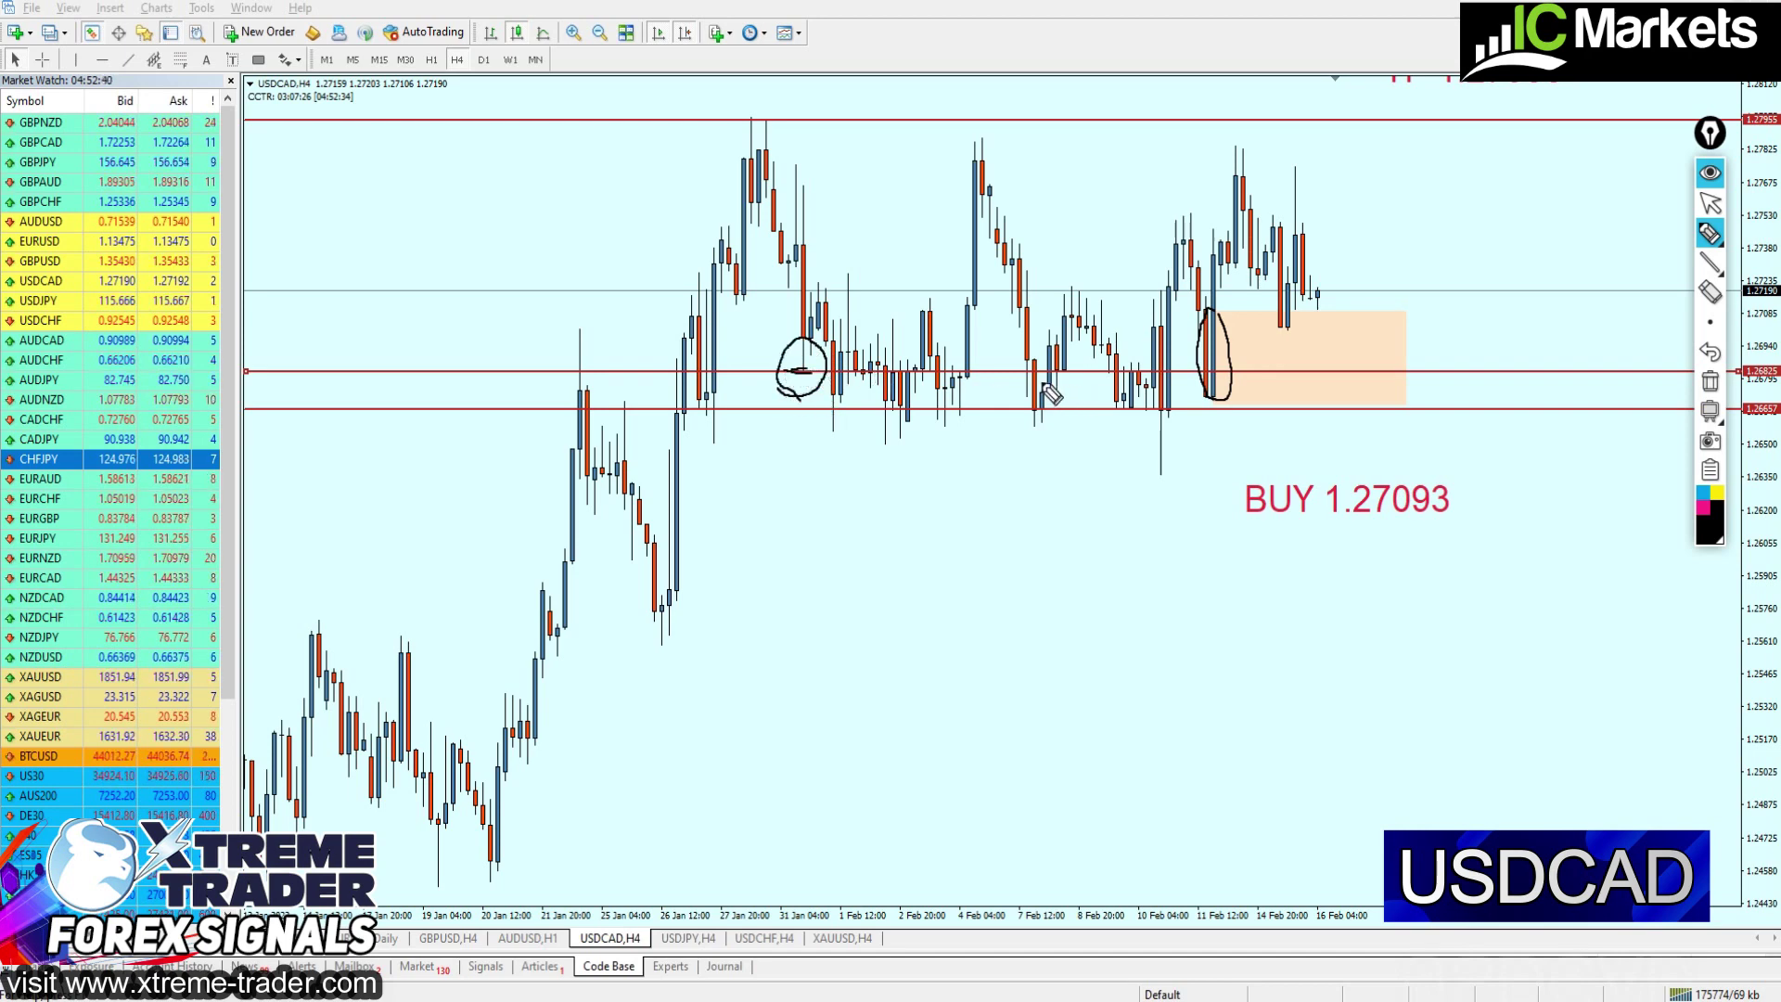
drag(1078, 373, 1054, 382)
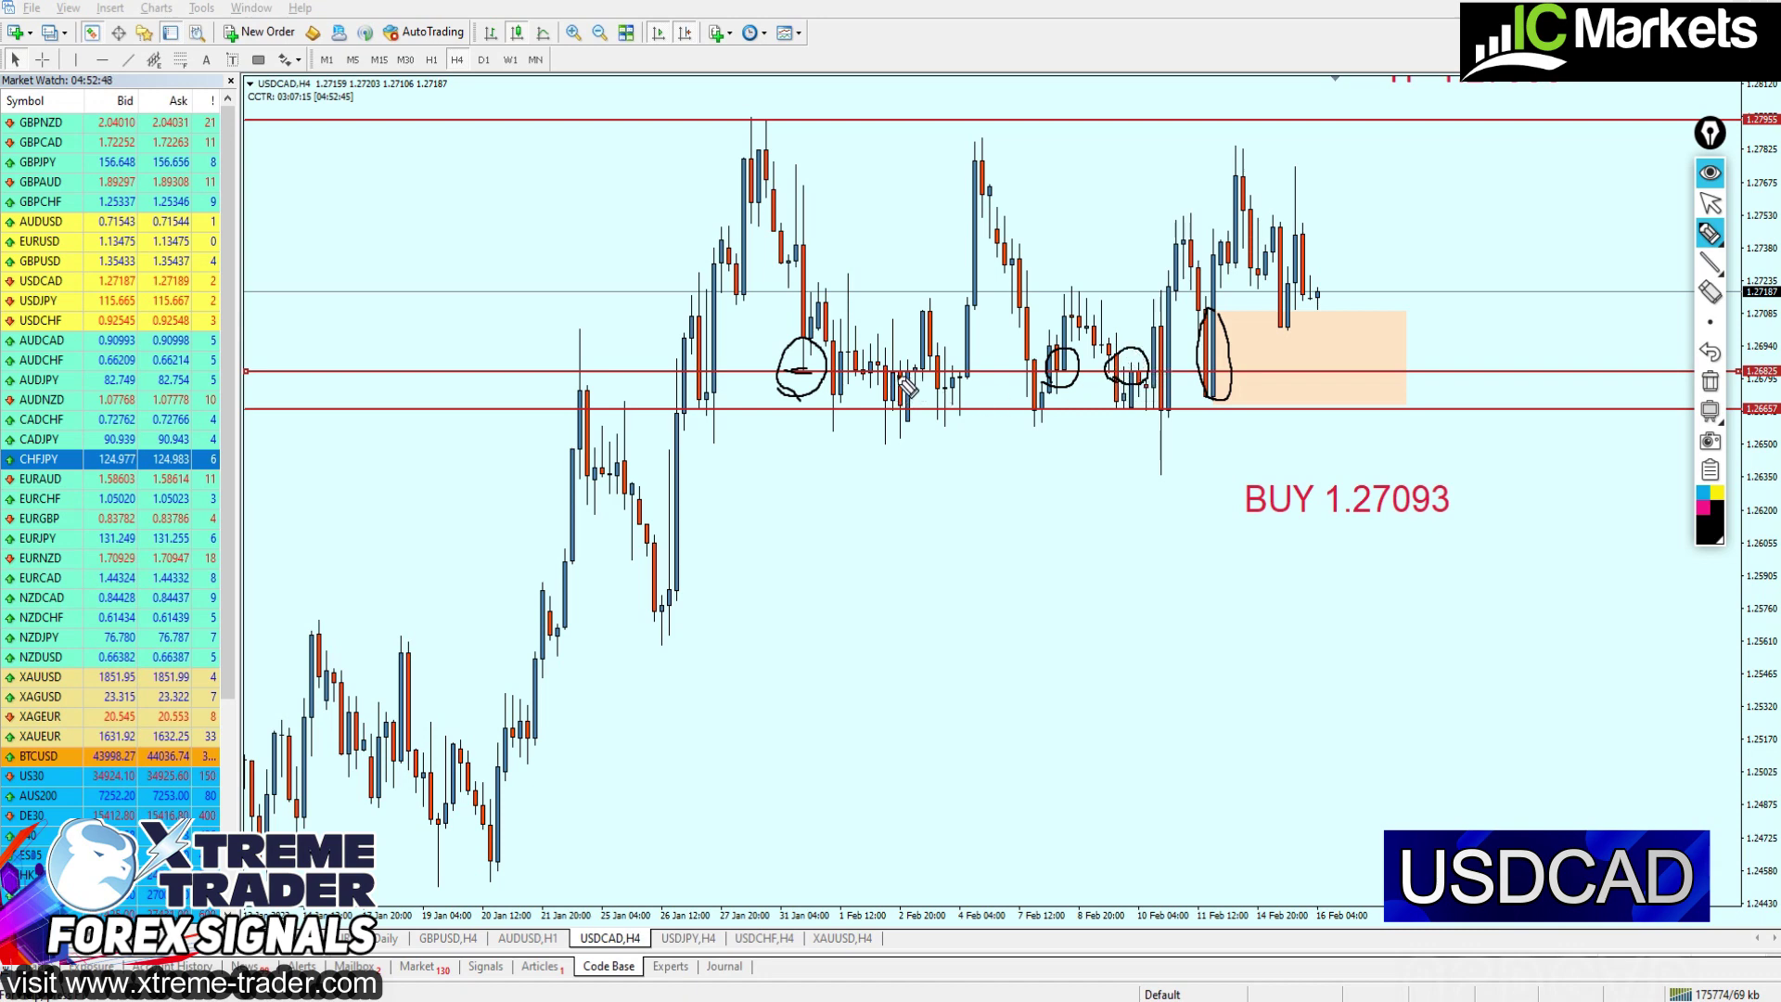
drag(925, 394, 904, 410)
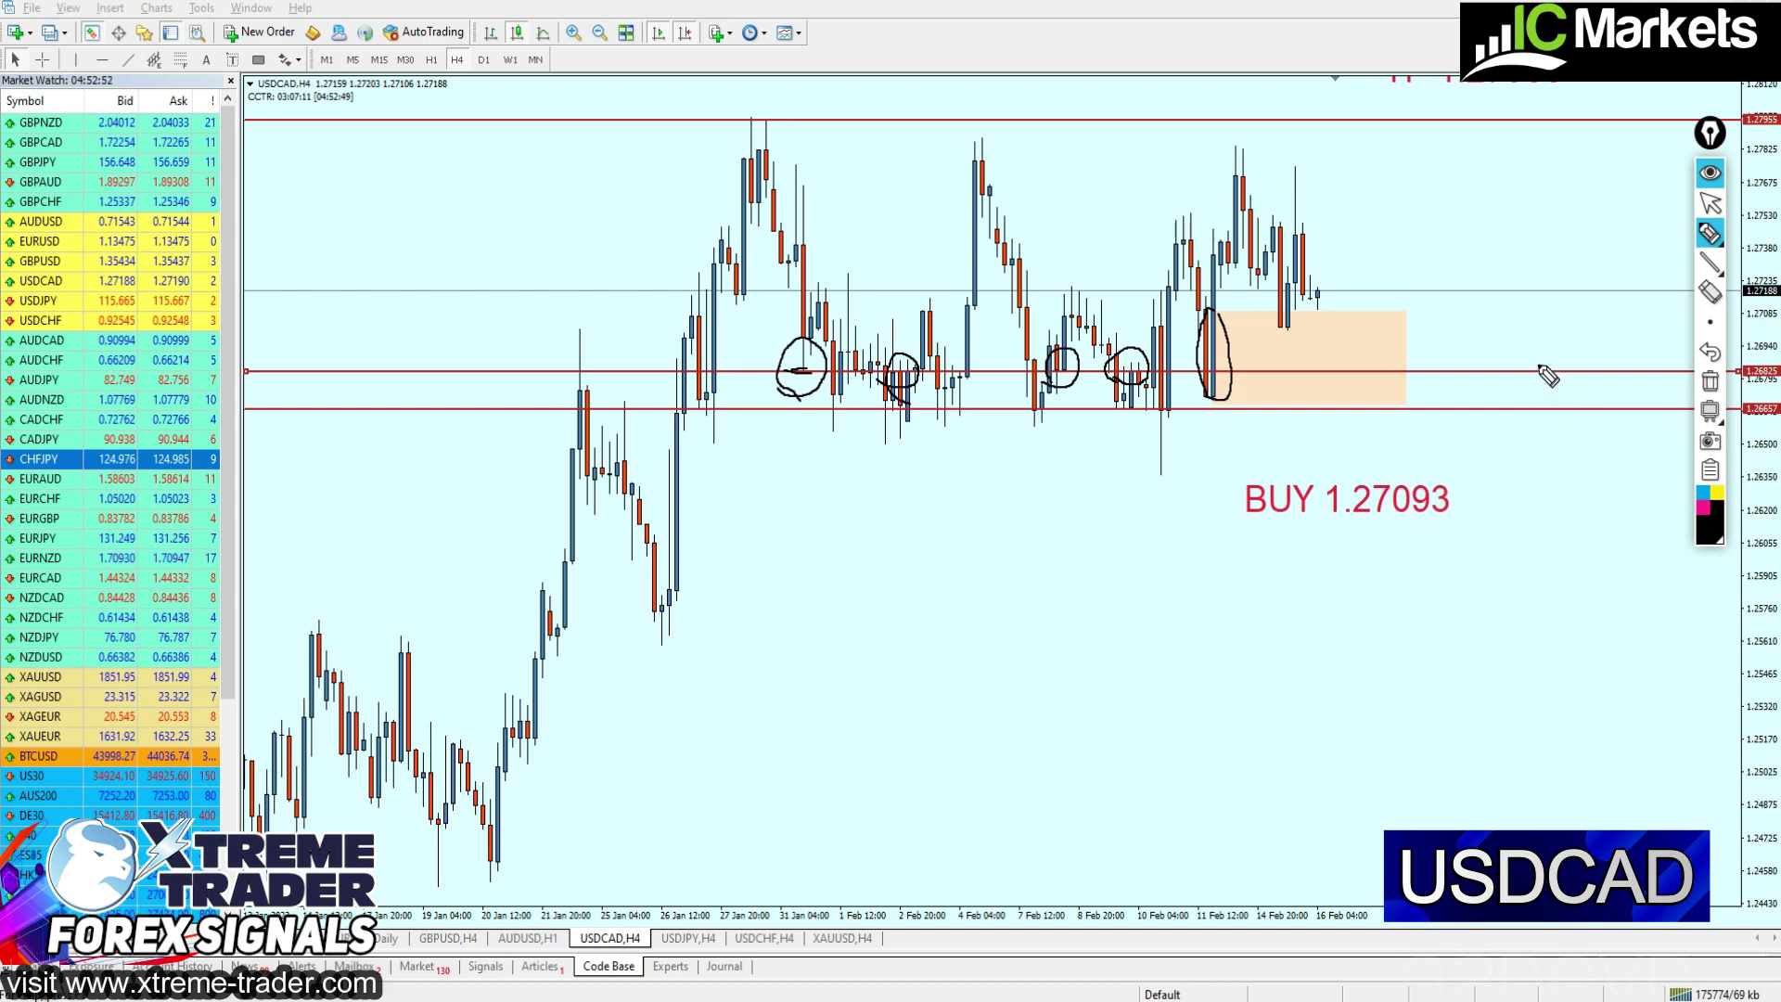
click(1710, 204)
click(1710, 382)
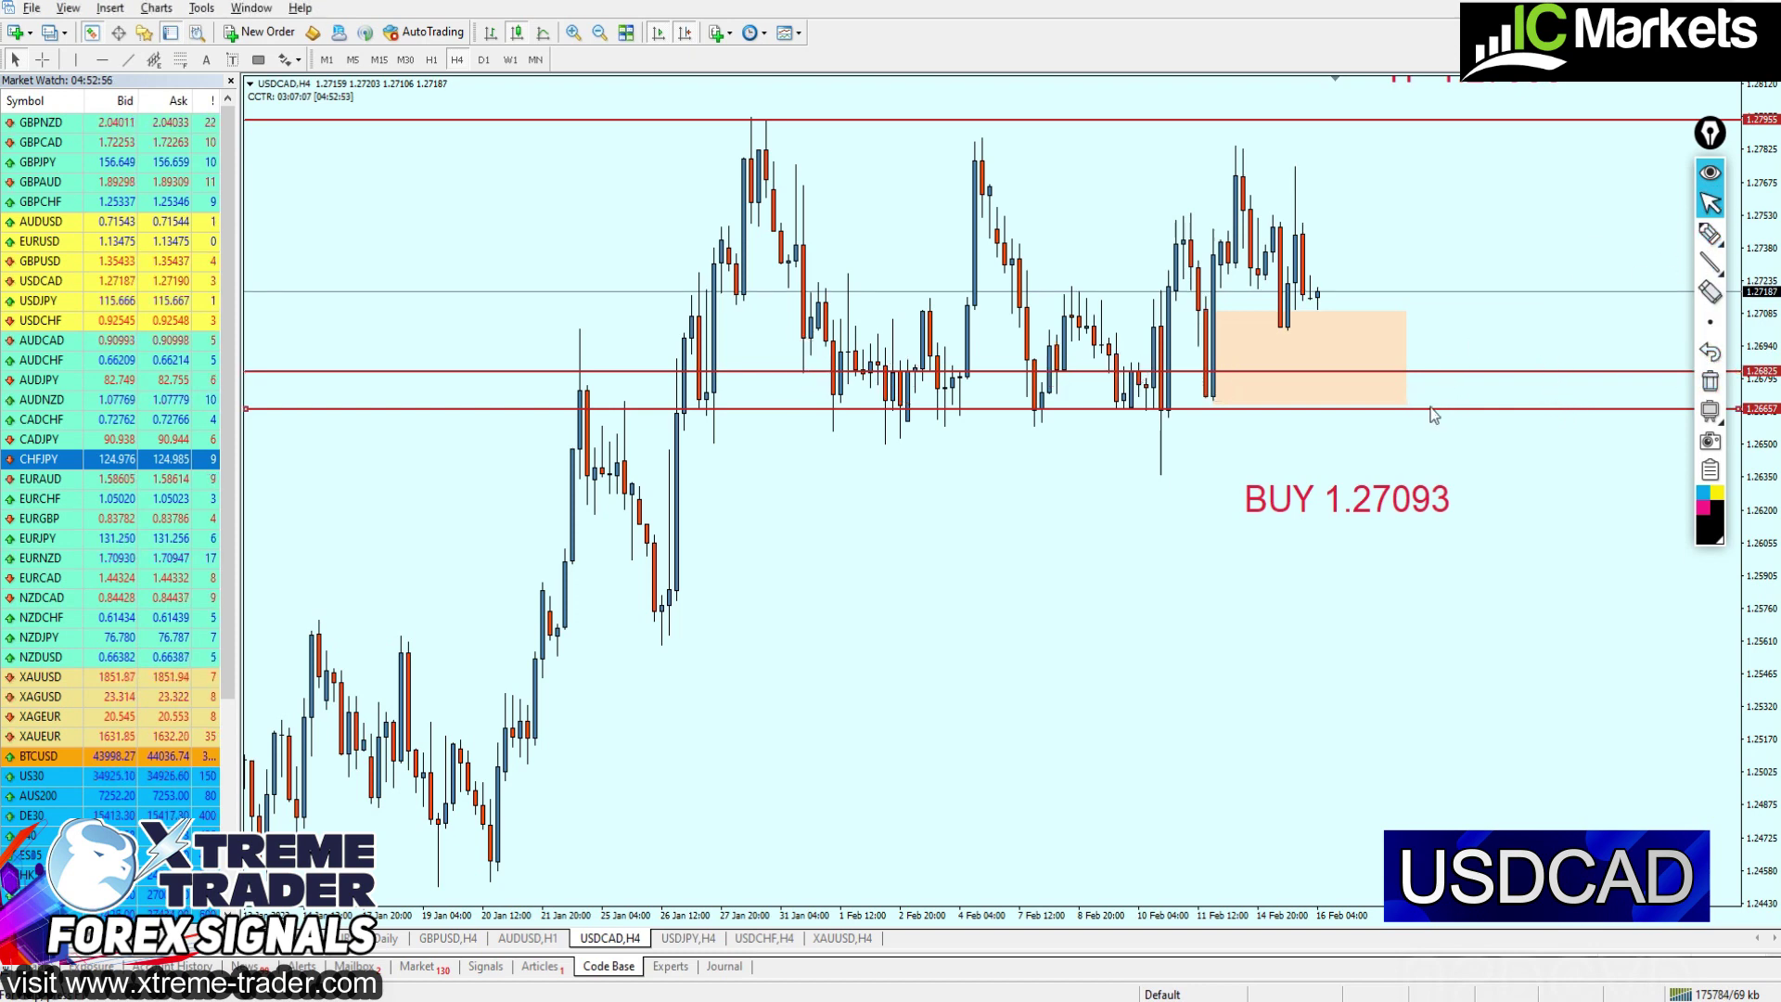
Lower the 1.26657 line to 1.26356 and fit the shaded buy zone between the 1.26825 and 1.26356 lines
drag(1433, 414, 1439, 483)
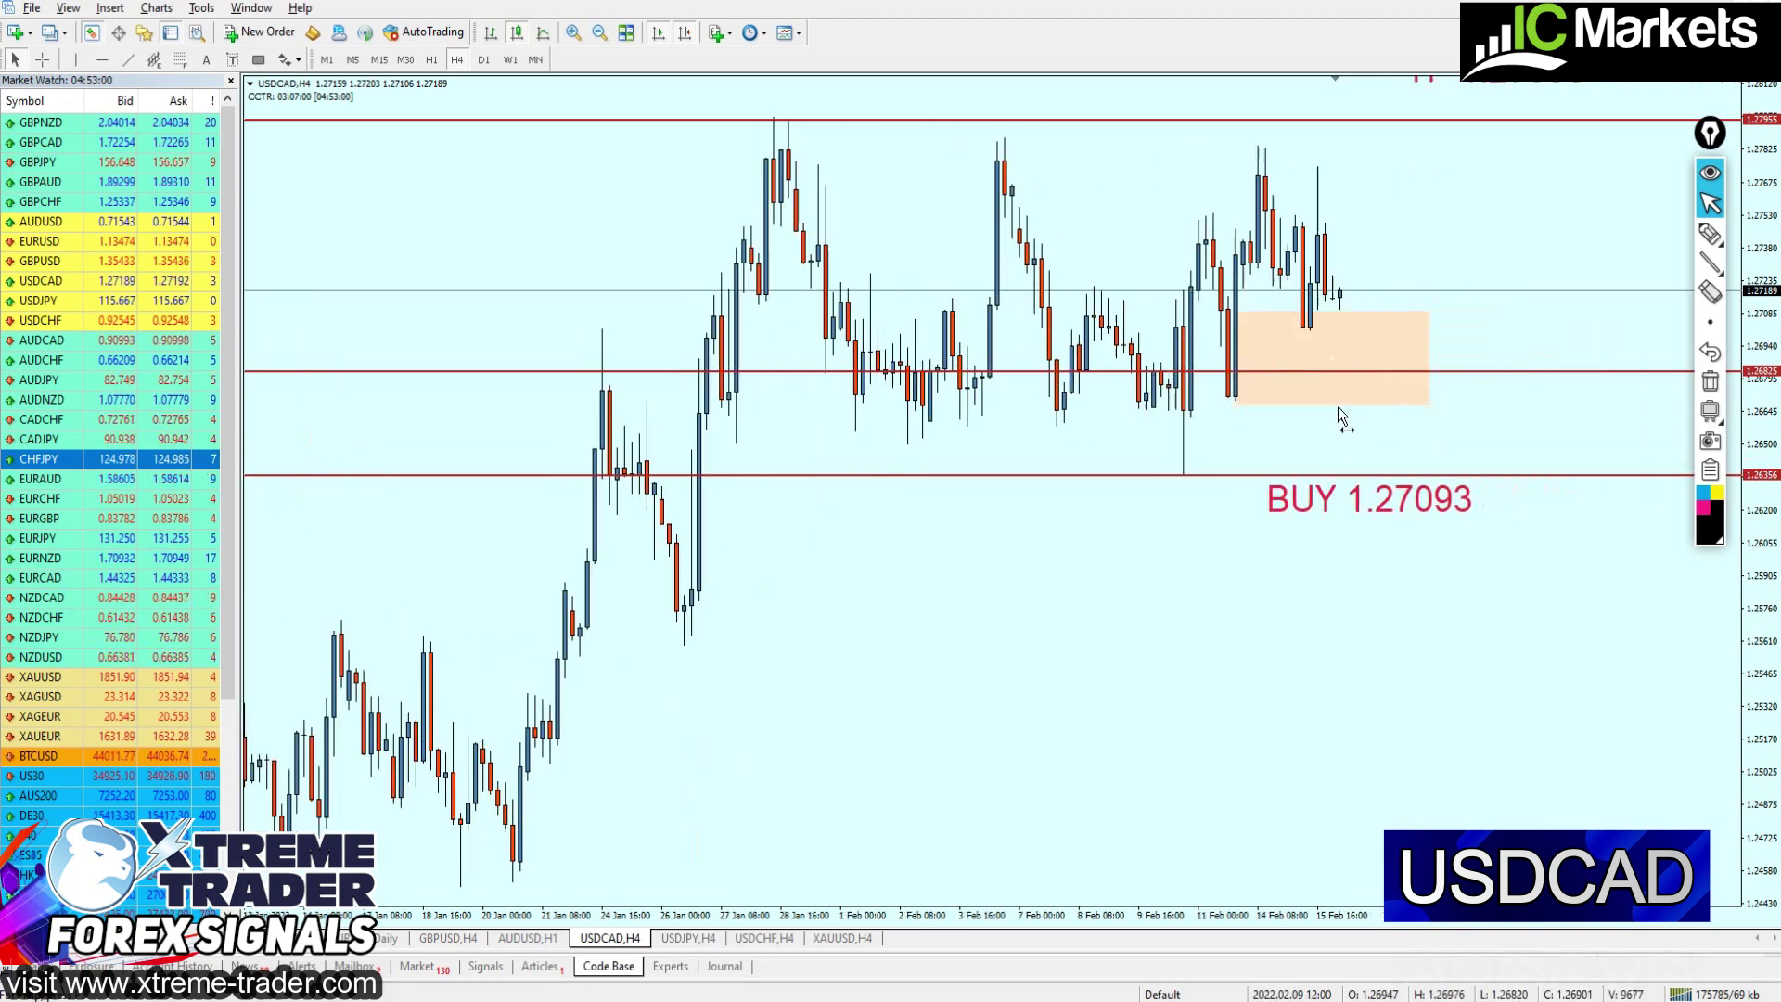
drag(1279, 369, 1358, 421)
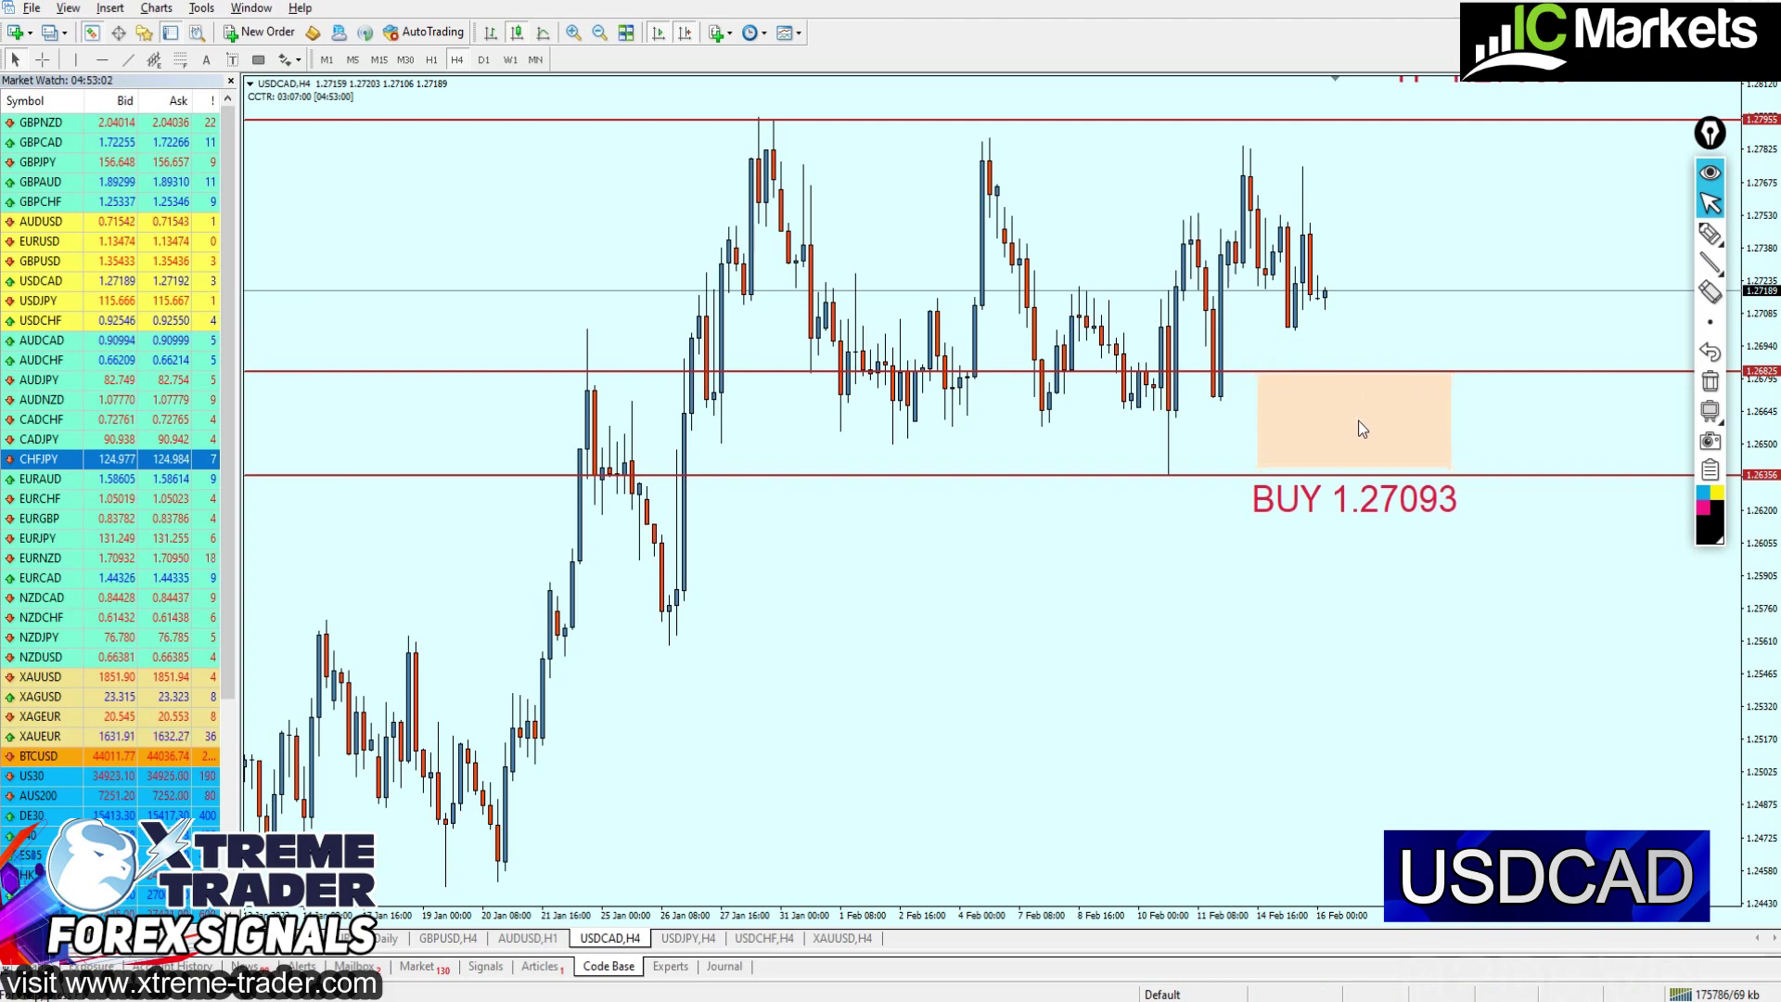
drag(1451, 469, 1463, 479)
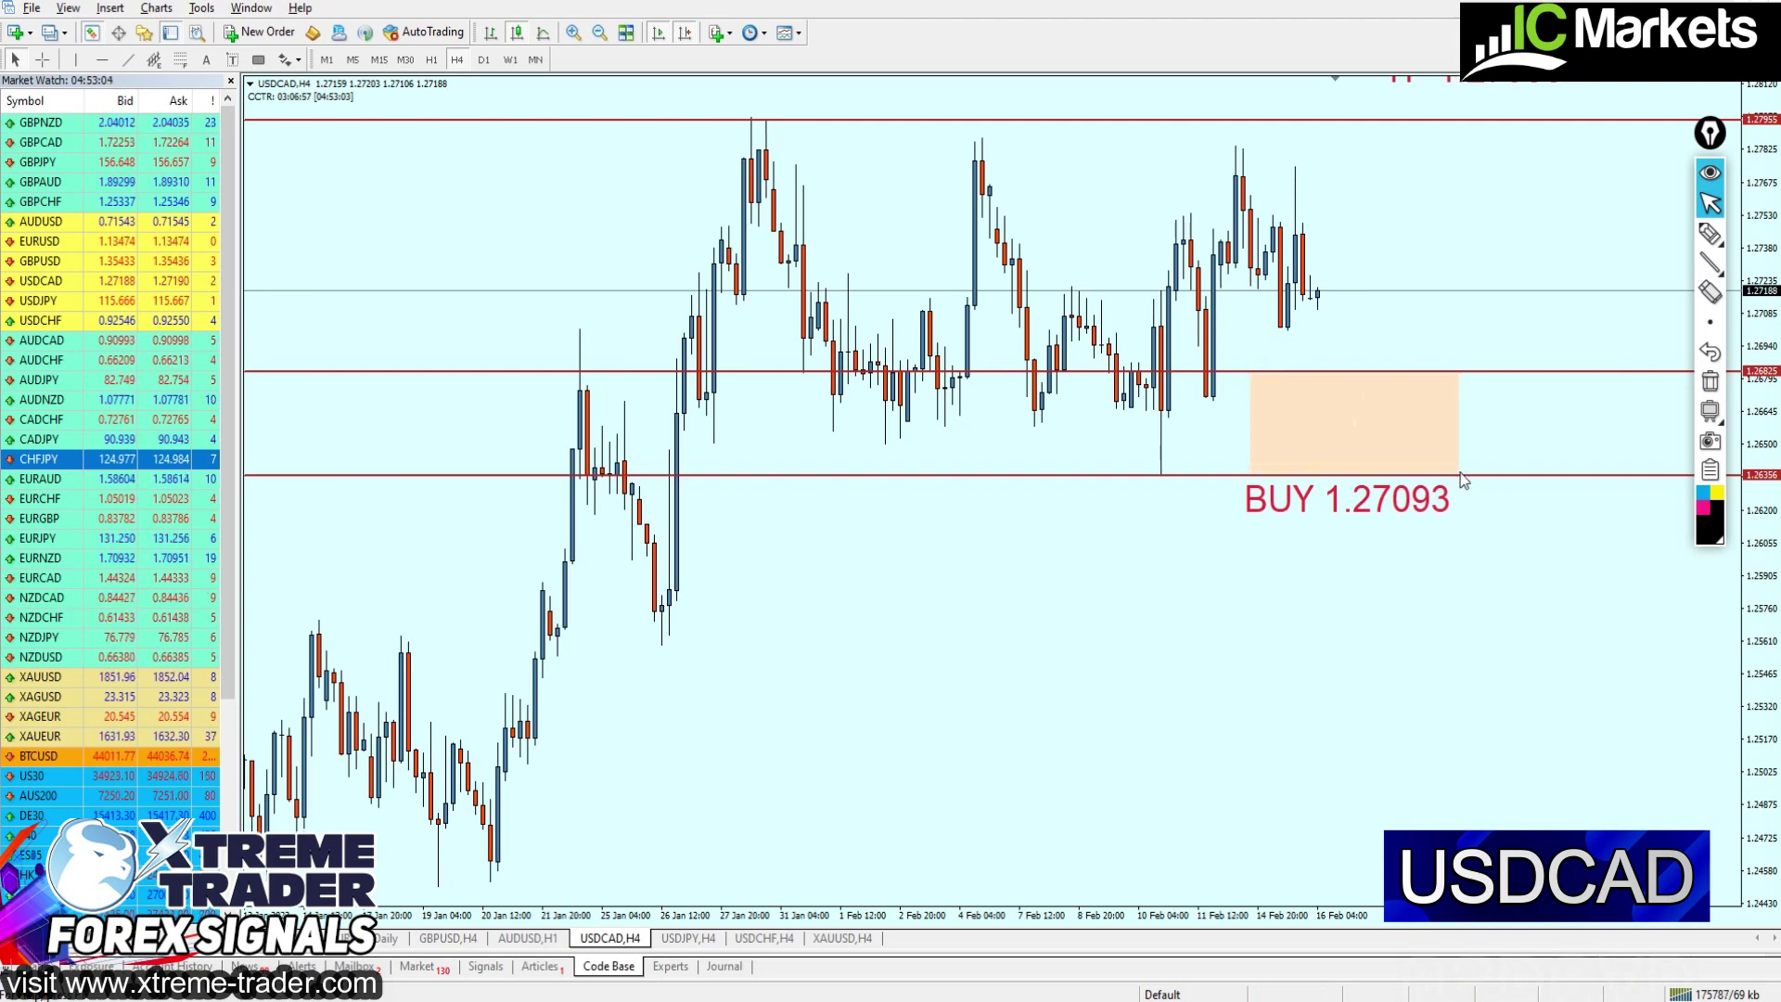
Move the BUY label into the shaded zone and change its text to BUY 1.26825
drag(1348, 485, 1363, 427)
right_click(1362, 431)
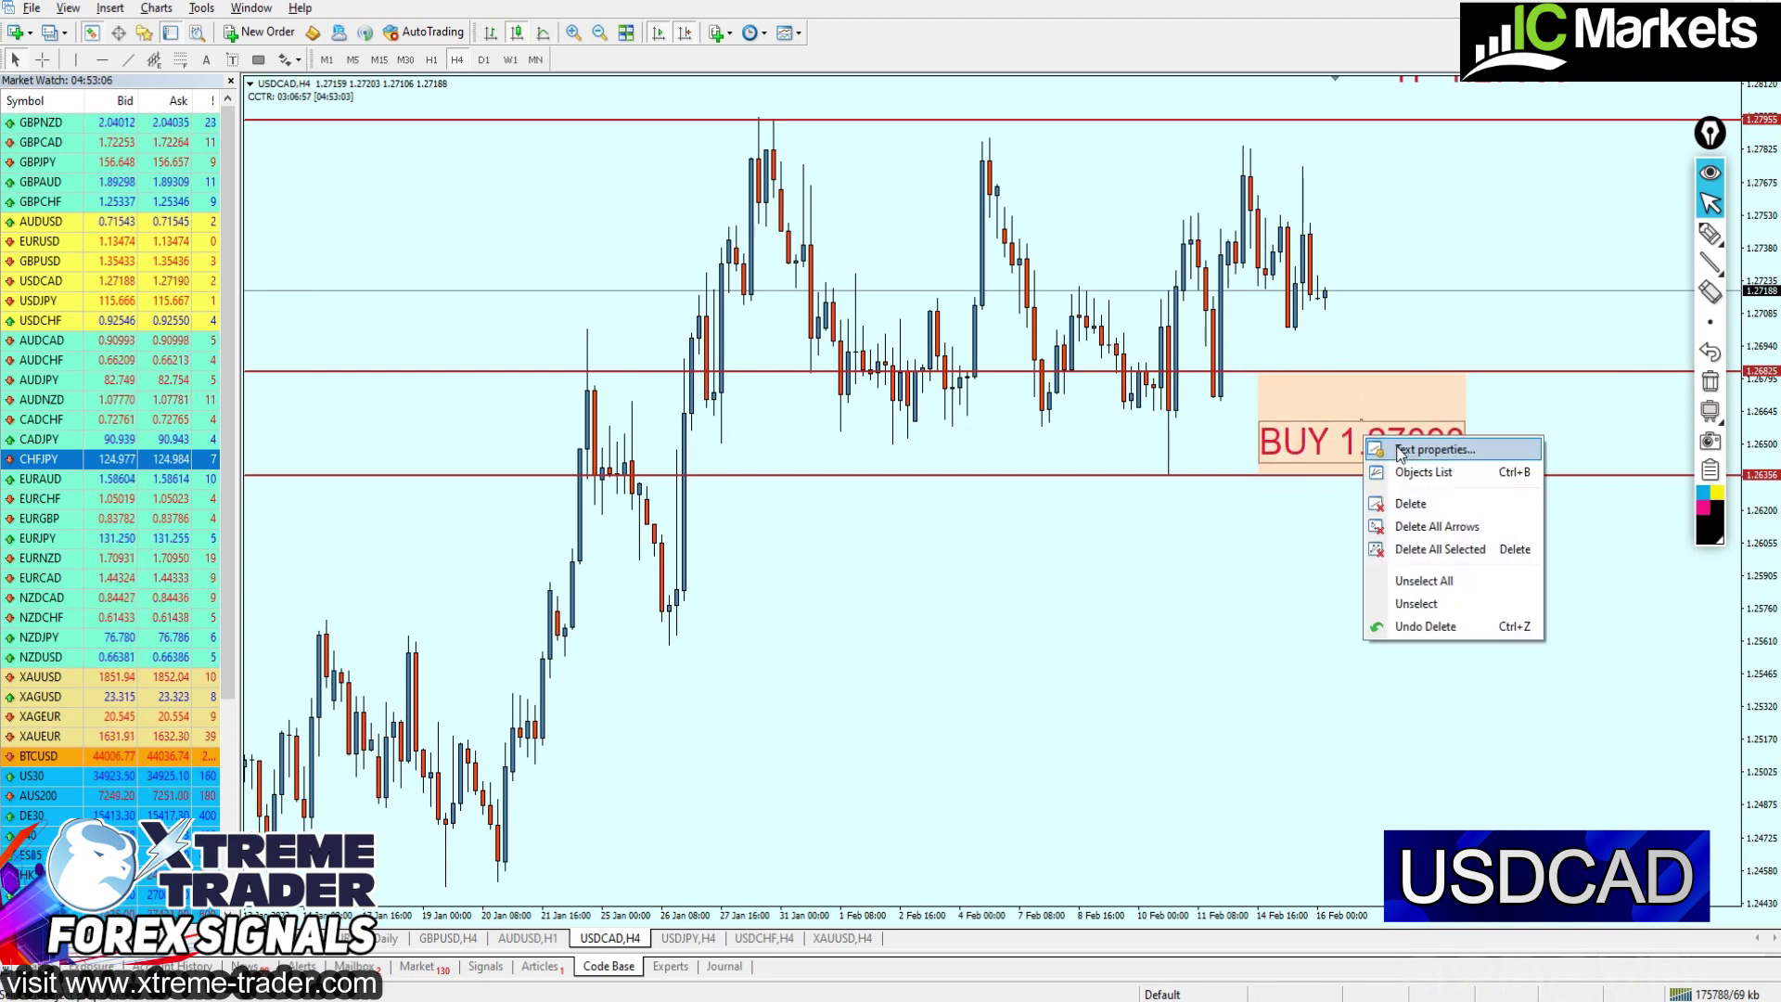
click(1392, 451)
drag(872, 484, 857, 485)
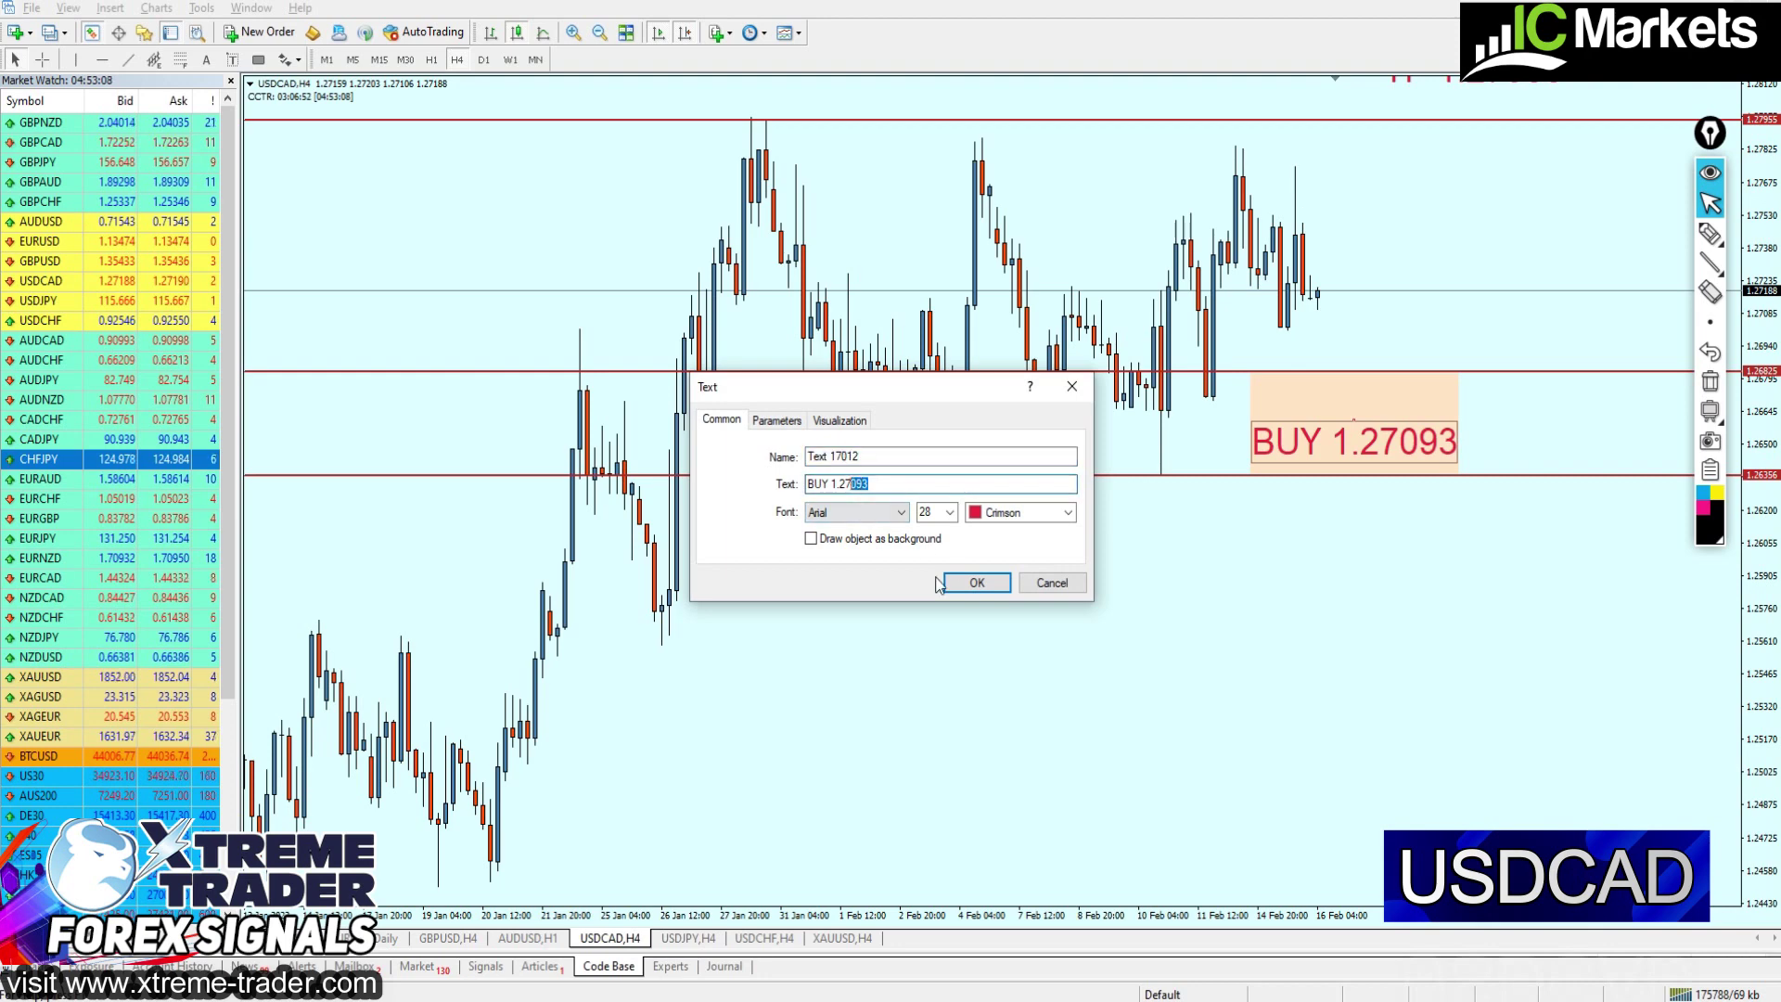
key(BackSpace)
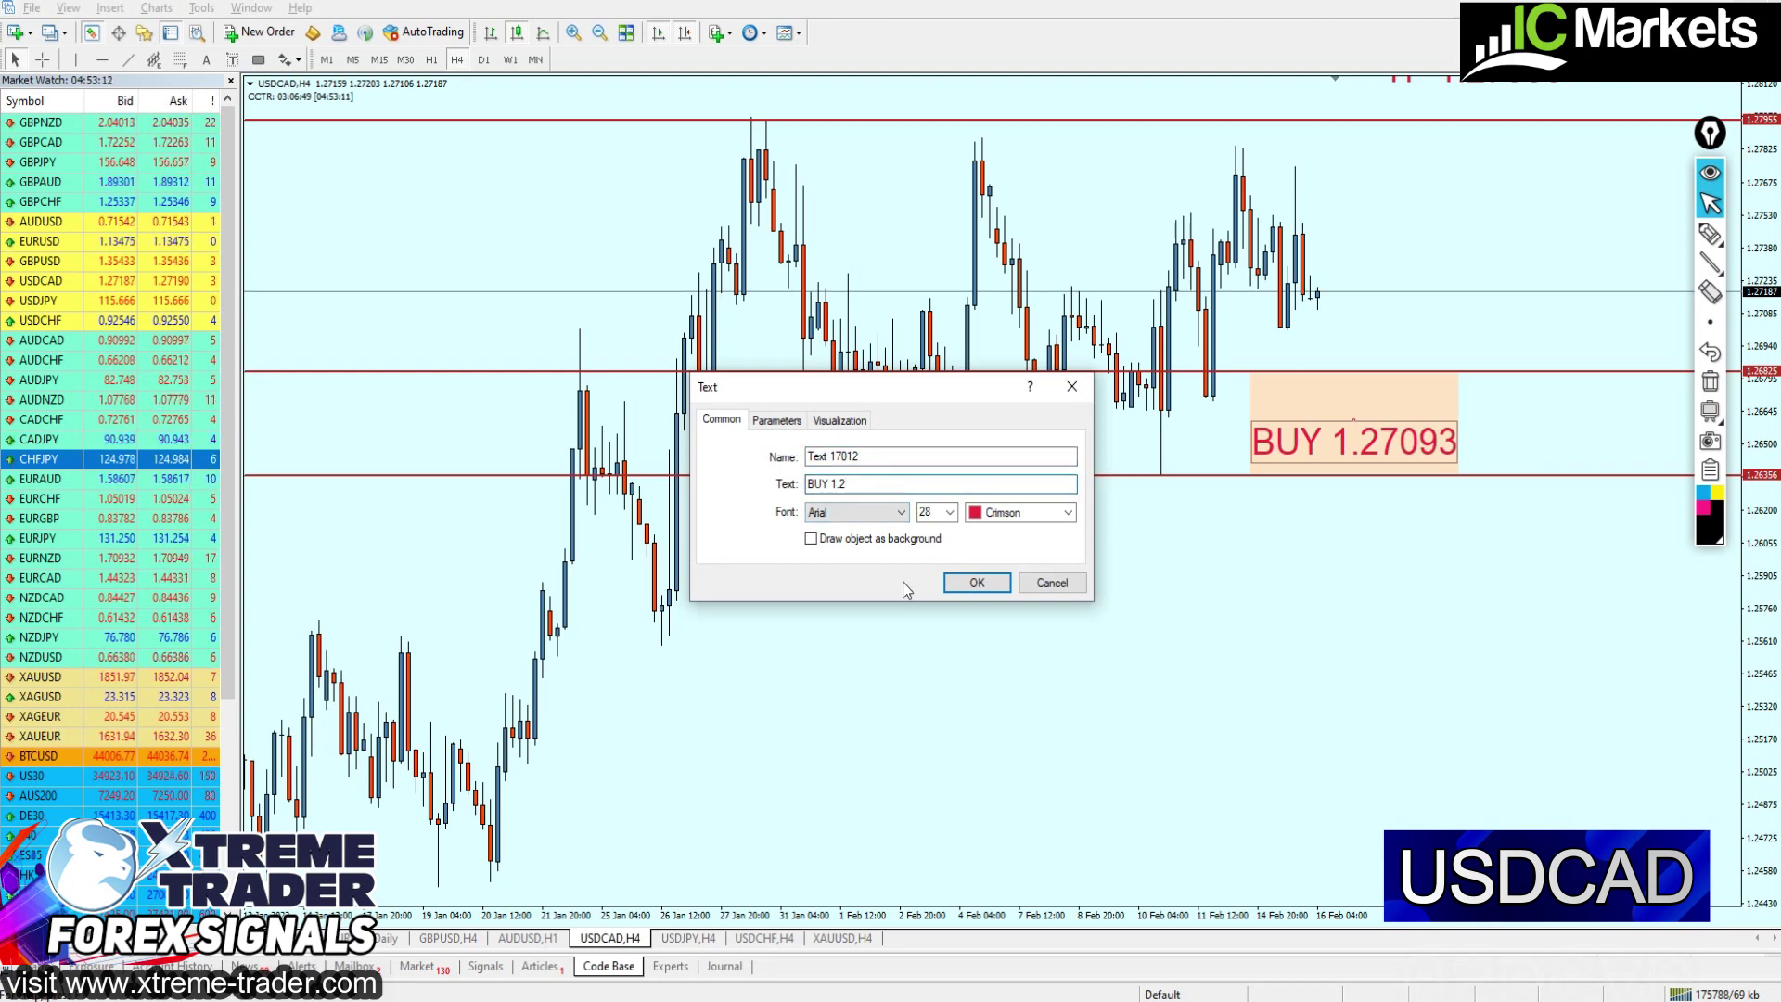
text(6825)
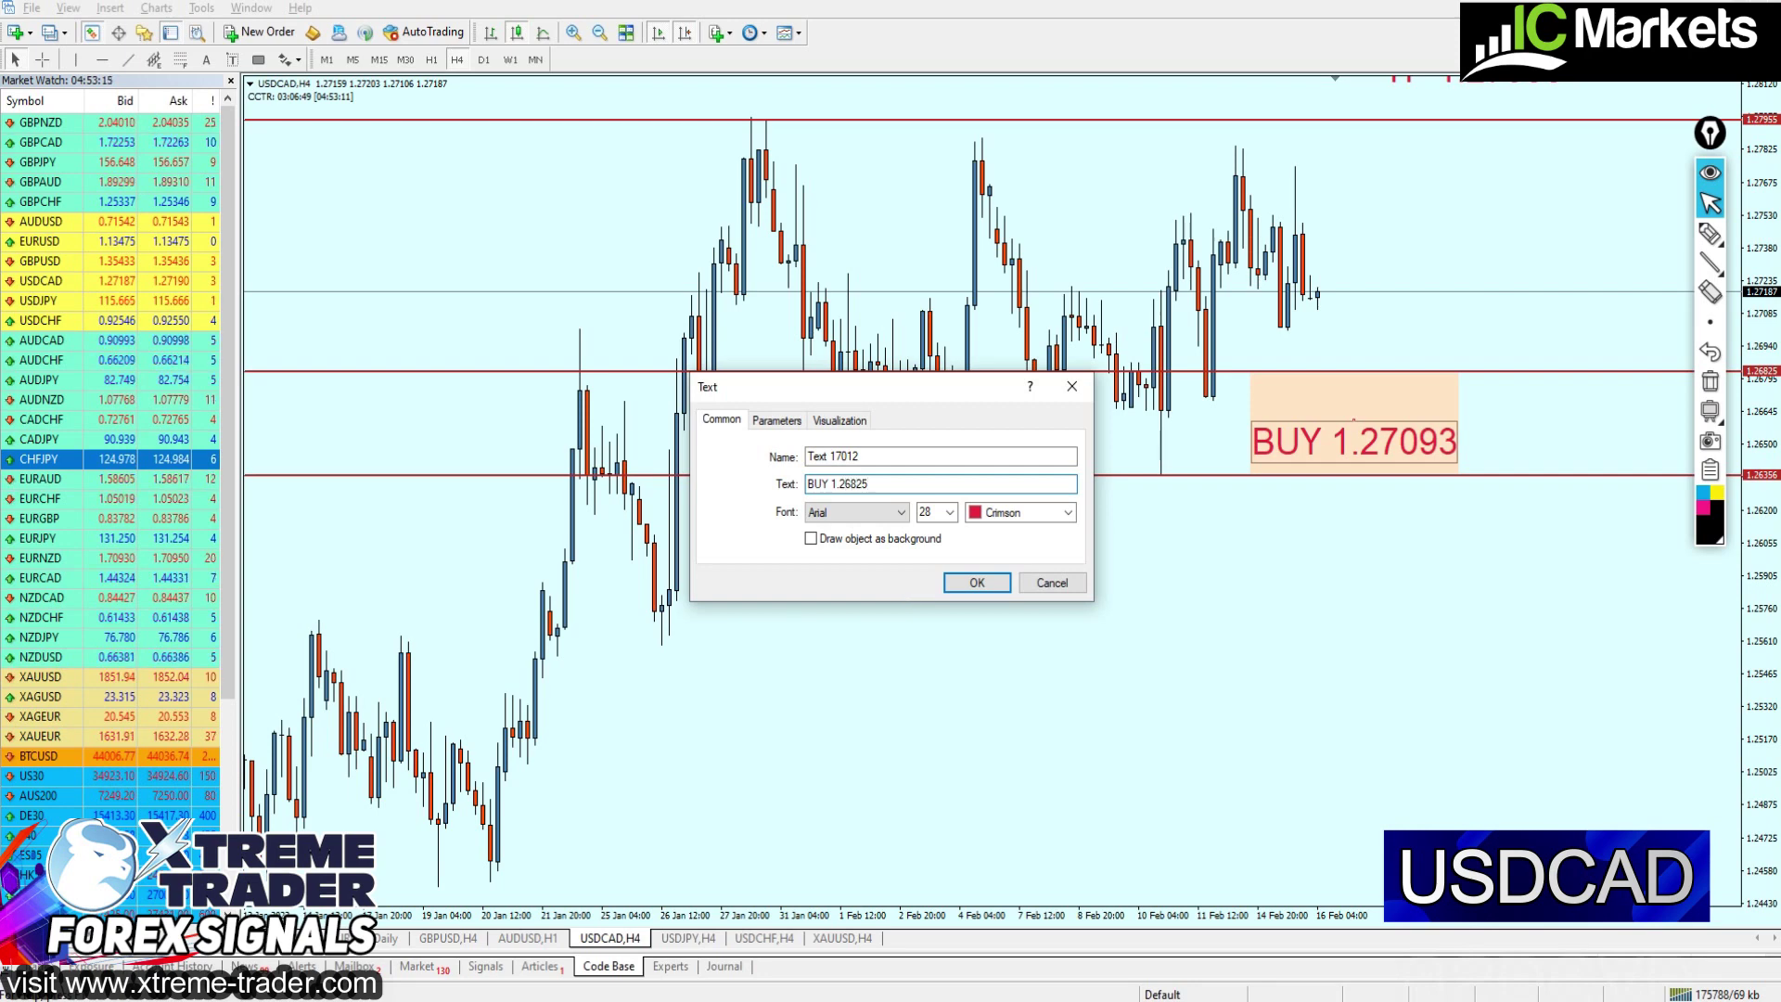
key(Return)
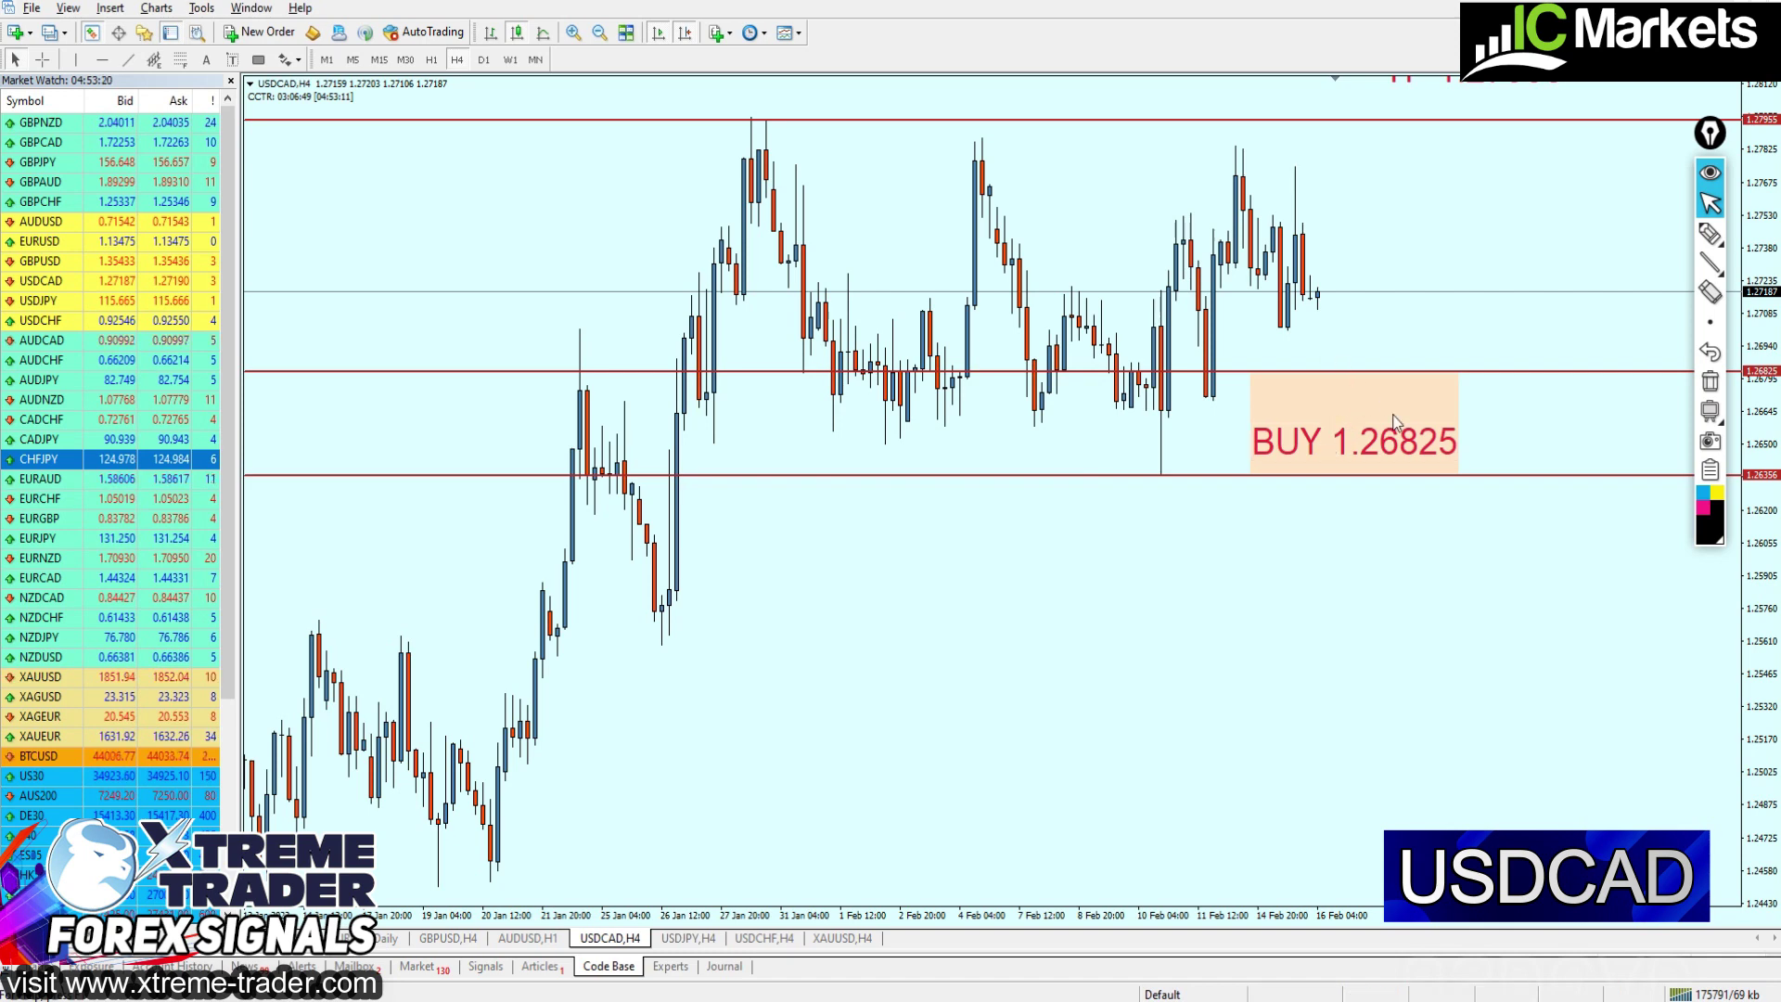
Check the current time and date in the system calendar, and close it
key(super+alt+d)
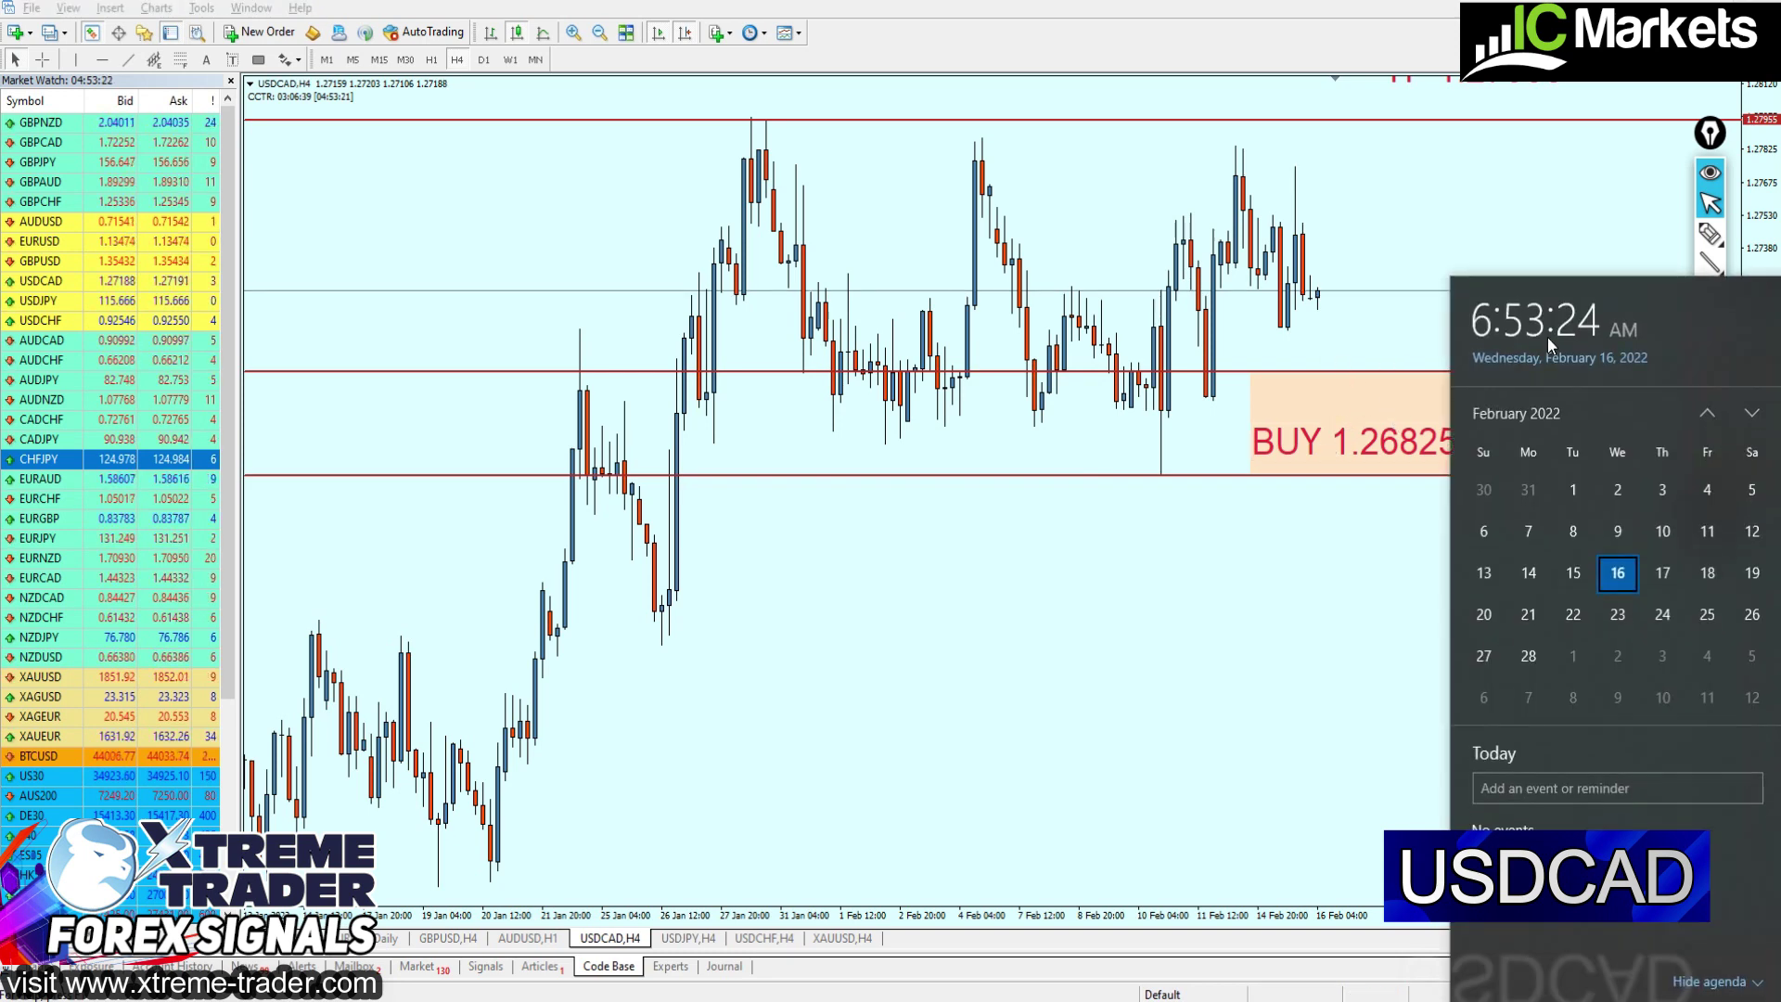
click(1248, 540)
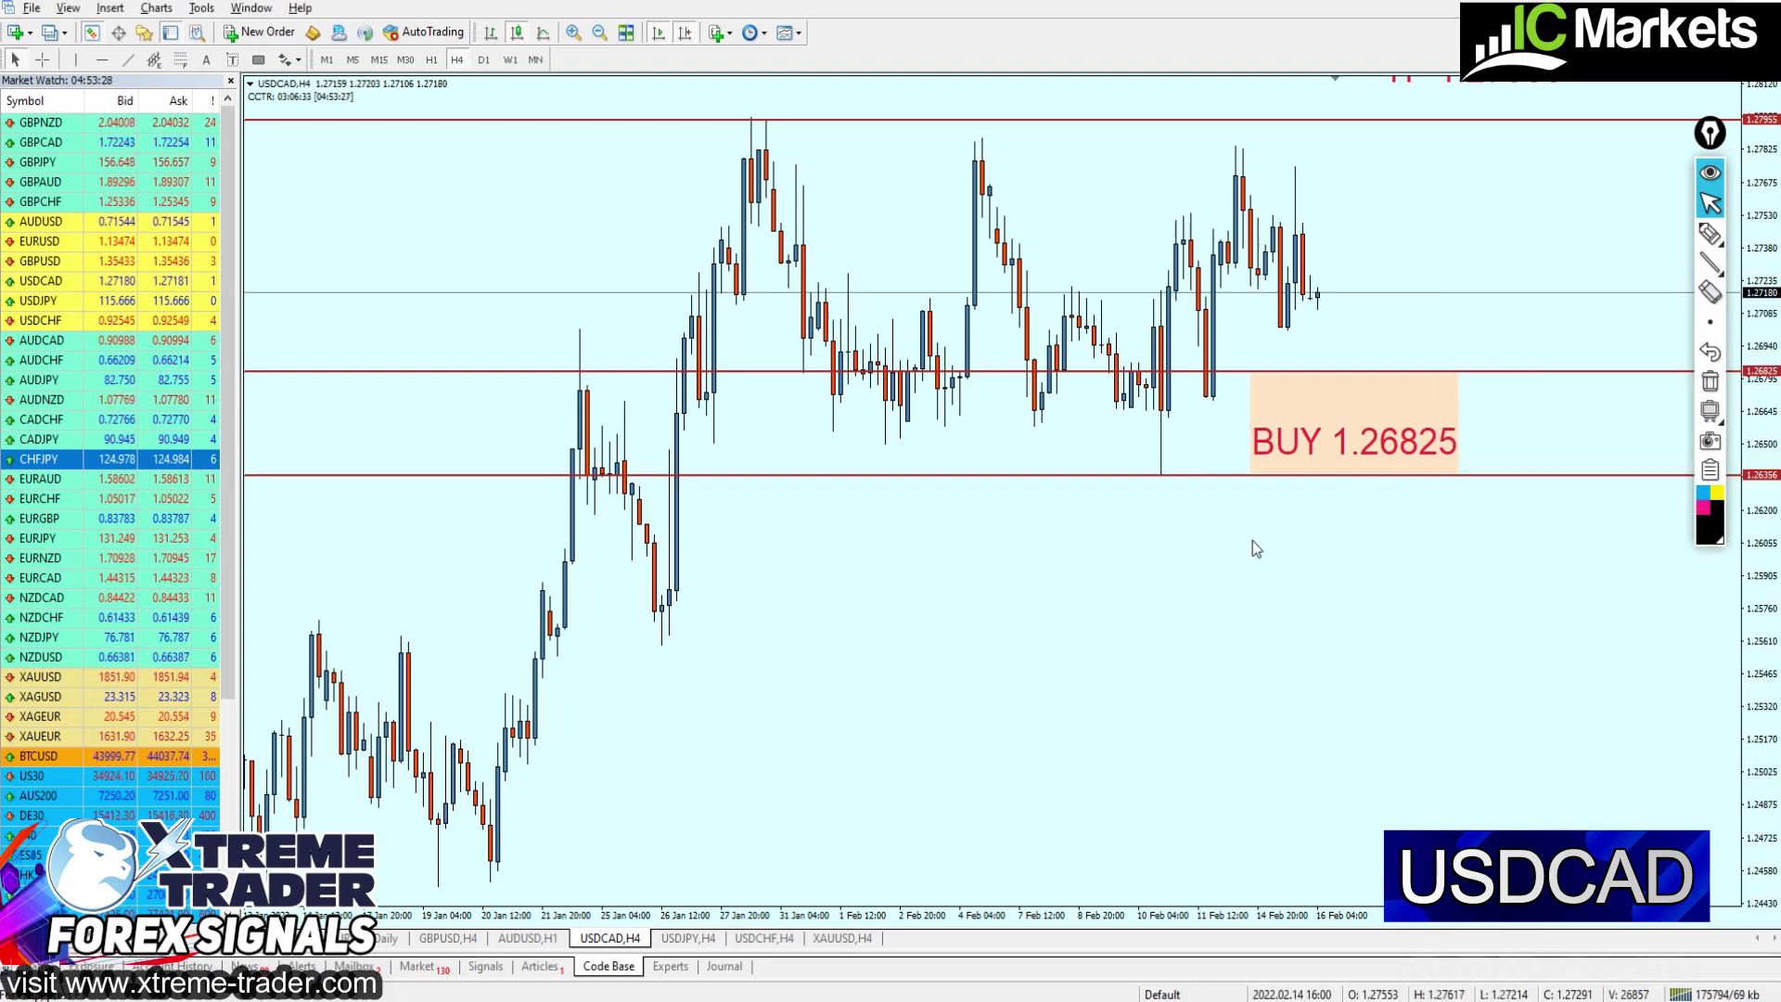
Place the TP 1.27955 label just above its line and move the BUY 1.26825 label up between the entry zone lines
key(minus)
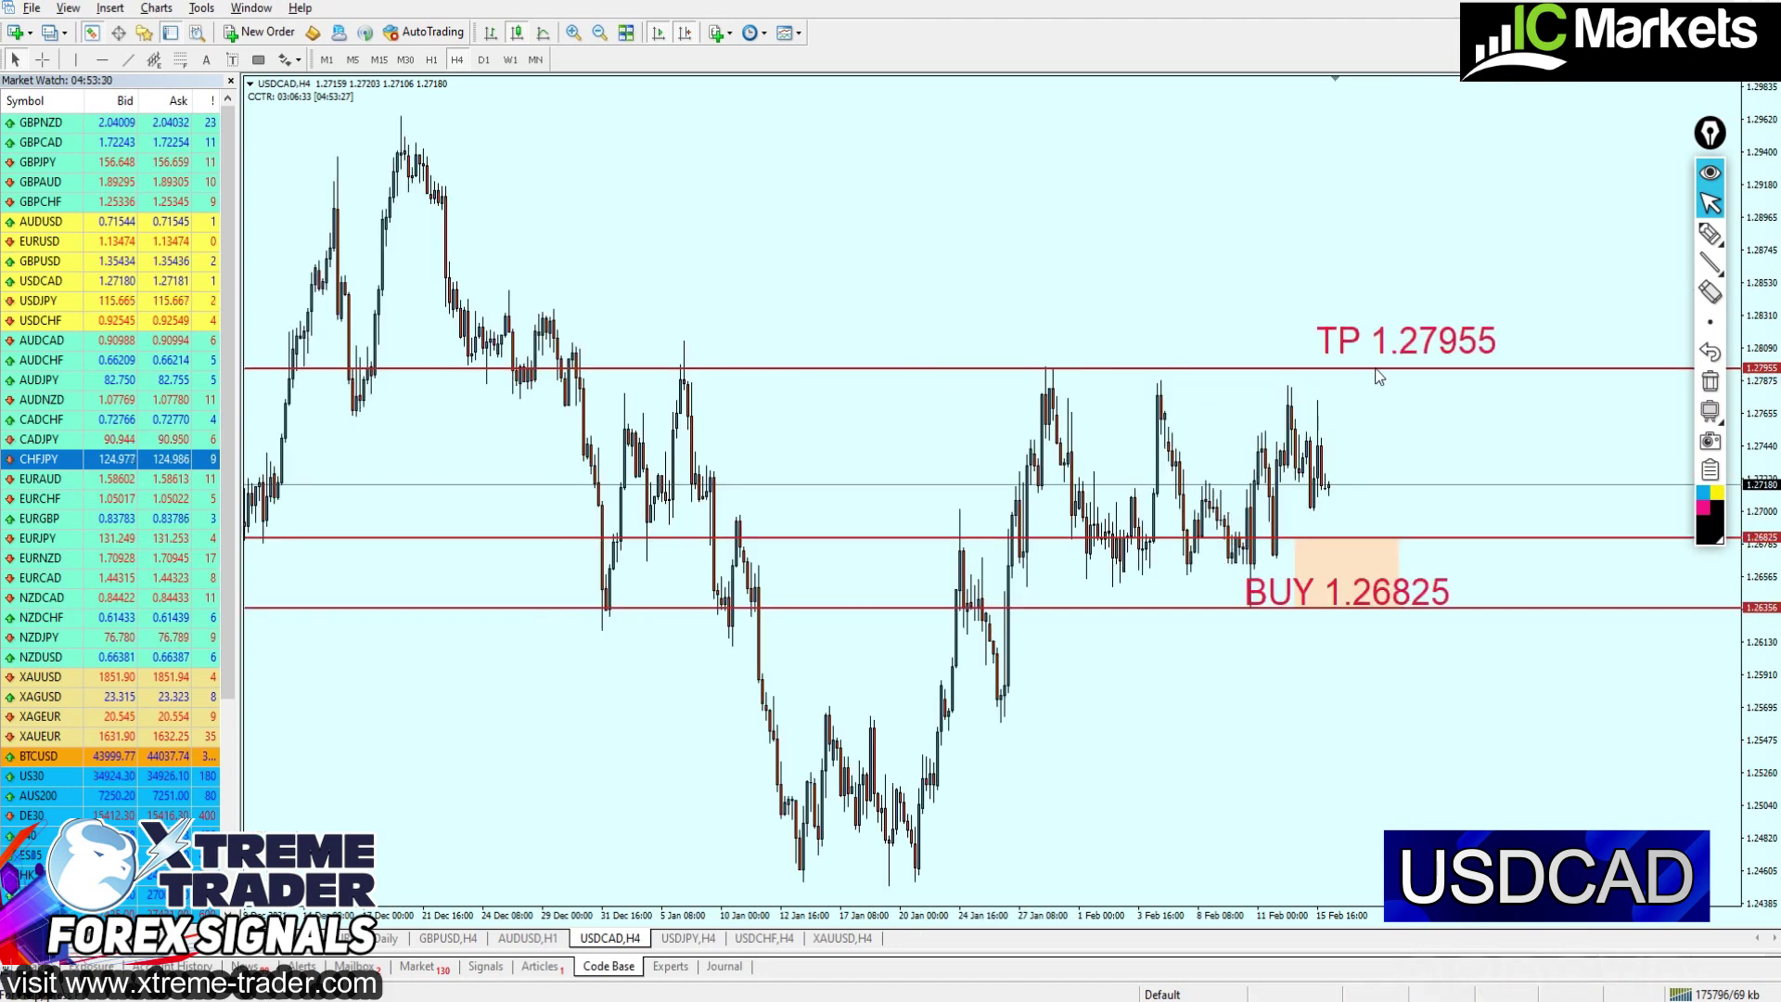
double_click(1407, 333)
mouse_move(1407, 334)
mouse_down()
mouse_move(1379, 401)
mouse_move(1401, 340)
mouse_up()
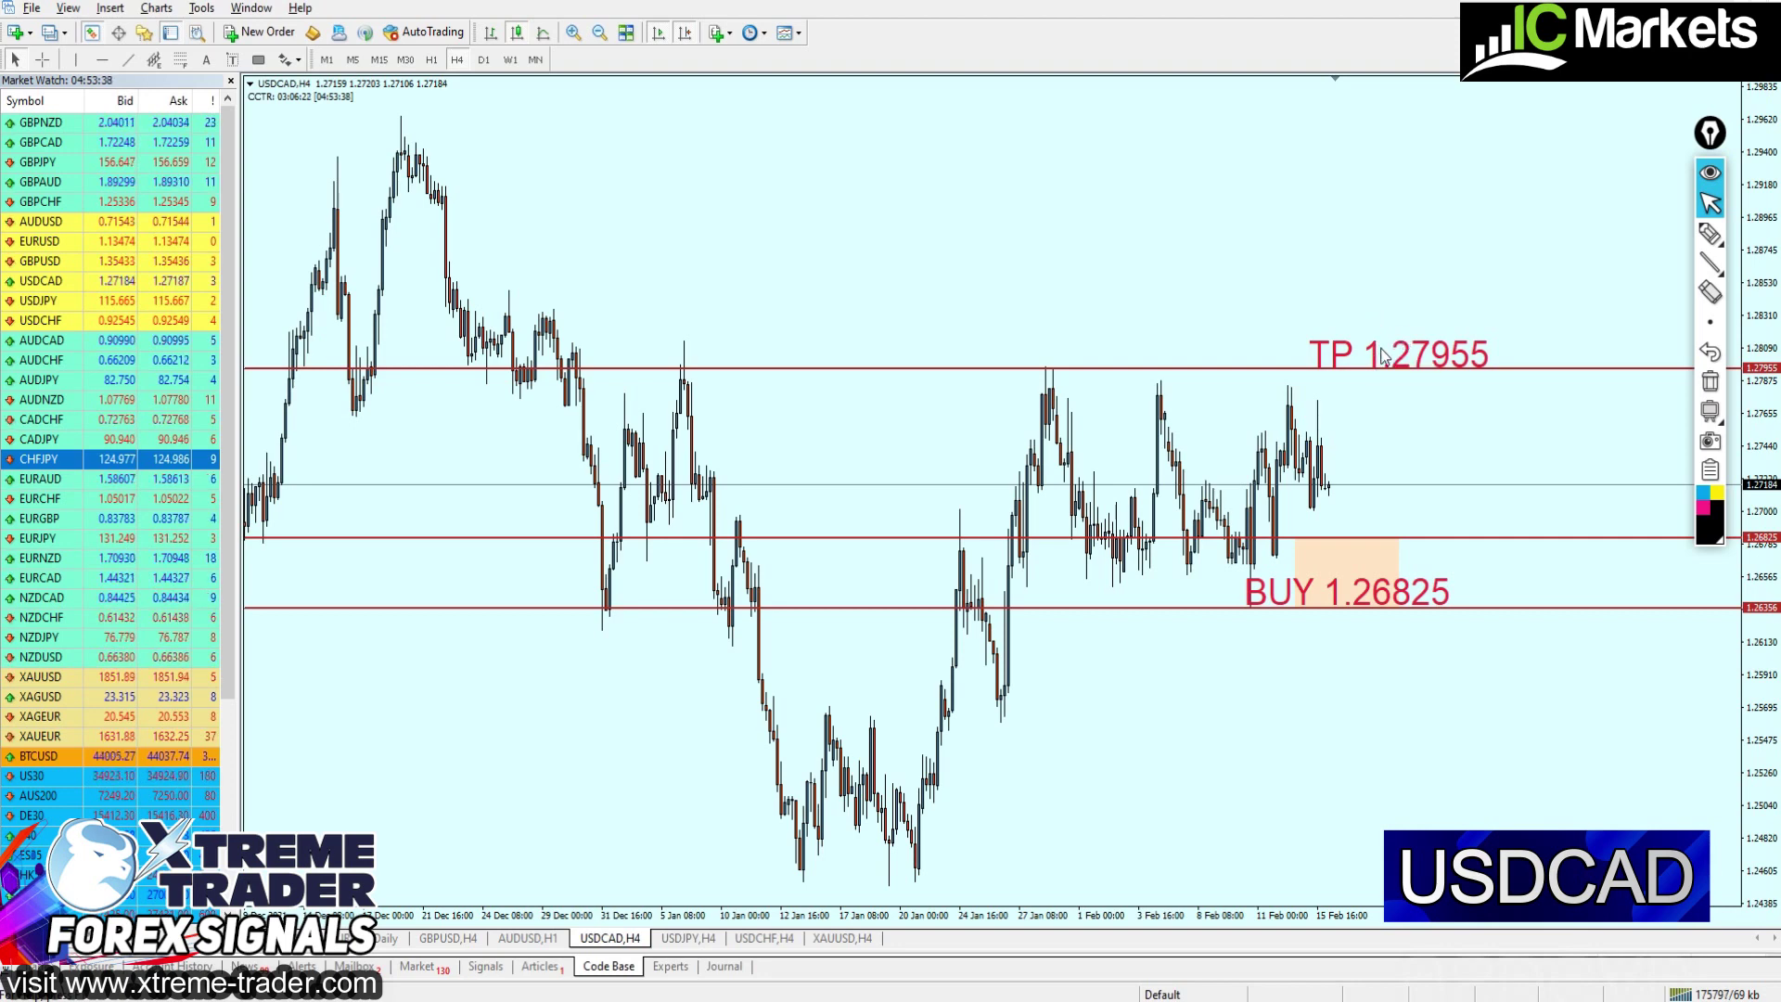
double_click(1383, 352)
drag(1384, 352, 1371, 335)
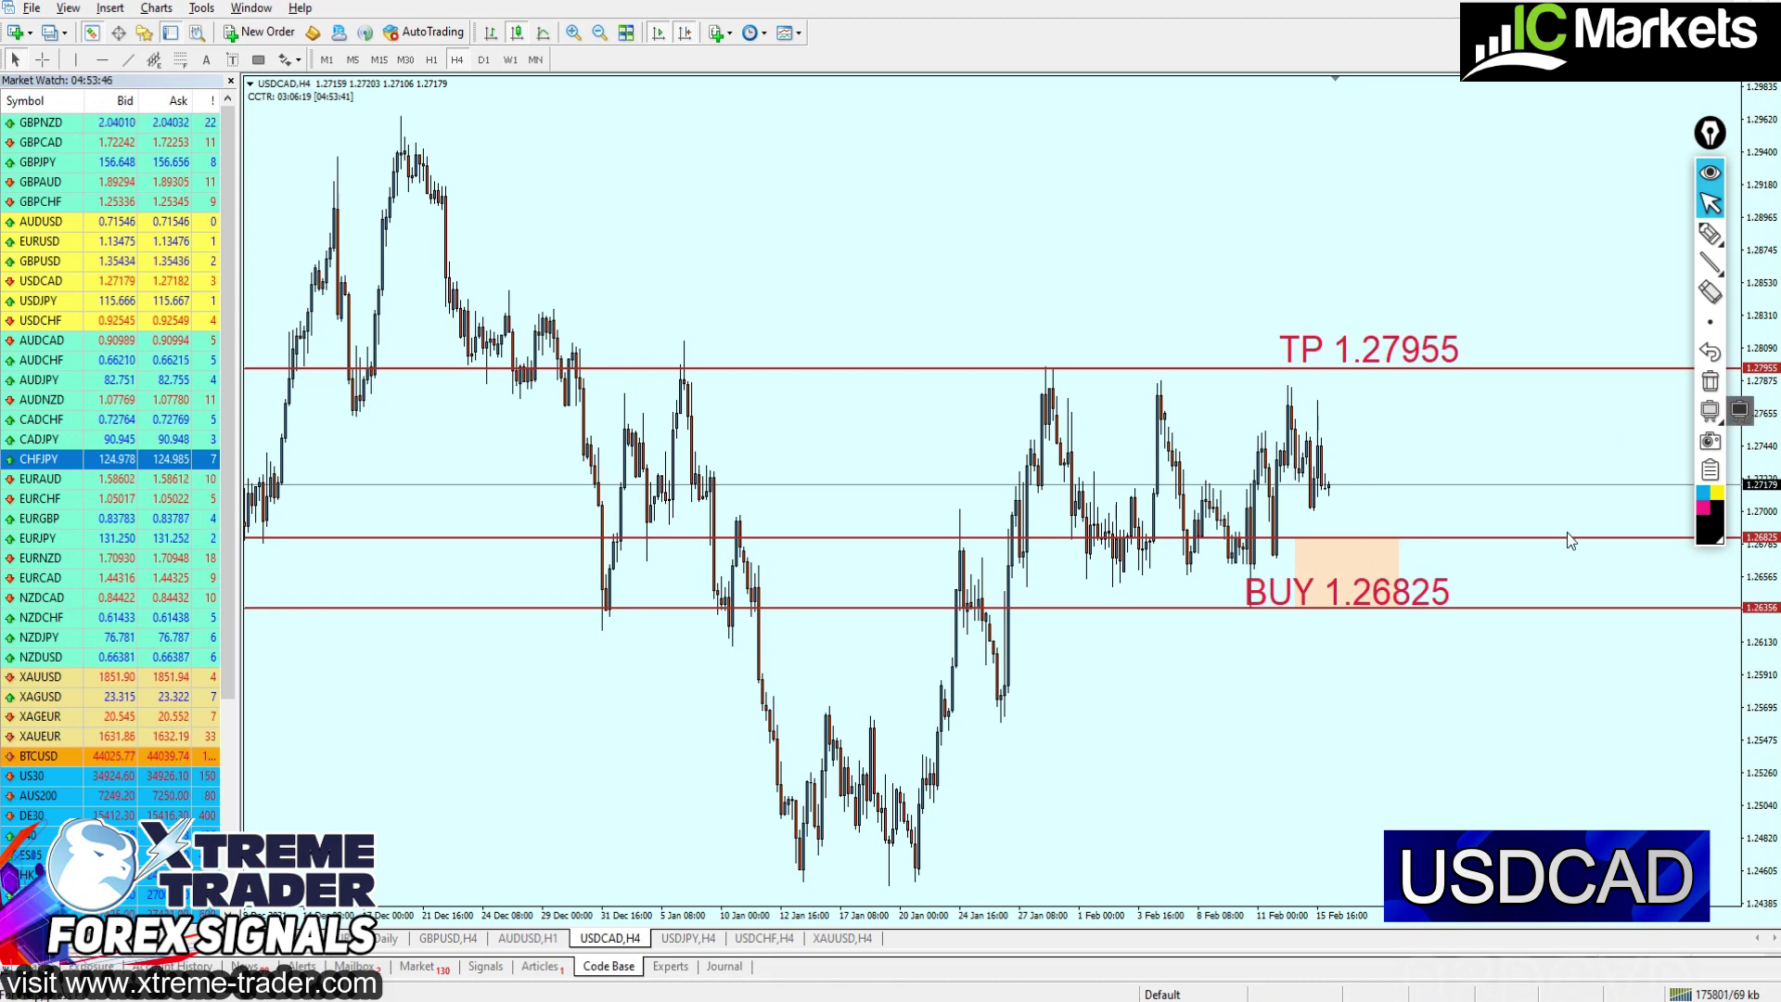
scroll(1412, 601, up, 3)
drag(1412, 601, 1451, 574)
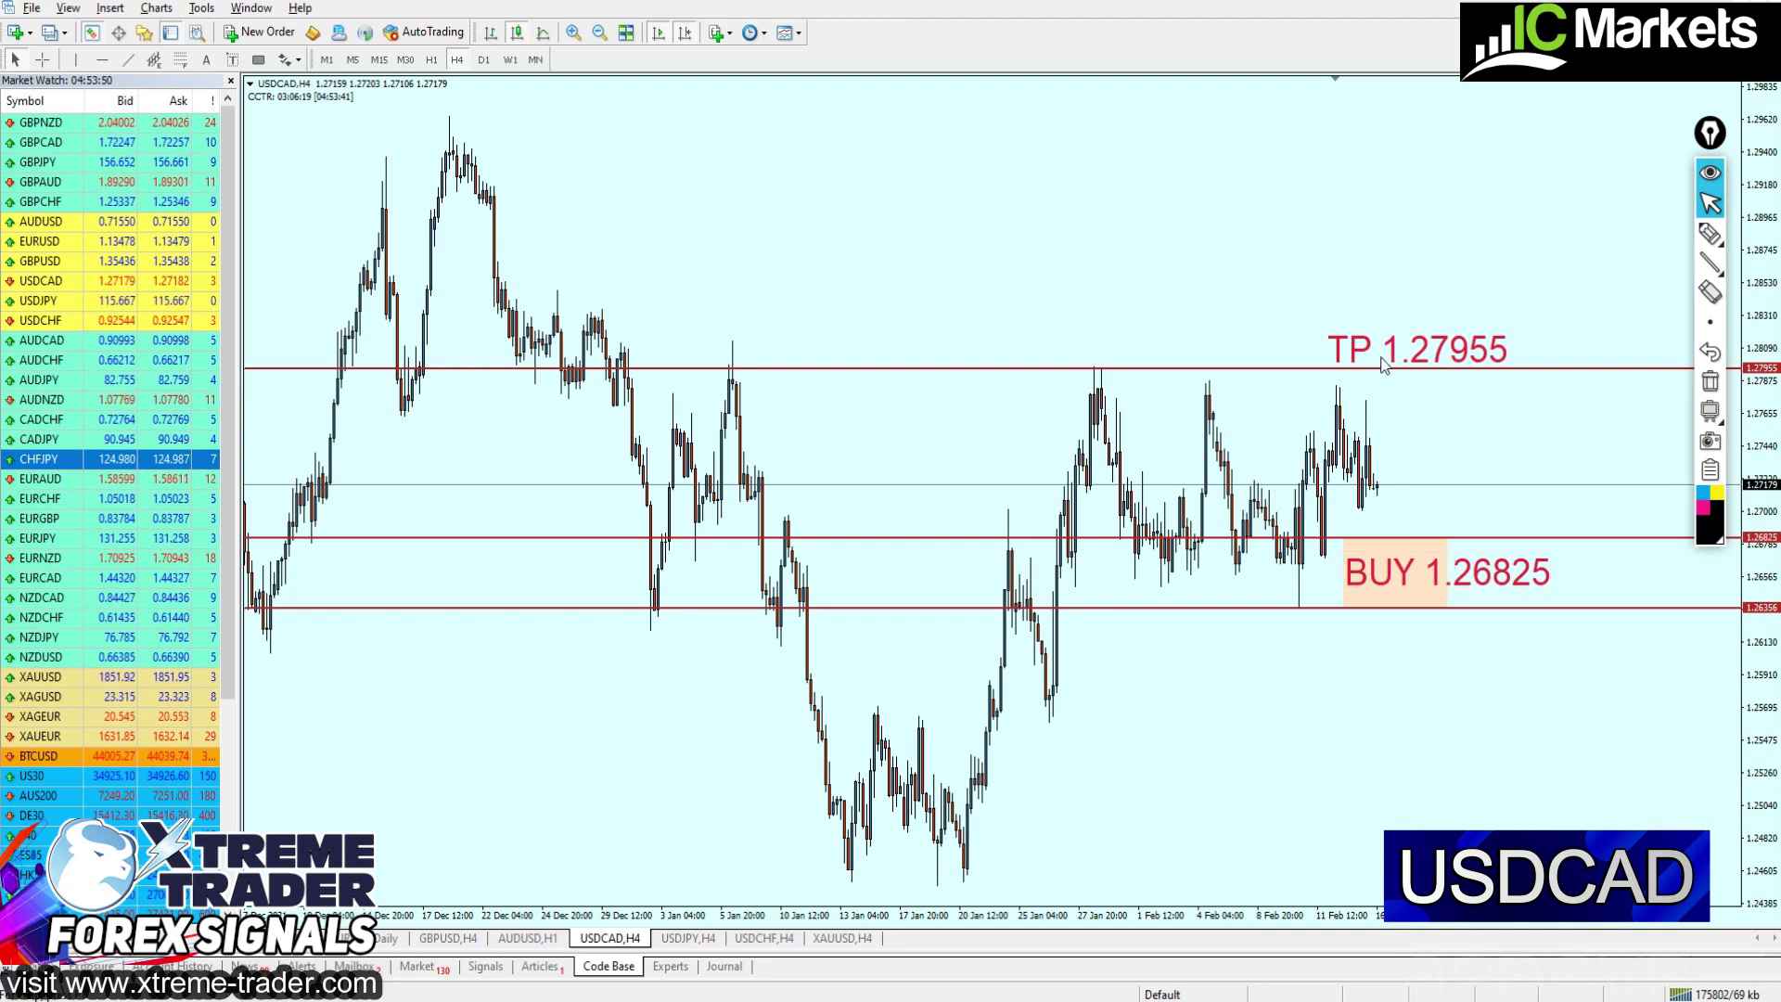
Lower the 1.27955 take-profit line to 1.27742, change its label to TP 1.27742 and place it just below the line
drag(1336, 375, 1338, 407)
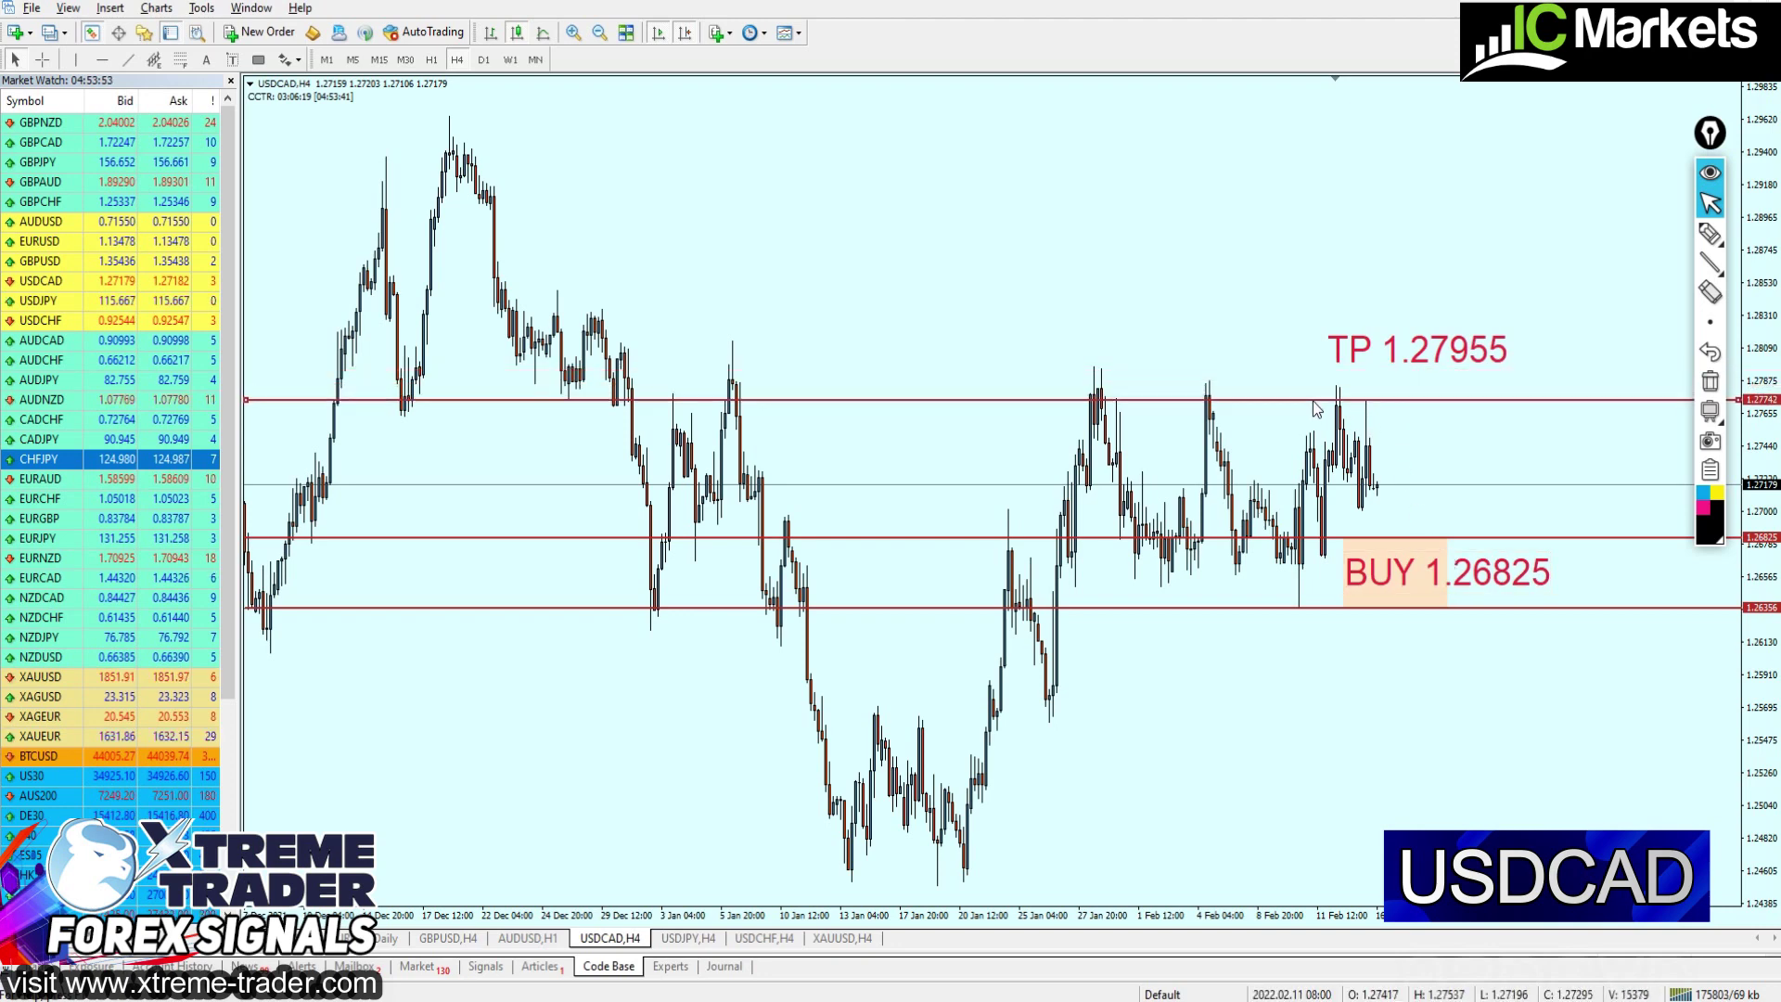
double_click(1384, 345)
double_click(1384, 349)
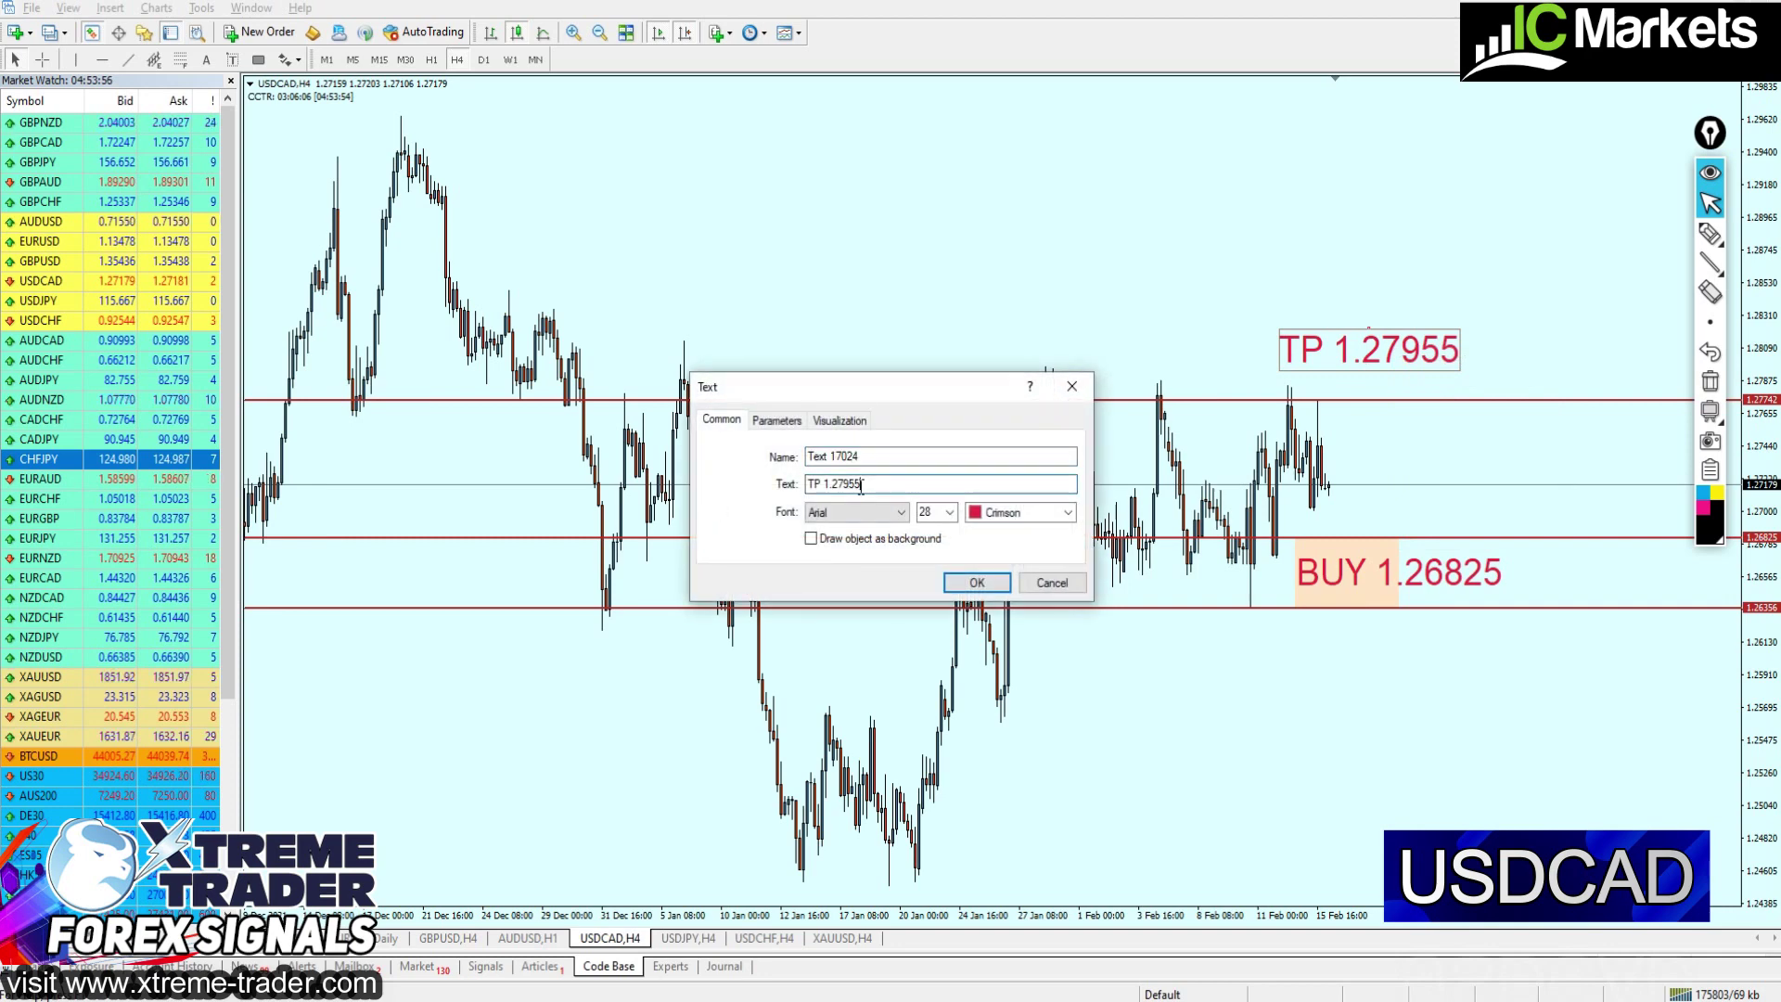
drag(860, 483, 832, 484)
text(27742)
key(Return)
drag(1369, 327, 1469, 406)
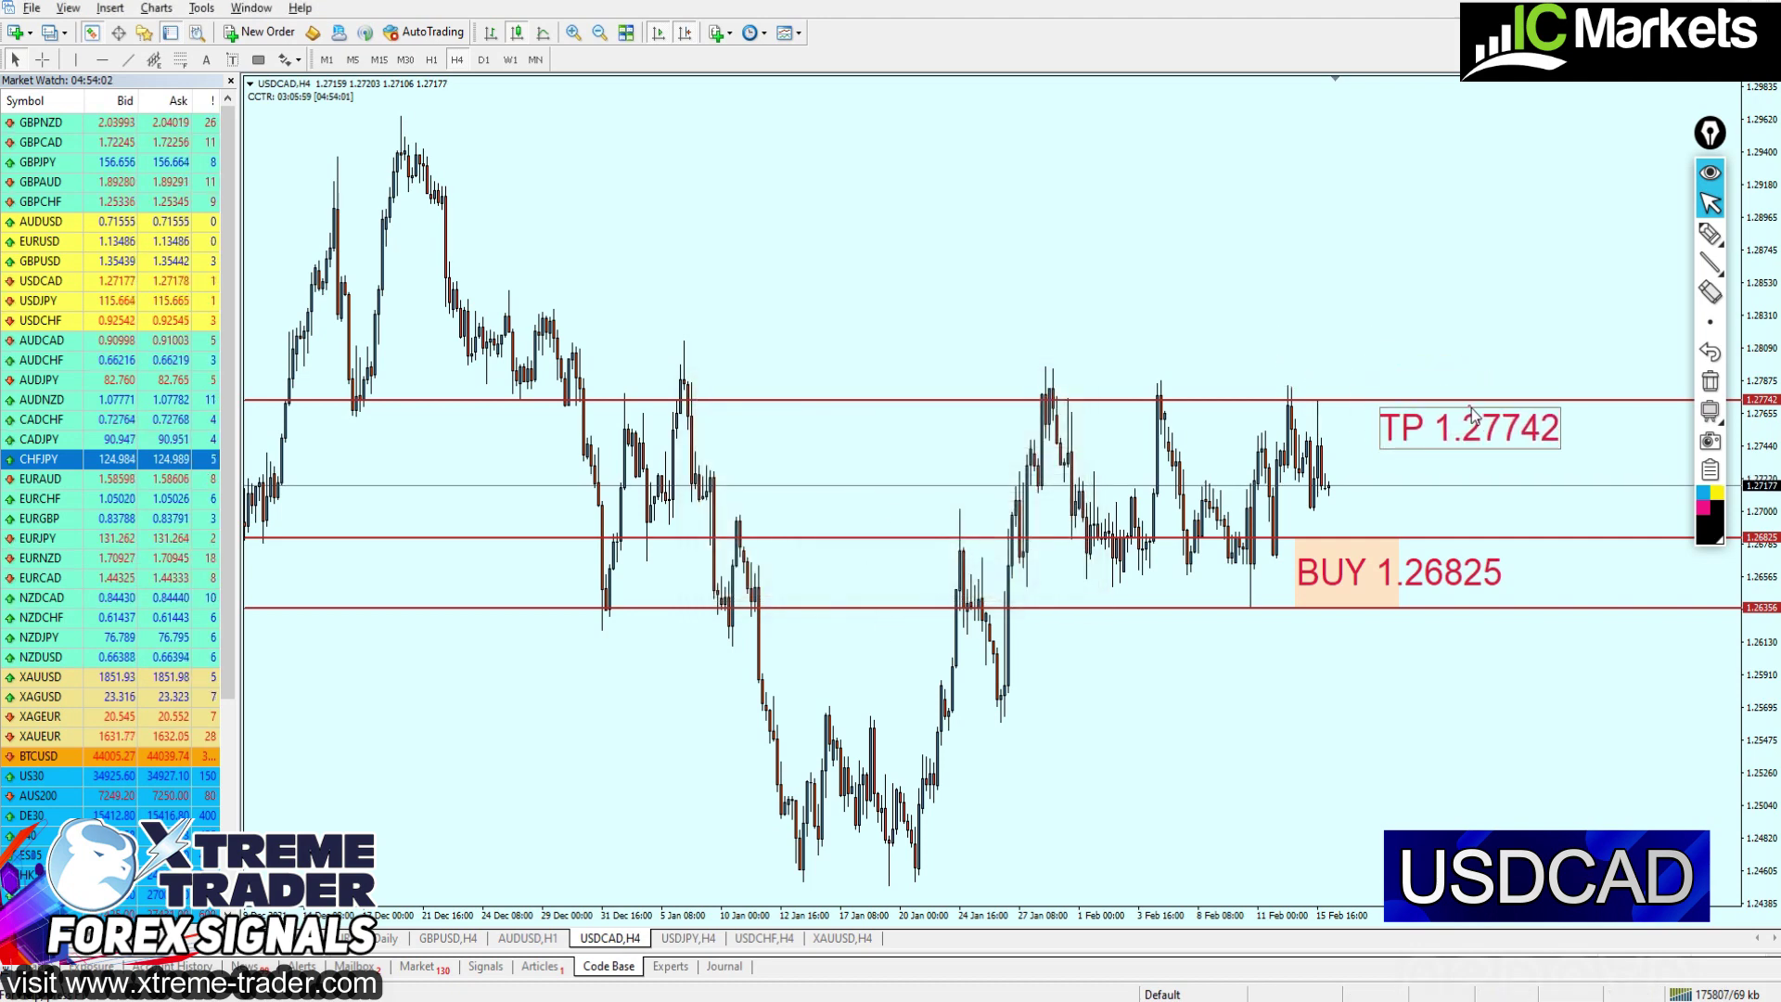
Measure from the 1.26825 entry line up to the 1.27742 take-profit line and down to below the buy zone
middle_click(1382, 536)
drag(1382, 536, 1386, 398)
right_click(1387, 399)
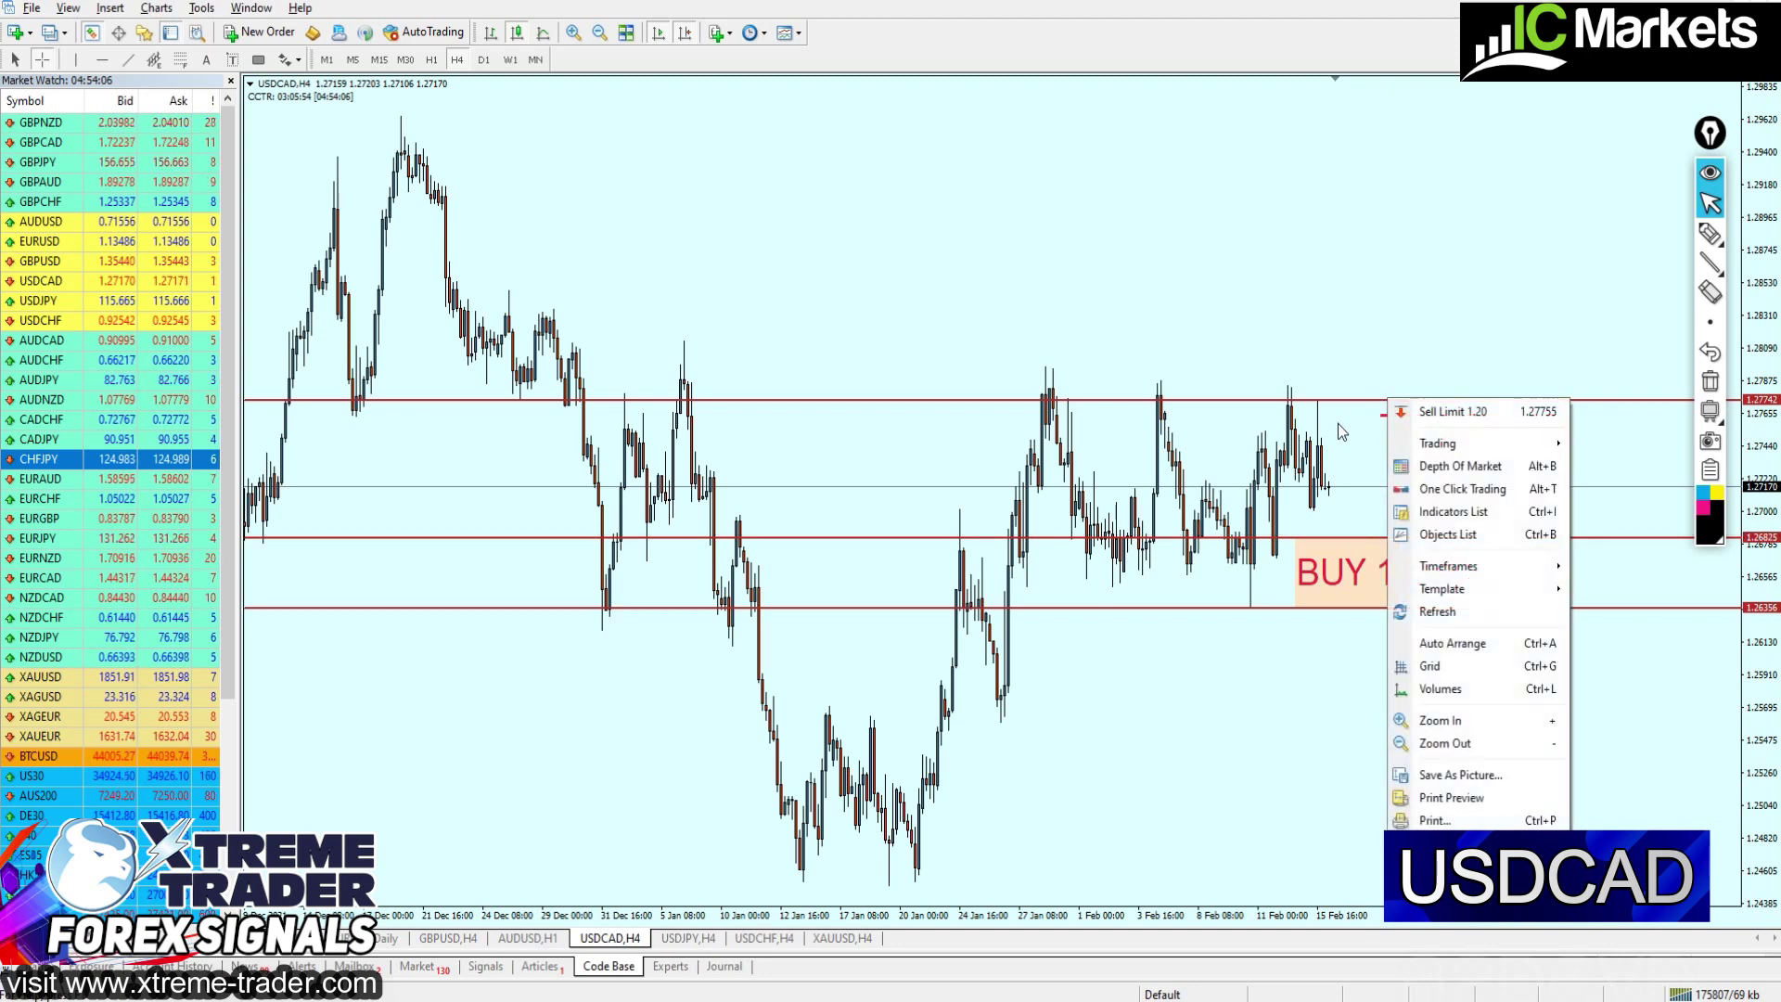
key(Escape)
middle_click(1373, 537)
drag(1373, 538, 1315, 653)
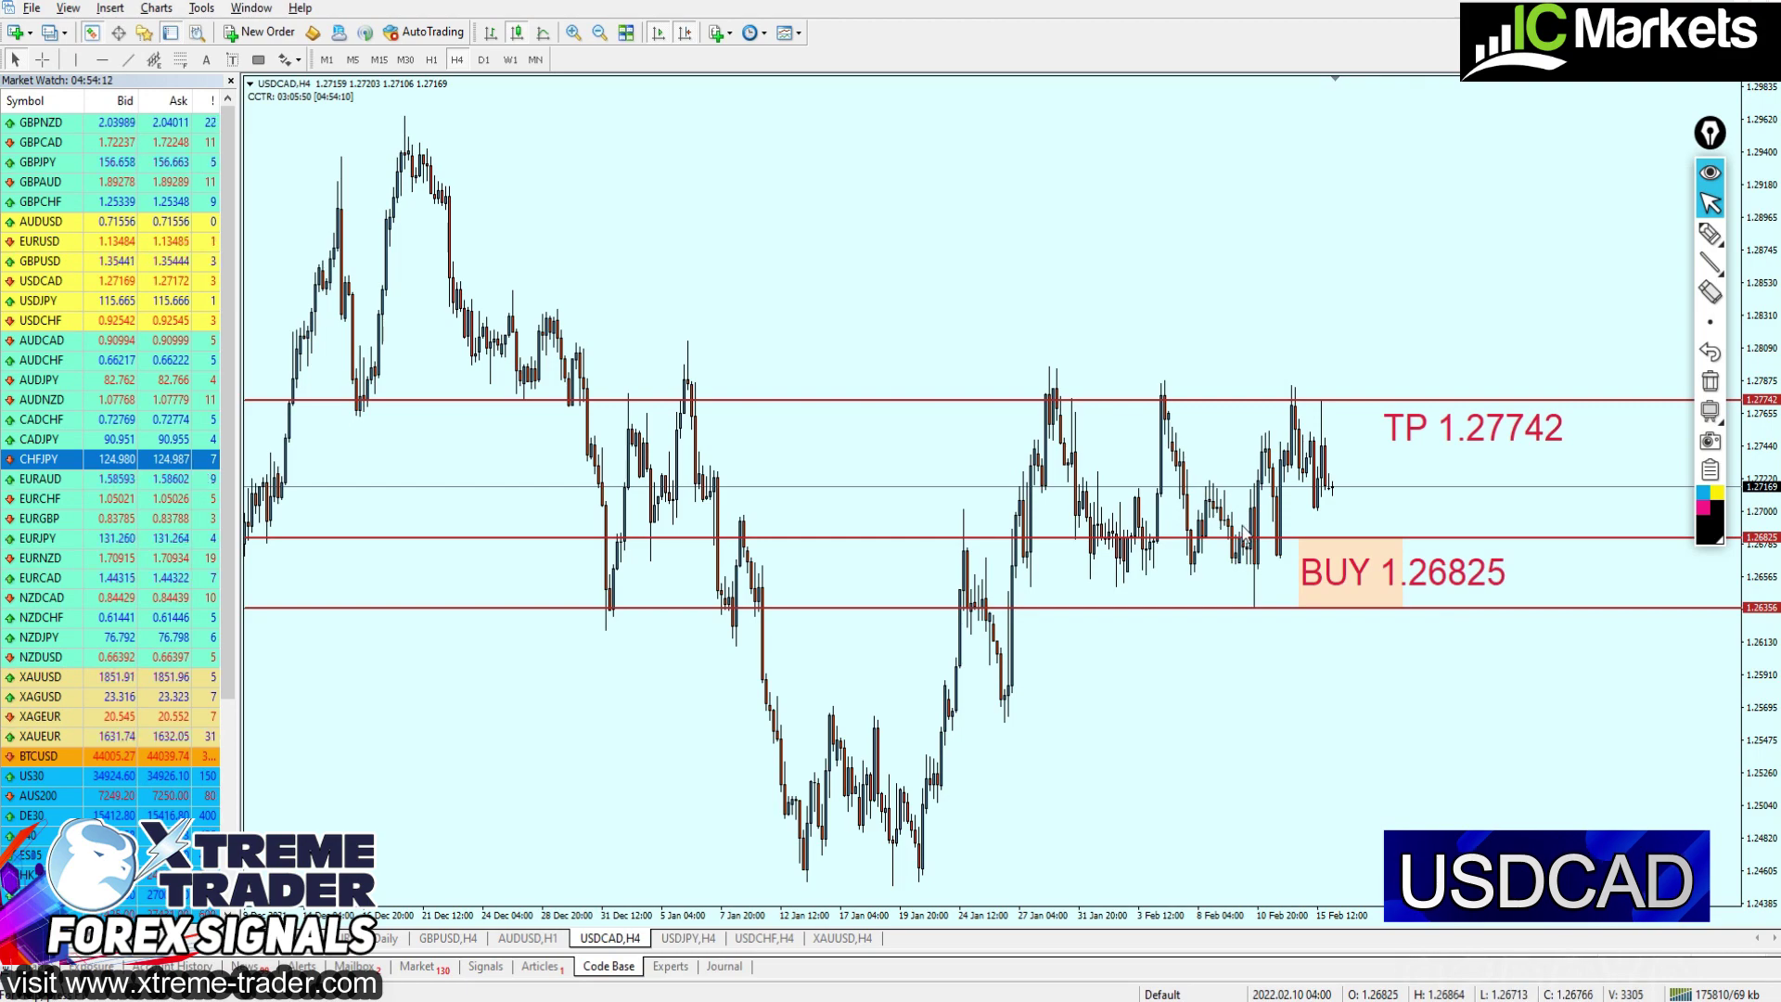
scroll(1319, 532, down, 1)
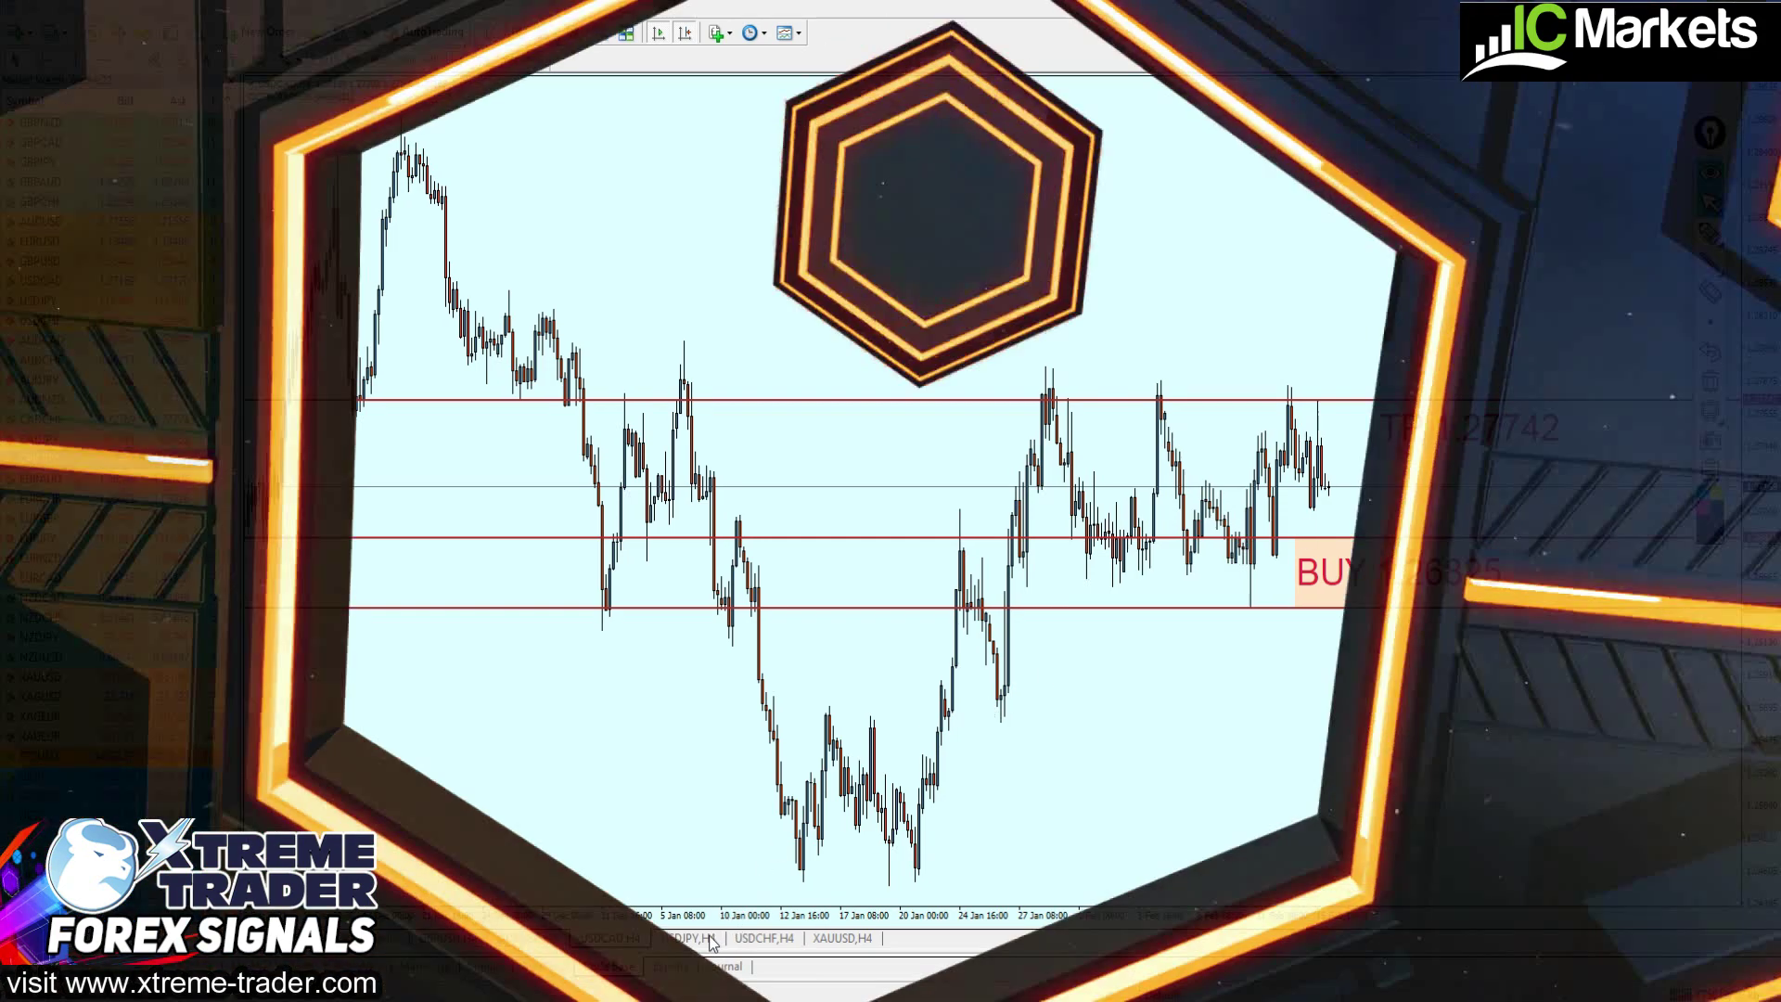
Open the USDJPY chart and set it to the daily timeframe
click(711, 939)
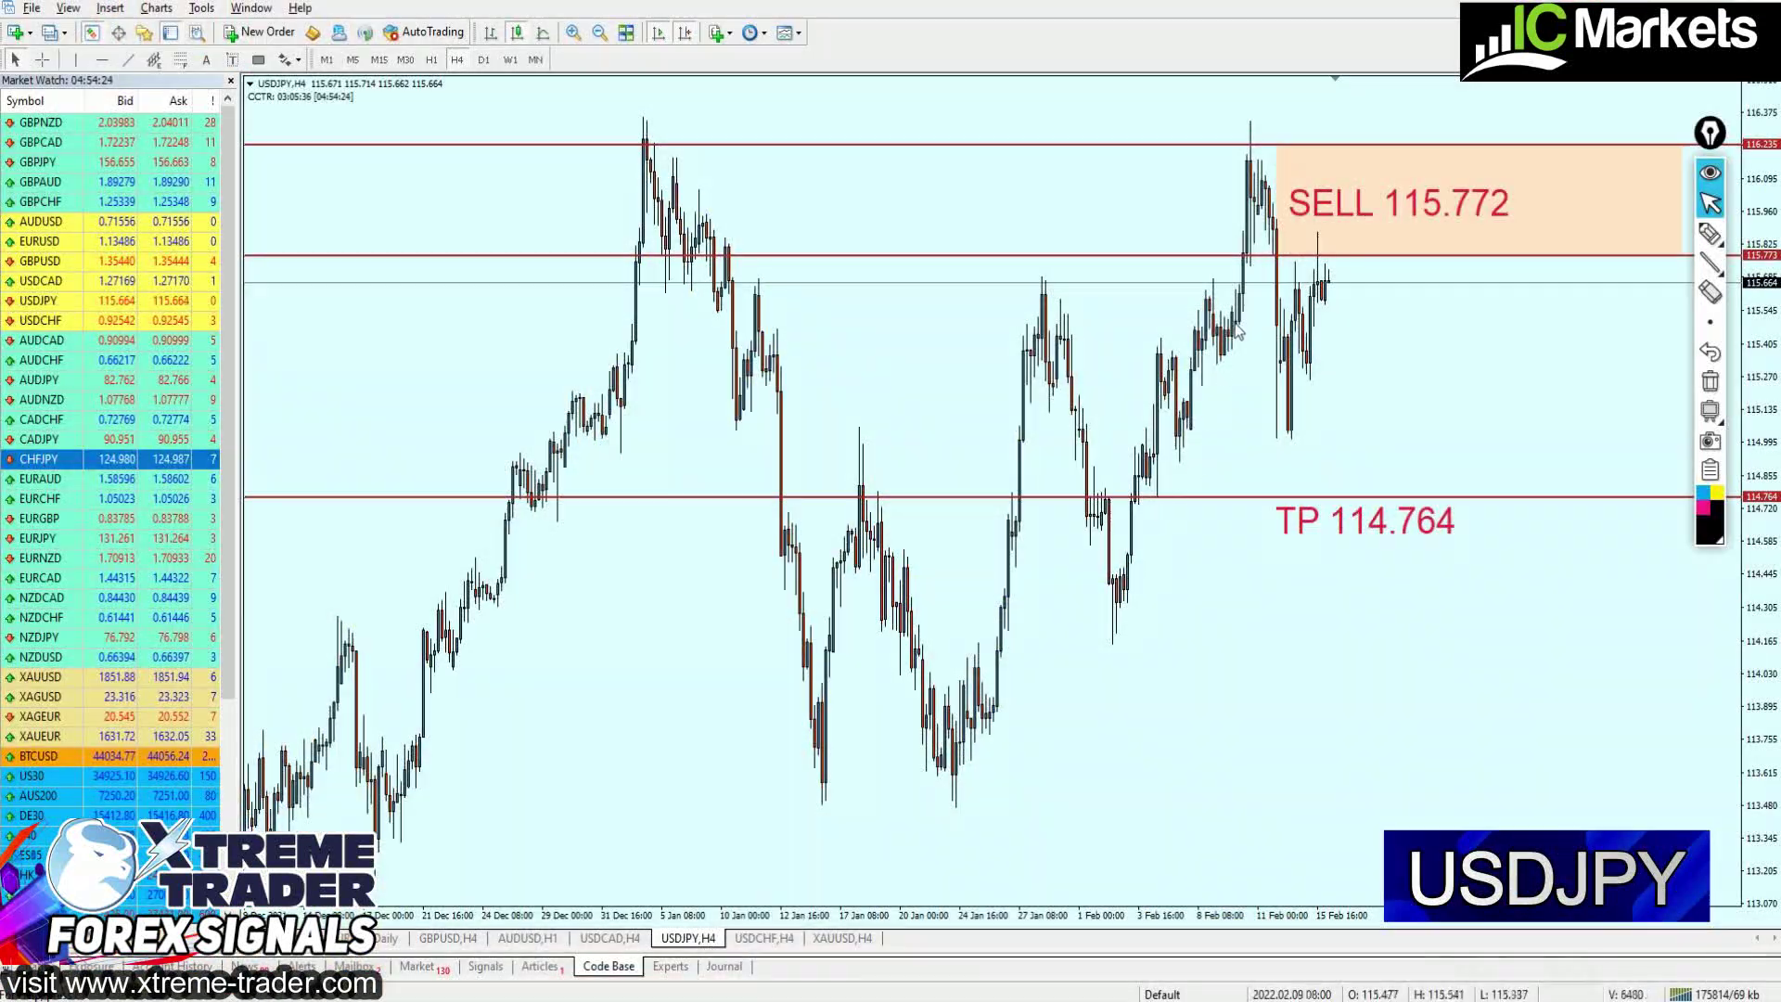
click(483, 60)
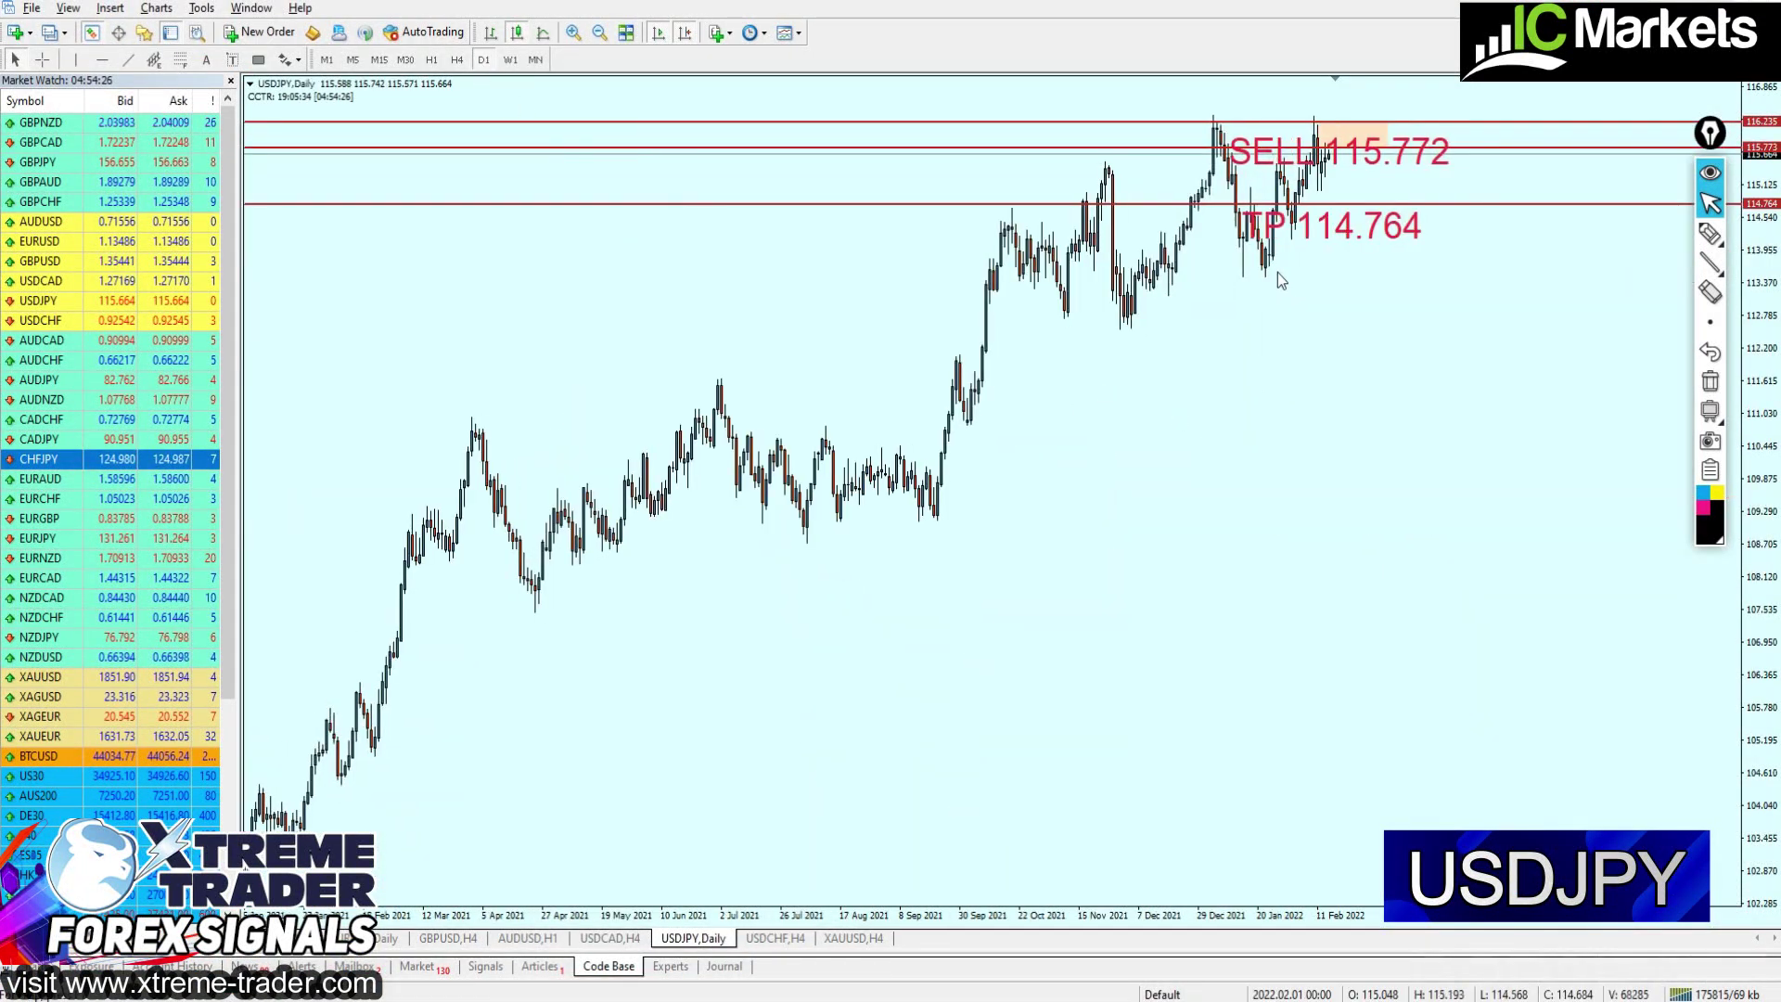
key(plus)
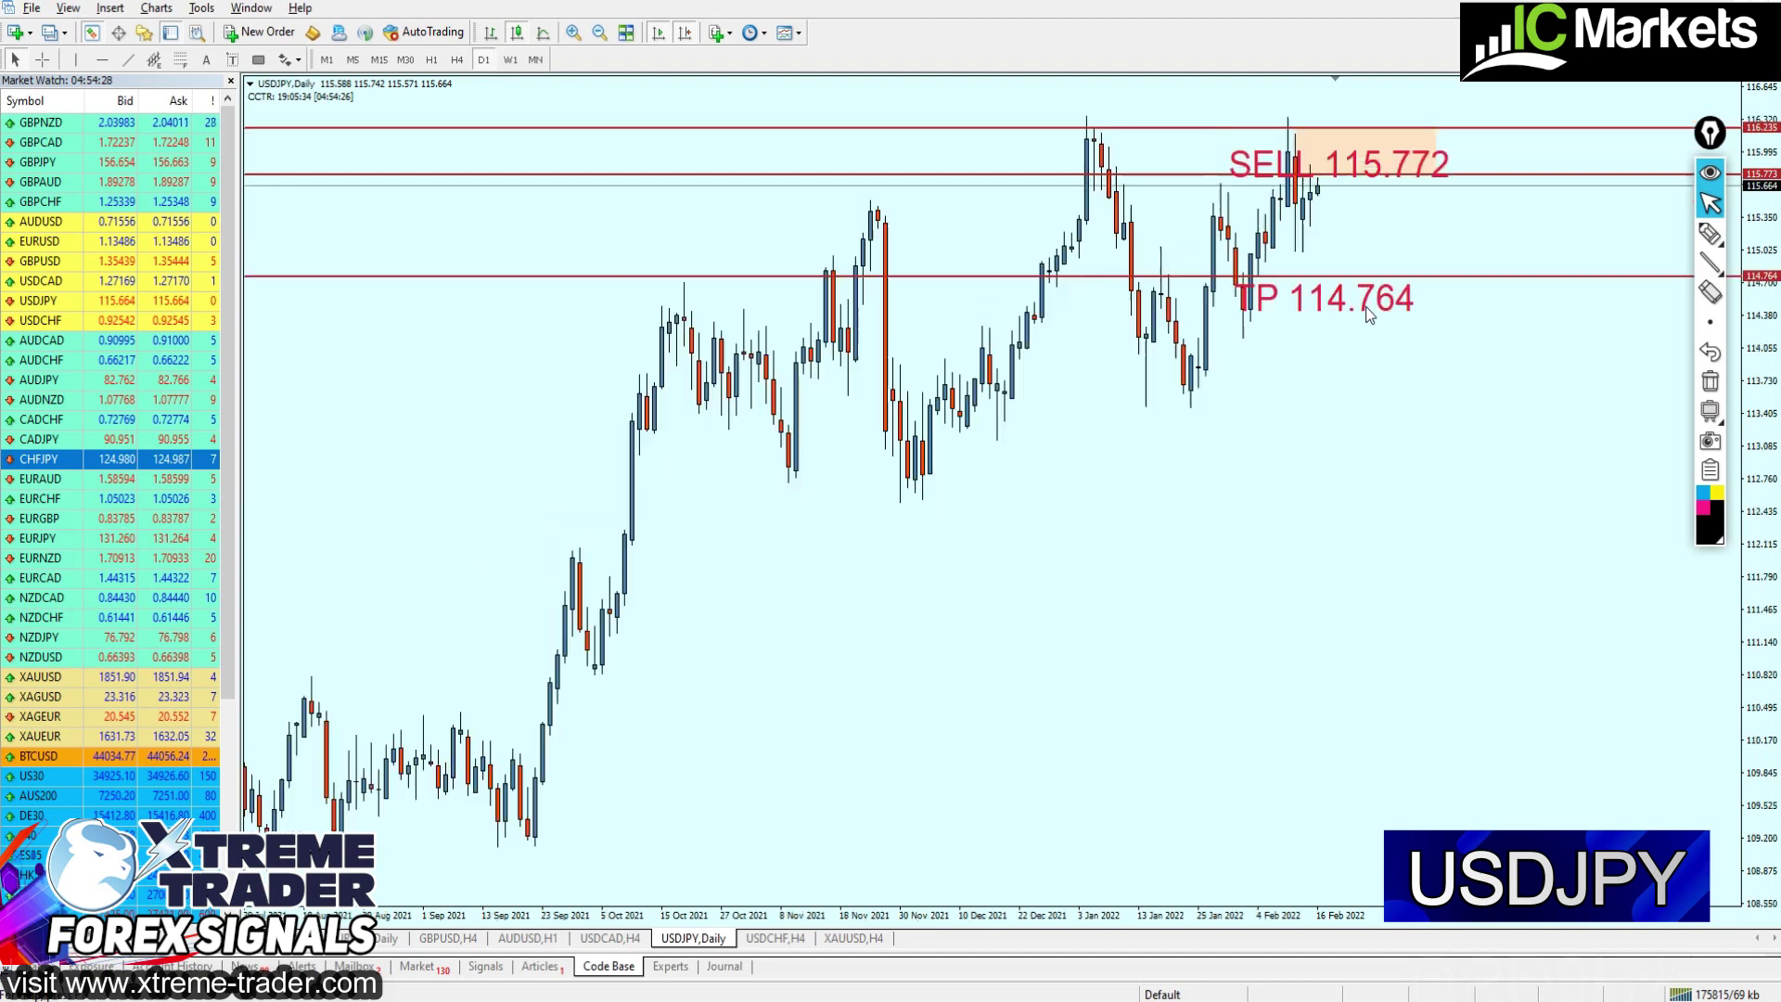
Circle the early January high and the recent high near the sell zone with the pen, and clear the sketches
click(1712, 235)
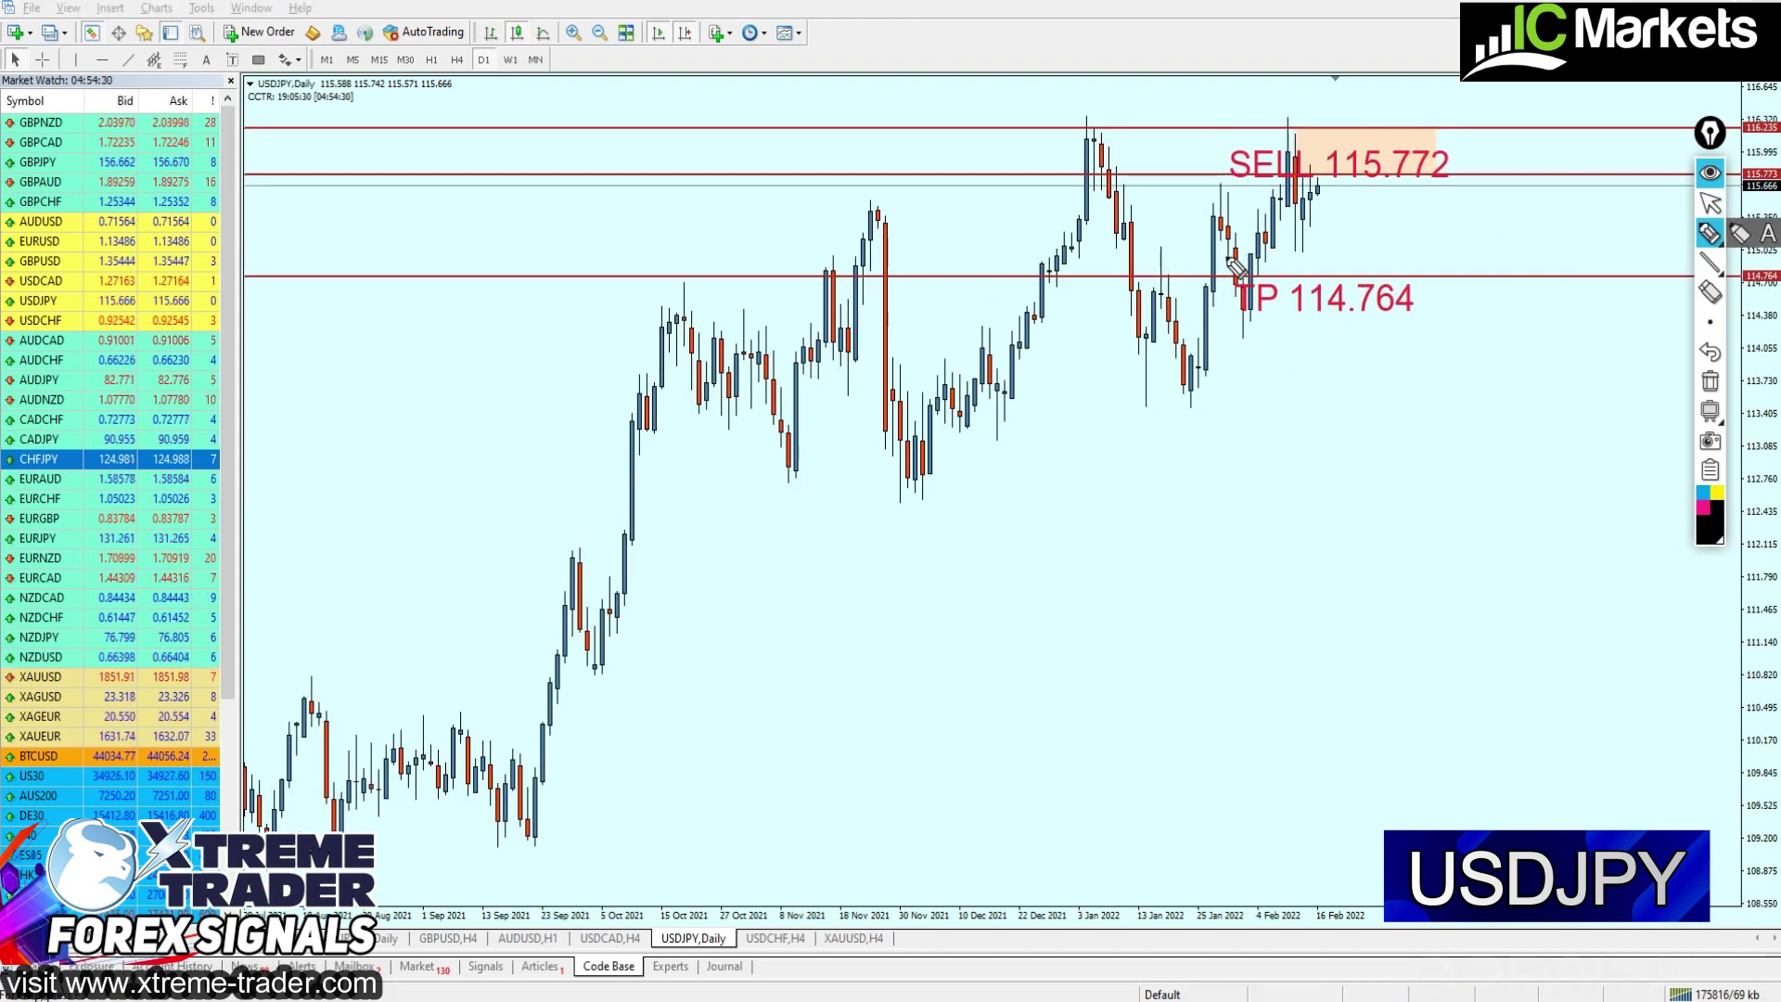
mouse_move(1076, 195)
mouse_down()
mouse_move(1032, 172)
mouse_move(1046, 80)
mouse_up()
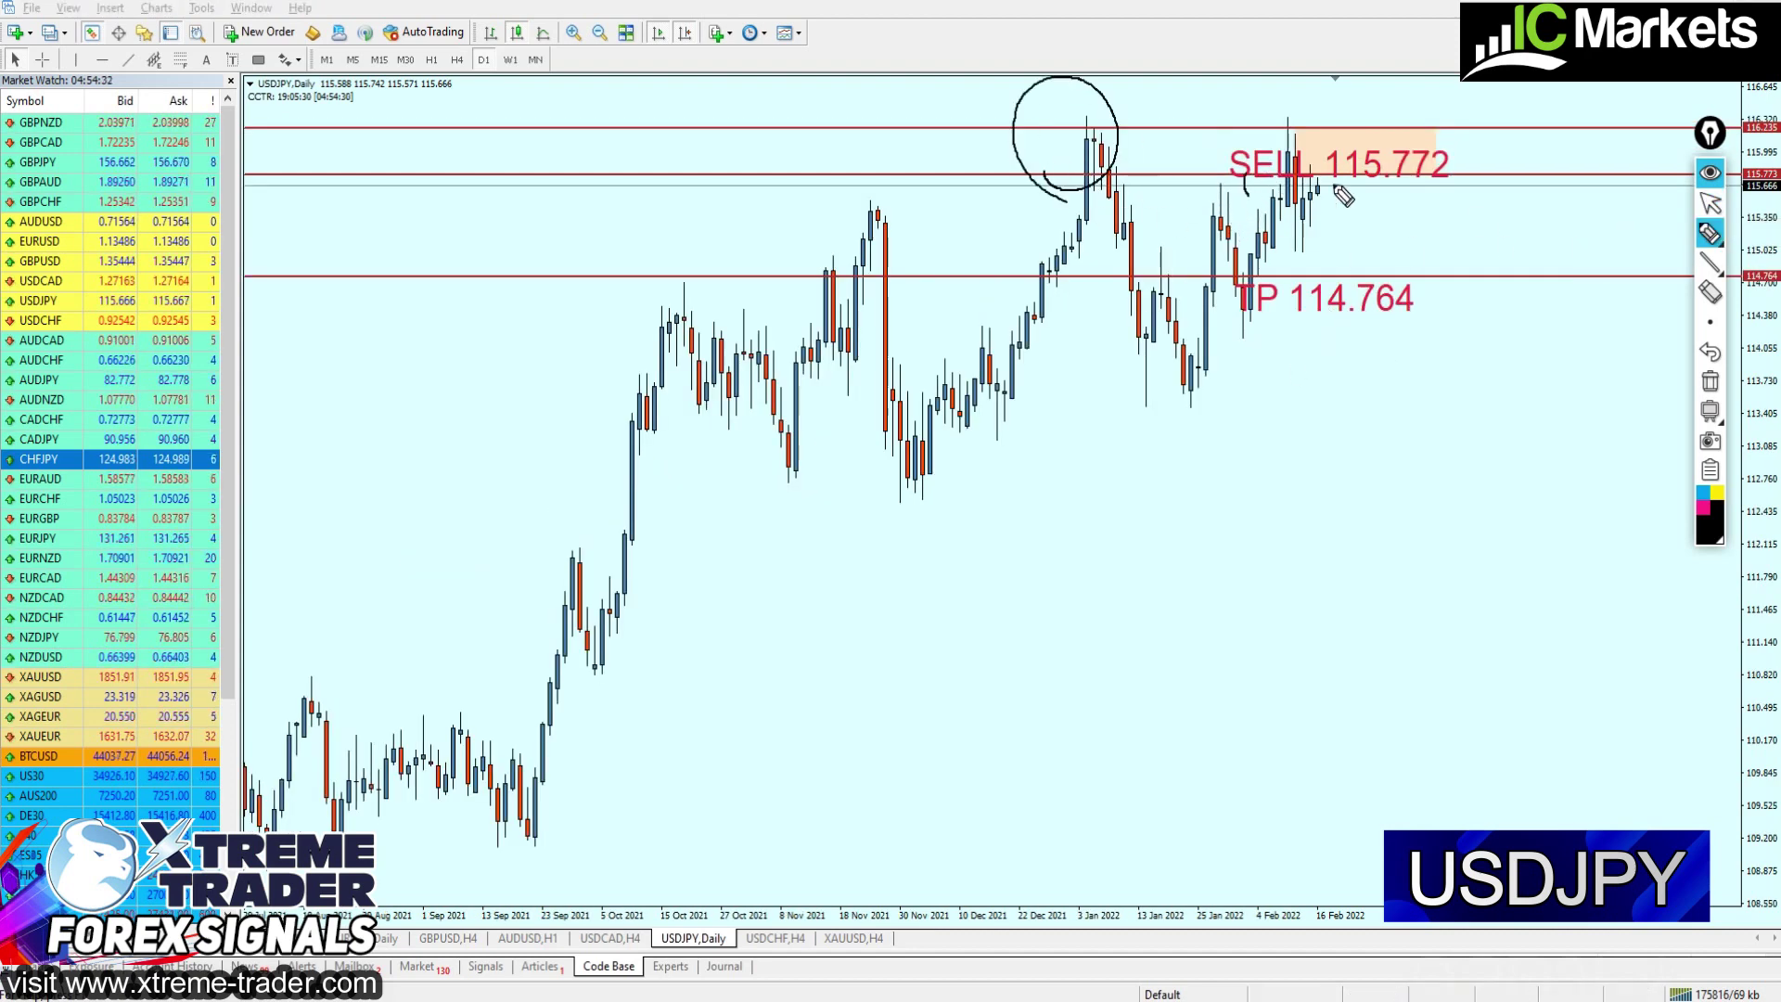
drag(1340, 186, 1260, 215)
click(1709, 202)
click(1720, 380)
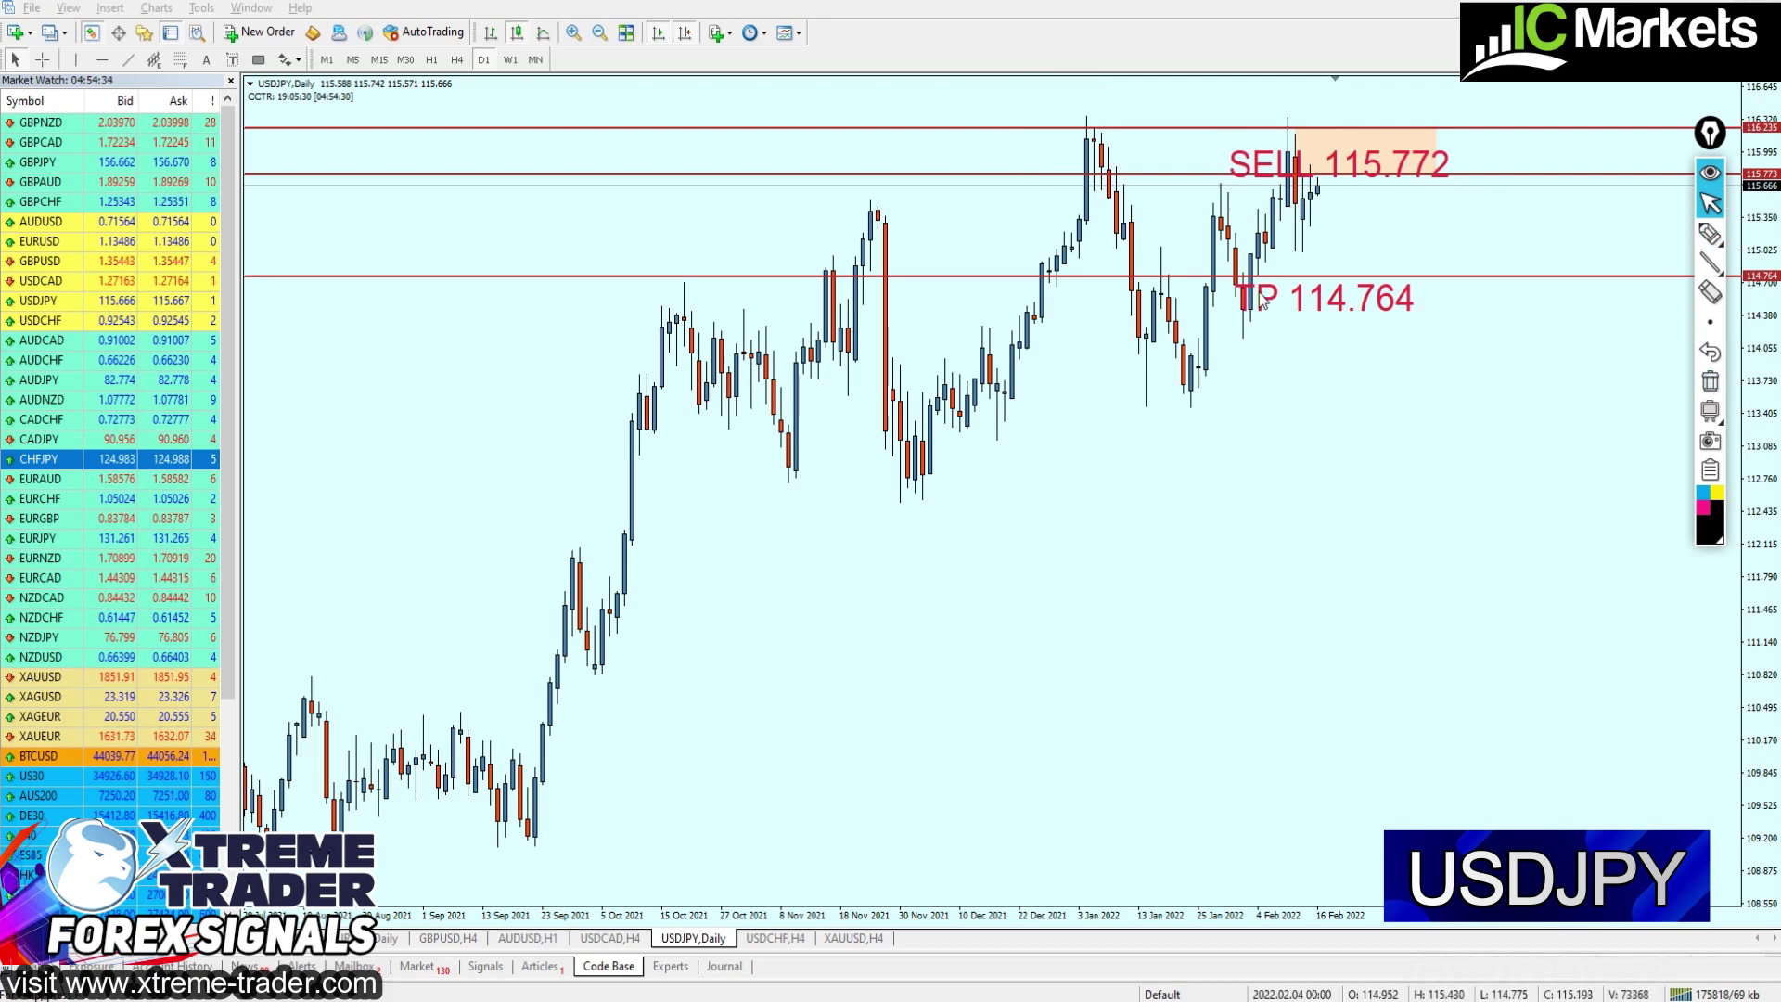
Examine the USDJPY daily price history and the latest candles around the 115.772 sell zone
key(minus)
key(minus)
key(minus)
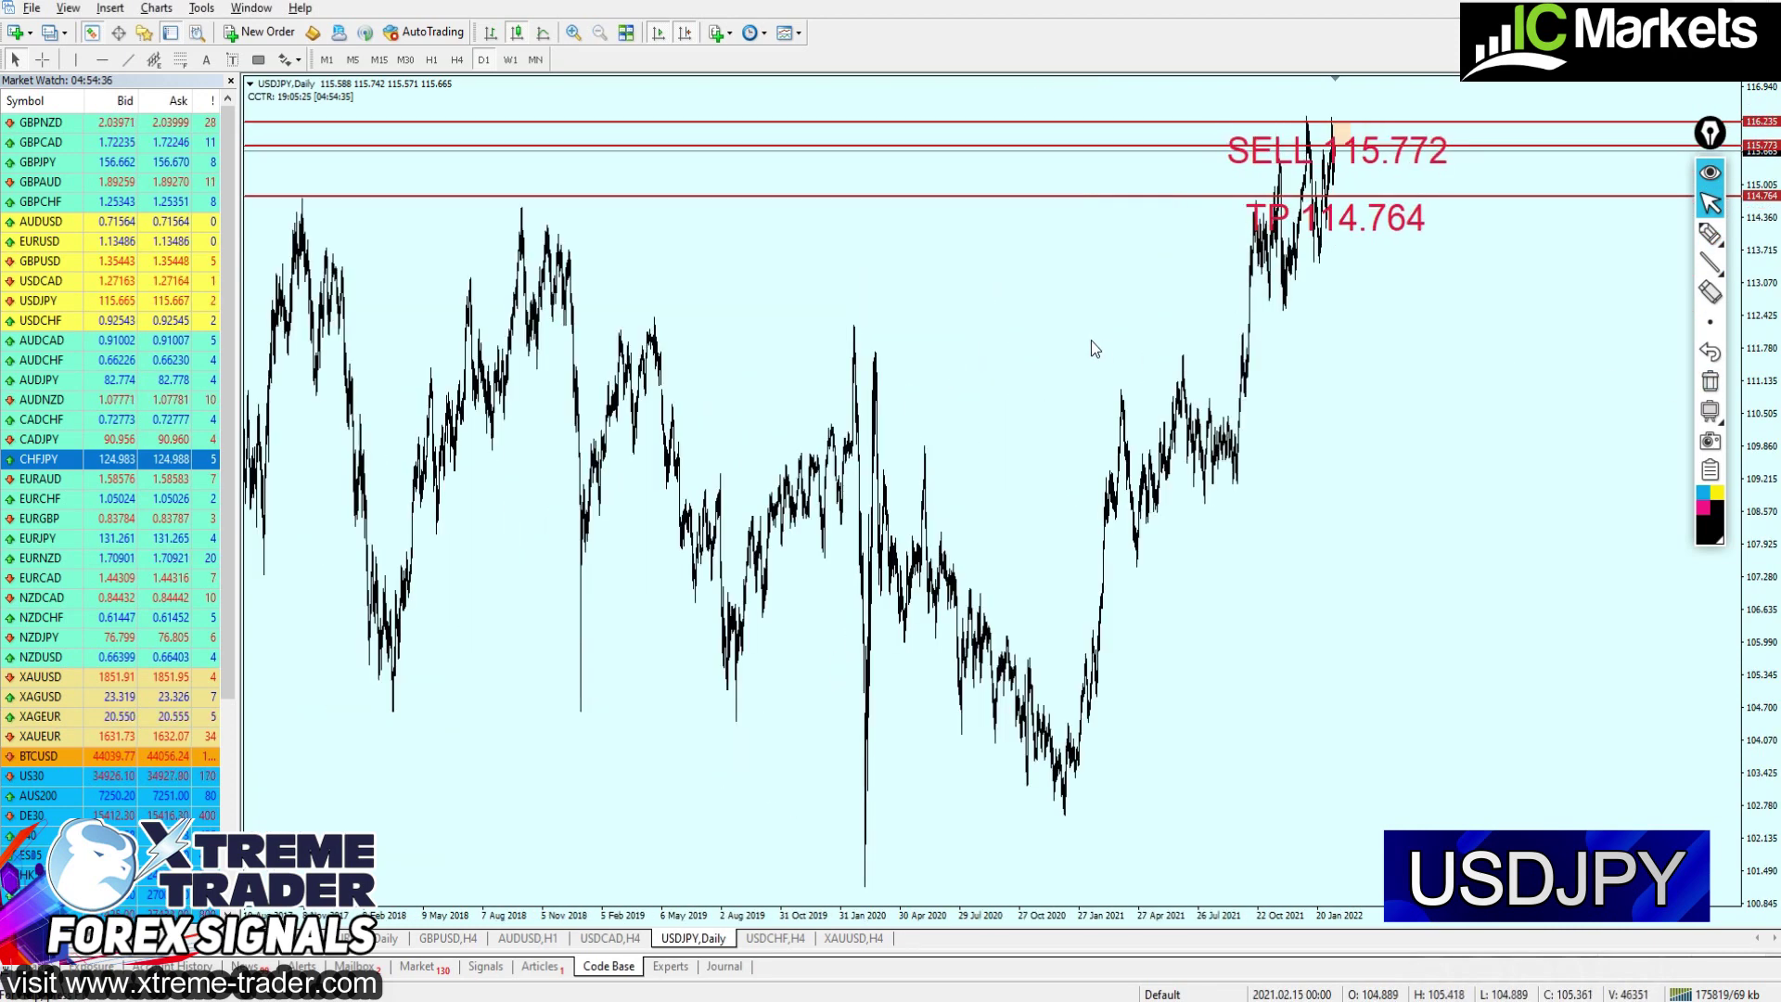
key(plus)
key(plus)
key(plus)
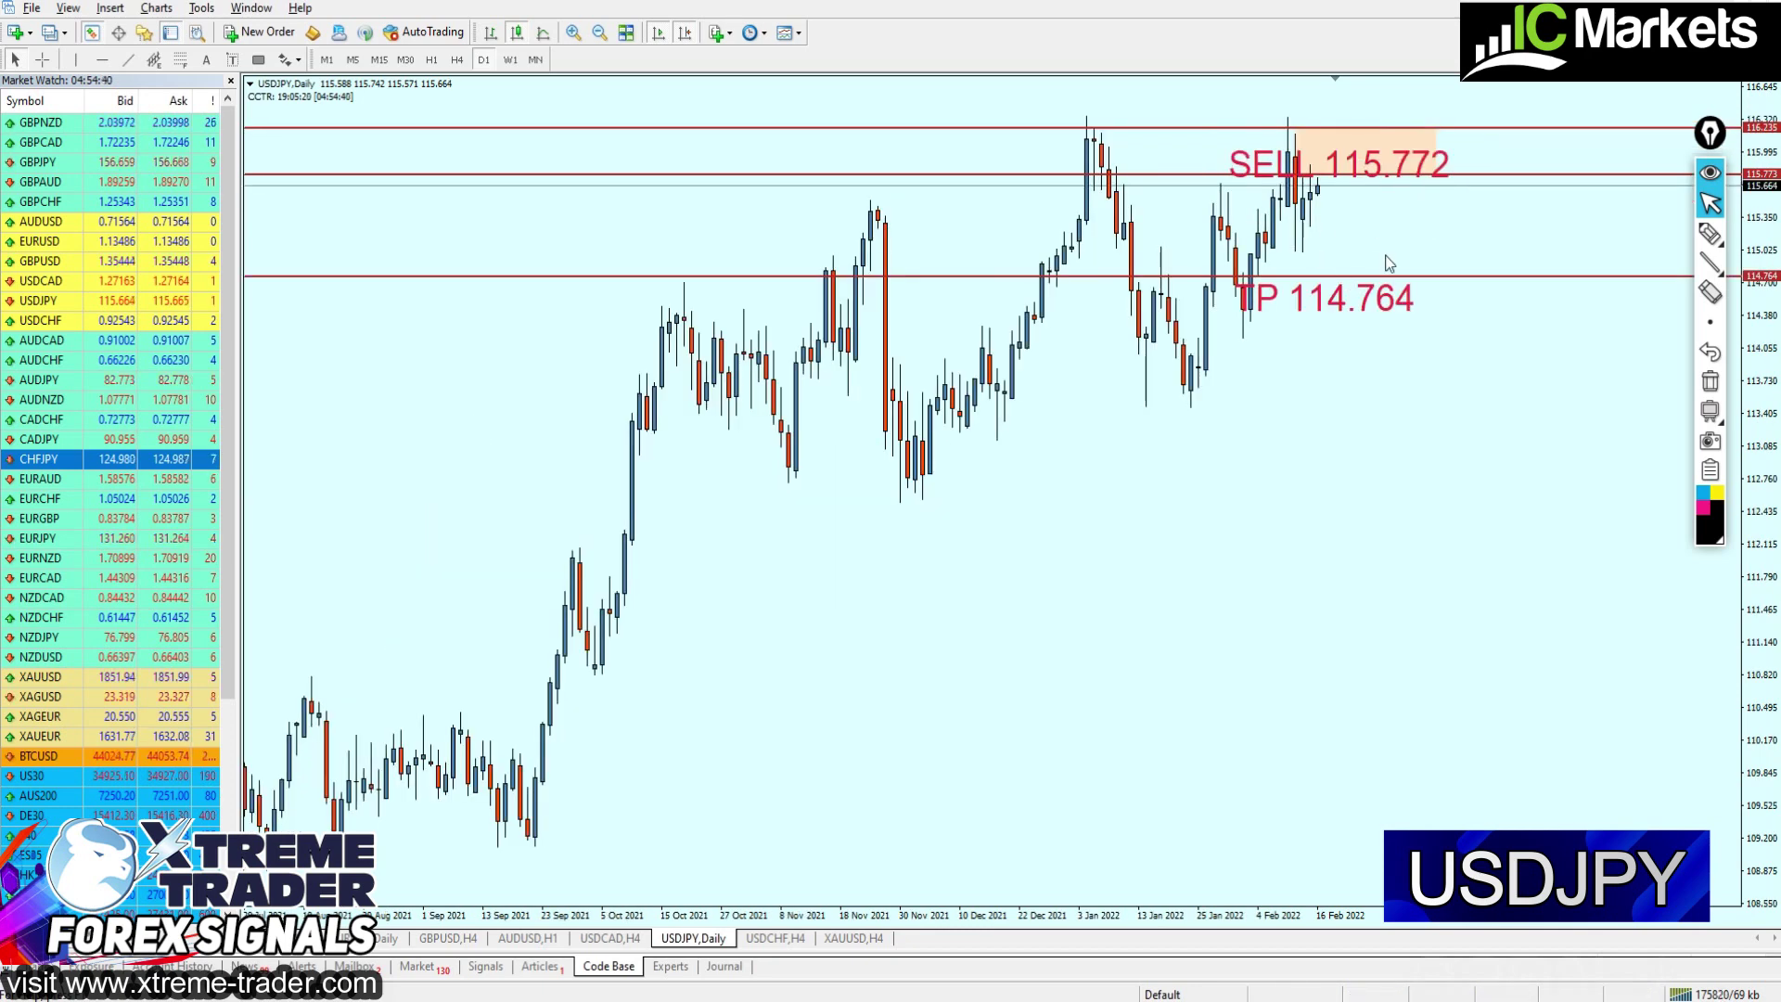
key(plus)
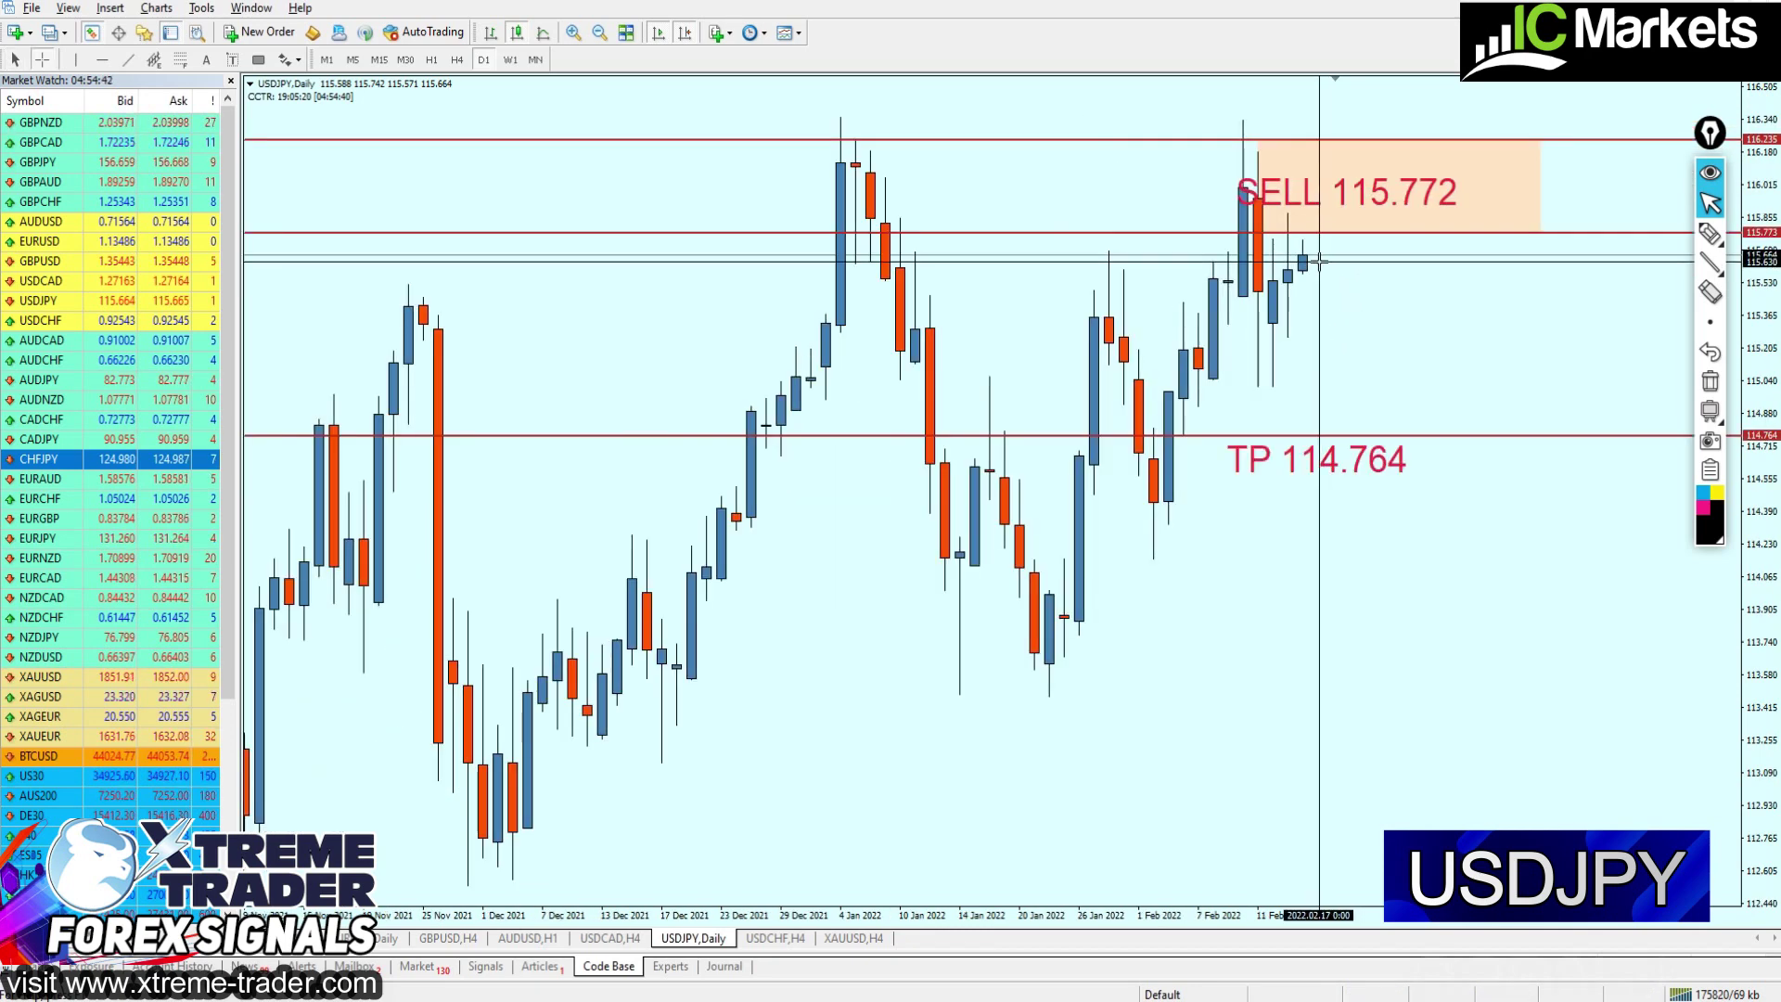
key(plus)
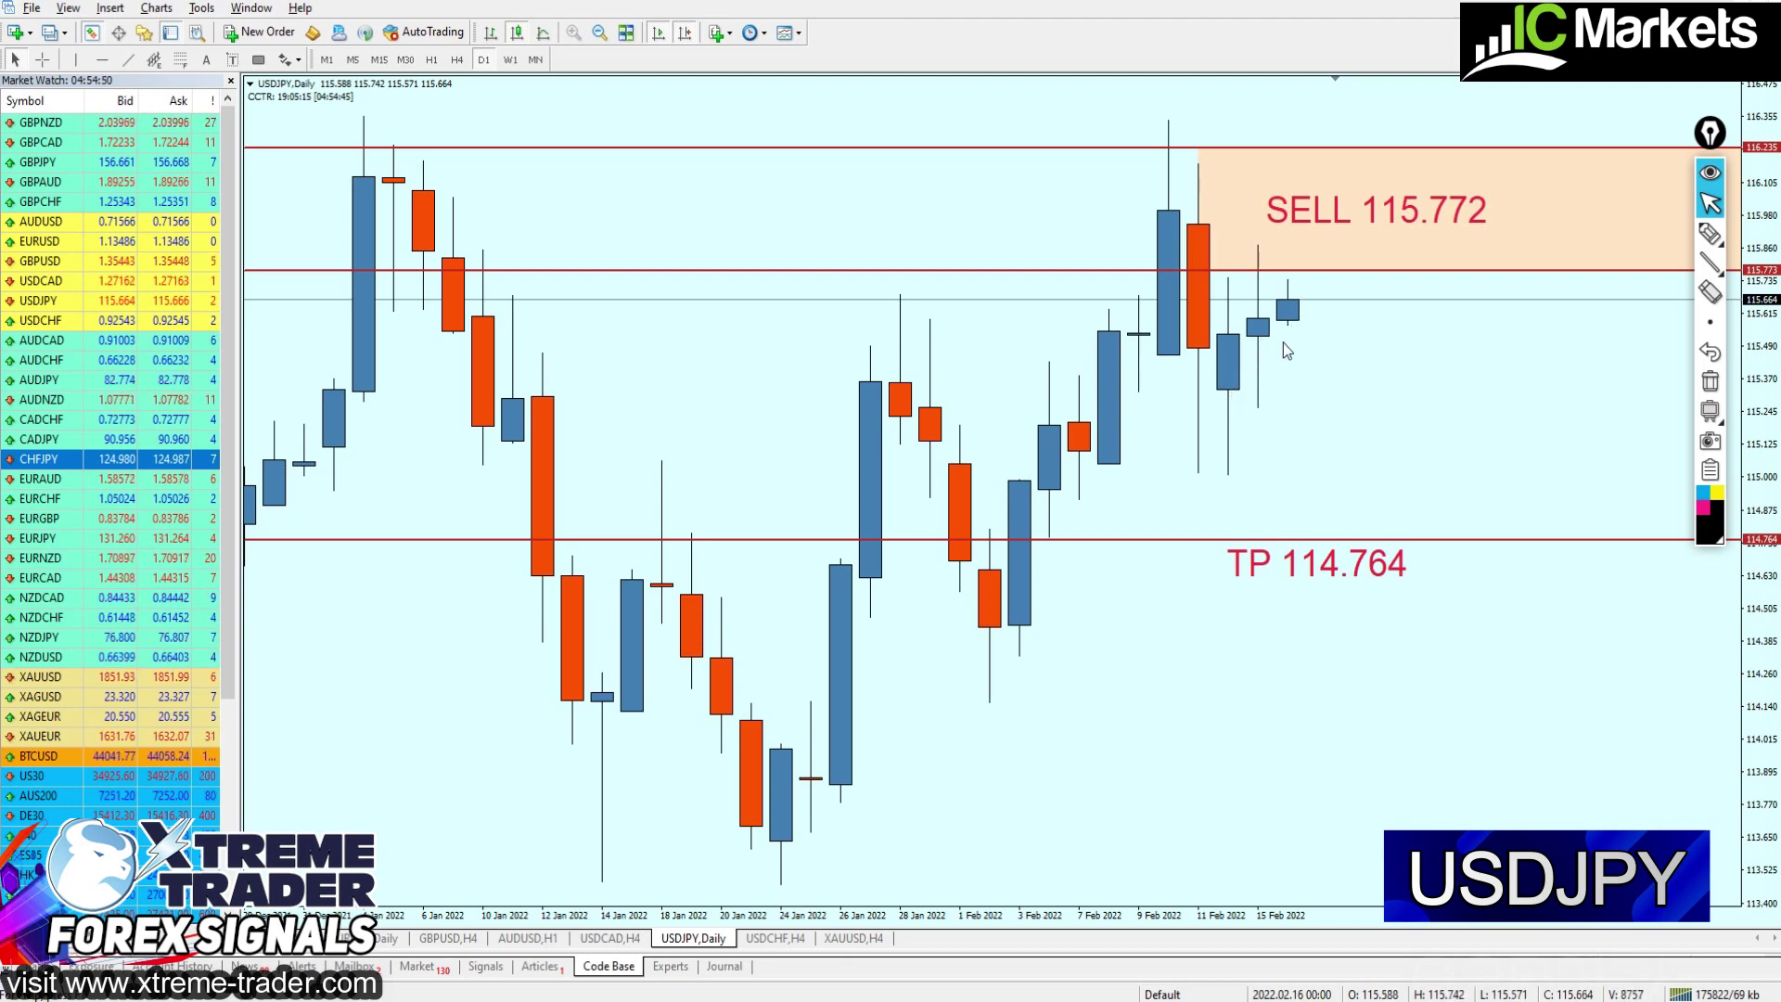
key(minus)
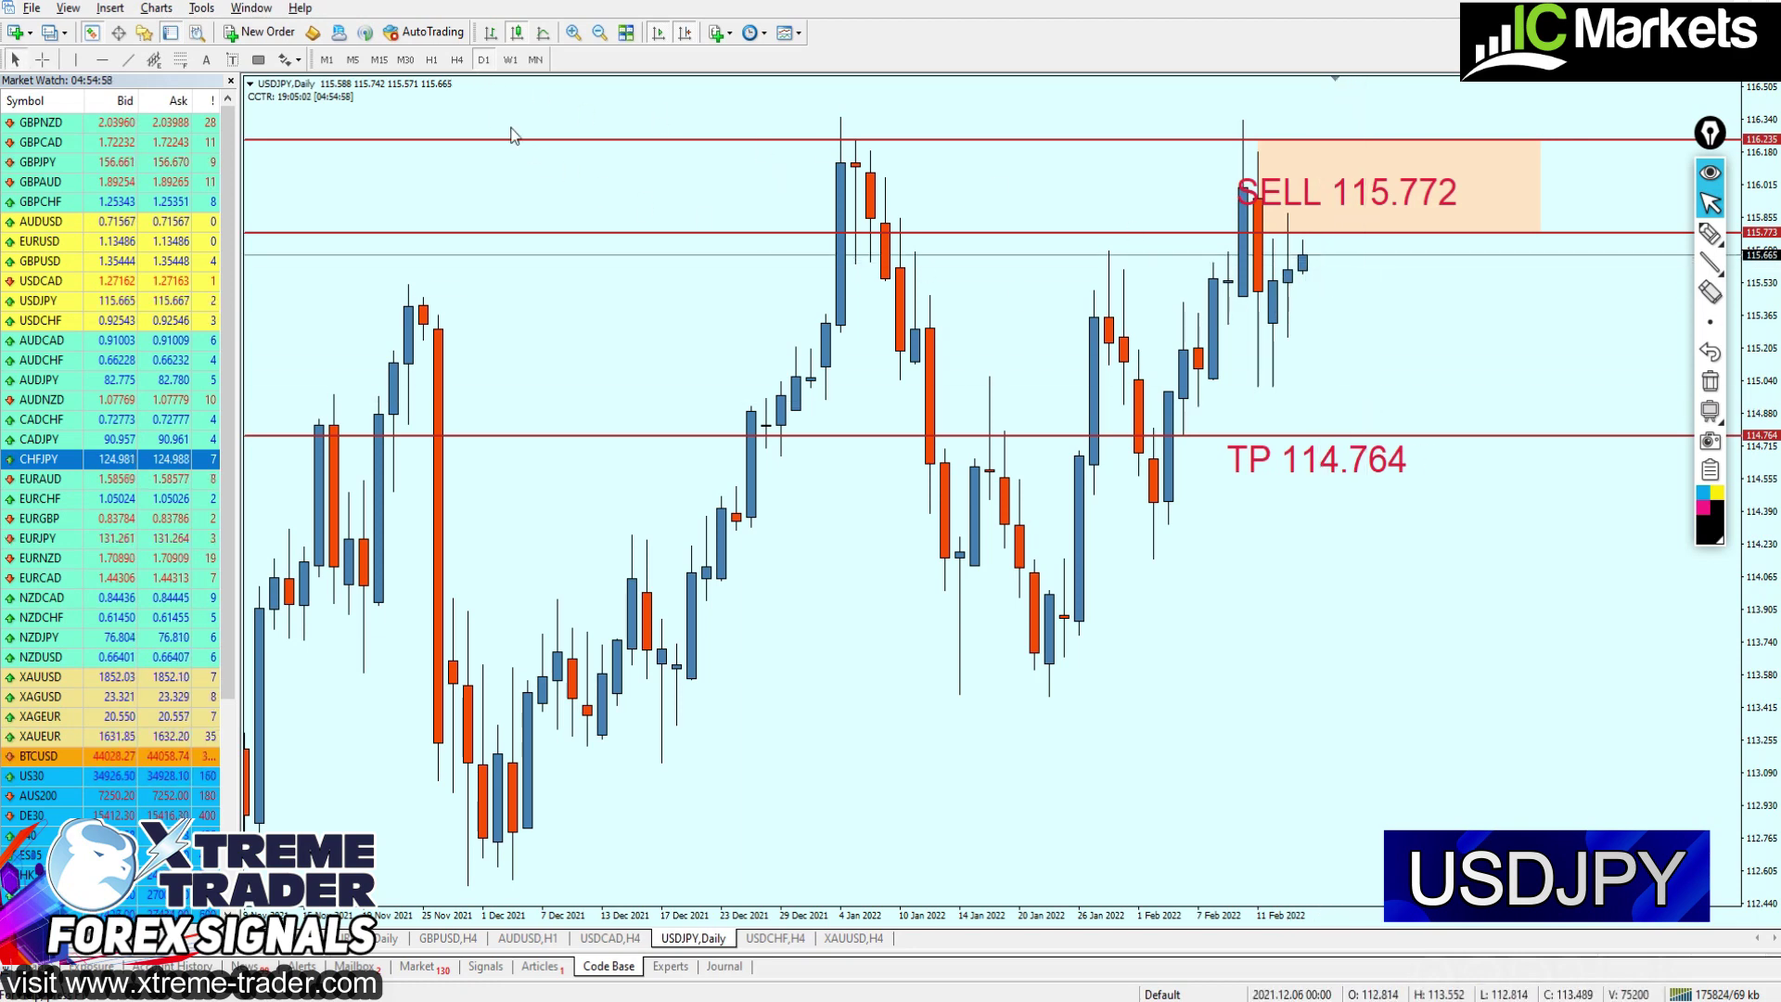
Return USDJPY to the H4 timeframe, sketch an arrow pointing at the latest candles below the sell zone, and clear it
click(458, 60)
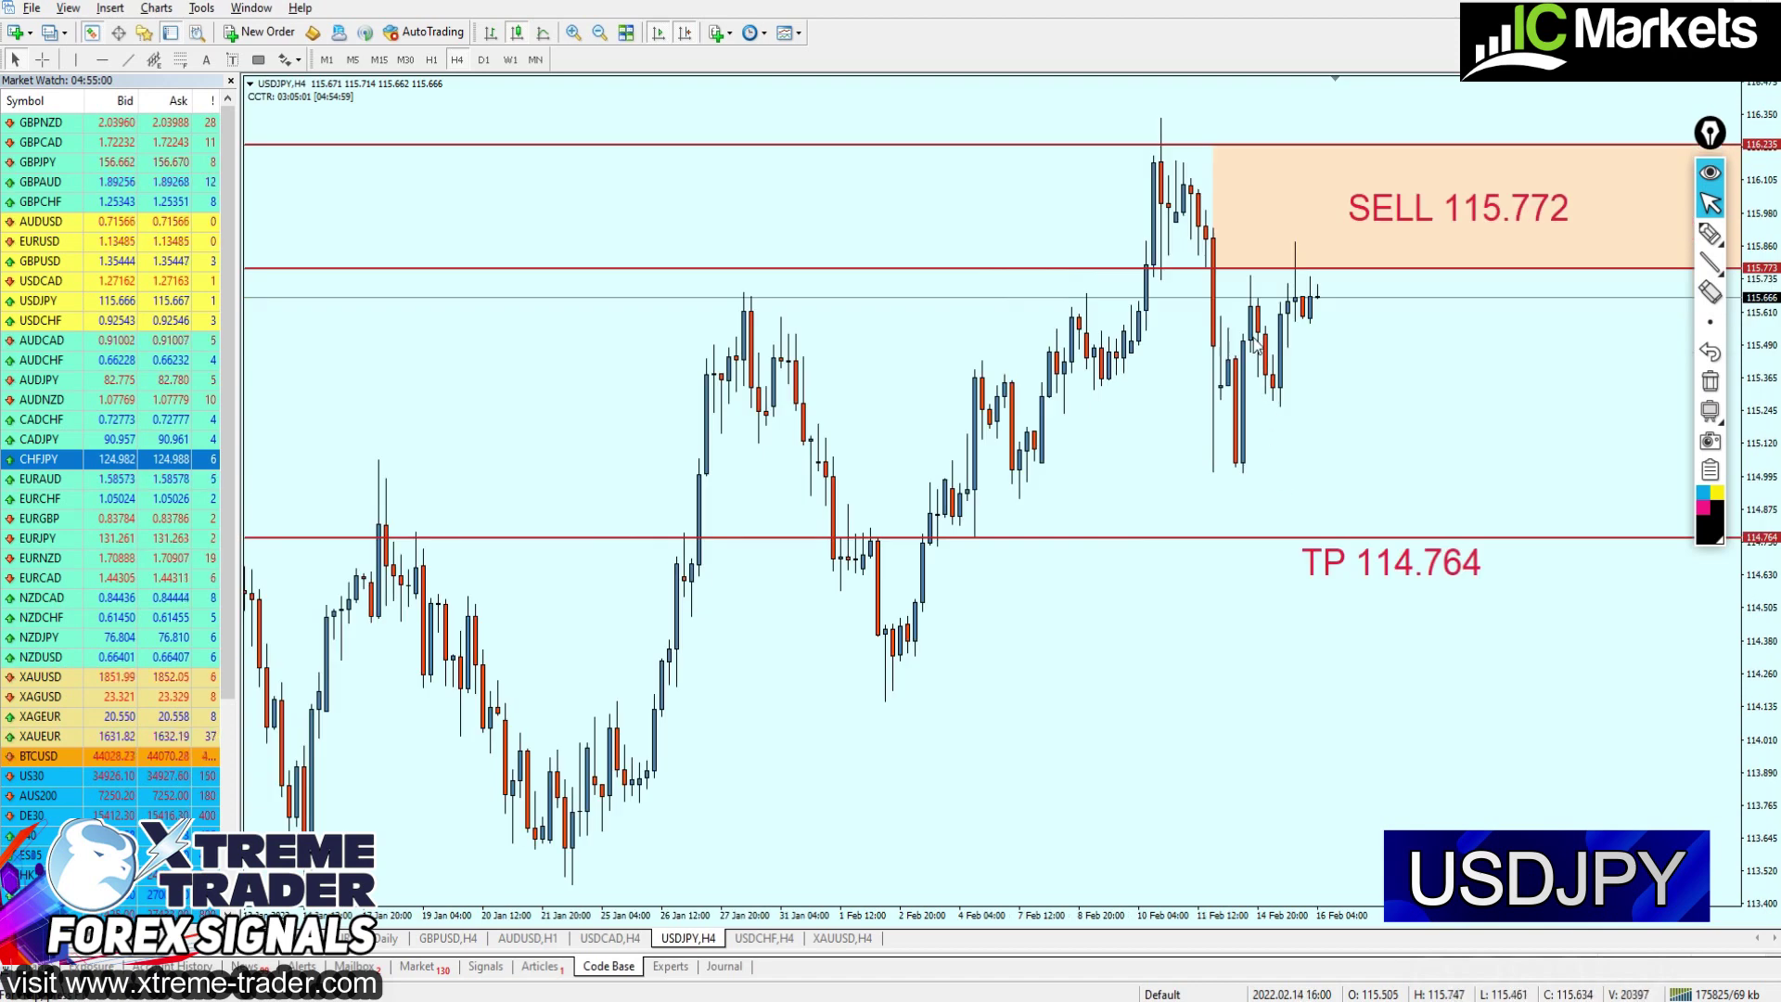
click(1709, 233)
drag(1332, 449, 1309, 330)
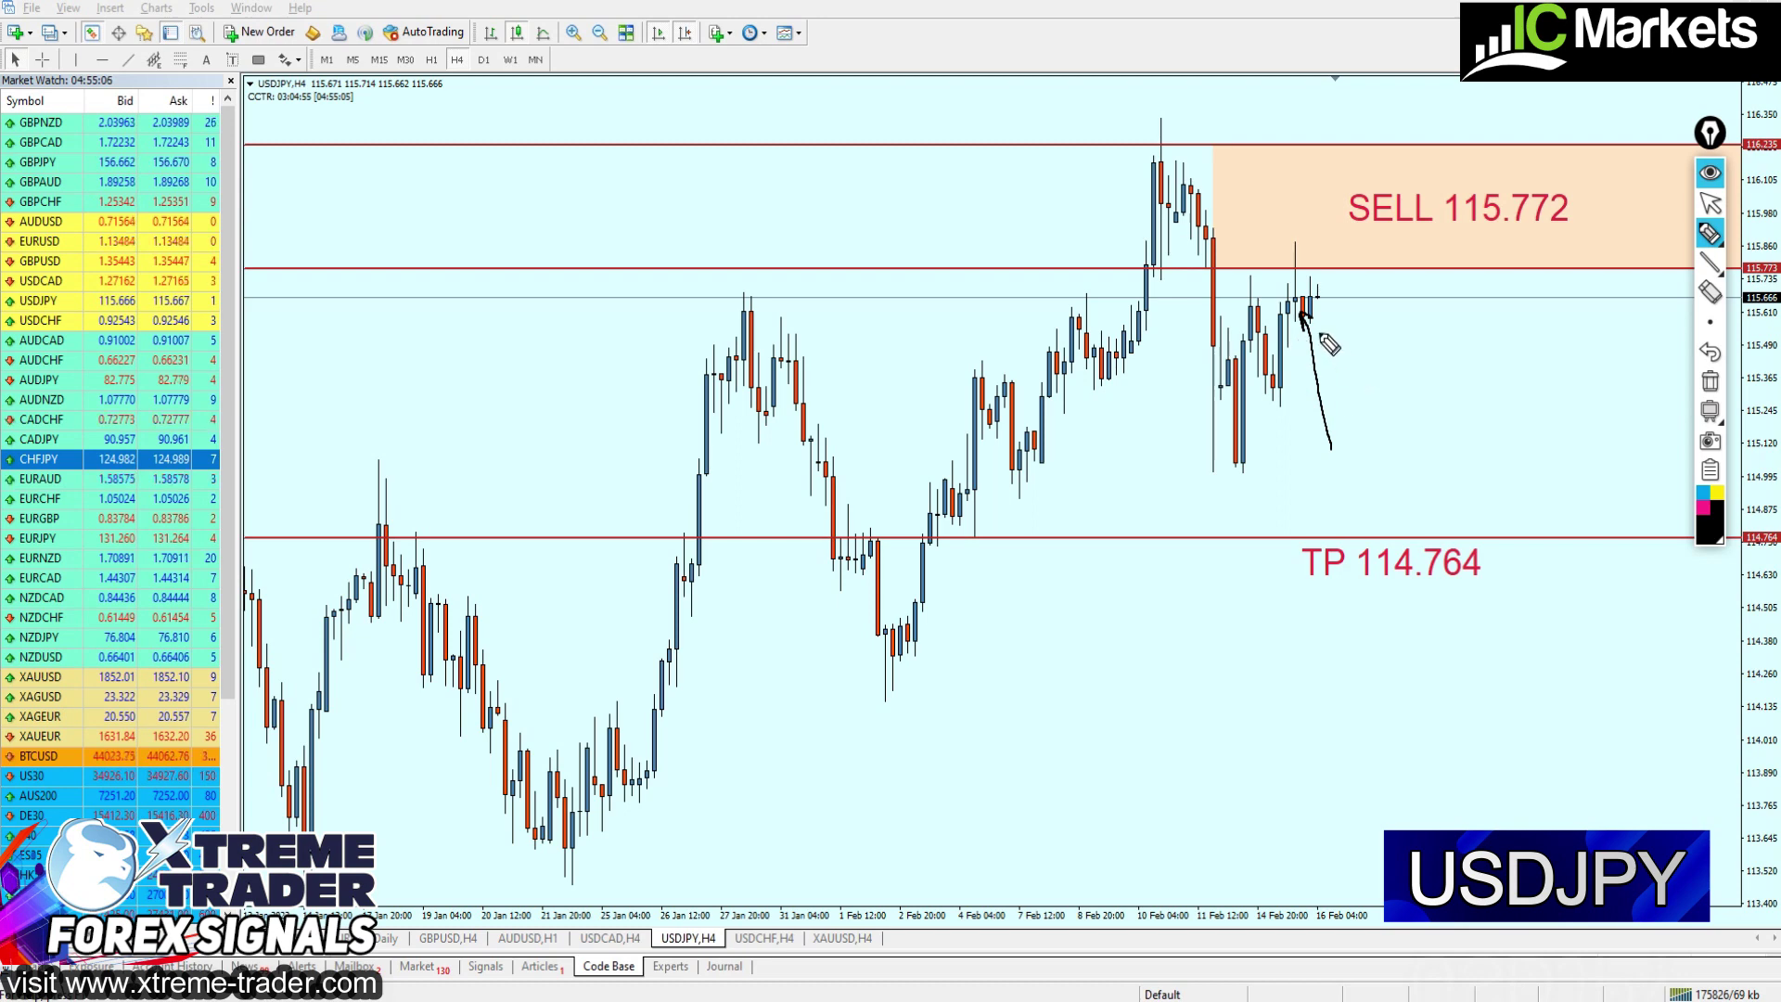
click(1710, 204)
click(1710, 382)
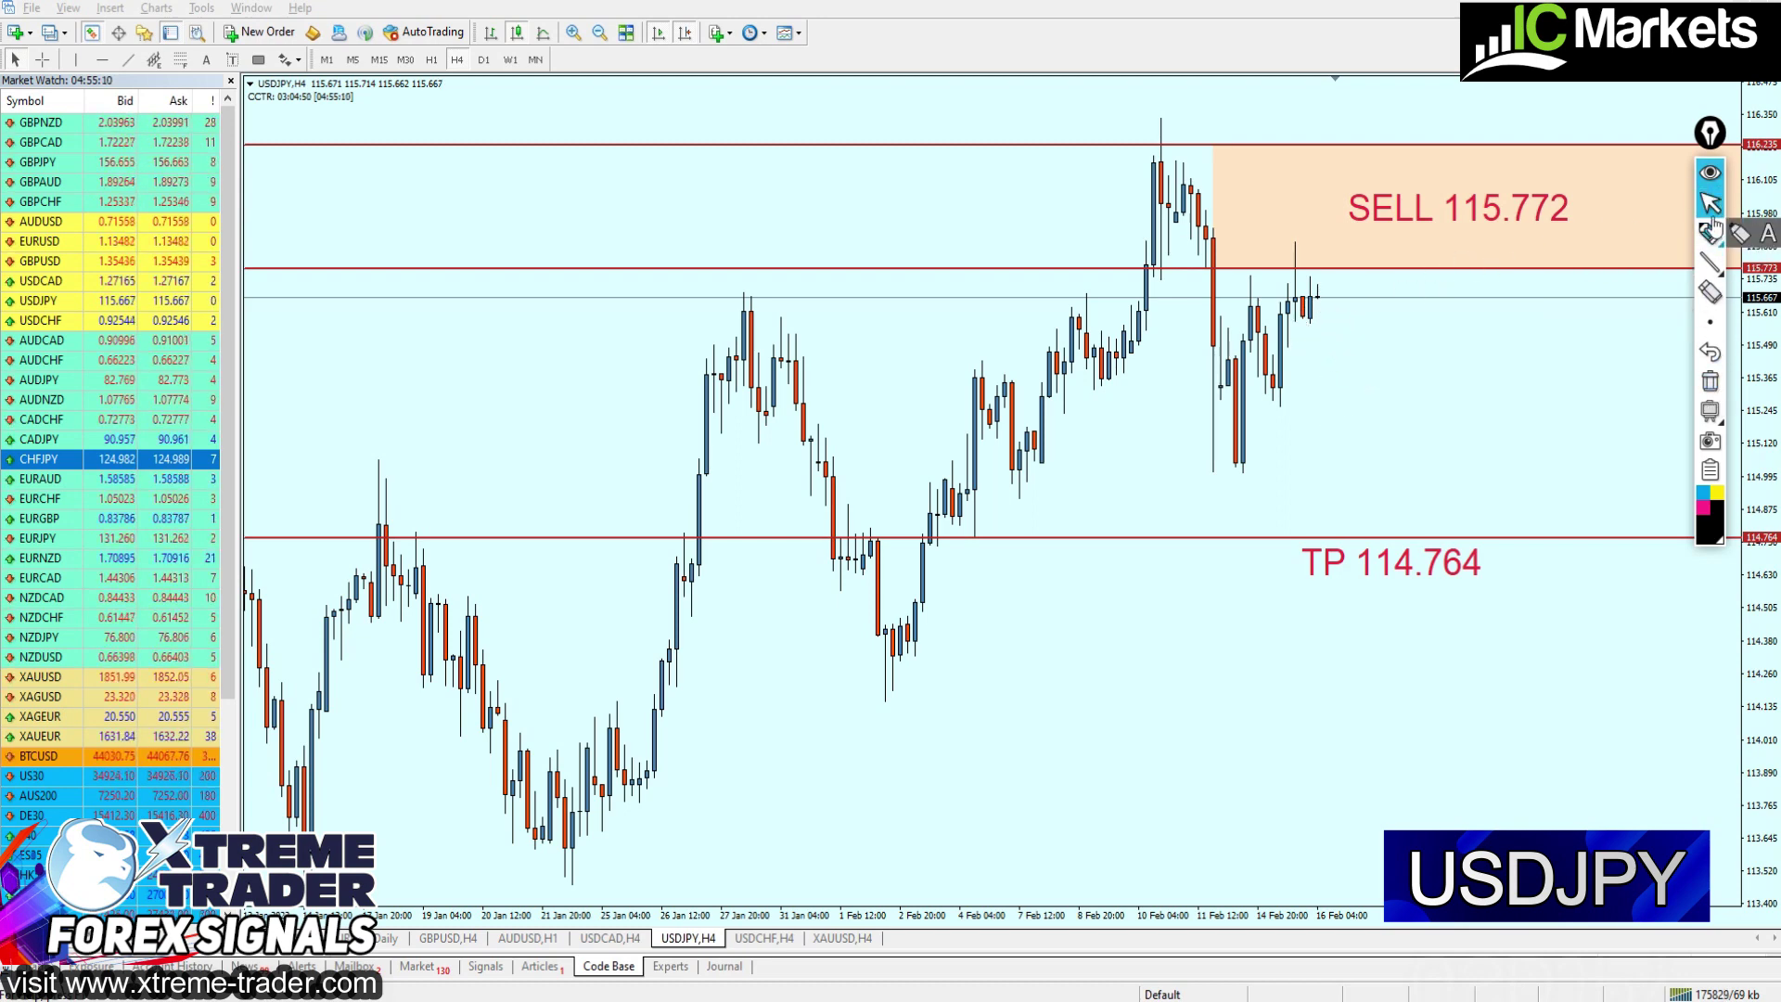
Measure from the USDJPY sell entry line down to the area below the latest candles
middle_click(1297, 269)
drag(1295, 268, 1334, 394)
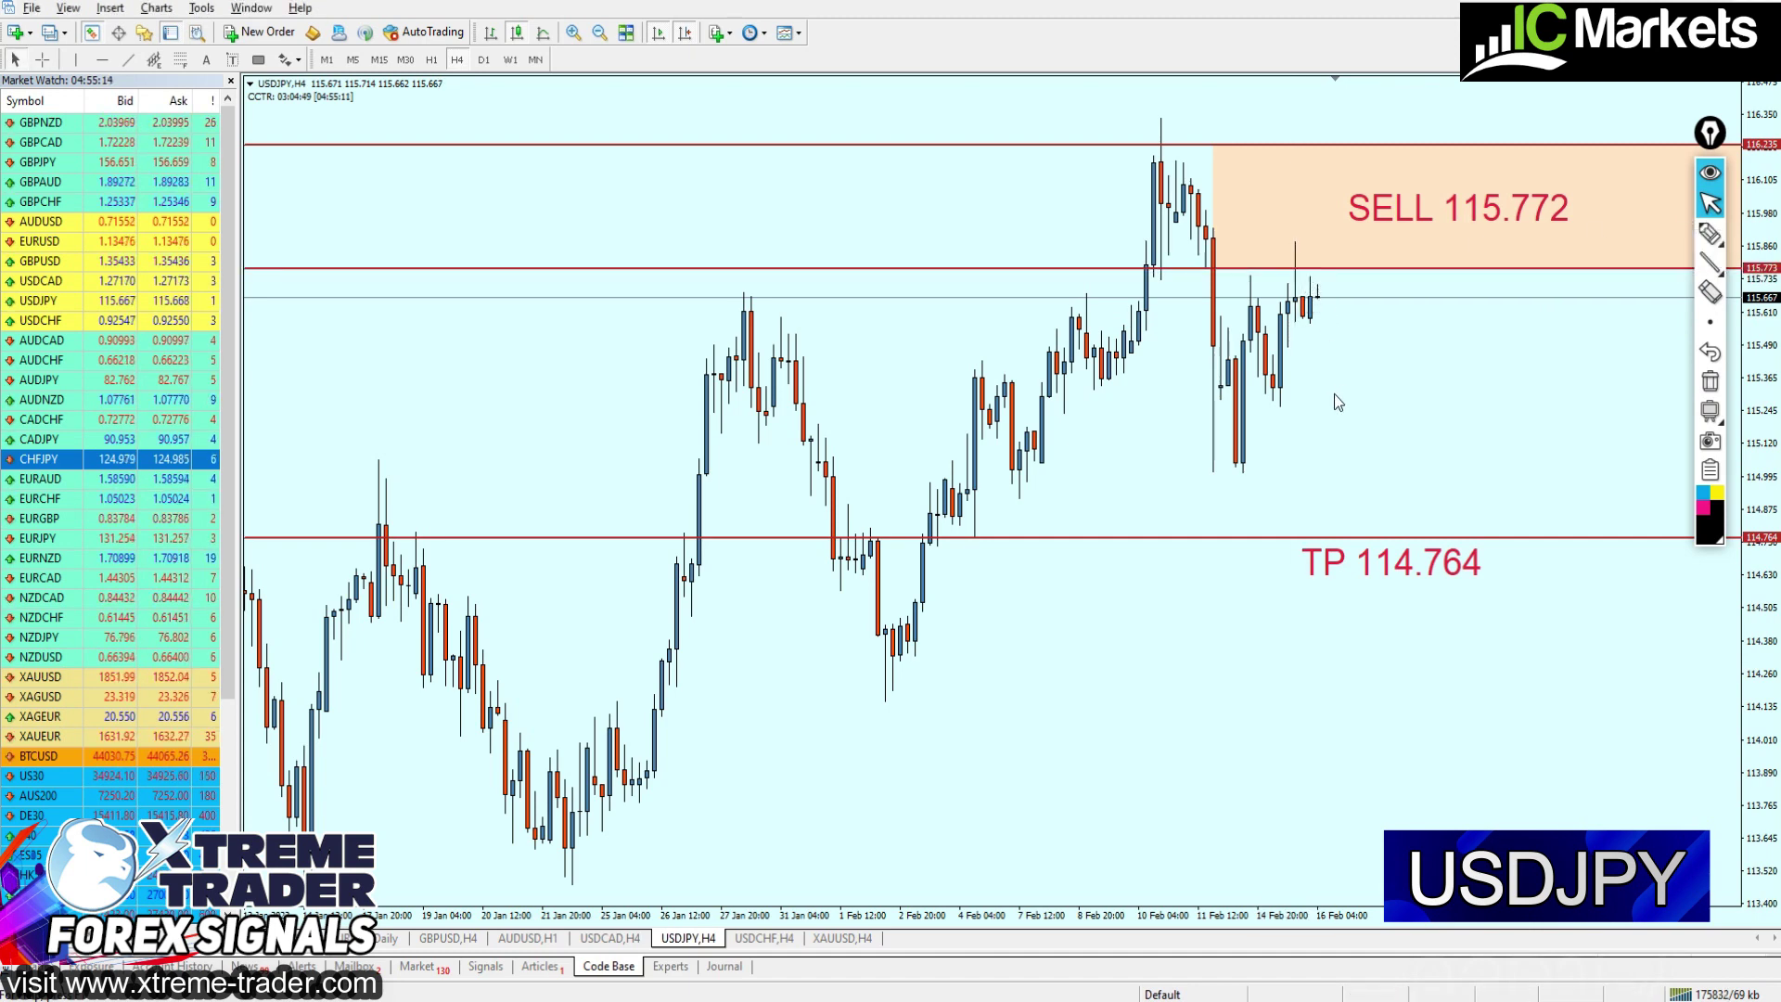
On the USDCHF H4 chart, centre the BUY 0.92187 label in its zone and measure from the current price to the entry line
key(minus)
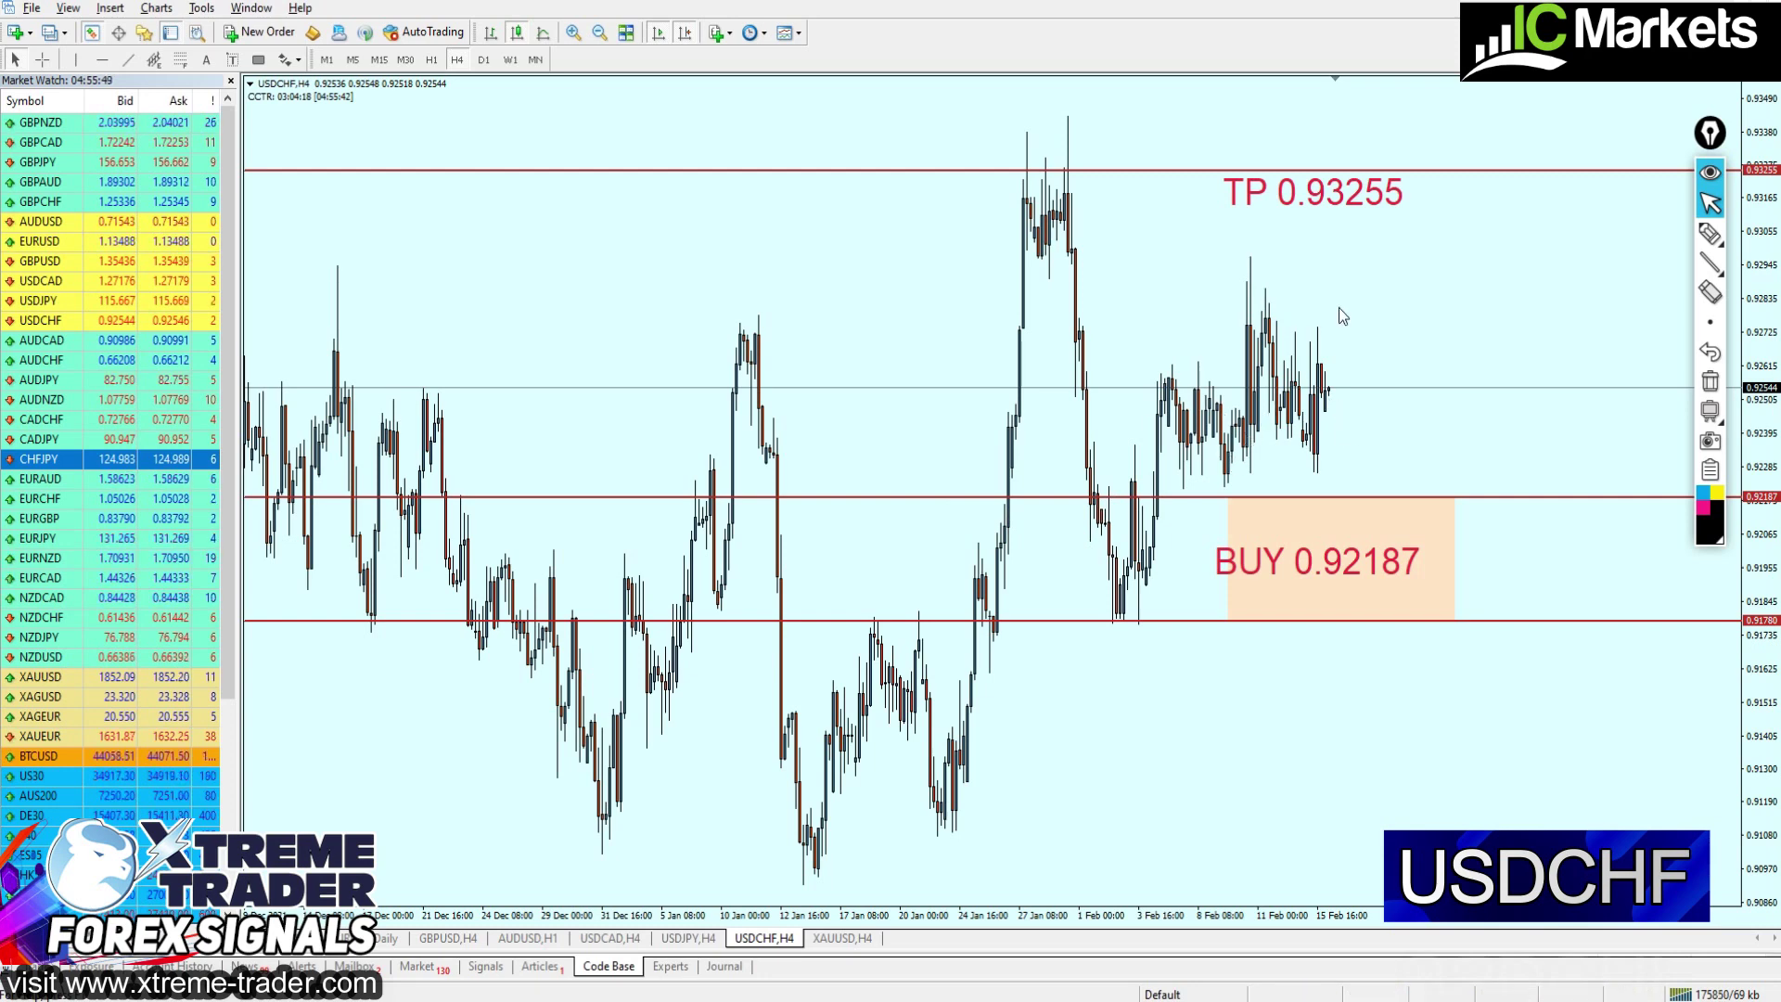
scroll(1299, 390, down, 2)
scroll(1267, 460, up, 2)
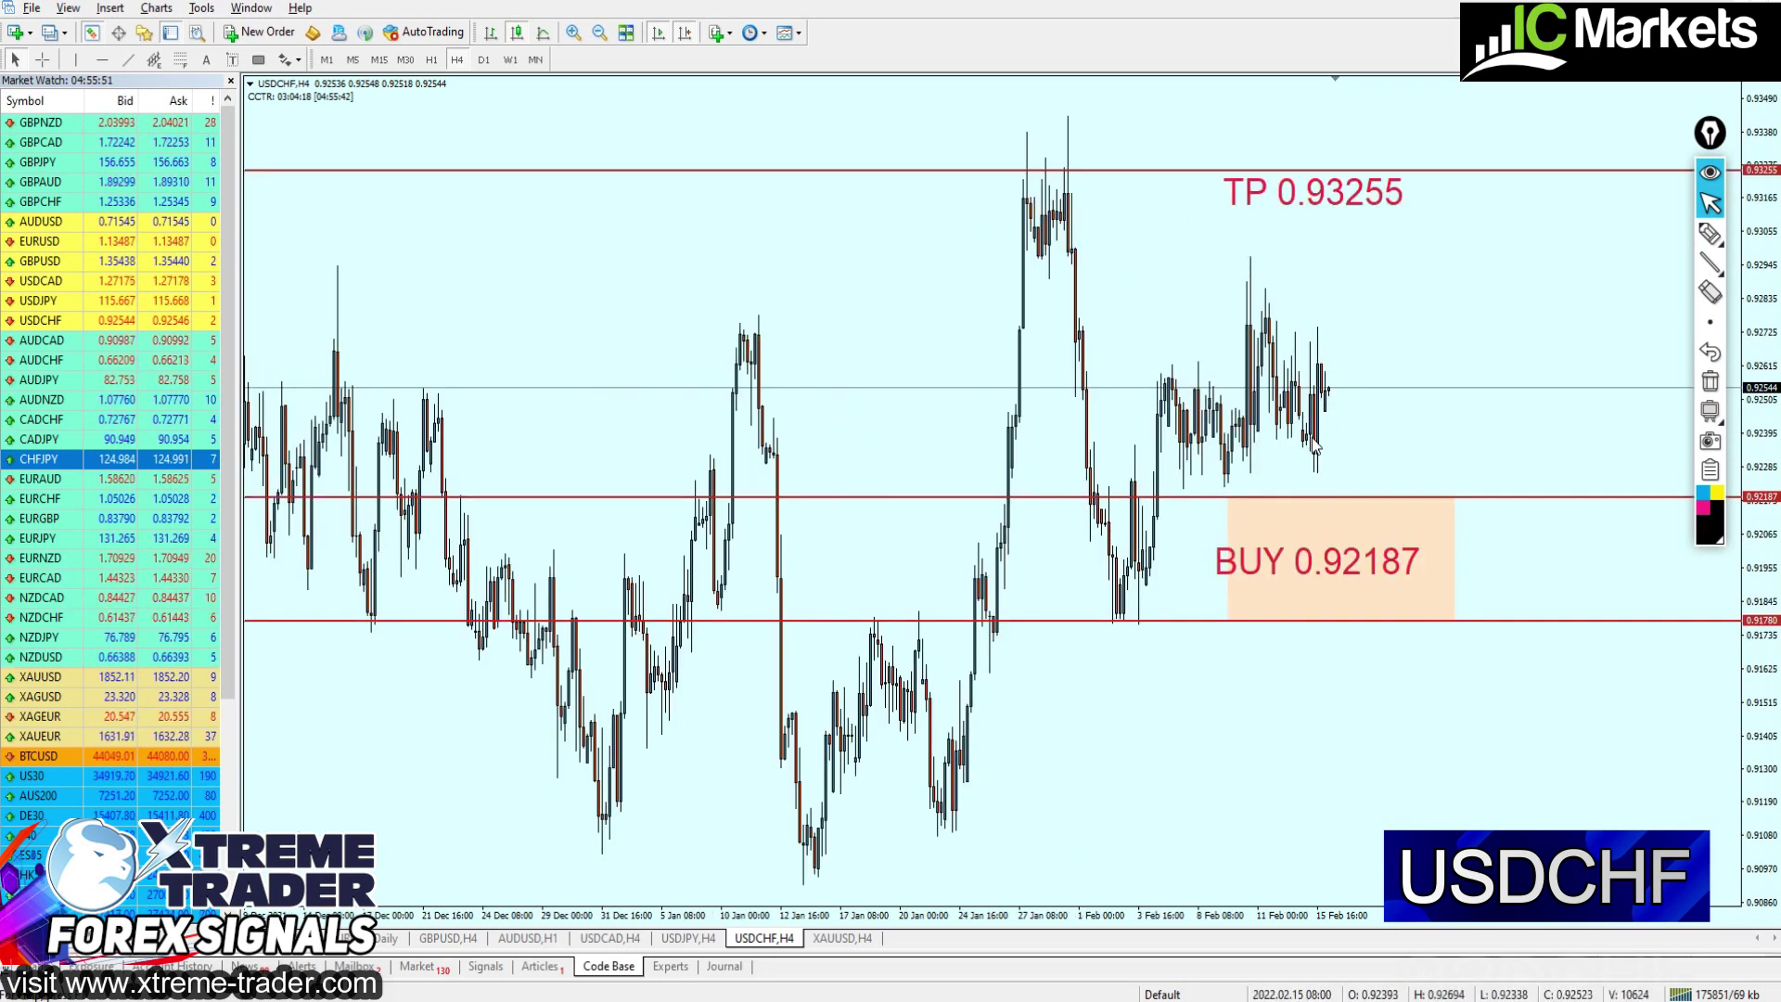
middle_click(1353, 445)
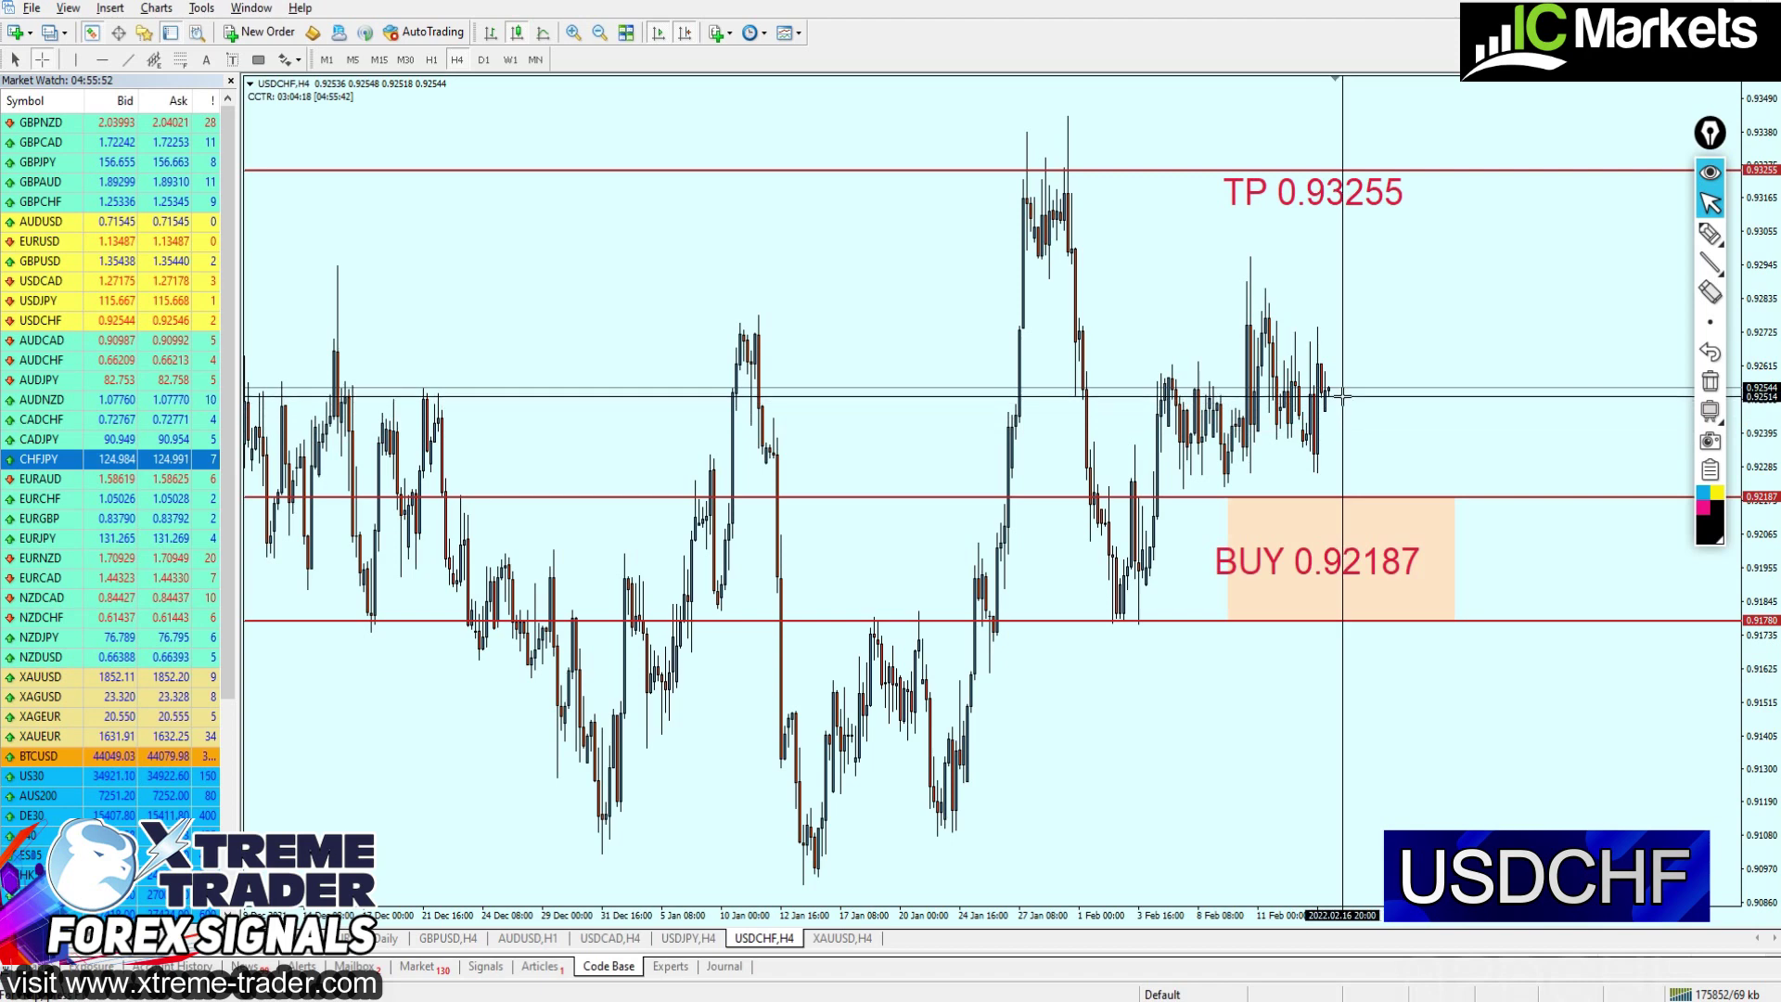
middle_click(1340, 387)
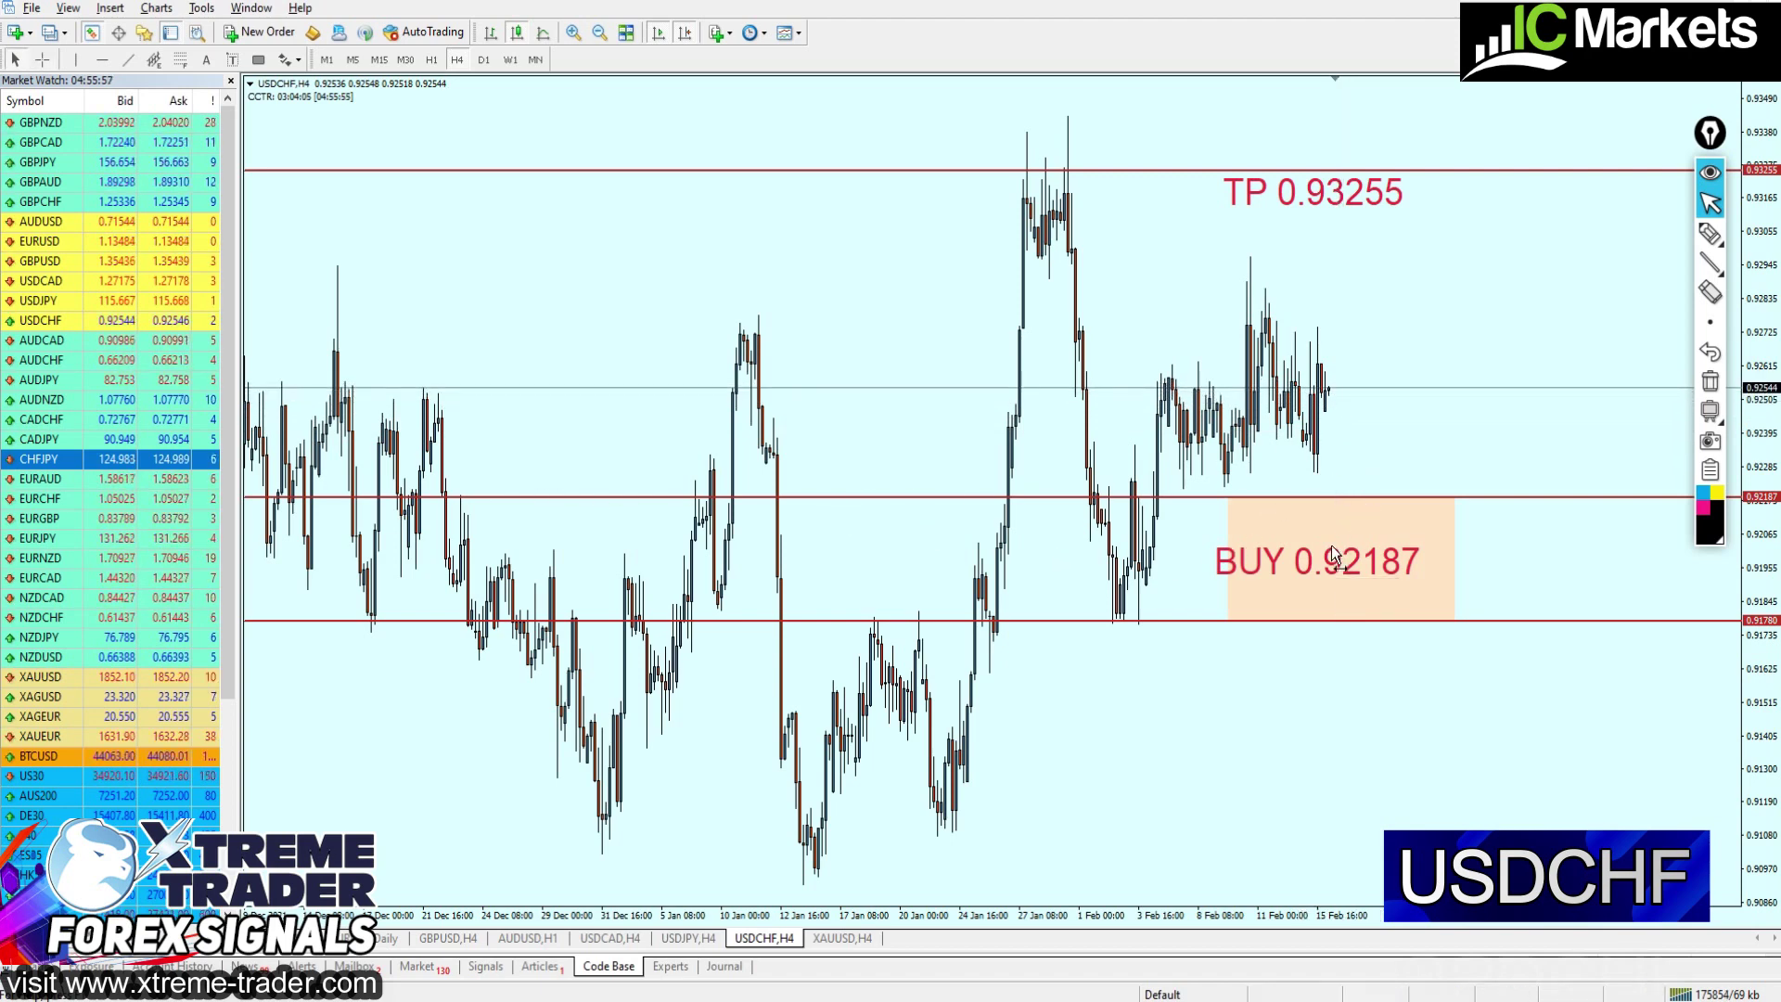
middle_click(1354, 464)
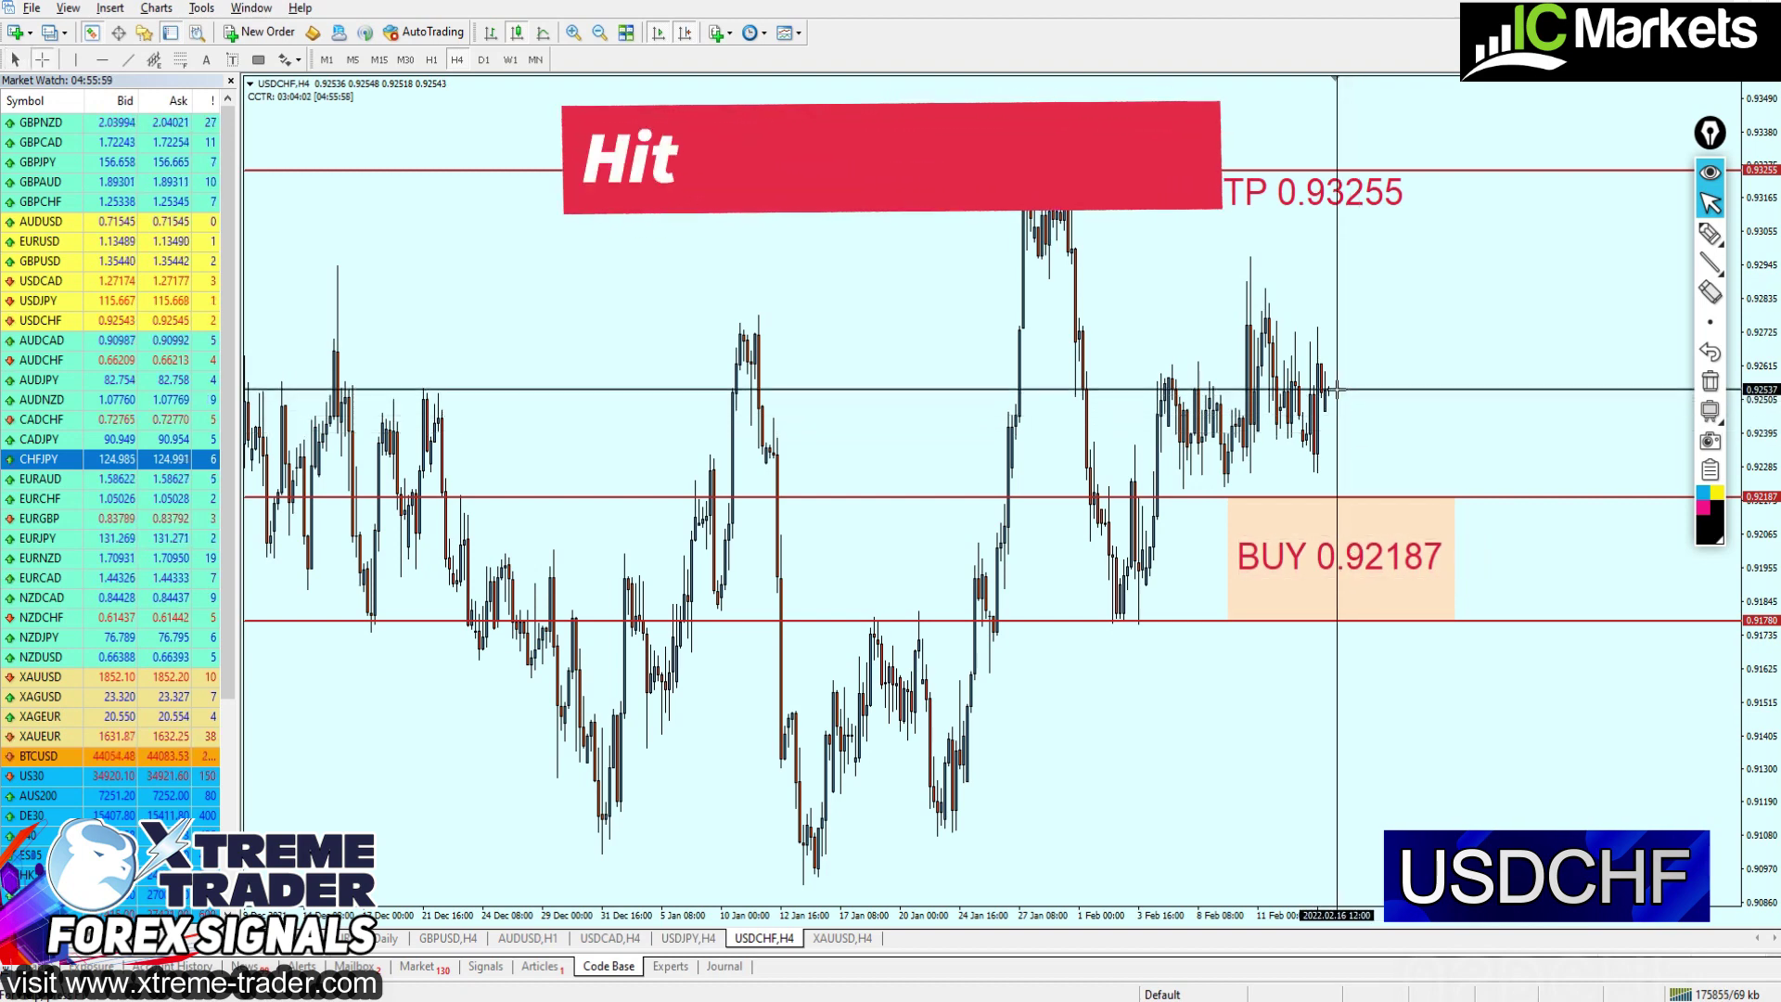
drag(1336, 390, 1367, 493)
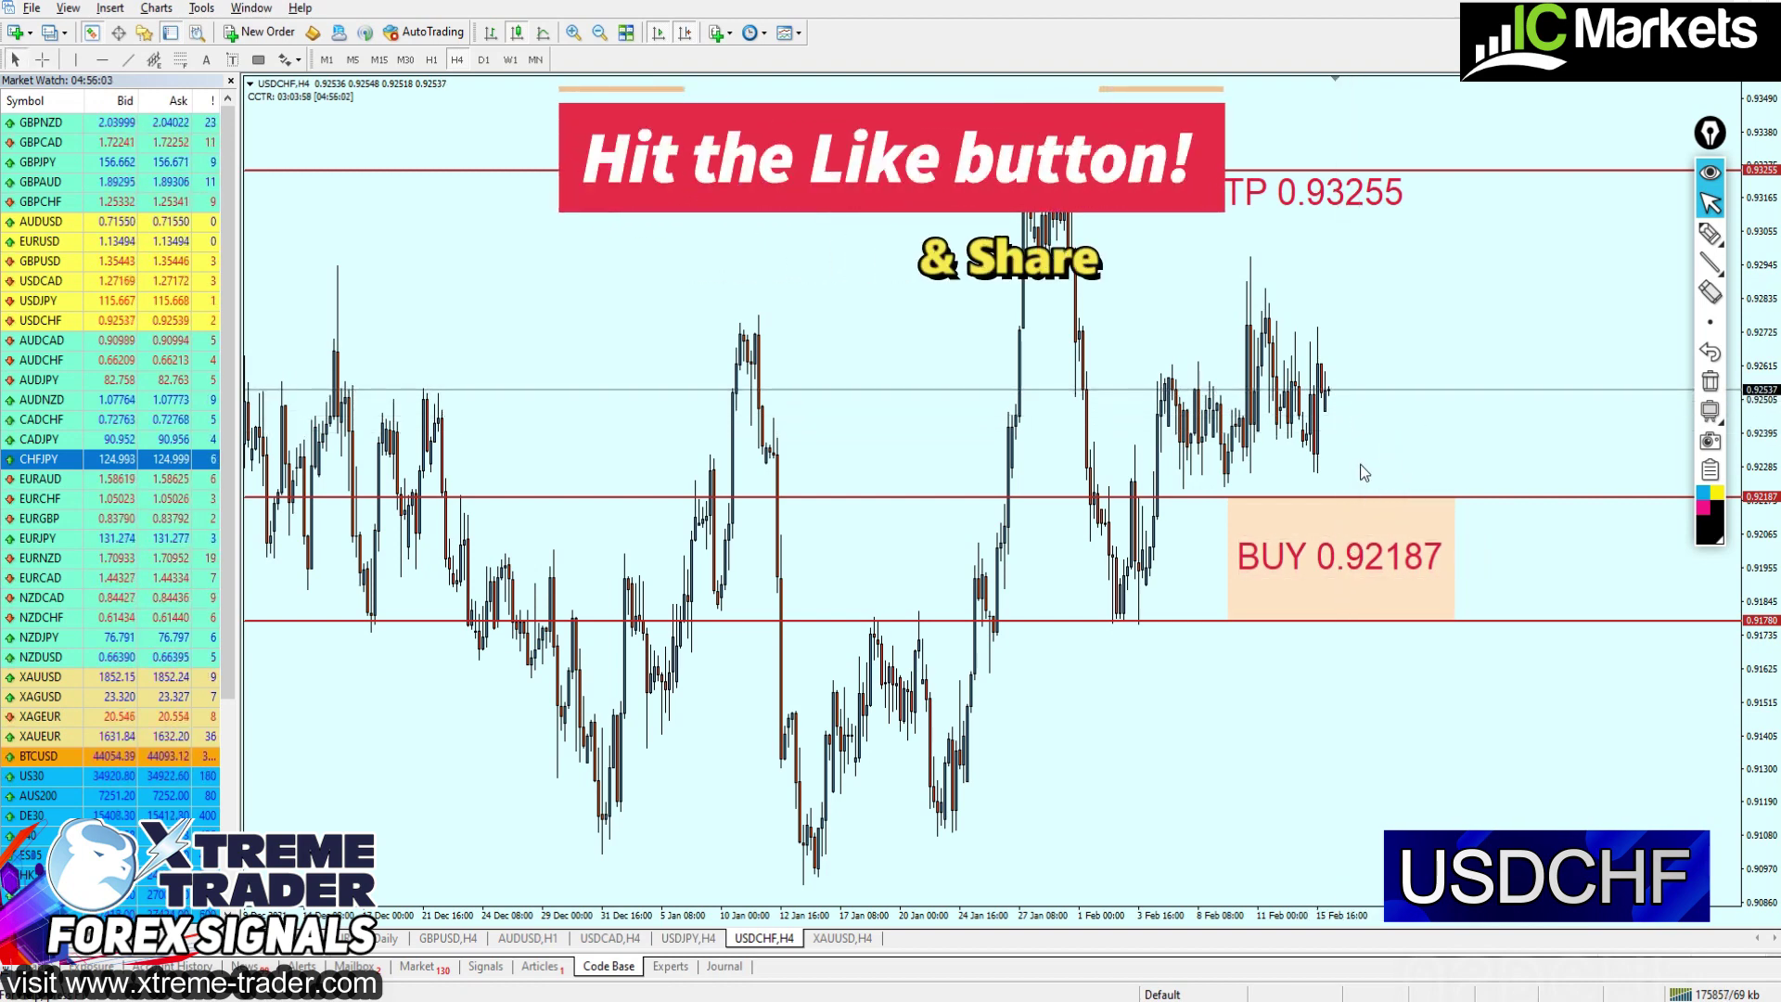
Switch the USDCHF chart to the daily timeframe to inspect the recent candles above the buy zone
click(483, 59)
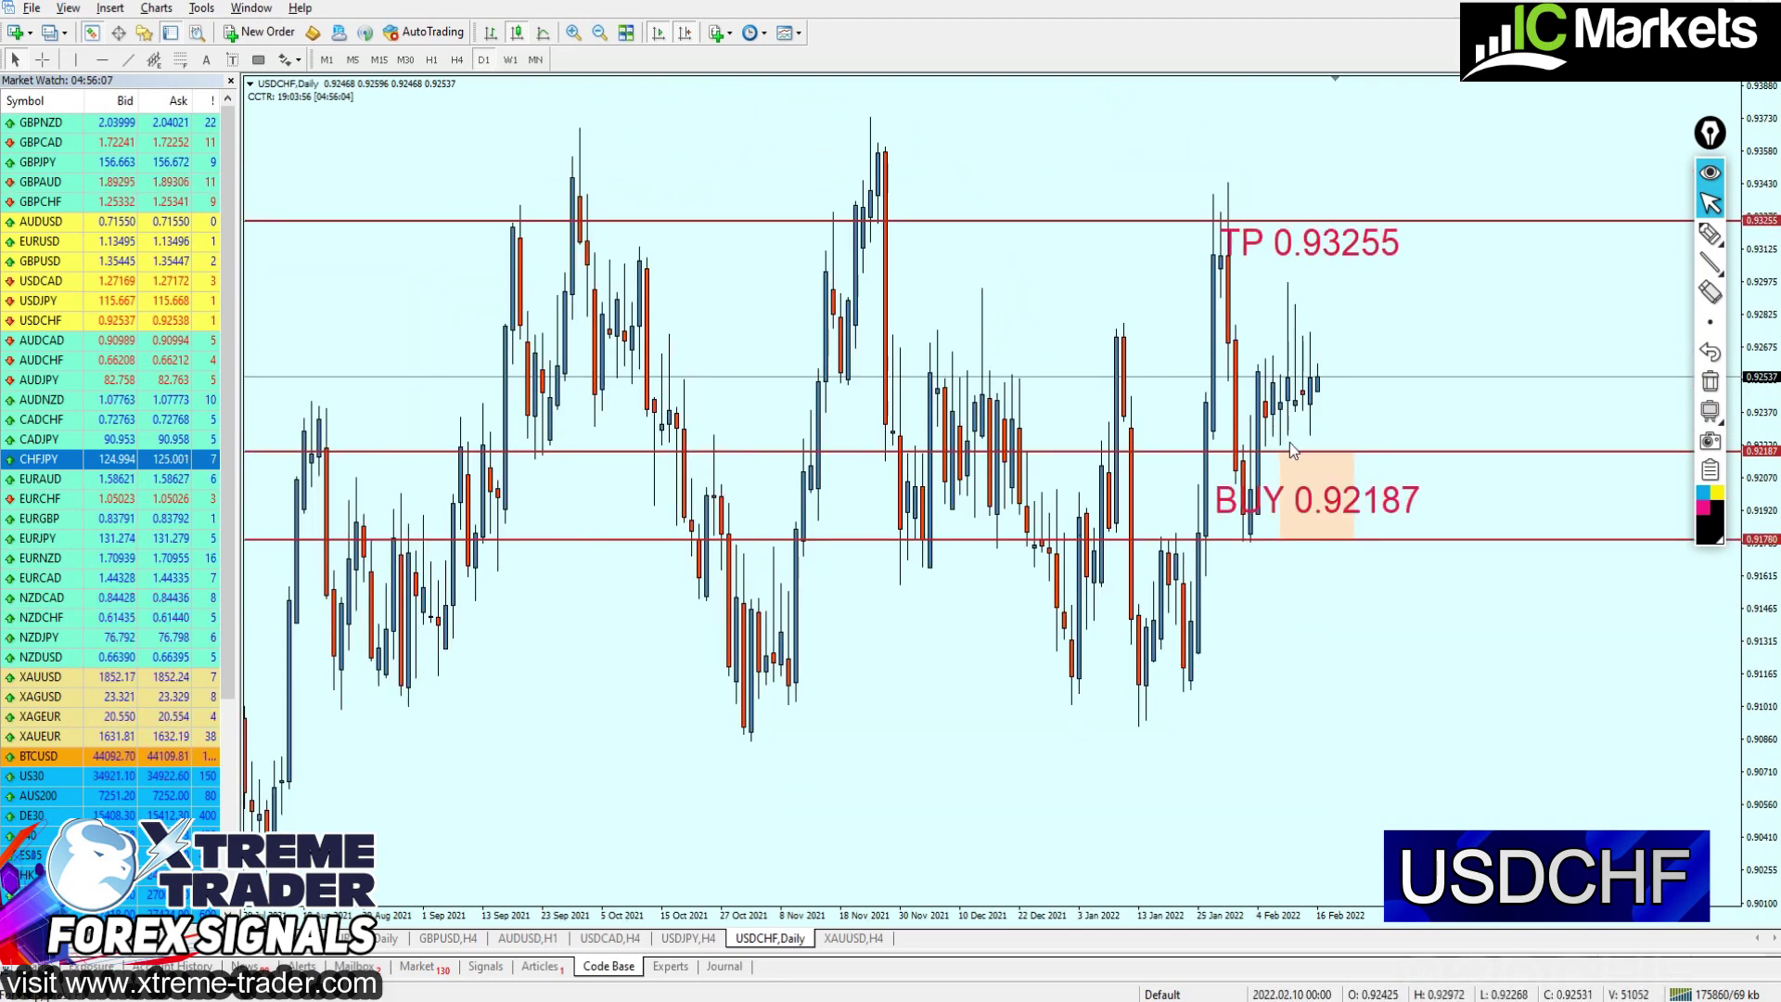
key(plus)
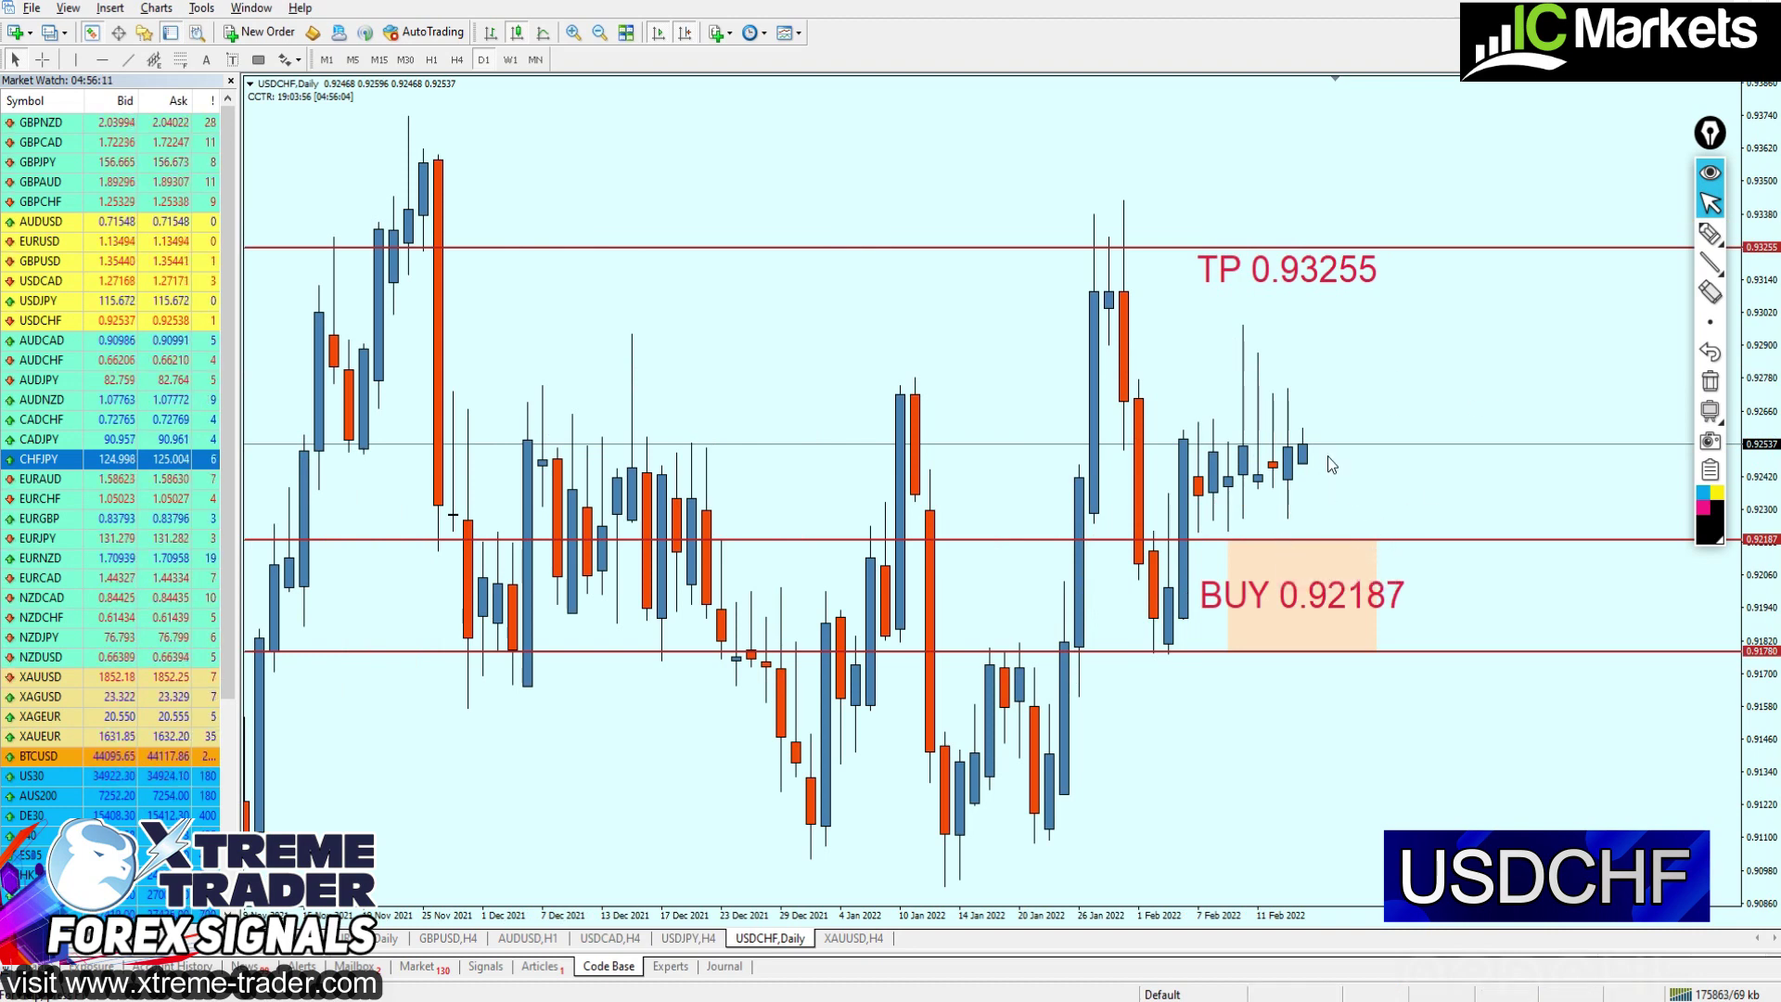
Raise the USDCHF entry line on the daily chart to 0.92267 along the recent lows and inspect the gap to the buy zone
key(minus)
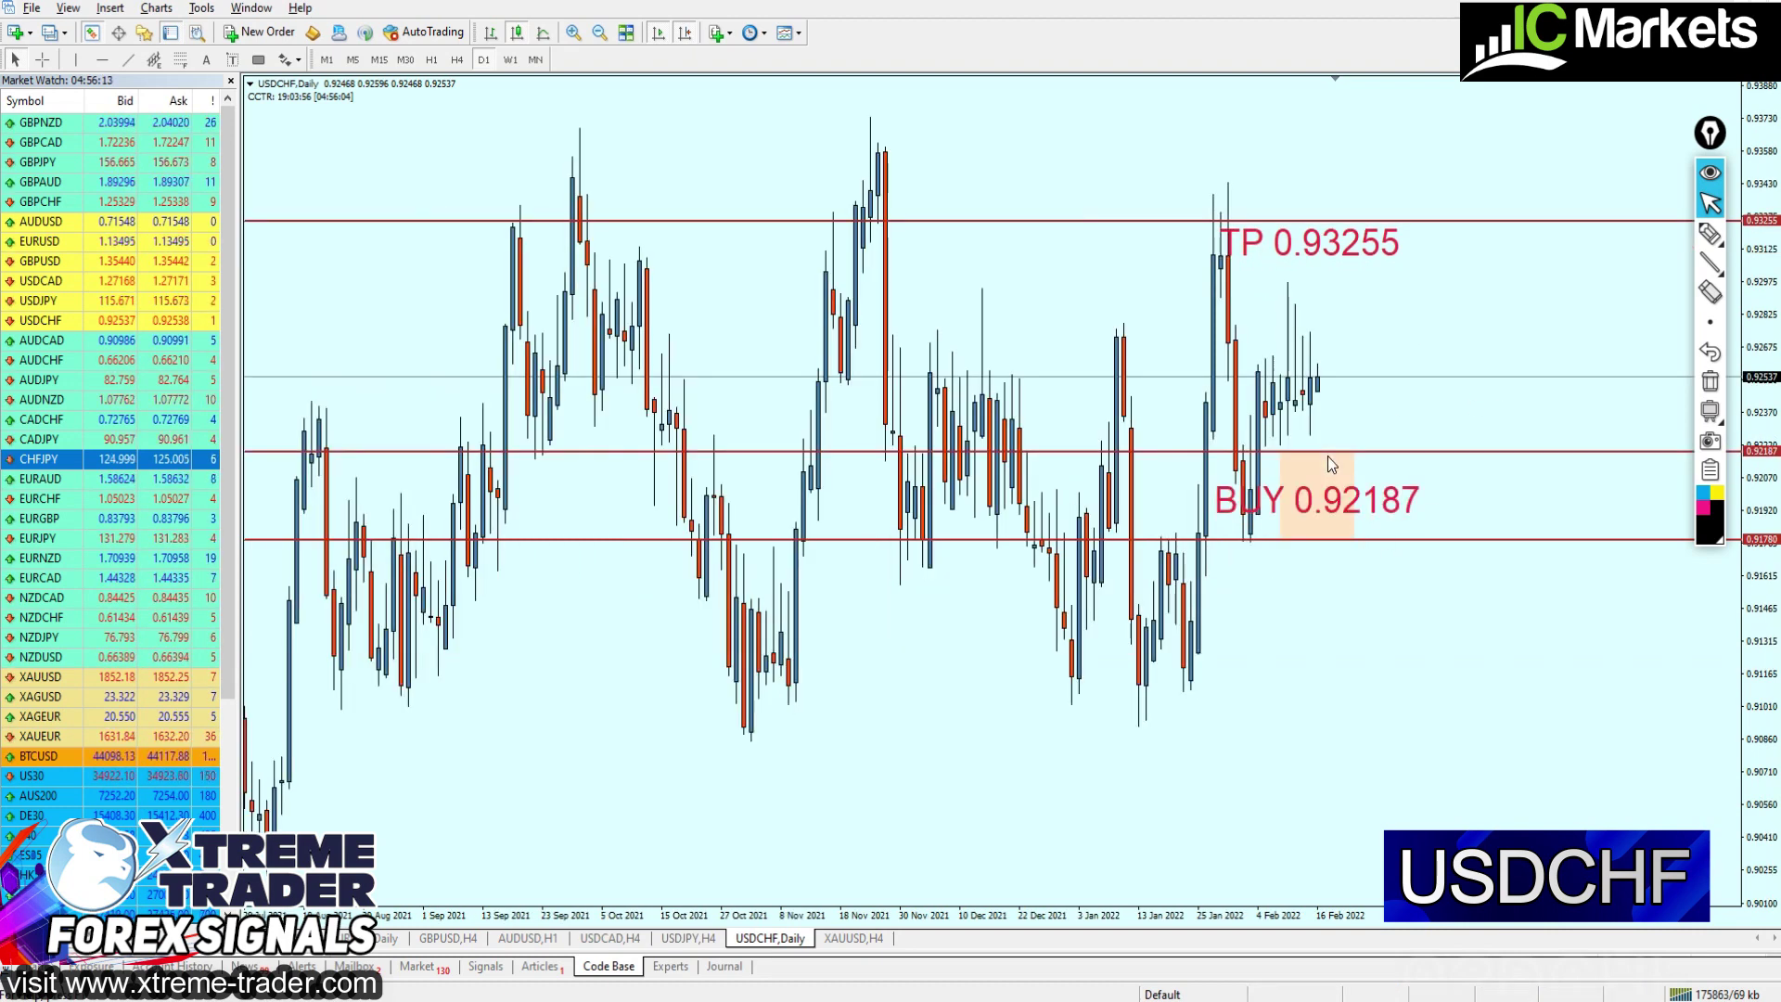
key(minus)
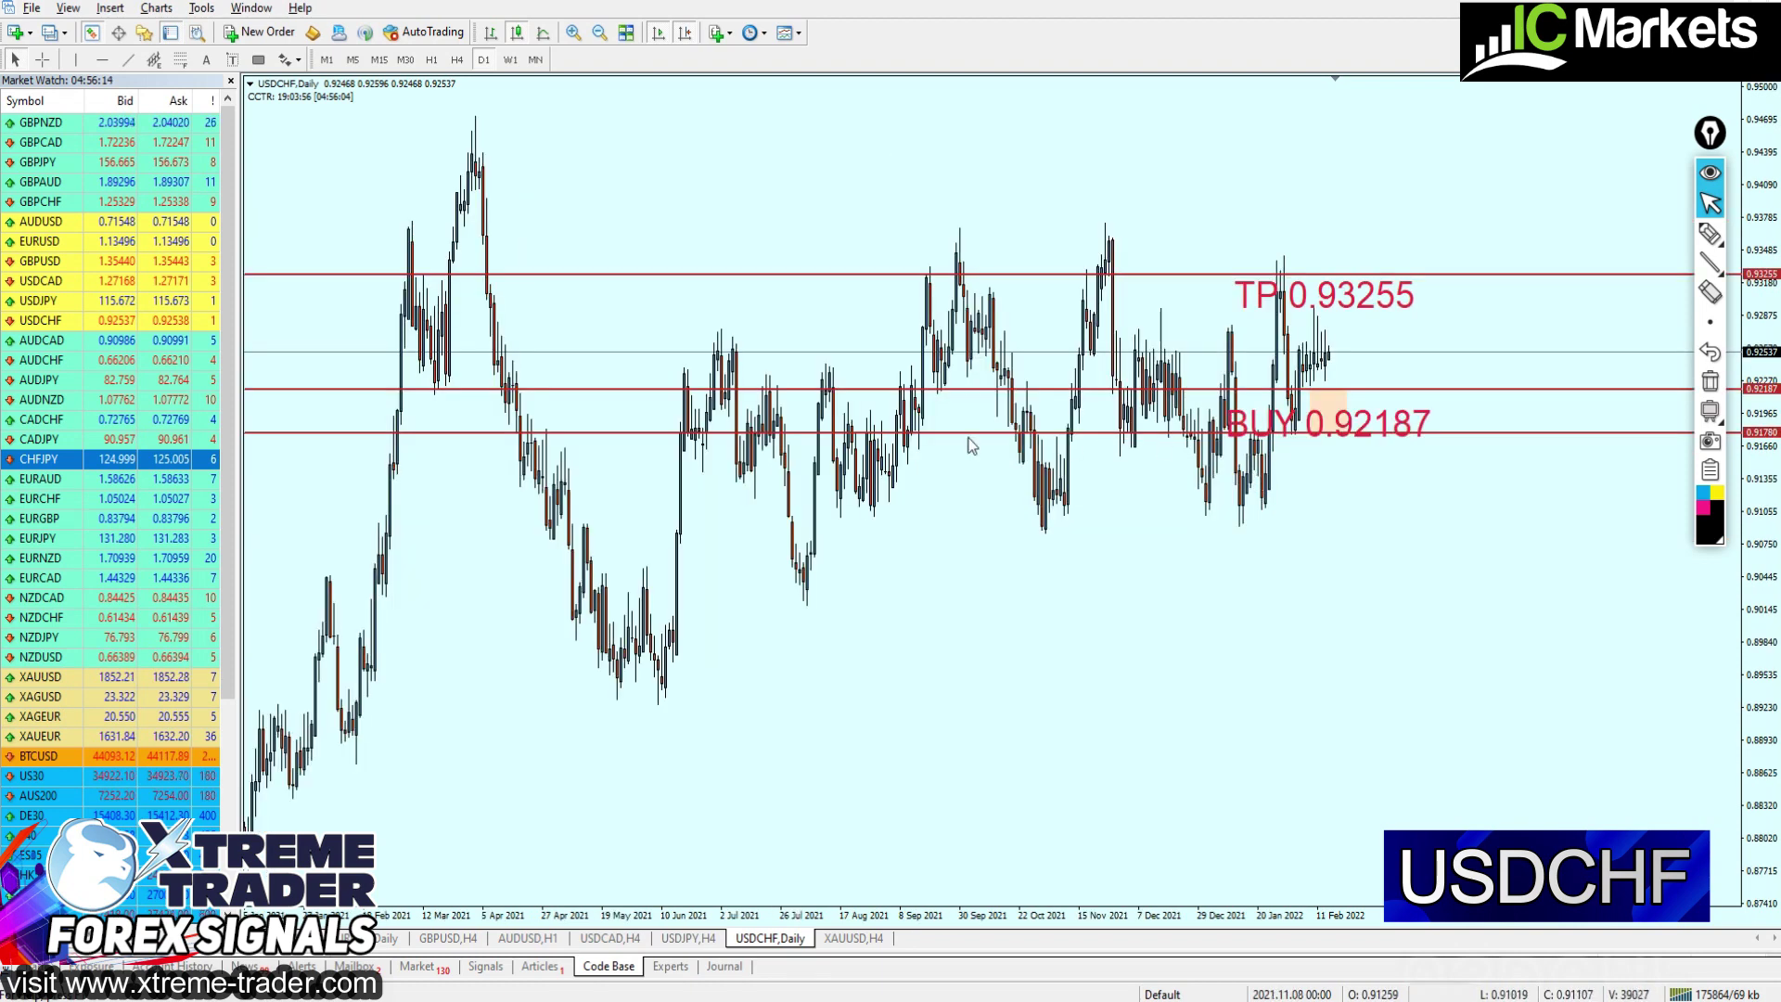
key(plus)
key(plus)
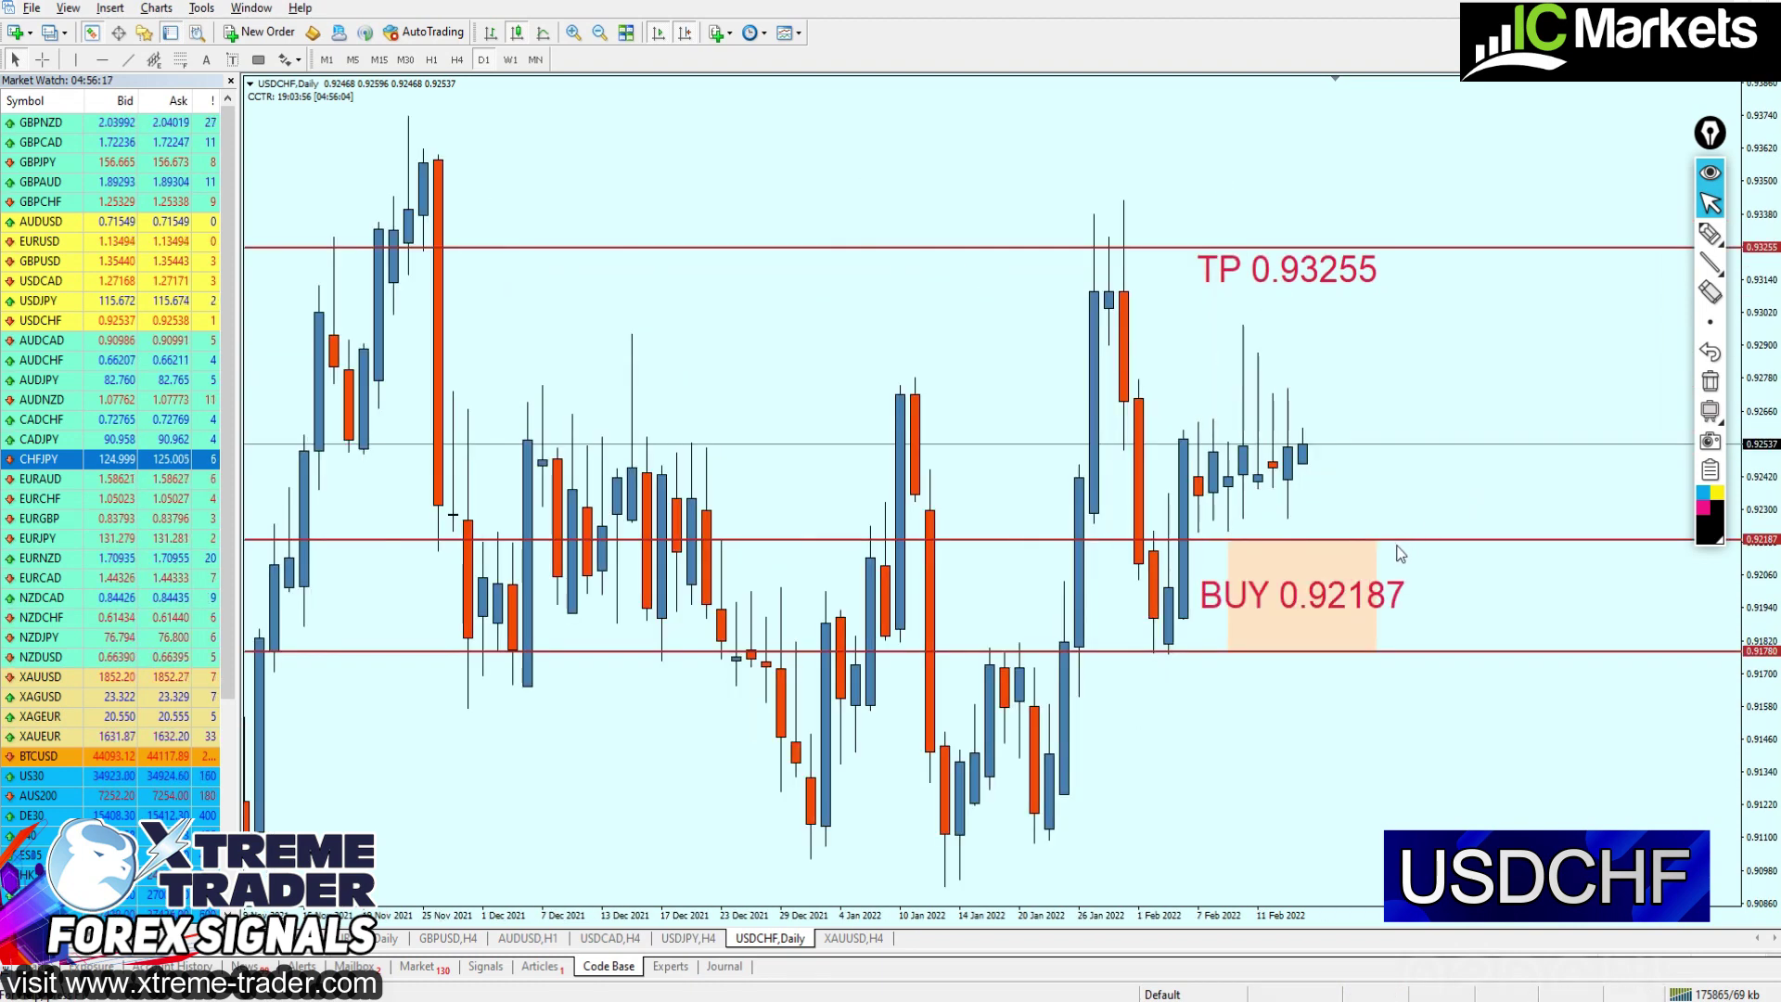
drag(1396, 545, 1384, 520)
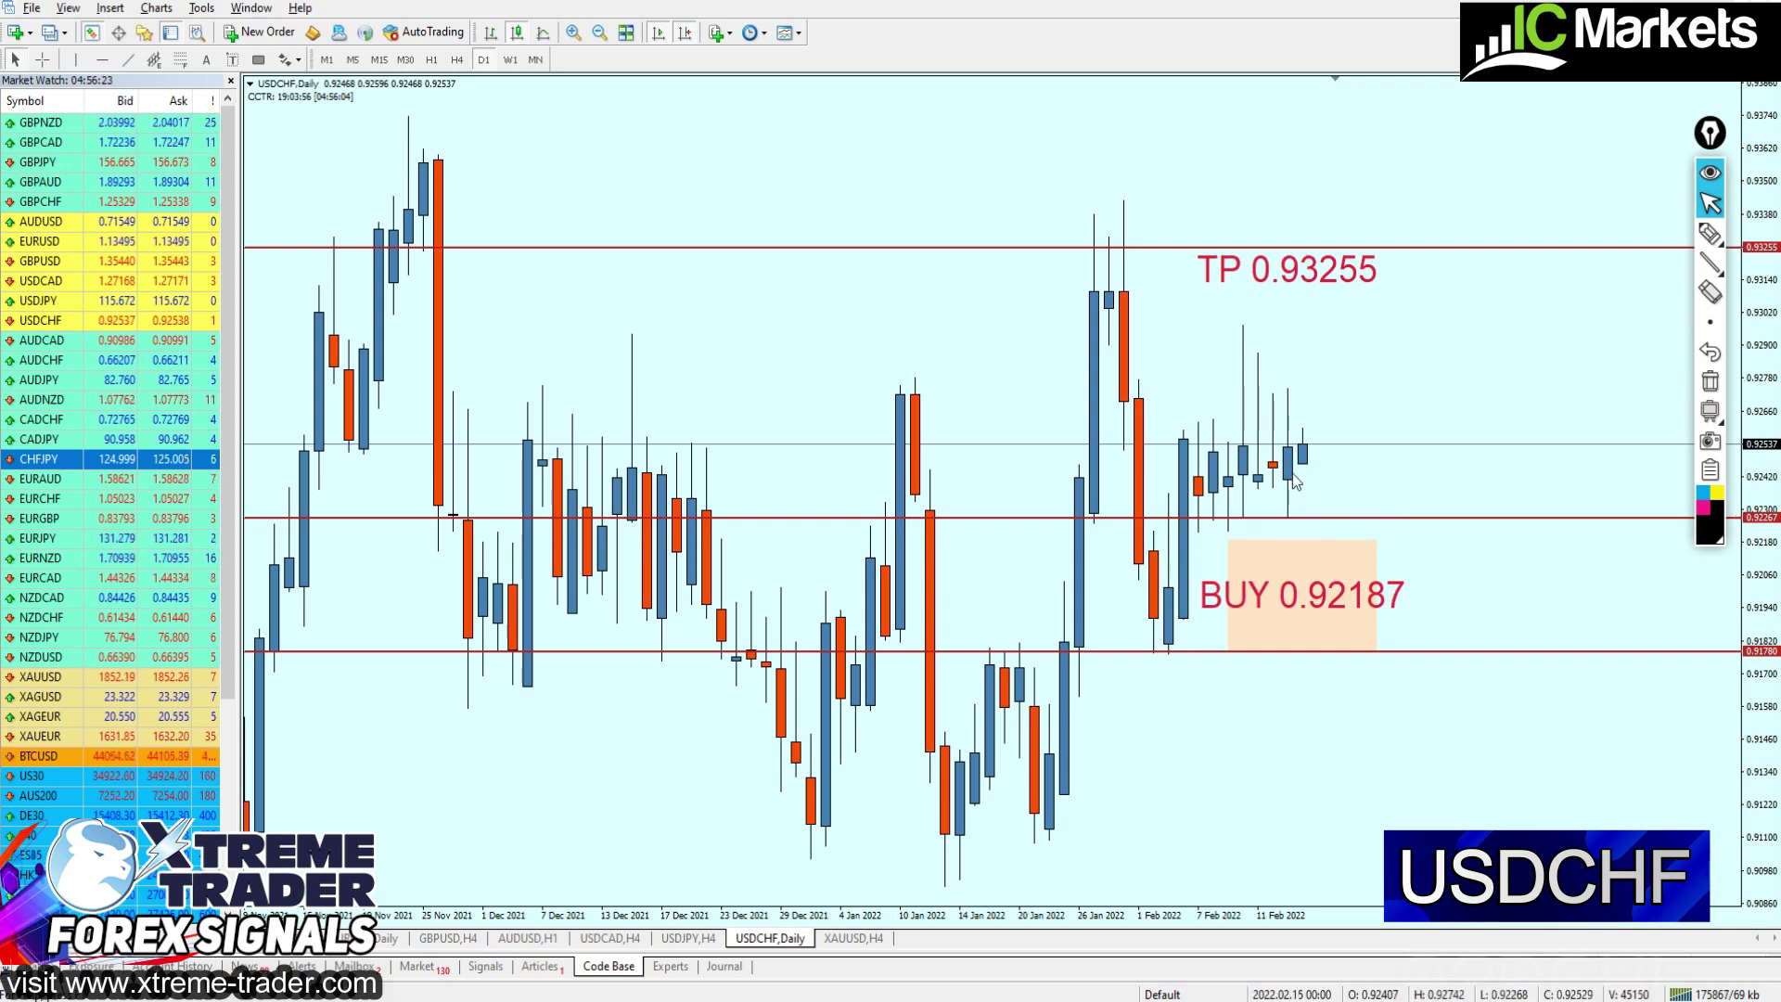
middle_click(1302, 540)
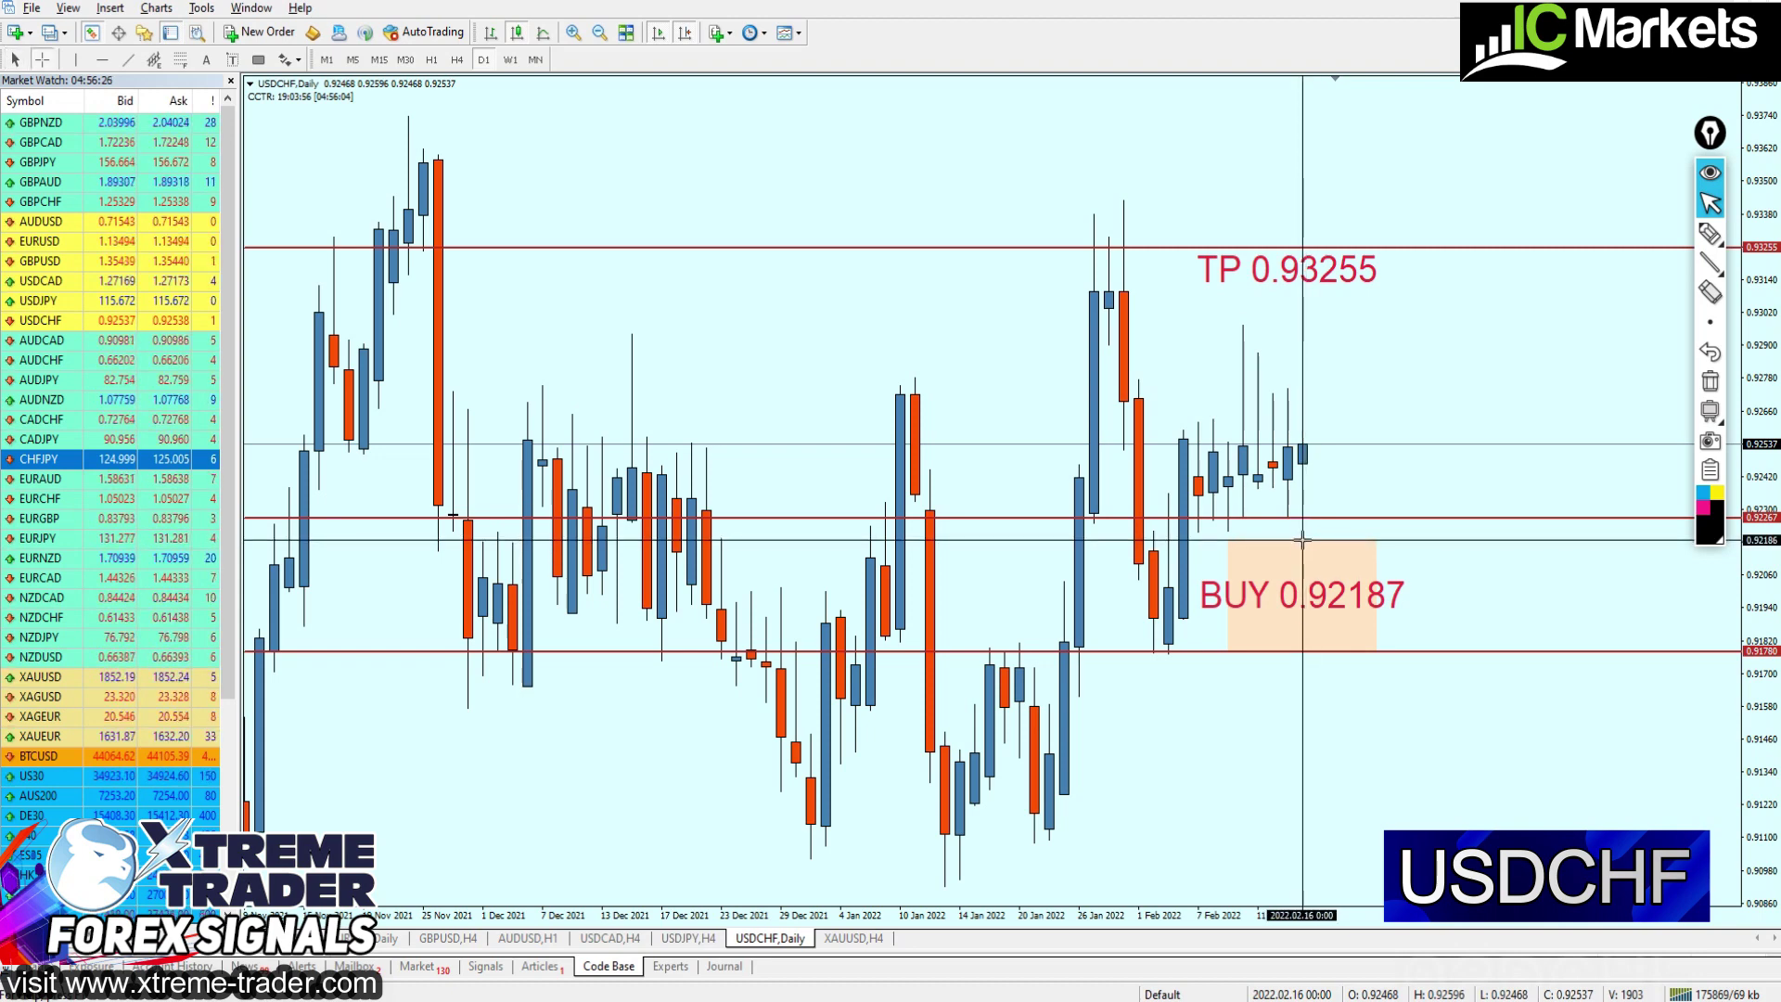
middle_click(1308, 560)
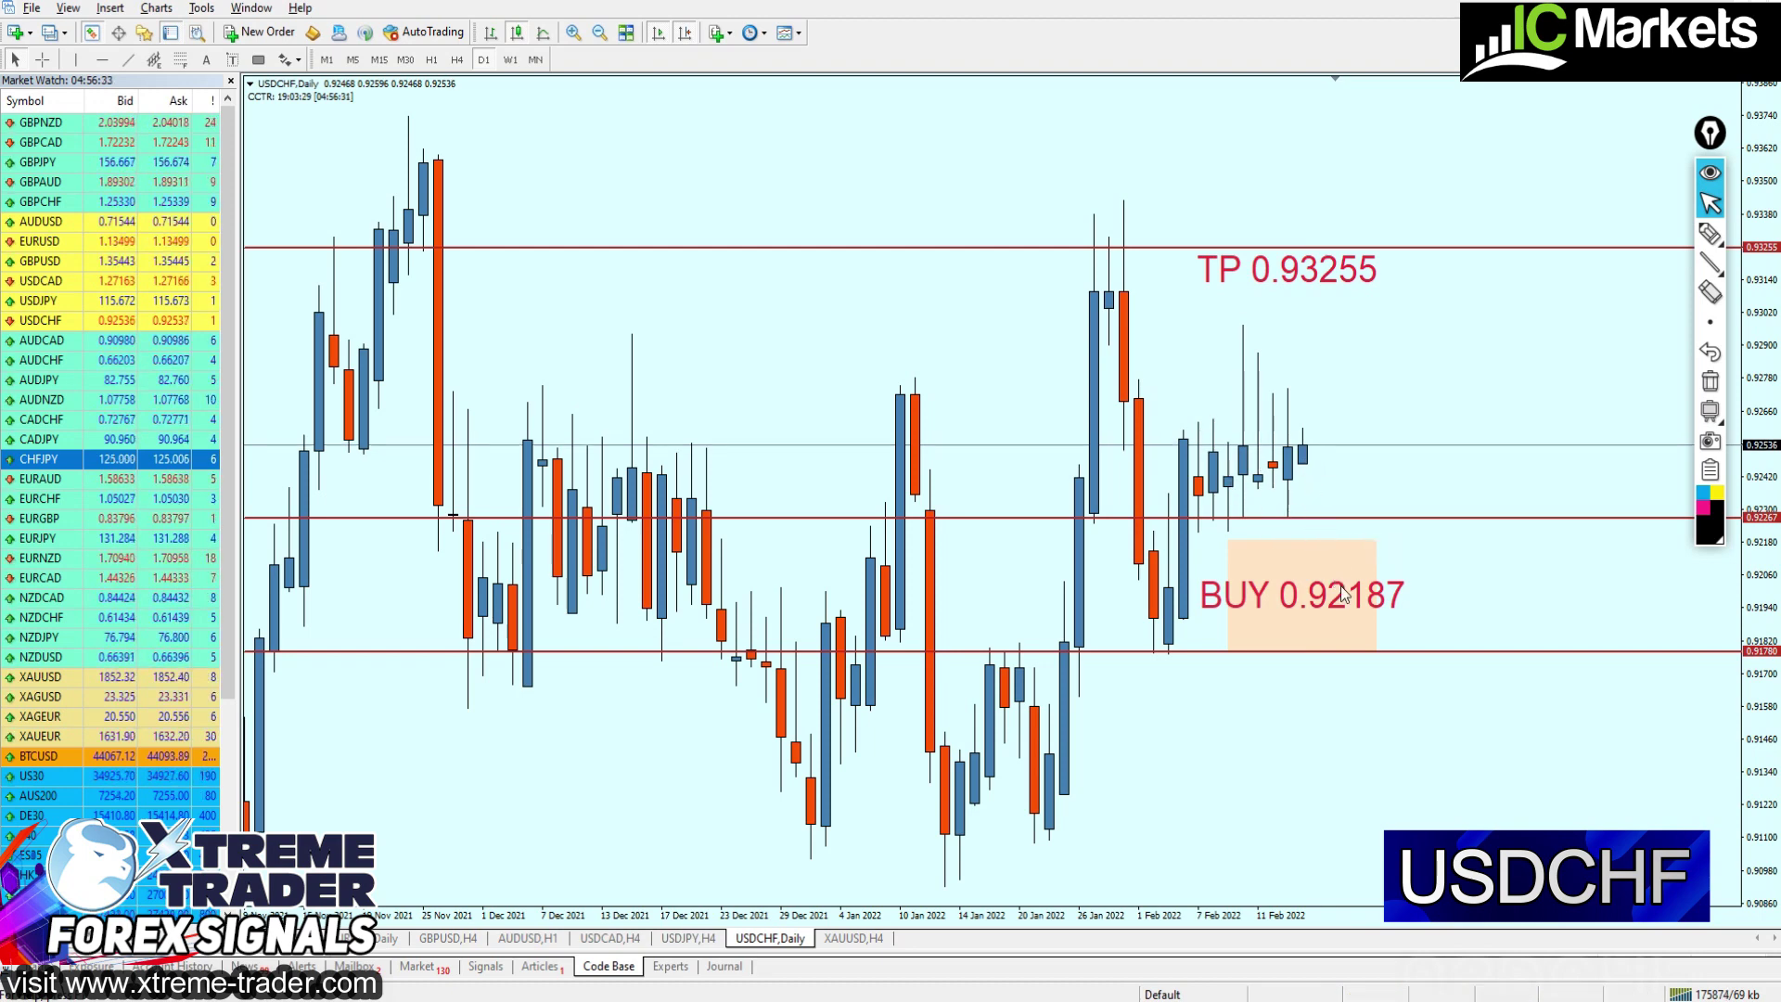
Look over the wider daily history of USDCHF and return the chart to the H4 timeframe
key(minus)
key(minus)
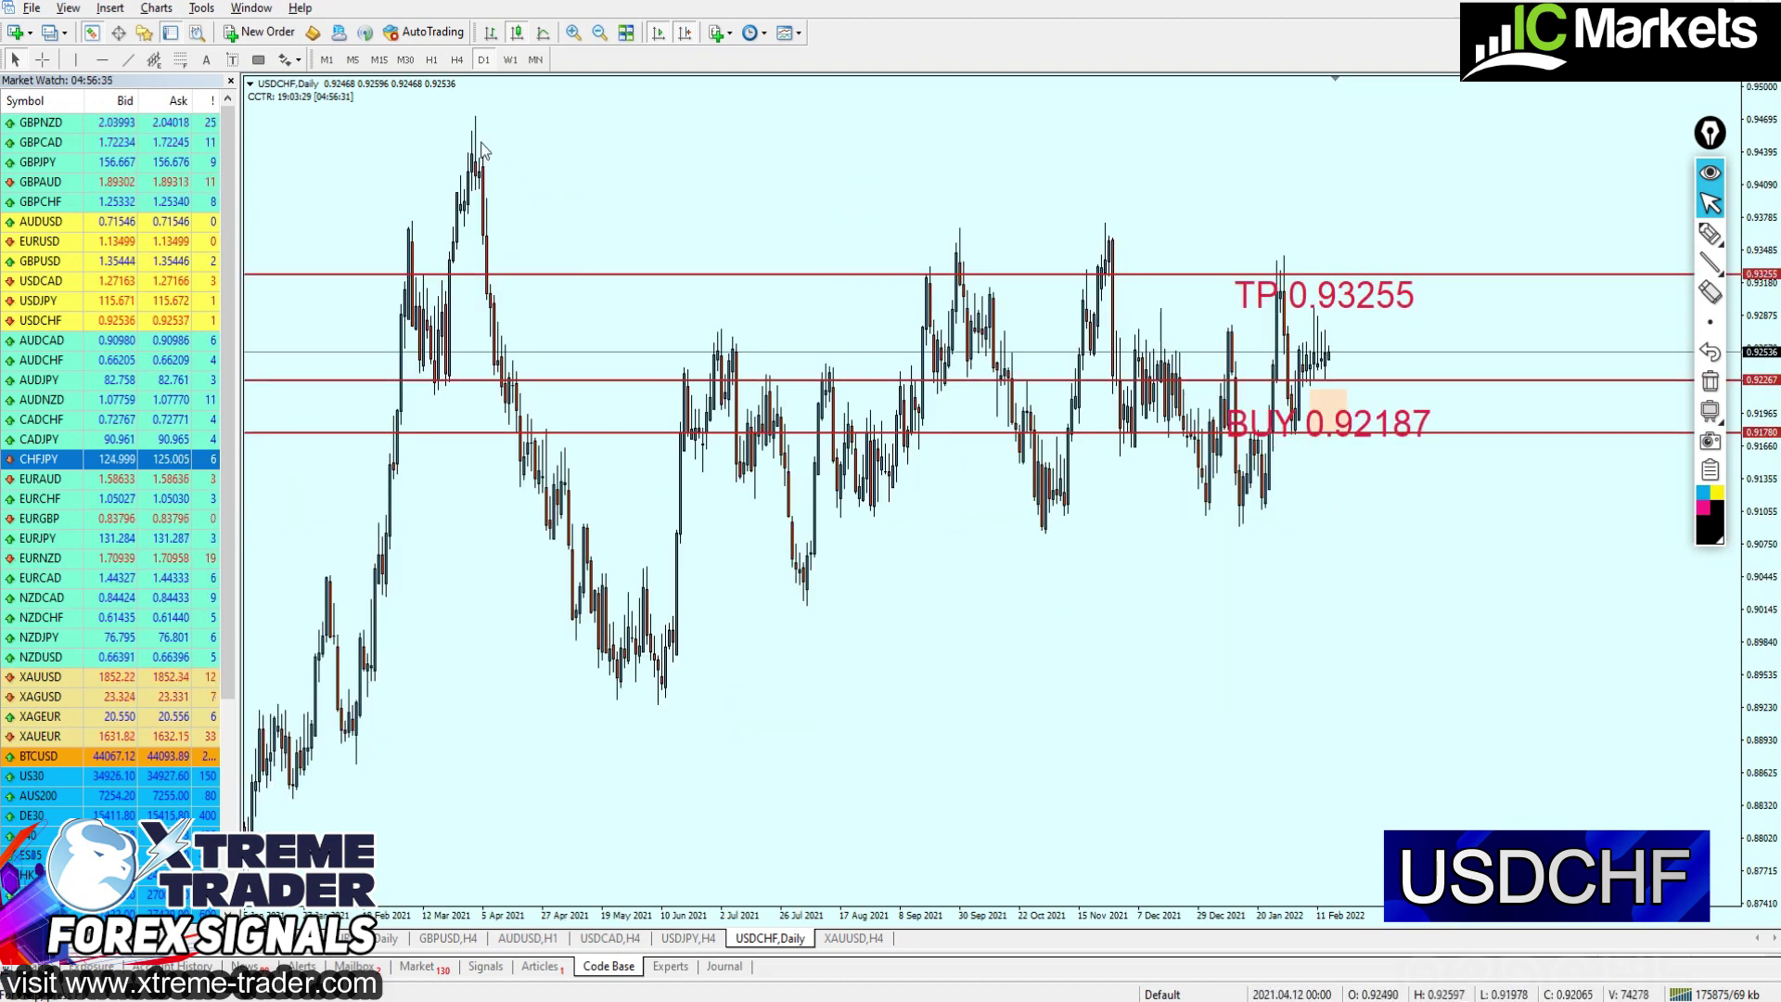
click(456, 60)
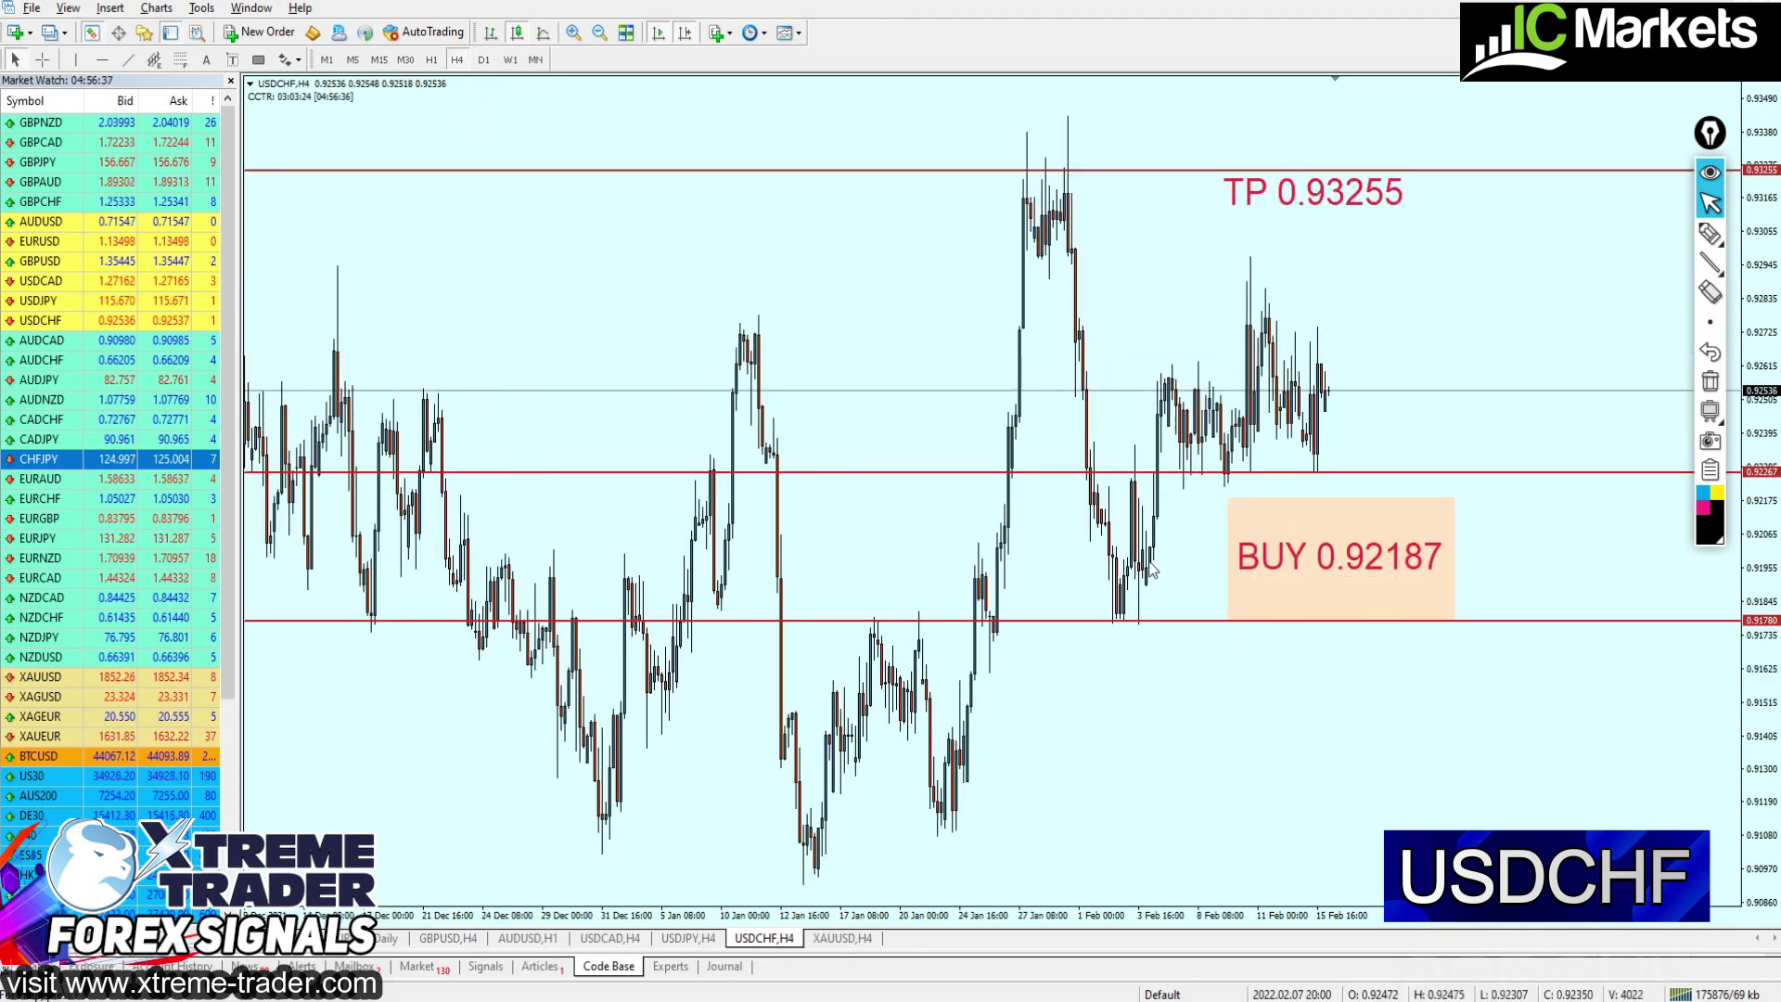
Try a steep rising trend line from the 24 January low through the early-February low on USDCHF H4, and undo it
click(128, 60)
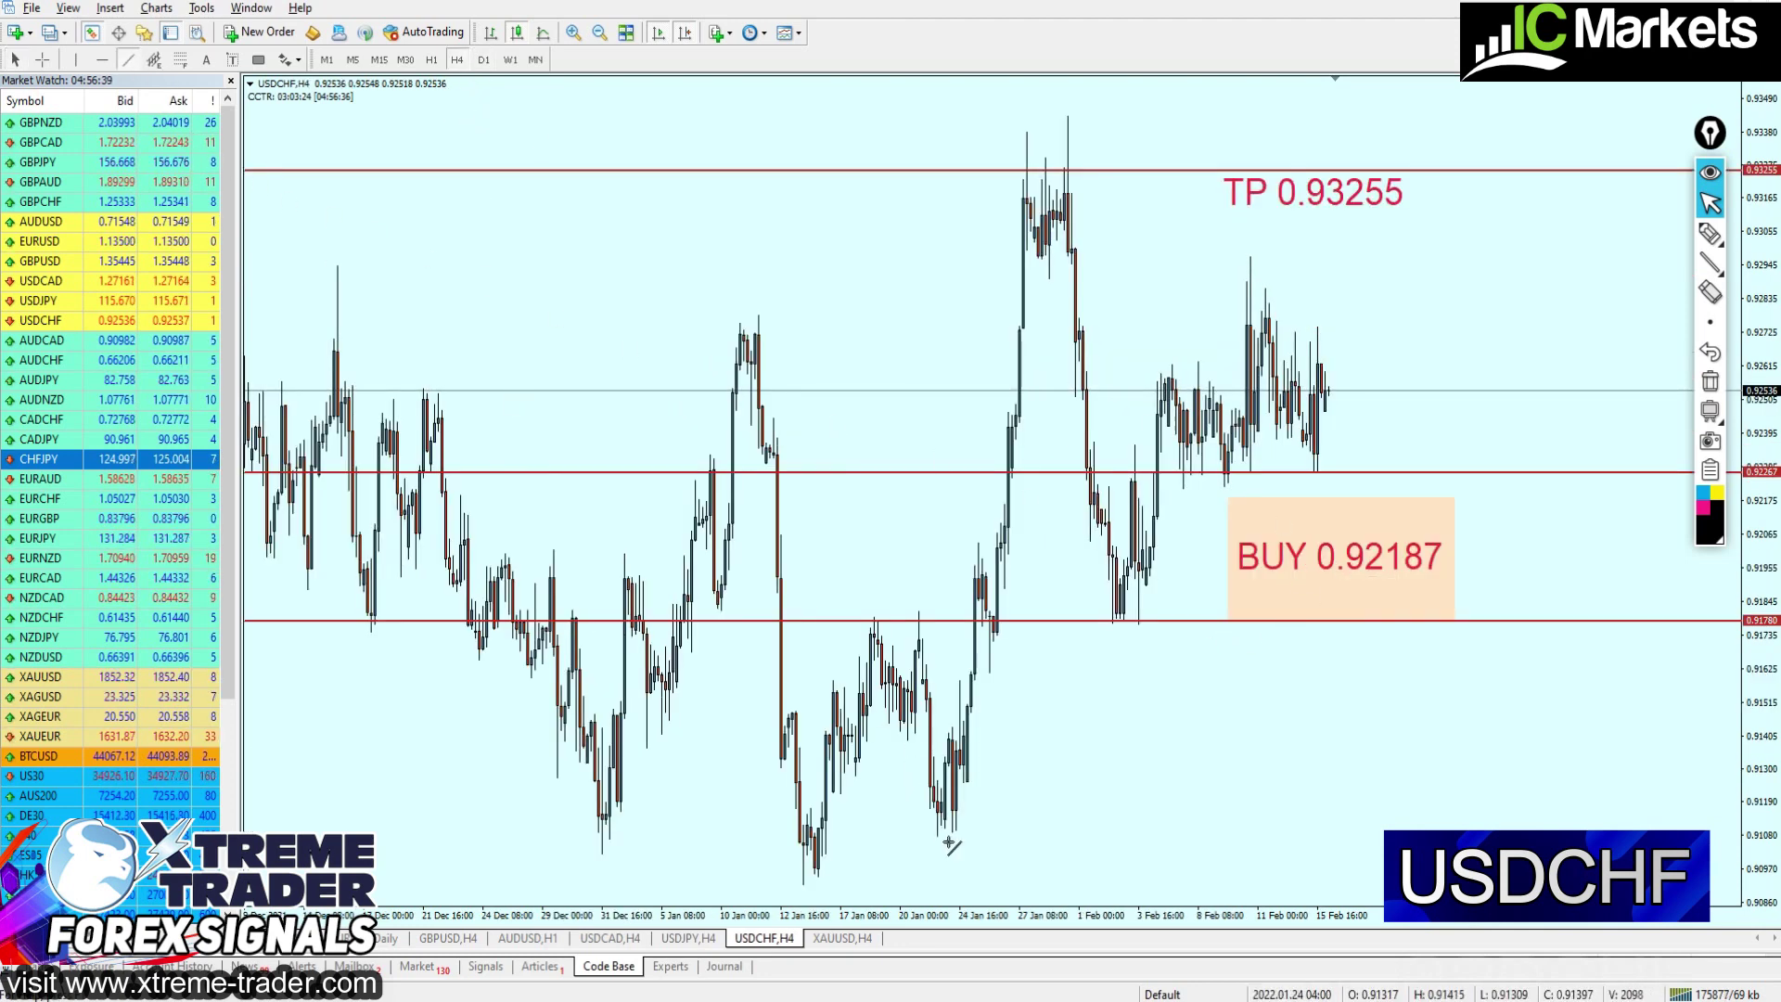
drag(940, 839, 1095, 680)
drag(1162, 621, 1413, 317)
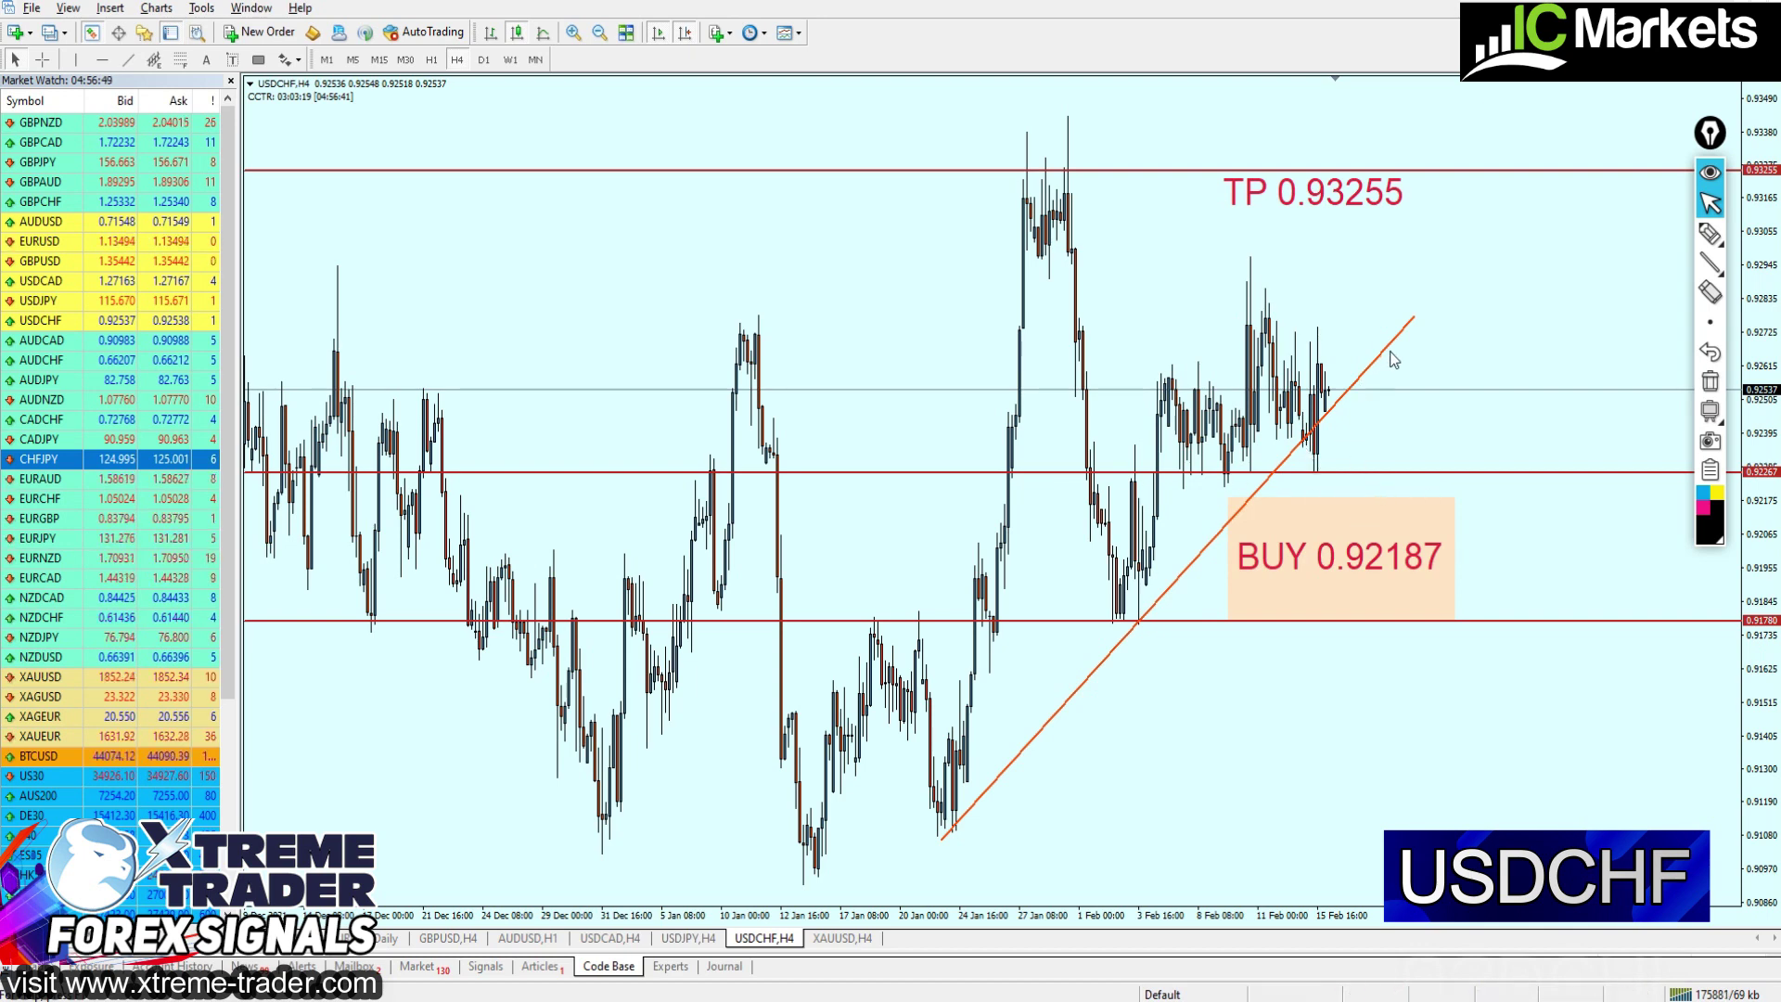
key(ctrl+z)
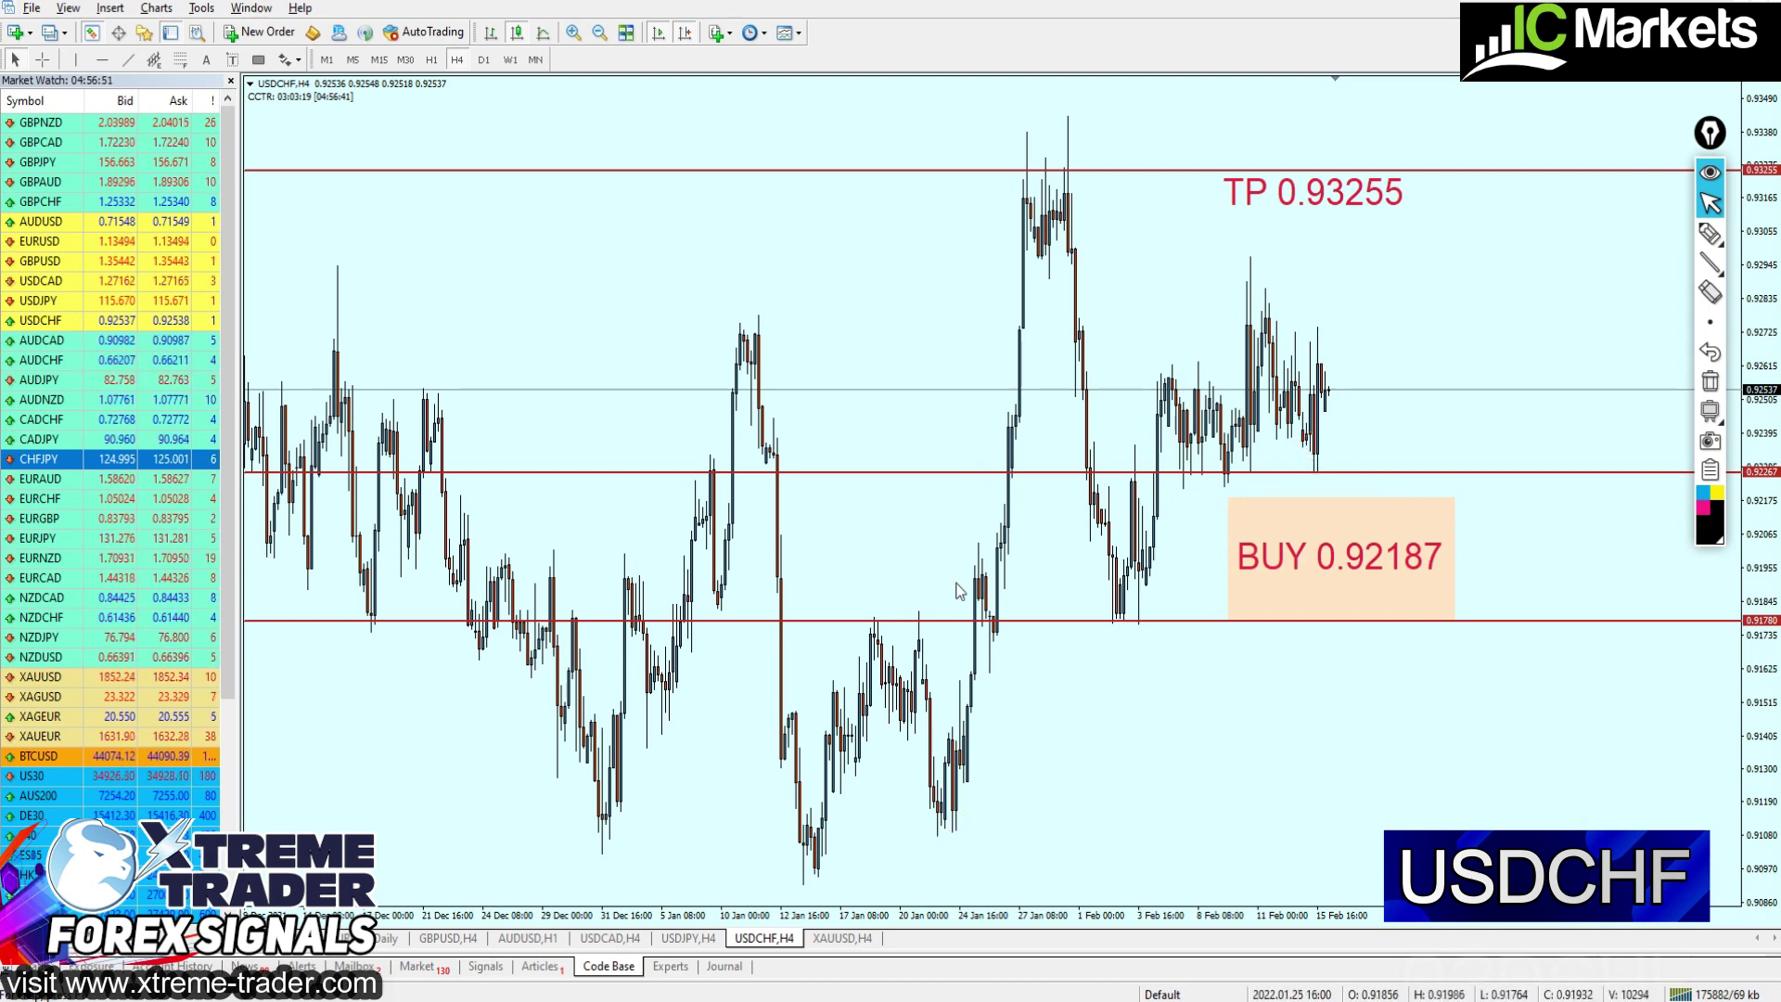
Draw a rising trend line from below the 26 January candles through the 15 February low and inspect the price above it
click(129, 60)
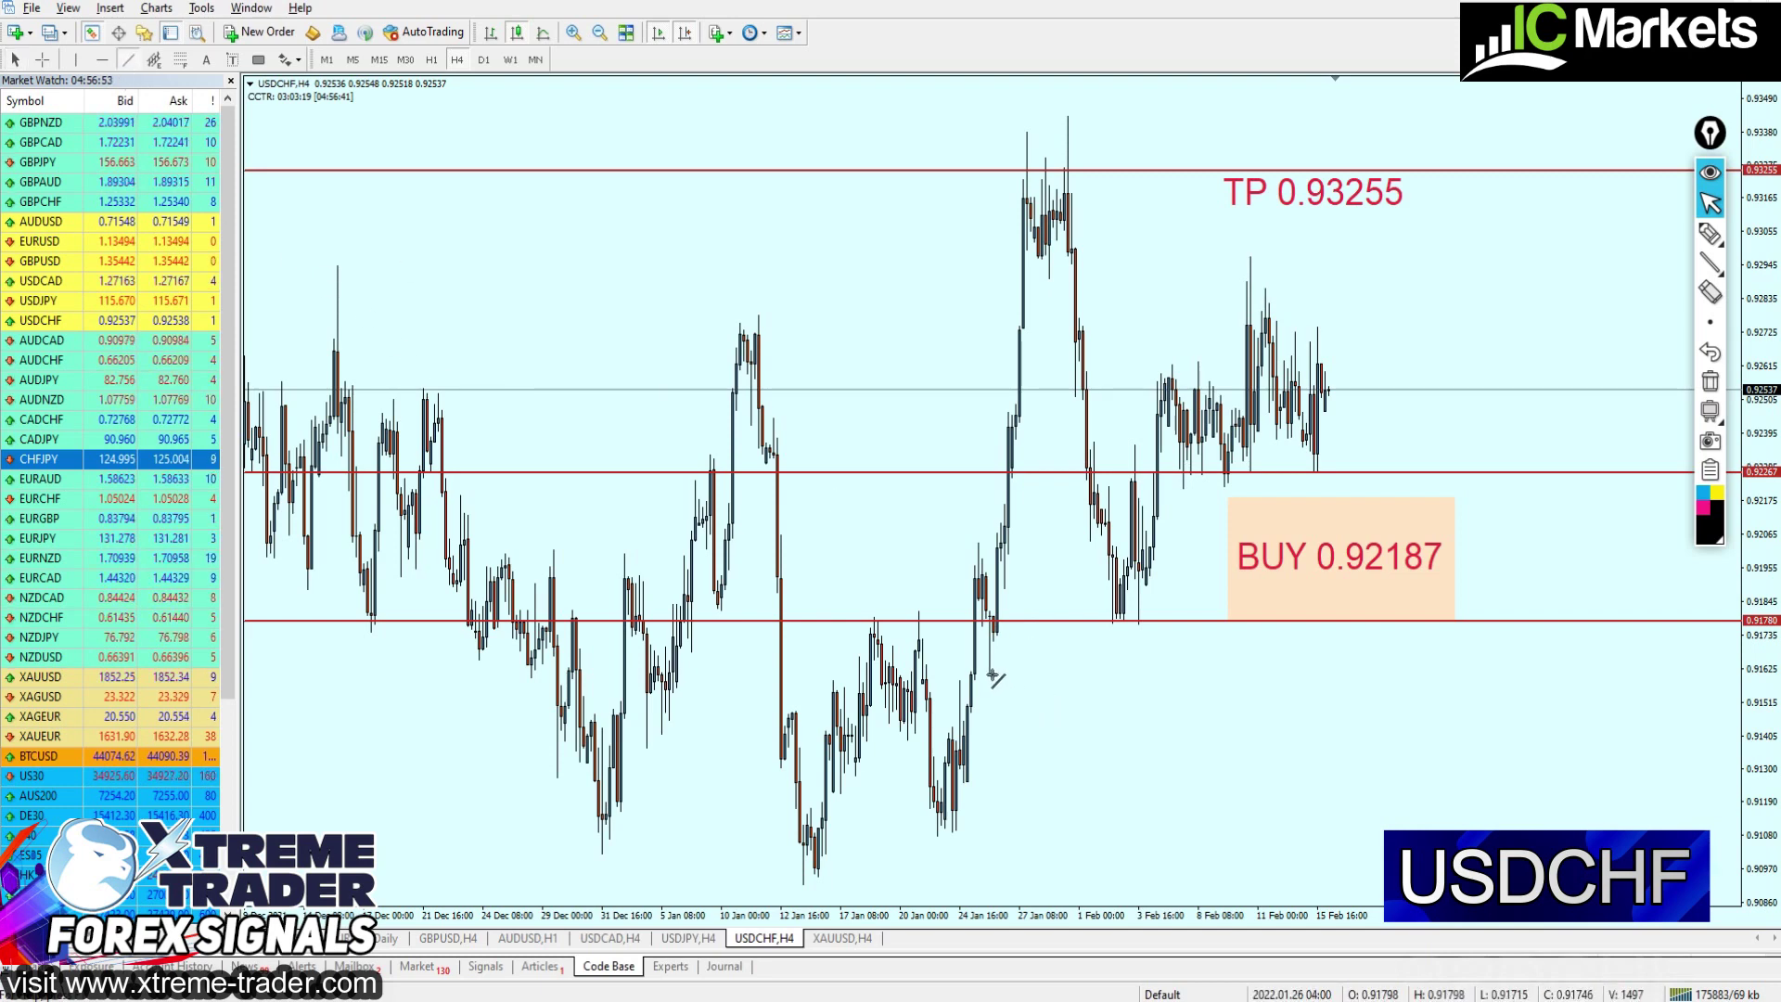
mouse_move(989, 670)
mouse_down()
mouse_move(1193, 616)
mouse_move(1537, 337)
mouse_up()
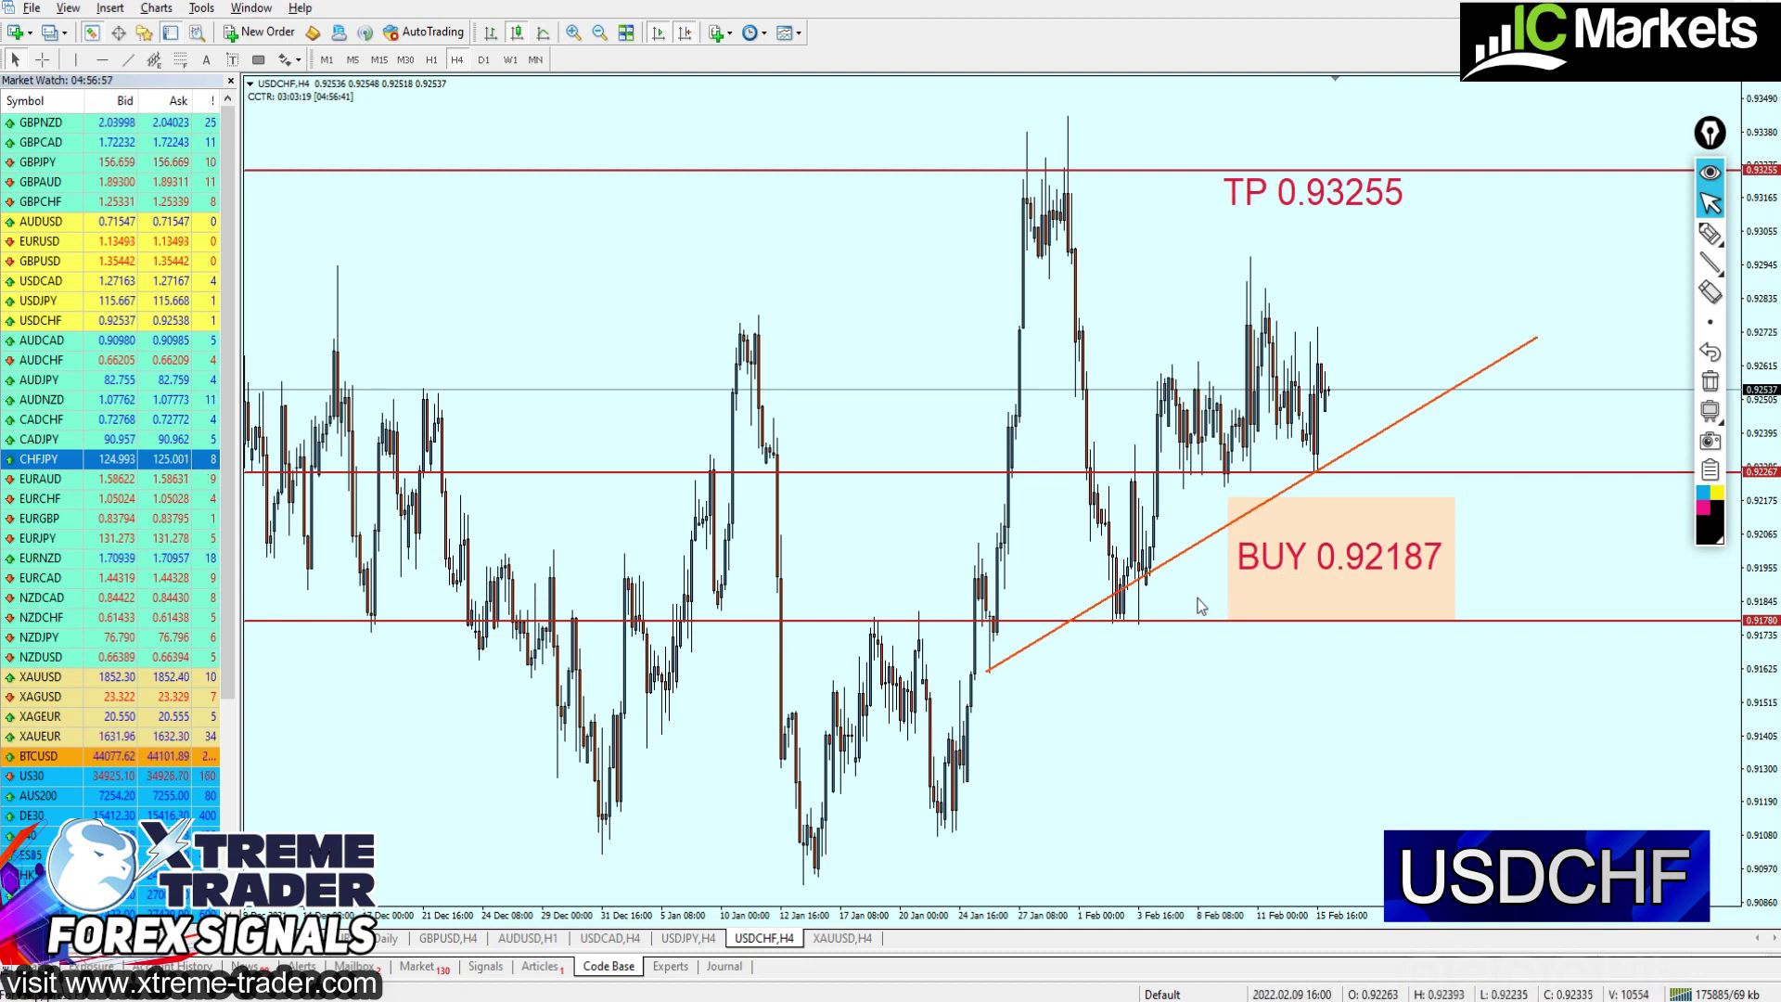
middle_click(1330, 394)
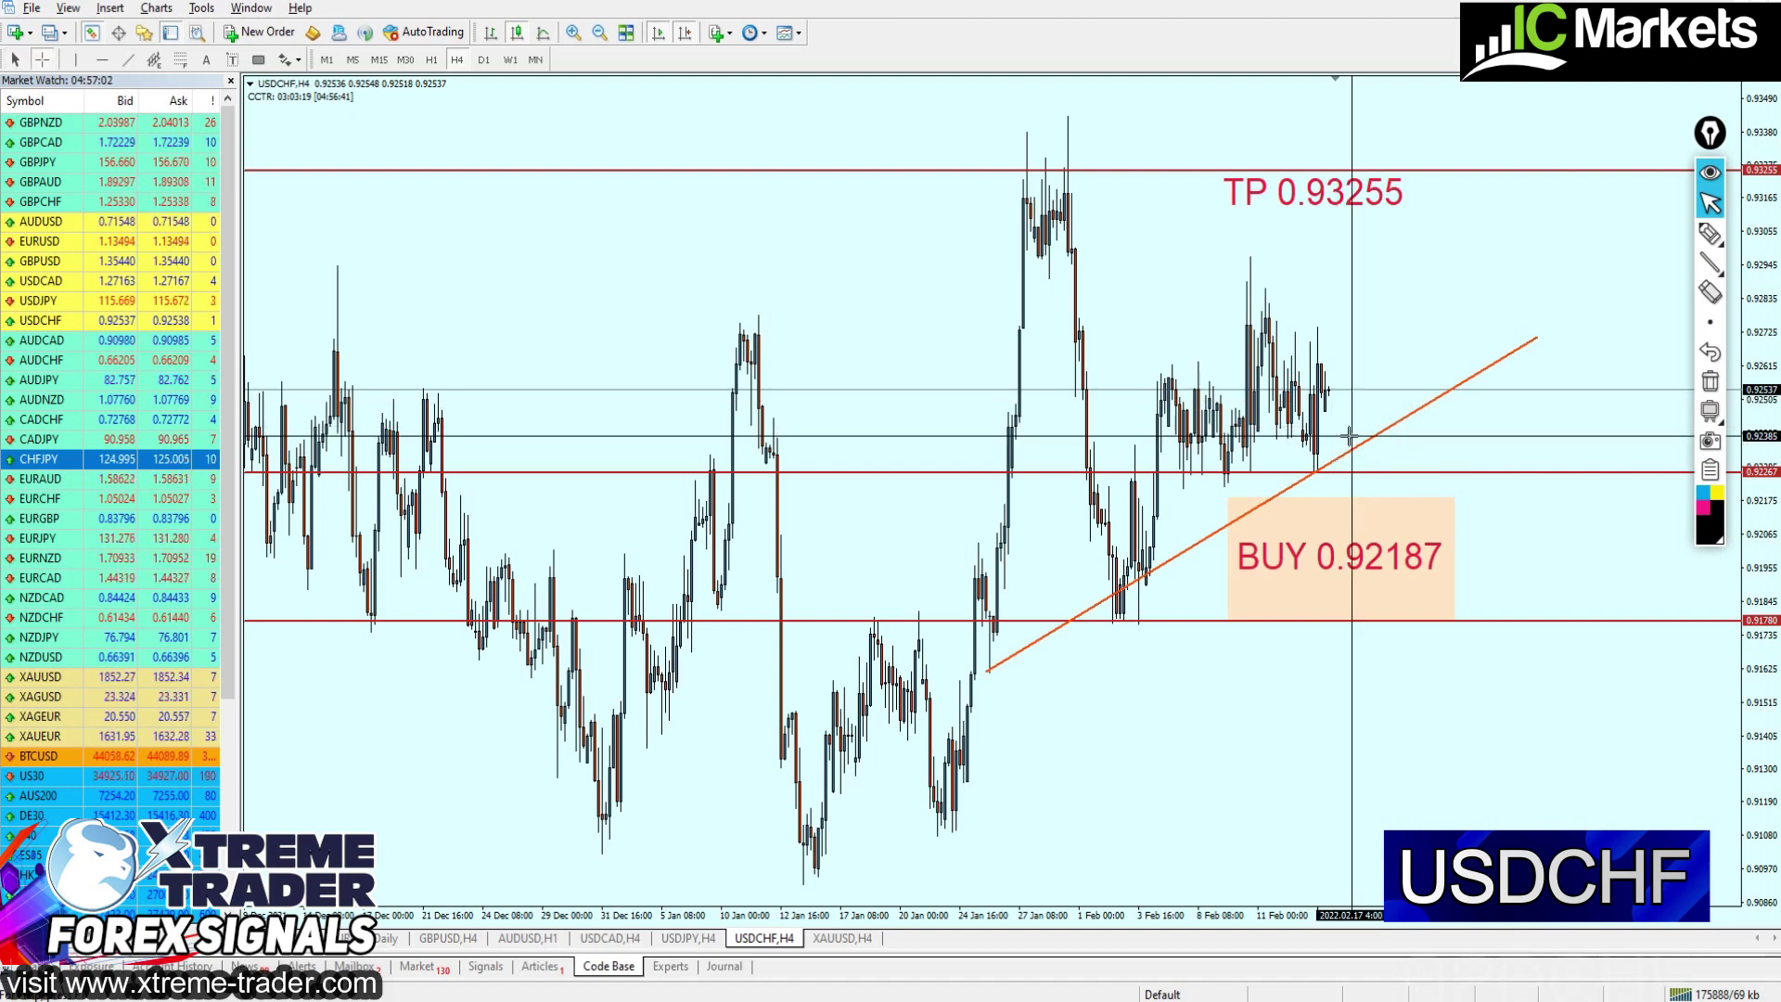
middle_click(1321, 504)
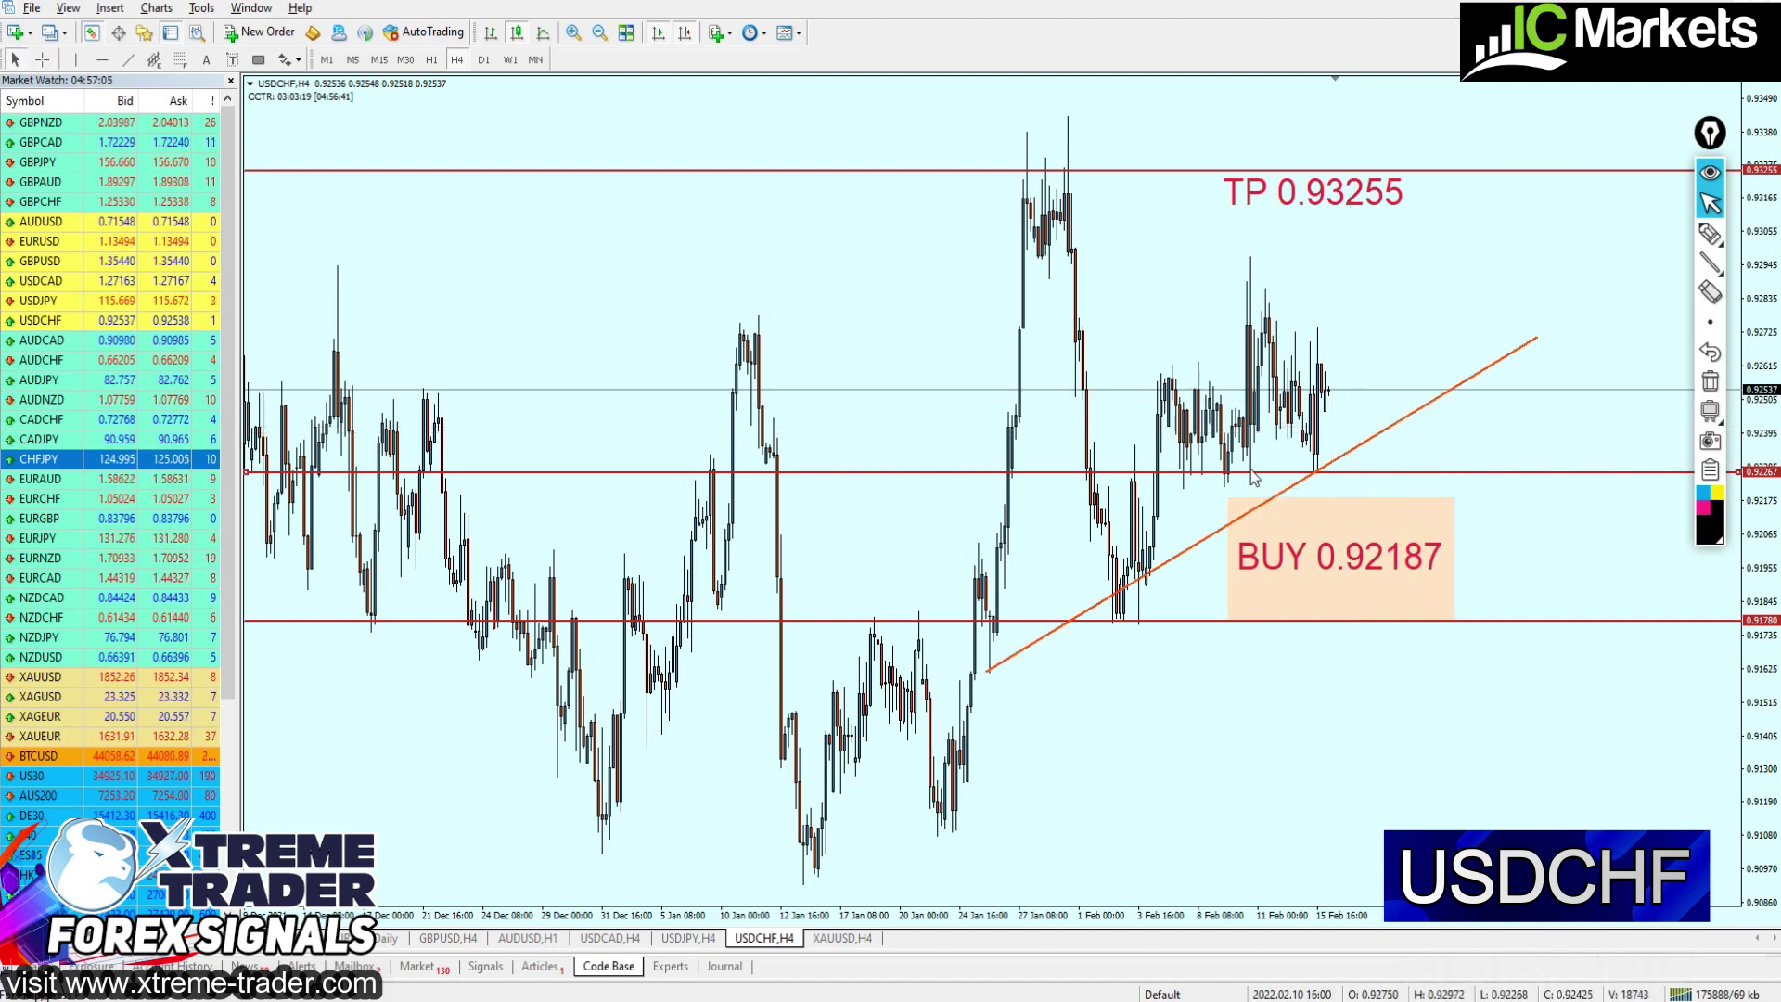
Raise the USDCHF entry line to 0.92388, above the trend line and across the recent candle lows
drag(1252, 472, 1242, 439)
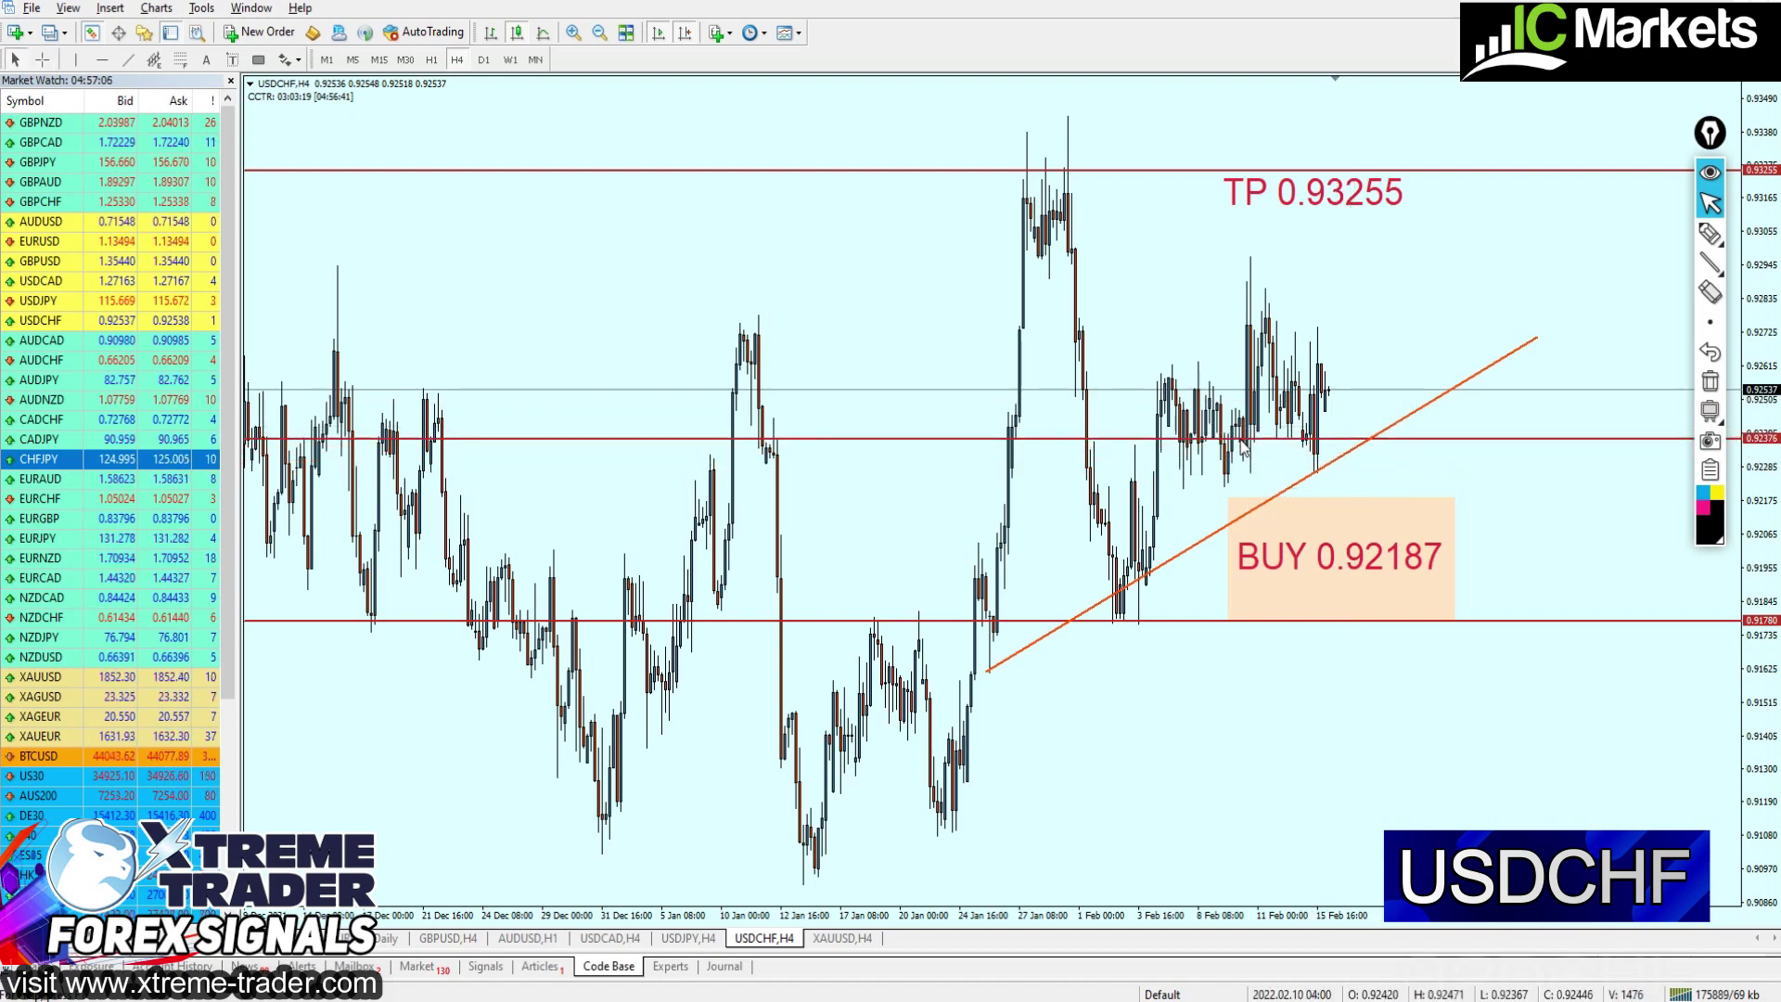
key(plus)
key(plus)
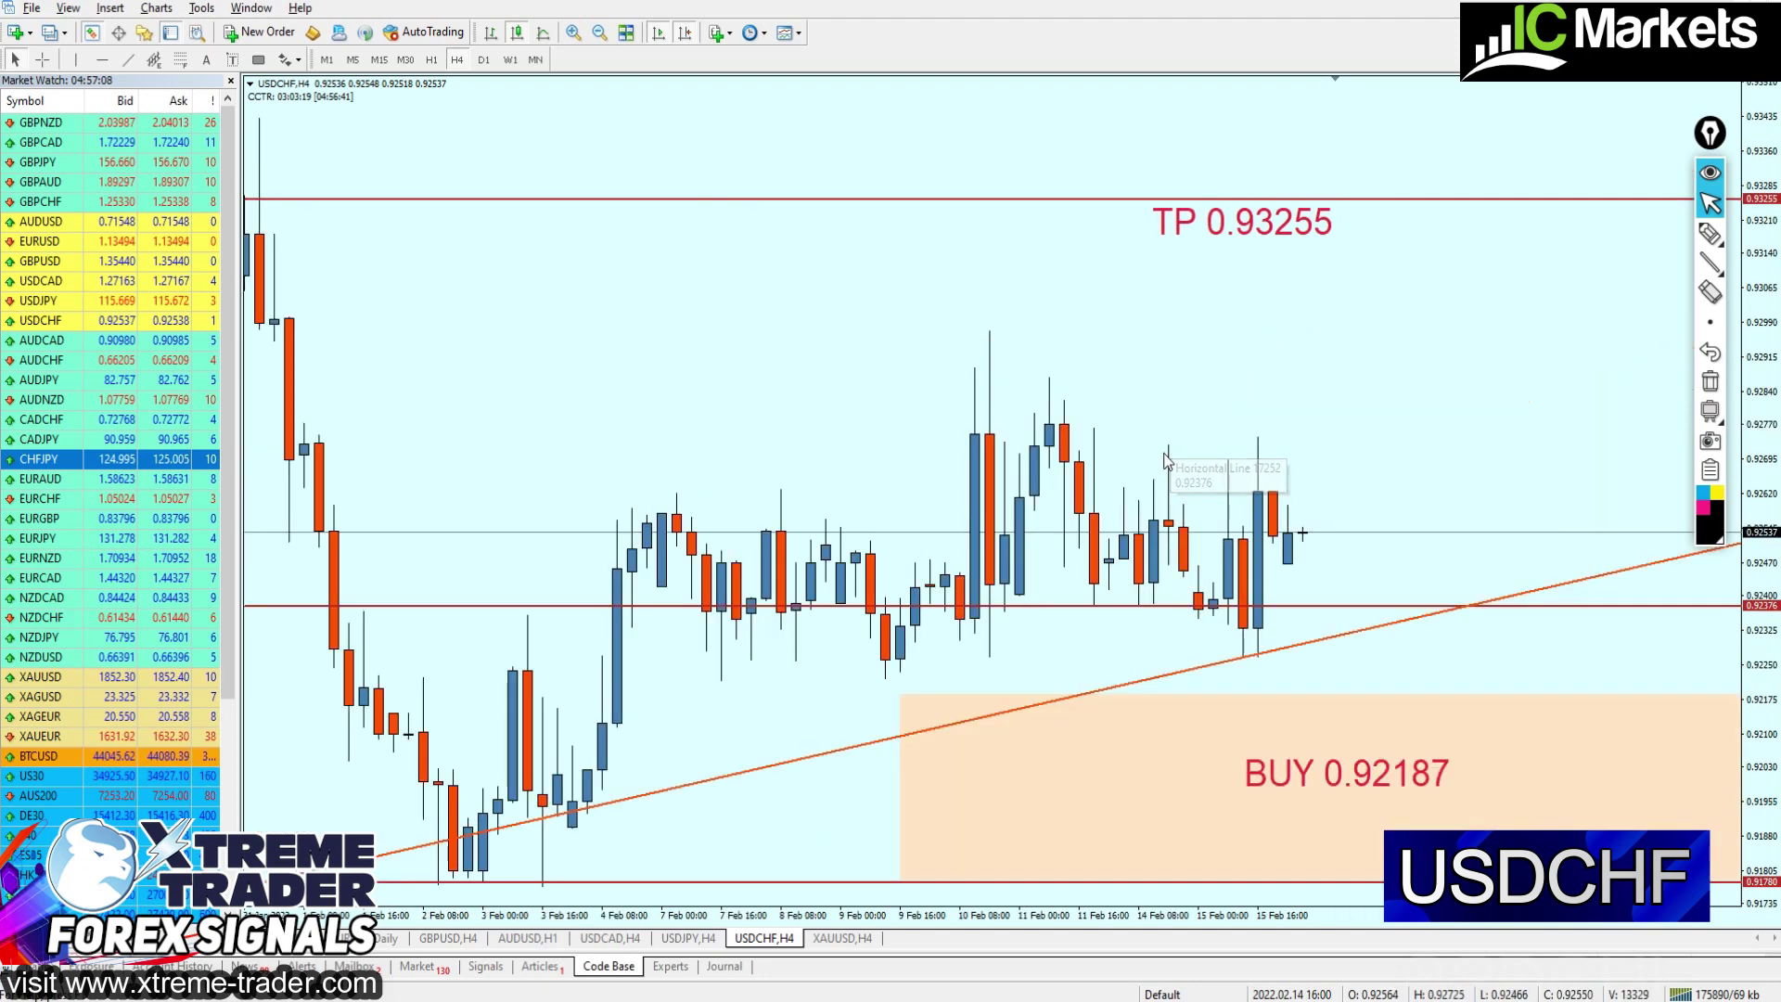
drag(1131, 608, 1113, 601)
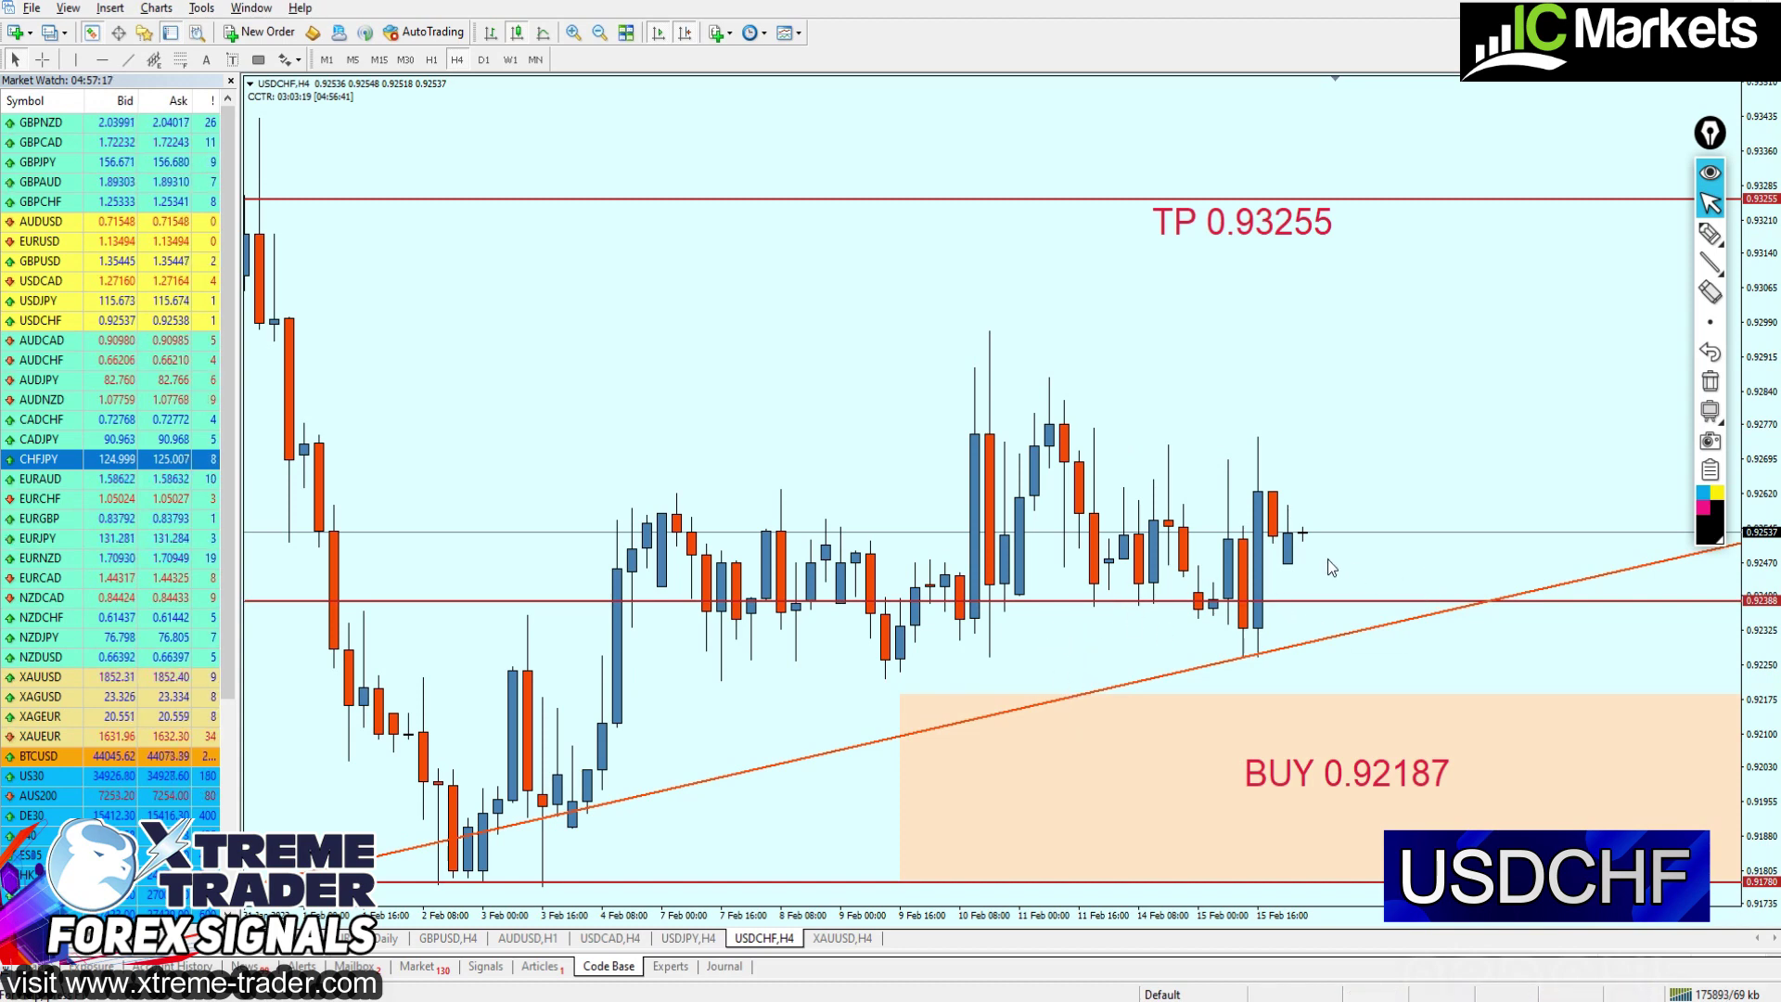
Switch the USDCHF chart to the H1 timeframe
key(minus)
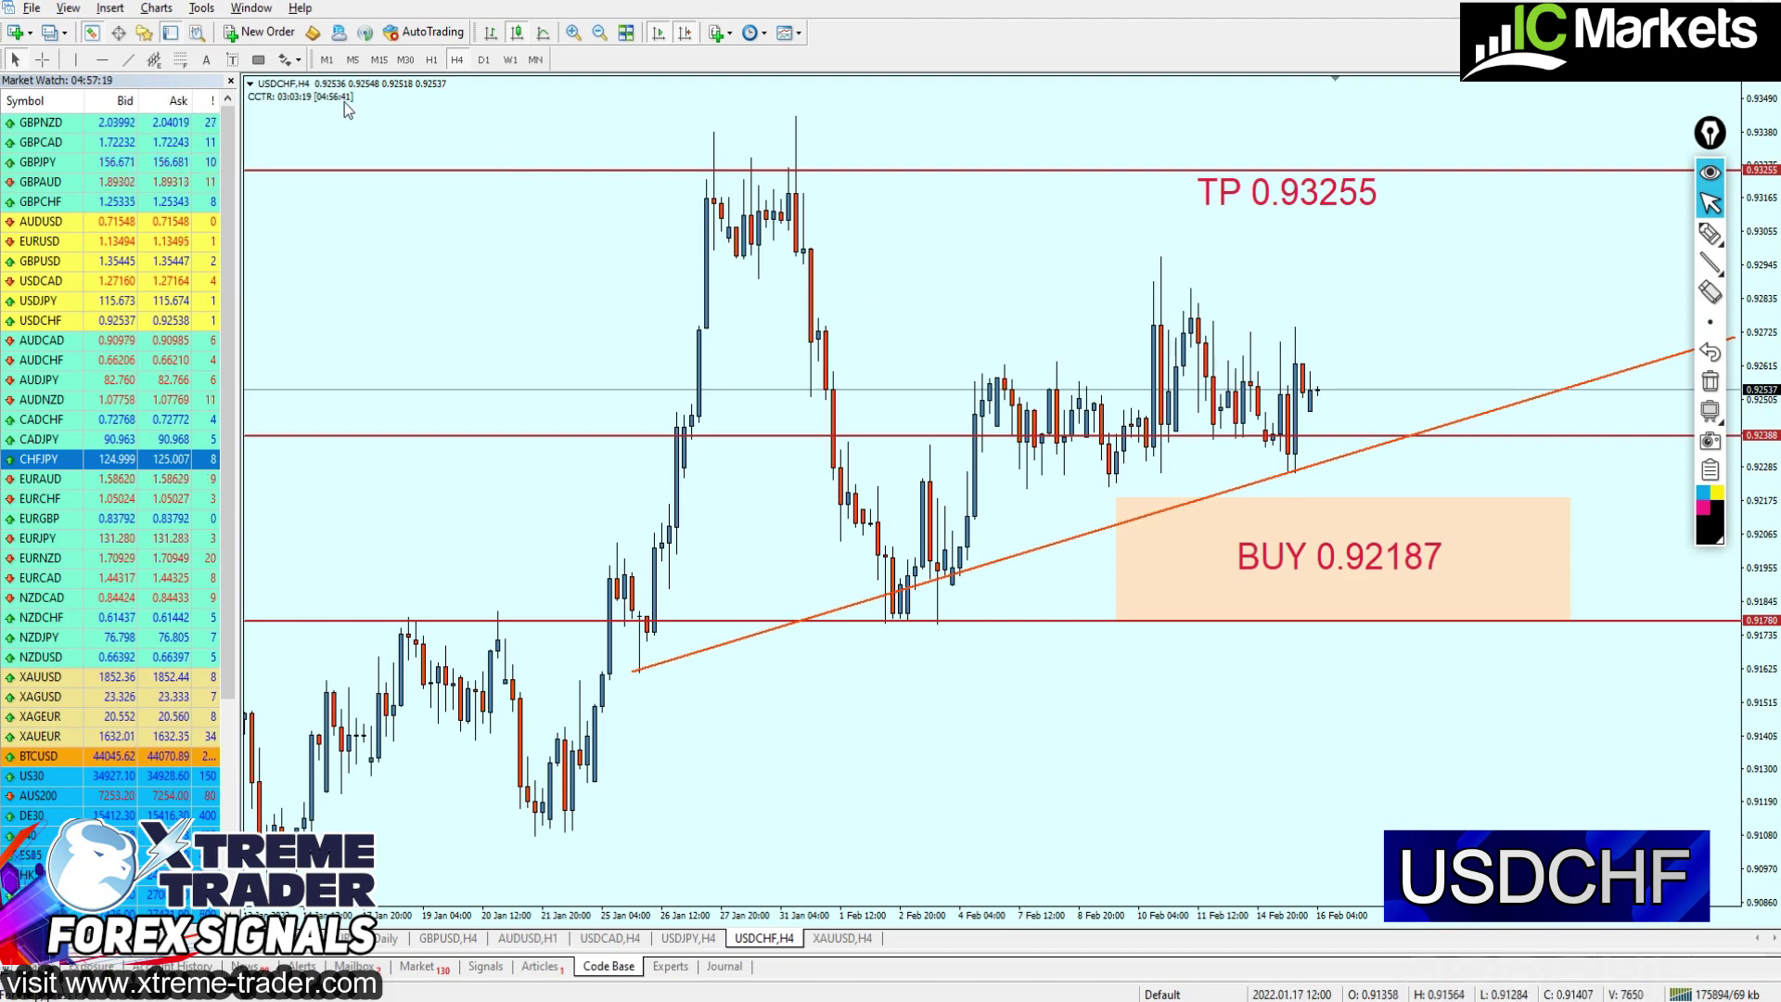
key(h)
key(1)
key(Return)
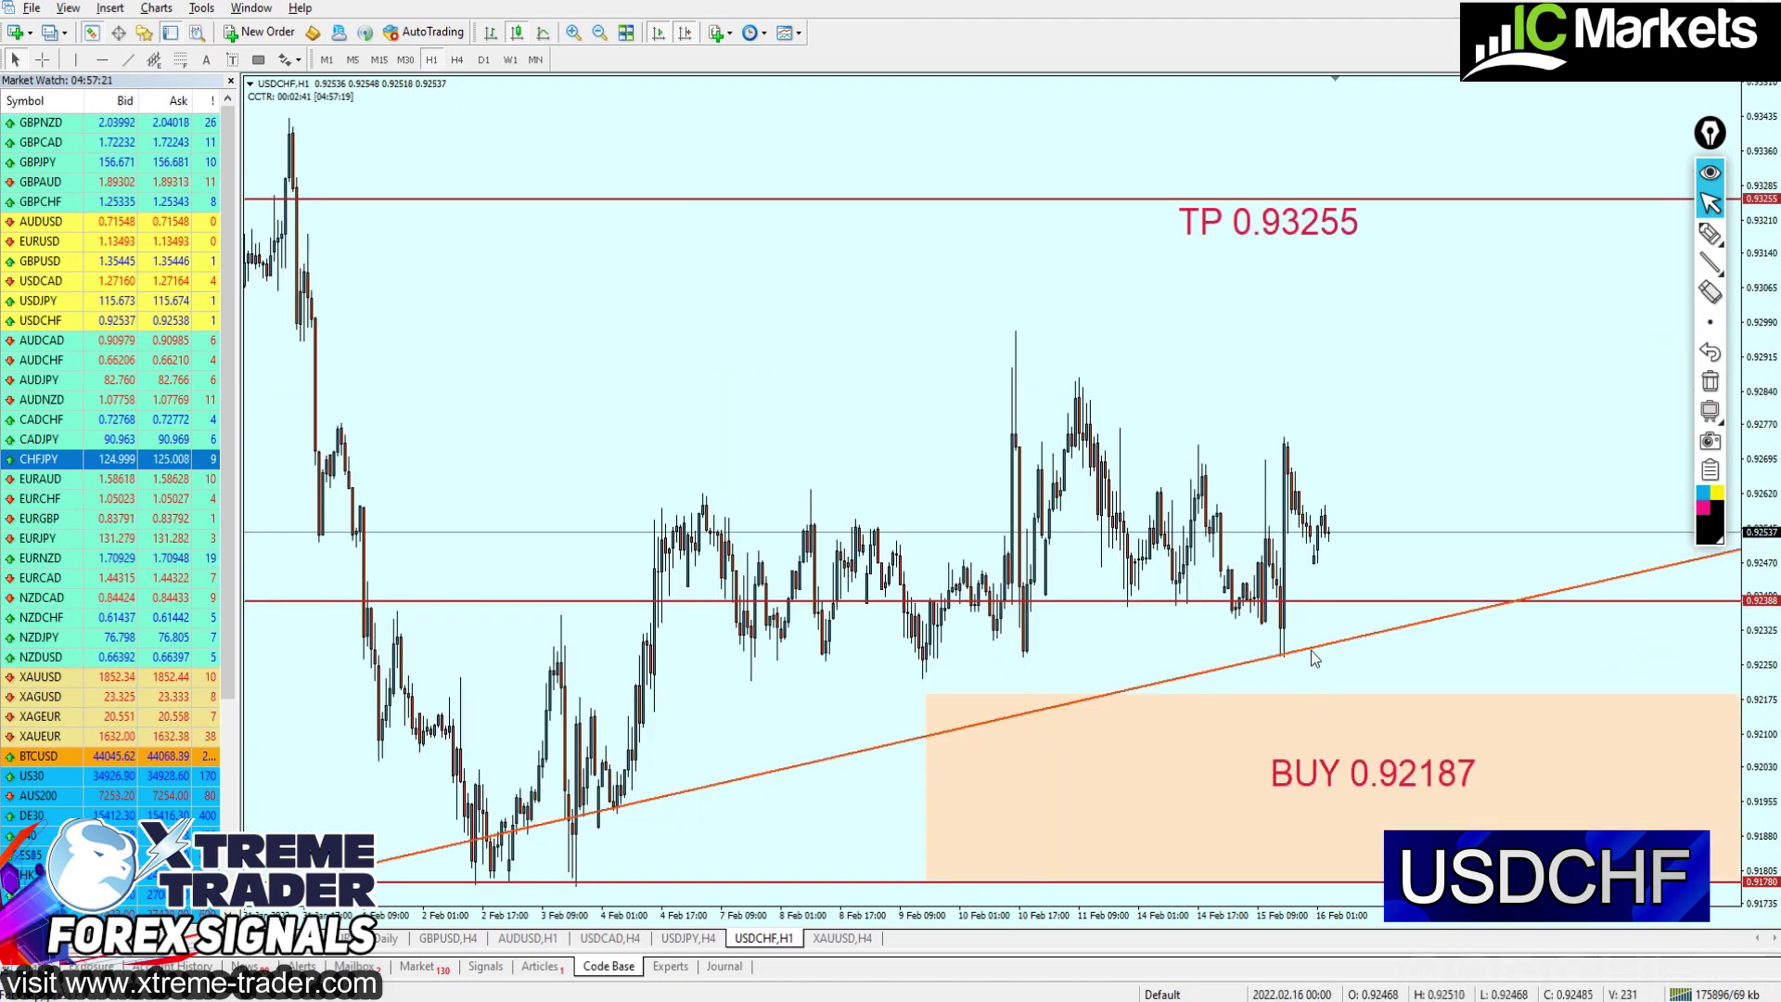
Circle the price reactions along the 0.92388 entry line with the pen, write "R-S" below them, and clear the annotations
click(1709, 234)
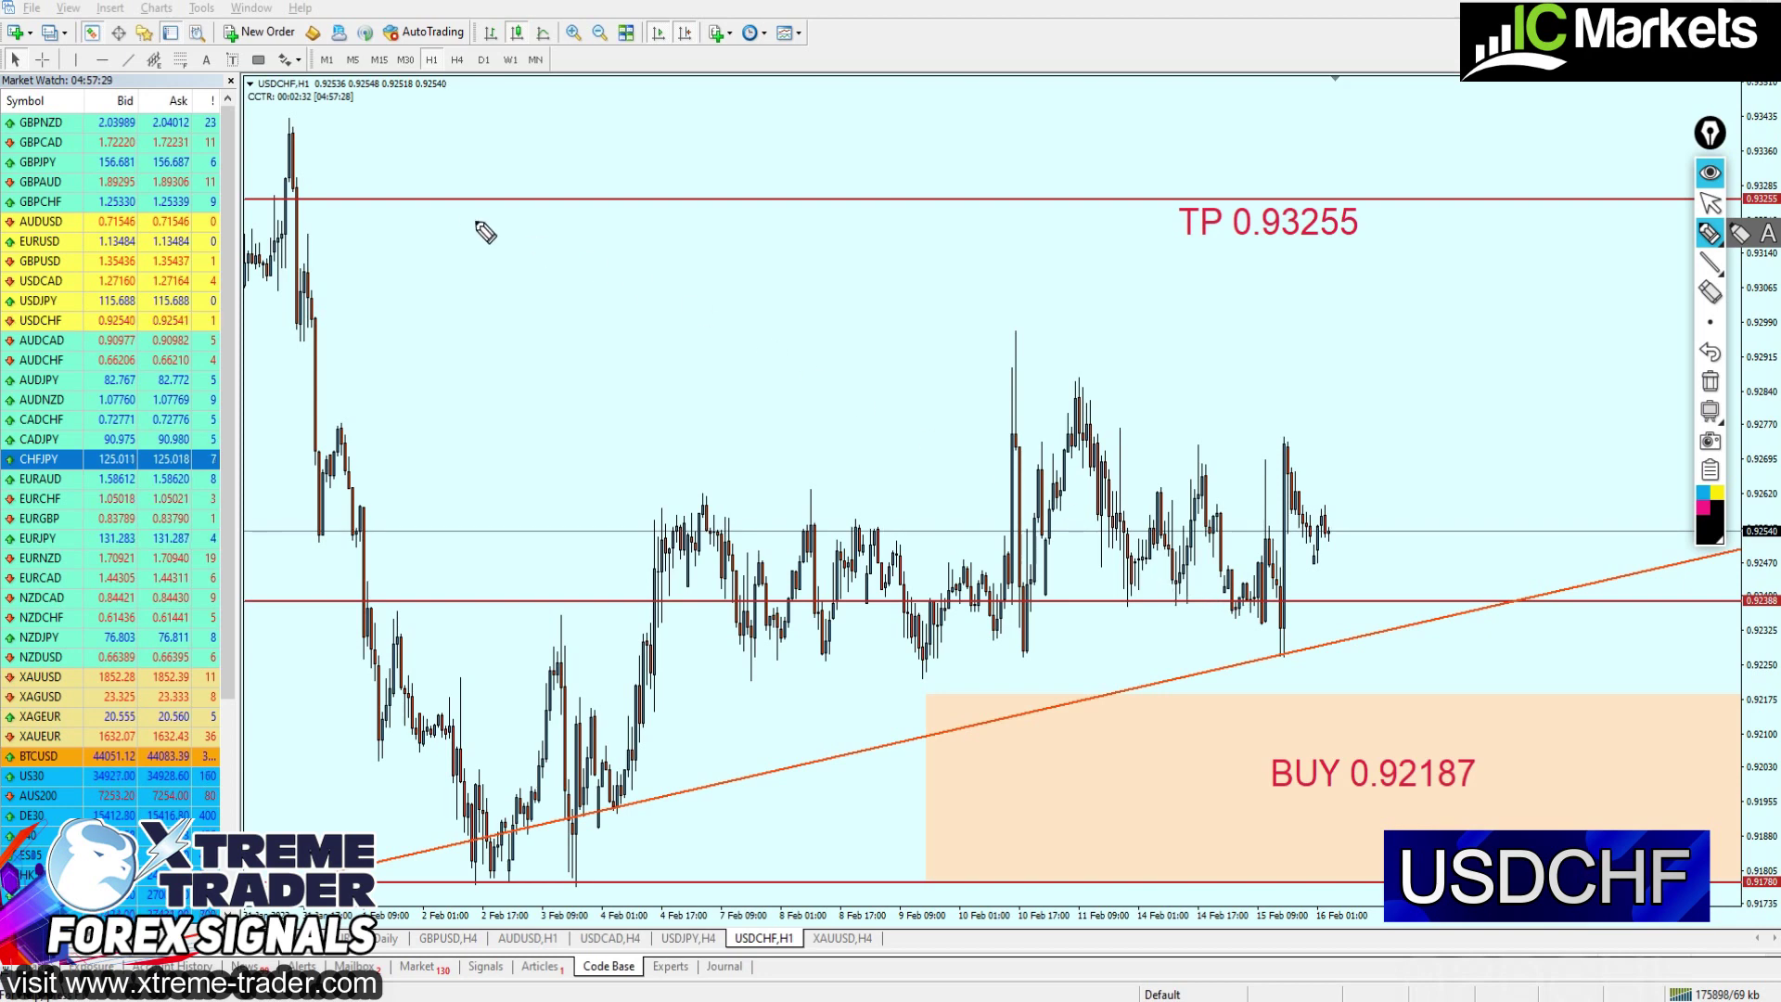
mouse_move(1099, 623)
mouse_down()
mouse_move(1201, 564)
mouse_move(1119, 631)
mouse_move(1178, 719)
mouse_up()
mouse_move(1046, 705)
mouse_down()
mouse_move(1076, 766)
mouse_move(1112, 717)
mouse_up()
drag(1074, 800, 1176, 756)
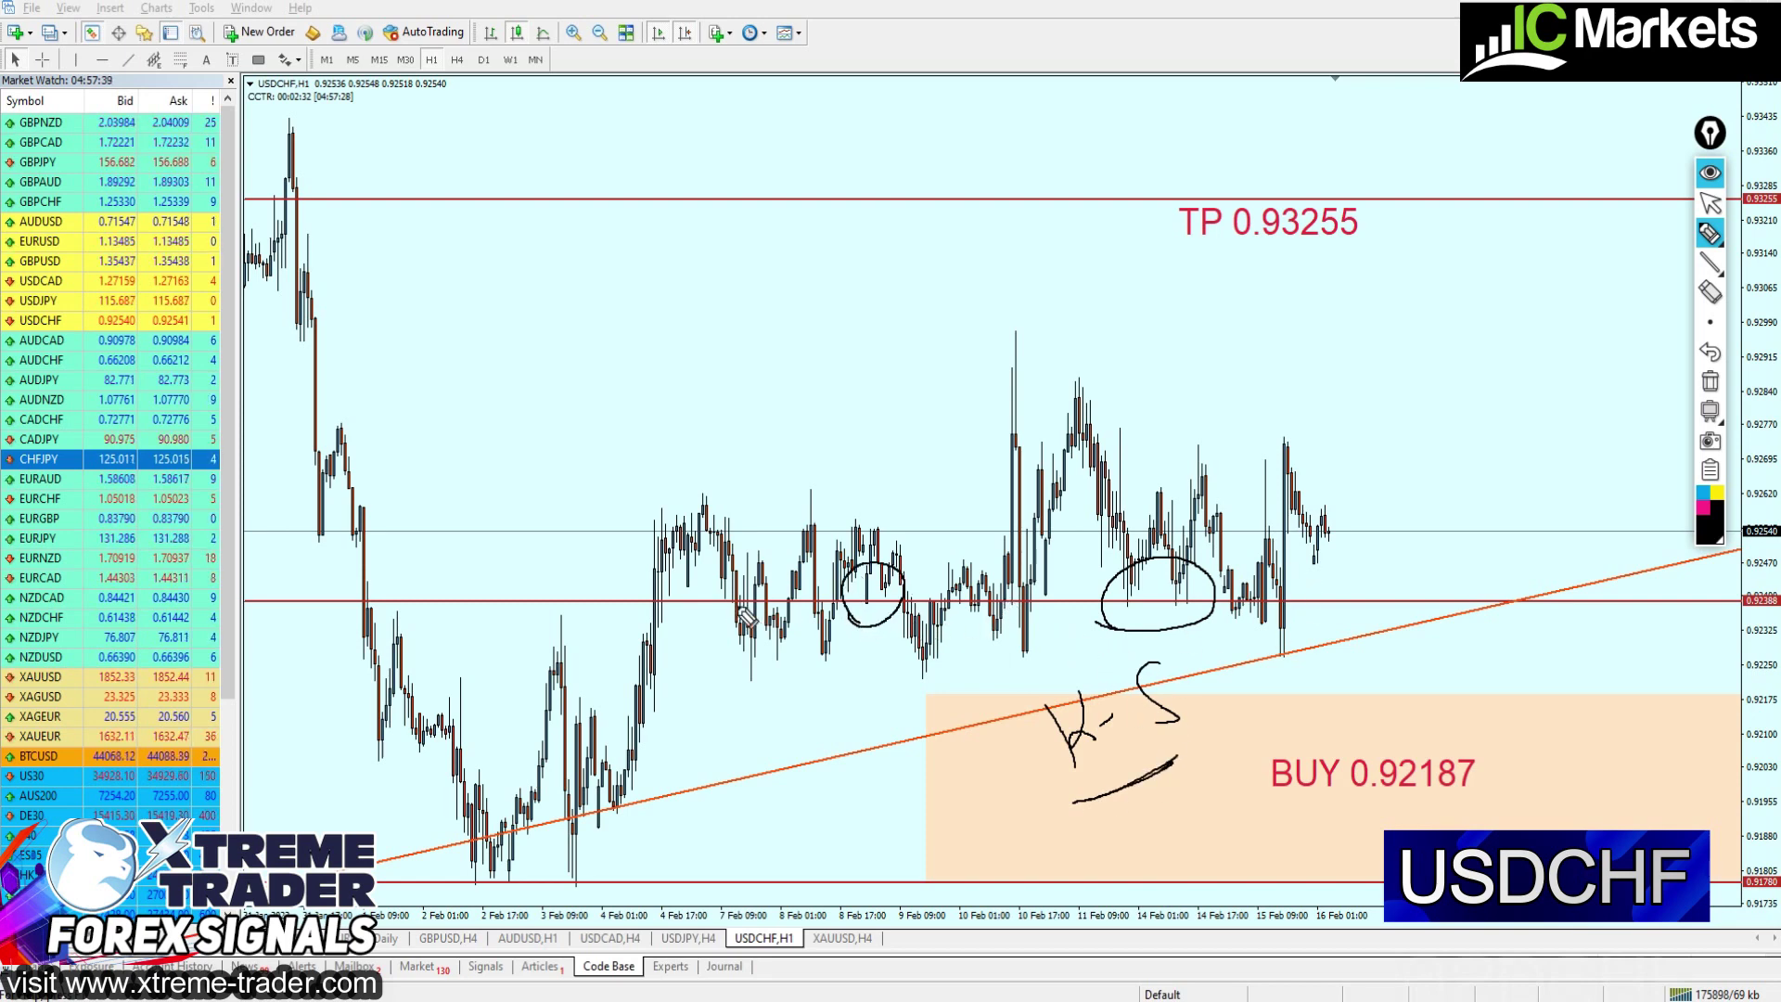
mouse_move(742, 634)
mouse_down()
mouse_move(686, 640)
mouse_move(659, 594)
mouse_up()
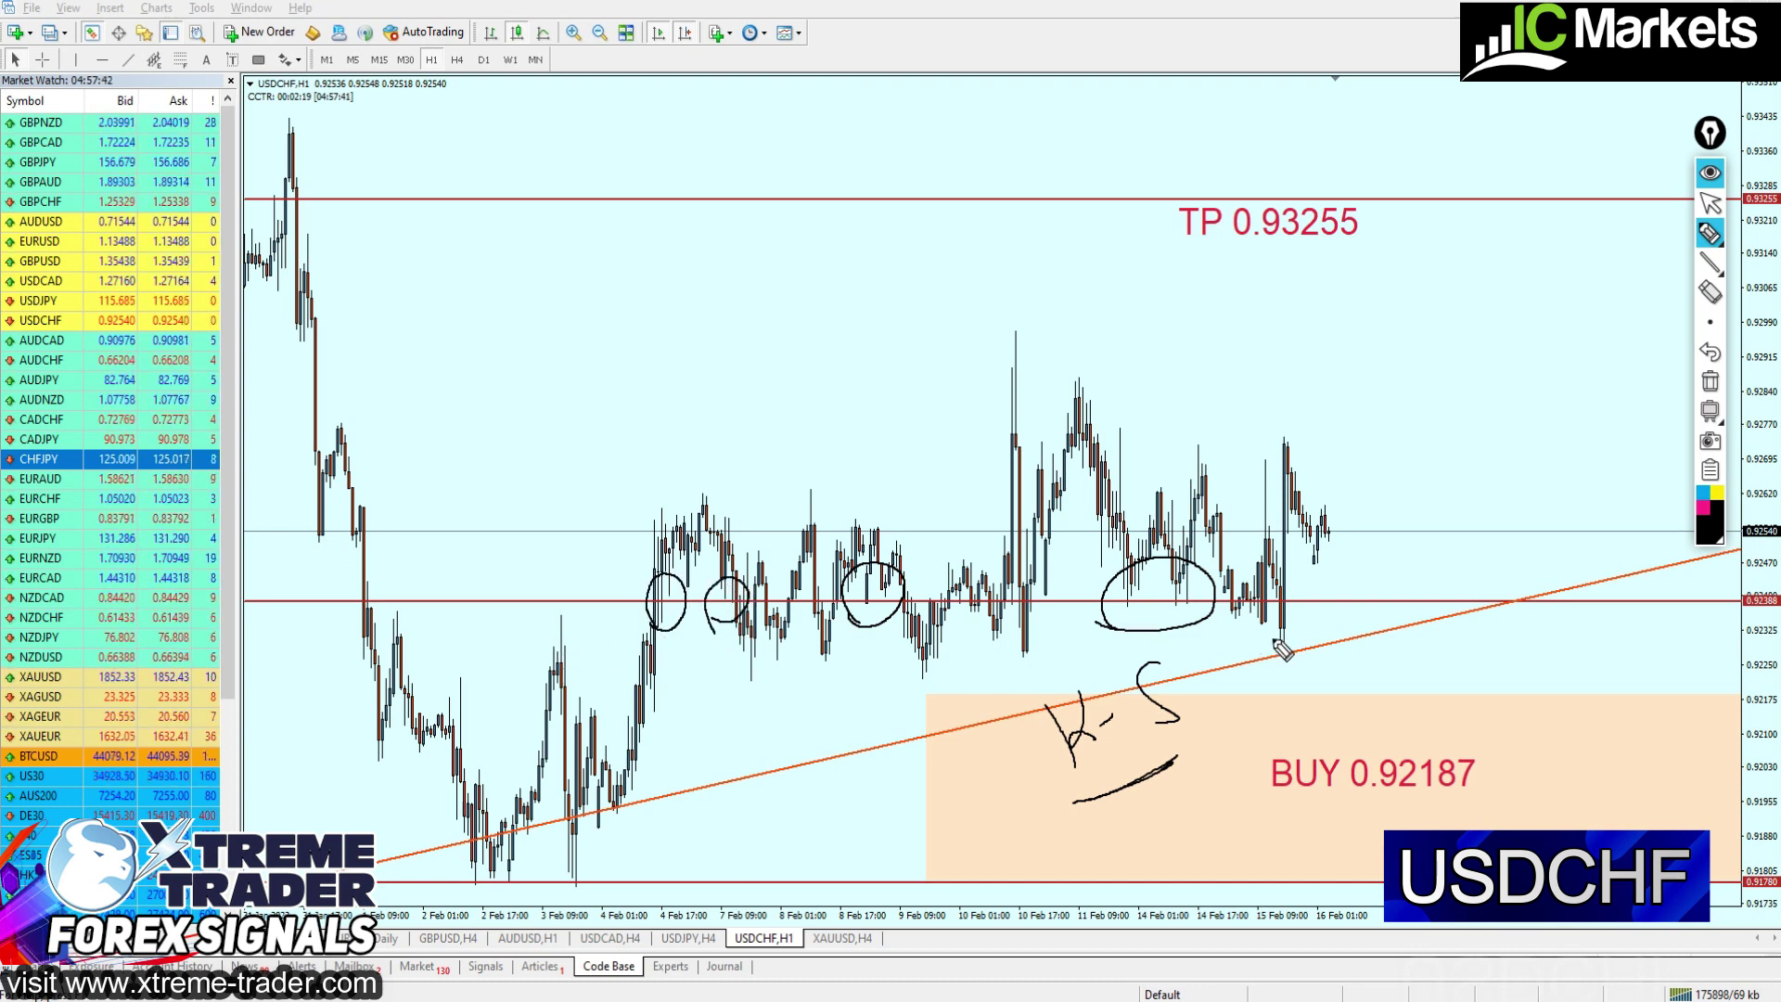
mouse_move(1278, 664)
mouse_down()
mouse_move(1295, 595)
mouse_move(1270, 663)
mouse_up()
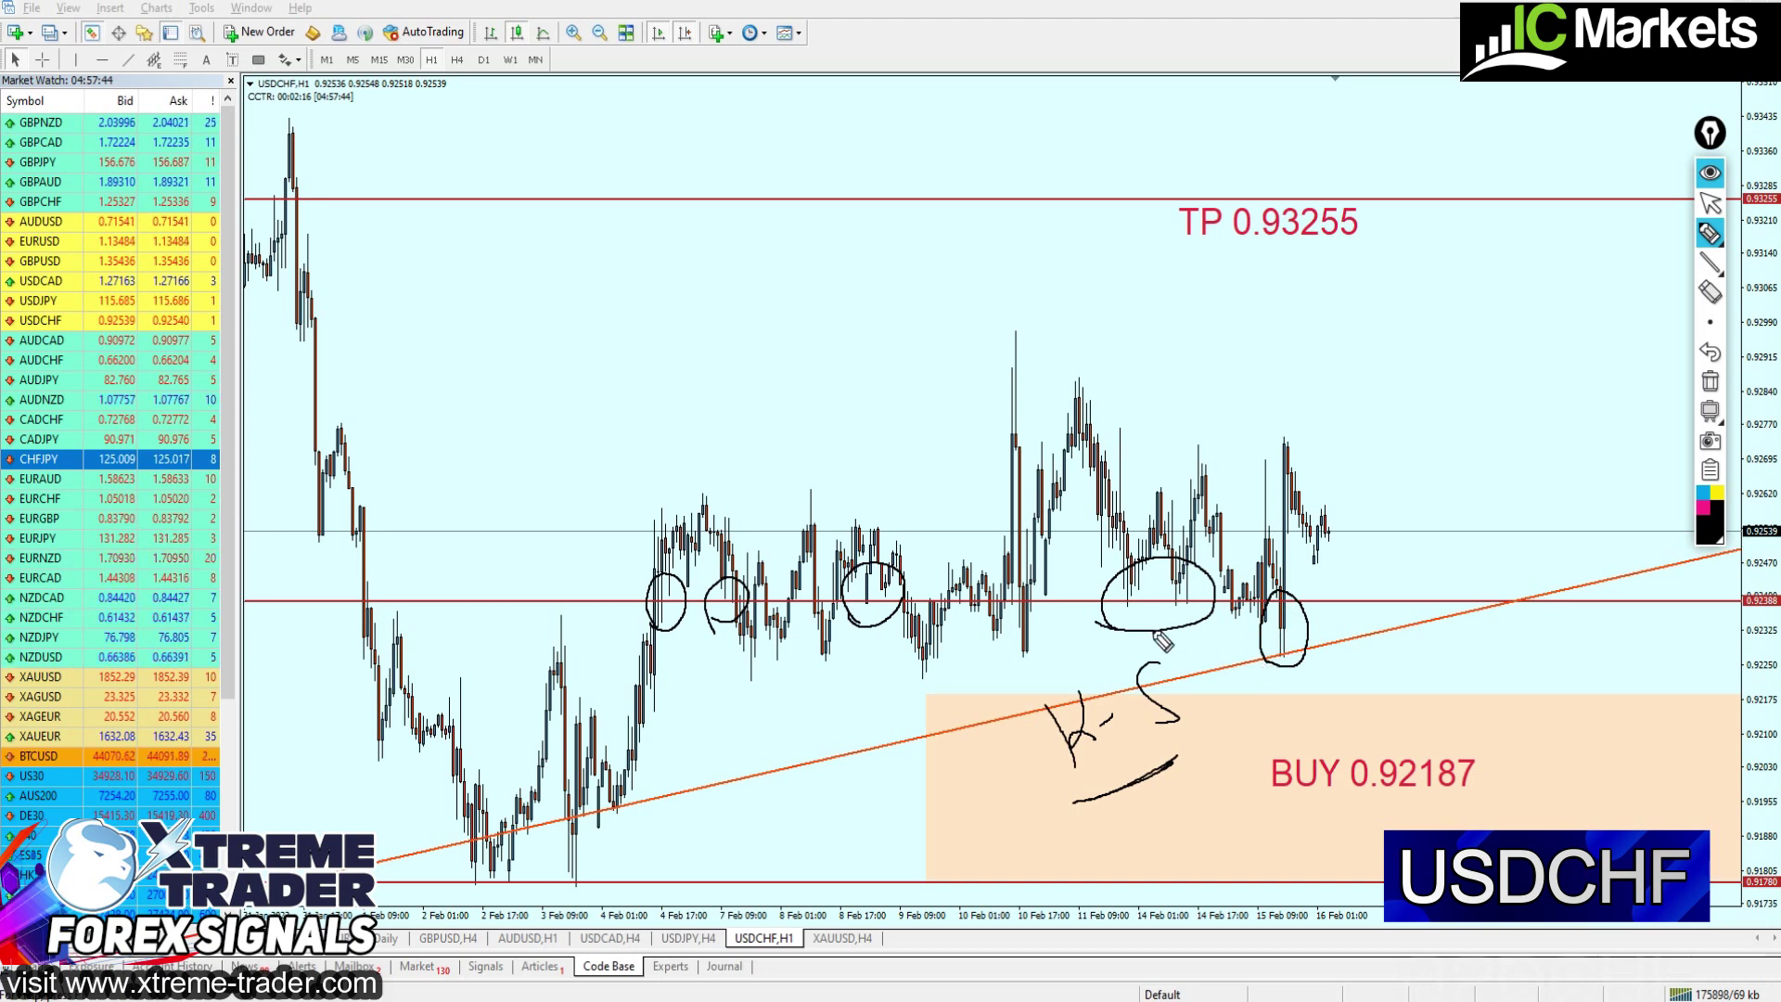
mouse_move(1016, 662)
mouse_down()
mouse_move(1044, 593)
mouse_move(1013, 663)
mouse_up()
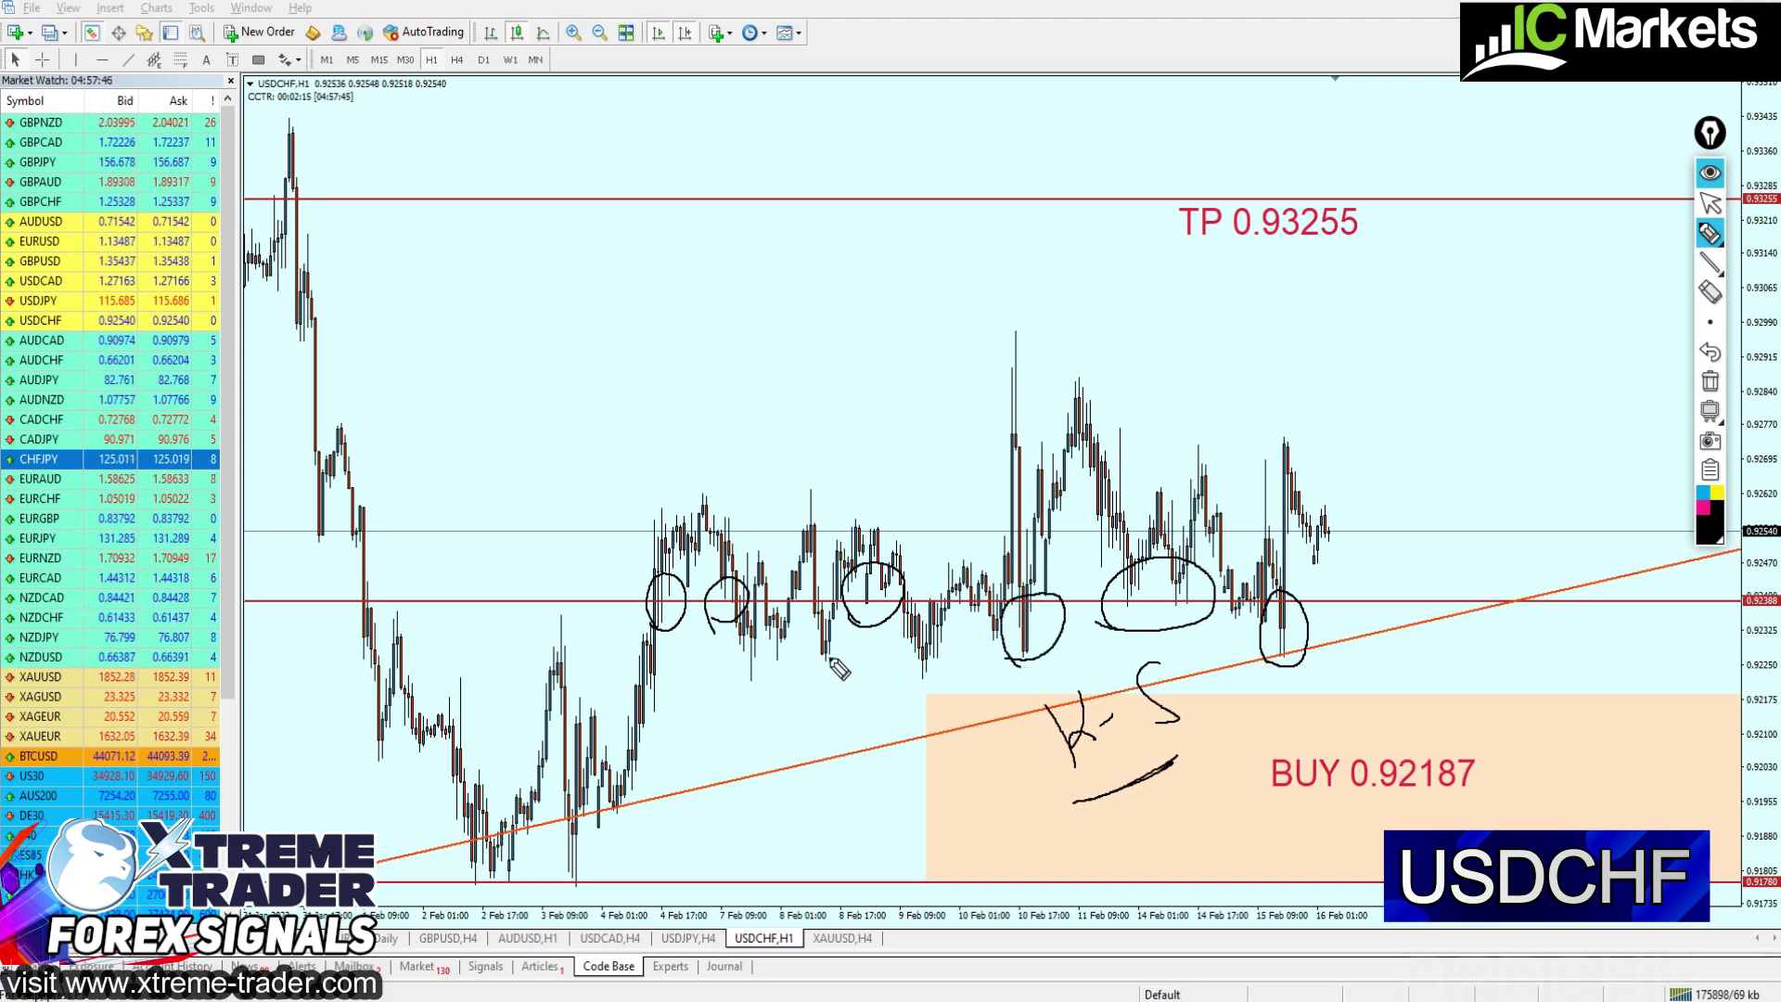
drag(841, 614, 827, 665)
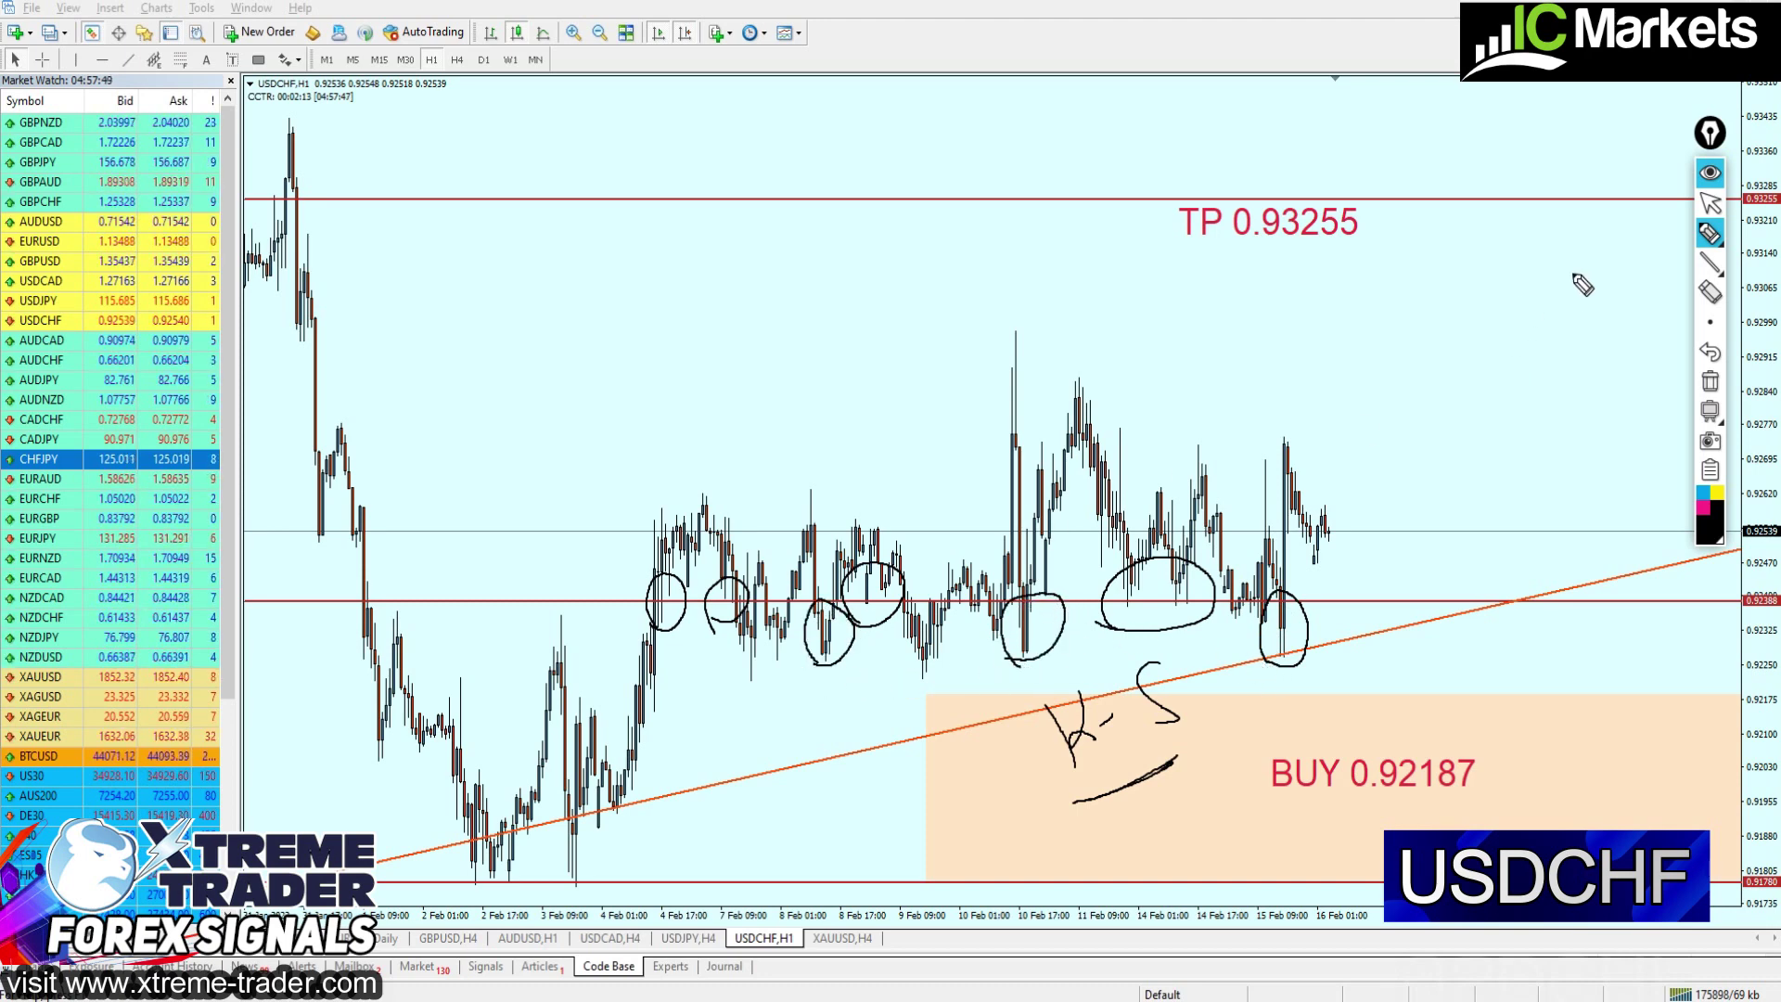
click(1710, 381)
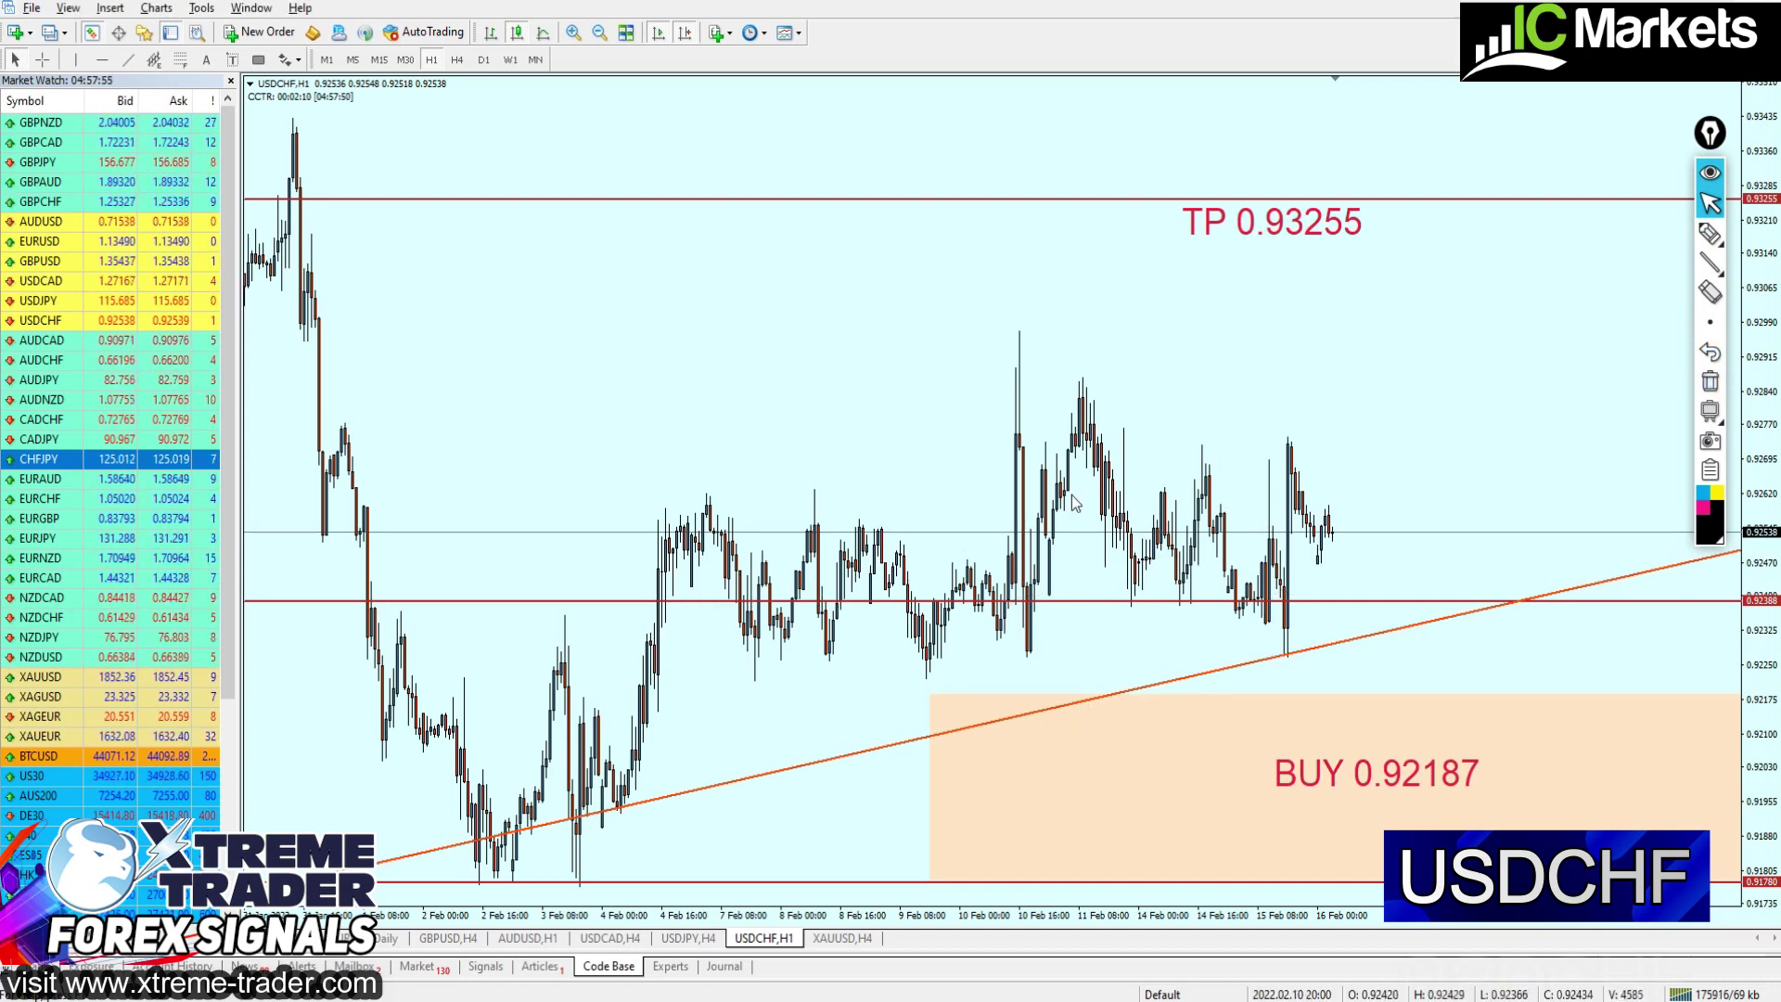
Measure from the current USDCHF price down to the entry line on the H1 chart
mouse_move(1716, 239)
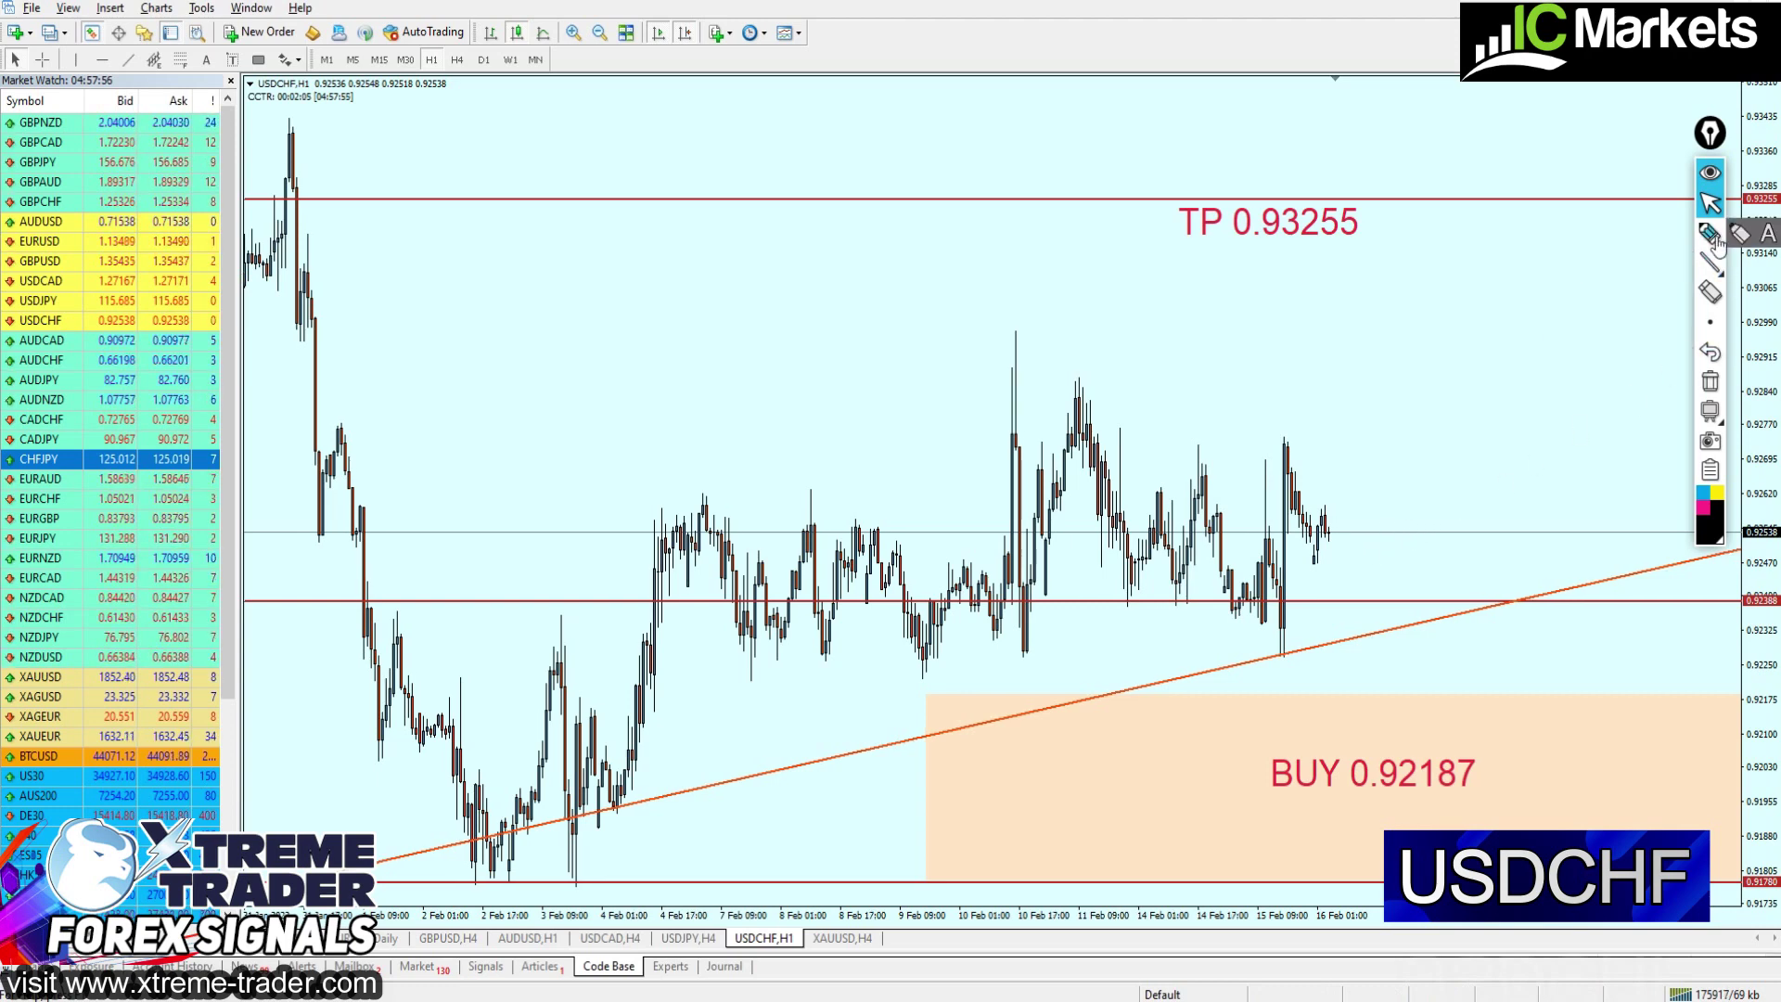
middle_click(1354, 524)
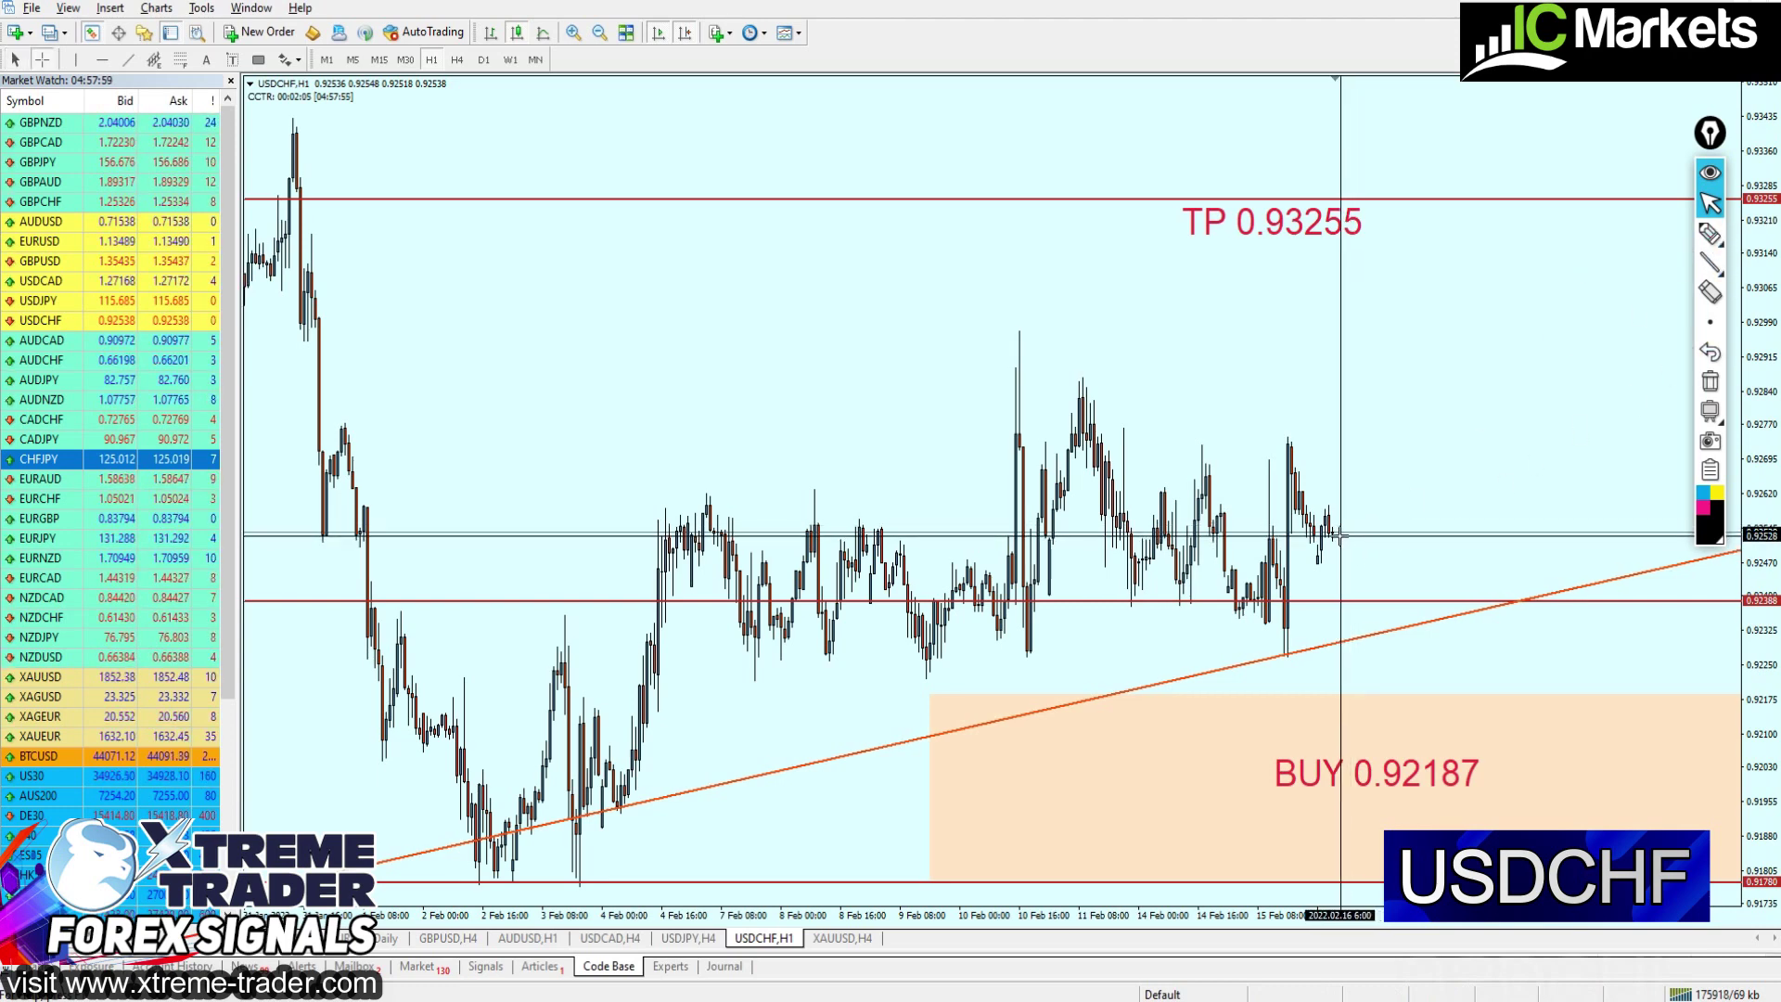
drag(1340, 535, 1390, 599)
right_click(1391, 599)
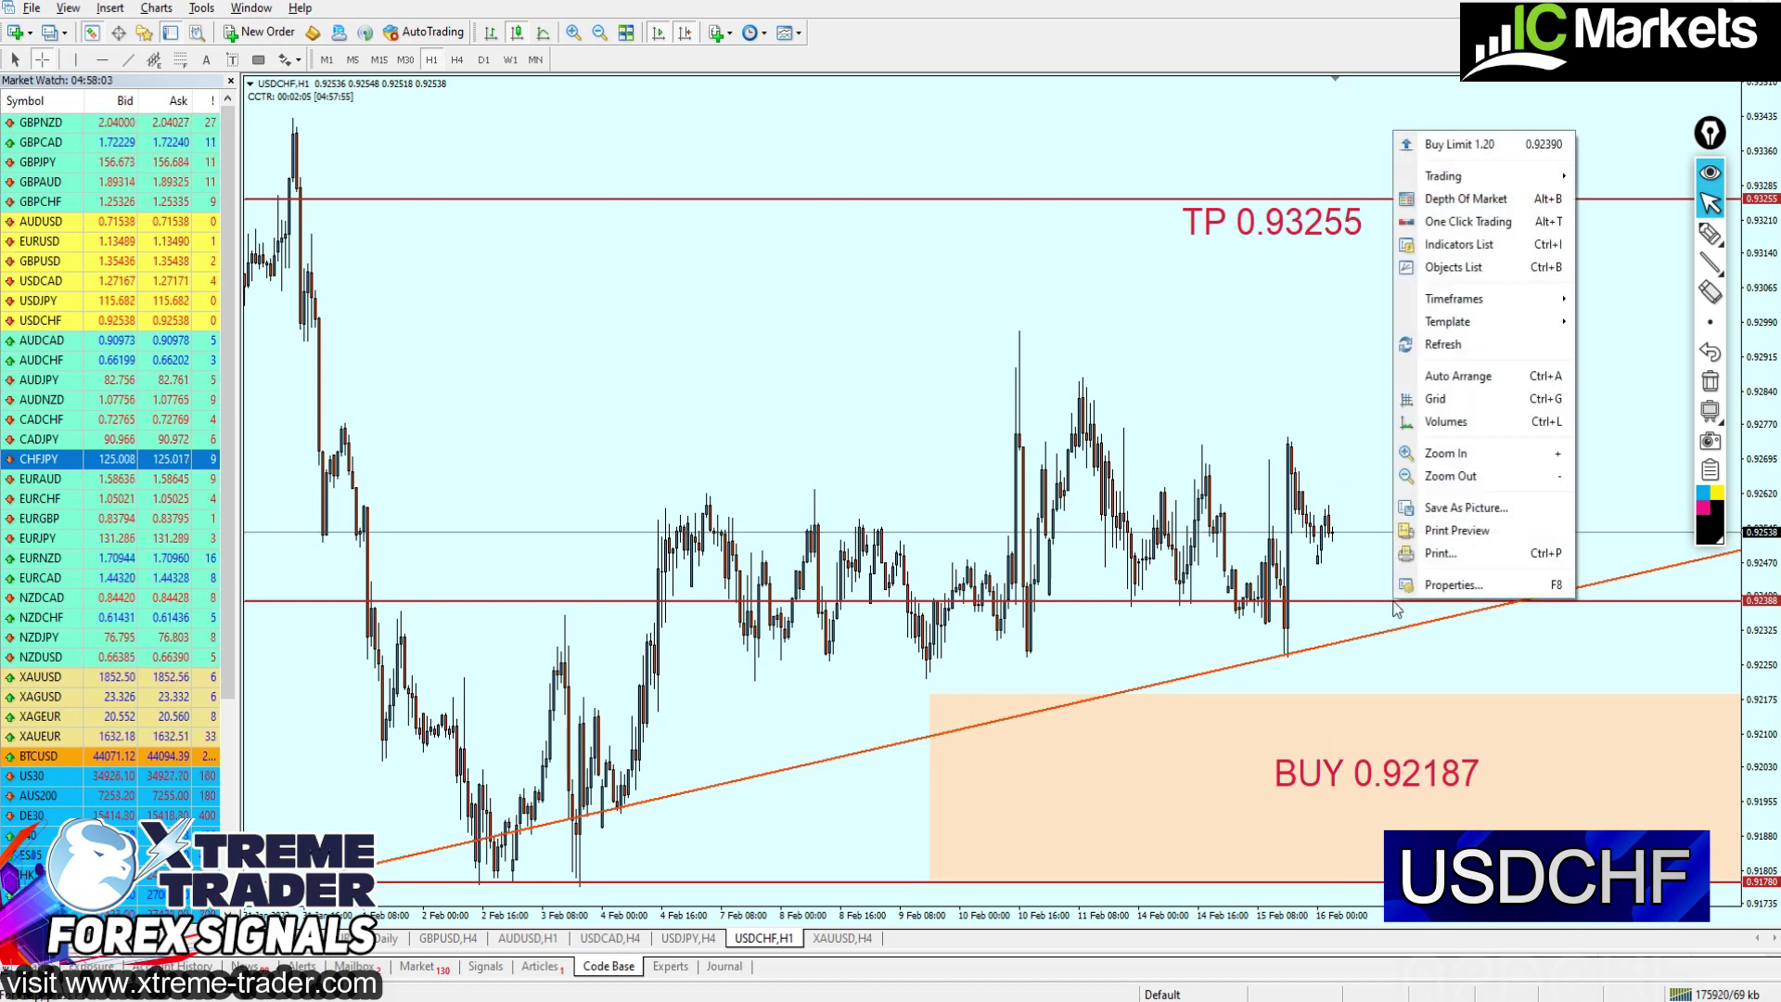
key(Escape)
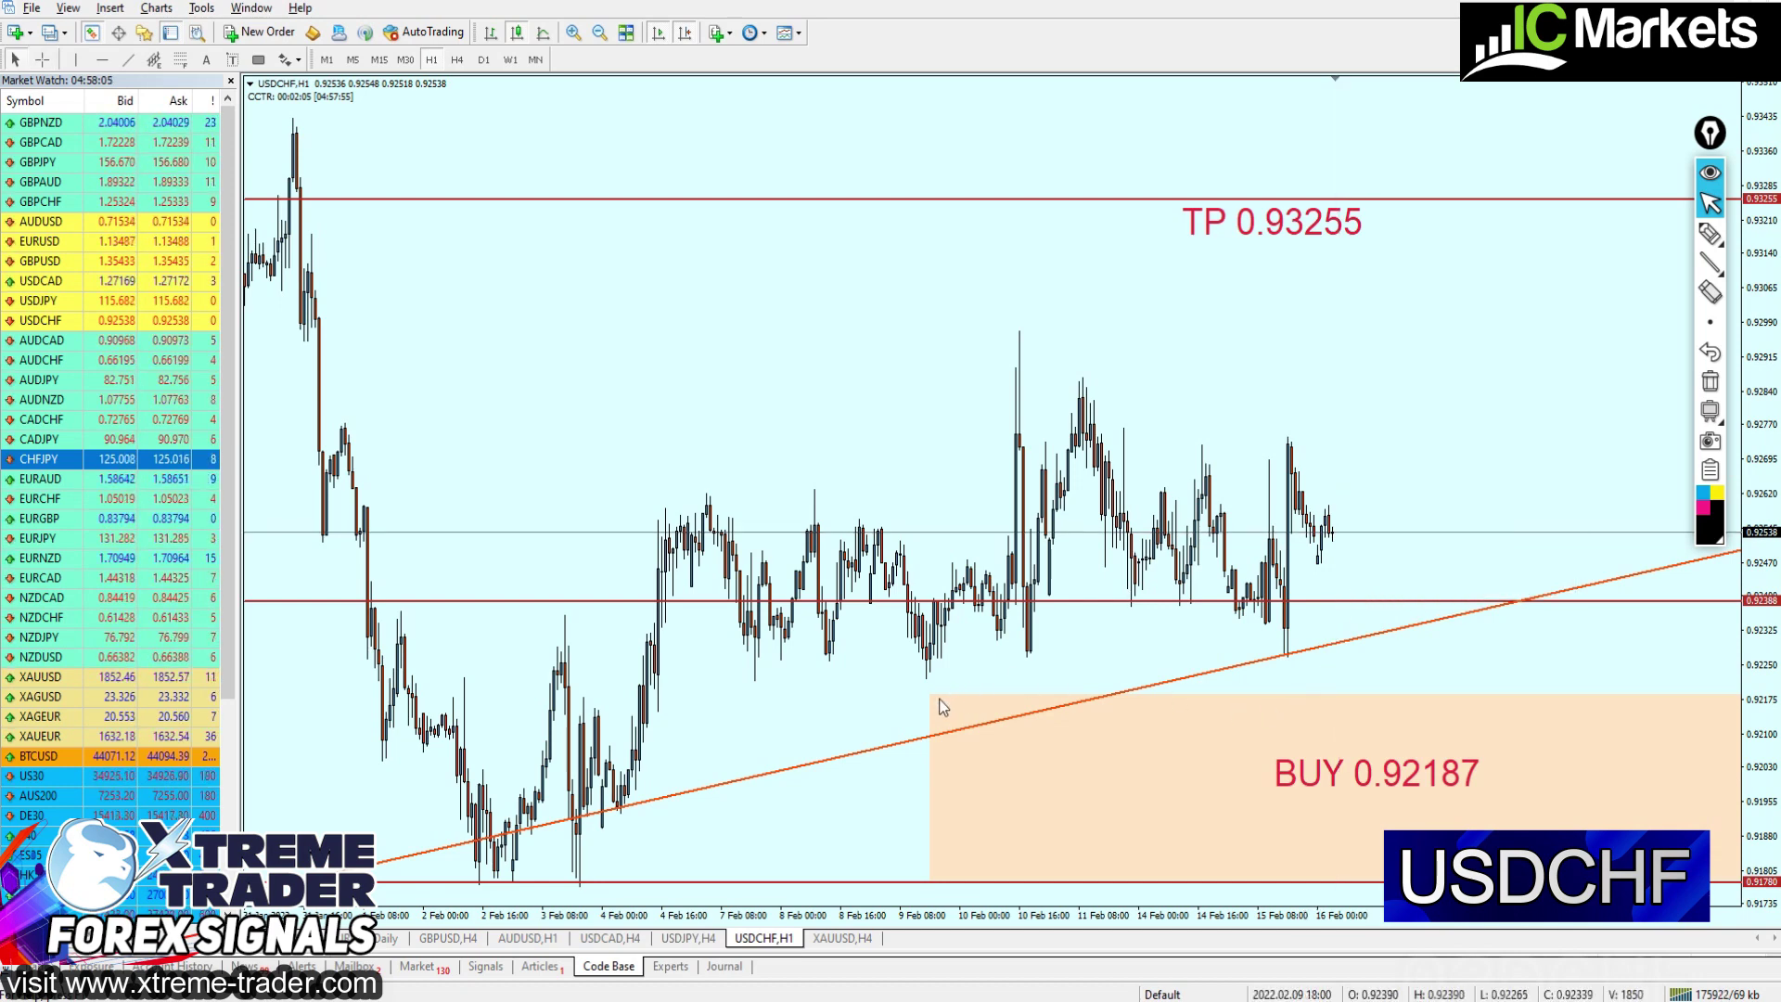
Move the buy zone up to start at the entry line and raise the lower line to 0.91984 at the zone's bottom edge
drag(1388, 784, 1384, 699)
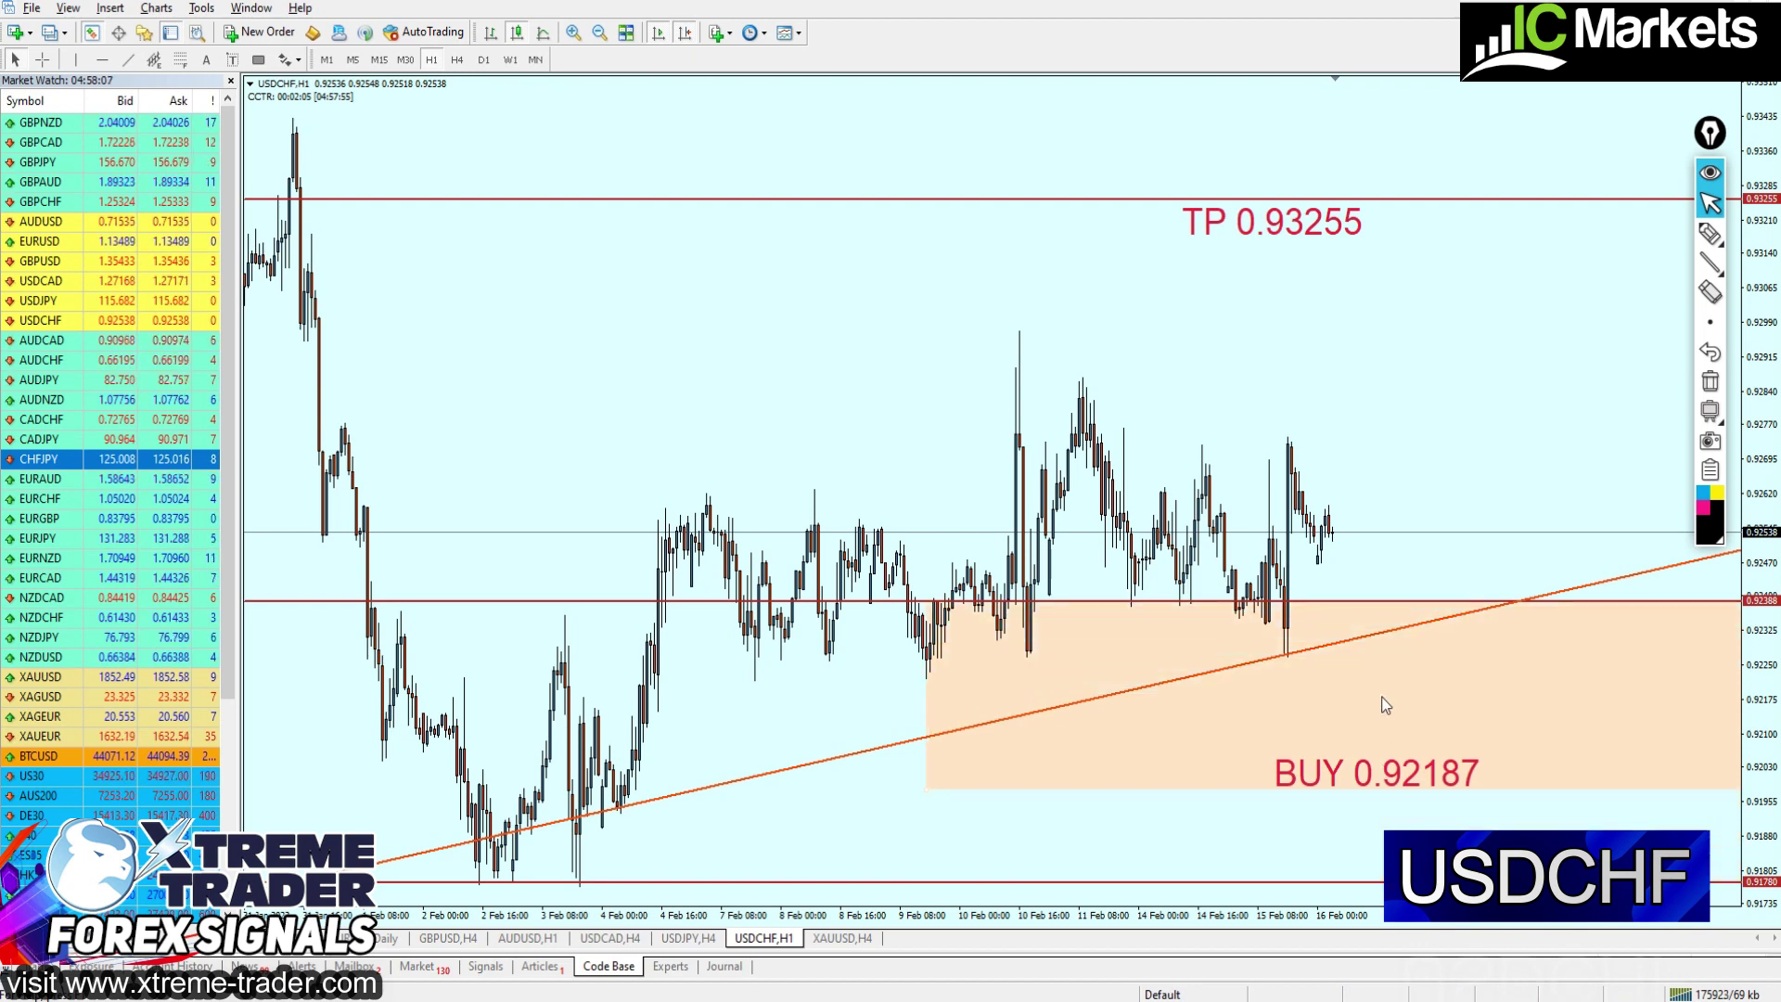
drag(1137, 883, 1103, 788)
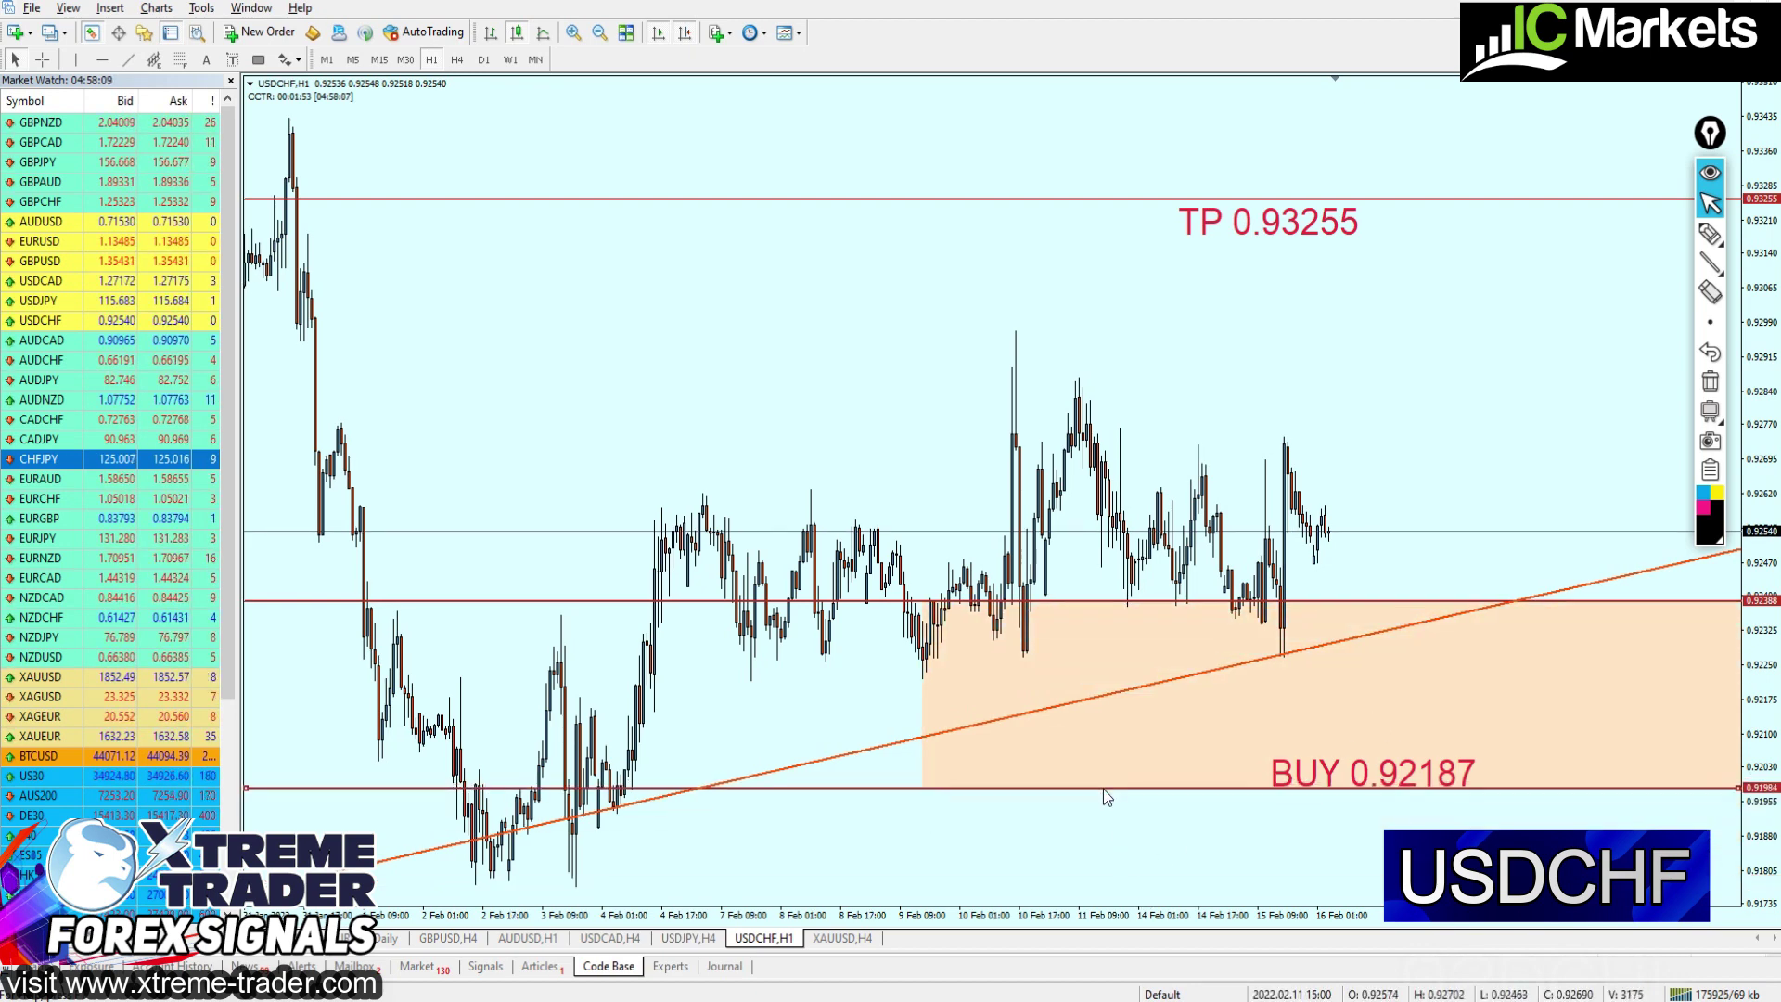
Move the USDCHF buy label into the middle of the buy zone and change its text to "BUY 0.92388"
double_click(1407, 788)
drag(1407, 779, 1463, 719)
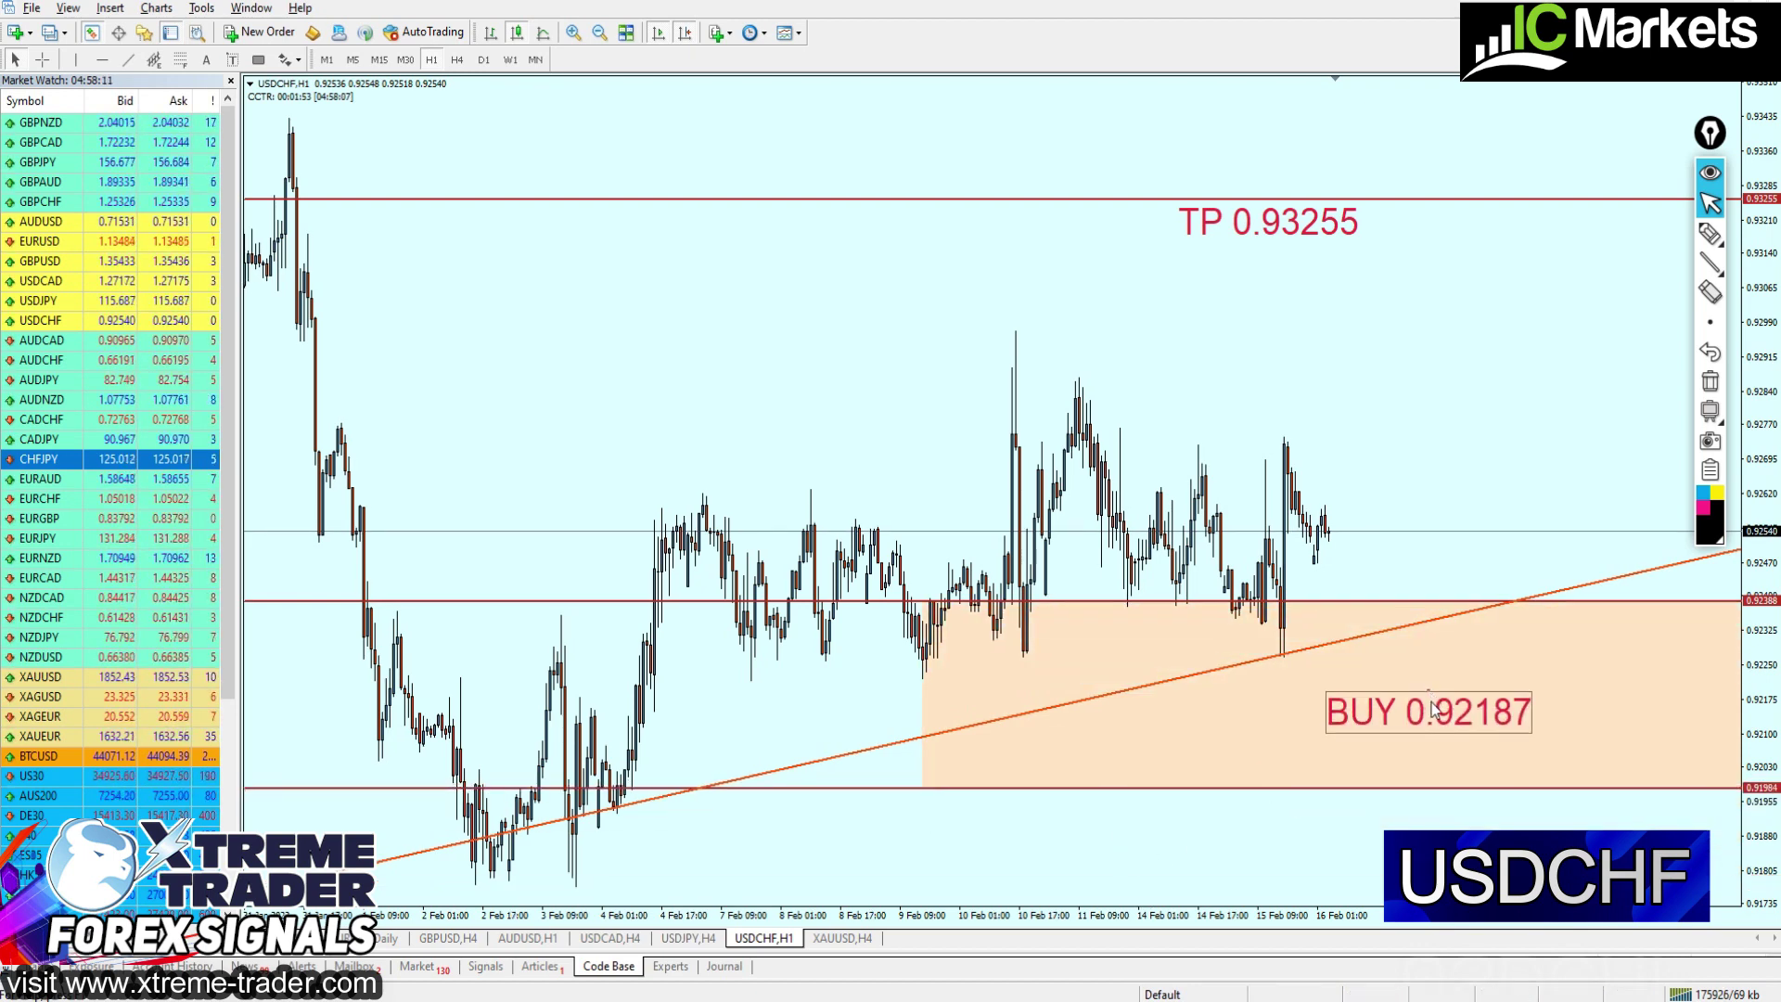
right_click(1428, 698)
click(1475, 709)
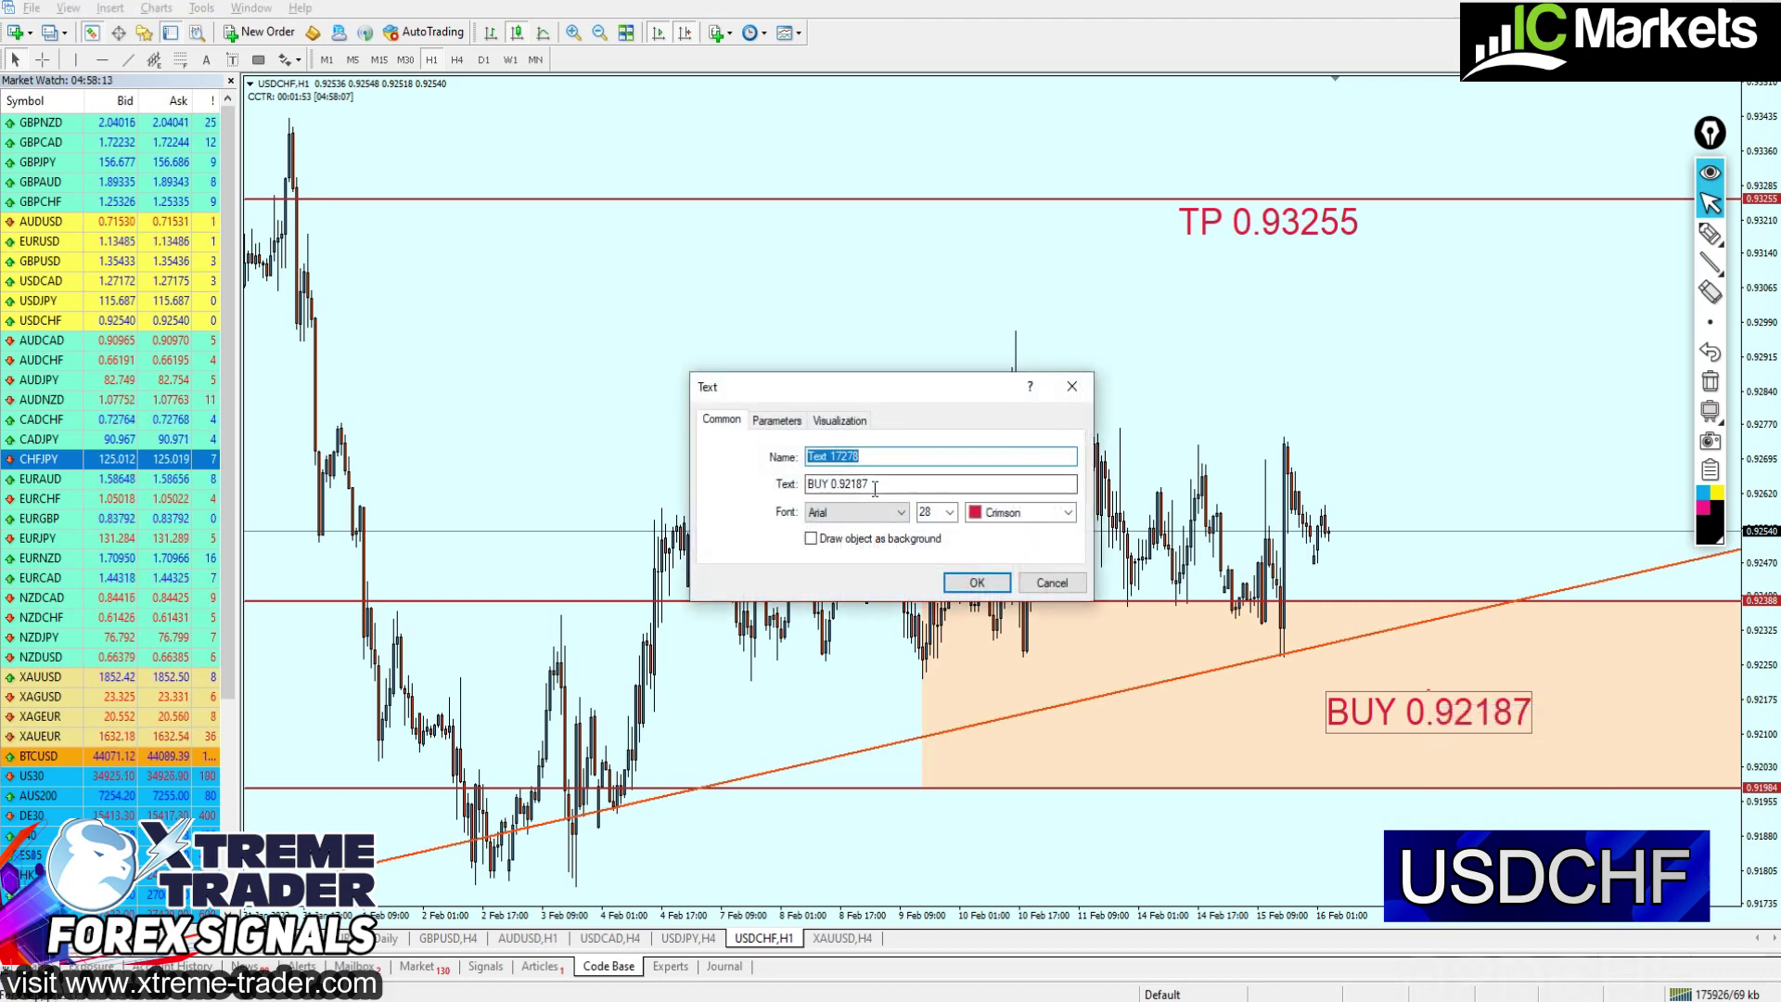
drag(870, 483, 842, 484)
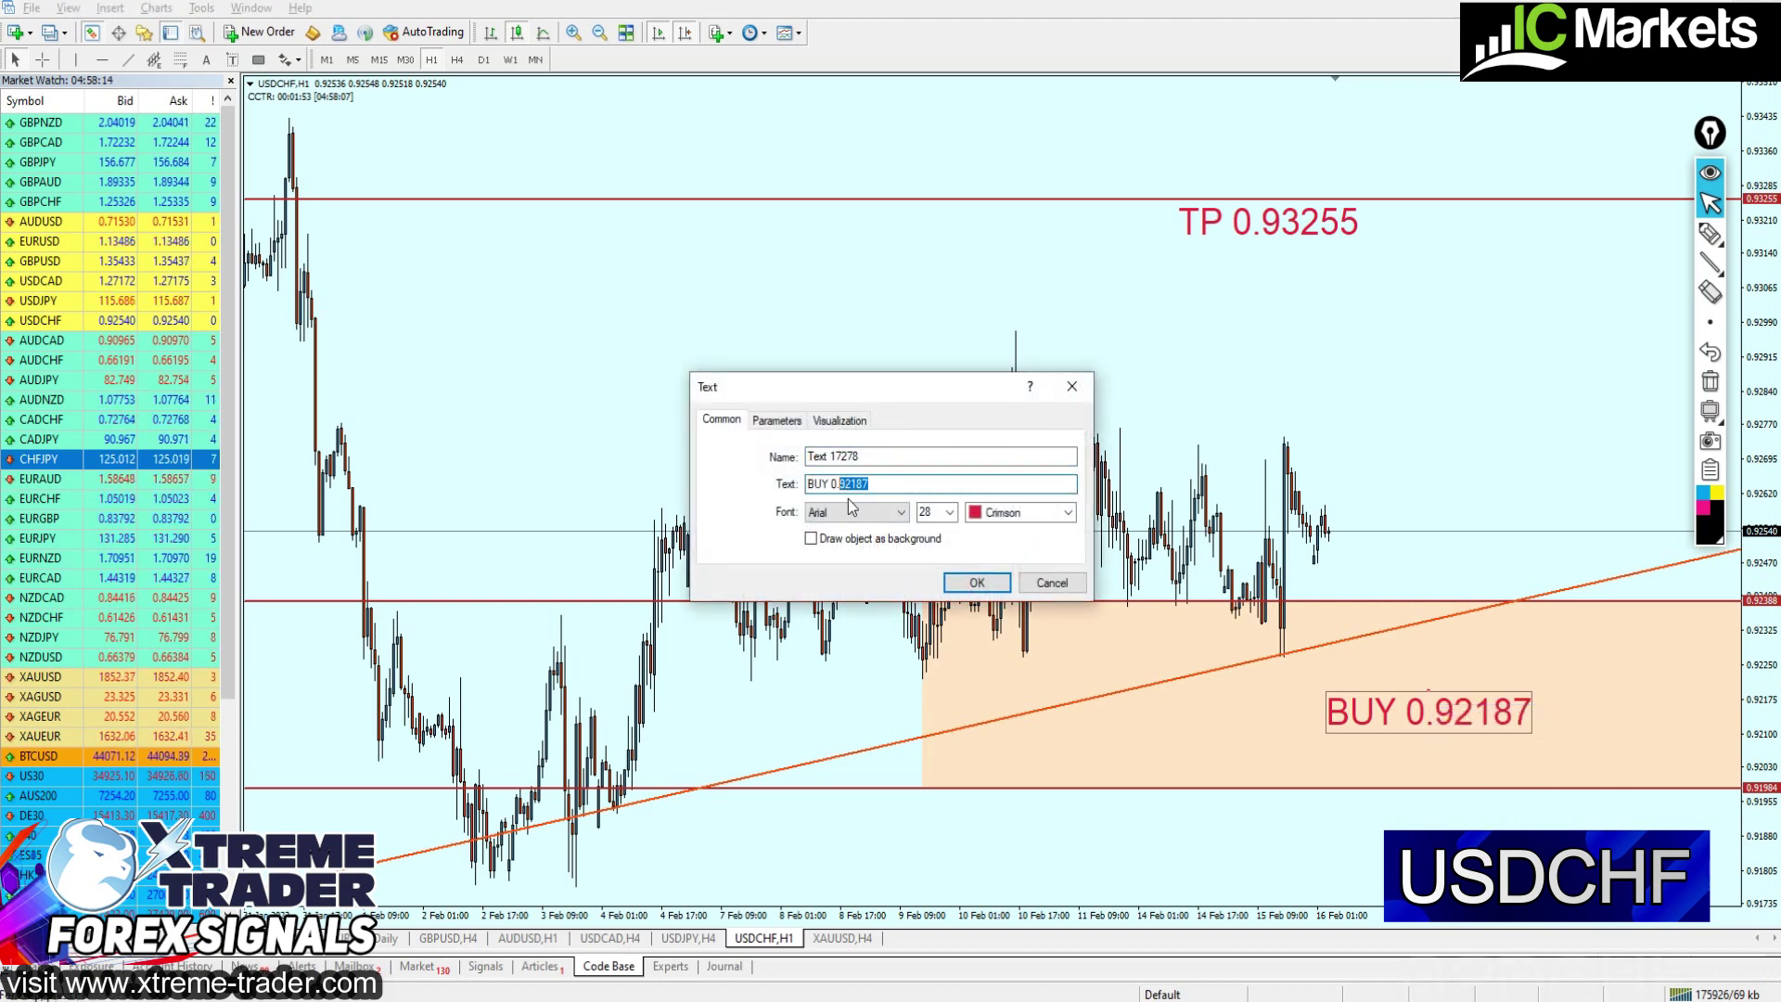
text(2388)
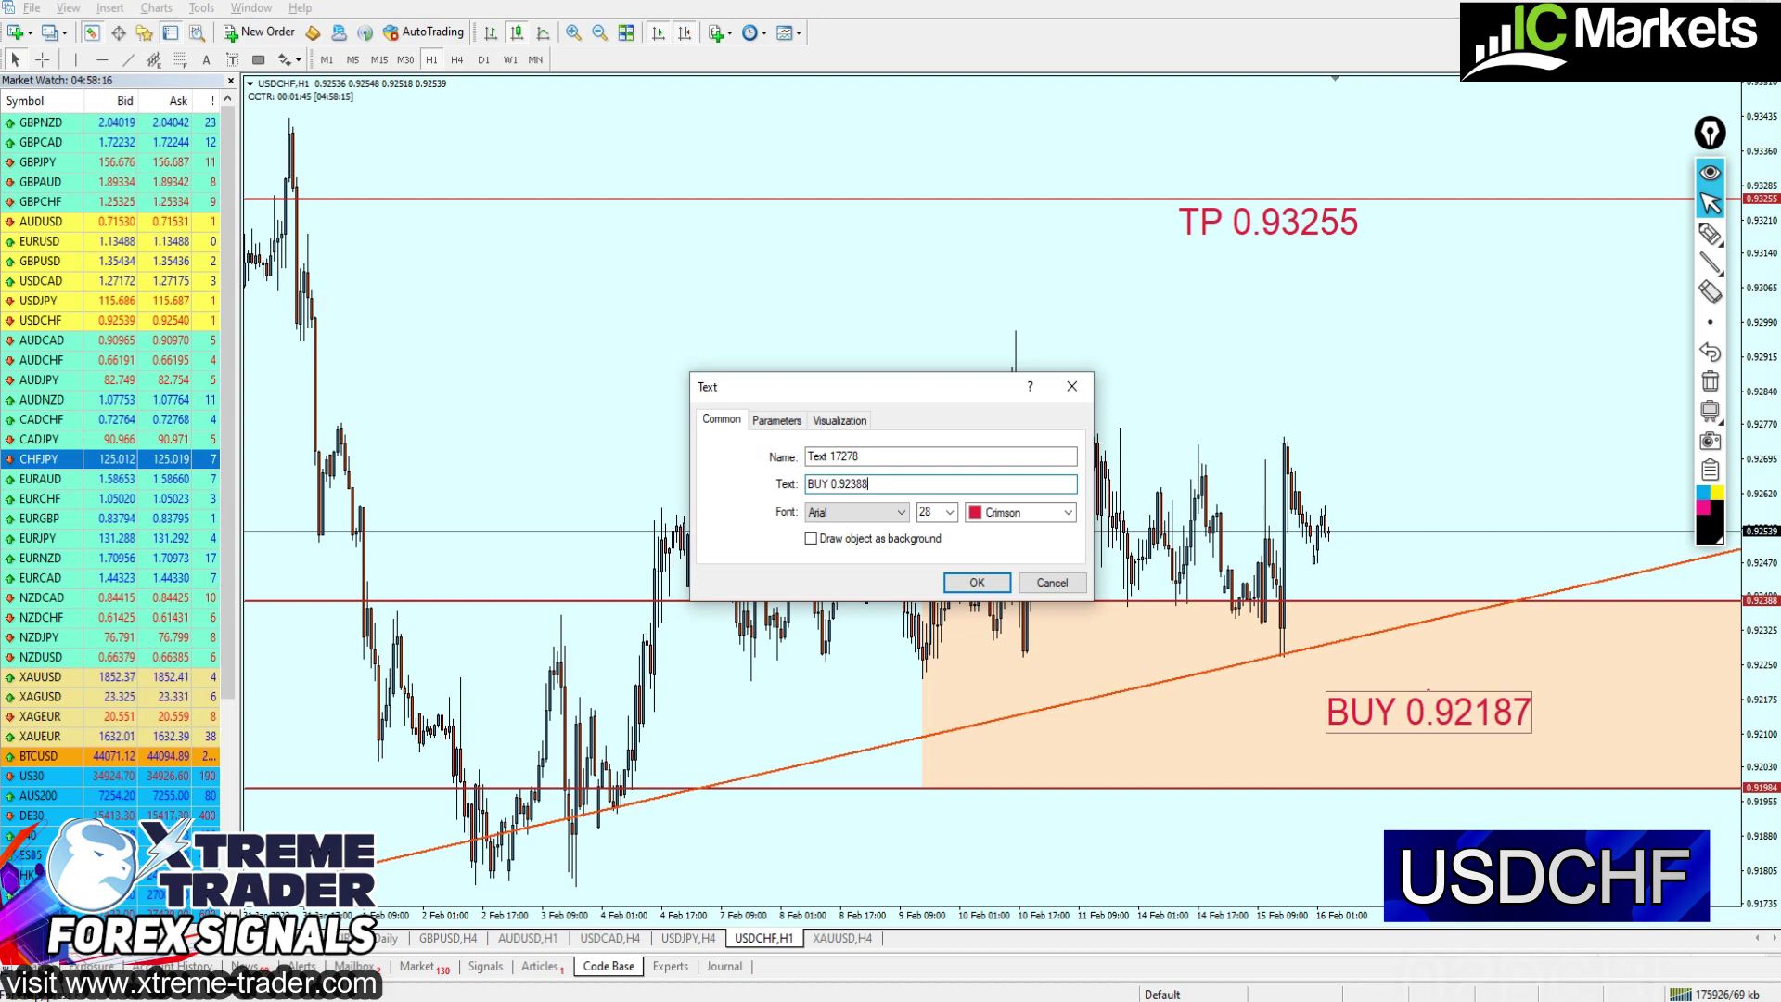
key(Return)
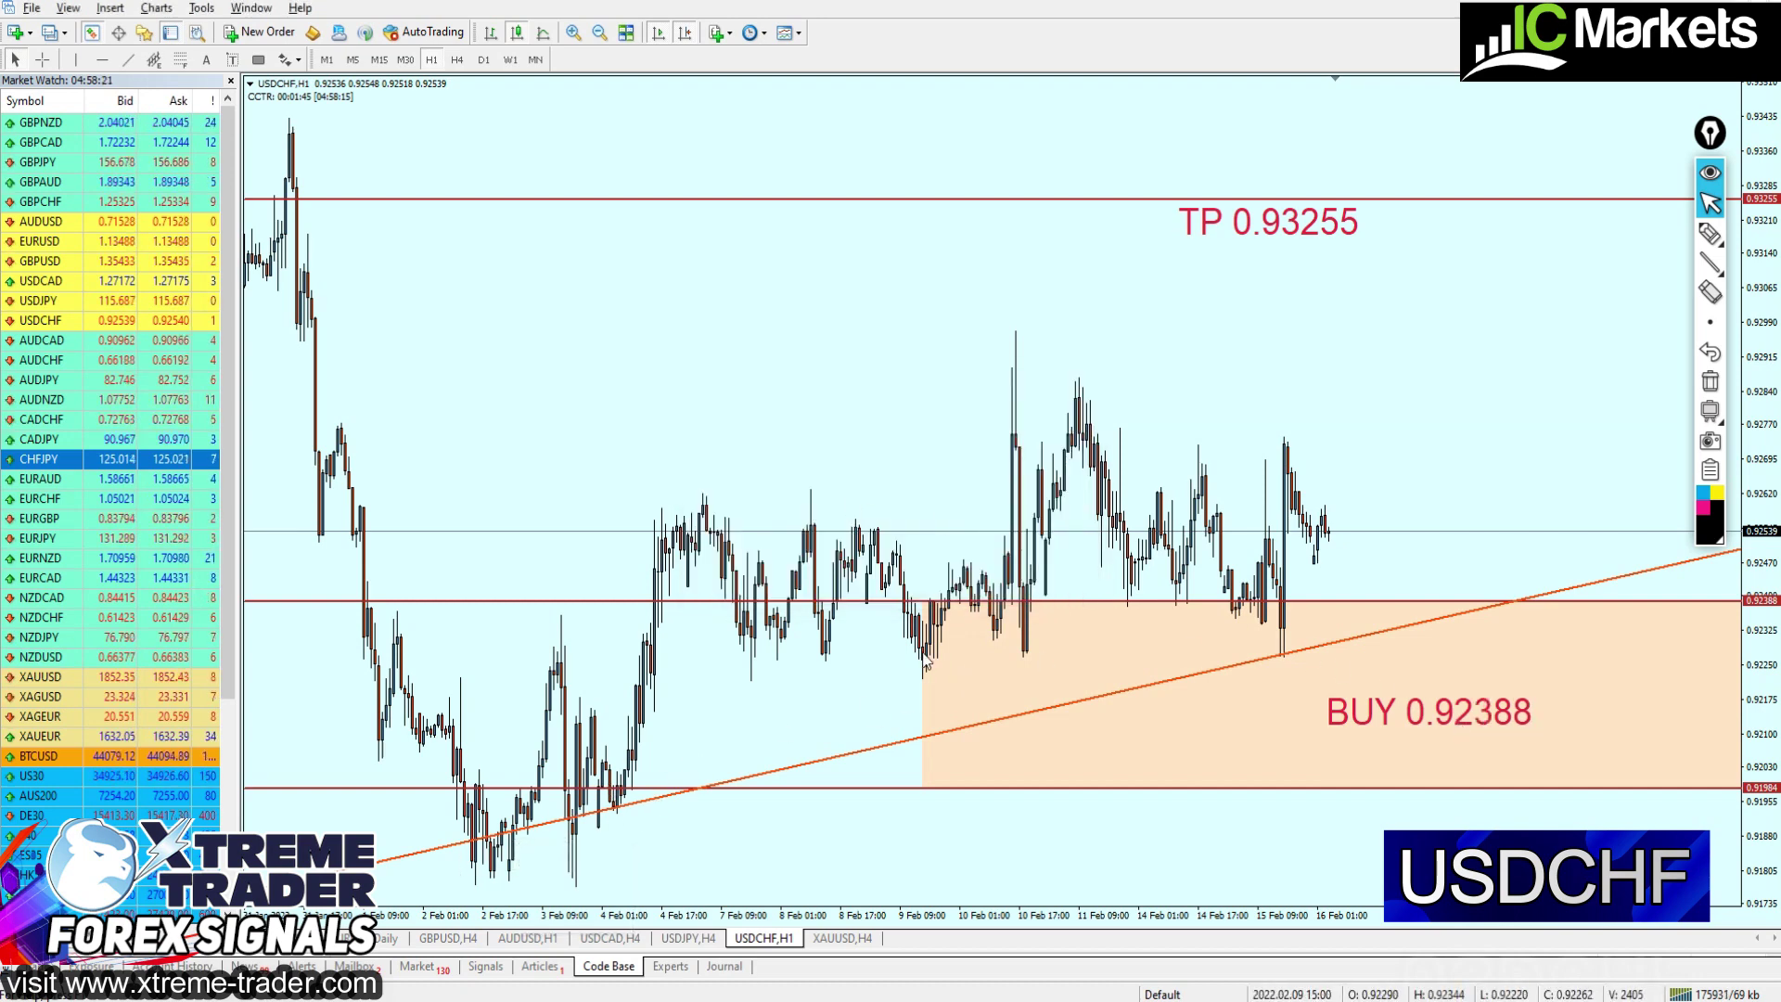
Draw the projected path with the pen from current price down into the buy zone and up to 0.93255, then clear it
click(1710, 233)
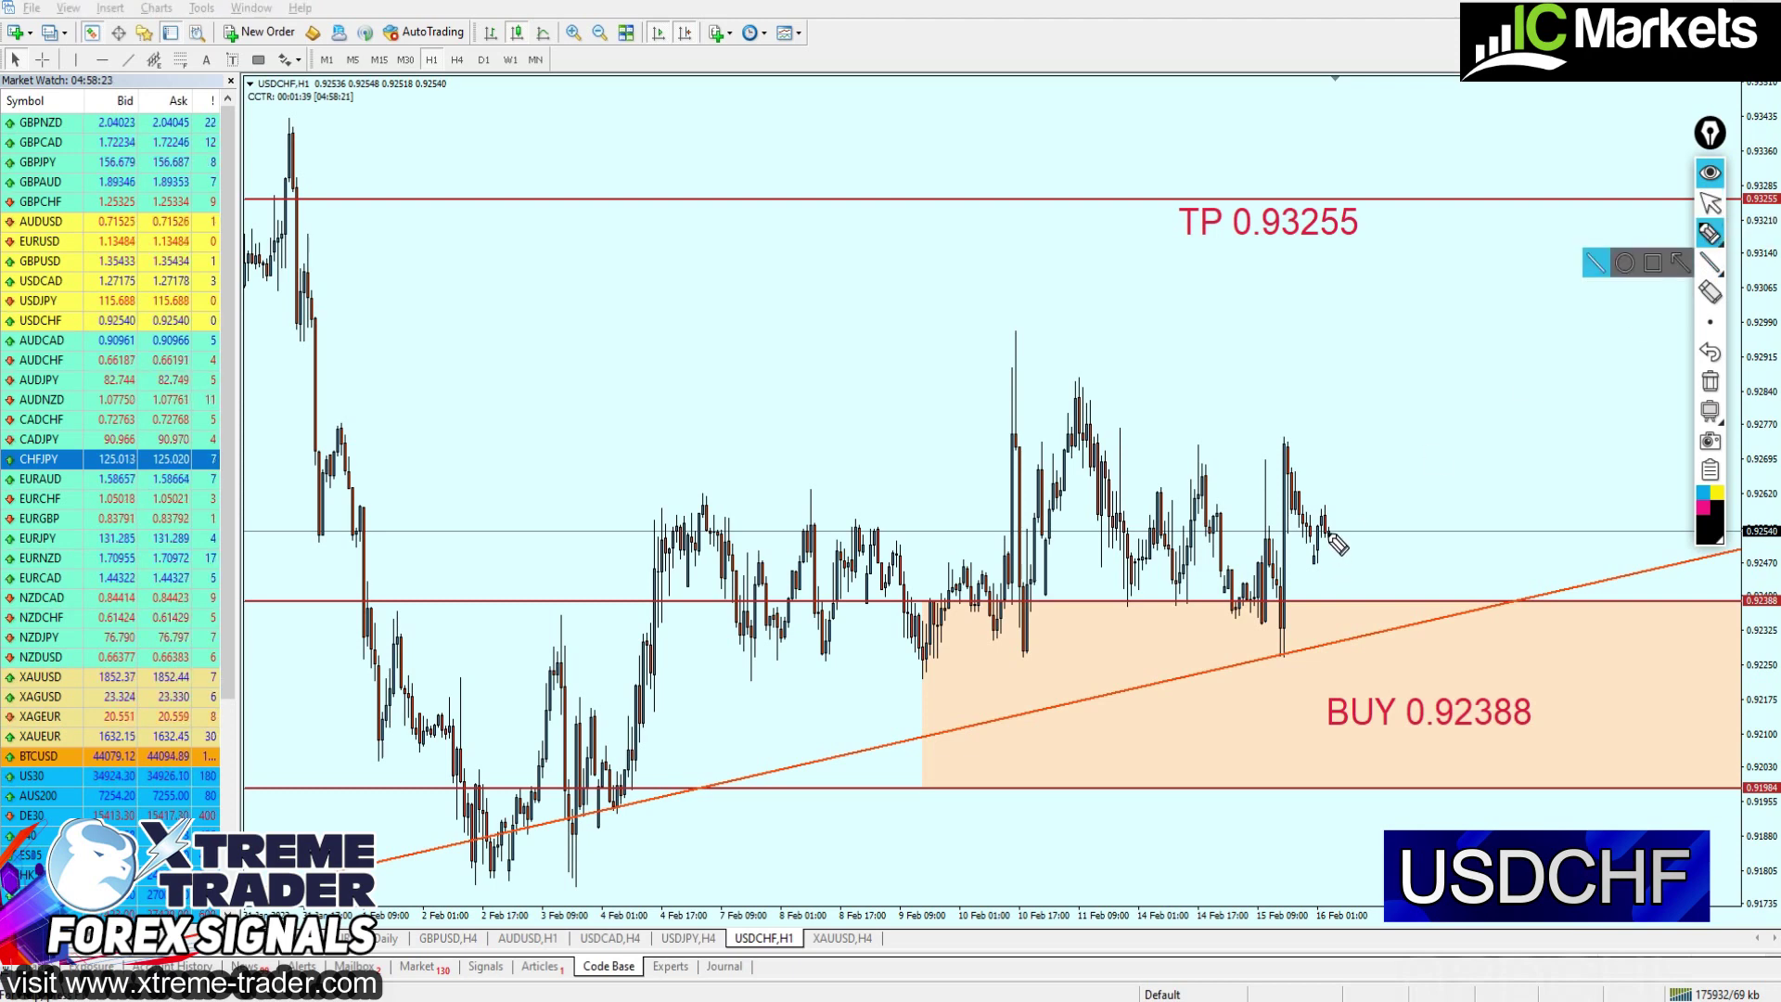
mouse_move(1328, 531)
mouse_down()
mouse_move(1417, 625)
mouse_move(1587, 203)
mouse_up()
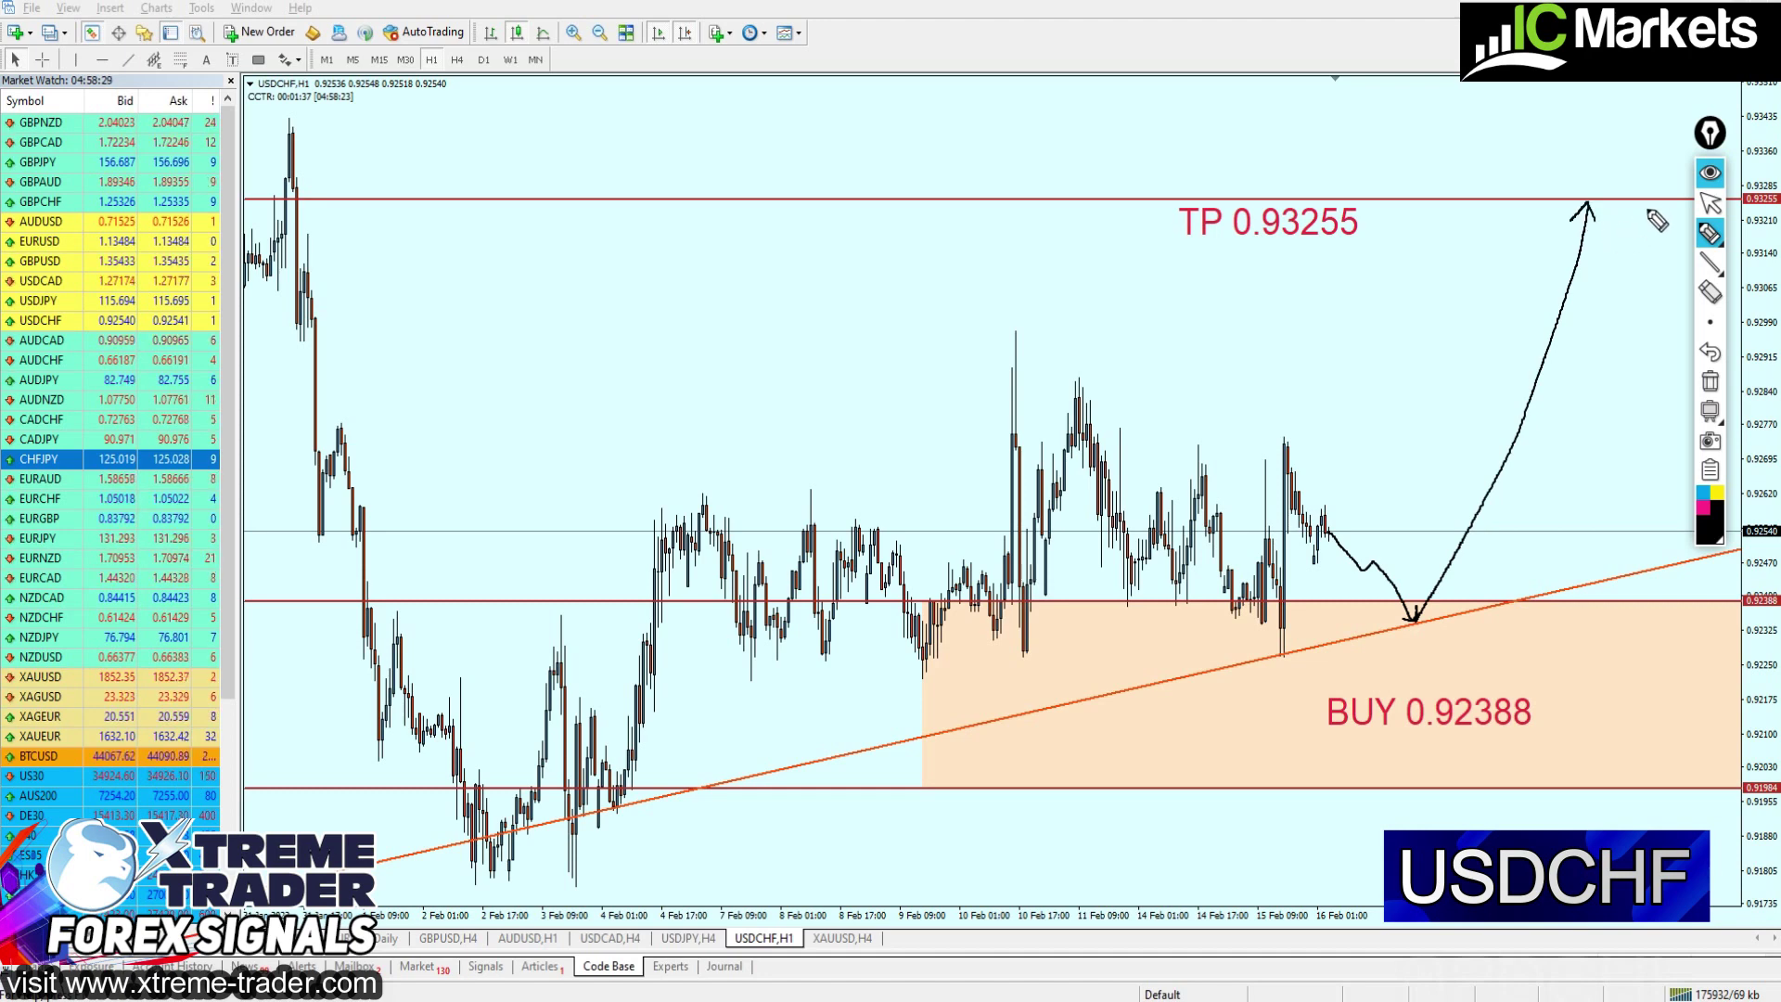
click(1707, 204)
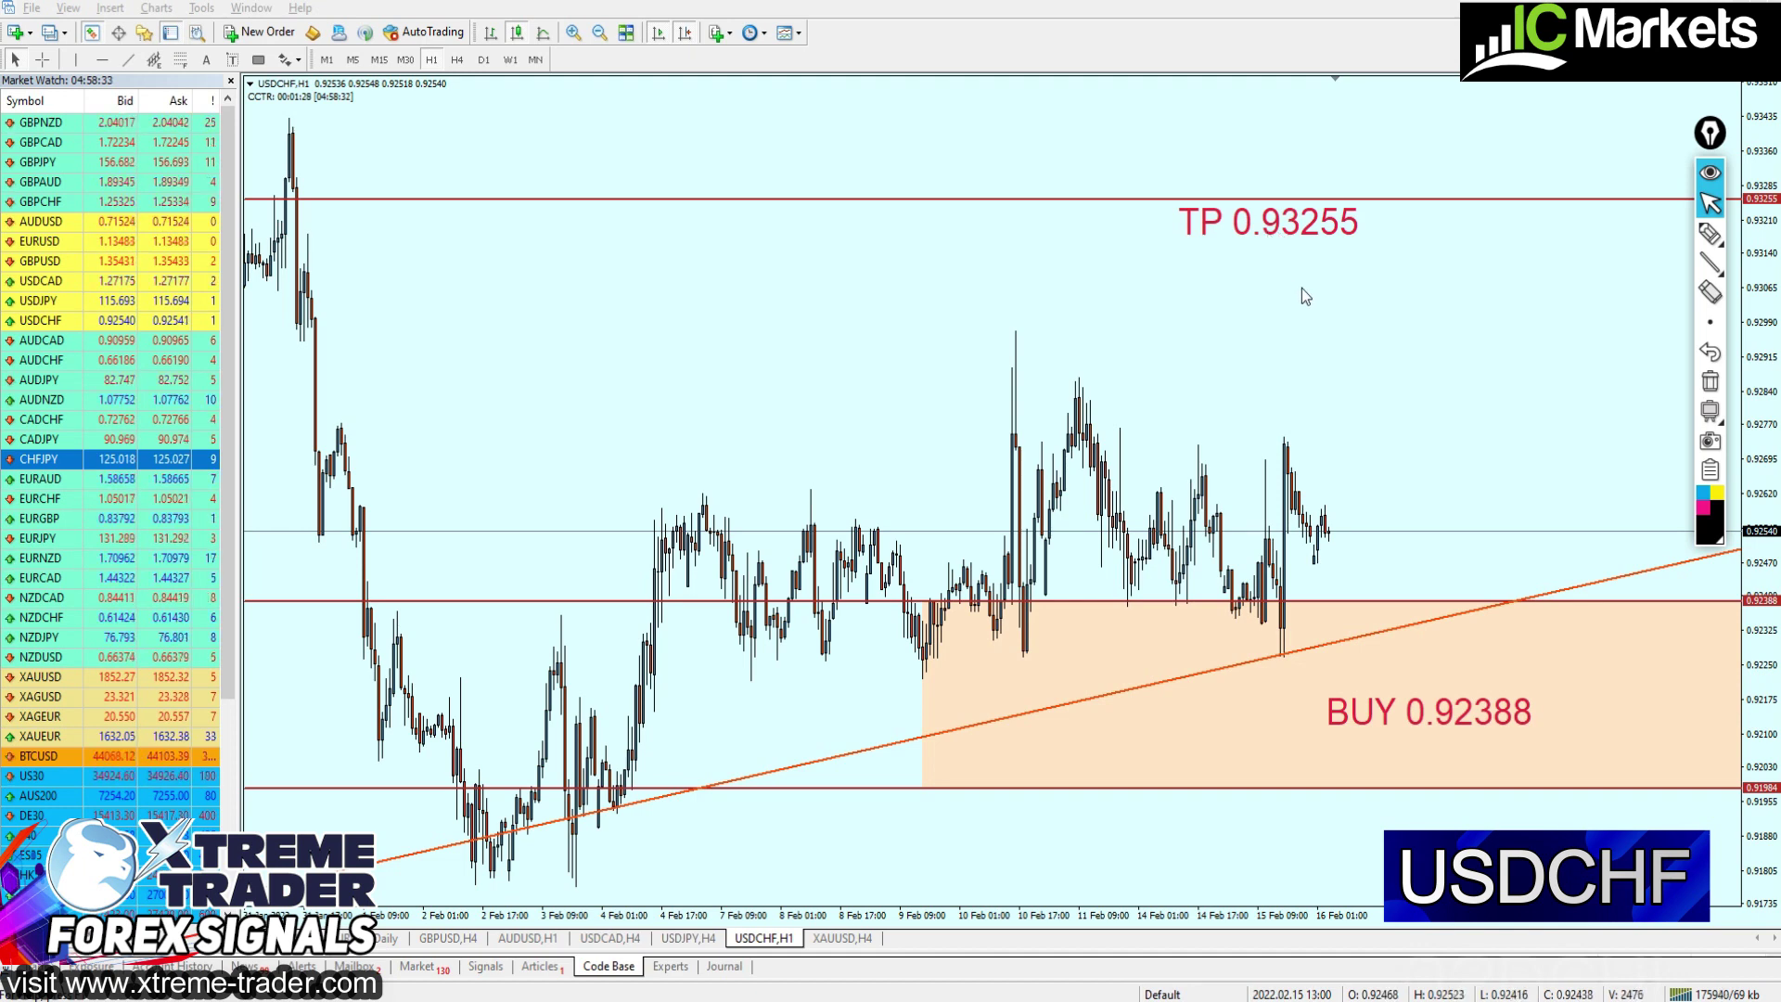
Measure from the USDCHF entry line up to the take-profit line, and down to the 0.91984 line
middle_click(1300, 234)
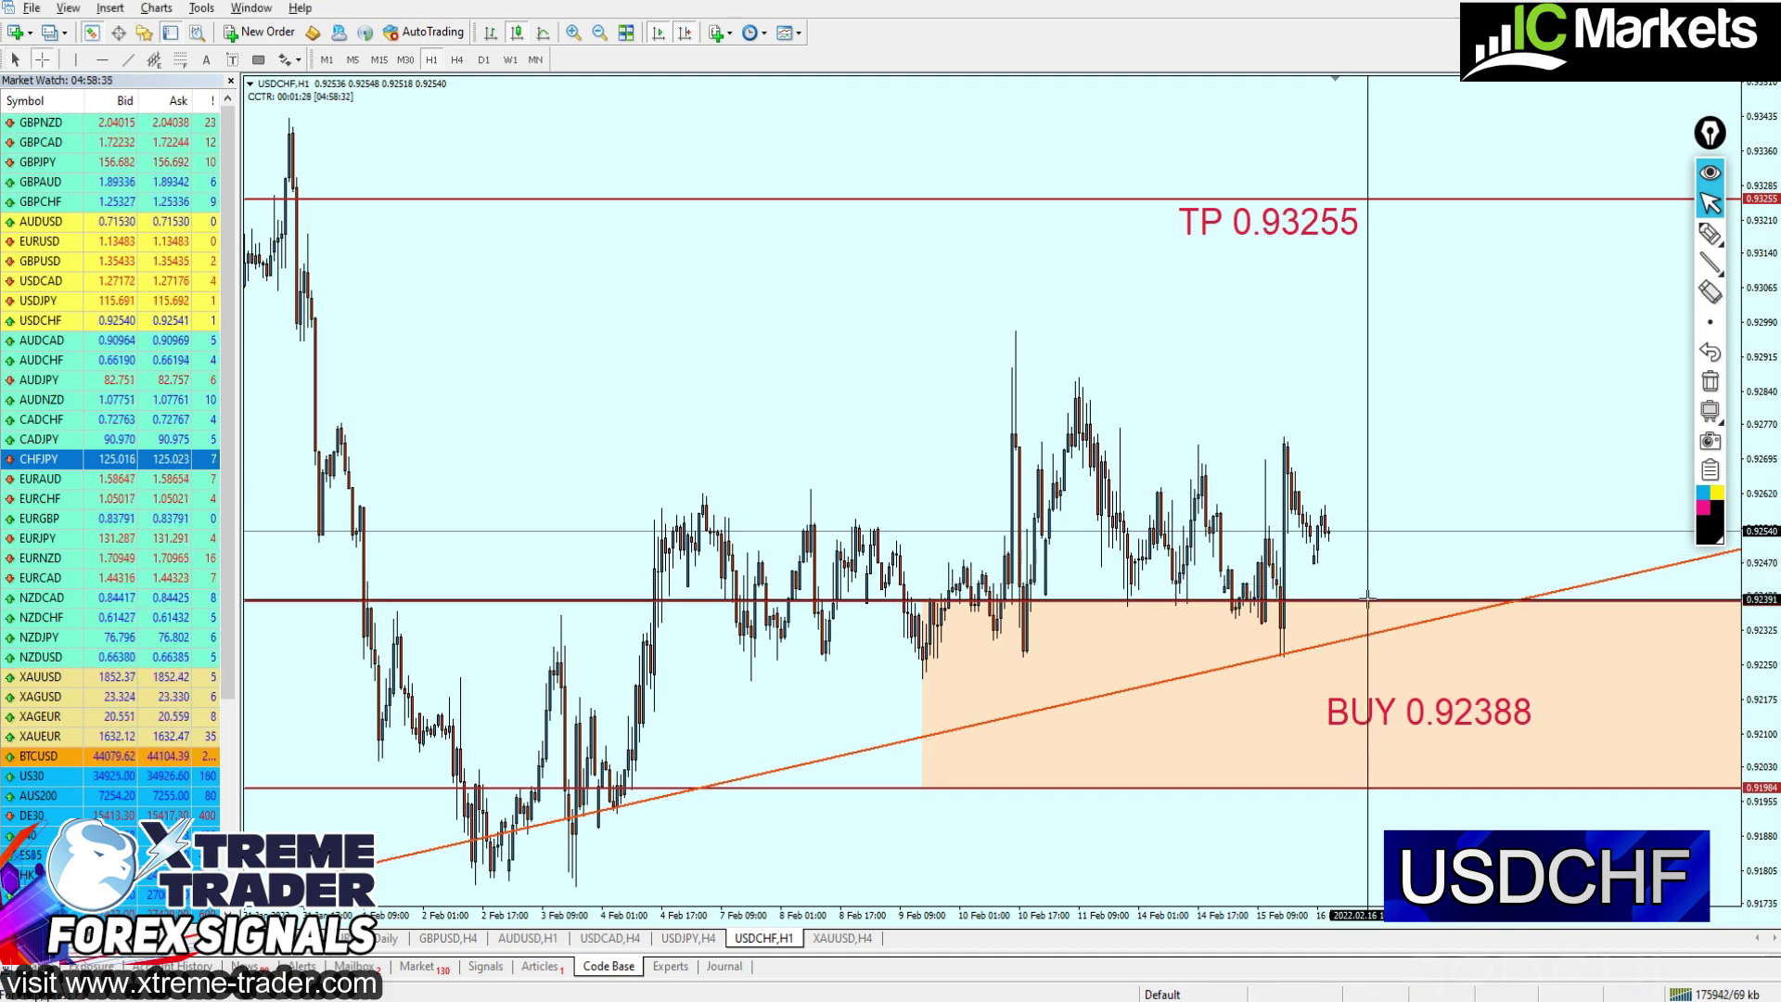
drag(1367, 600, 1484, 198)
middle_click(1325, 557)
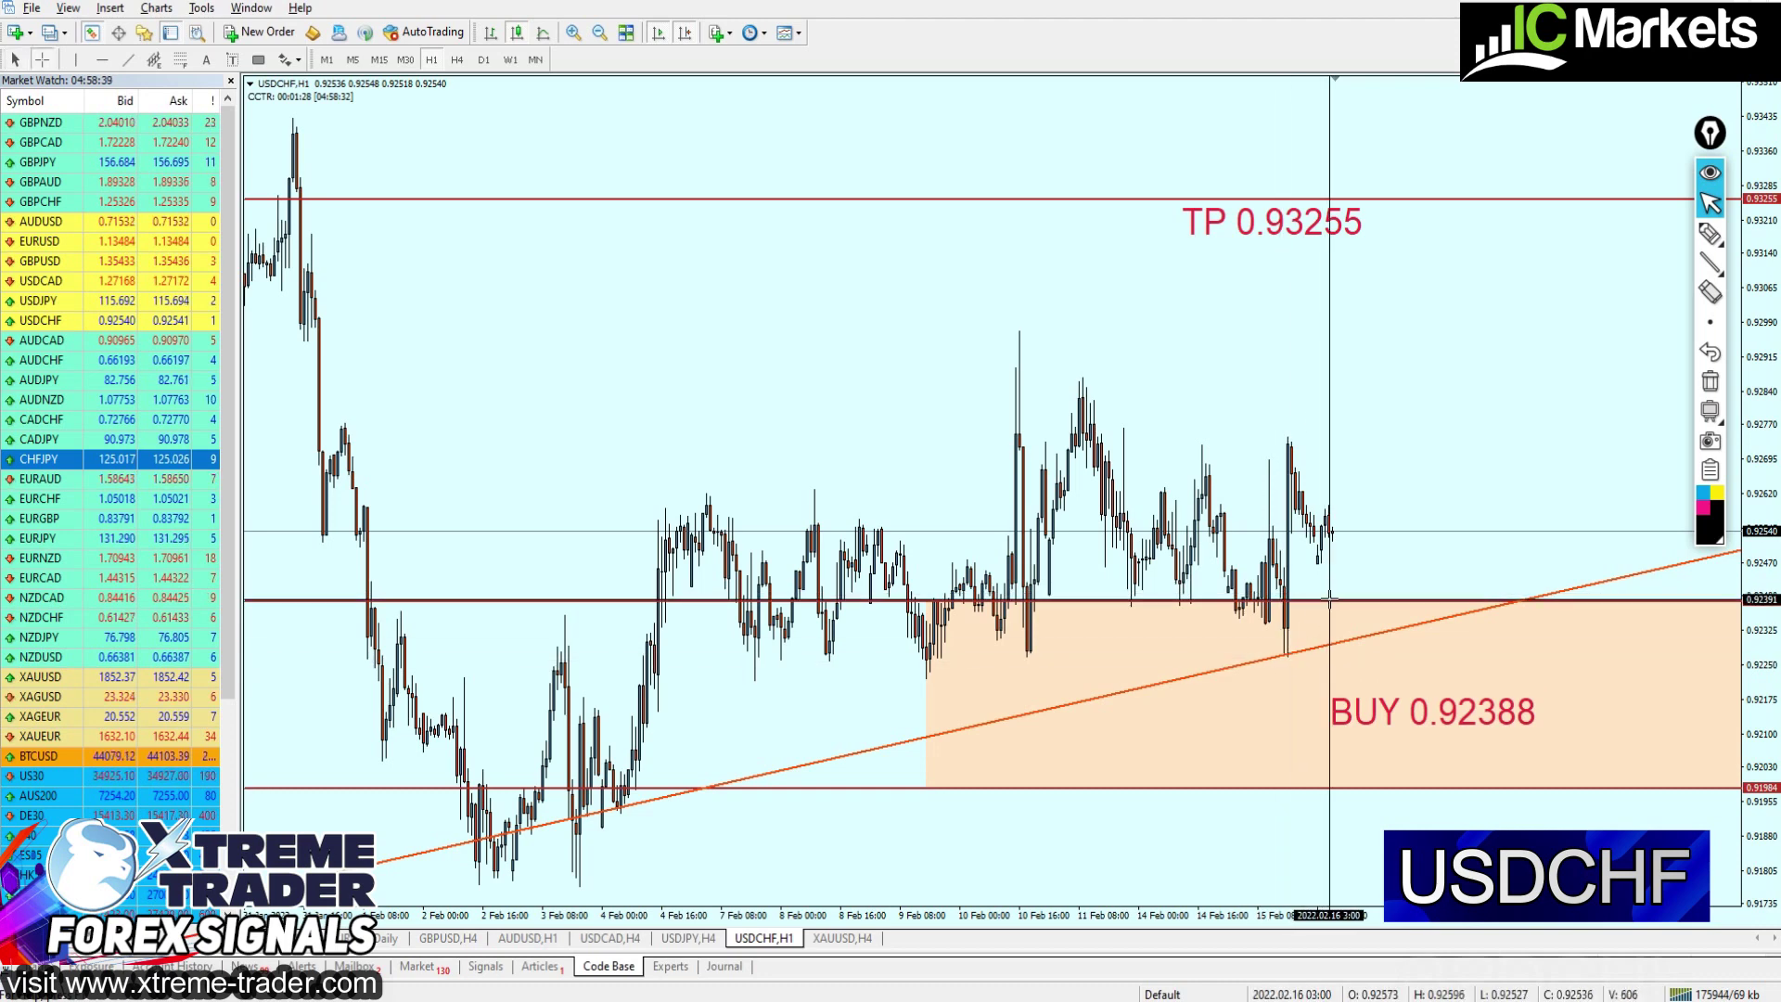
drag(1330, 600, 1373, 800)
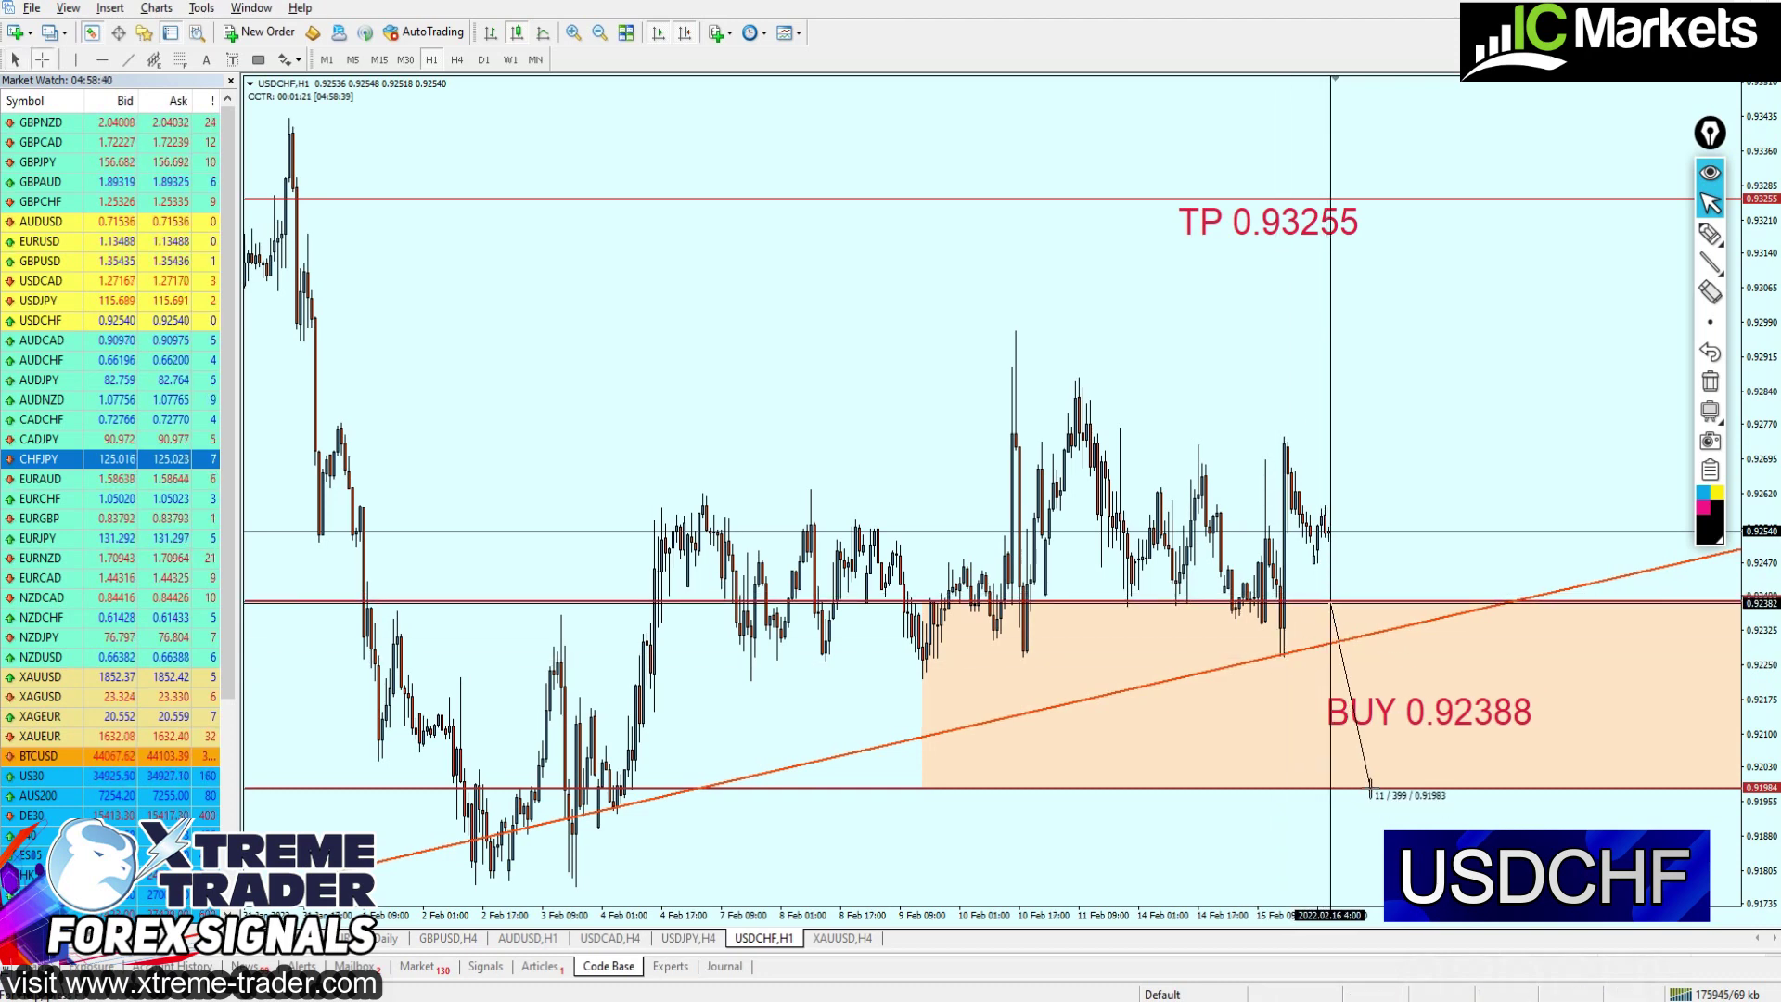
drag(1371, 788, 1372, 794)
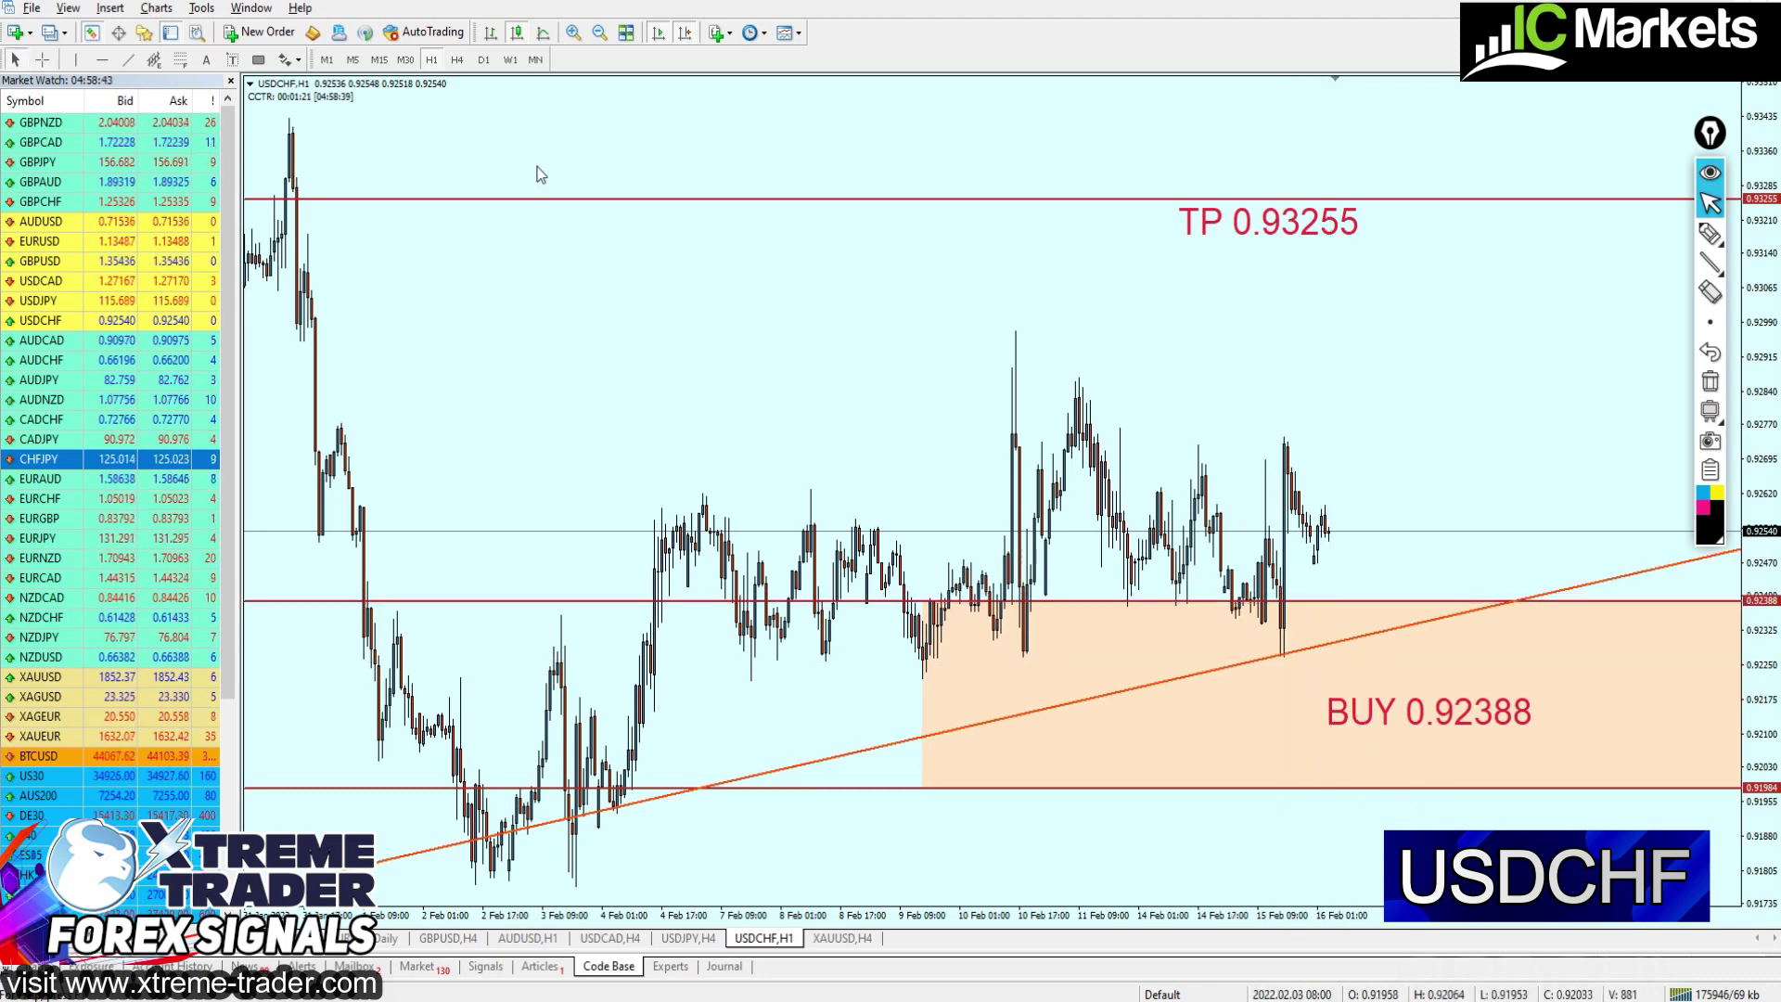
Return the USDCHF chart to the H4 timeframe and switch to the XAUUSD H4 chart
click(459, 59)
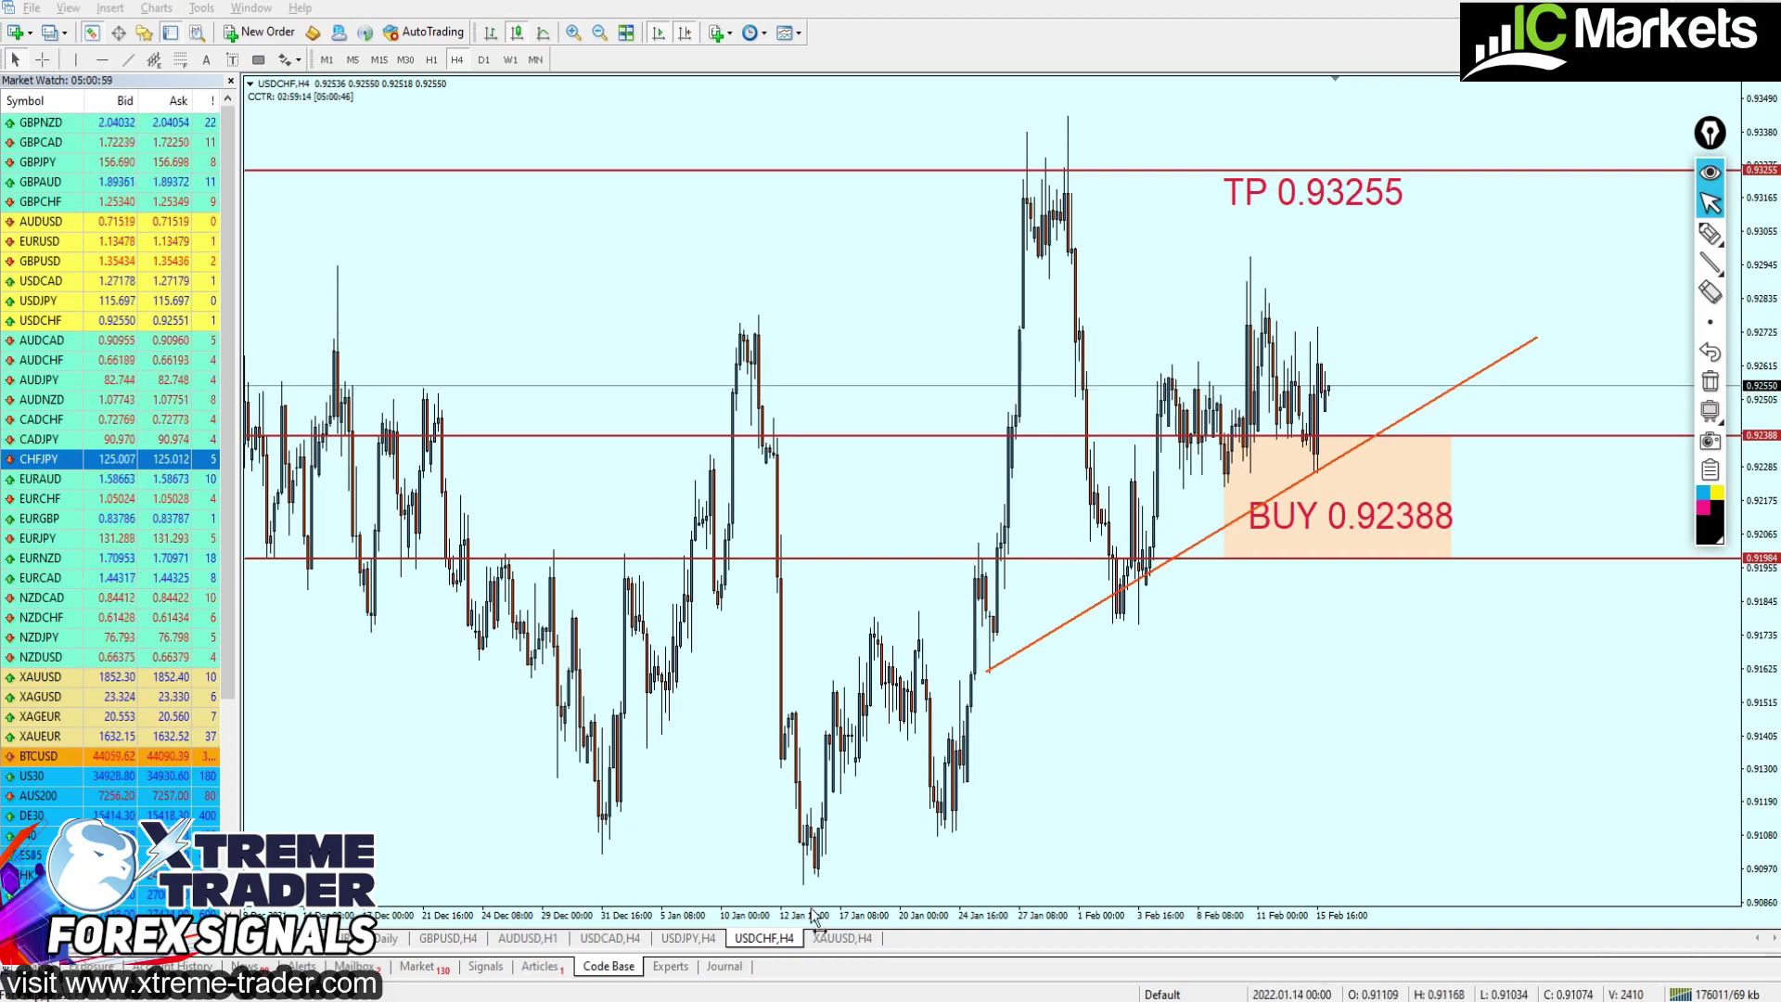
click(842, 938)
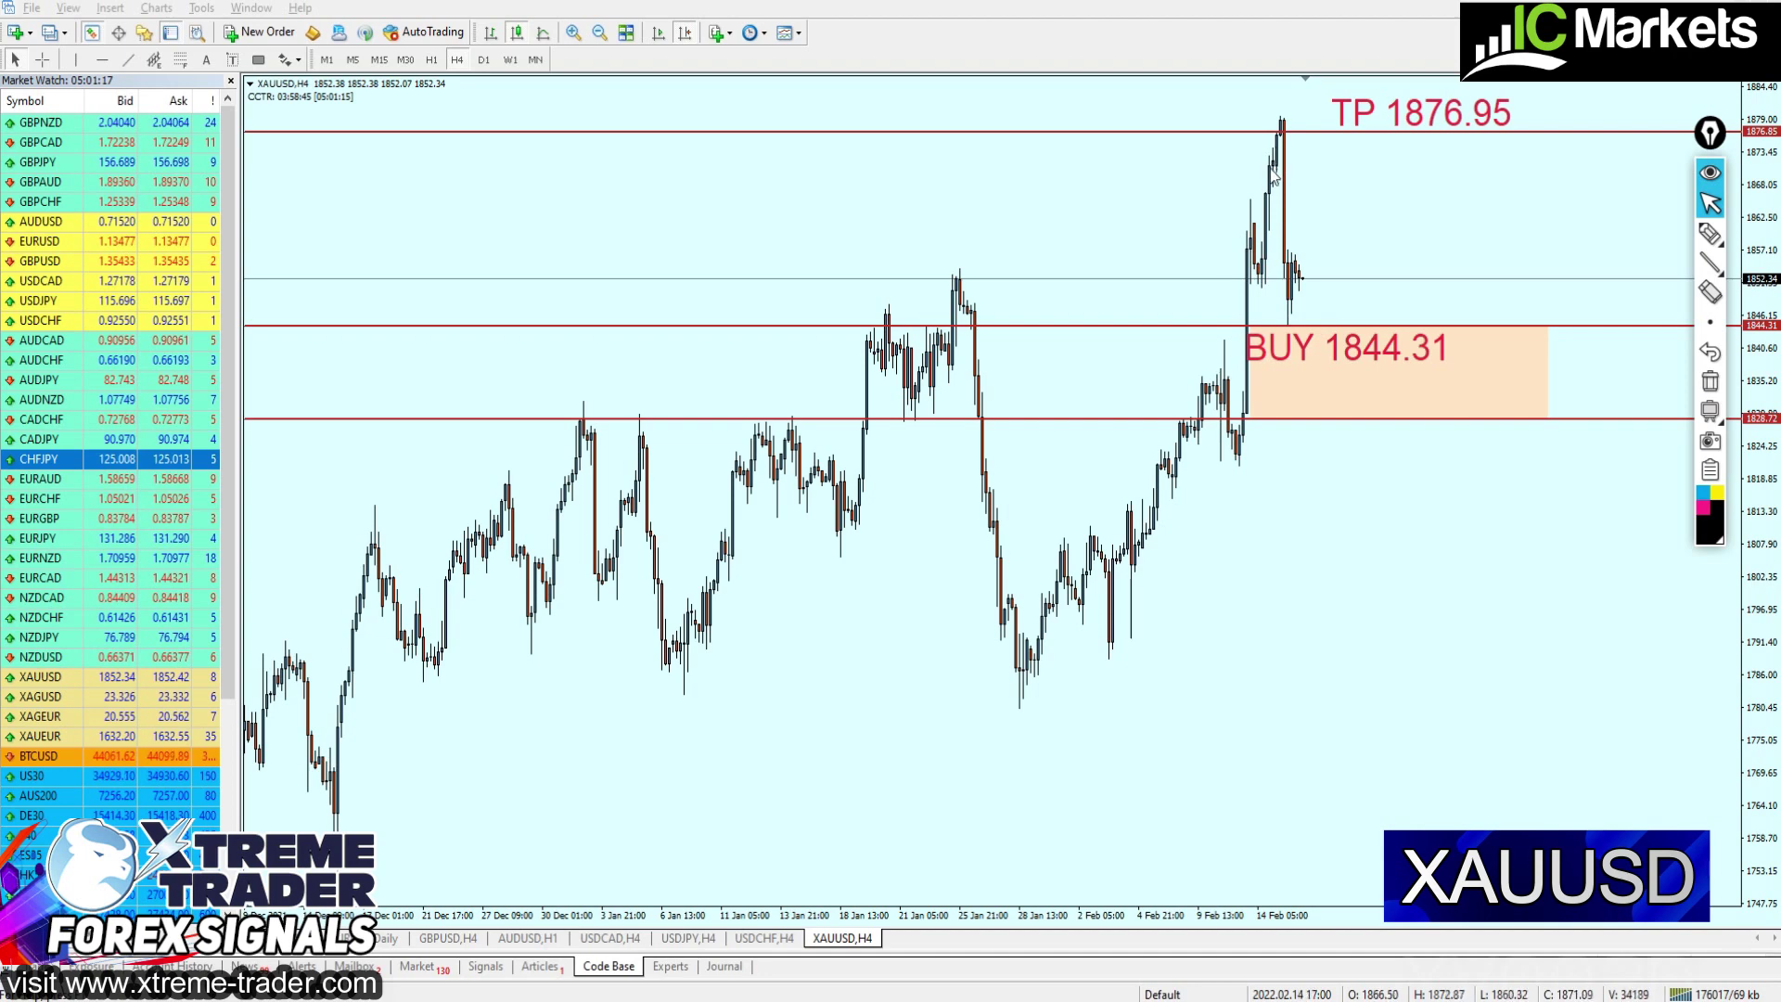
Move the "BUY 1844.31" label into the middle of the XAUUSD buy zone
double_click(1319, 355)
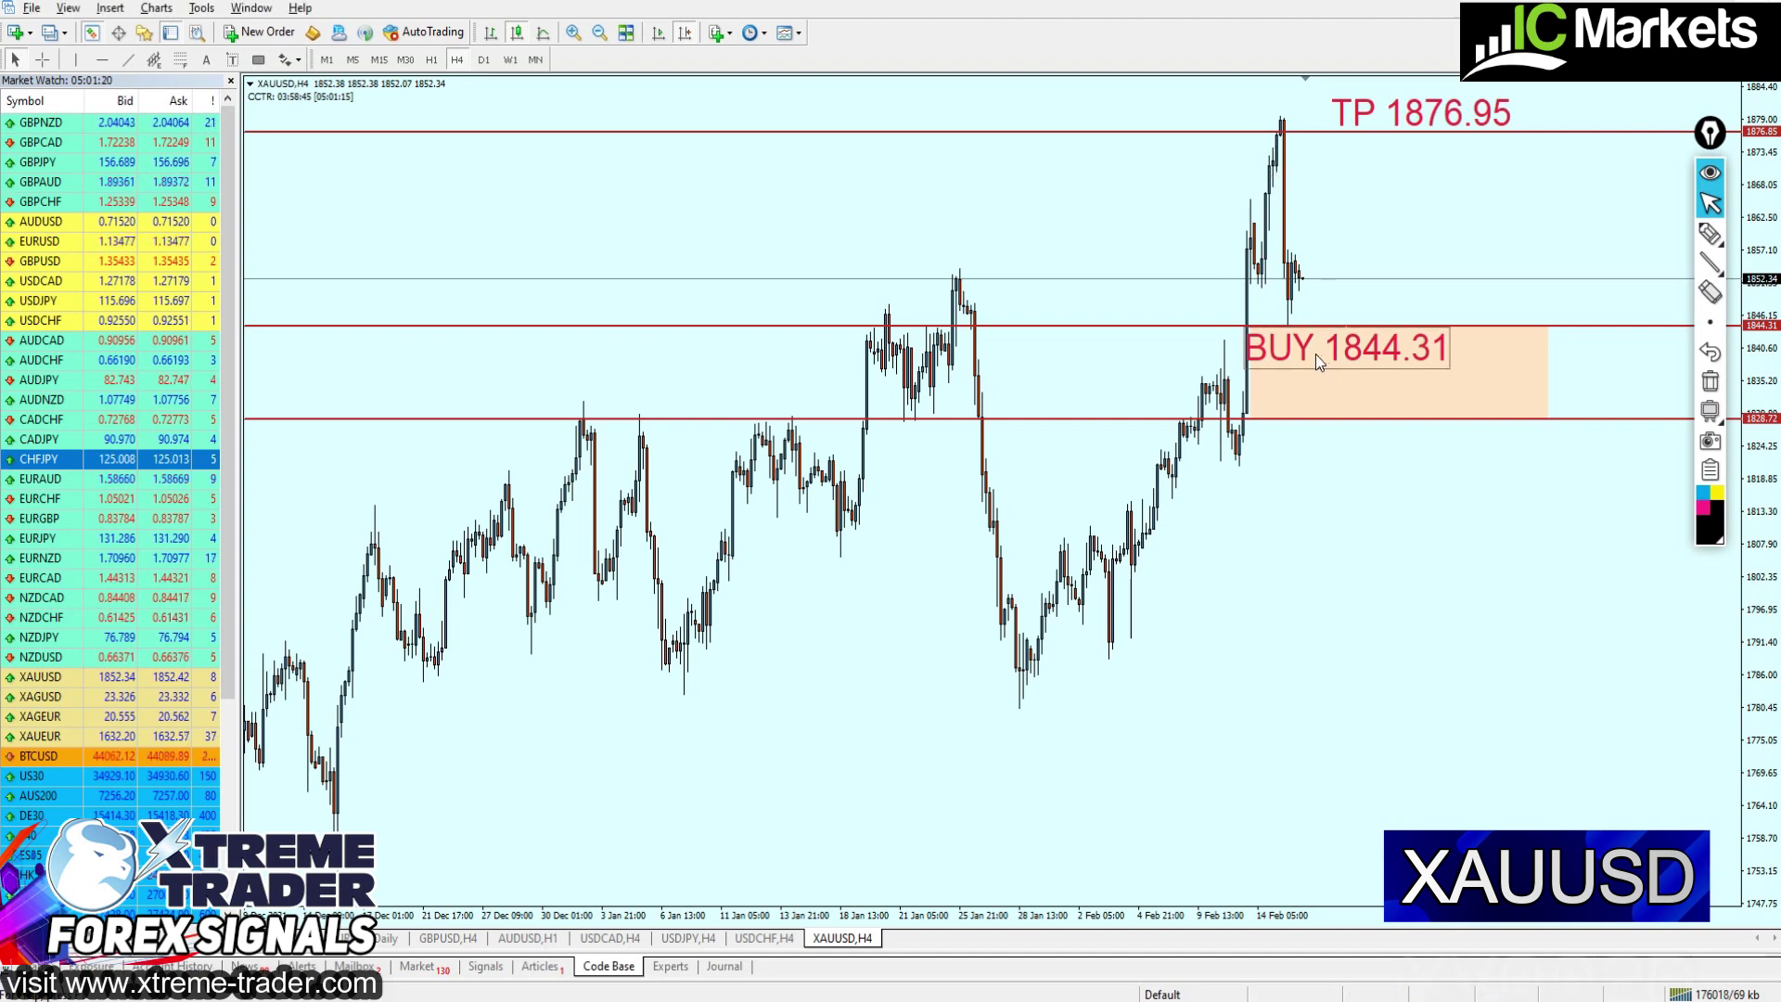
drag(1315, 355, 1390, 348)
double_click(1396, 362)
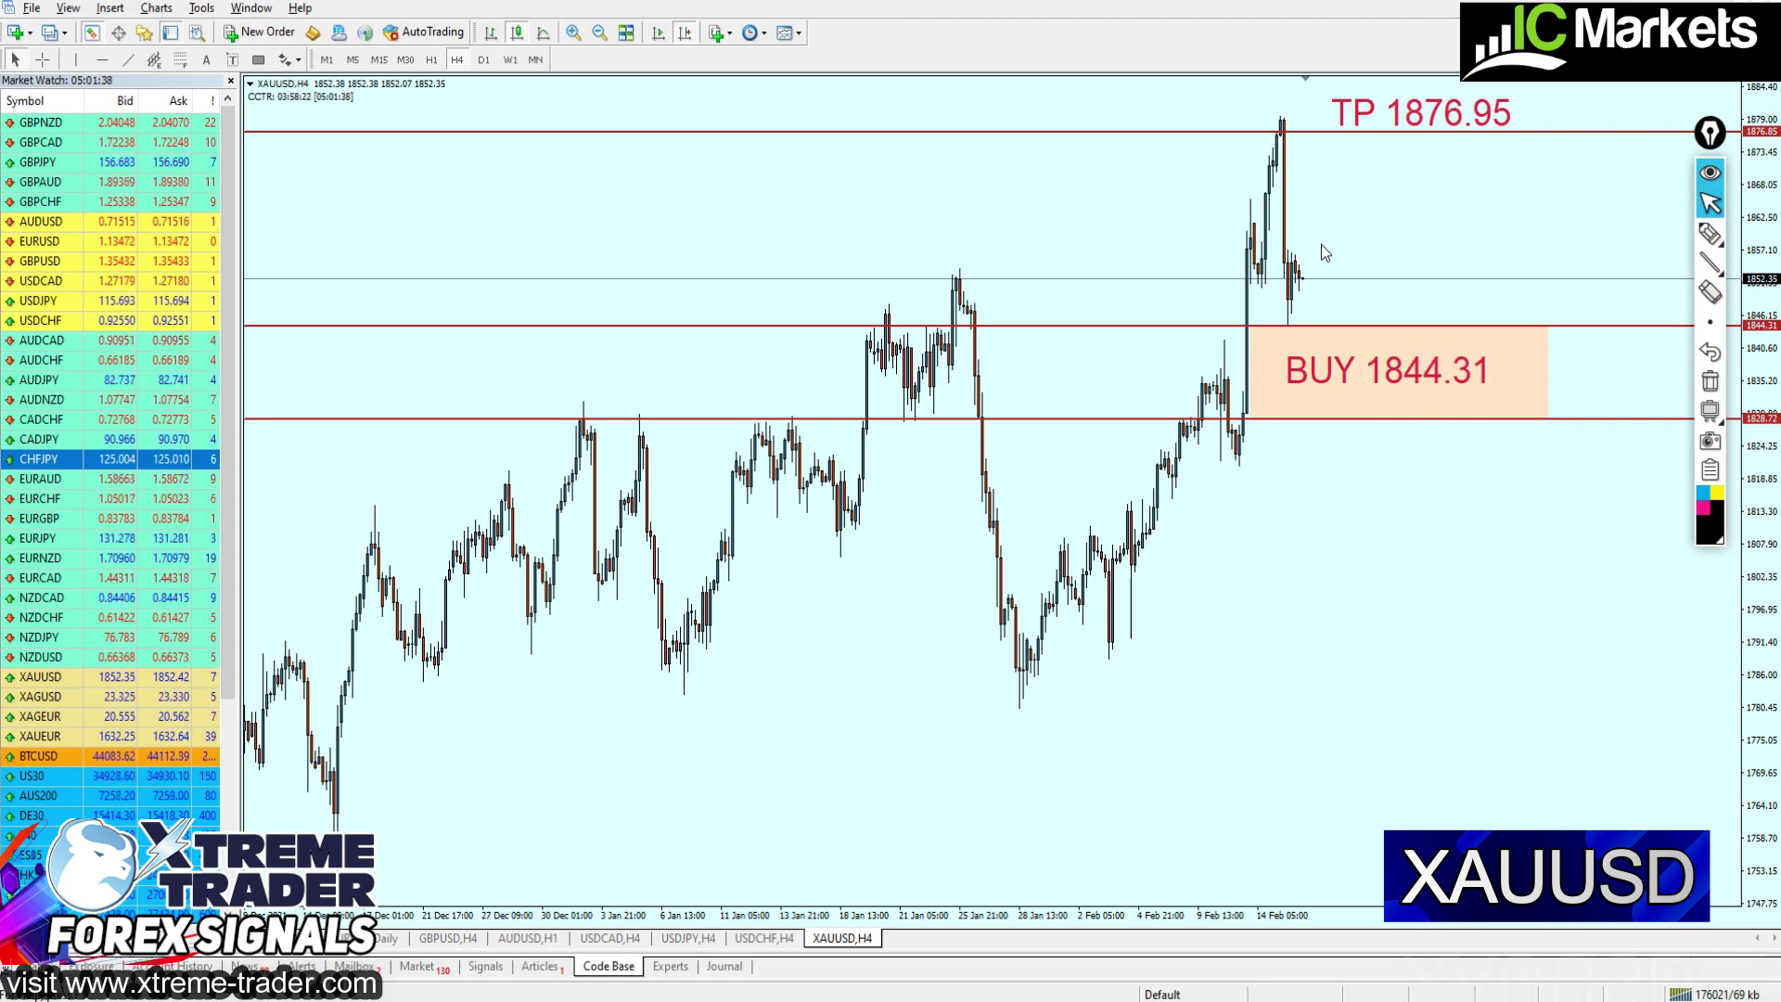
Measure the XAUUSD drop from the recent swing high to the low at the 1844.31 line
middle_click(1284, 120)
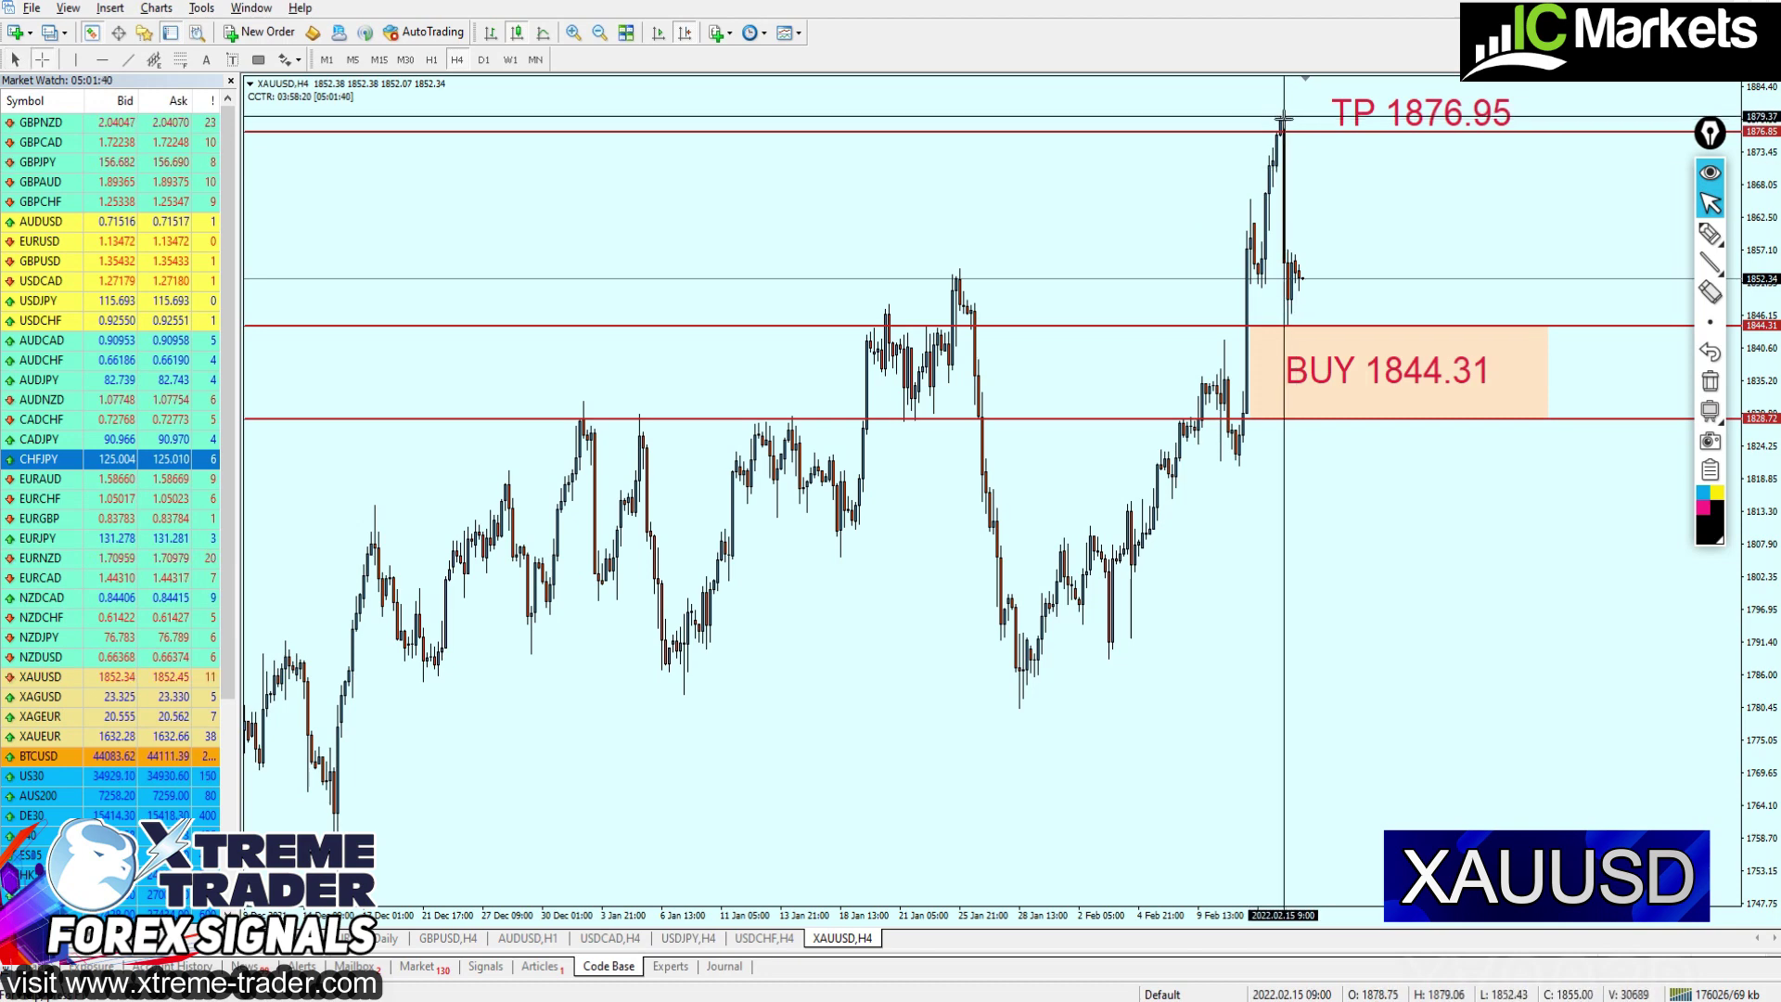
drag(1282, 120, 1292, 327)
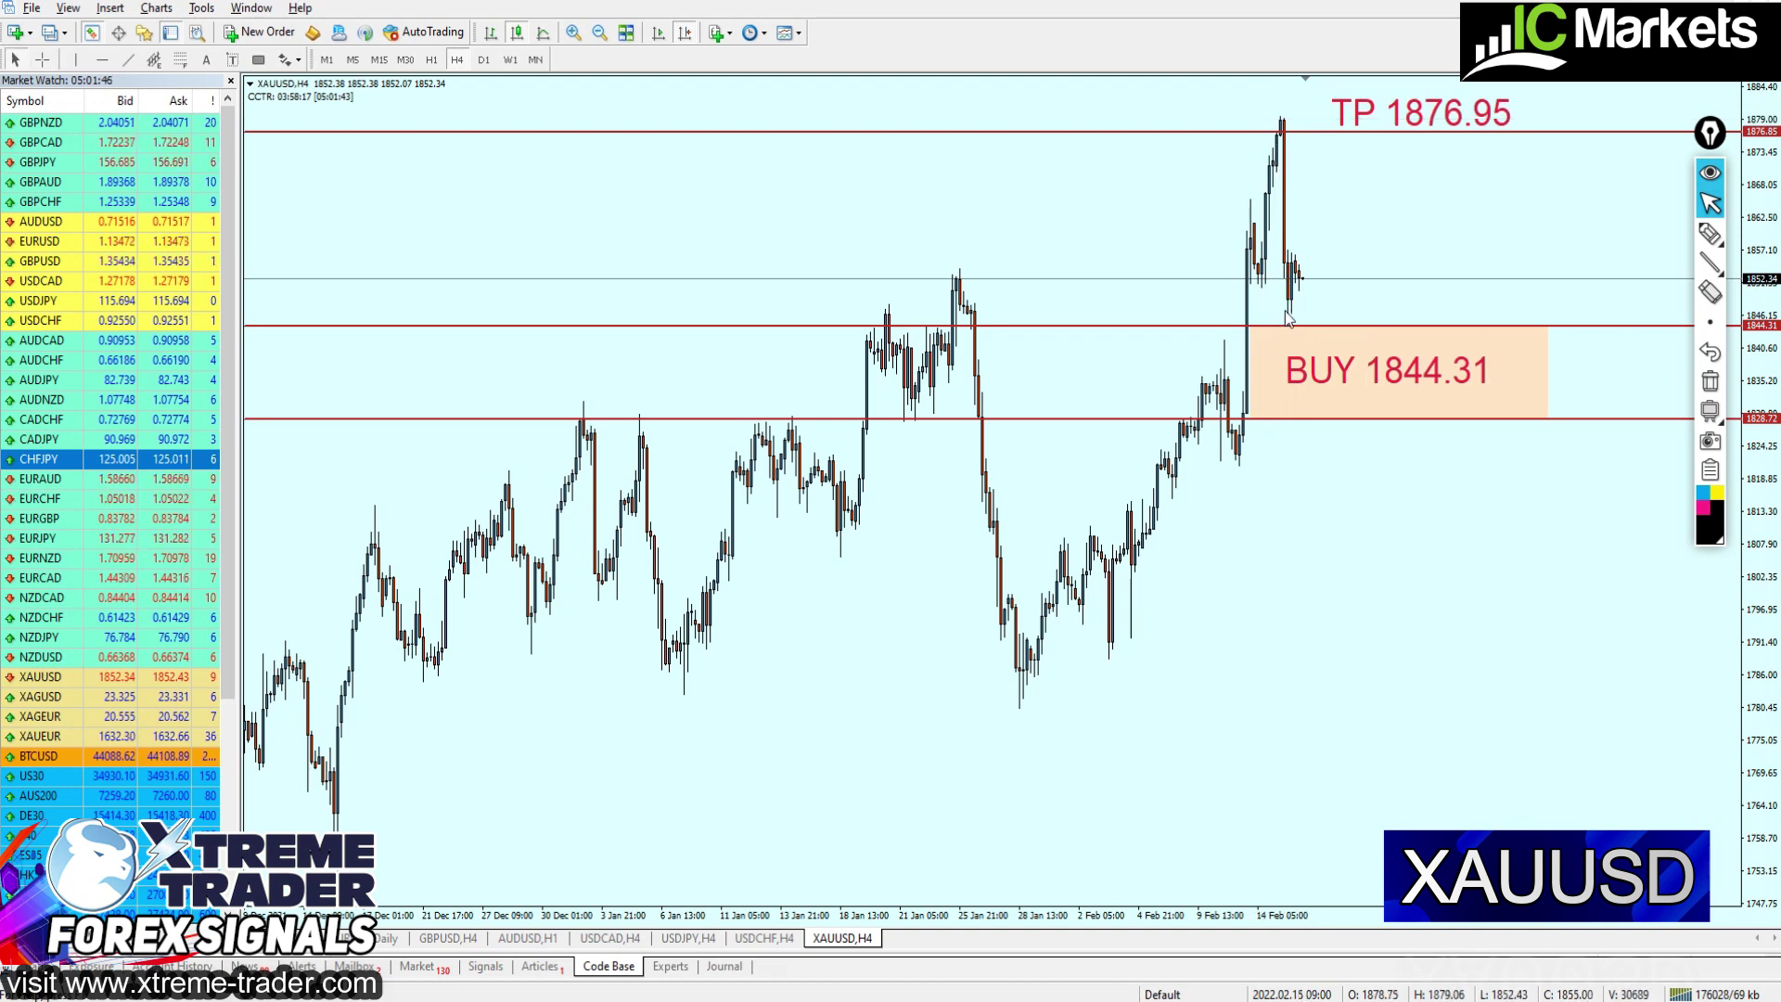
Switch the XAUUSD chart to the Daily timeframe and examine earlier price reactions at the take-profit line
click(483, 60)
scroll(1185, 393, left, 3)
scroll(1141, 371, right, 6)
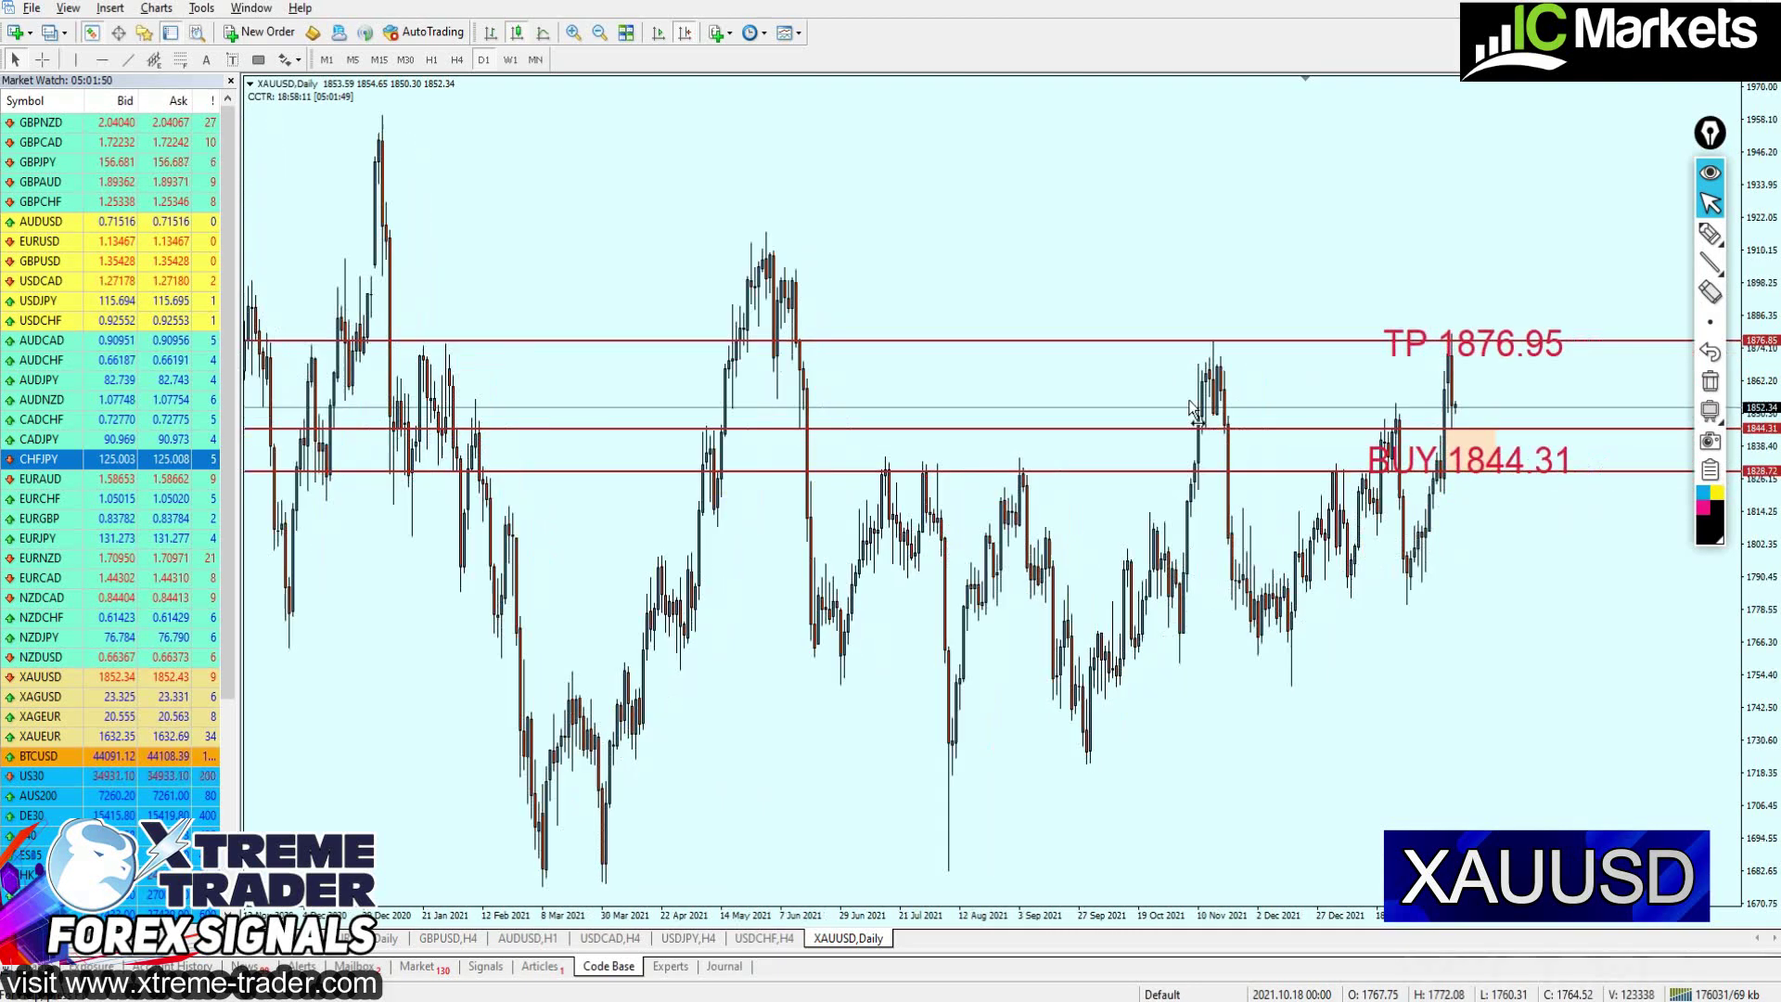
middle_click(1092, 343)
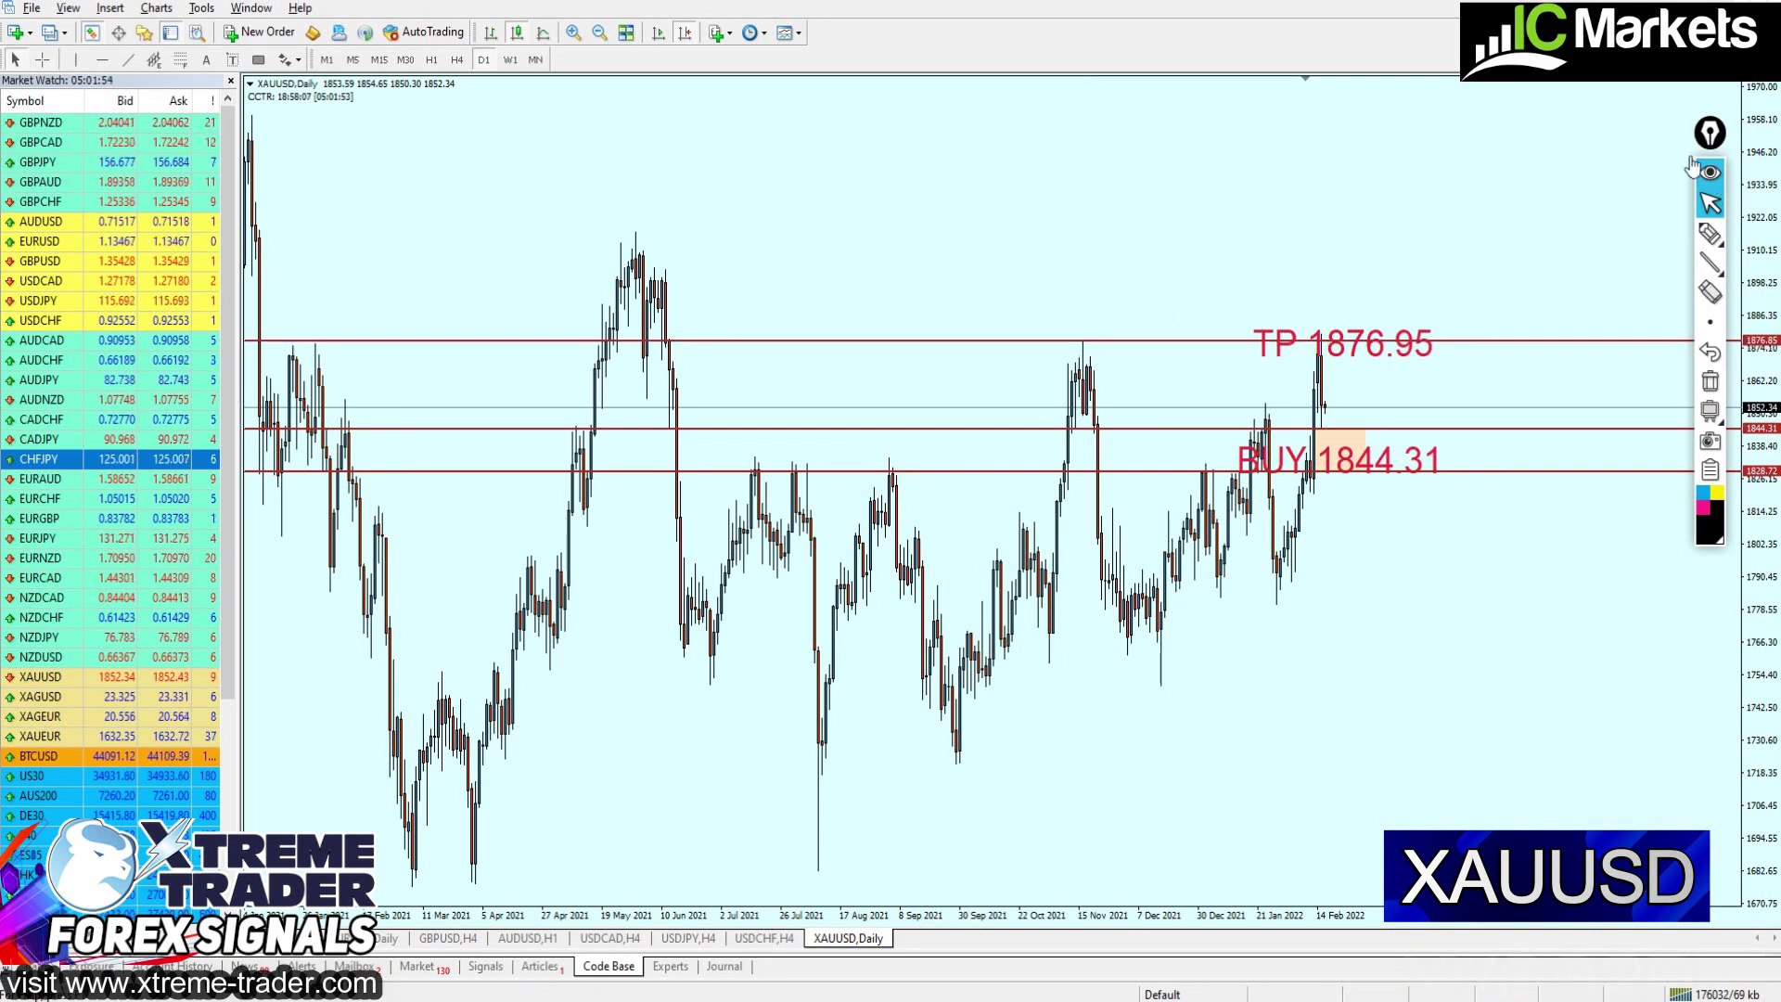
Move the annotation toolbar off the take-profit line and place the "TP 1876.95" label above that line
drag(1709, 133, 1652, 497)
drag(1356, 351, 1433, 303)
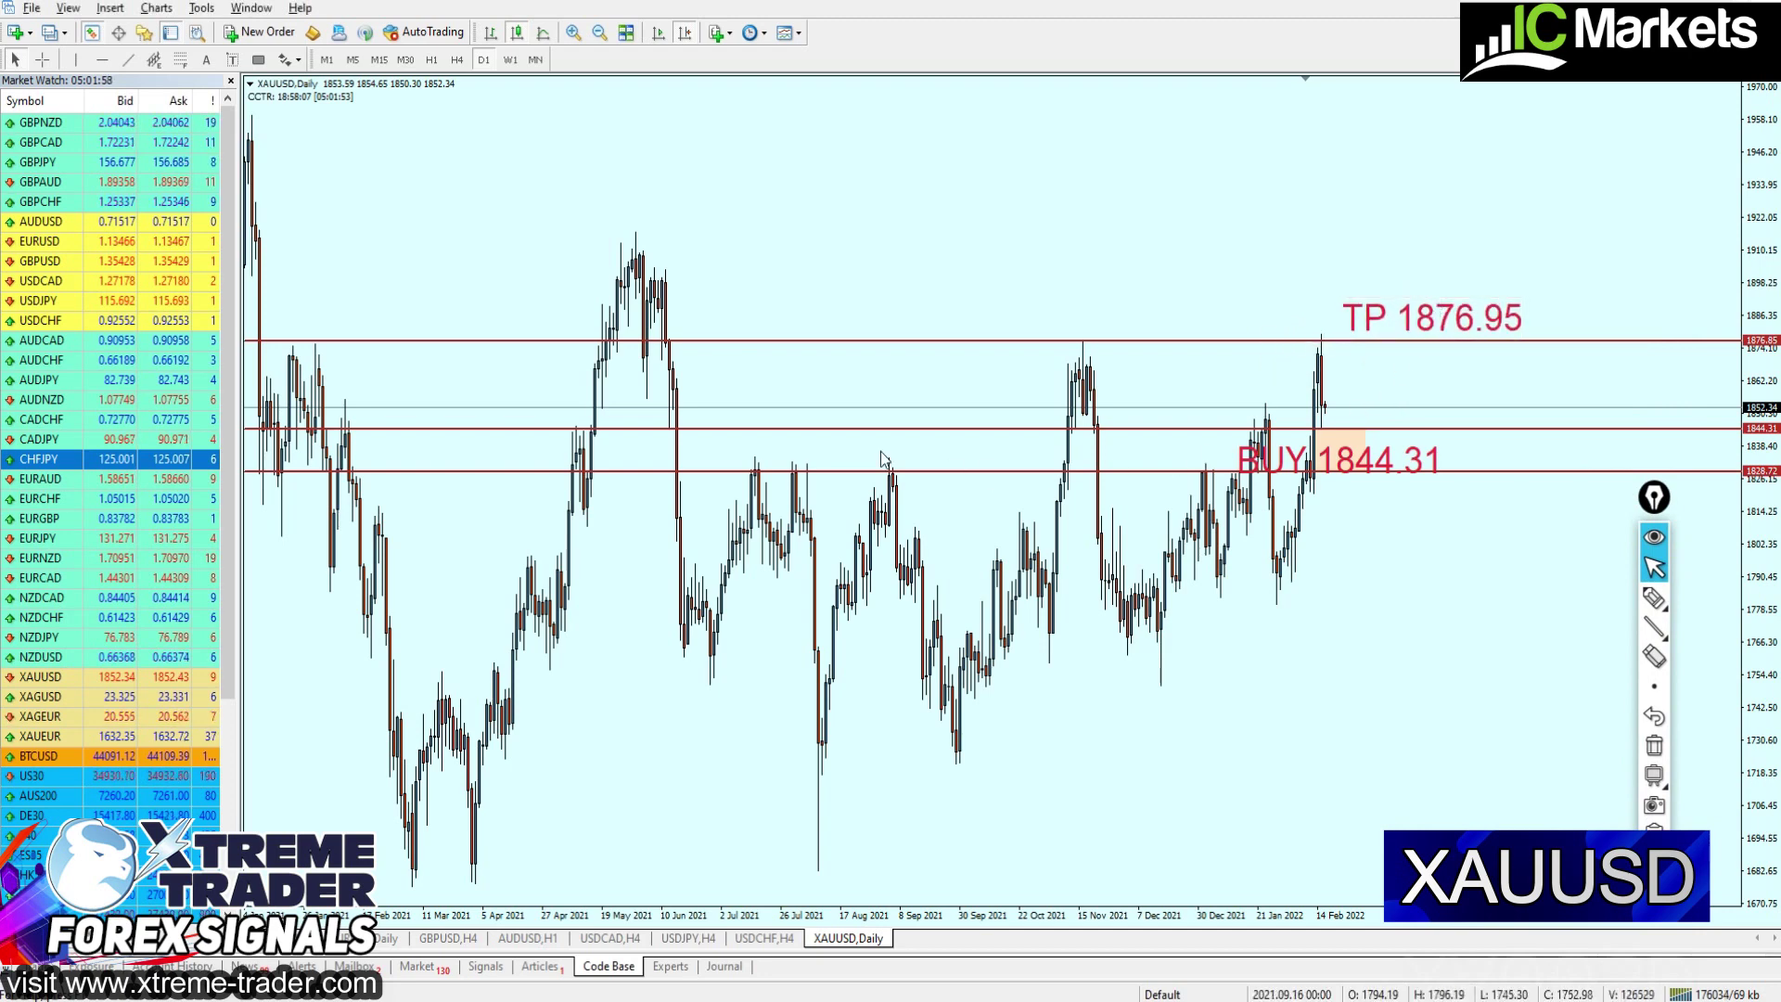
Trace the take-profit line with the crosshair, then return XAUUSD to the H4 timeframe at the latest bars
middle_click(1076, 350)
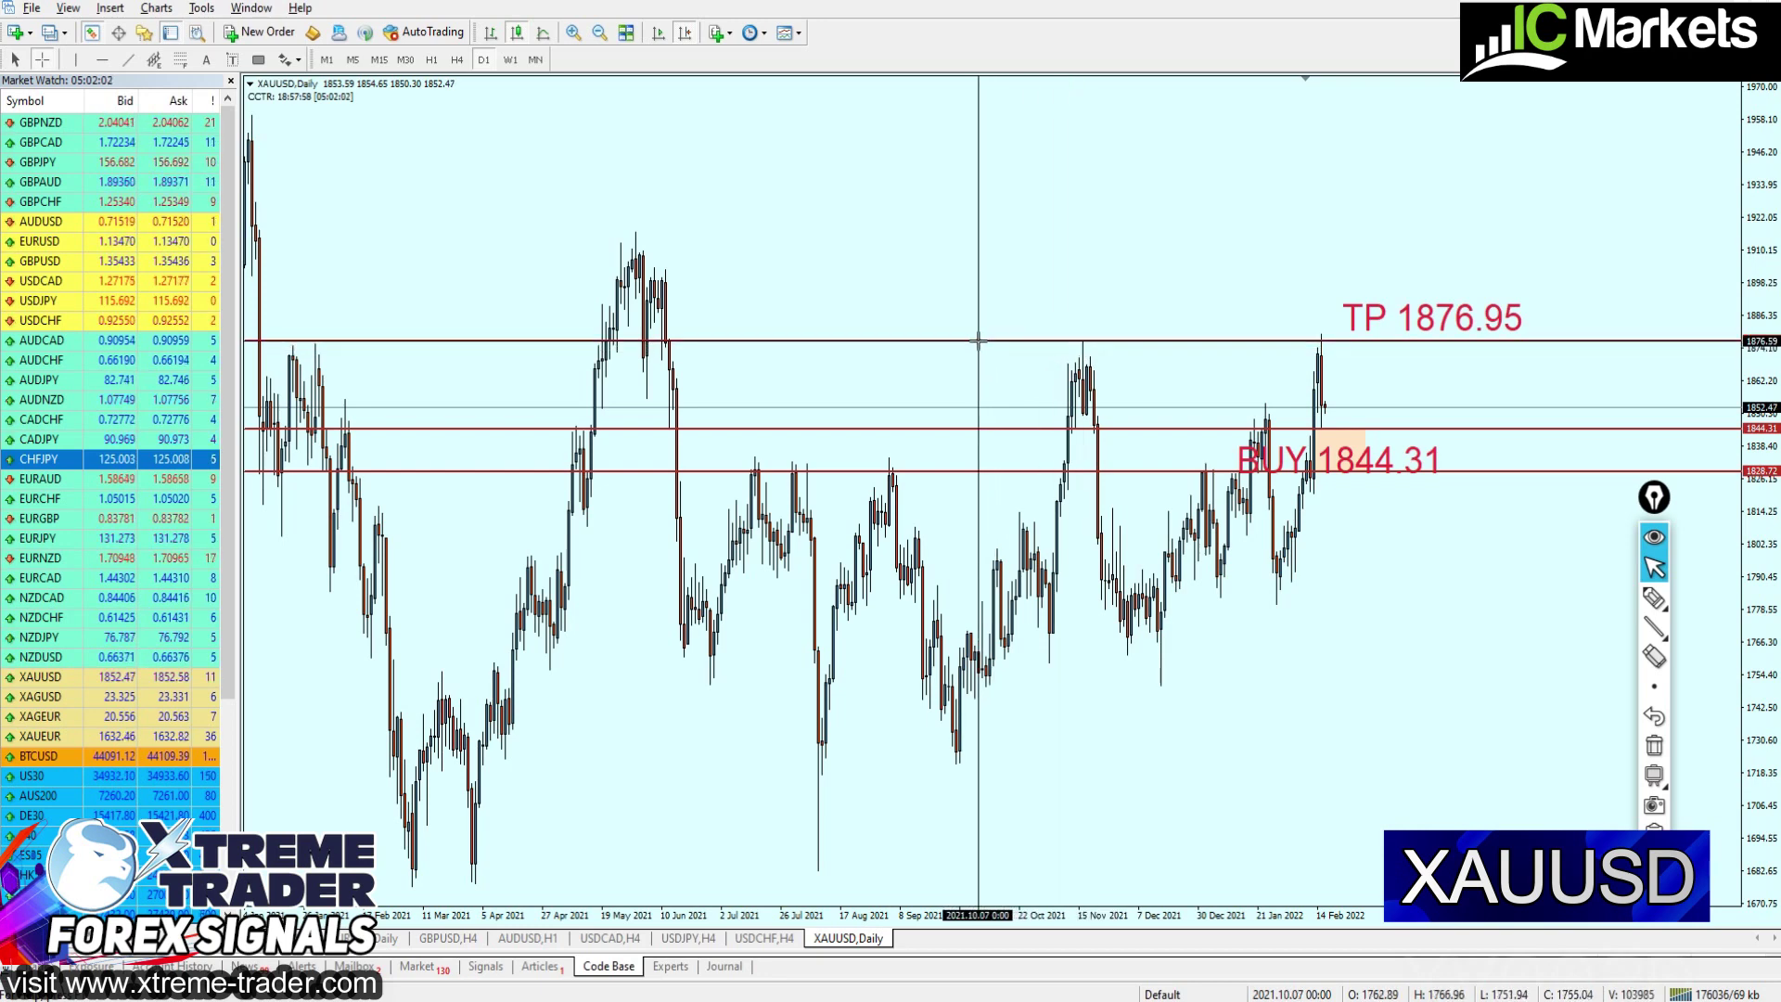
click(457, 59)
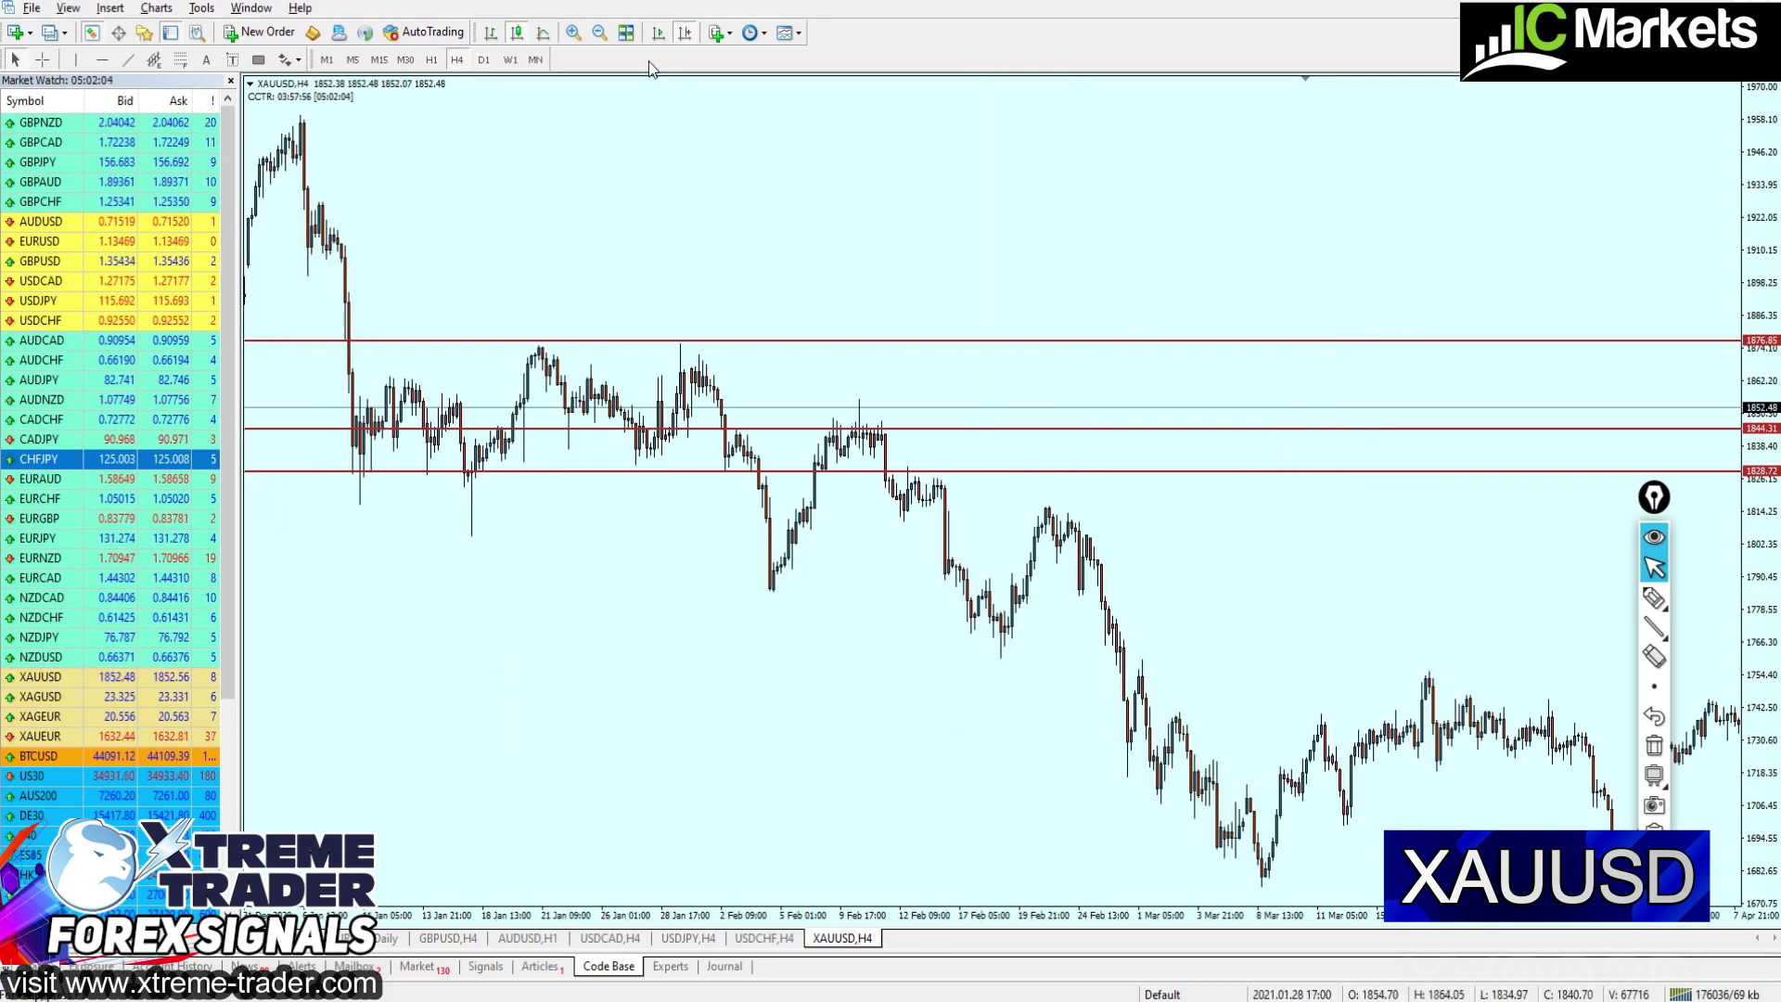
click(658, 33)
Check the recent high and the 1844.31 line with the crosshair, and measure from that line to current price
middle_click(1280, 130)
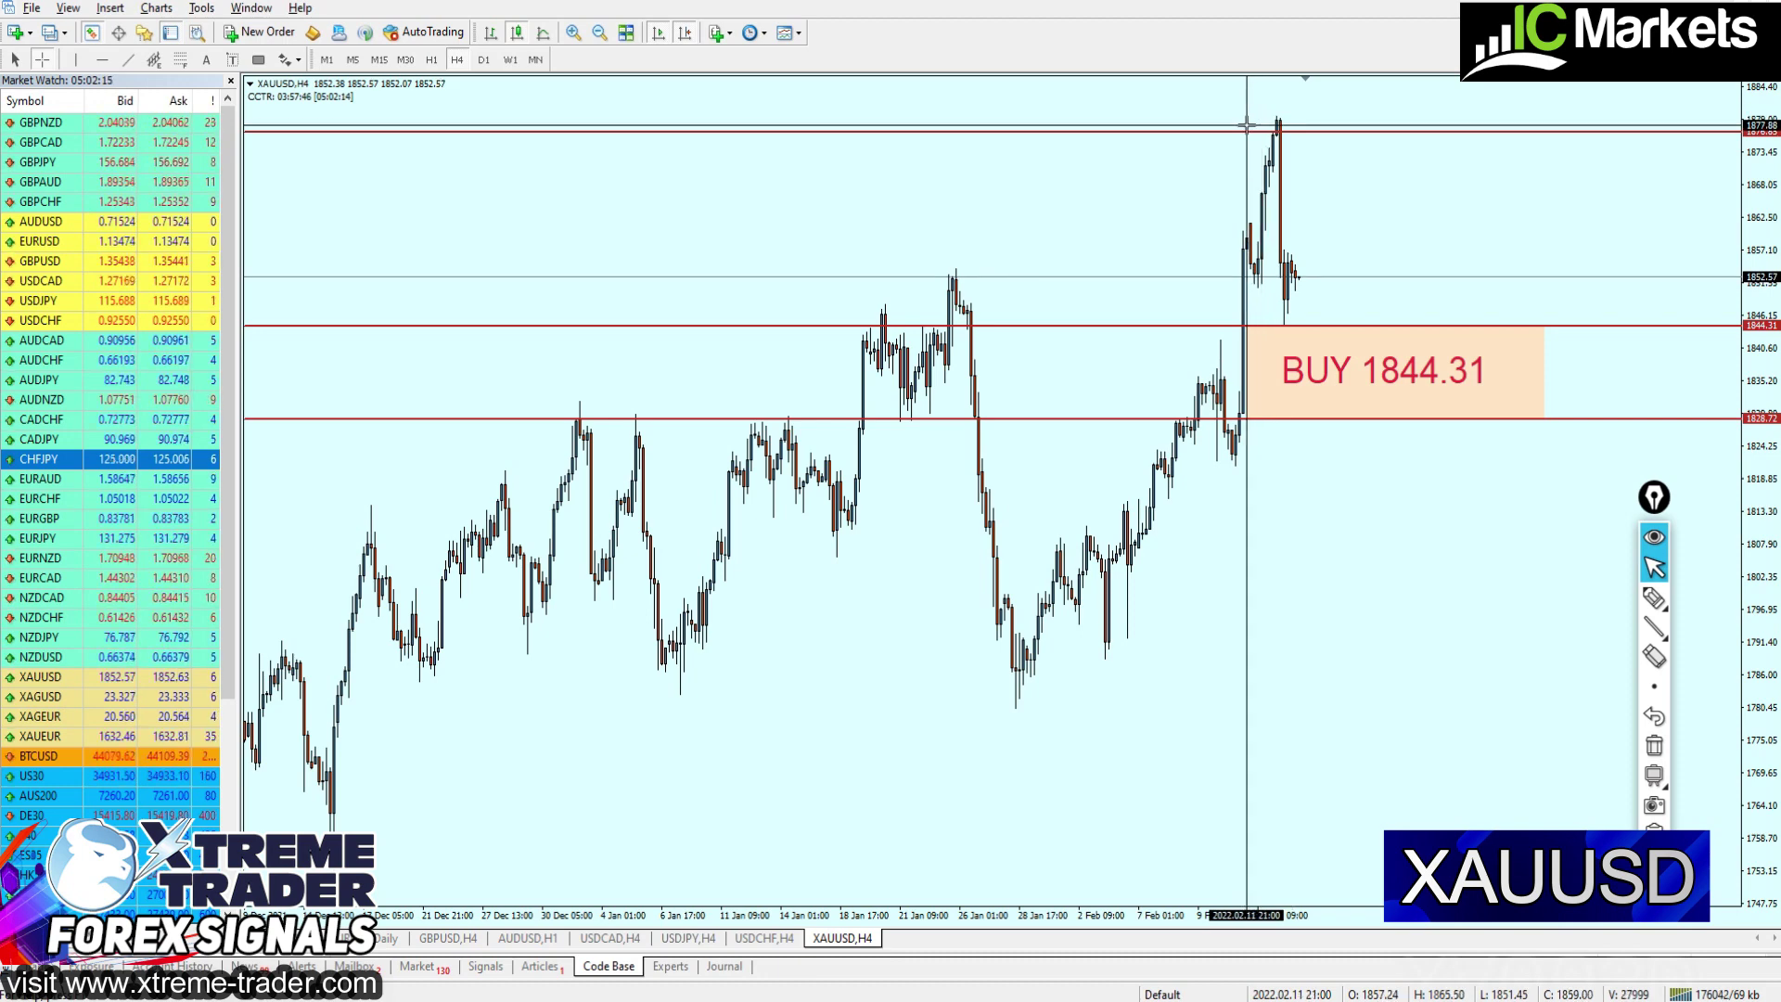
middle_click(1258, 120)
middle_click(1284, 343)
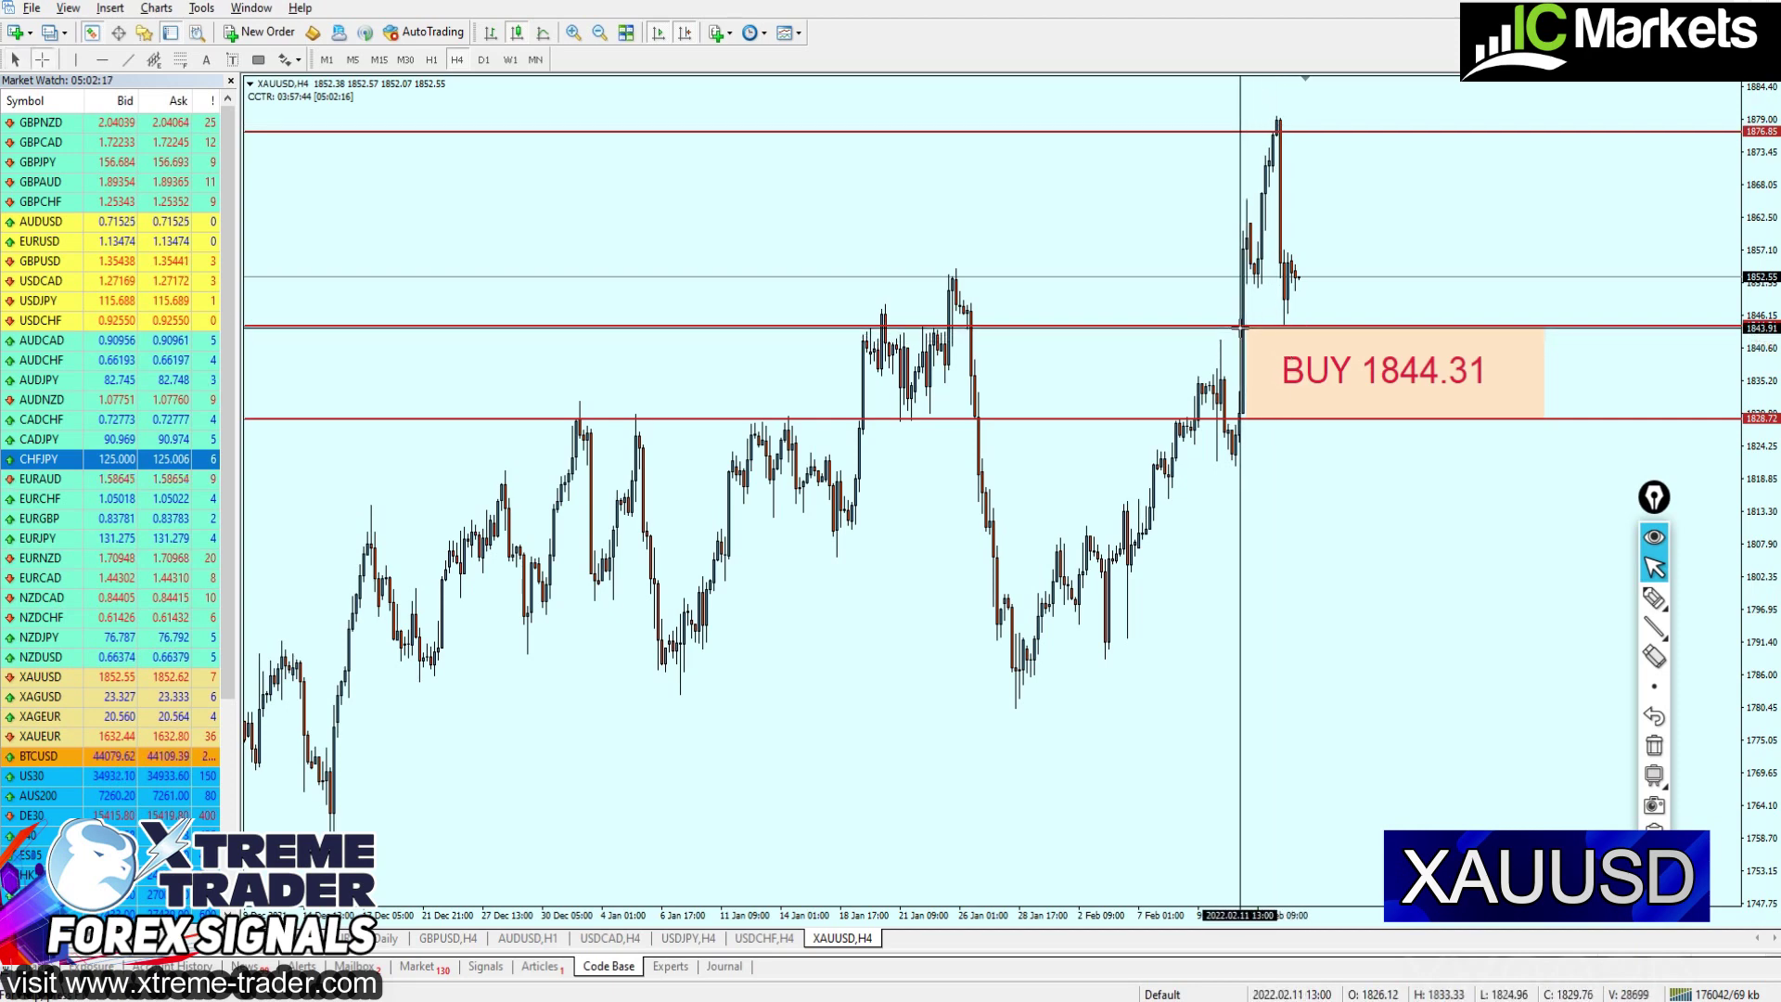
middle_click(1243, 336)
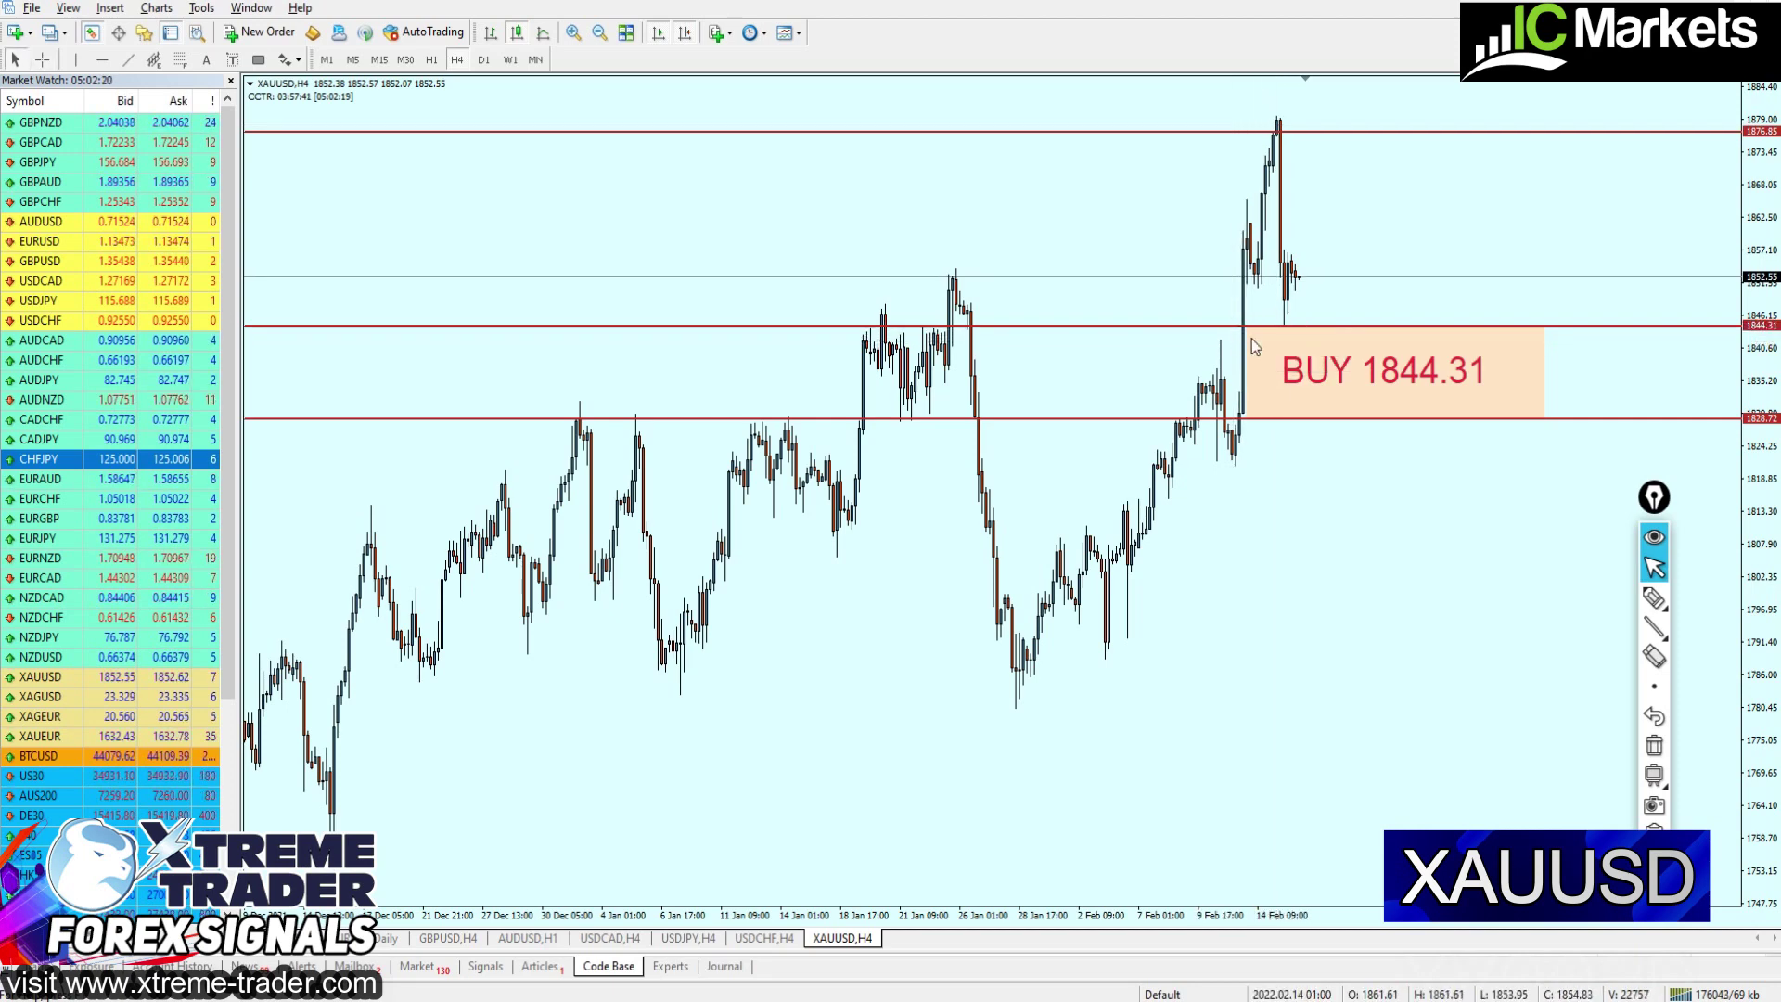
middle_click(1263, 331)
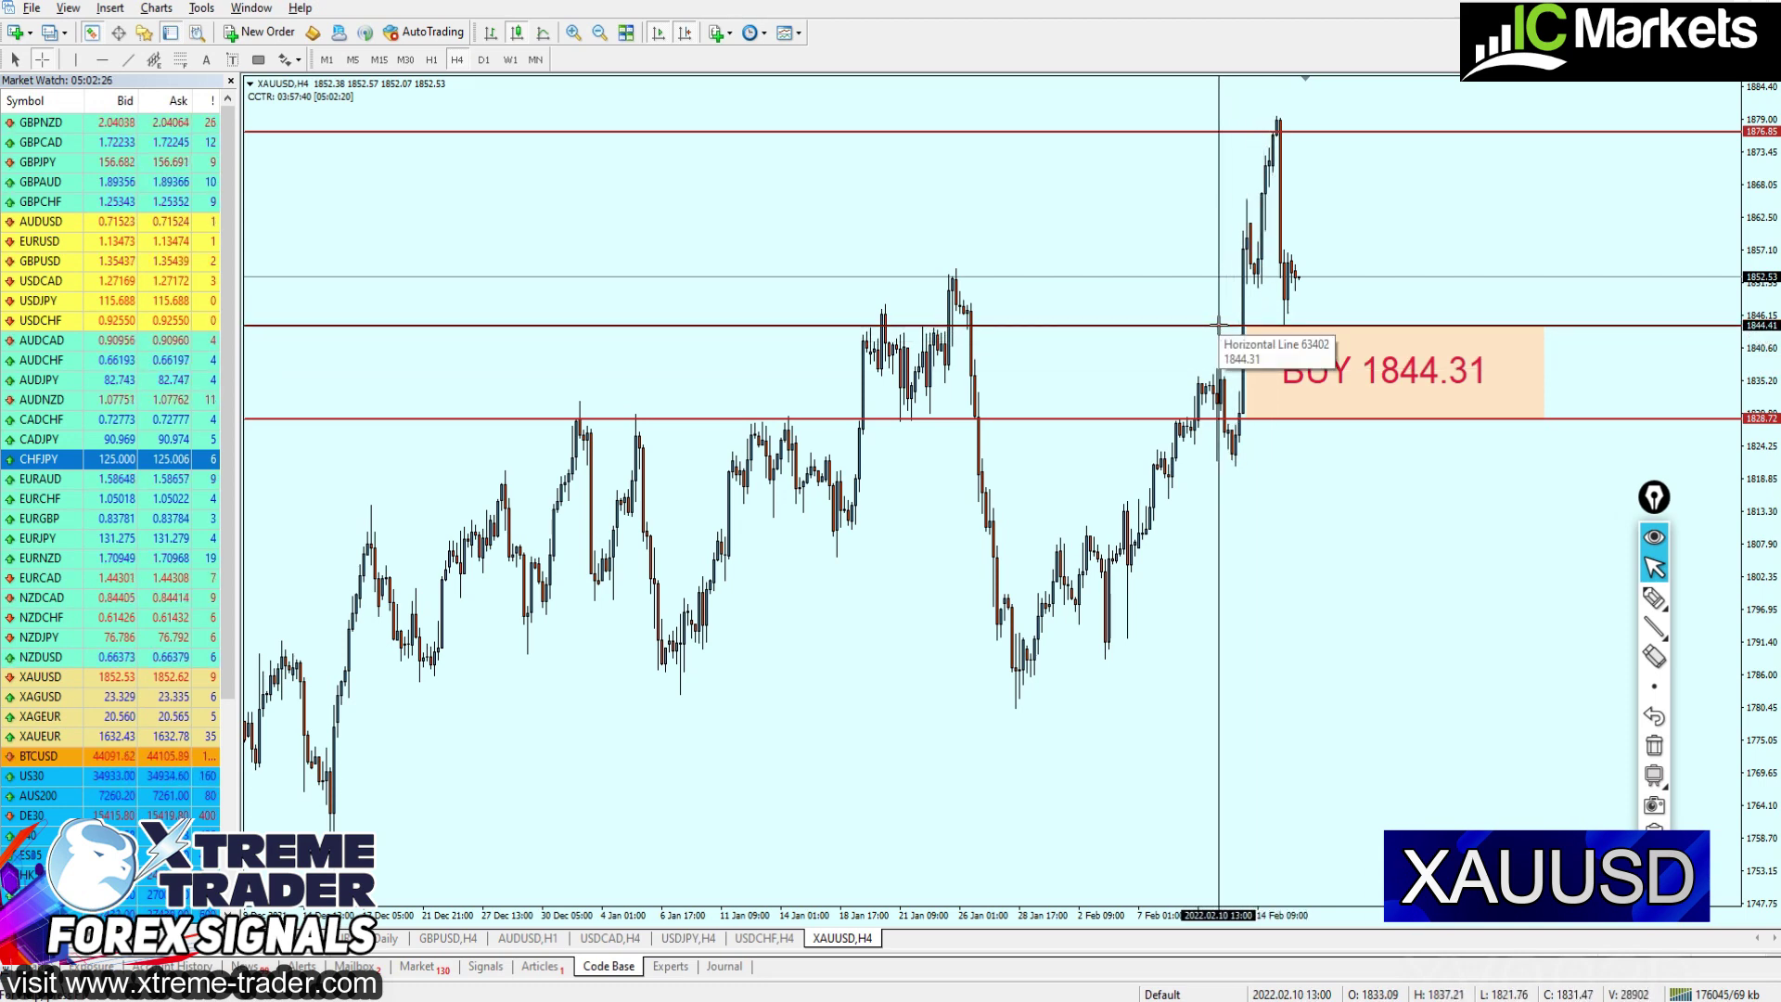
drag(1219, 325, 1309, 276)
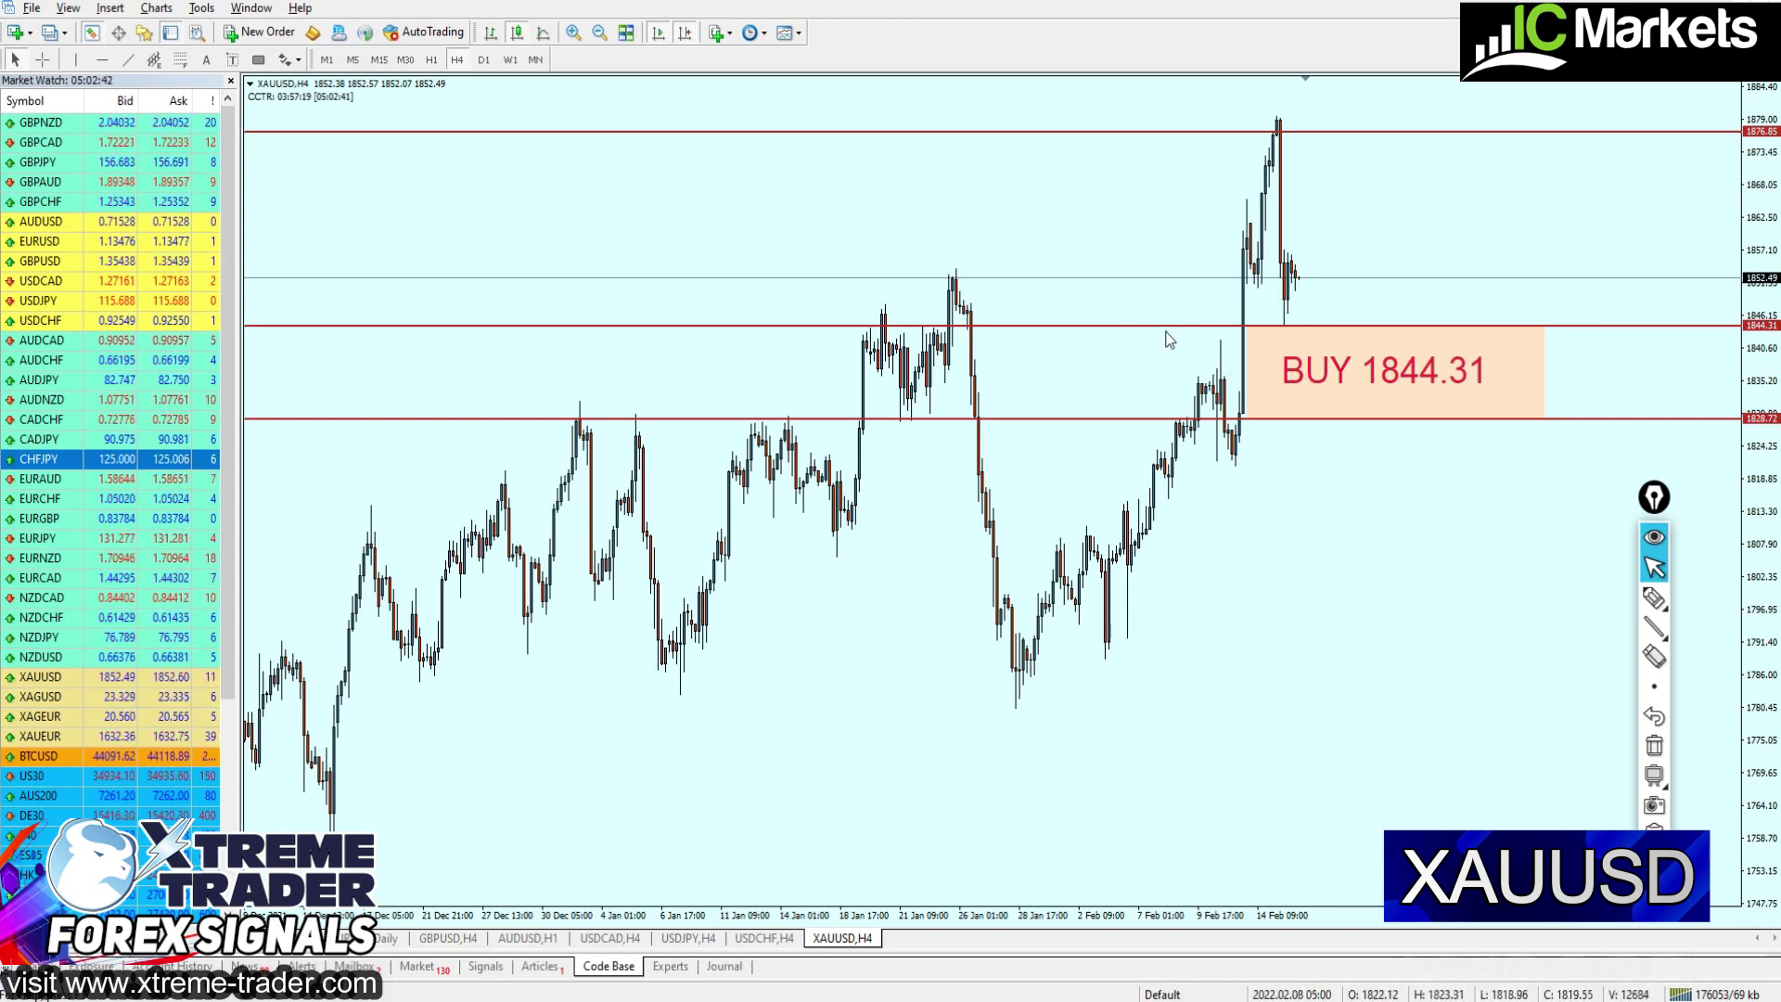
Lower the XAUUSD entry line to 1841.97 and return to the latest bars
mouse_move(1169, 339)
mouse_down()
mouse_move(1162, 377)
mouse_move(1143, 342)
mouse_up()
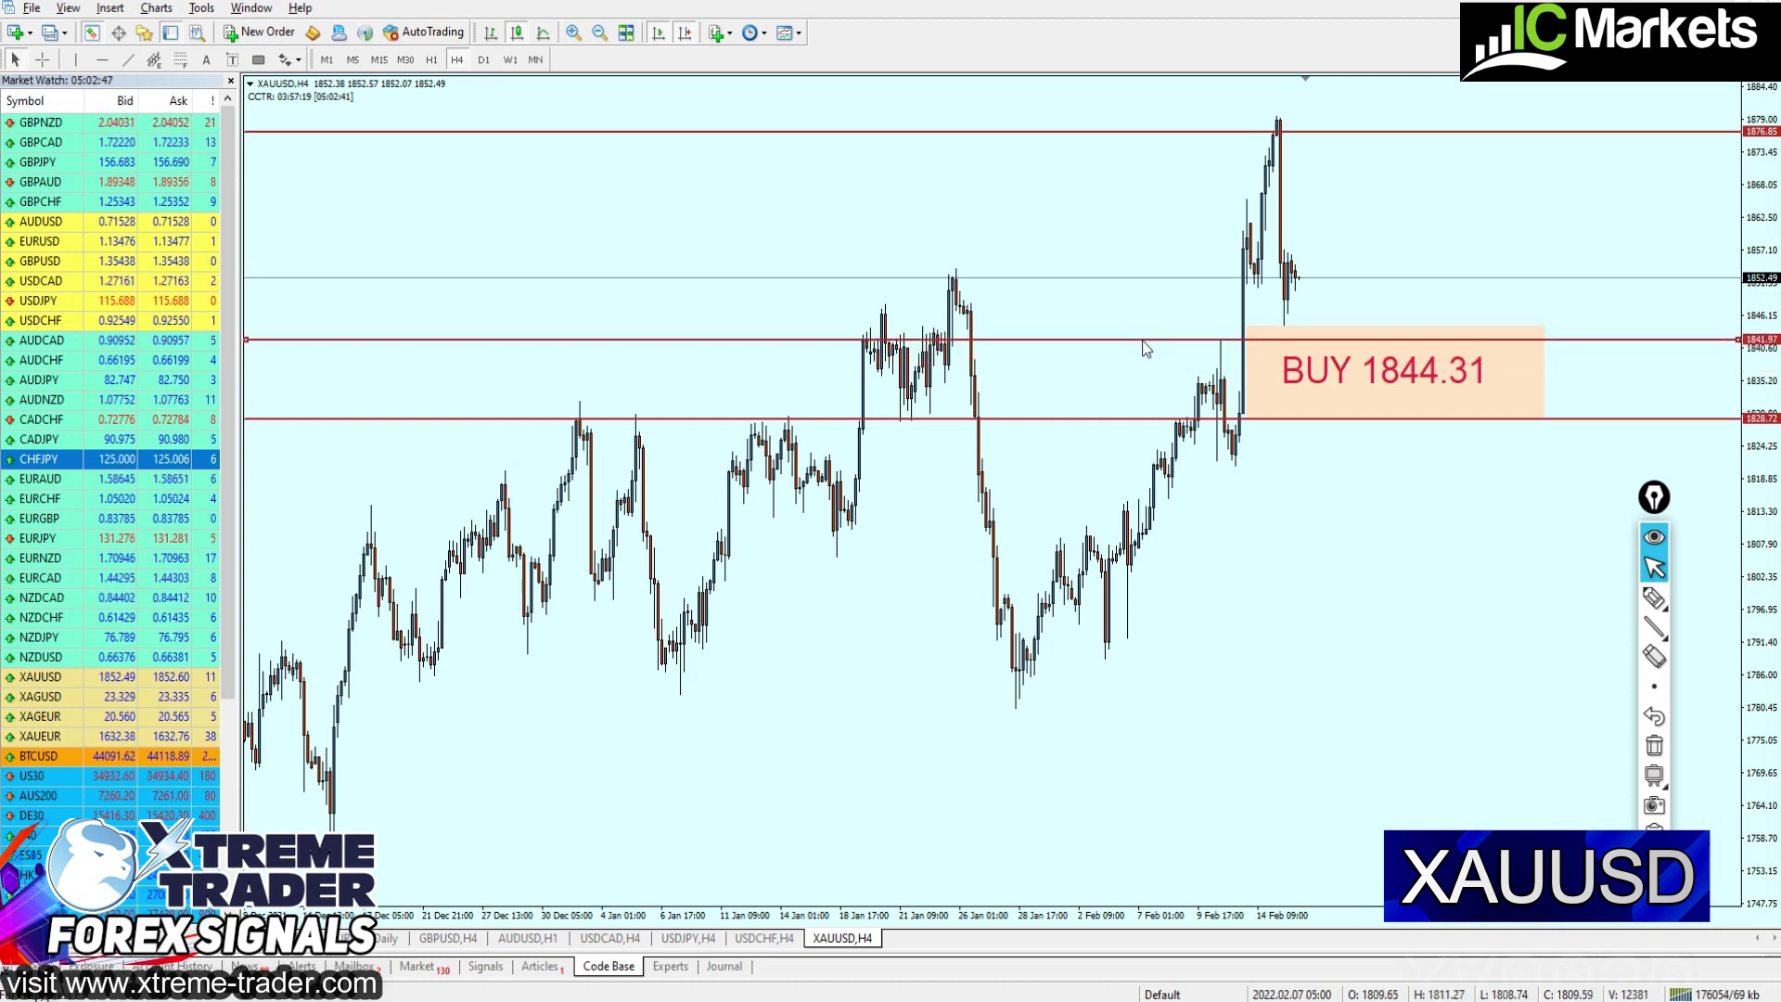
click(657, 35)
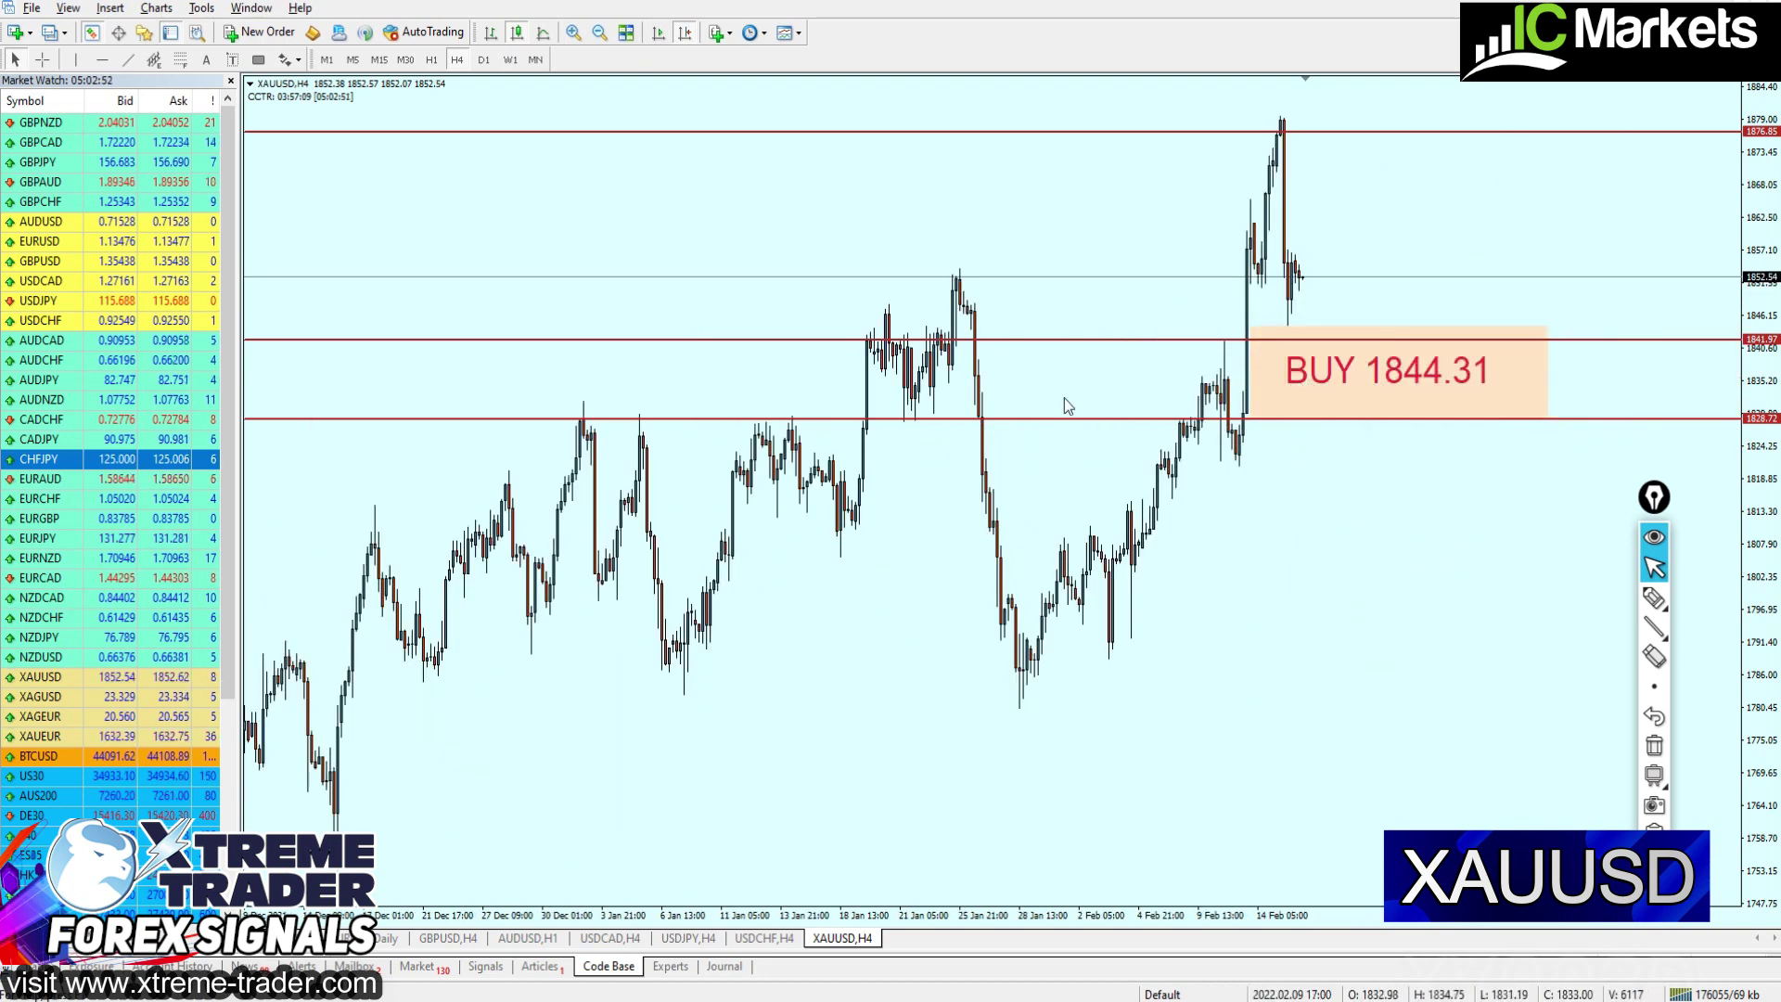
Review older XAUUSD H4 price reactions back to May 2021 and set the entry line at 1844.43 to match them
scroll(1065, 406, down, 10)
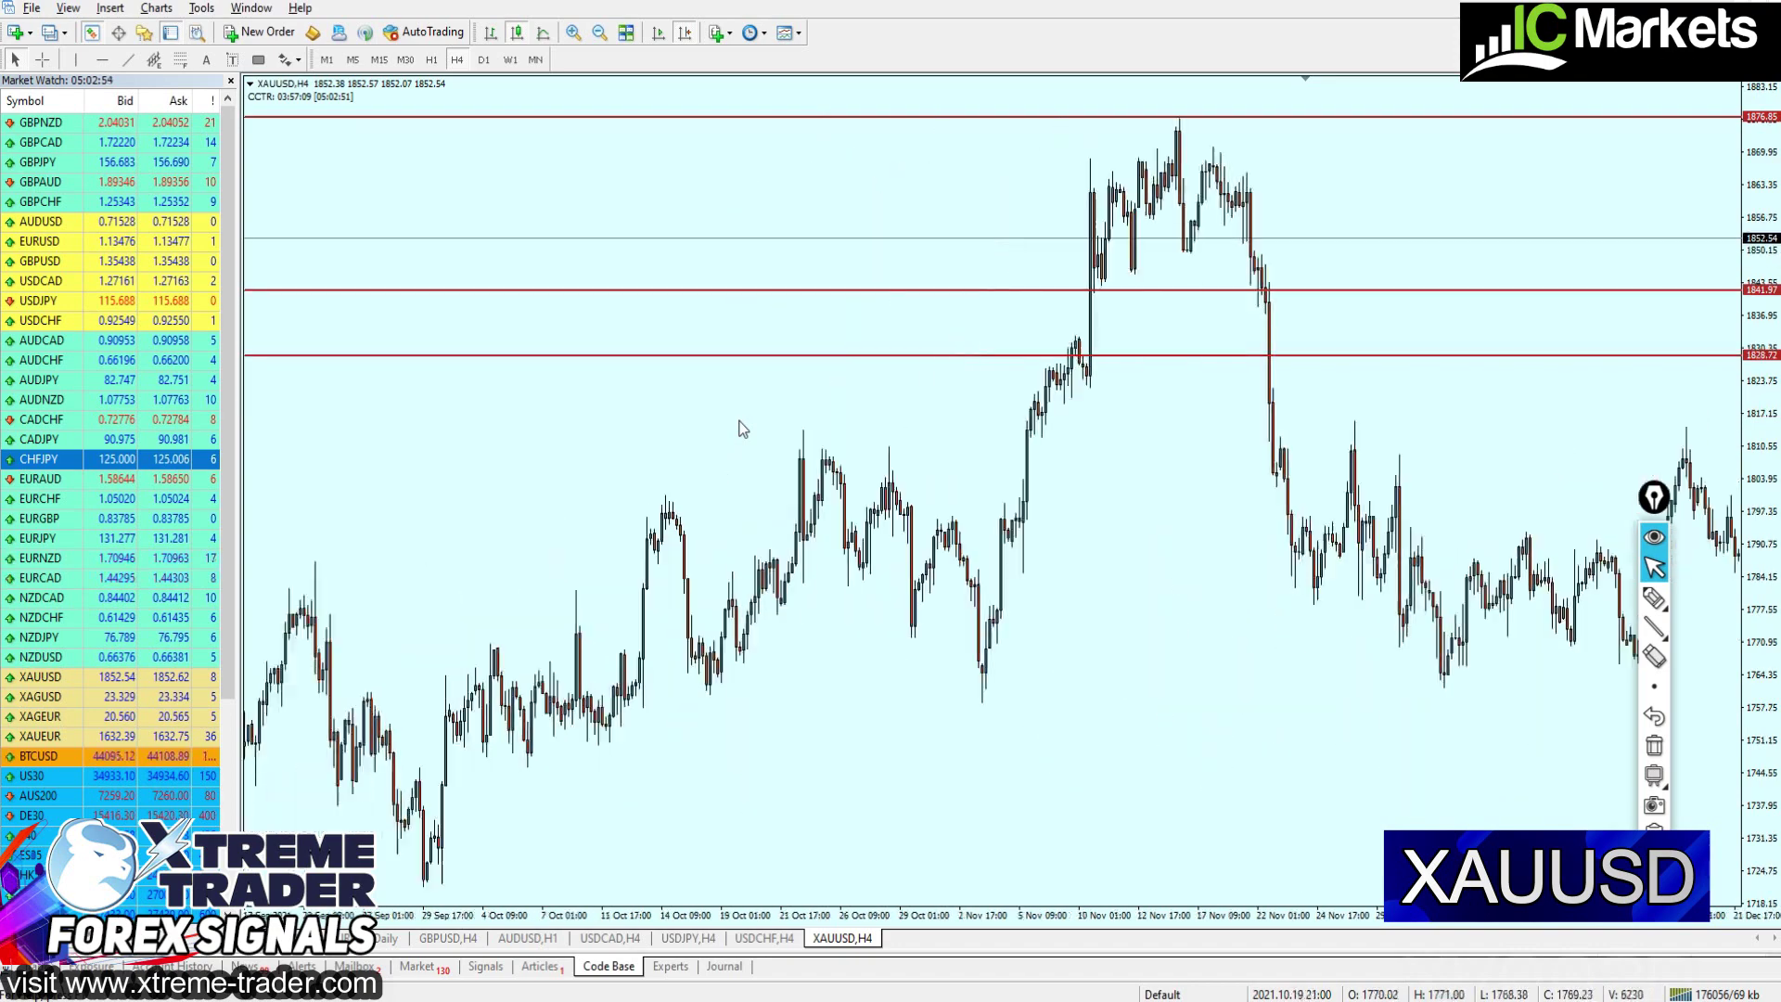
scroll(742, 428, down, 12)
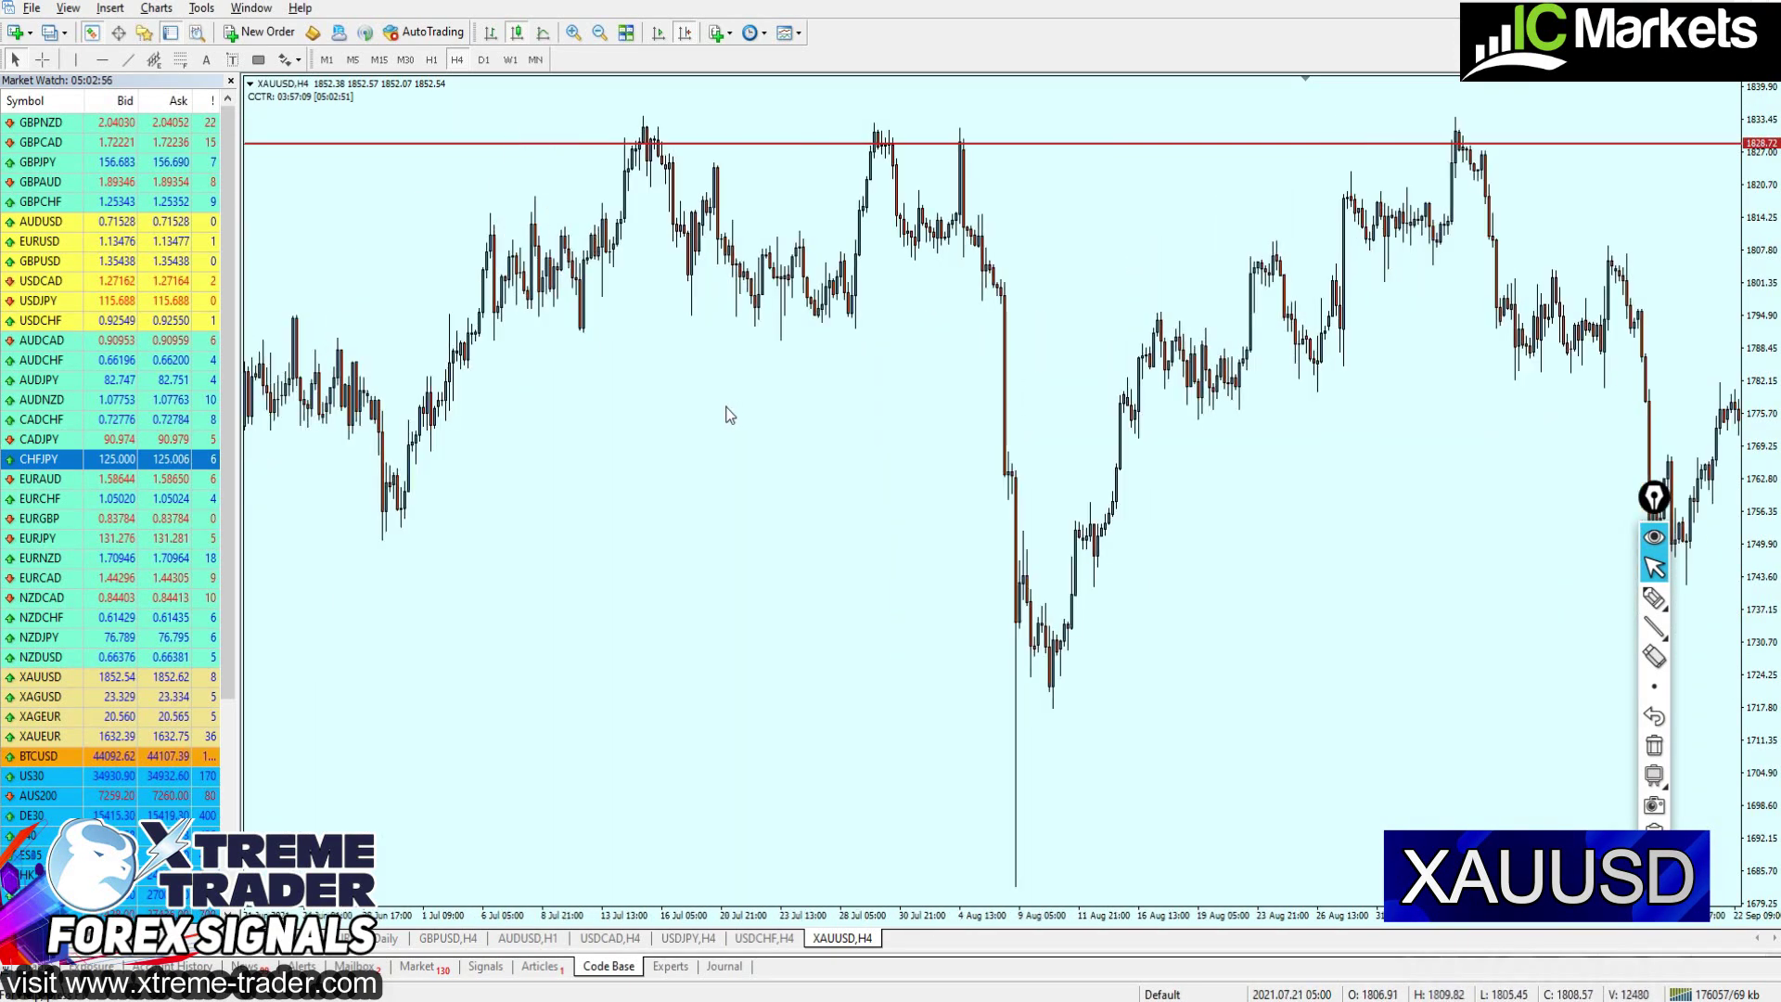
scroll(728, 414, down, 8)
scroll(709, 394, down, 5)
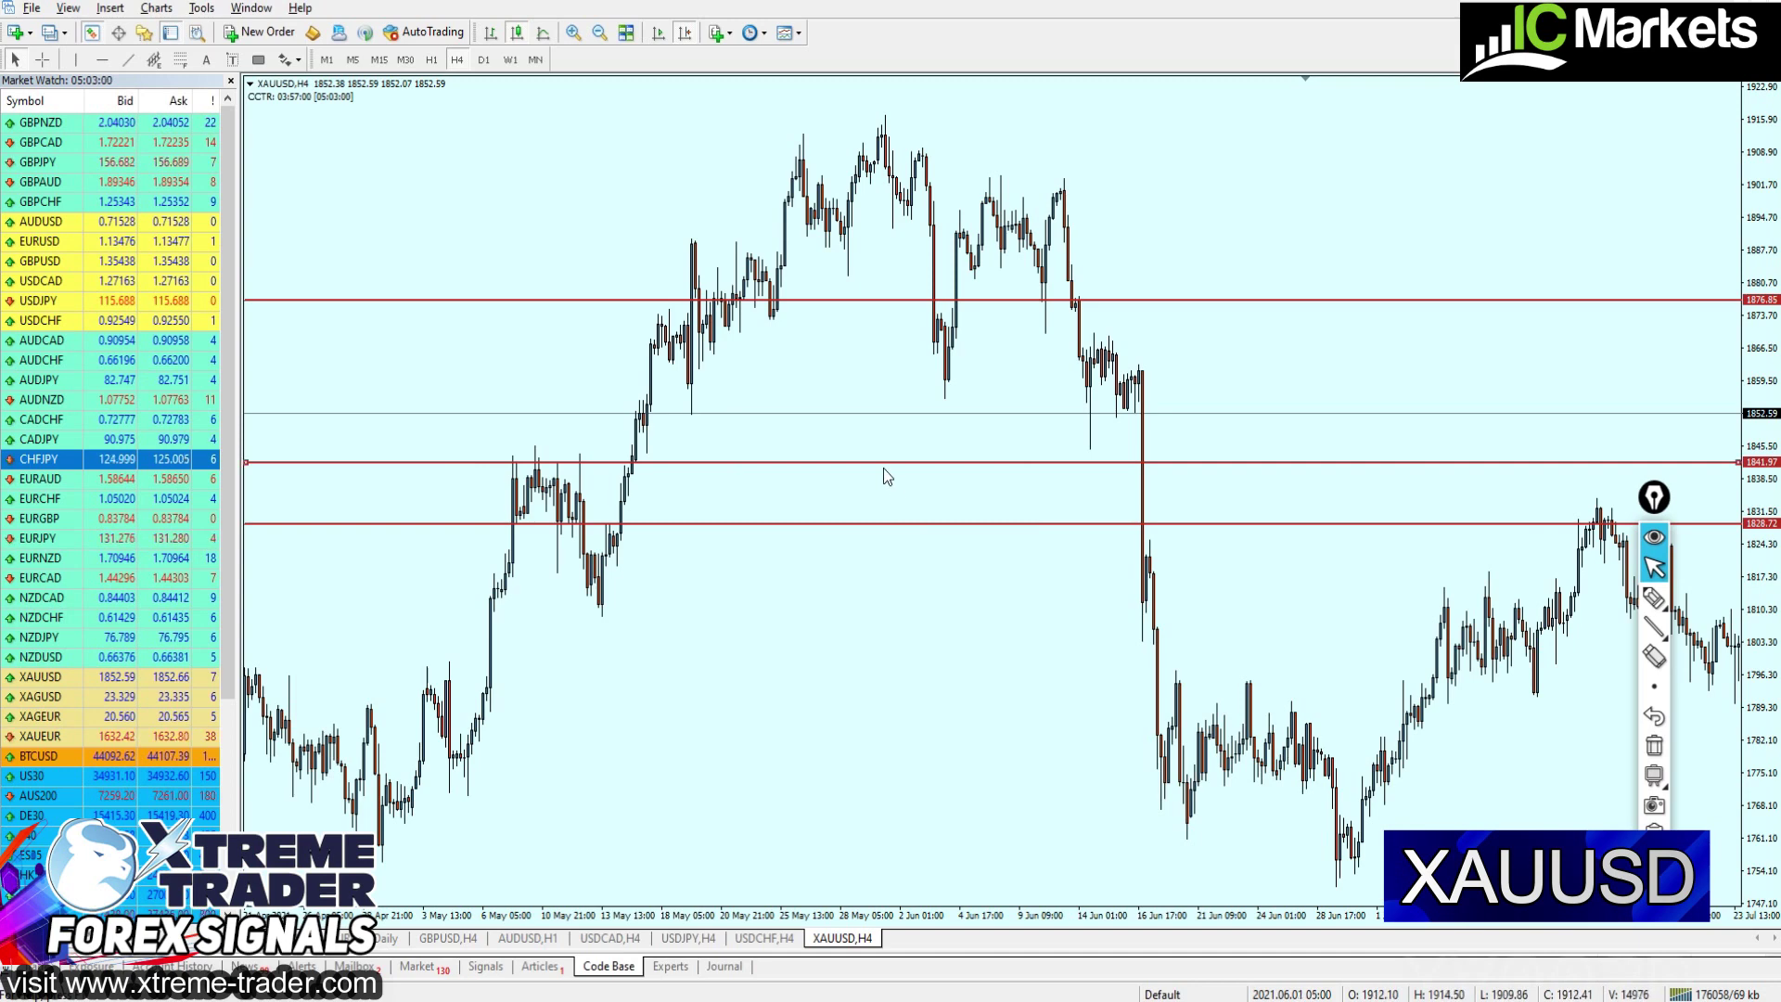
drag(883, 467, 861, 451)
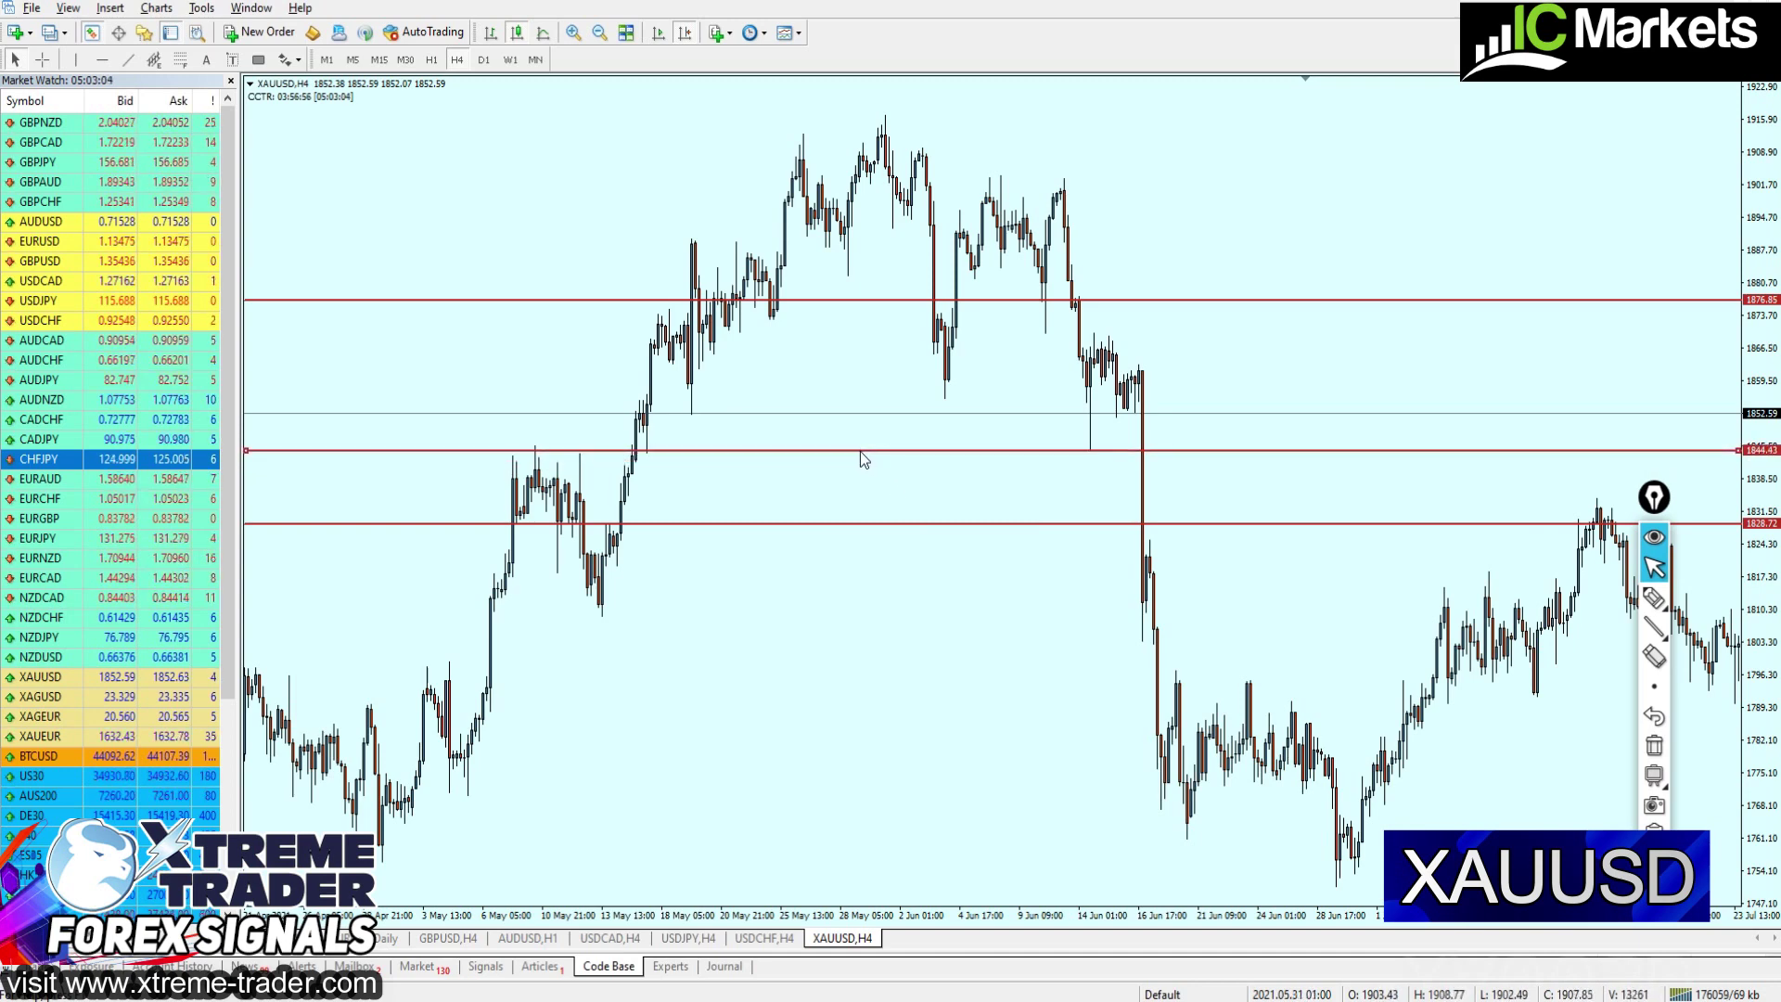
scroll(860, 451, down, 15)
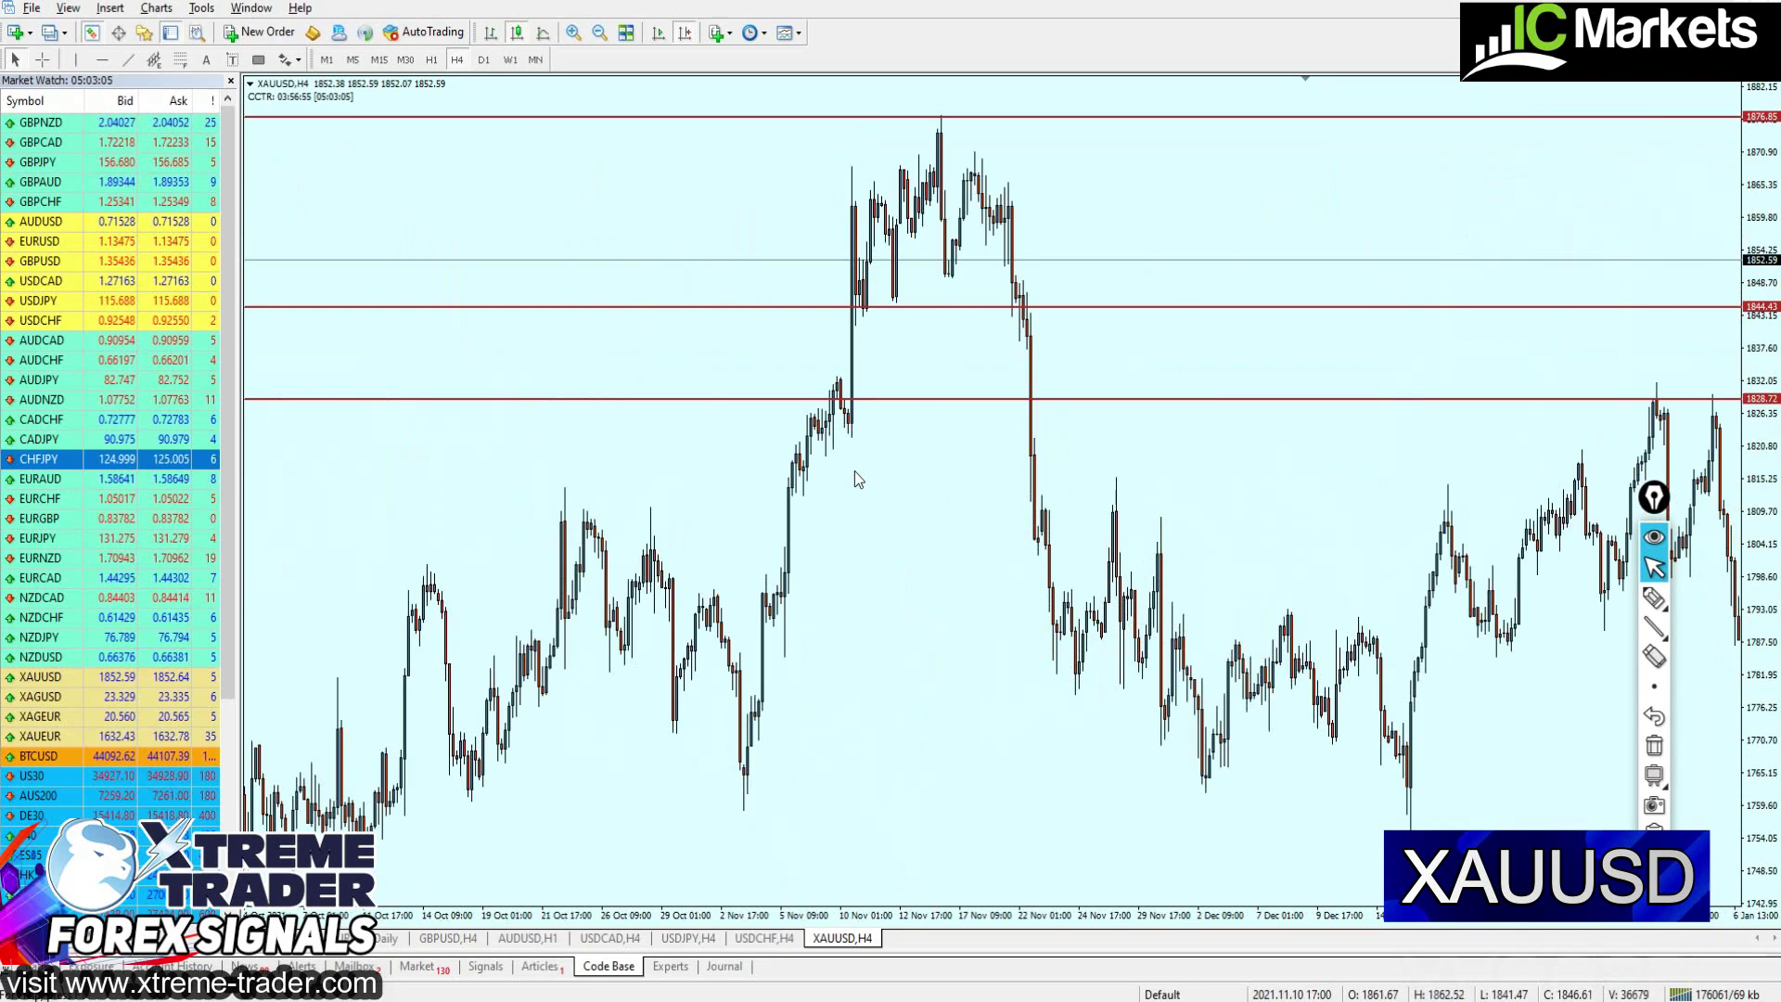
Review XAUUSD H4 price reactions back to January 2021, lower the entry line to 1837.19, and return to the latest bars
scroll(854, 471, down, 10)
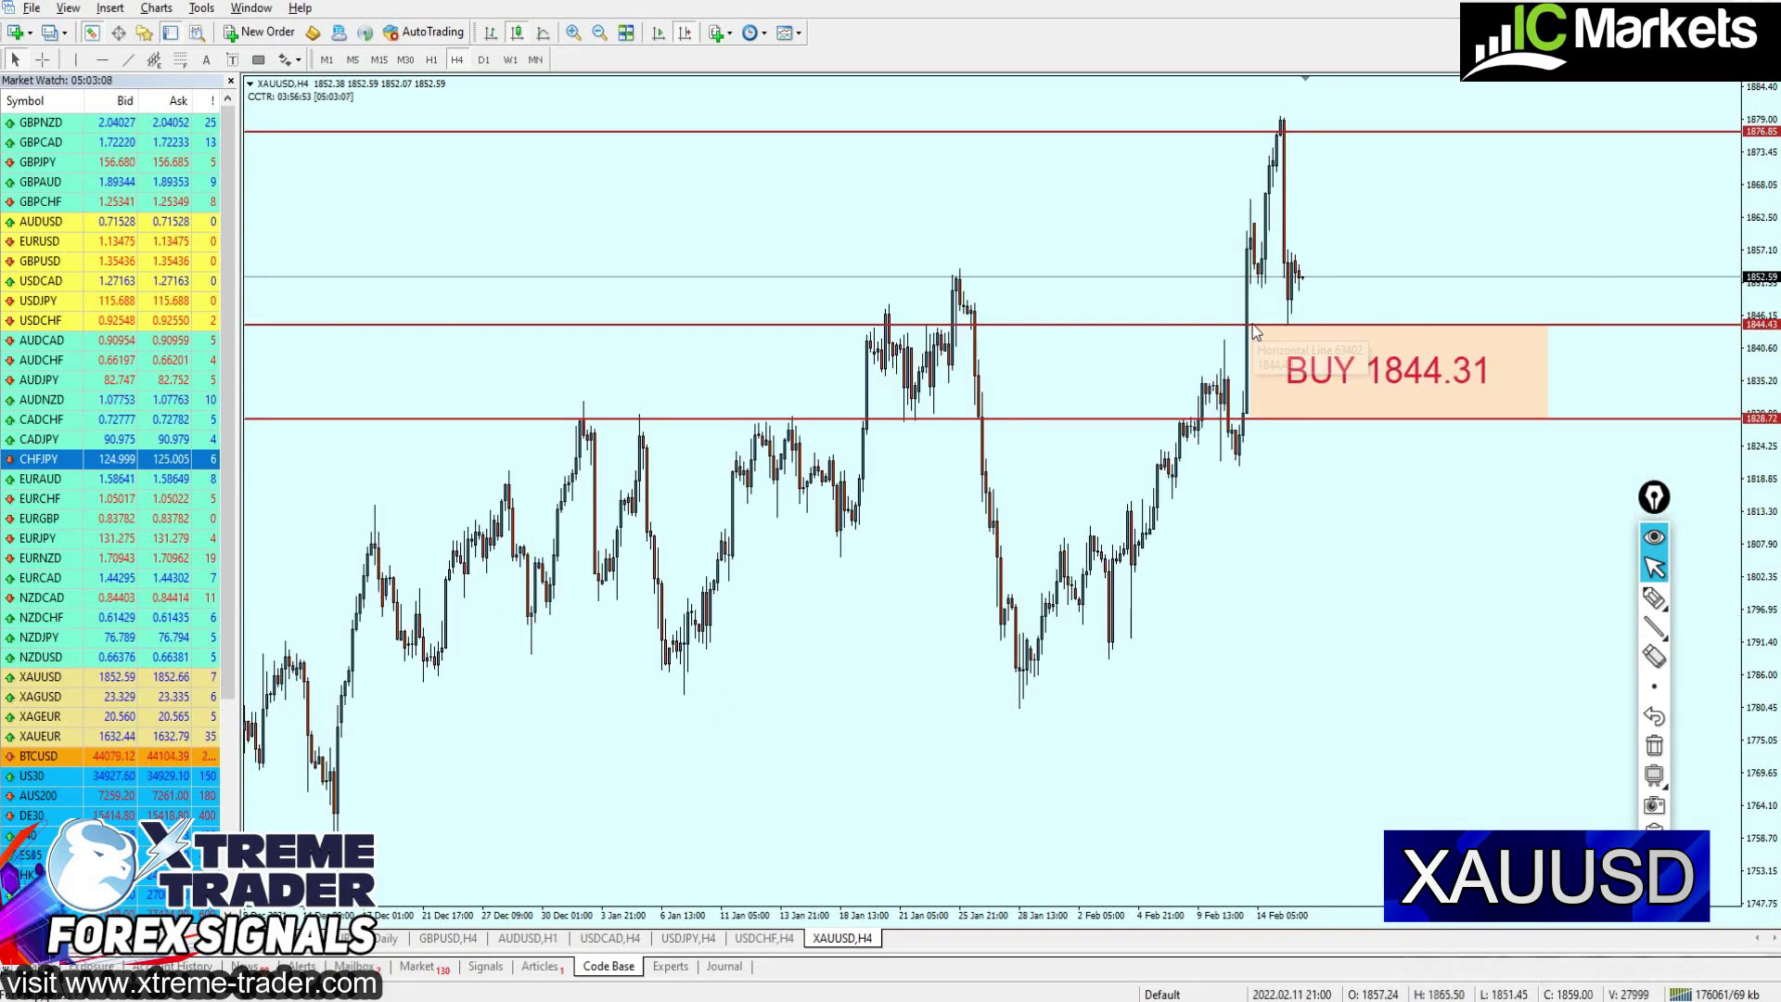
scroll(1150, 371, up, 15)
scroll(831, 370, up, 15)
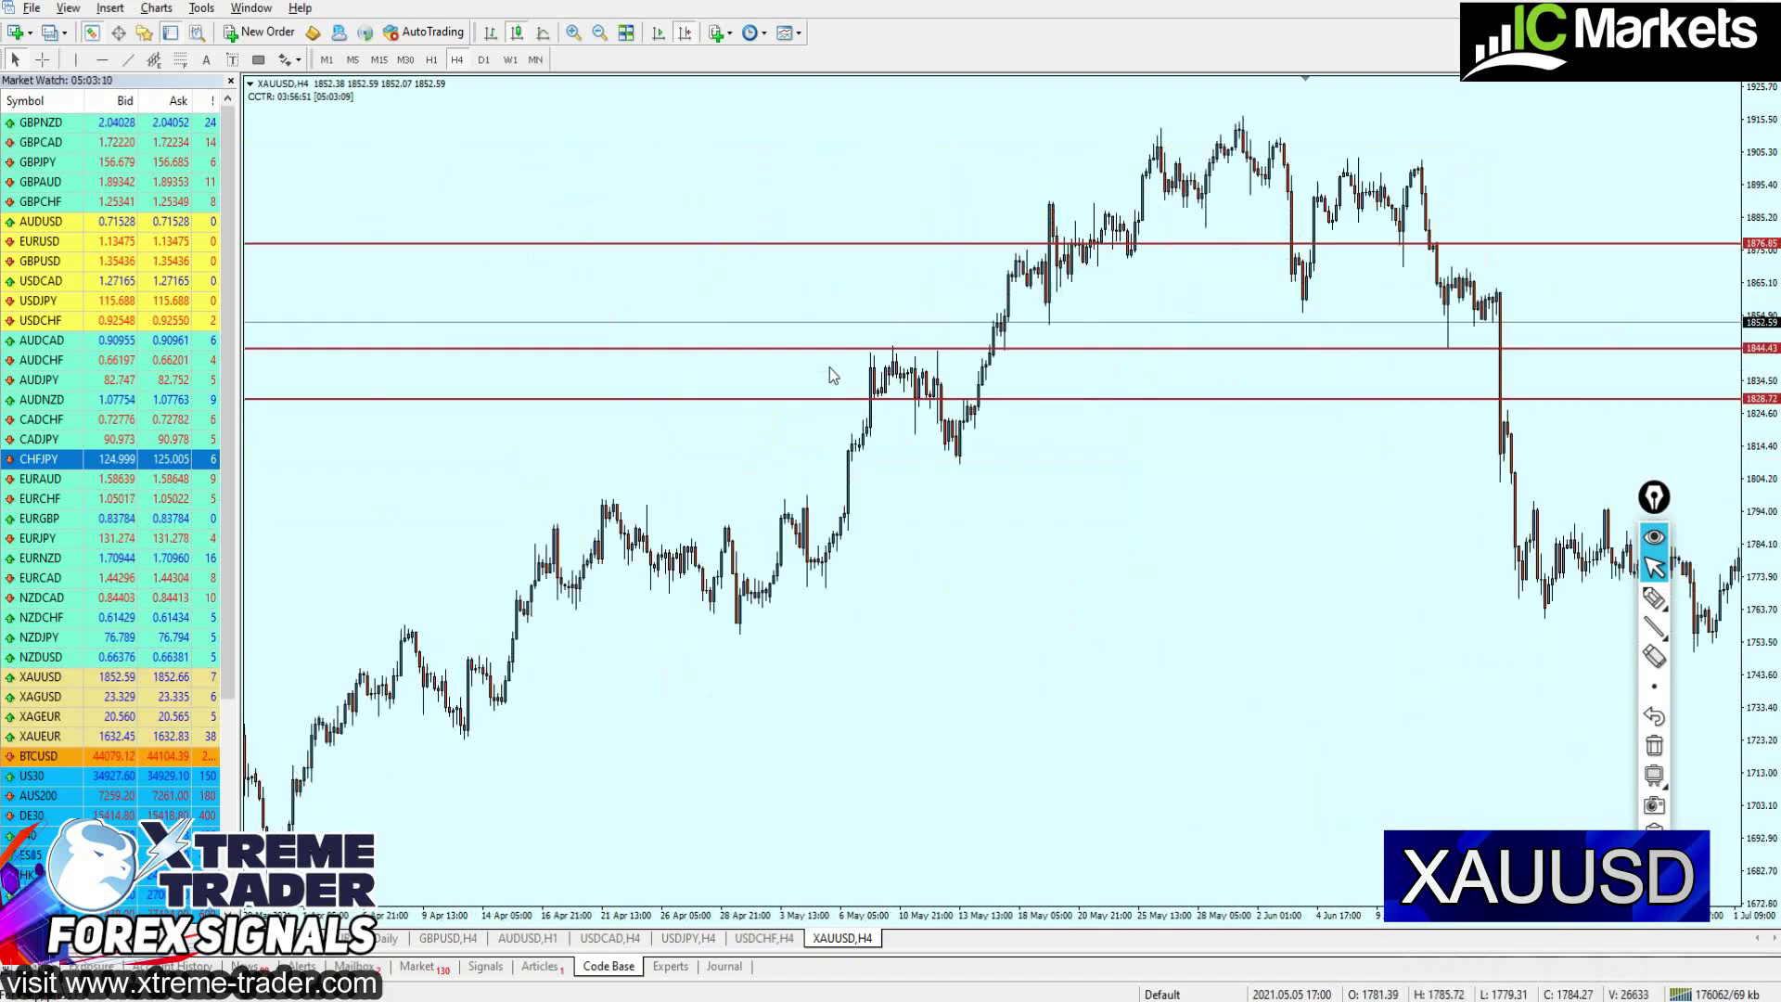
scroll(793, 422, up, 10)
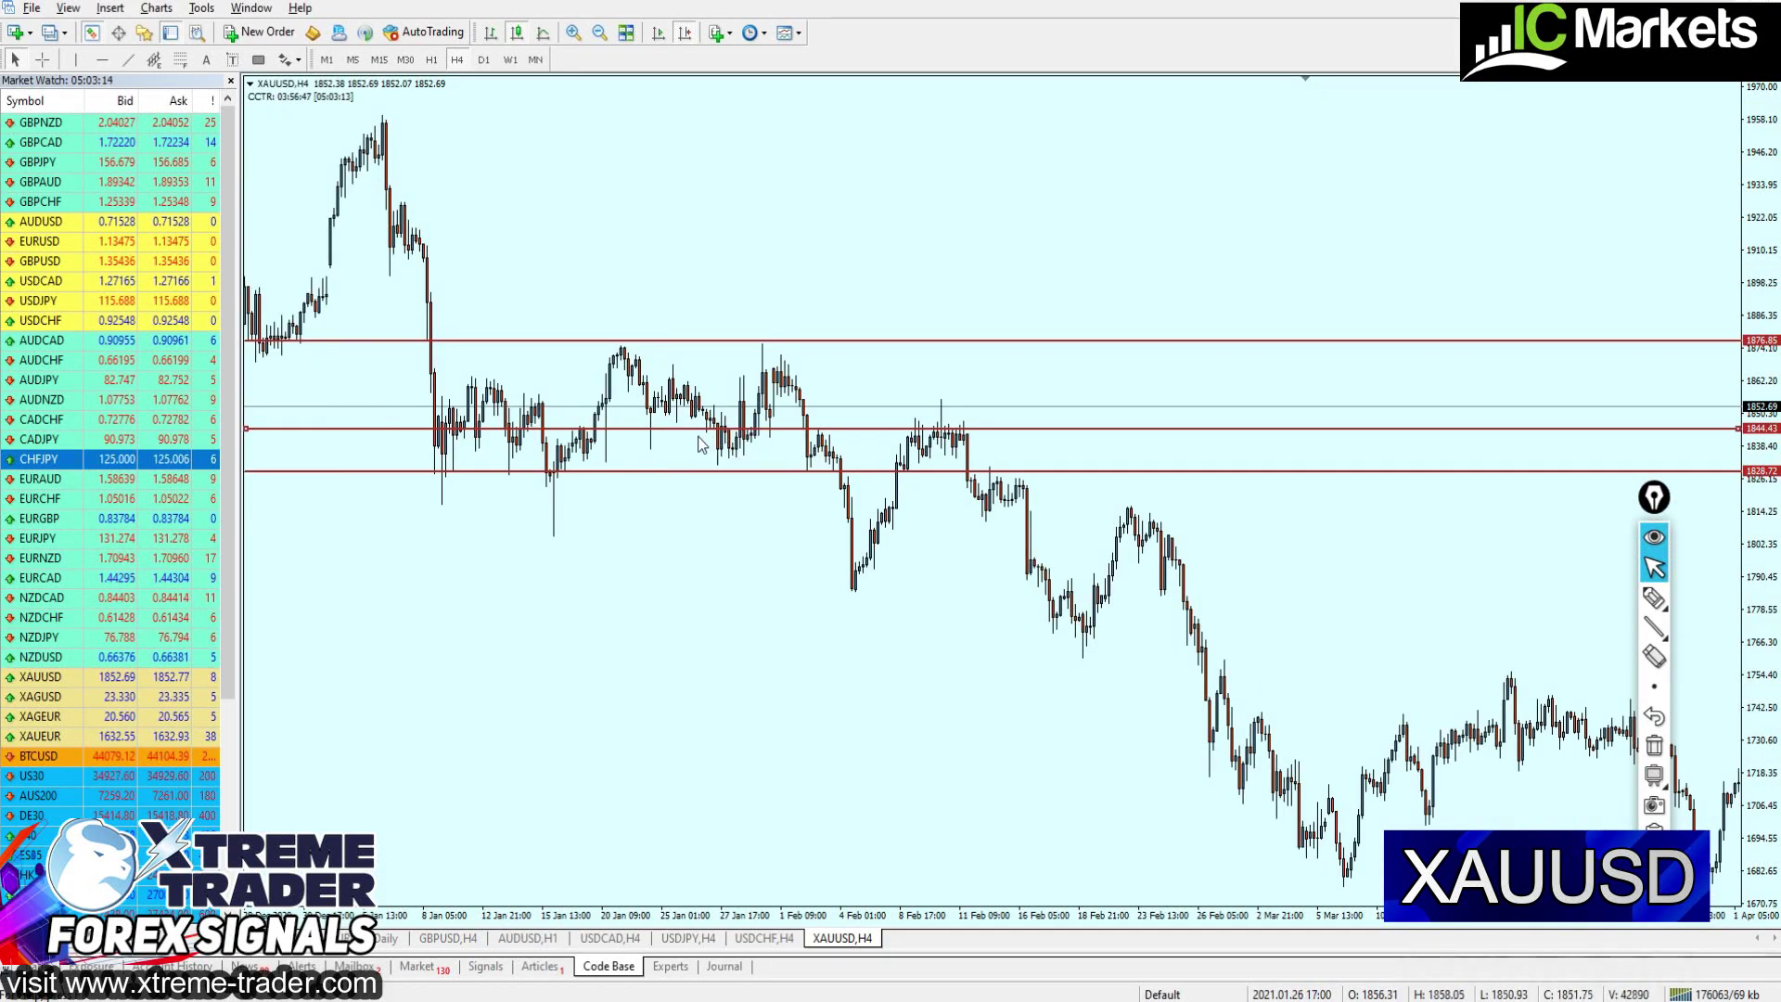
drag(703, 438, 705, 456)
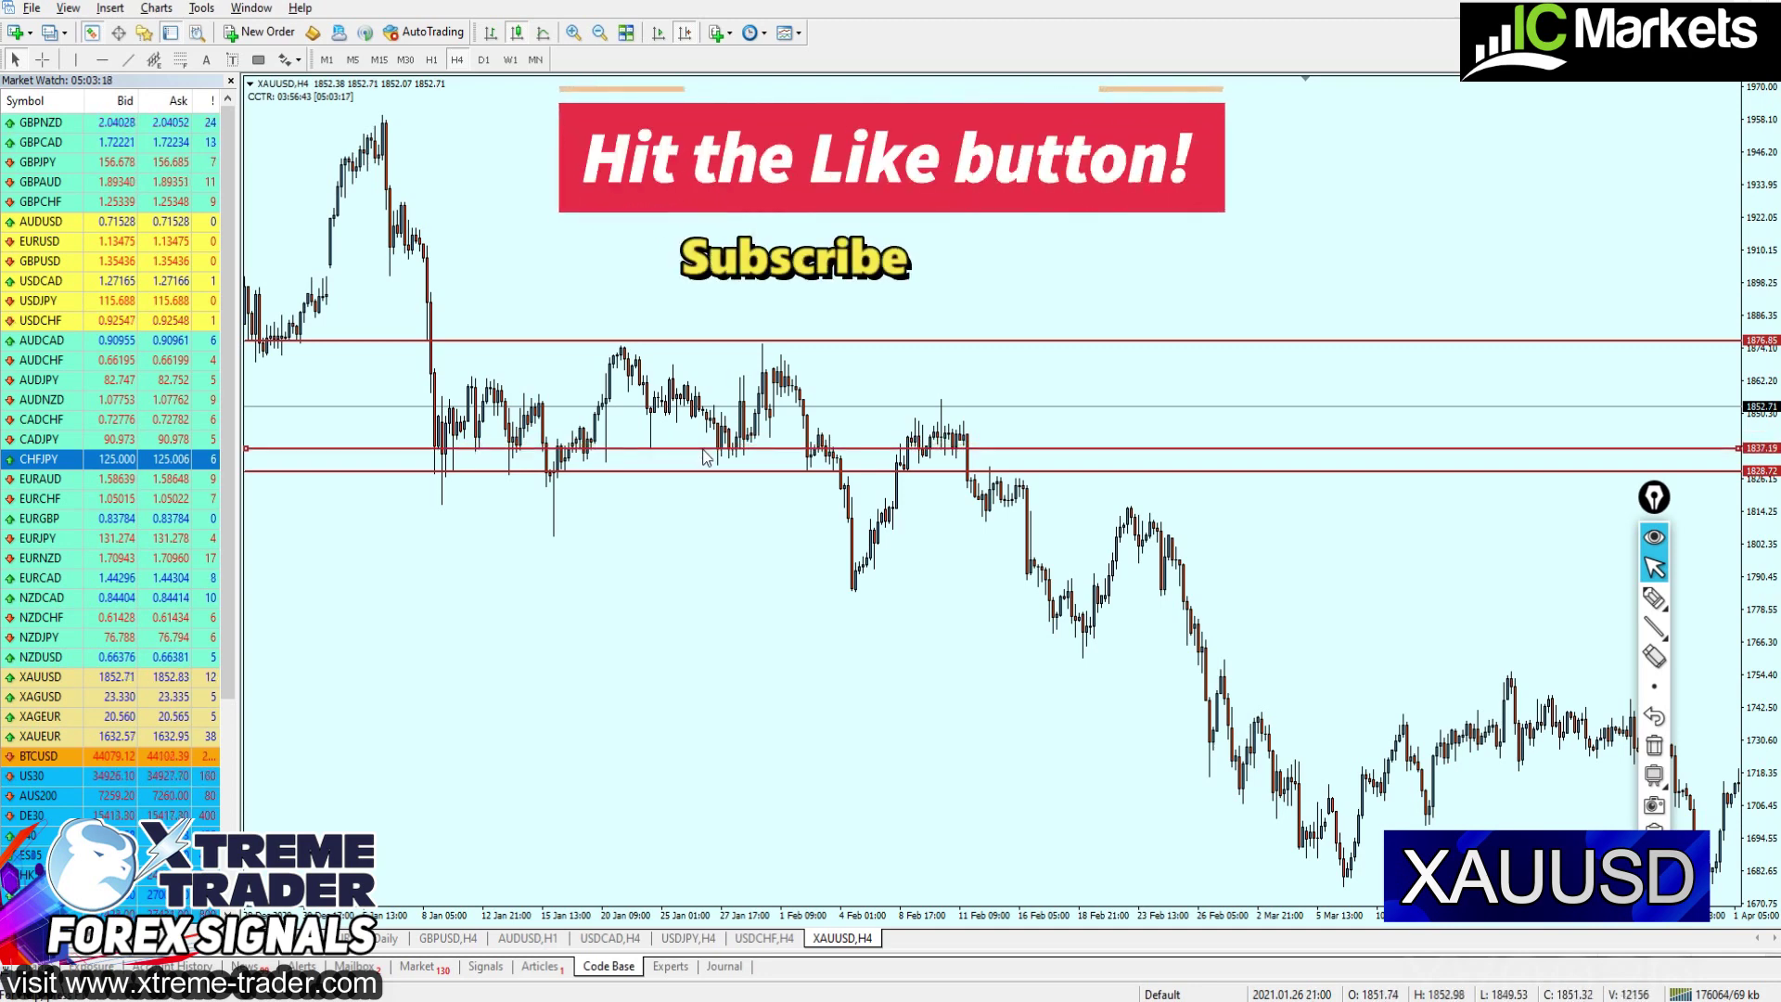
scroll(705, 456, up, 5)
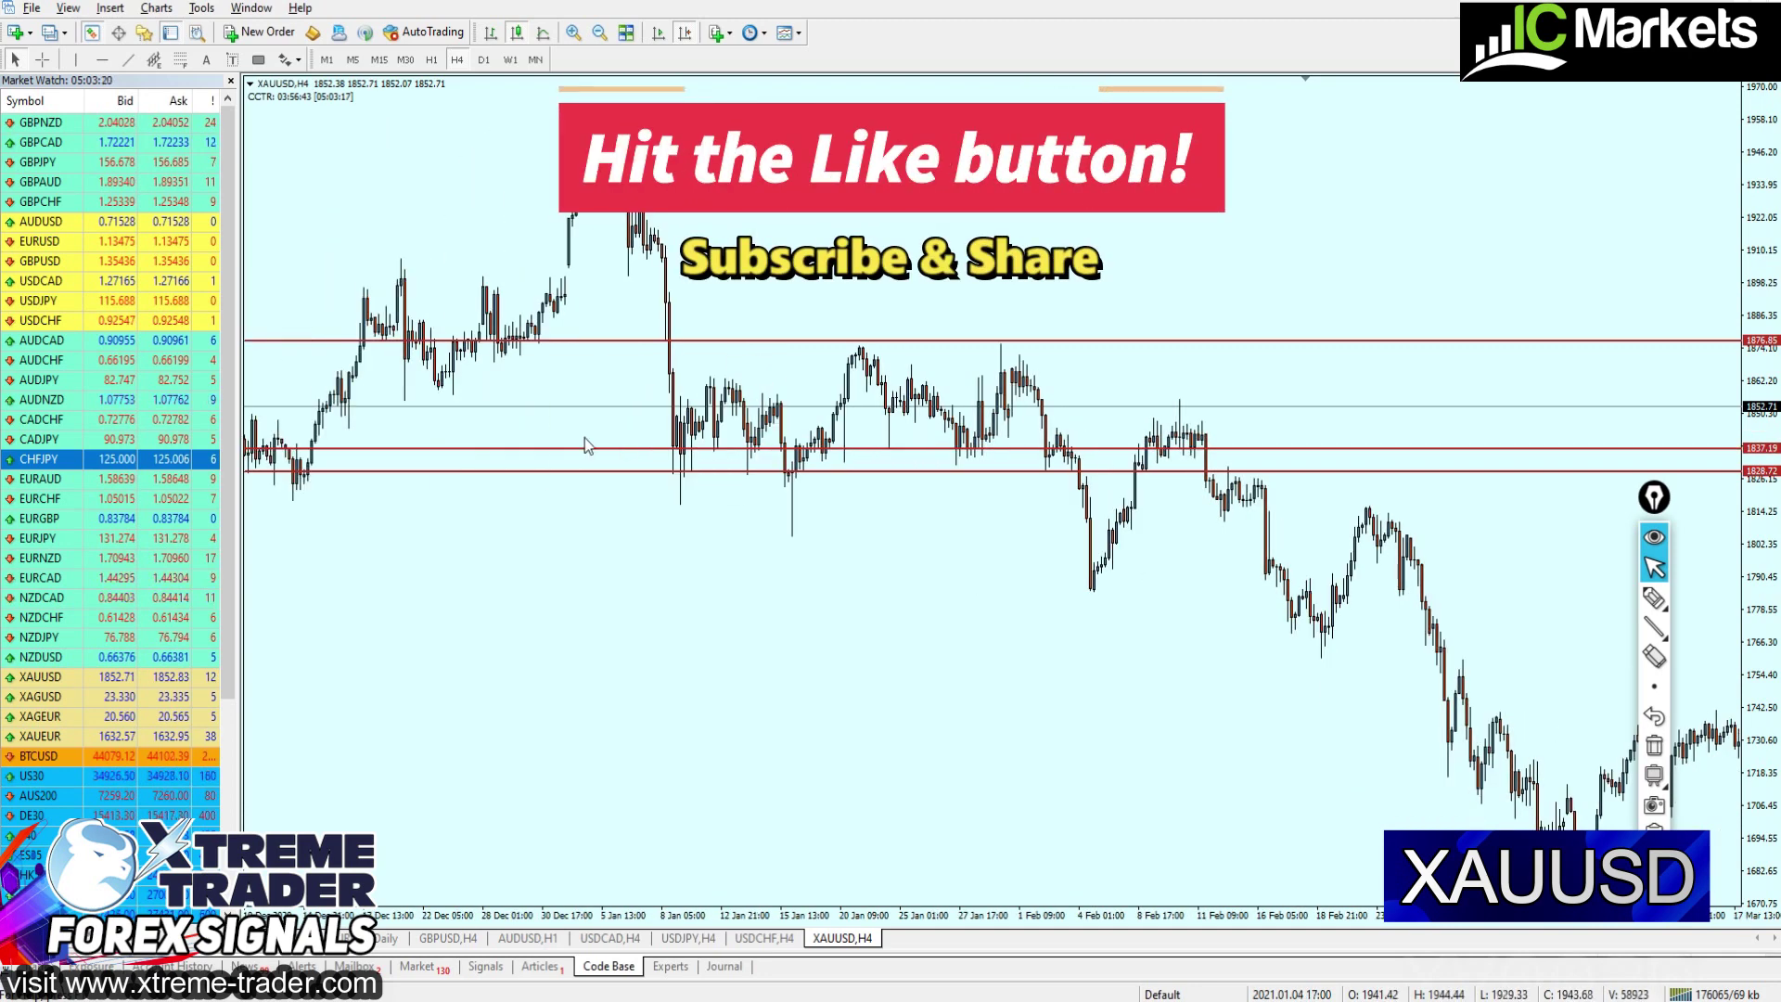
scroll(648, 436, up, 15)
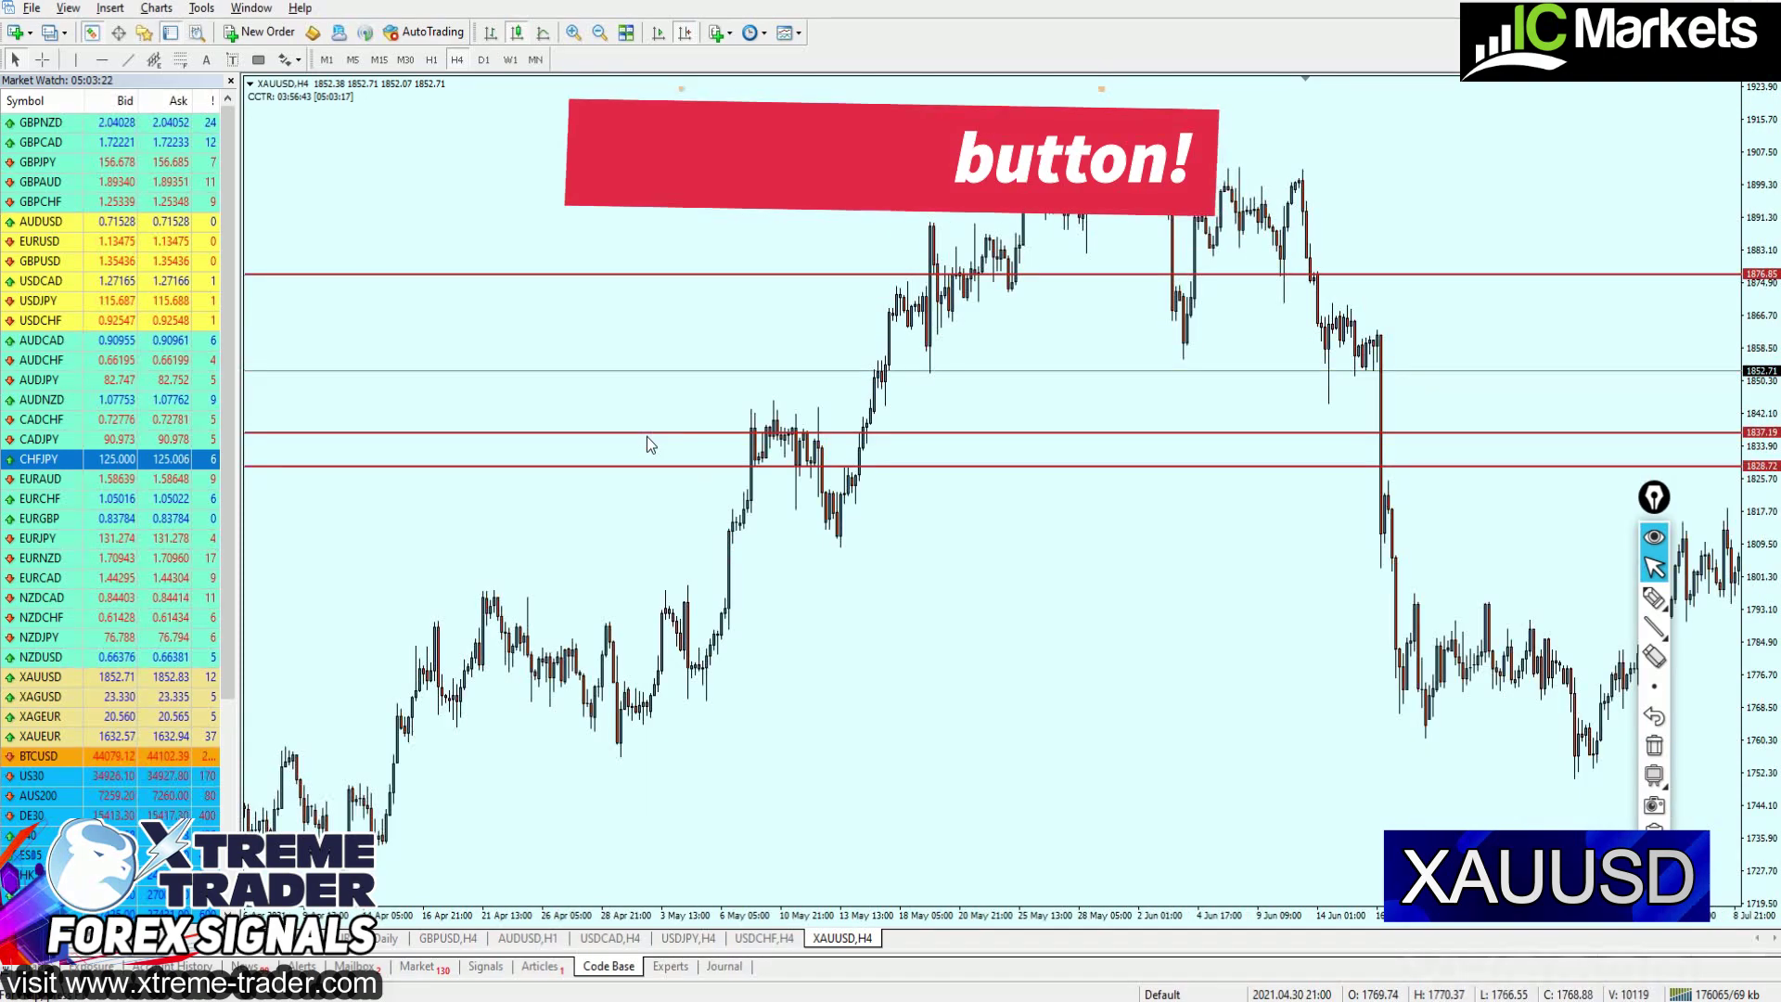
scroll(647, 436, down, 20)
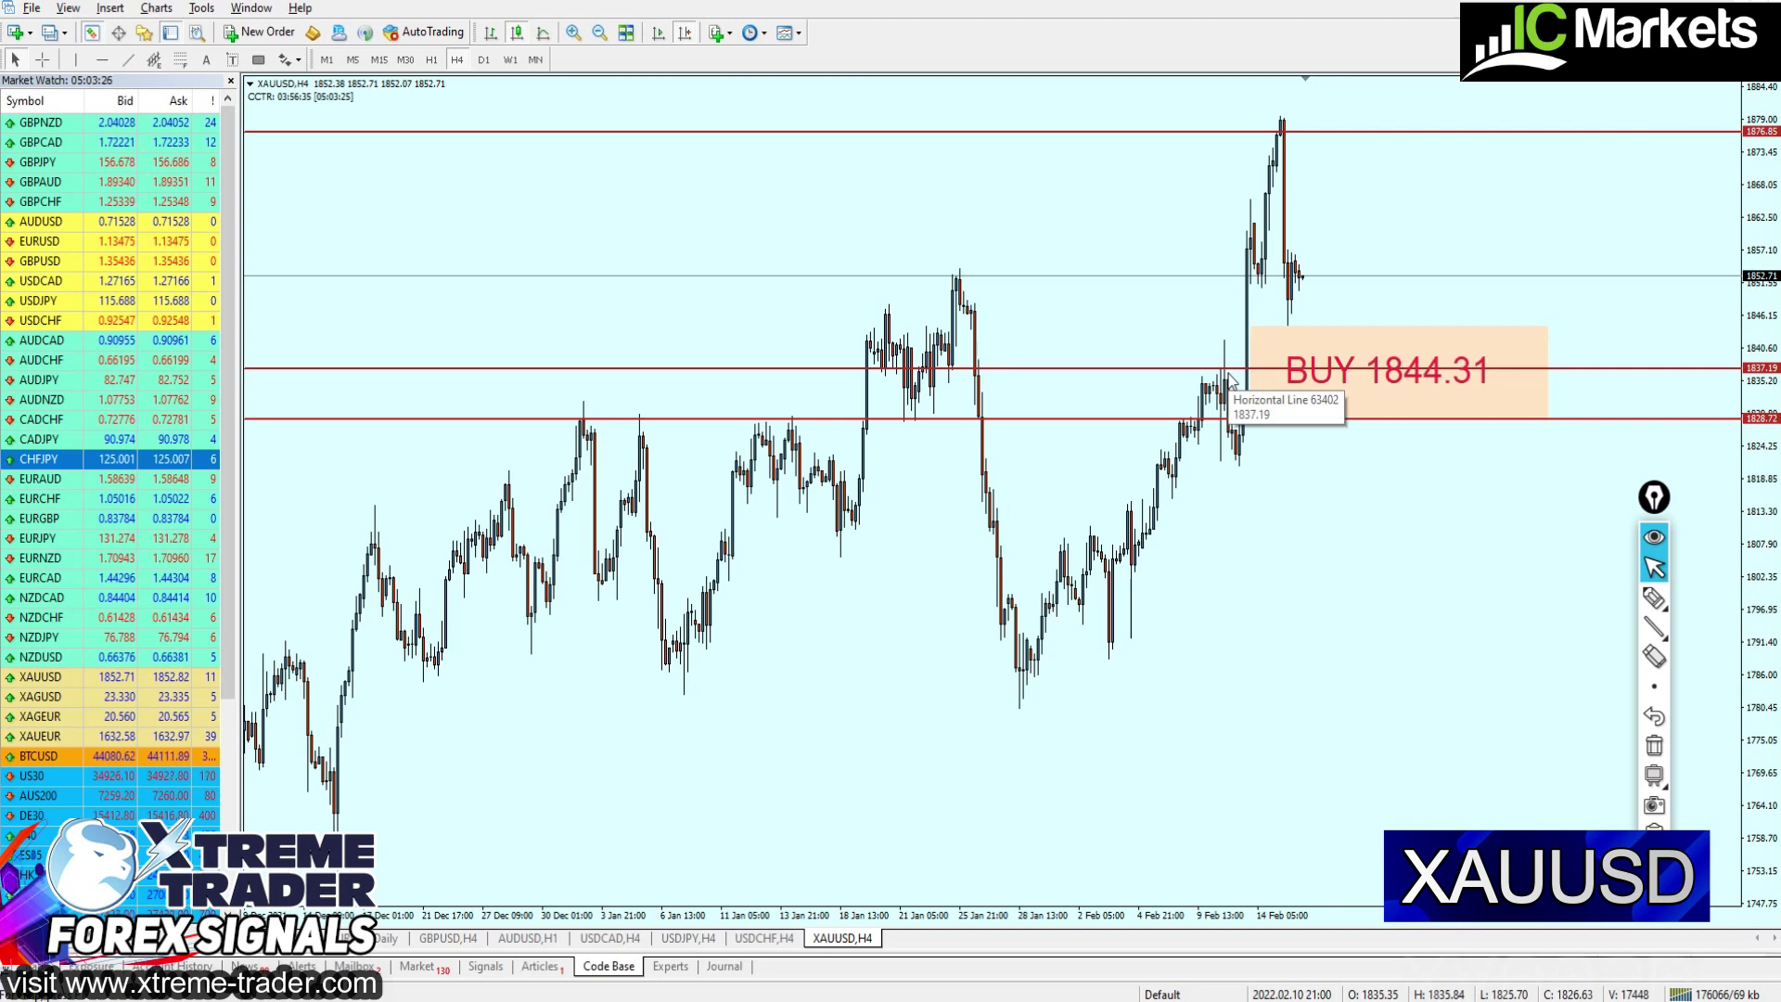
Lower the buy zone's bottom line to 1821.78, and move the buy label and shaded rectangle down between the two zone lines
drag(1386, 354, 1387, 380)
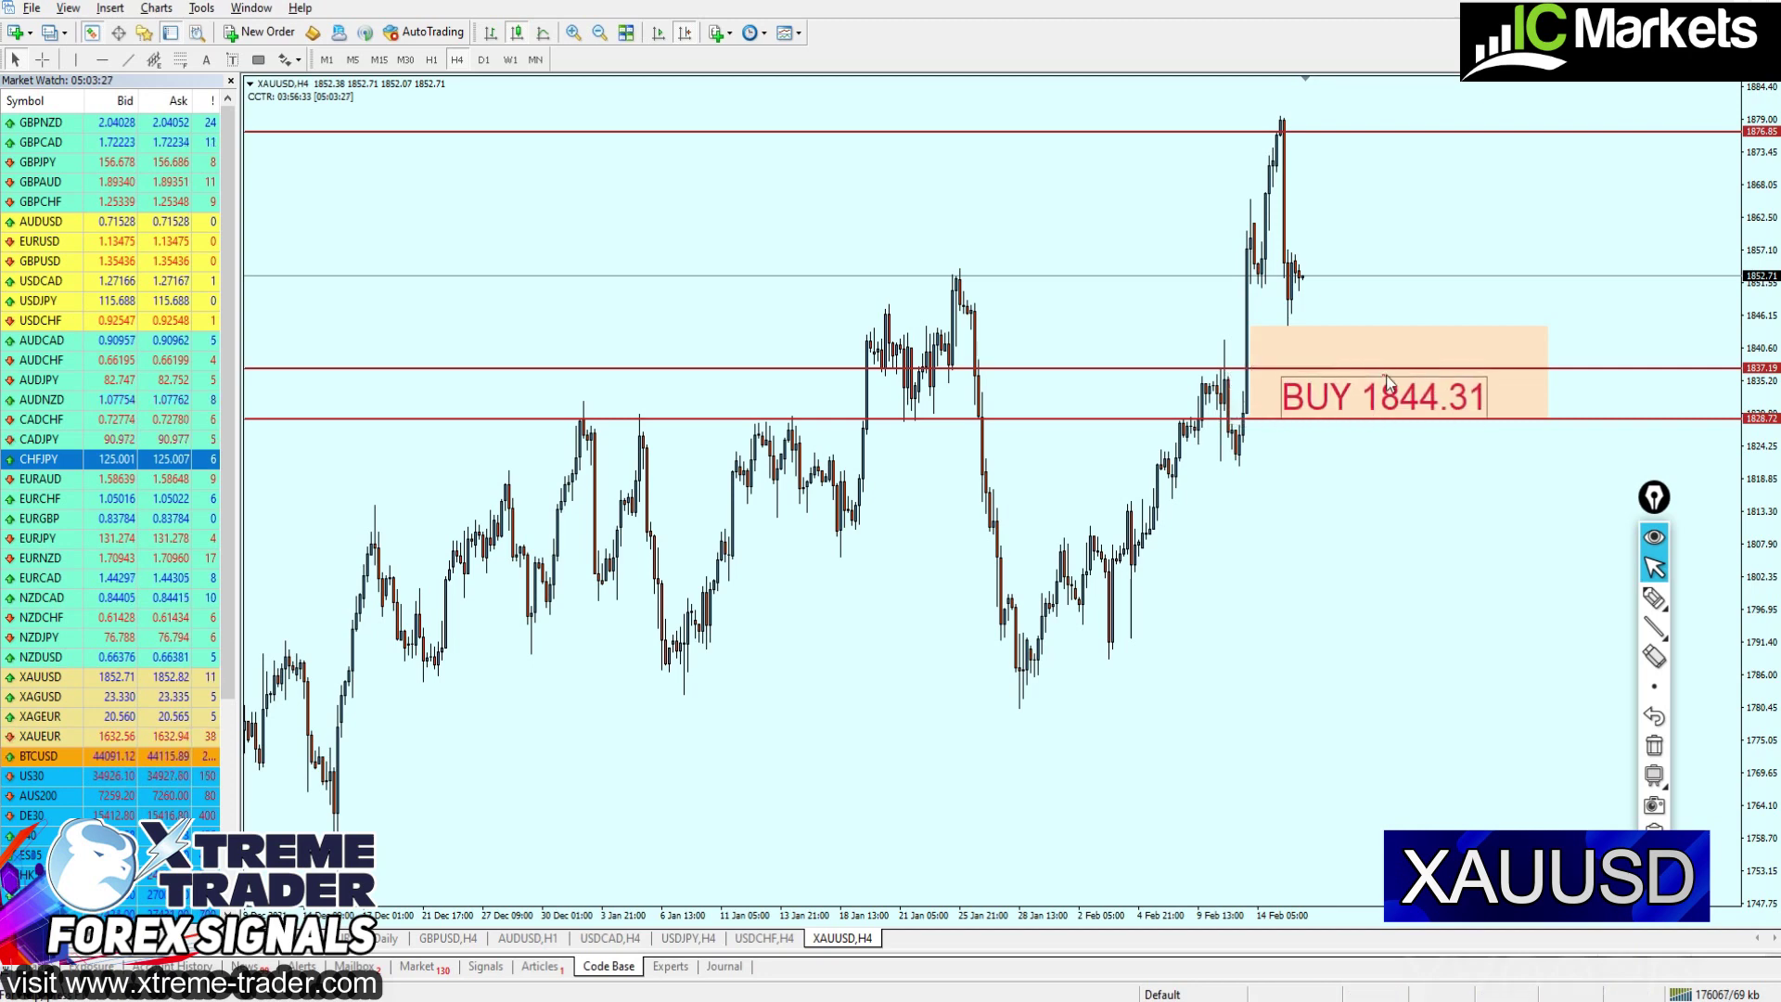
drag(1160, 427, 1186, 469)
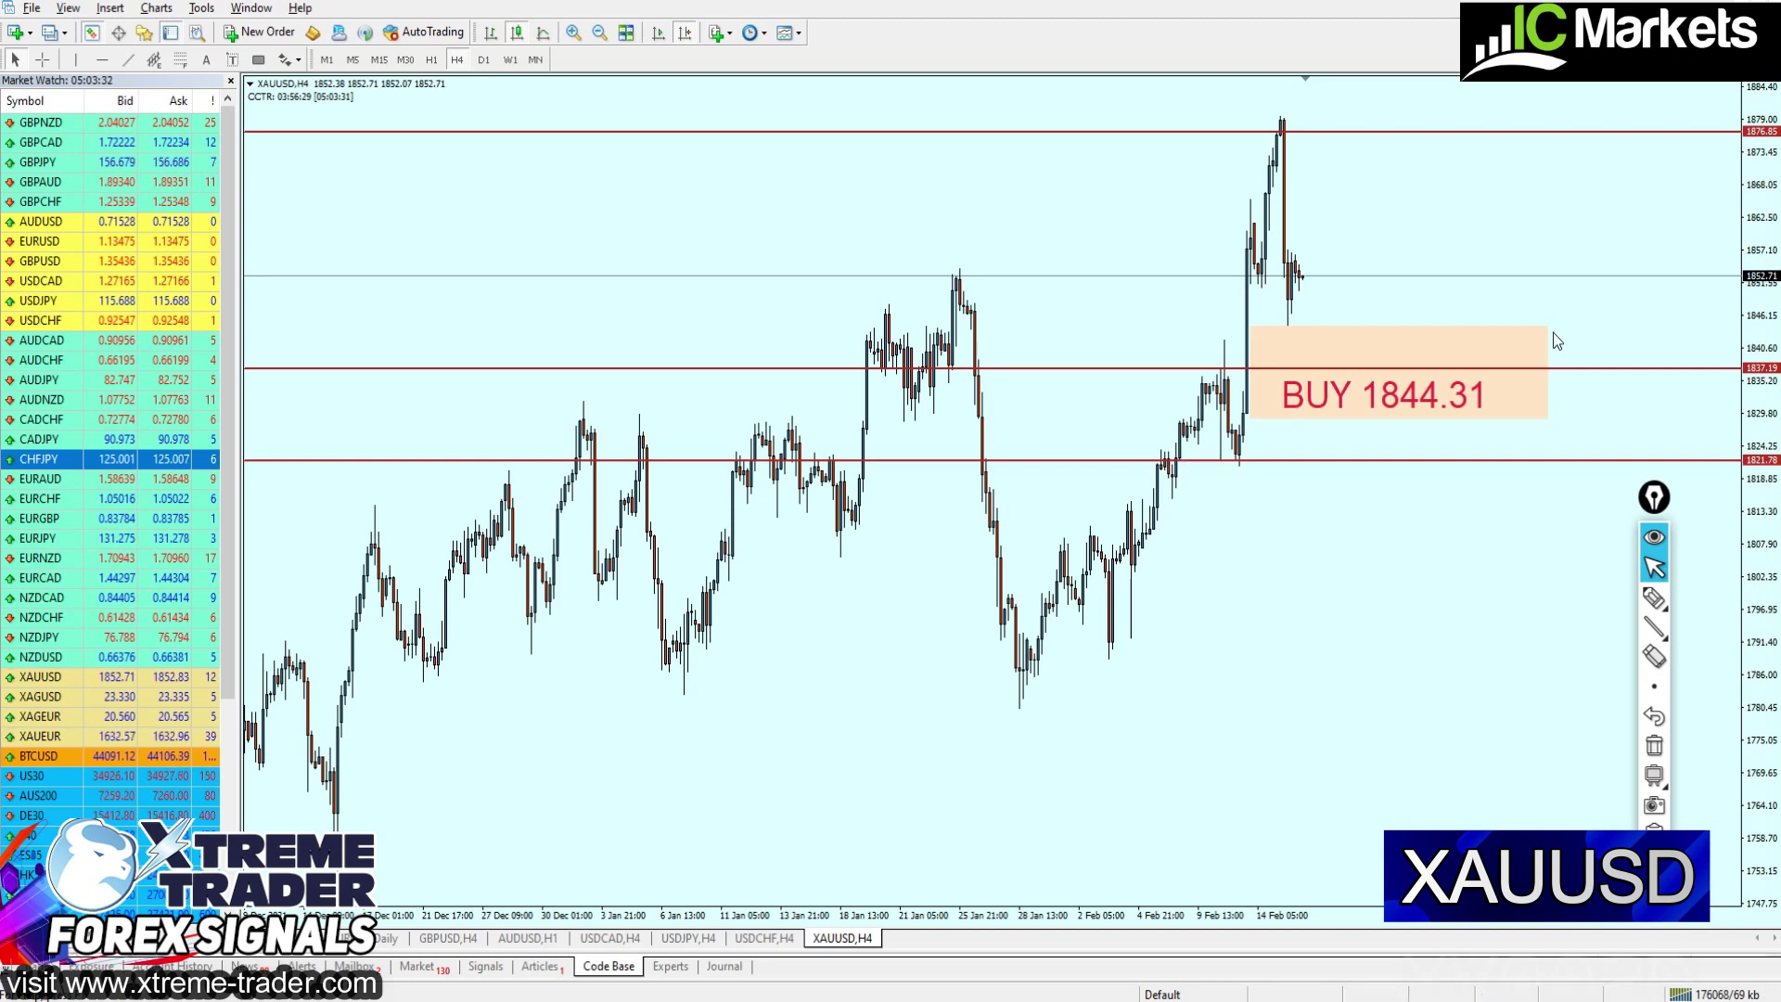
drag(1400, 358, 1417, 414)
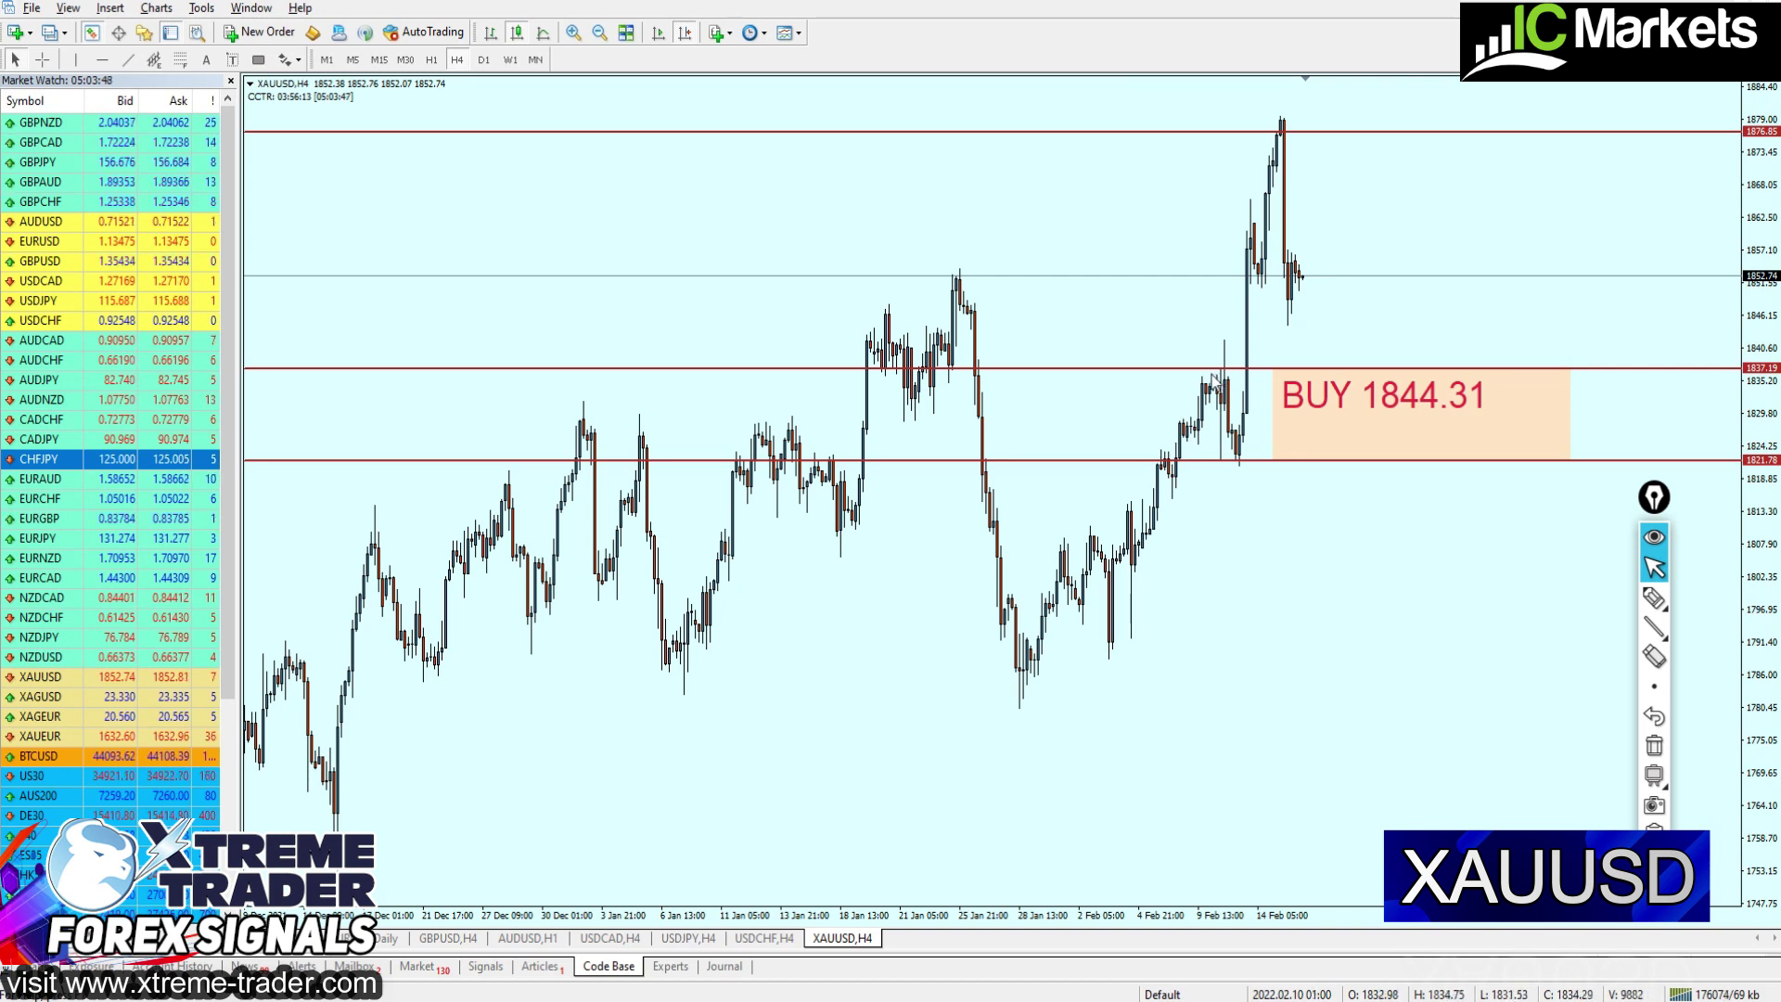
Annotate the expected drop to the entry line with an arrow, circled earlier reactions and a handwritten 1837, and clear the ink
click(1654, 599)
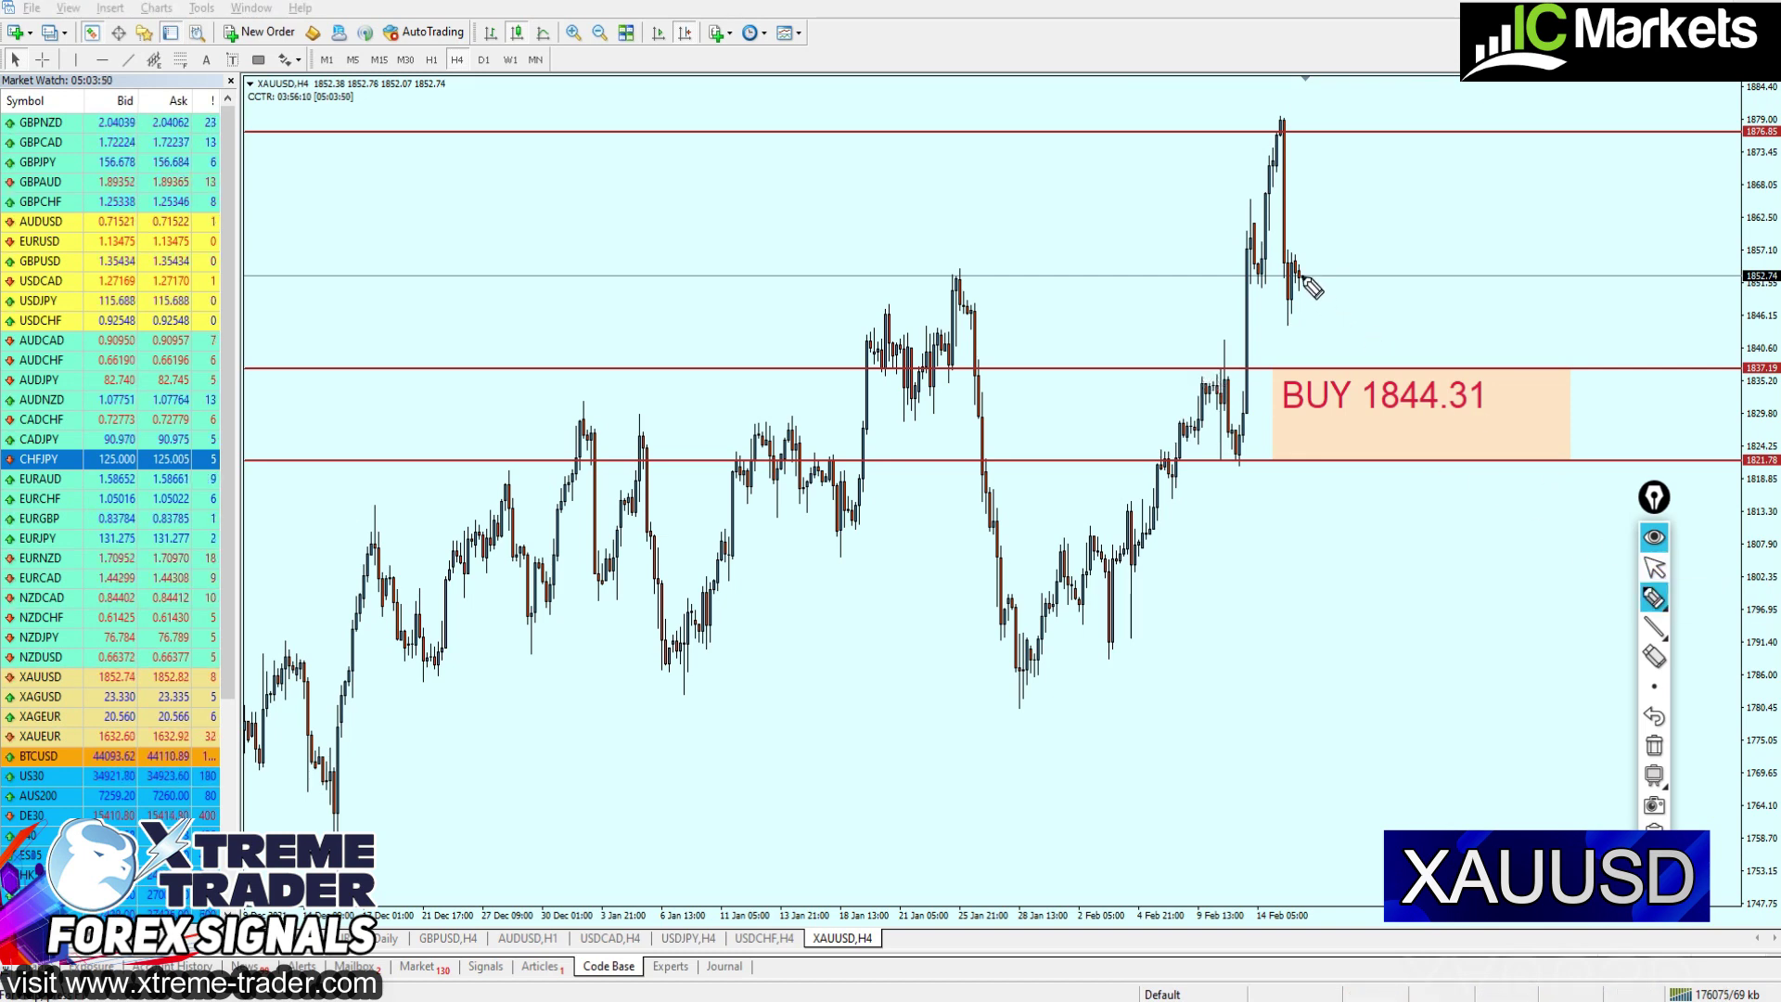
drag(1304, 278, 1337, 339)
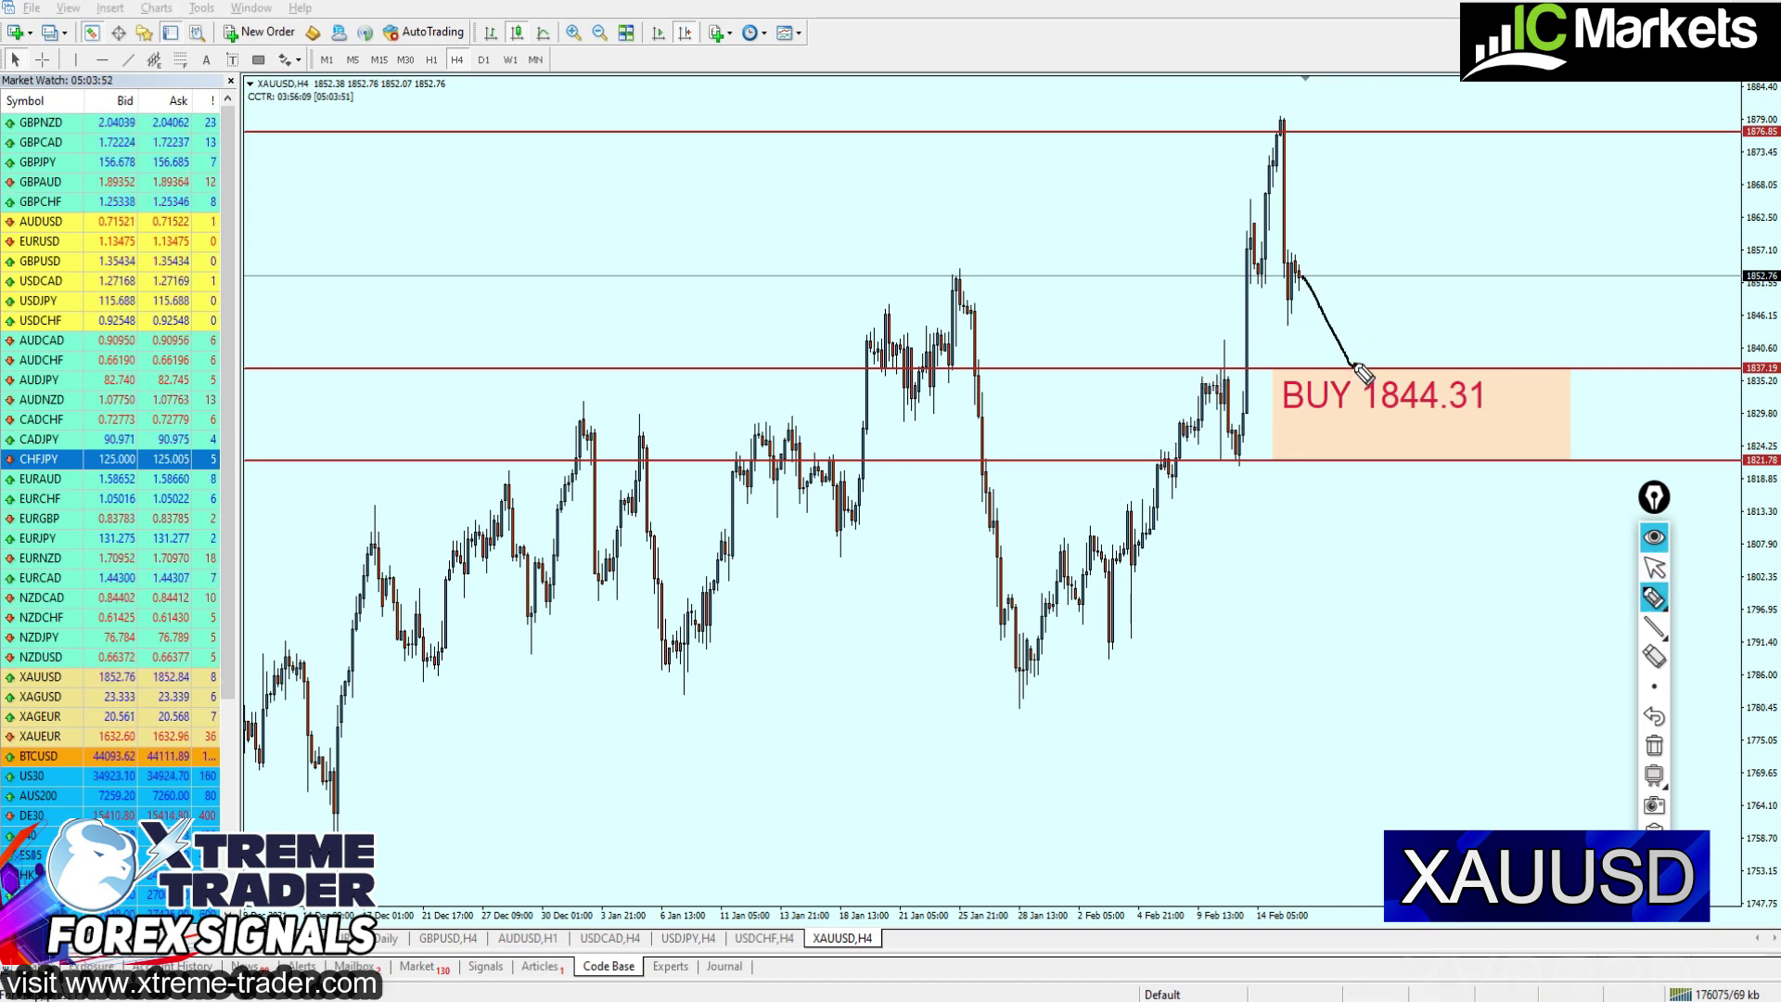
drag(1219, 398, 1191, 401)
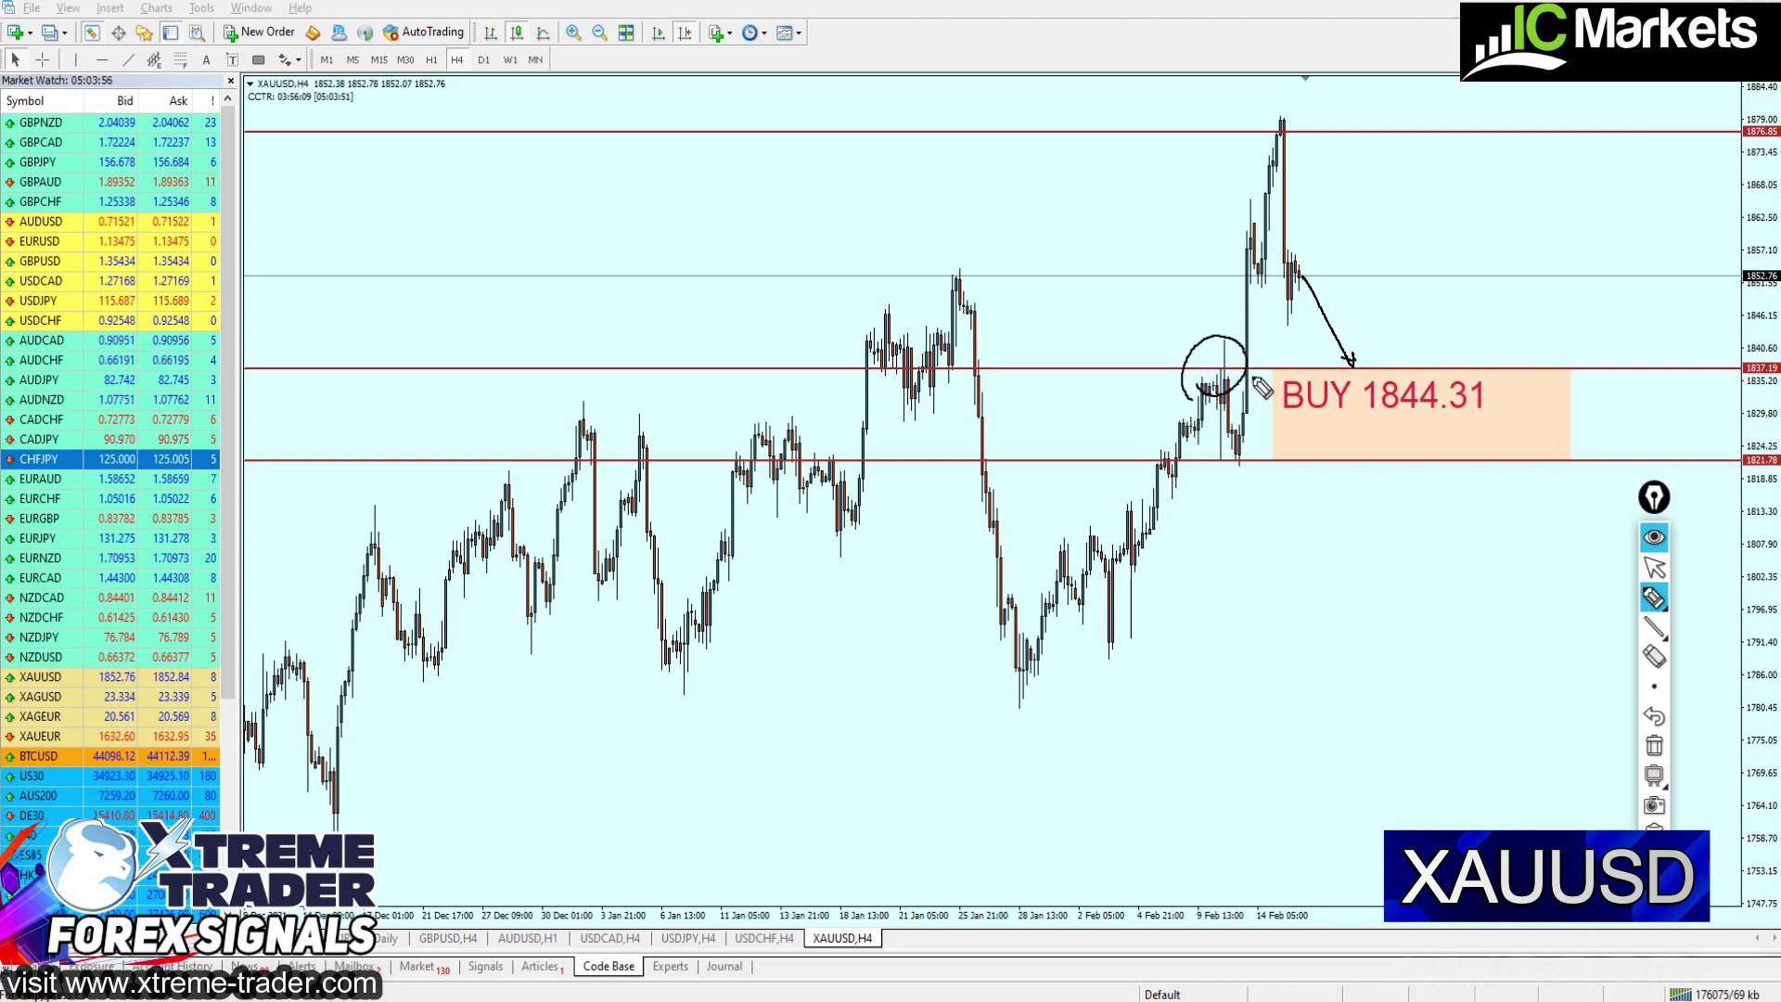
mouse_move(940, 404)
mouse_down()
mouse_move(983, 389)
mouse_move(937, 388)
mouse_move(951, 397)
mouse_up()
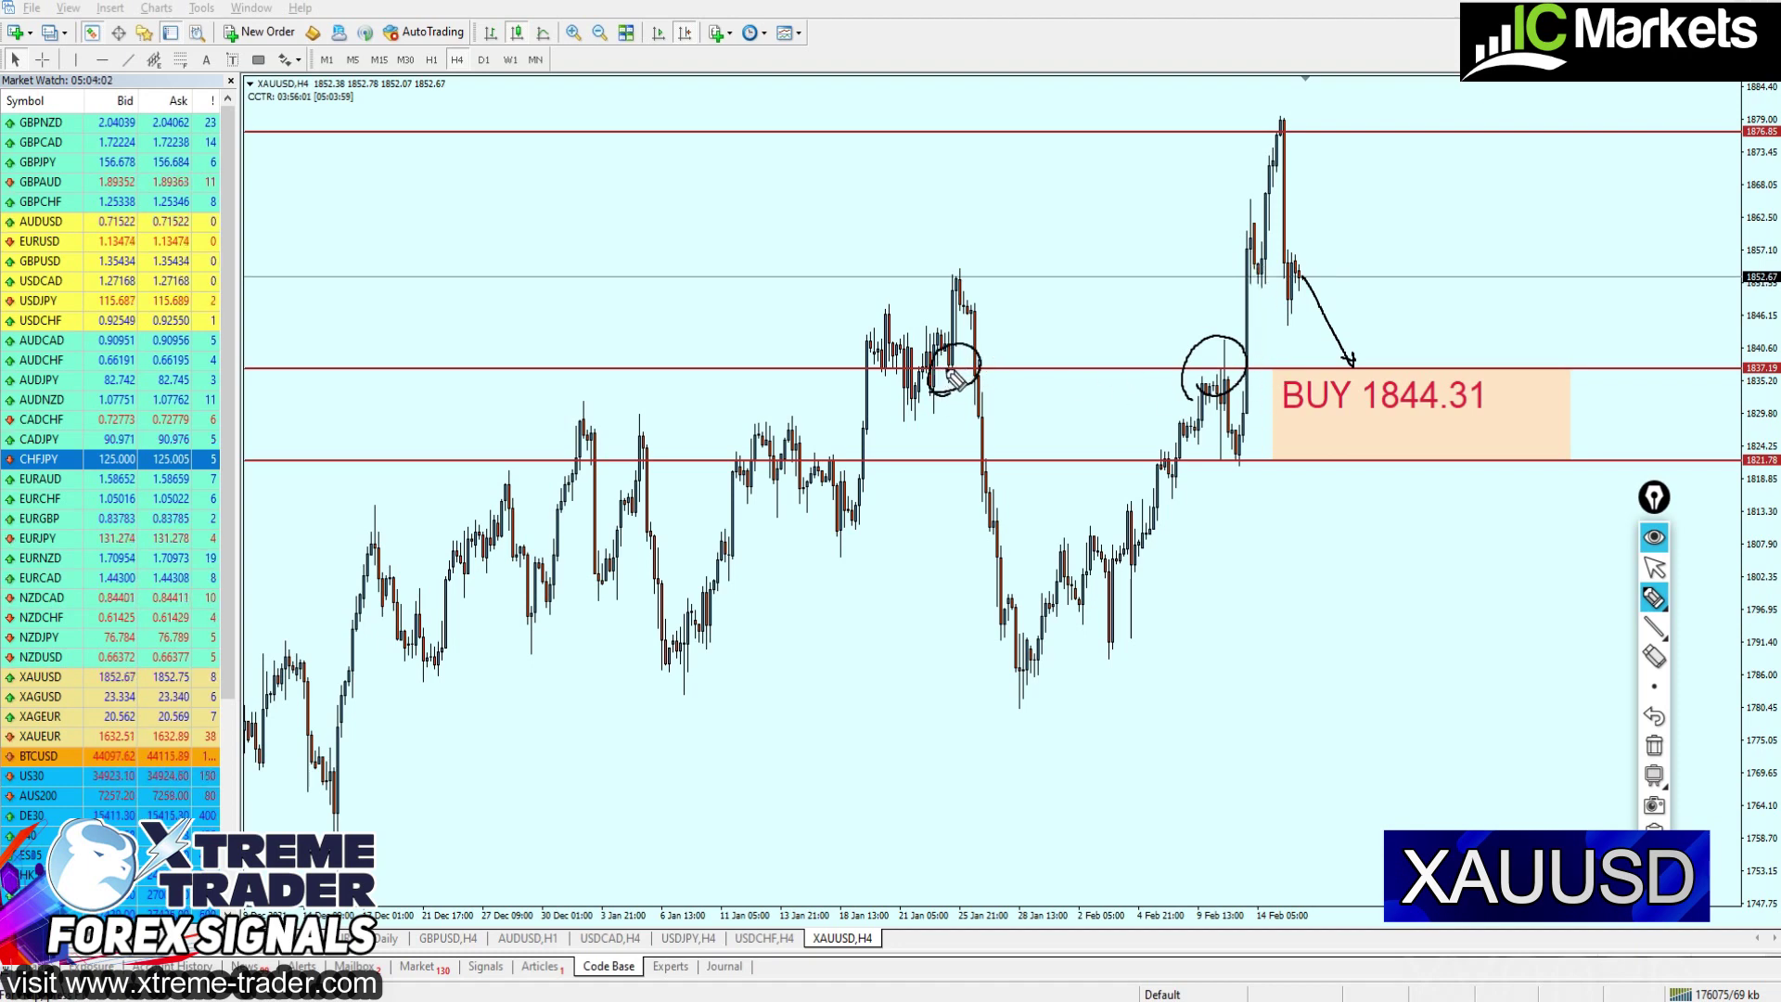
drag(948, 371, 1375, 366)
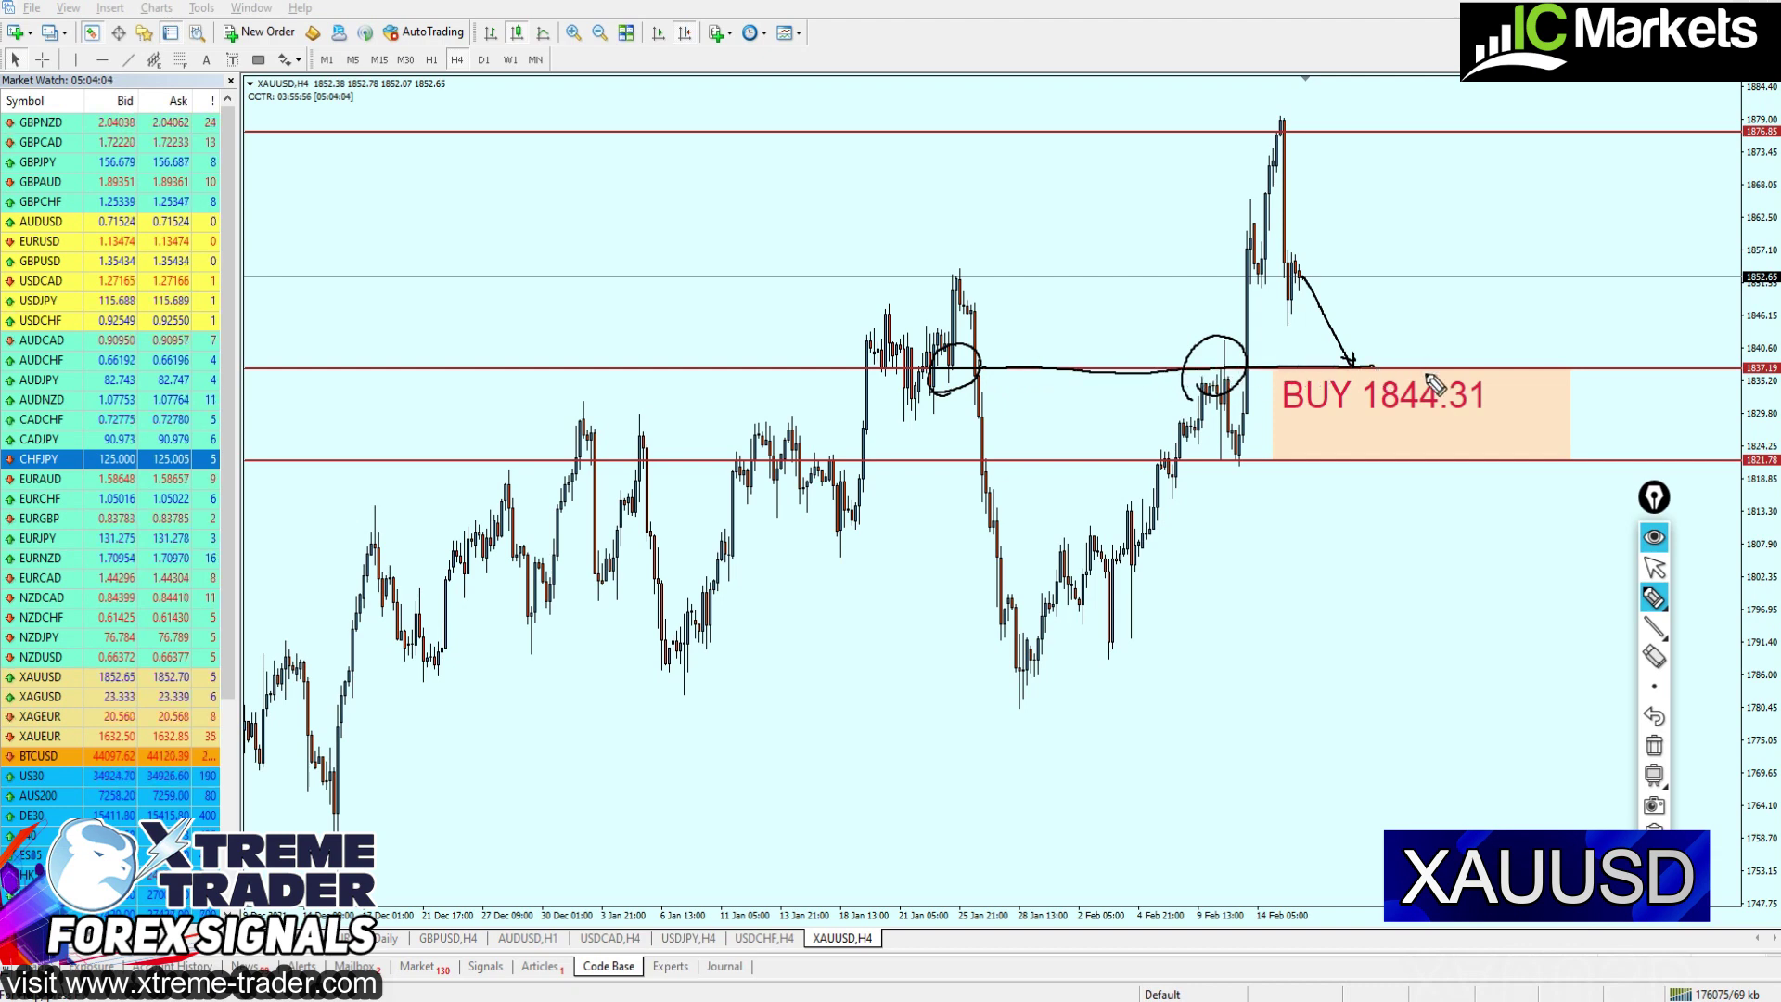
mouse_move(1539, 239)
mouse_down()
mouse_move(1596, 299)
mouse_move(1670, 248)
mouse_move(1514, 401)
mouse_up()
click(1654, 567)
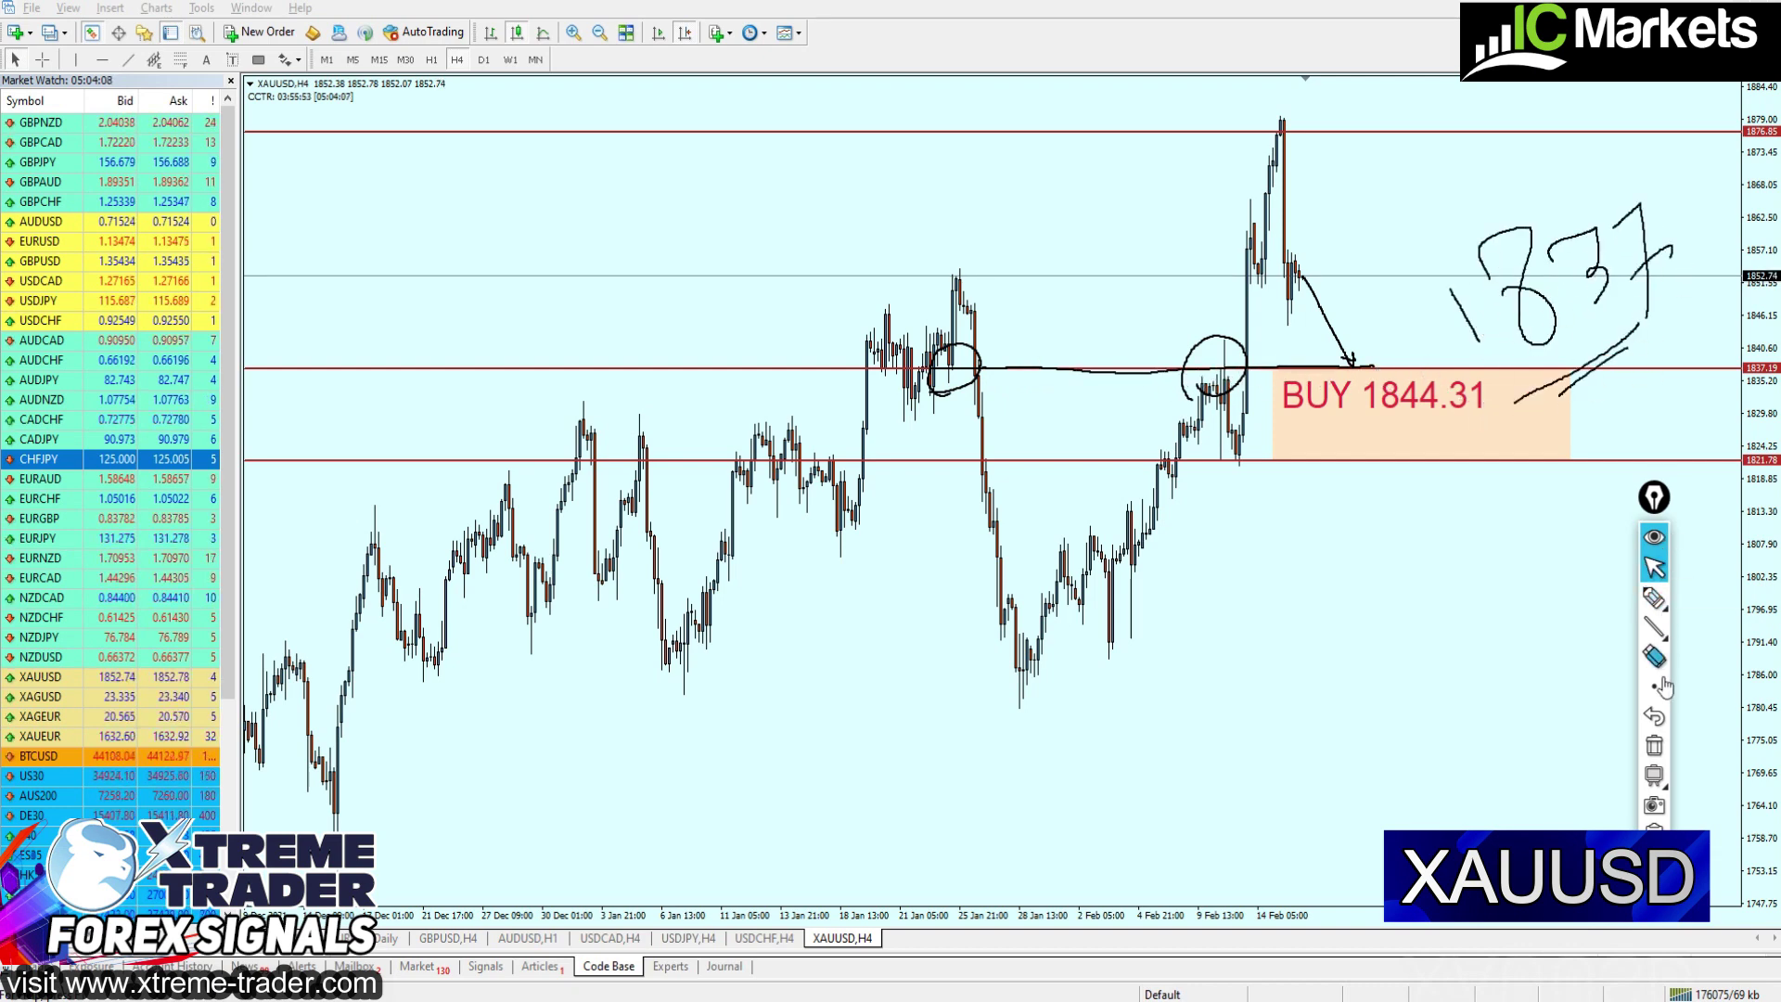
click(1654, 745)
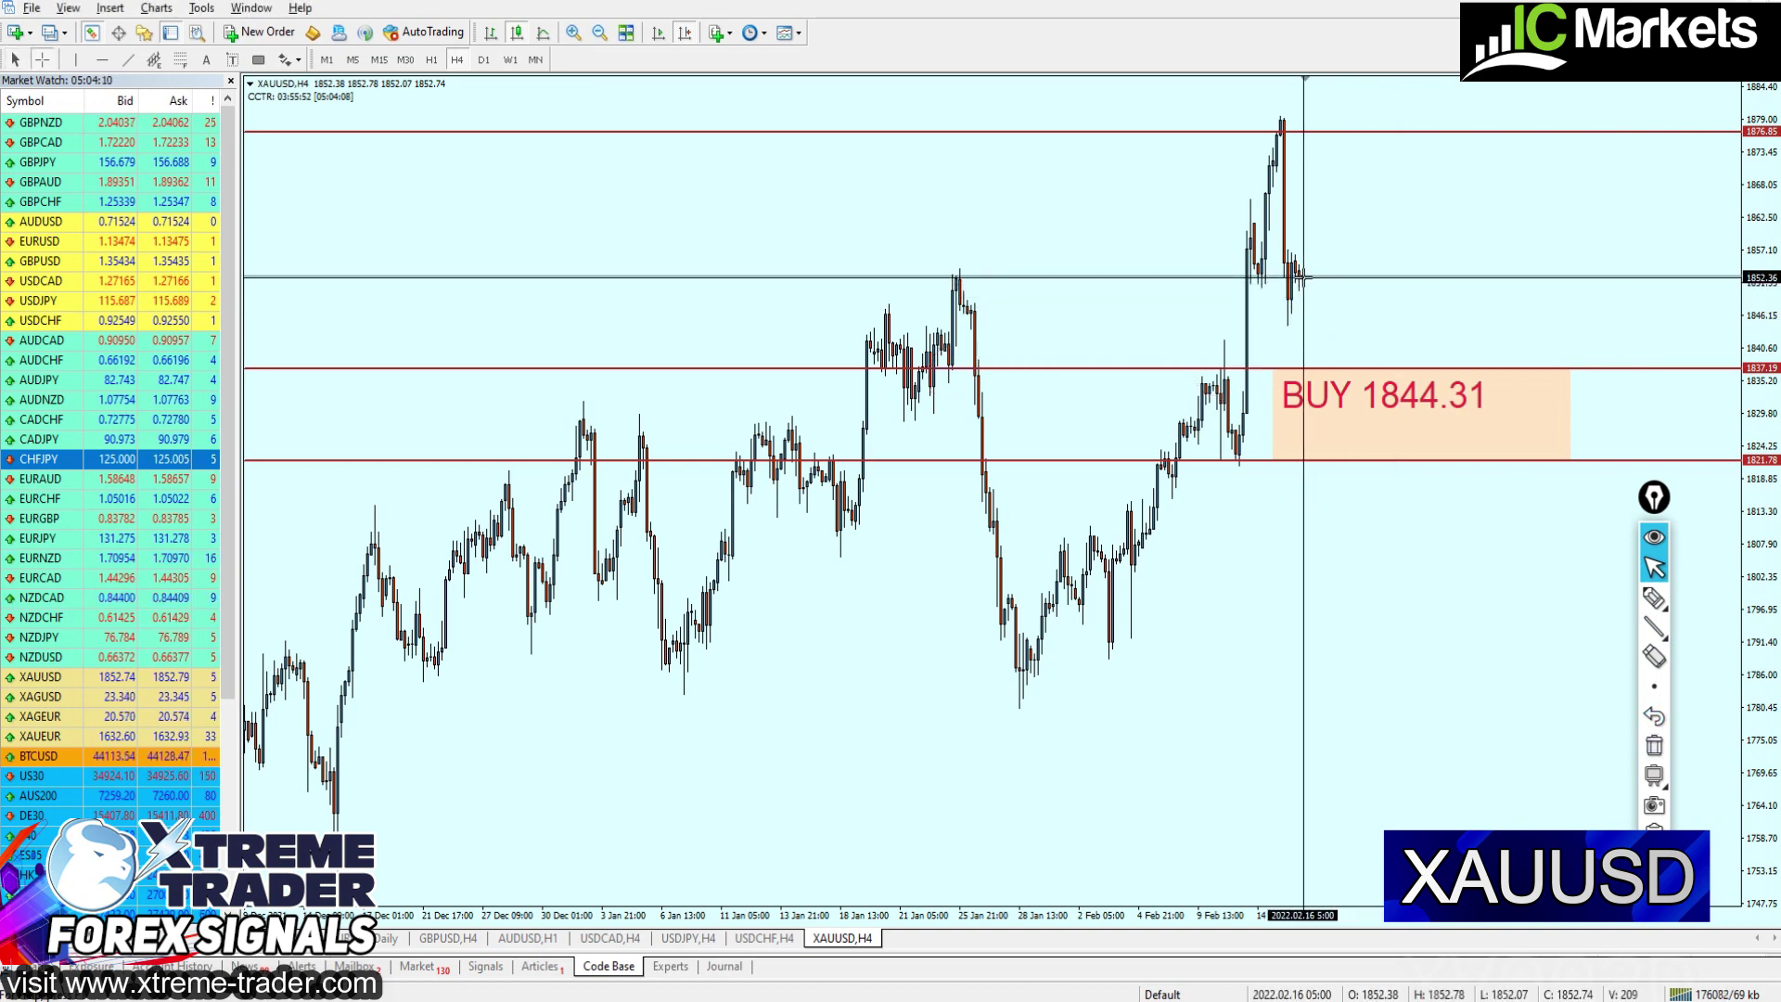
Measure from current price down to the entry line and change the zone's label text to BUY 1837.20
drag(1303, 276, 1326, 365)
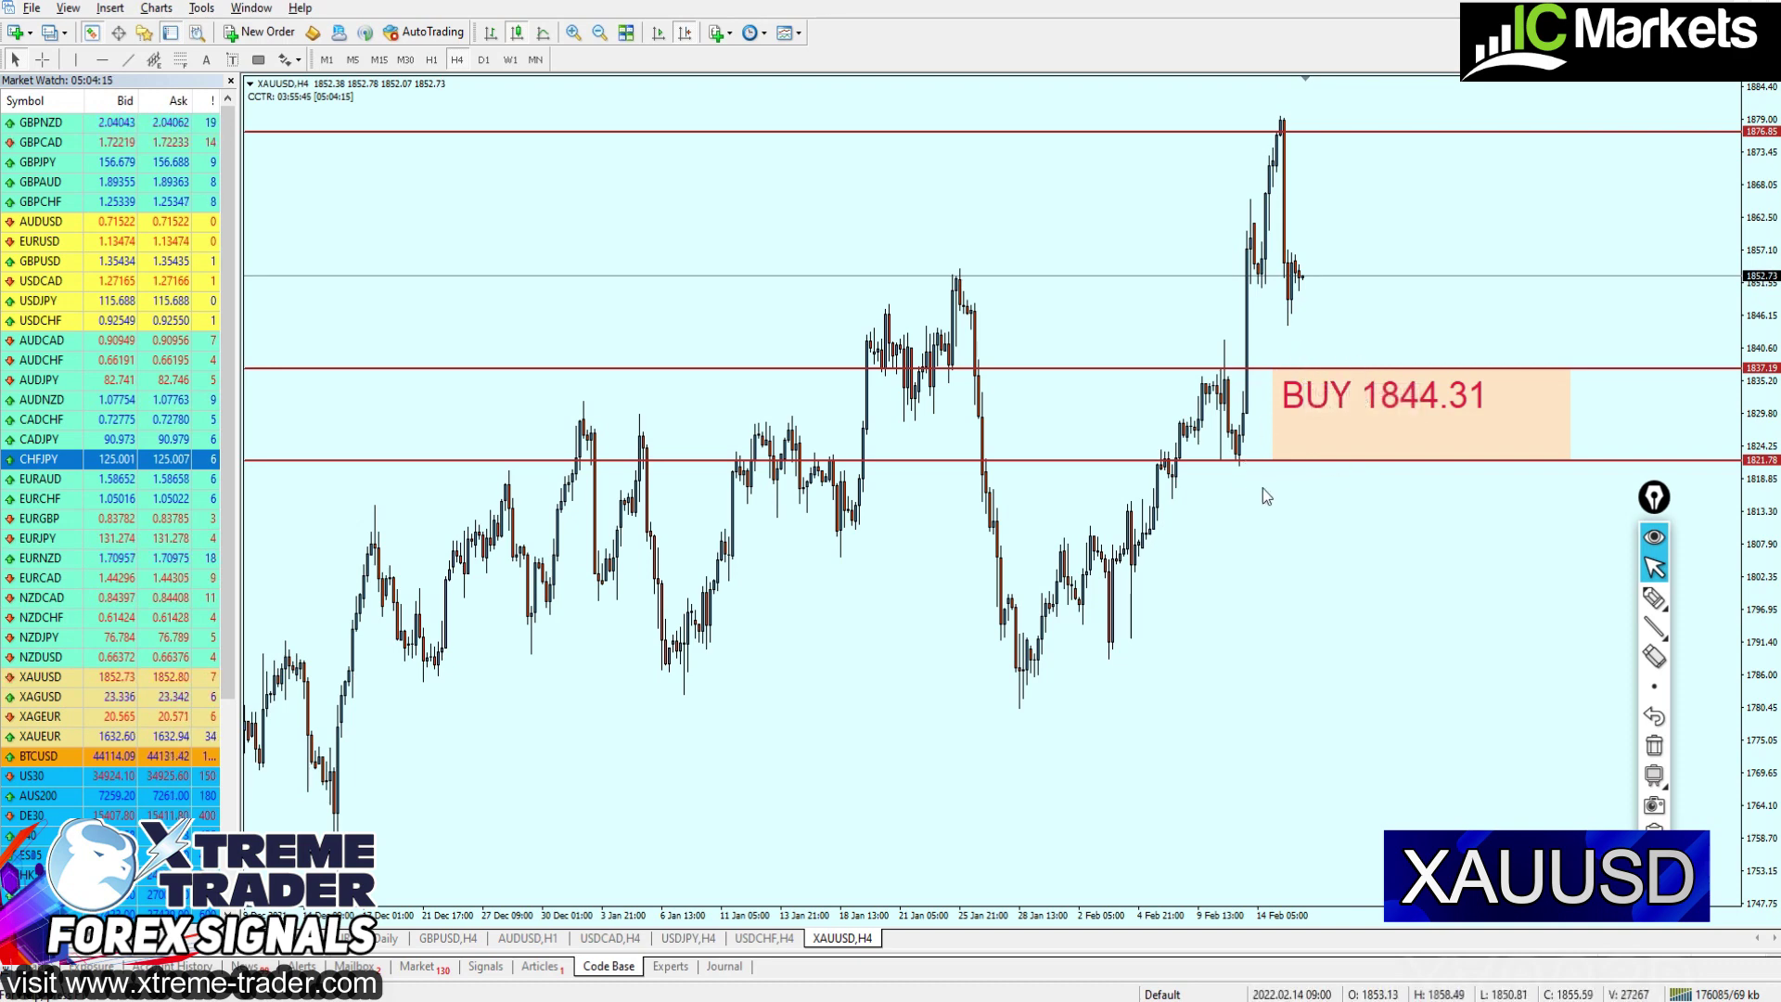
right_click(1300, 401)
click(1325, 417)
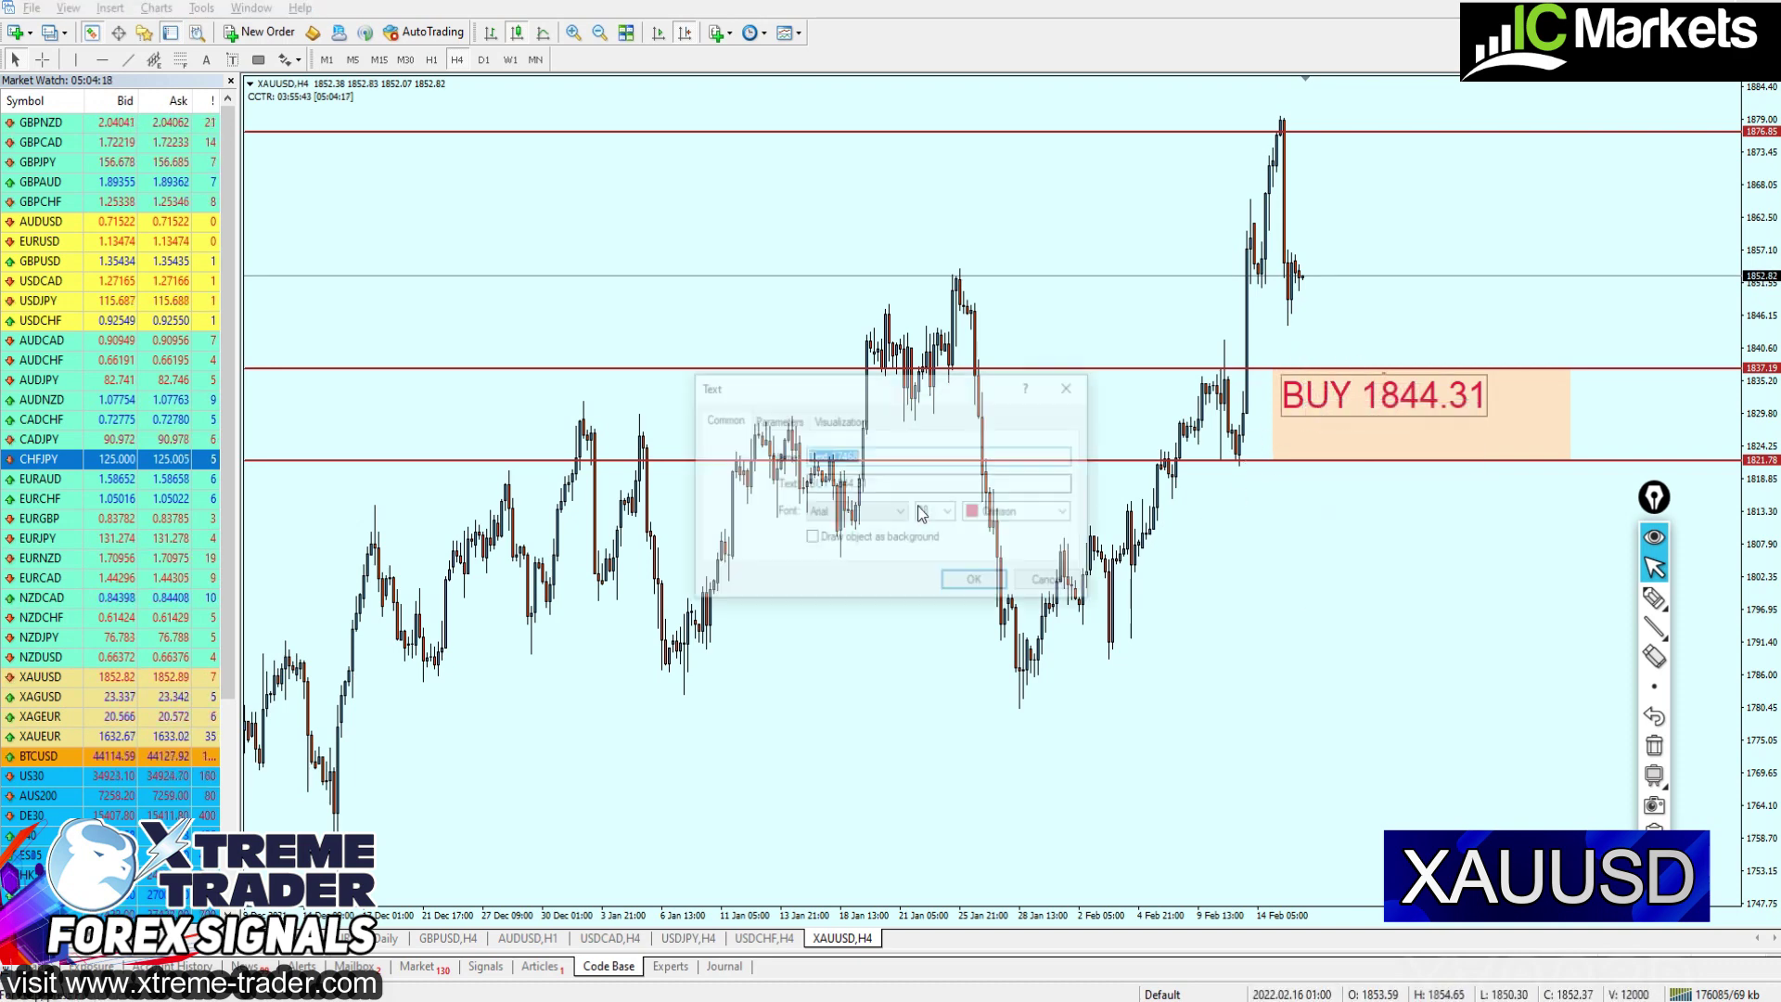
drag(868, 483, 851, 483)
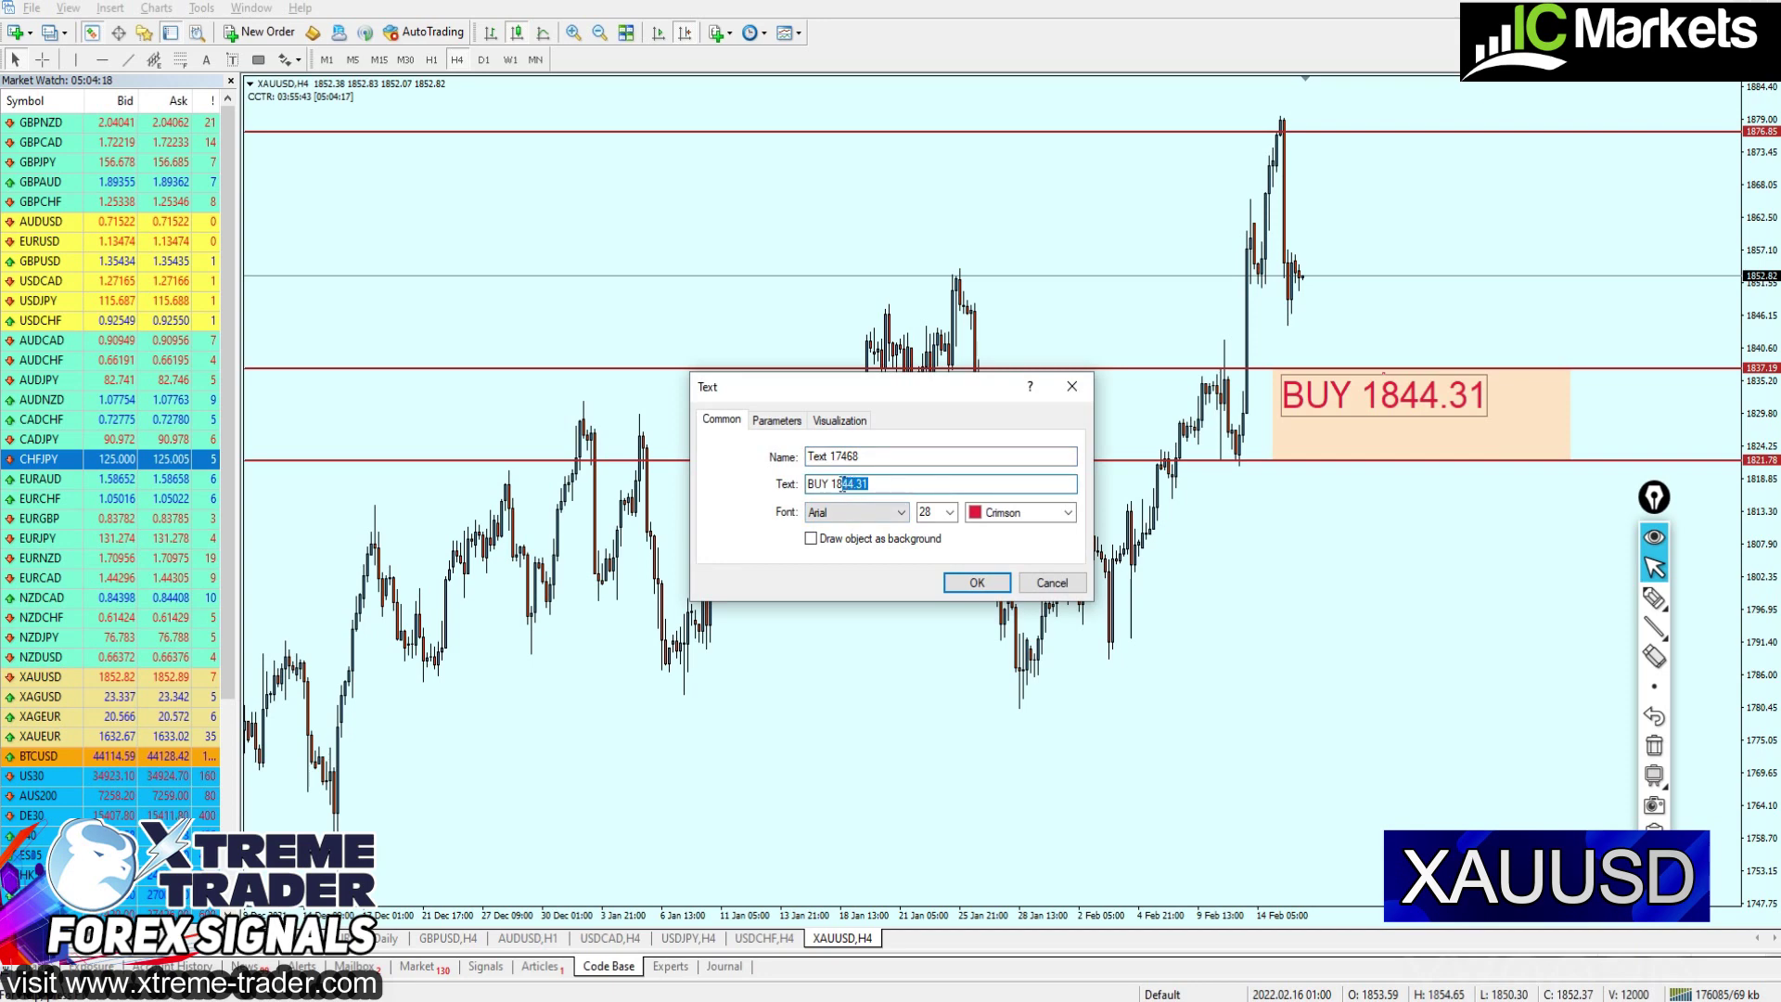
text(37)
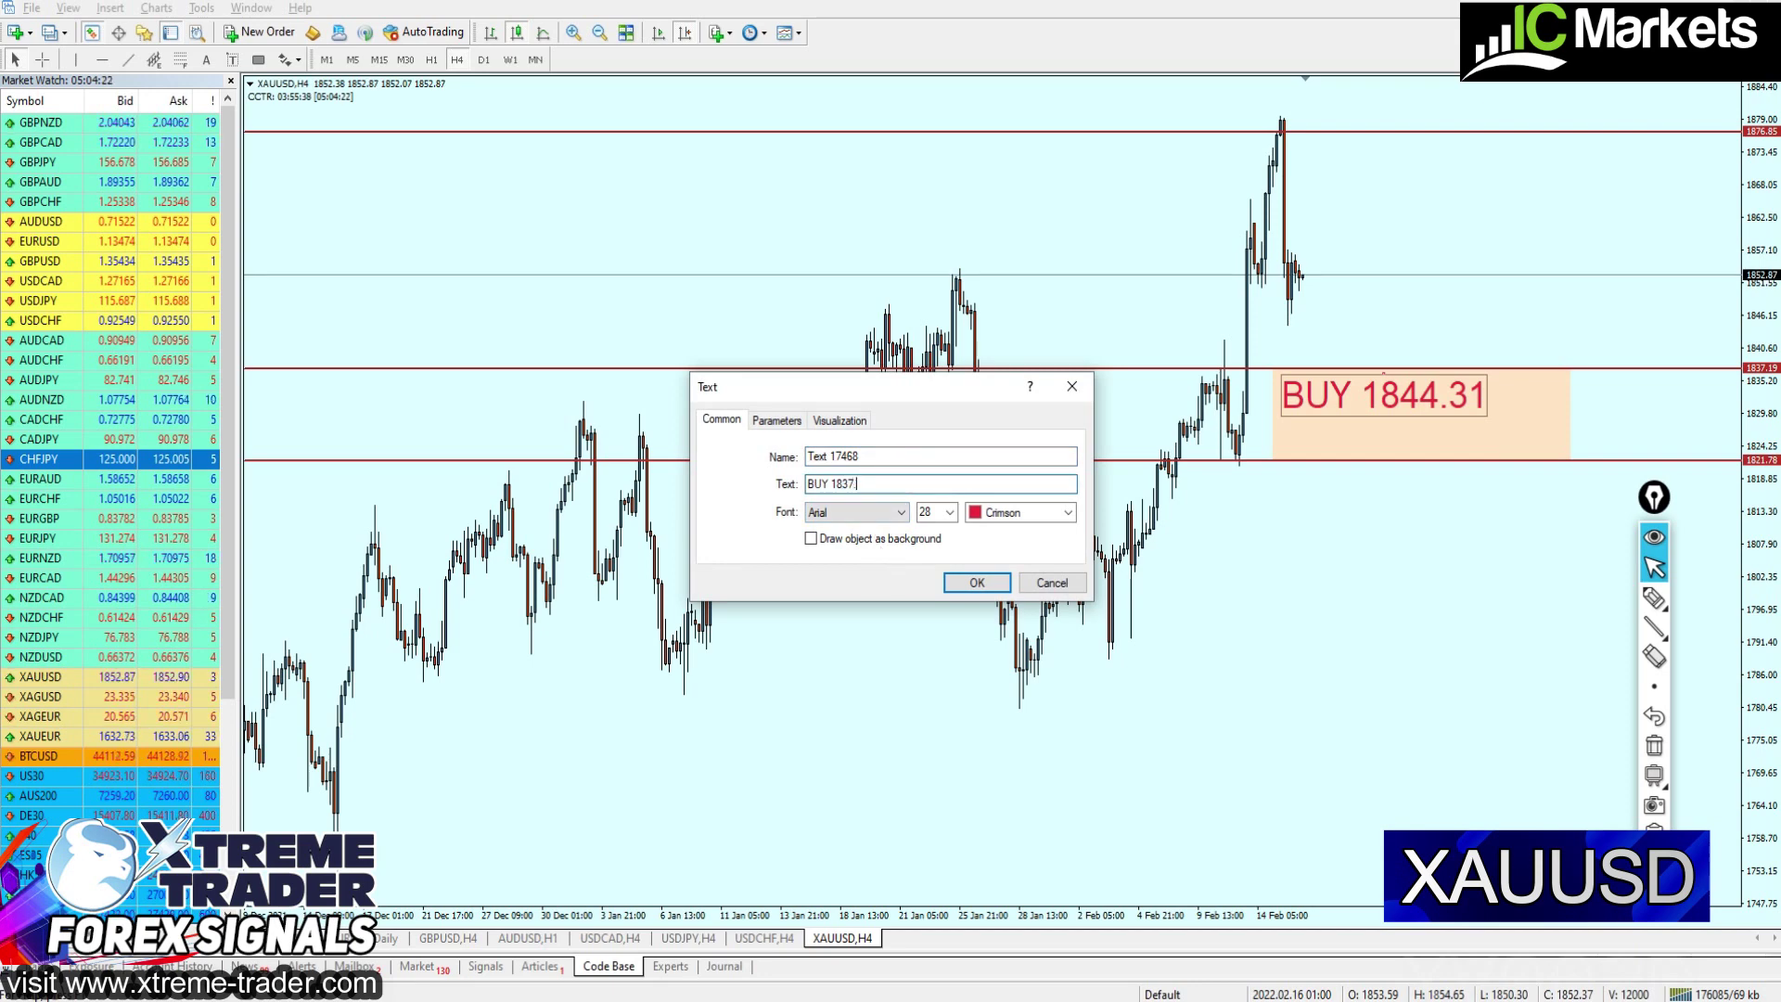
text(.20)
key(Return)
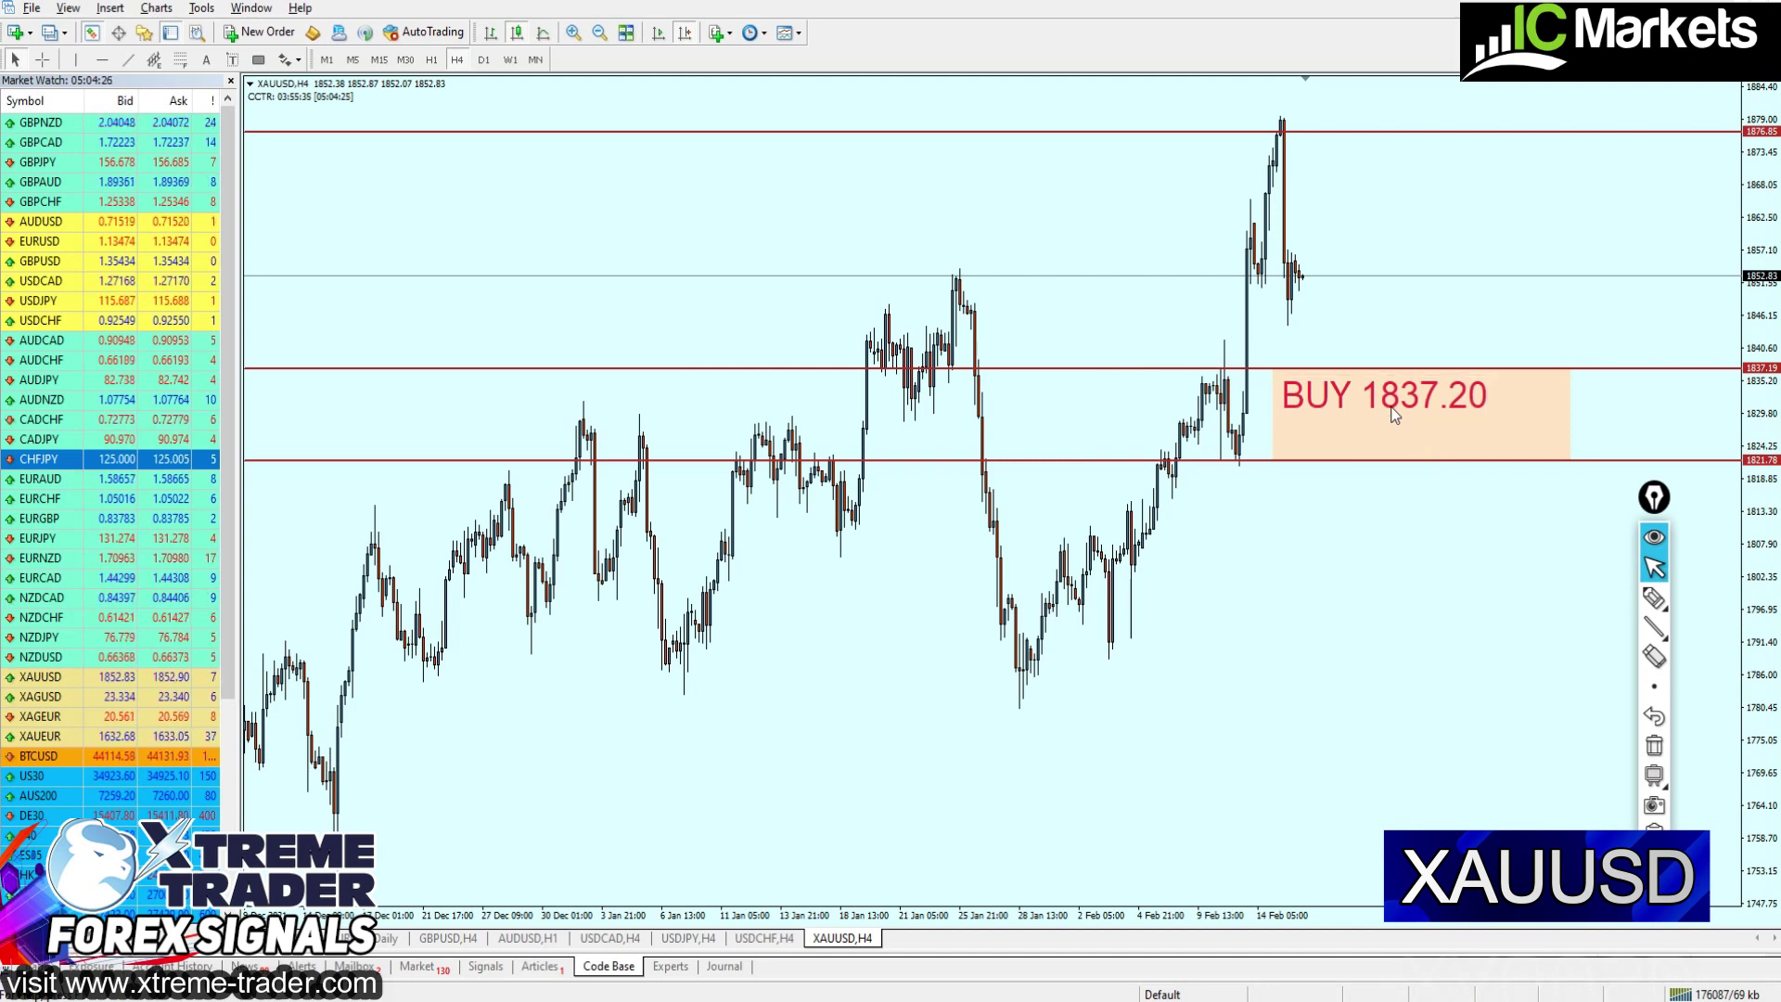
Switch XAUUSD to the daily timeframe and place the TP 1876.95 label just below the take-profit line beside the latest bars
key(minus)
key(minus)
key(minus)
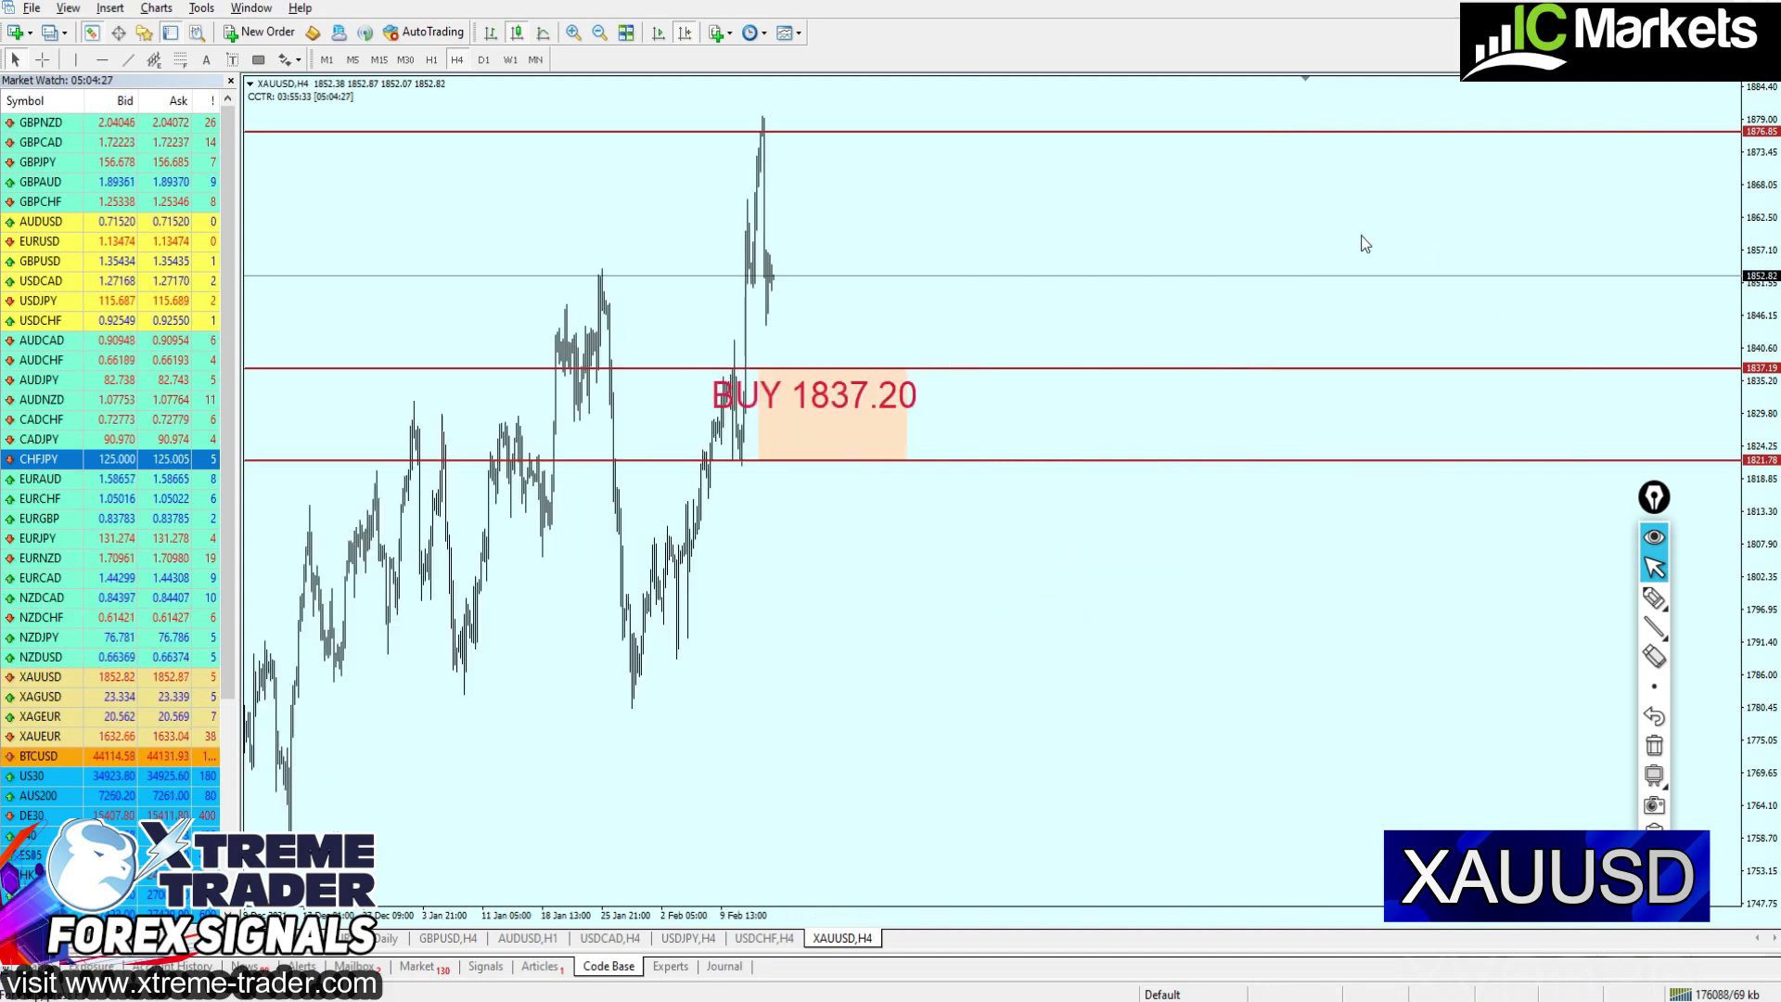
click(484, 59)
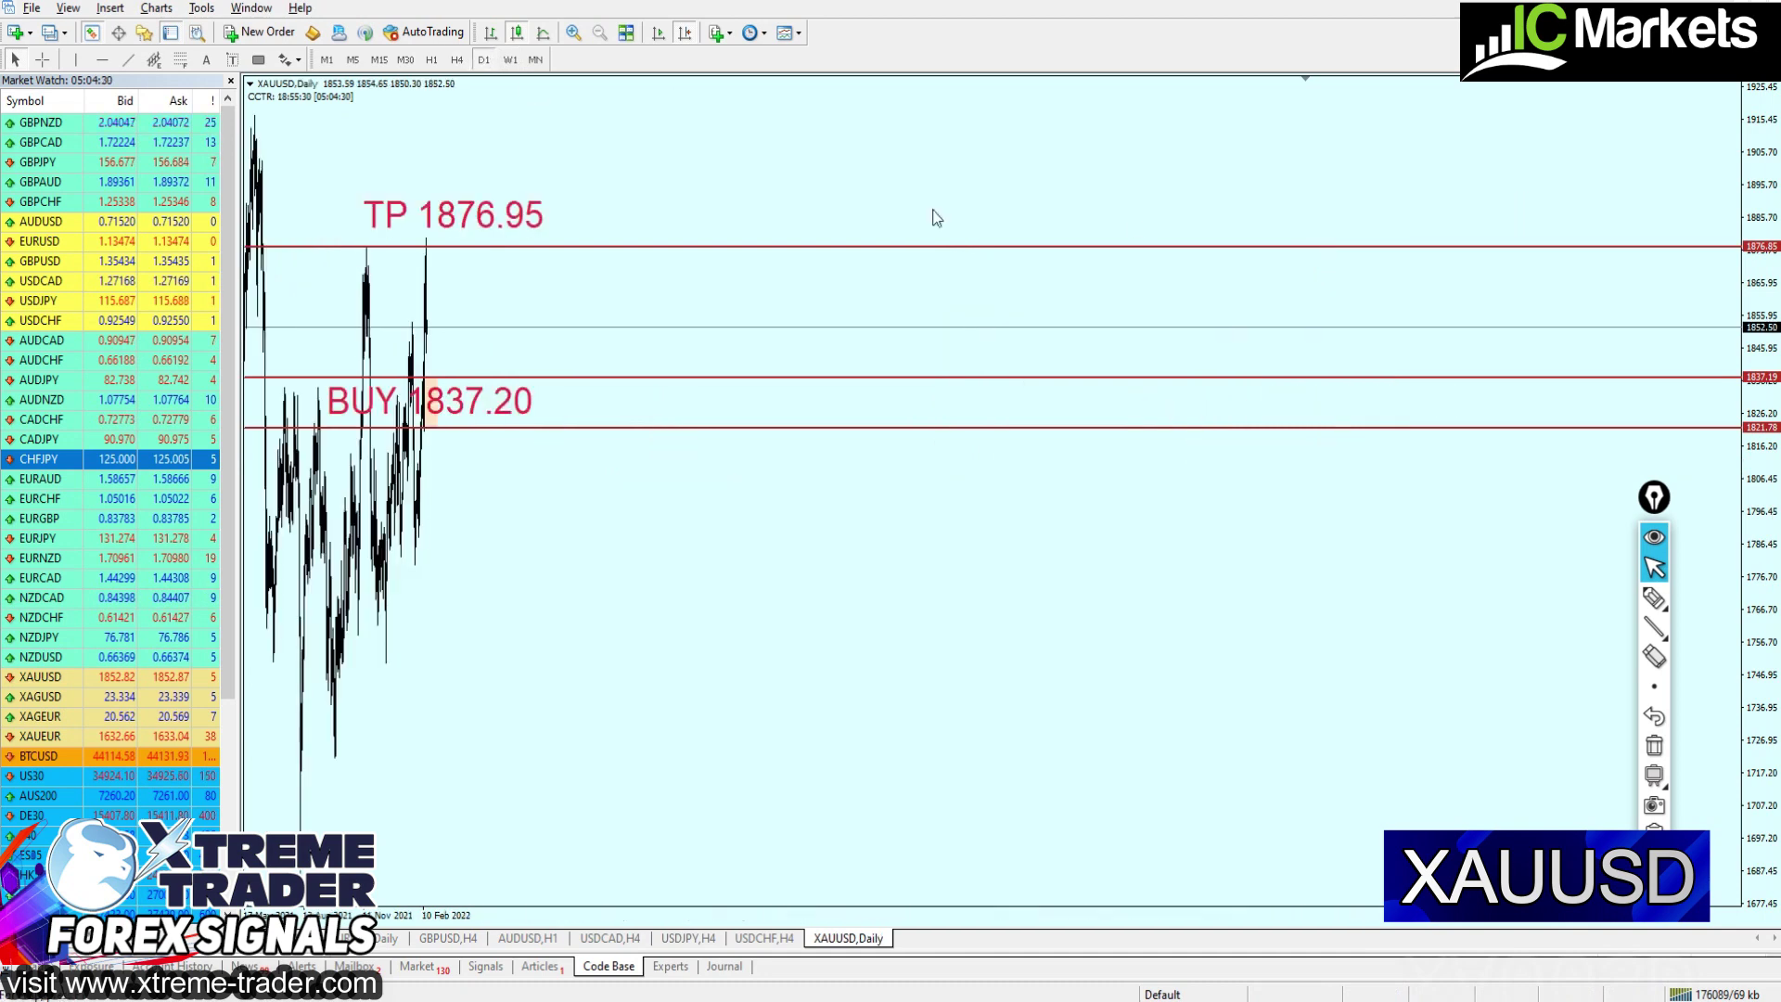
double_click(453, 203)
drag(453, 202, 557, 236)
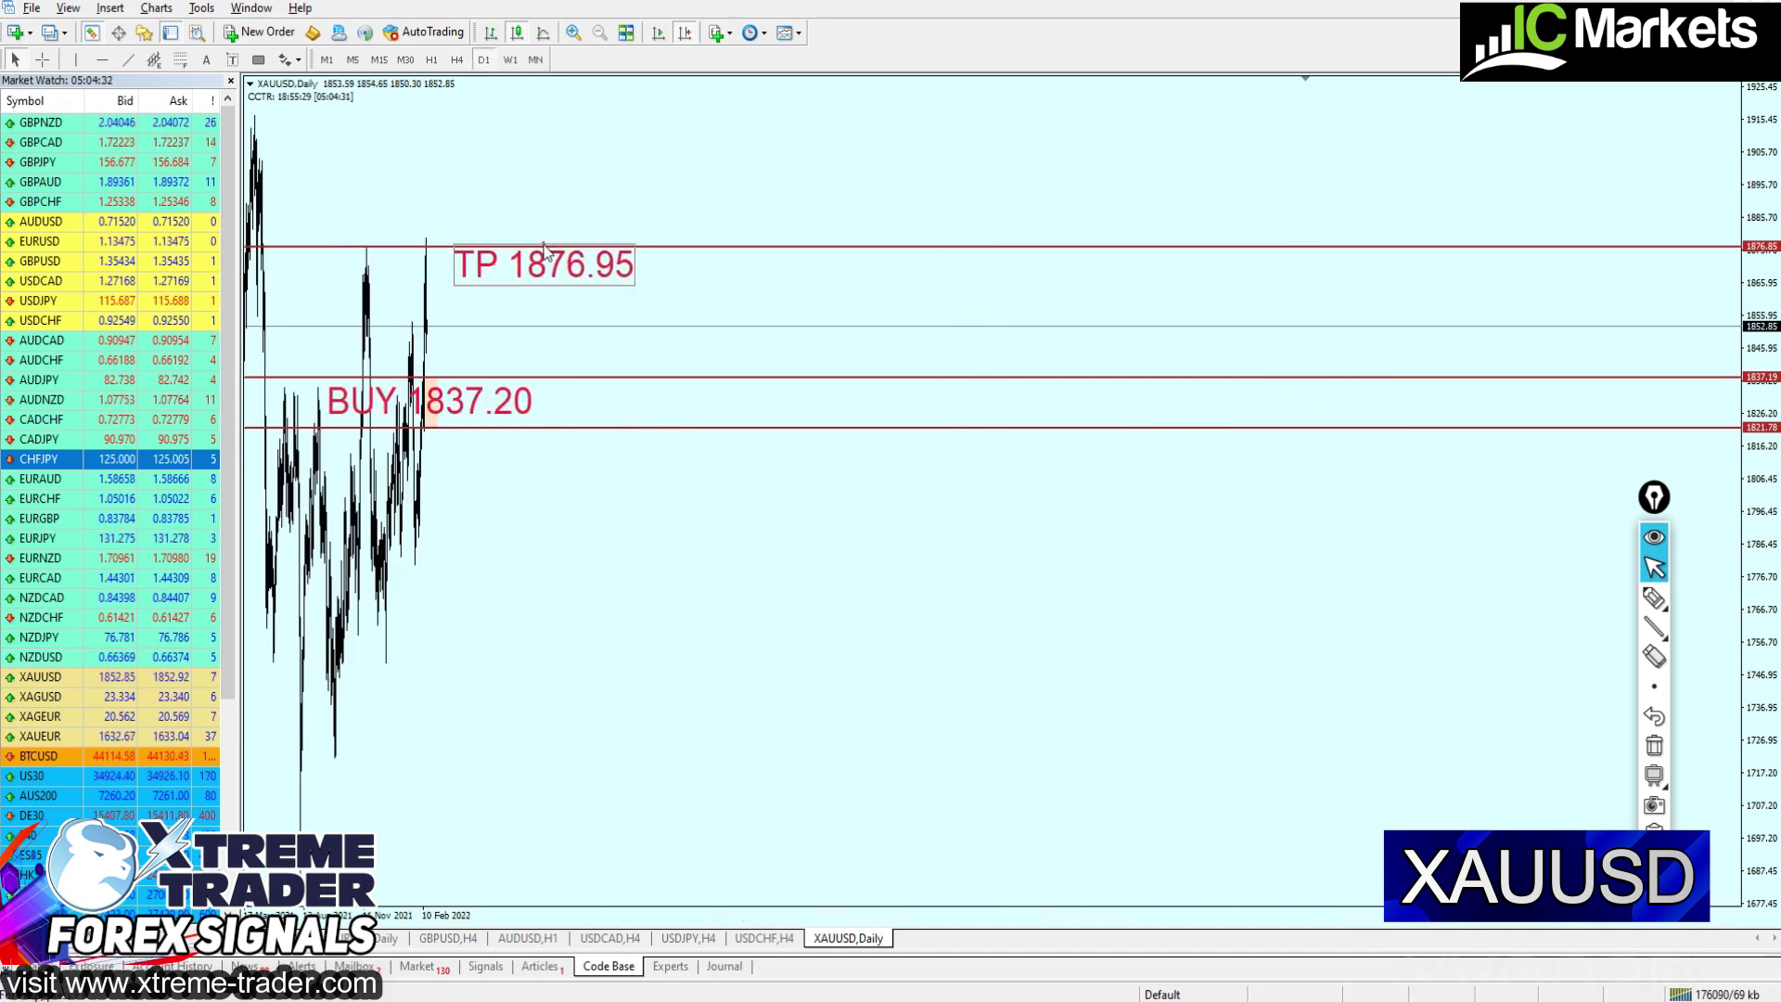
scroll(692, 221, up, 15)
scroll(1078, 282, down, 15)
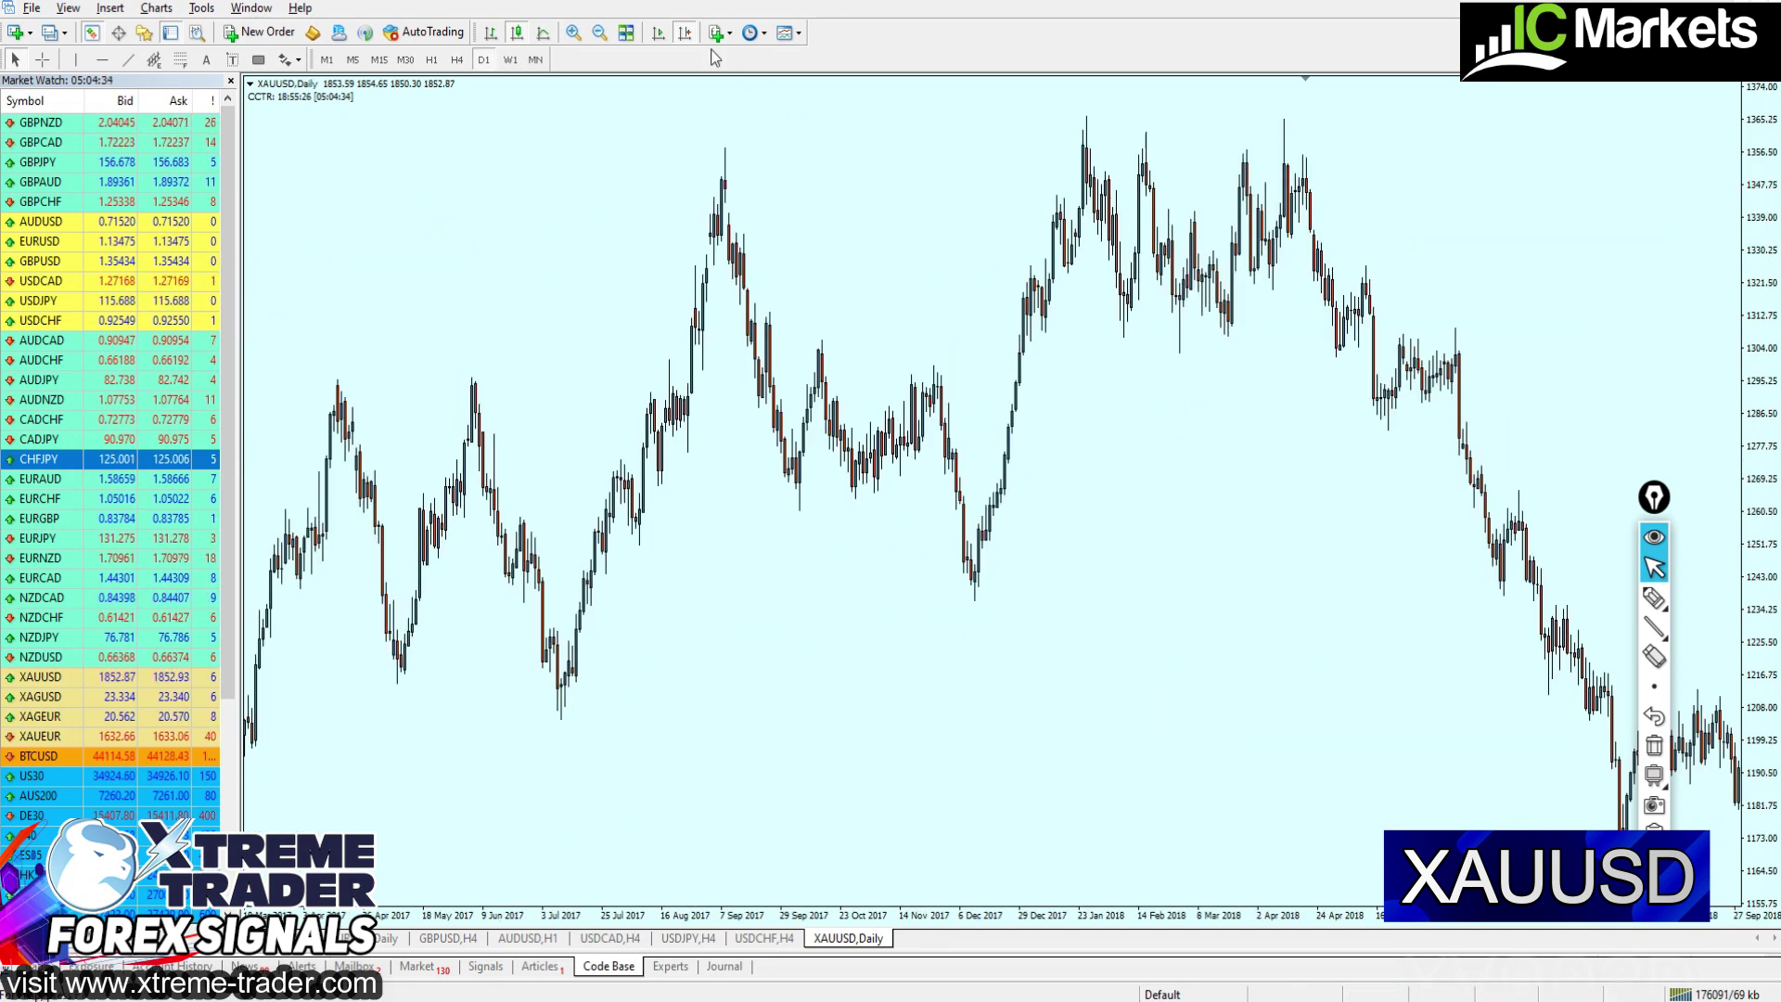
drag(1700, 268, 1338, 268)
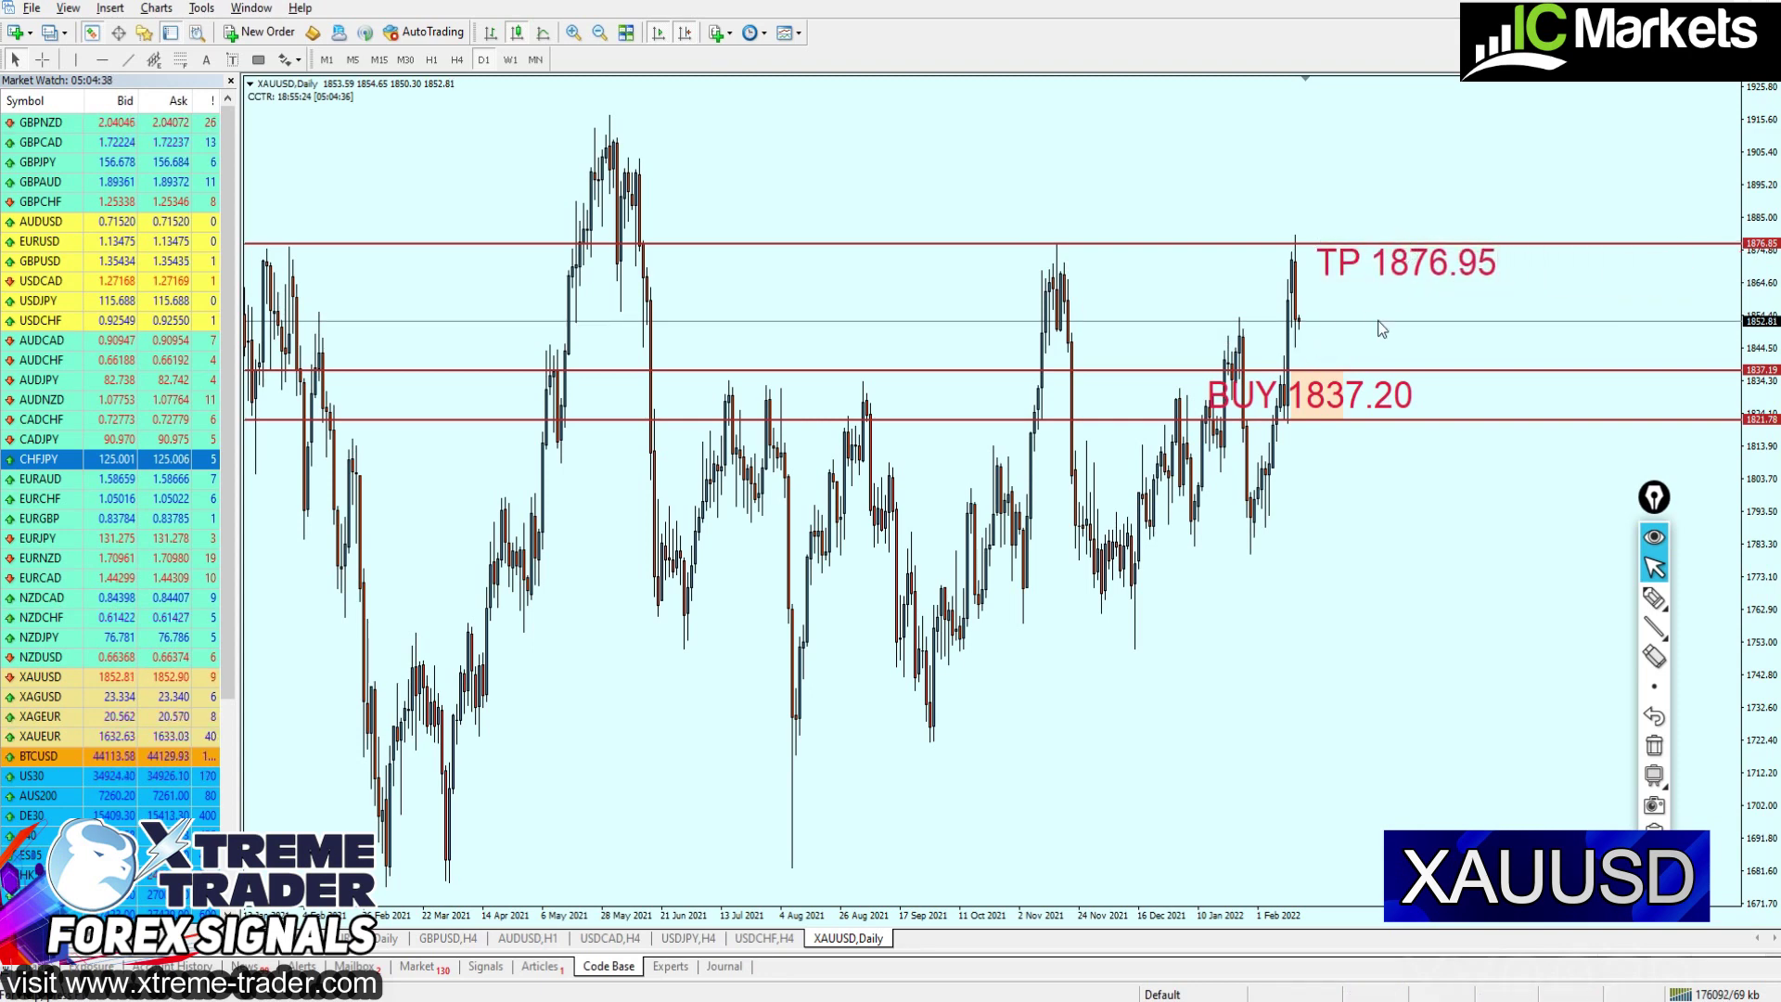
Measure upward from the 1837.19 entry line with the crosshair and return XAUUSD to the H4 timeframe
middle_click(1347, 366)
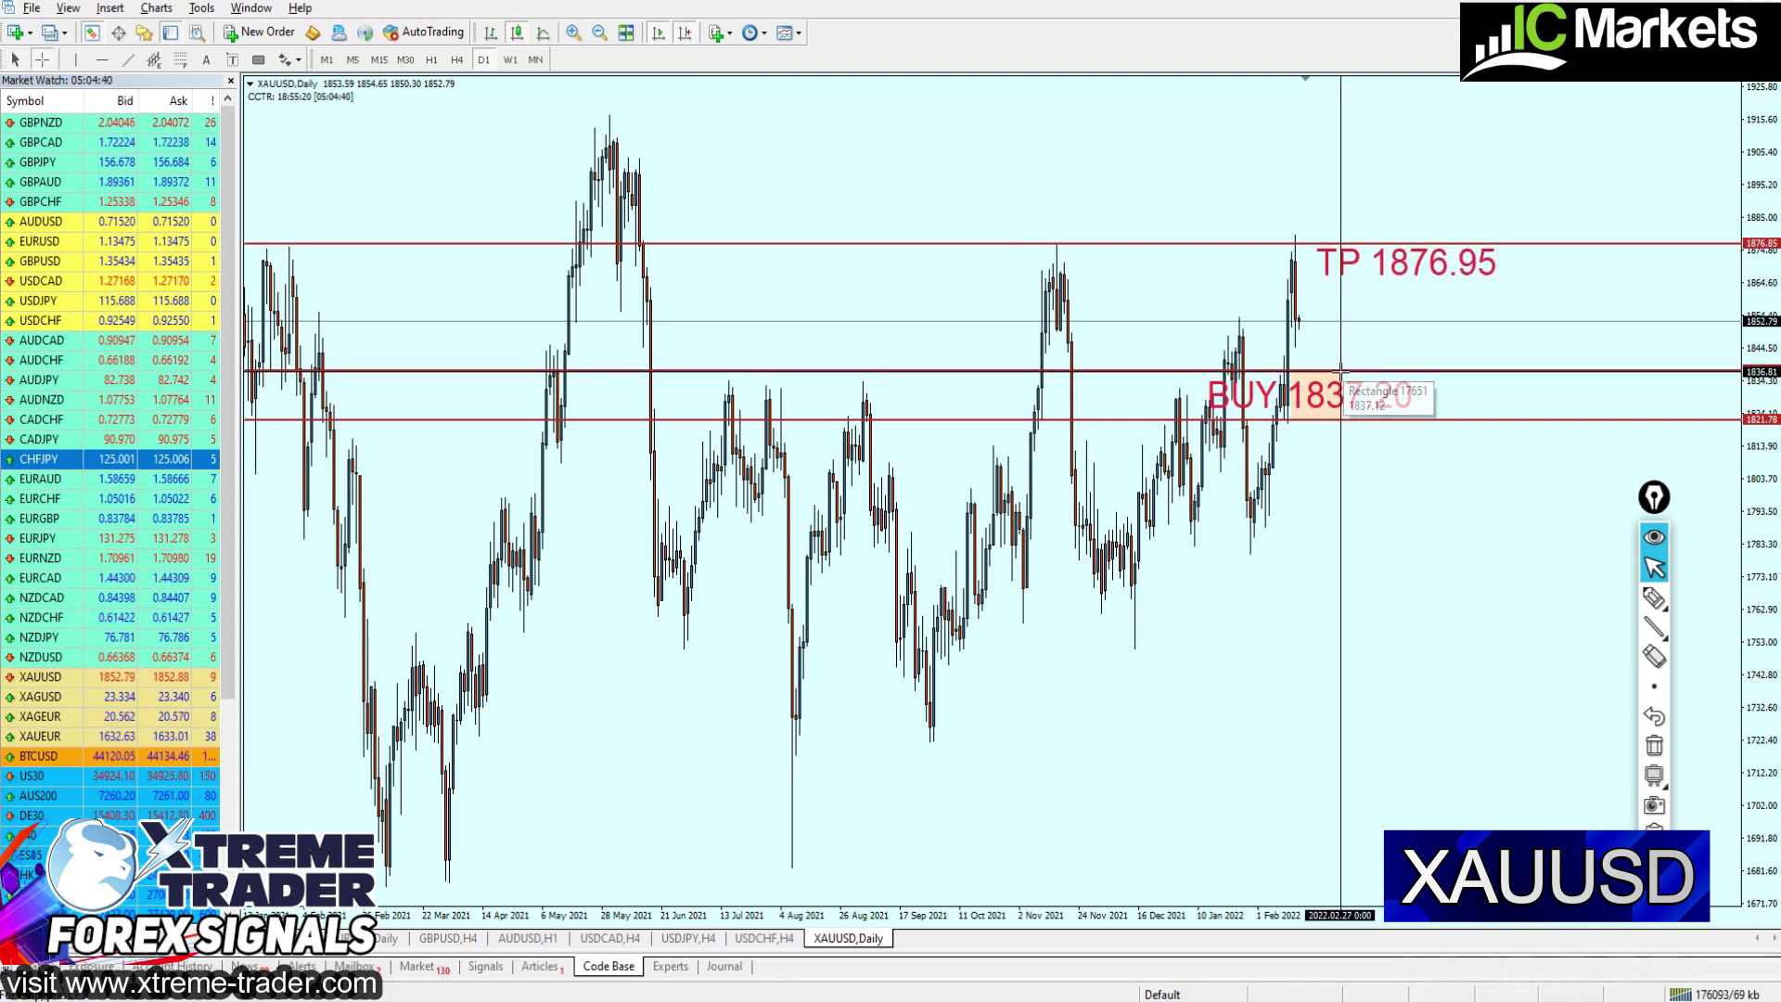
drag(1338, 369, 1371, 151)
click(1371, 151)
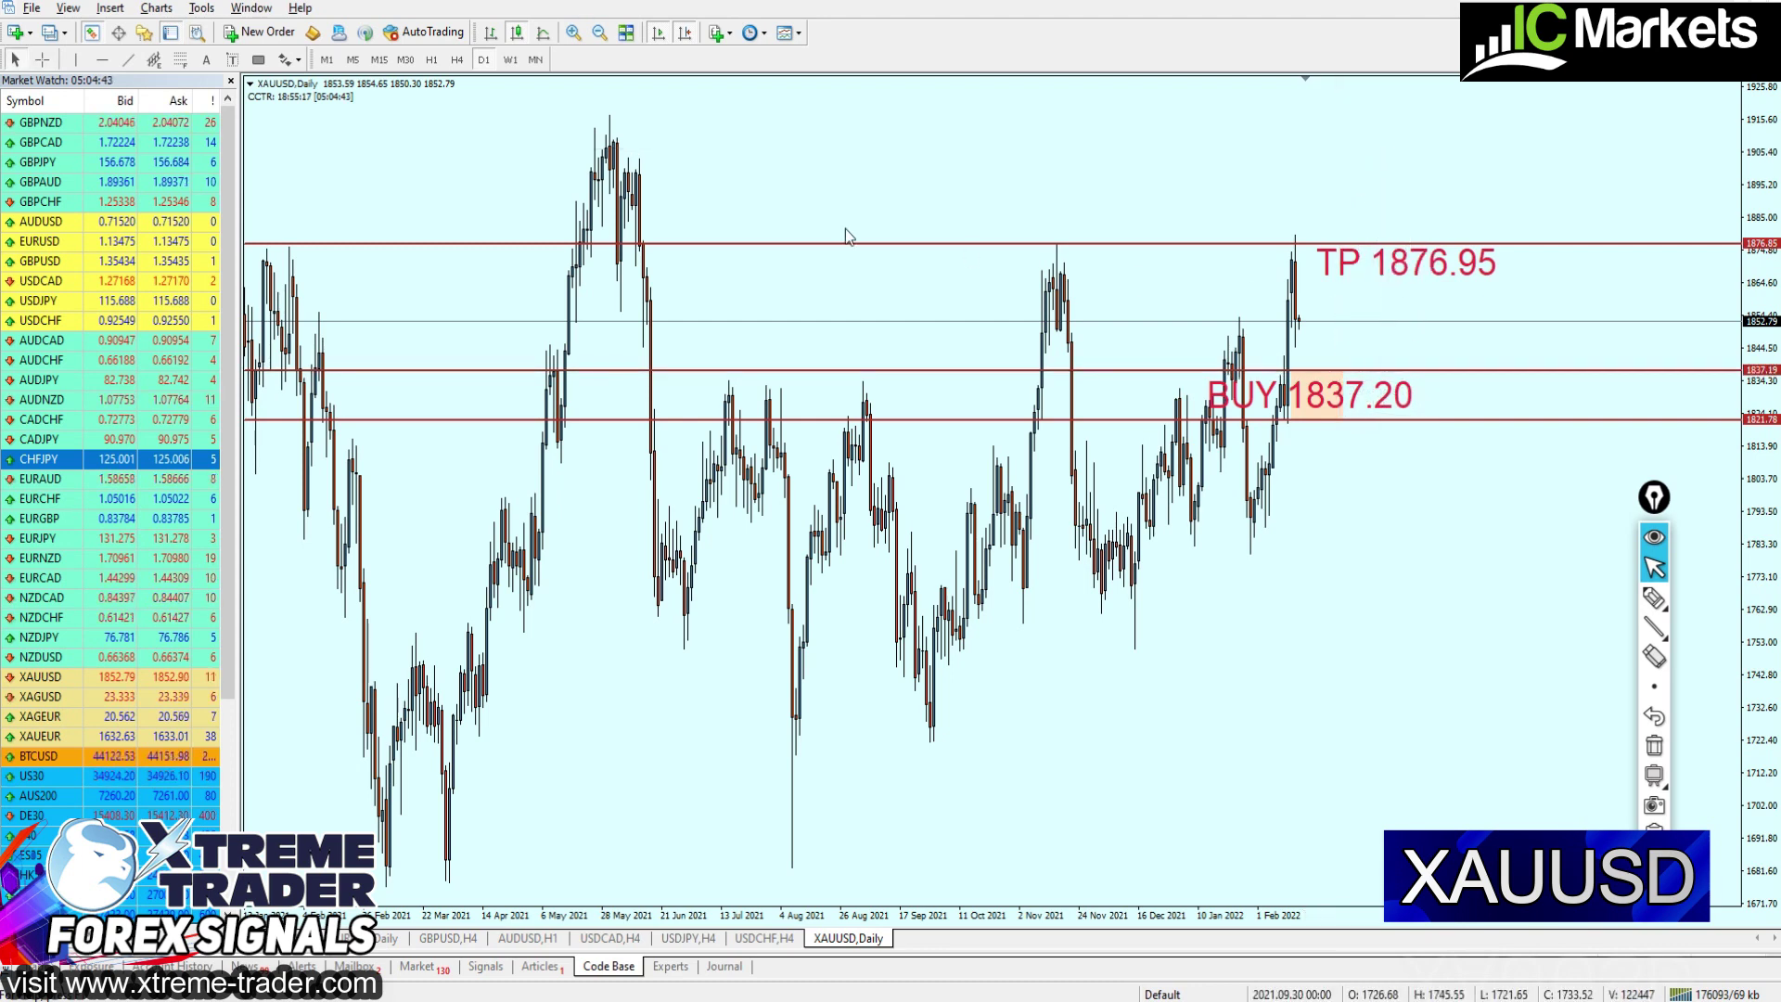
click(456, 59)
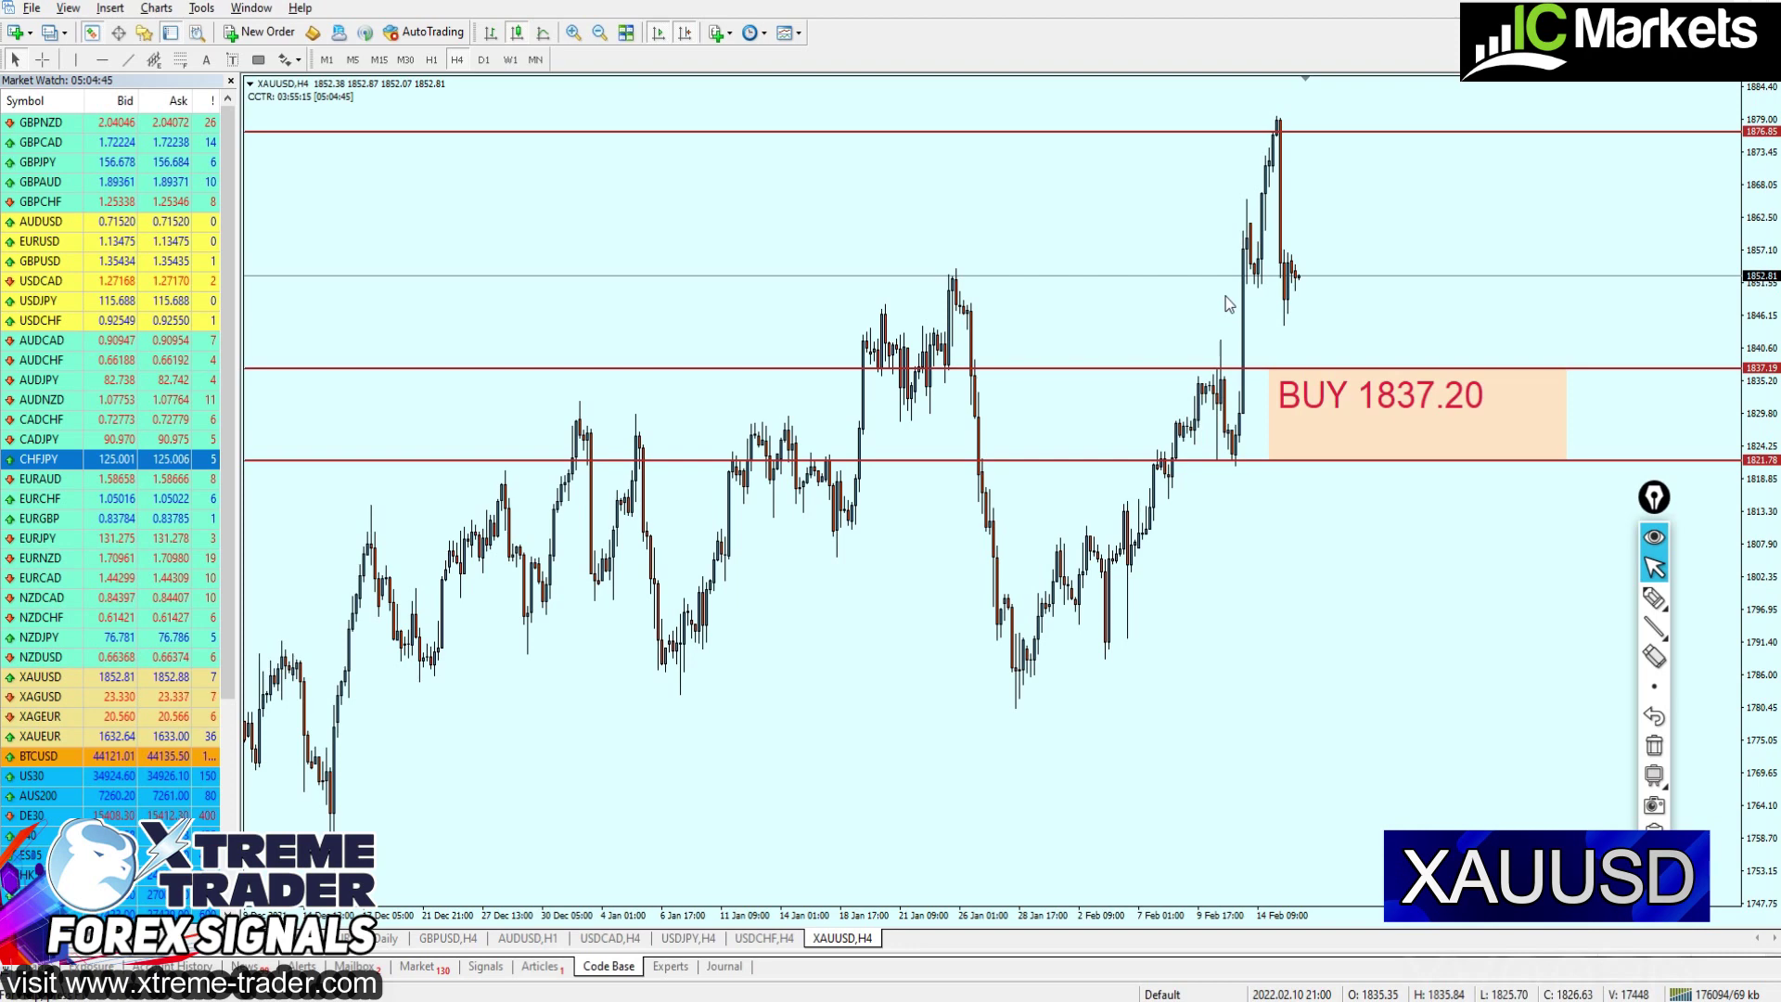
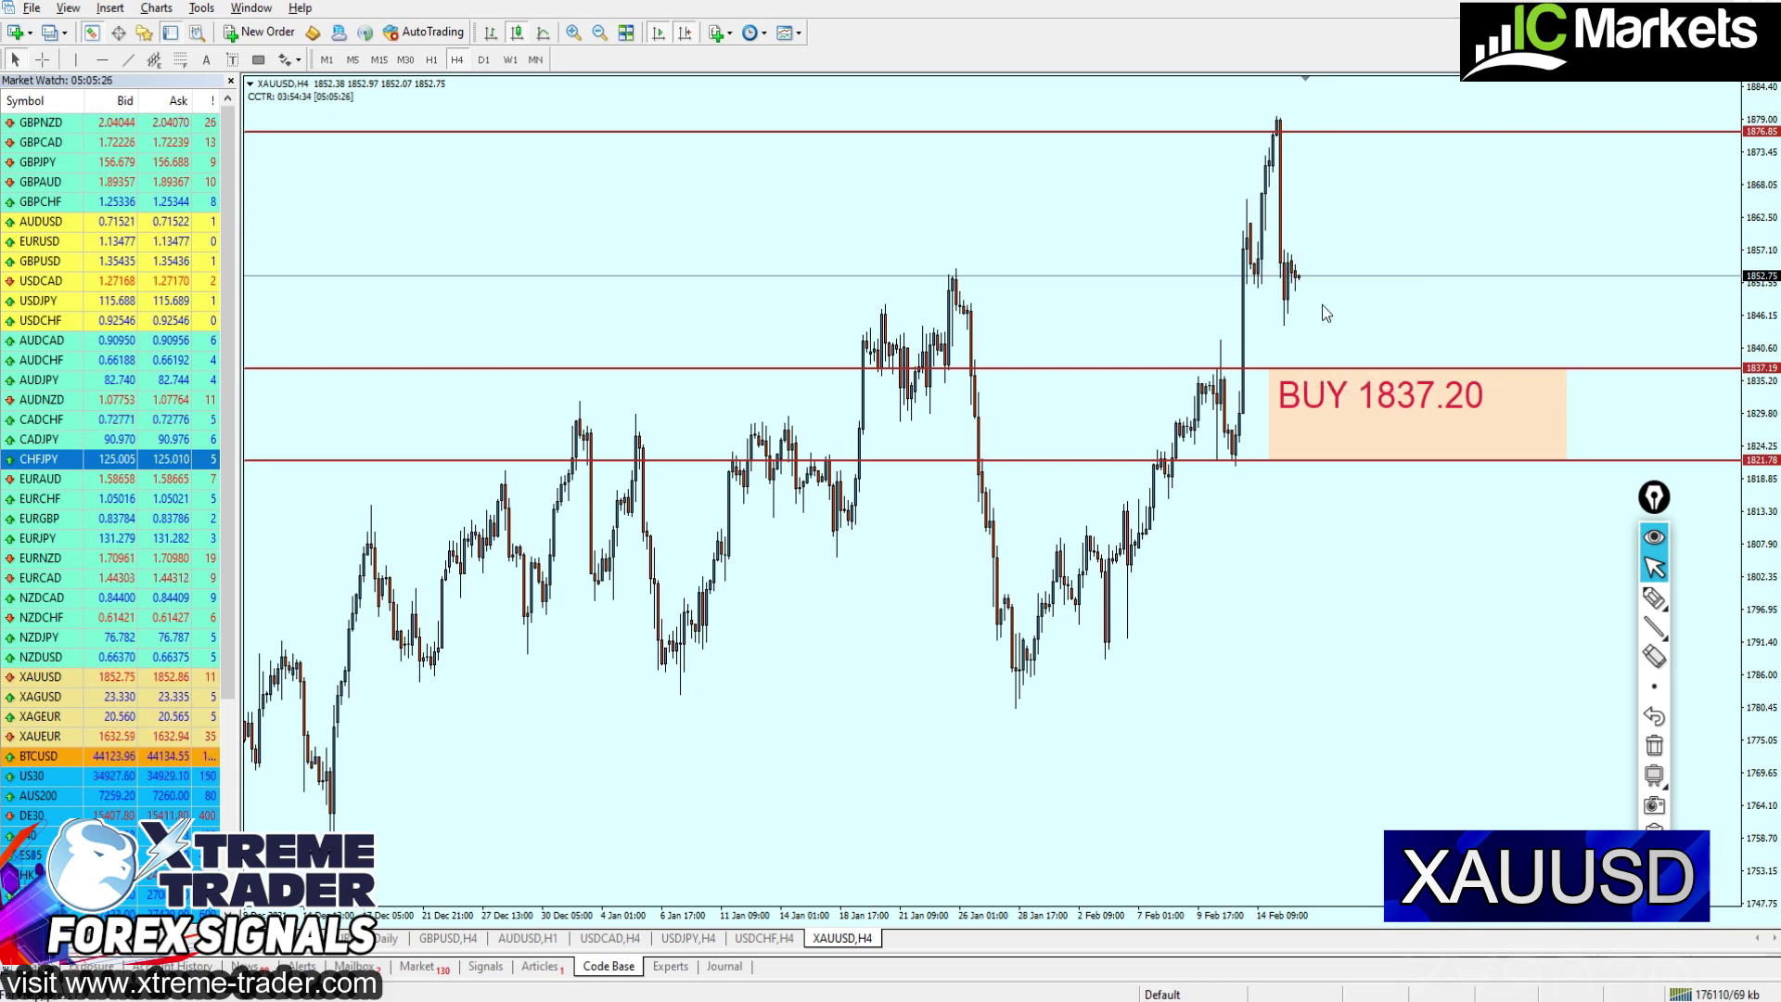
Illustrate the pullback with an arrow from current price to the buy zone and a circle around the prior high, and clear the ink
click(1653, 598)
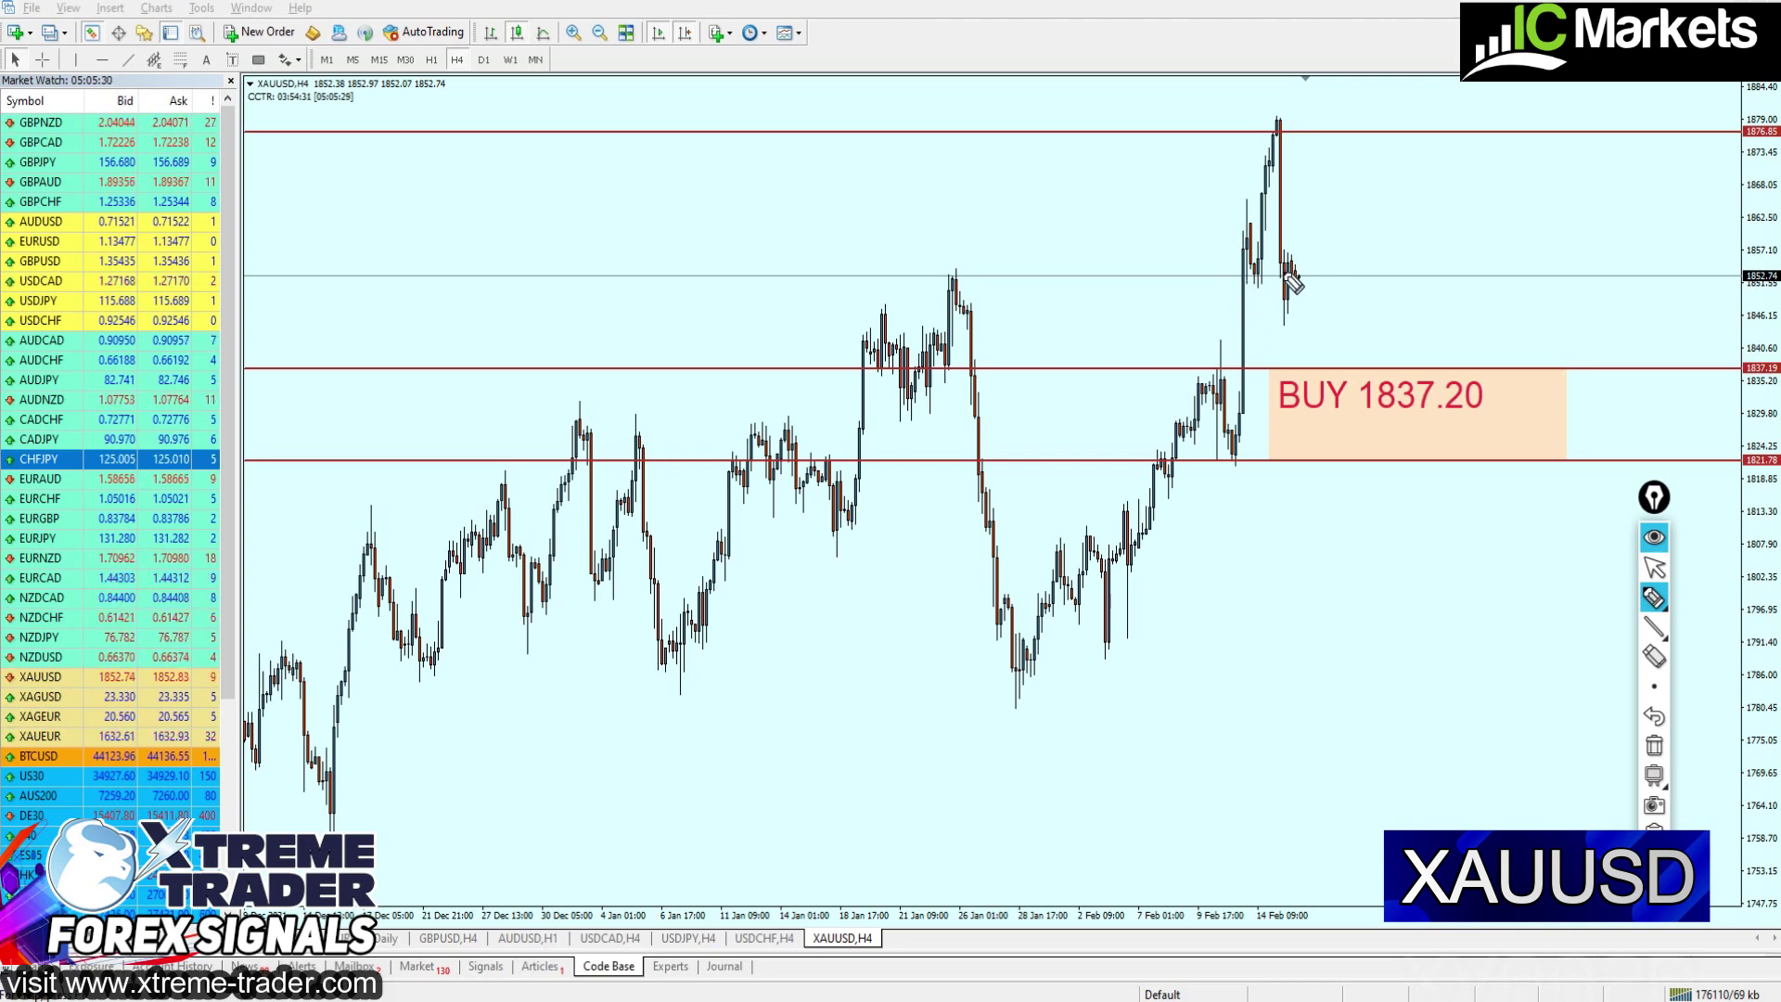
mouse_move(1300, 273)
mouse_down()
mouse_move(1321, 351)
mouse_move(1332, 341)
mouse_up()
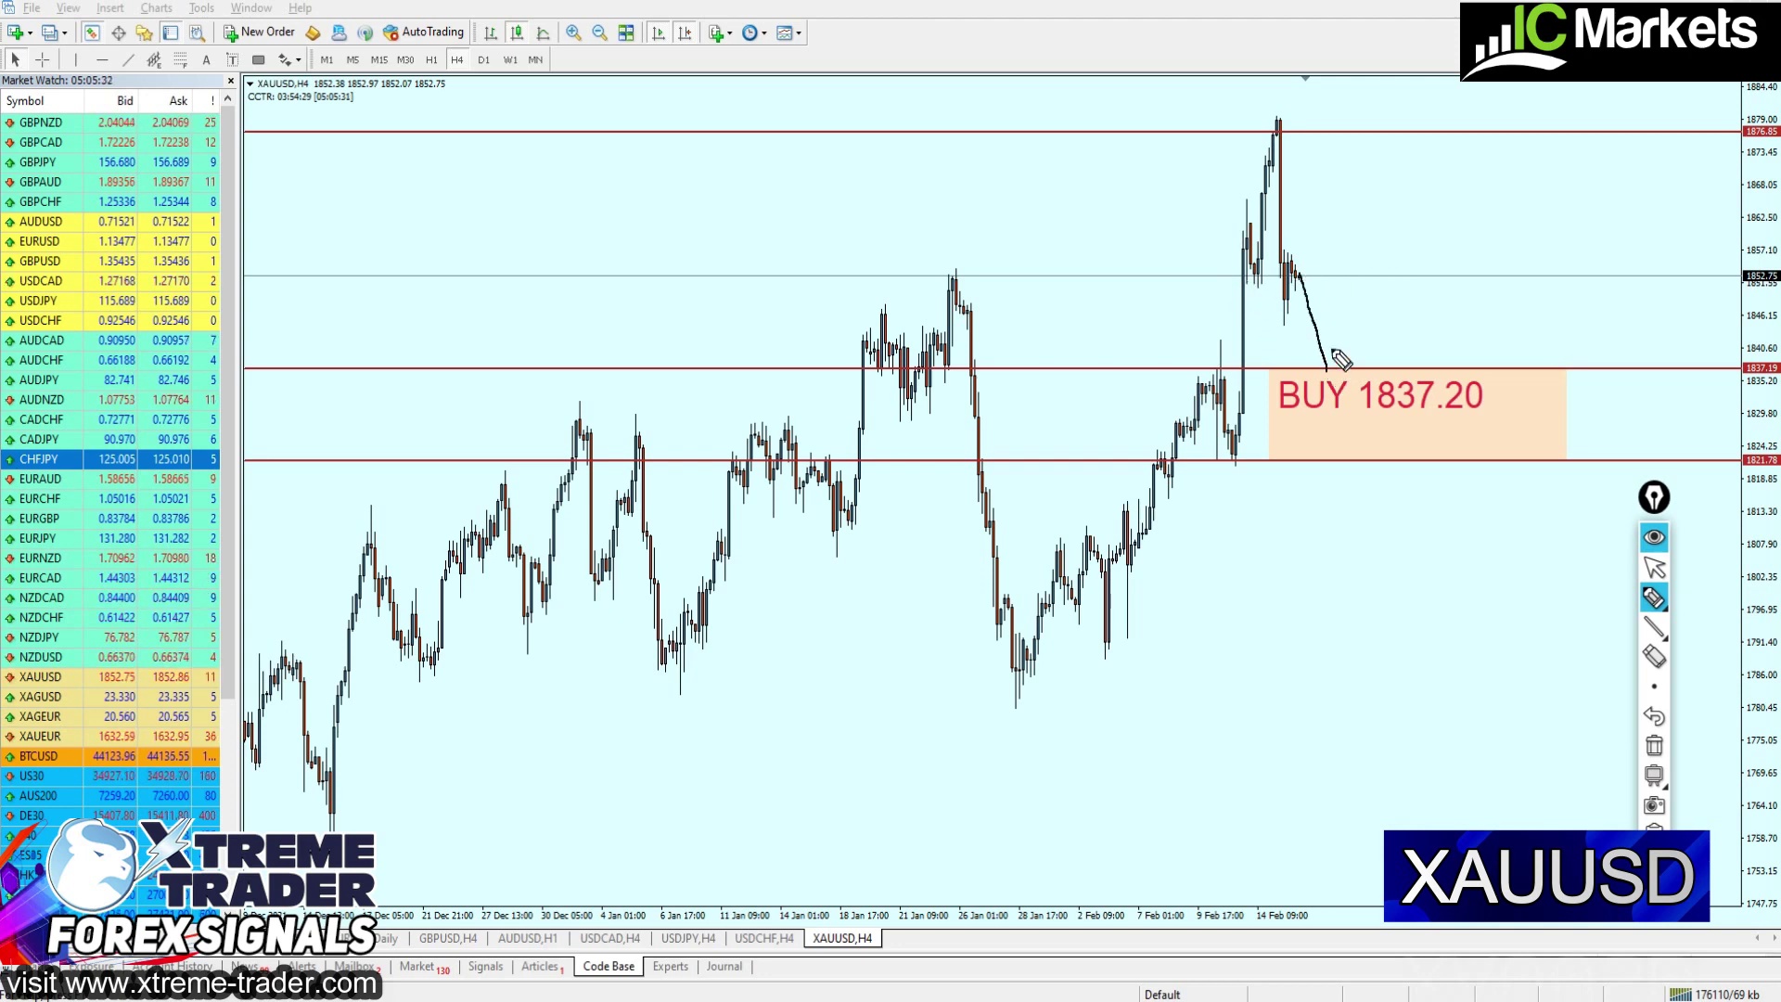
mouse_move(1194, 406)
mouse_down()
mouse_move(1248, 371)
mouse_move(1201, 407)
mouse_up()
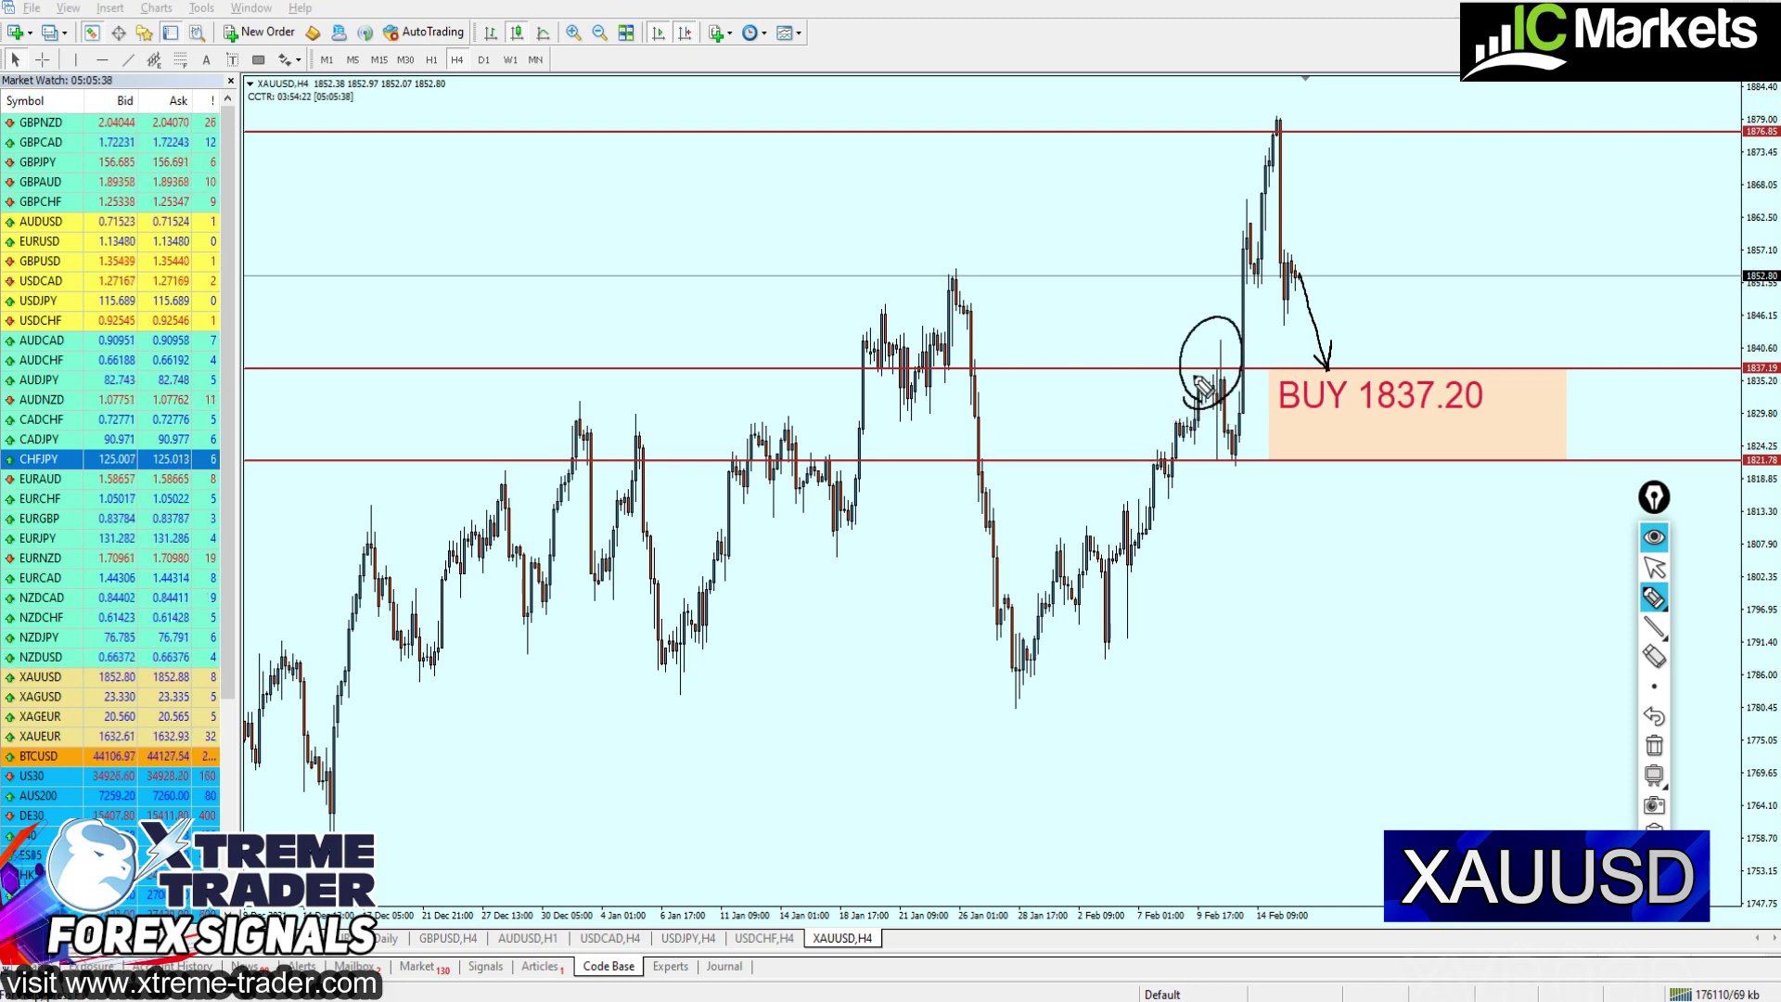
click(1654, 568)
click(1654, 745)
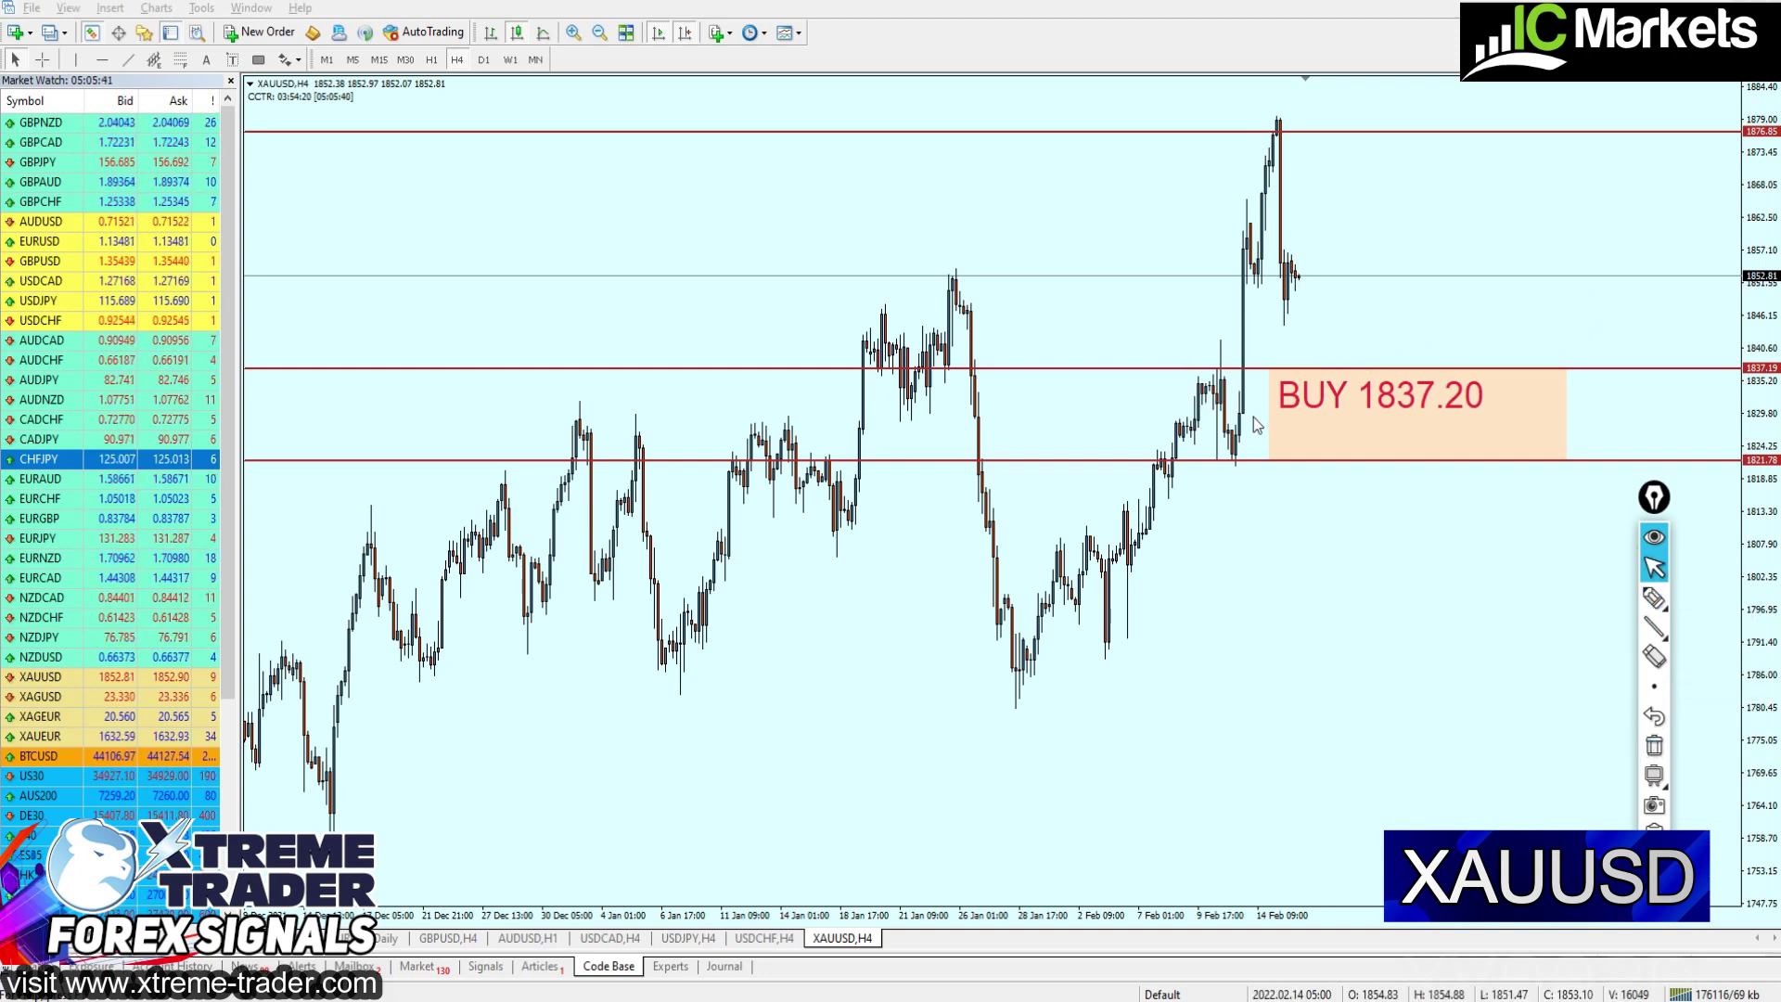
Draw a rising trendline on the XAUUSD H4 chart and shift it onto the mid-to-late January lows and the latest pullback low
click(128, 60)
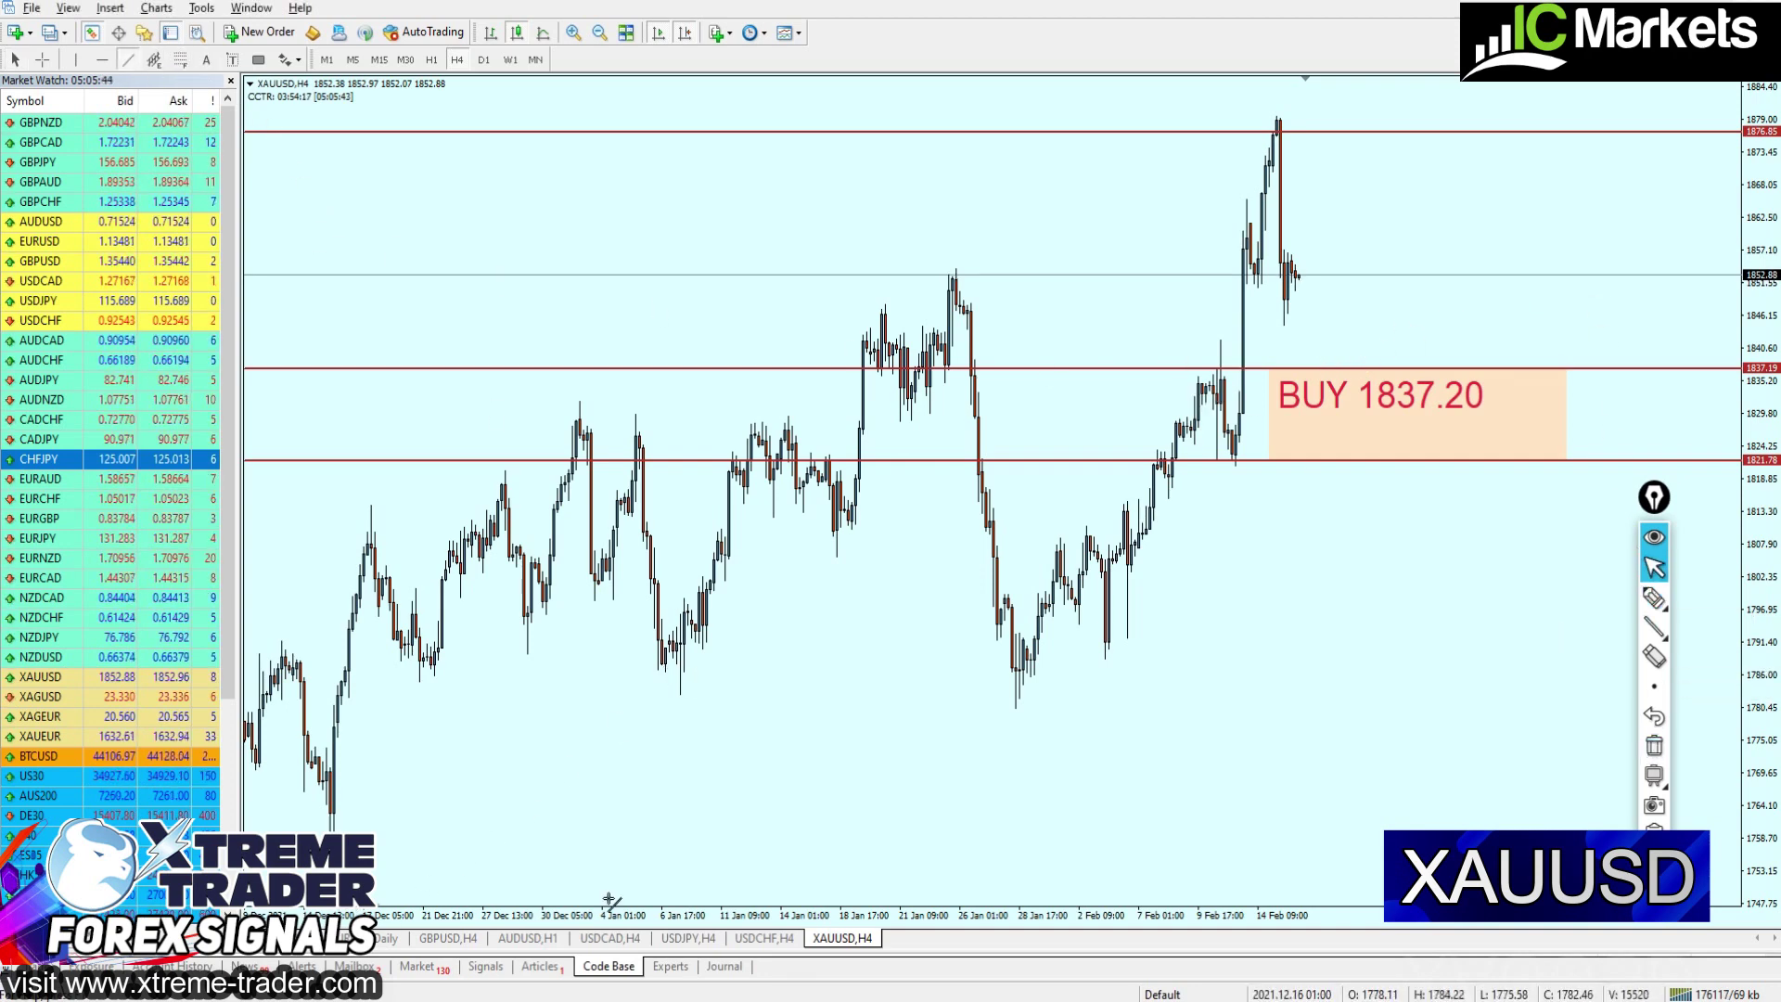
drag(357, 882, 1681, 538)
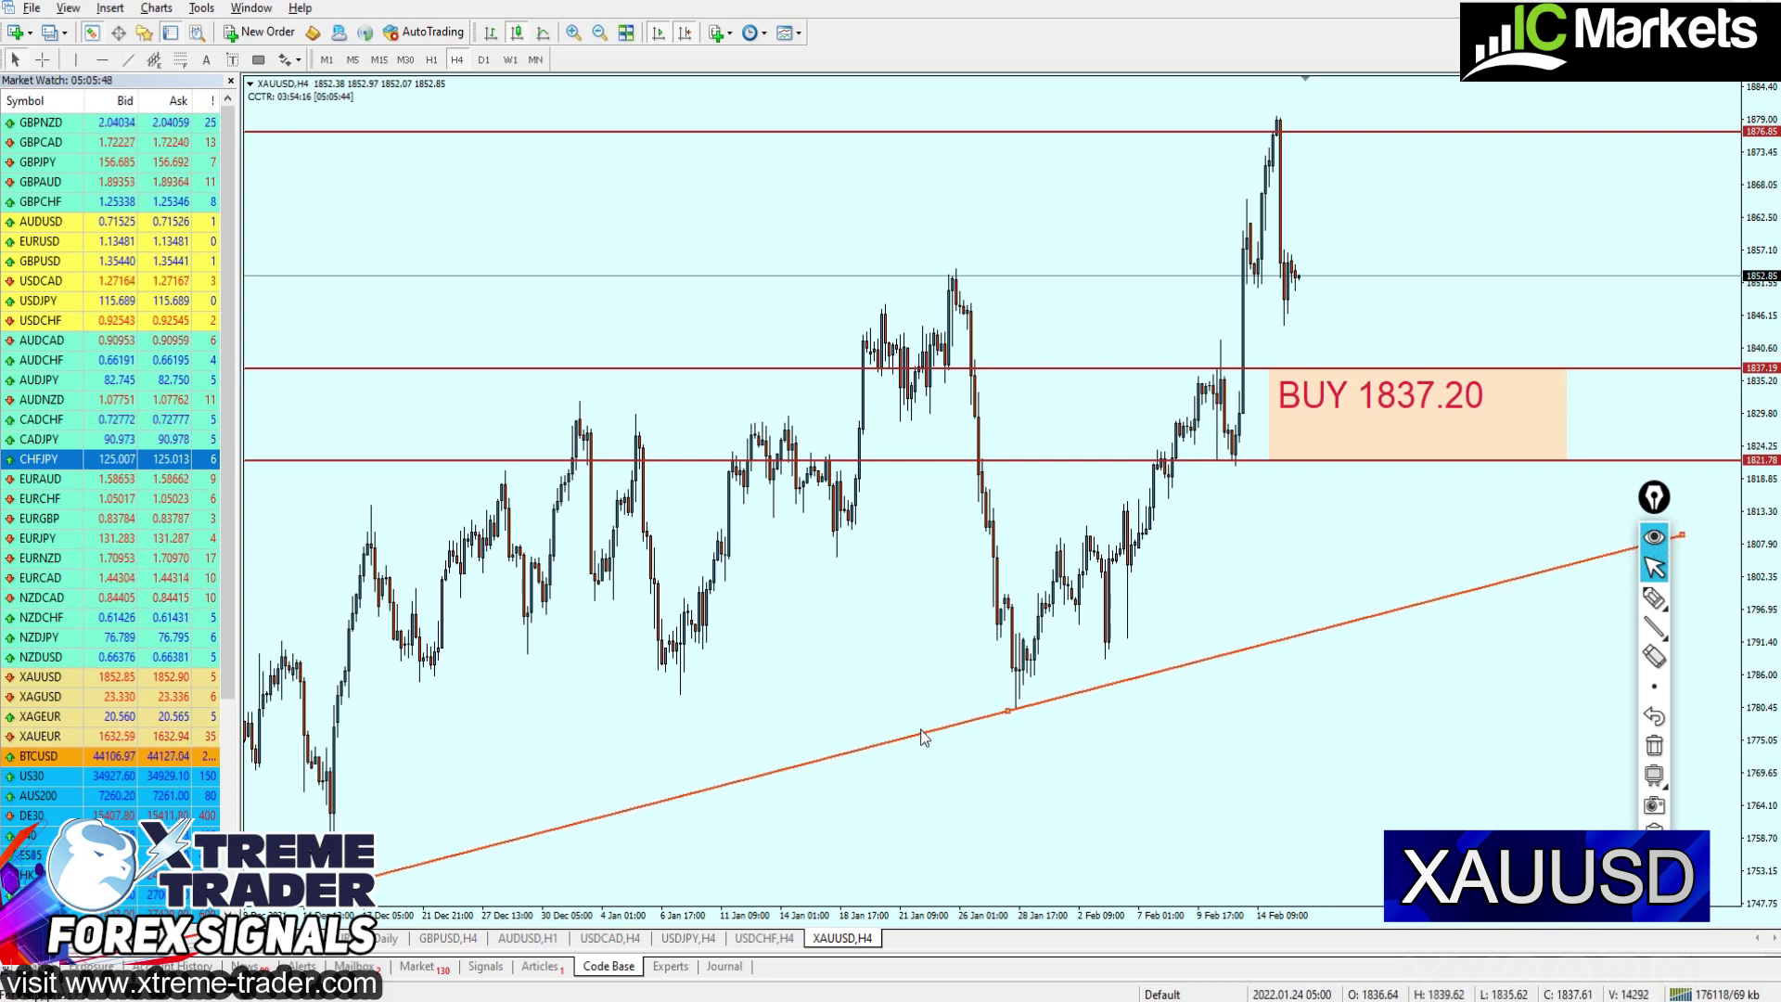
mouse_move(920, 729)
mouse_down()
mouse_move(916, 447)
mouse_move(911, 423)
mouse_move(886, 431)
mouse_up()
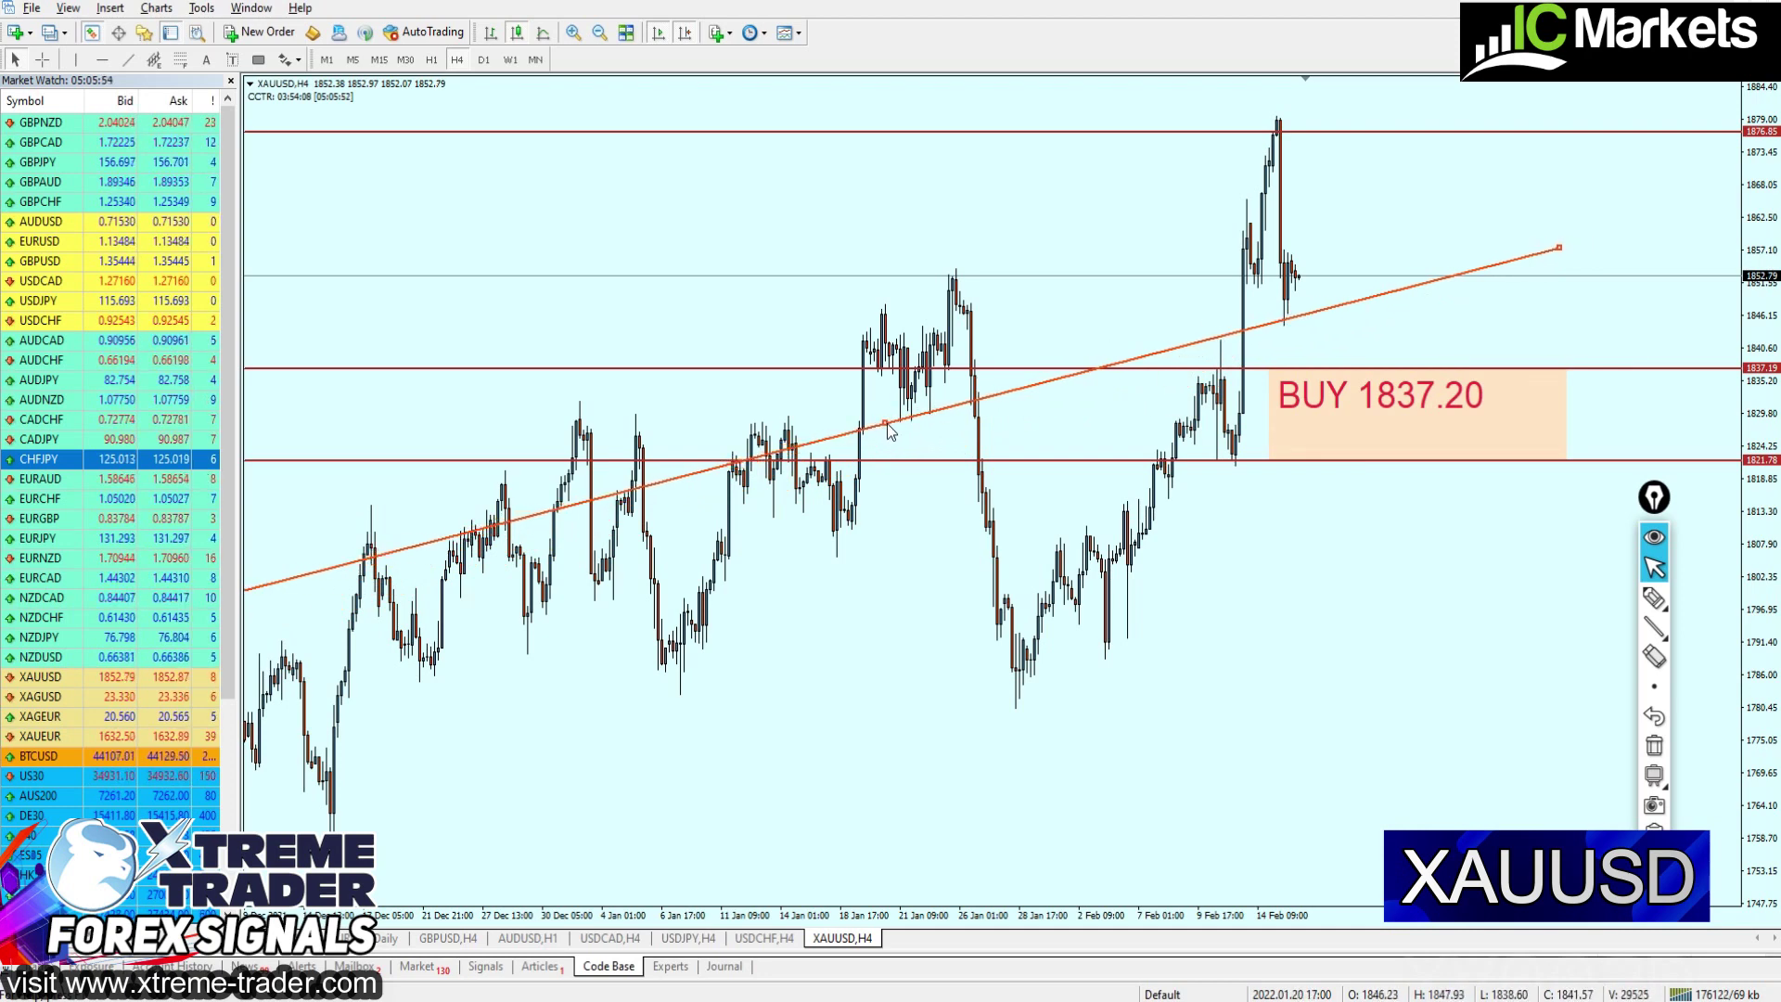
Circle the trendline's touch points at the January lows and the latest pullback low, connect them in ink, and clear the ink
click(1654, 599)
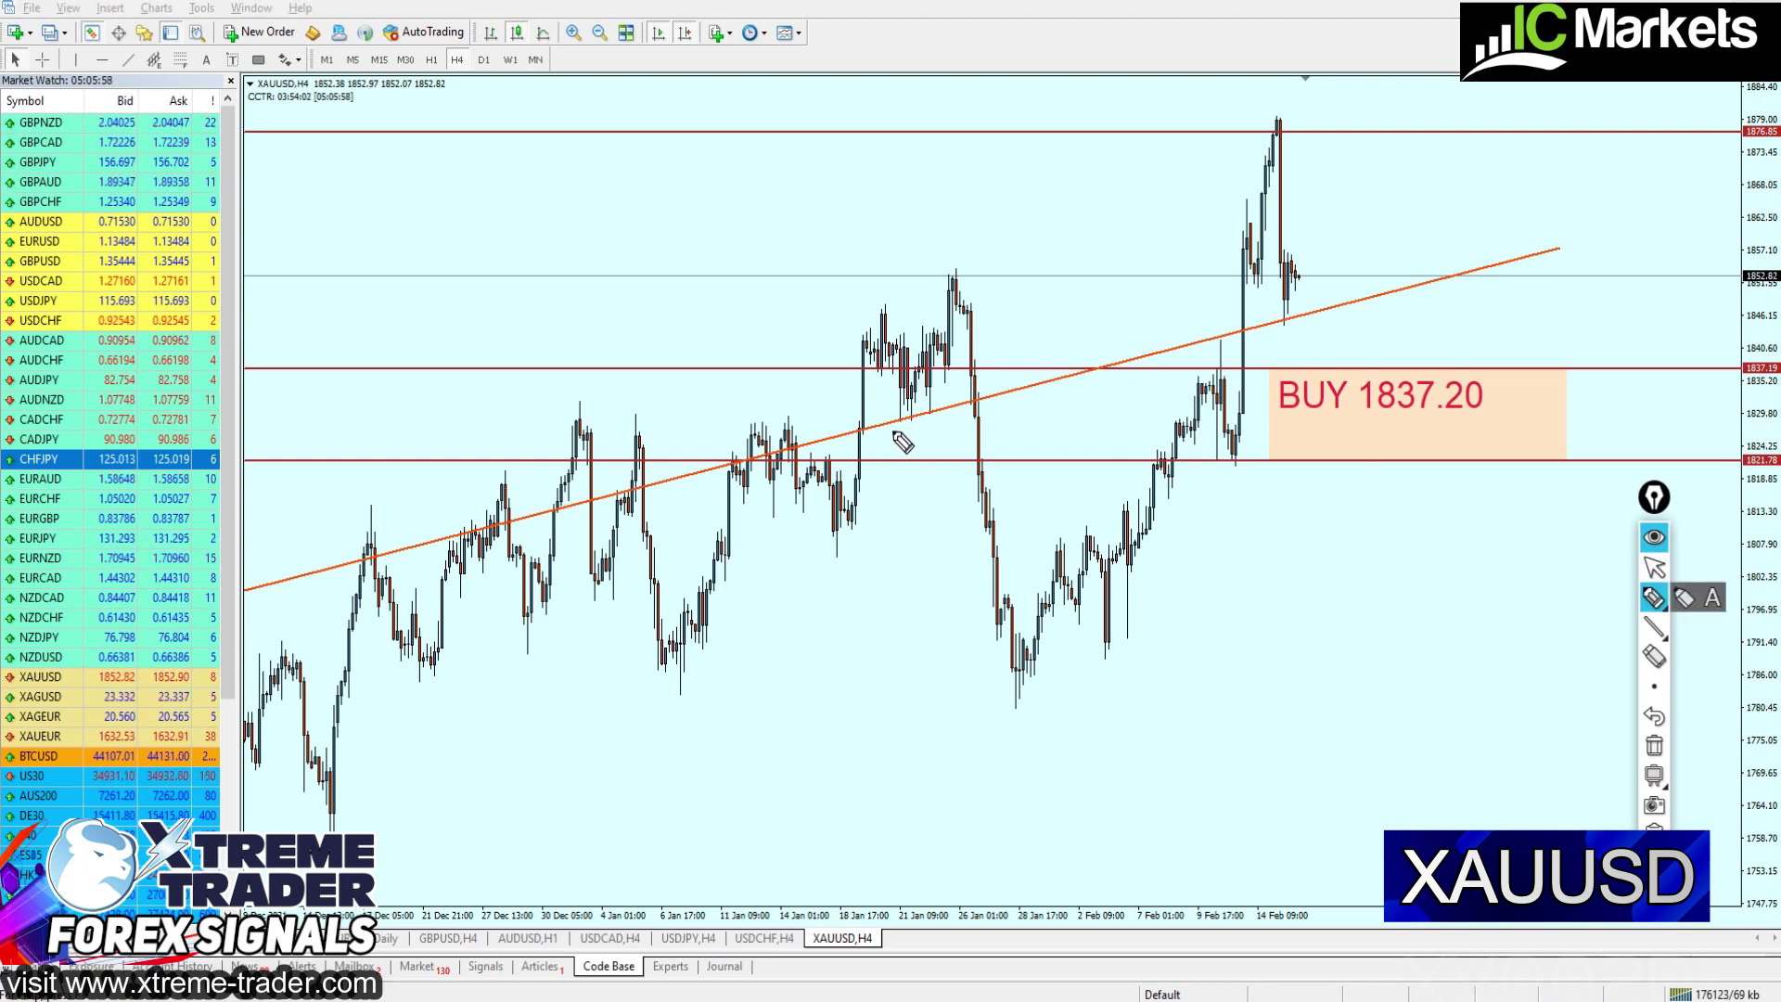
mouse_move(890, 436)
mouse_down()
mouse_move(877, 399)
mouse_move(905, 432)
mouse_move(1309, 339)
mouse_move(1269, 311)
mouse_move(1262, 348)
mouse_up()
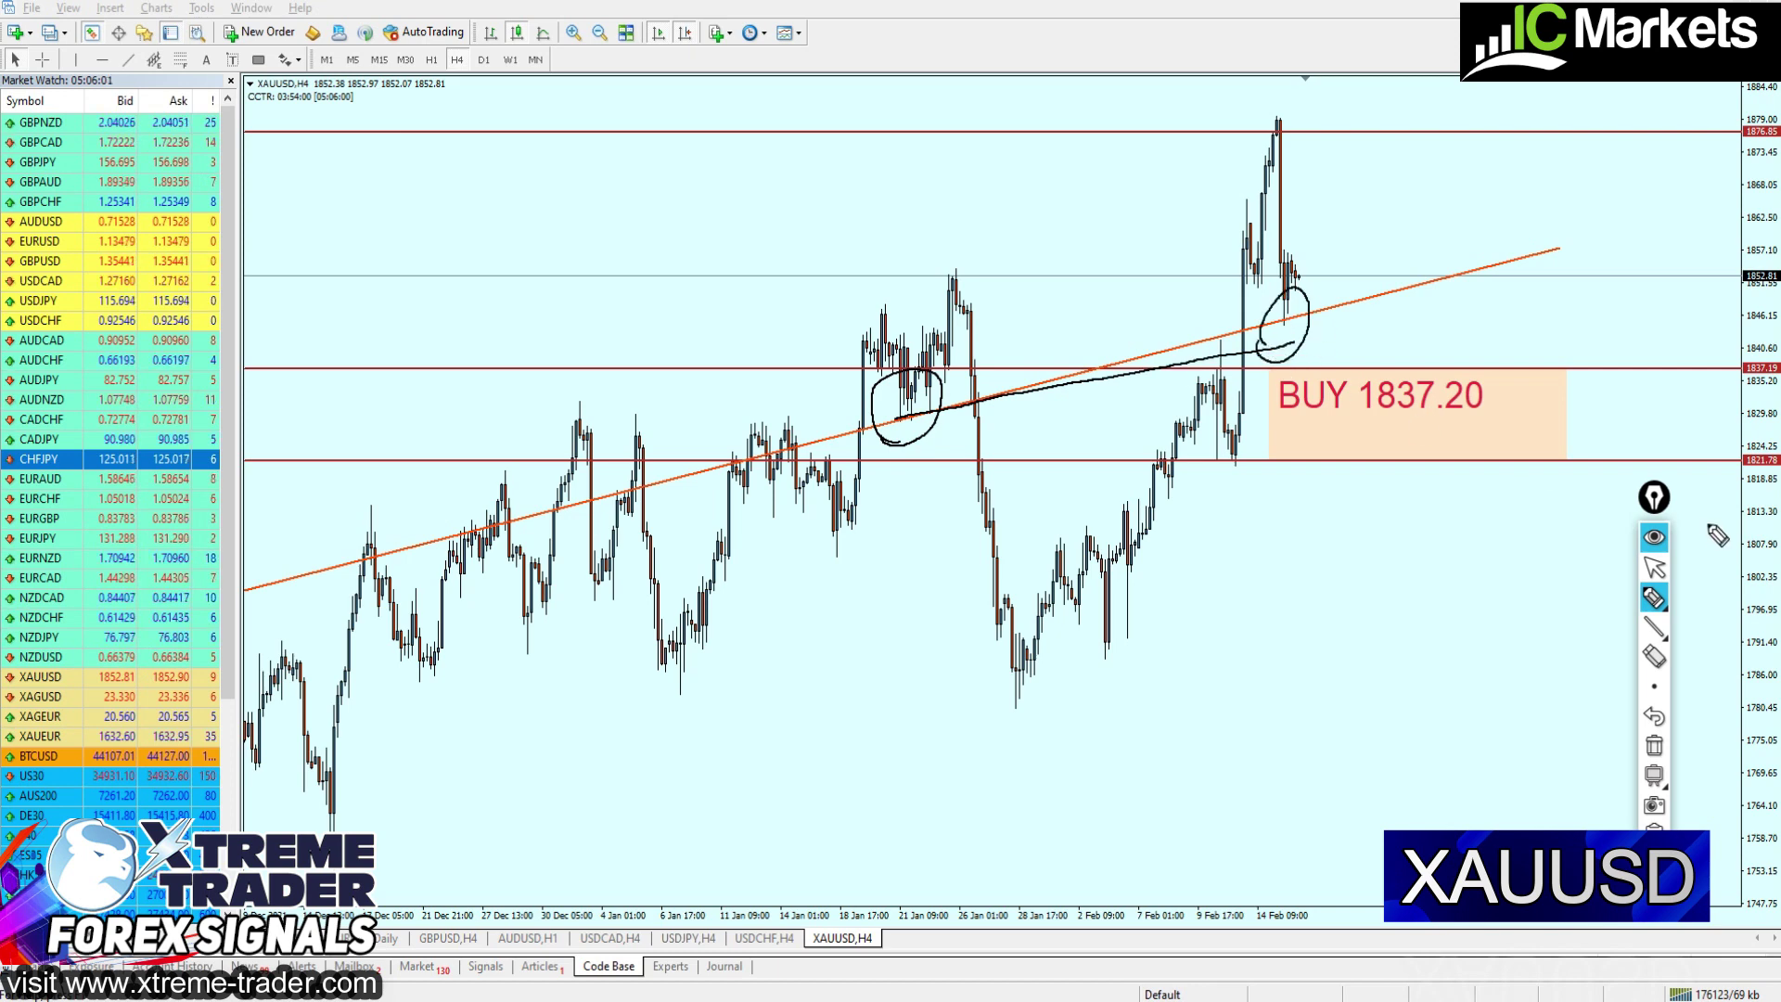
click(1654, 566)
click(1654, 745)
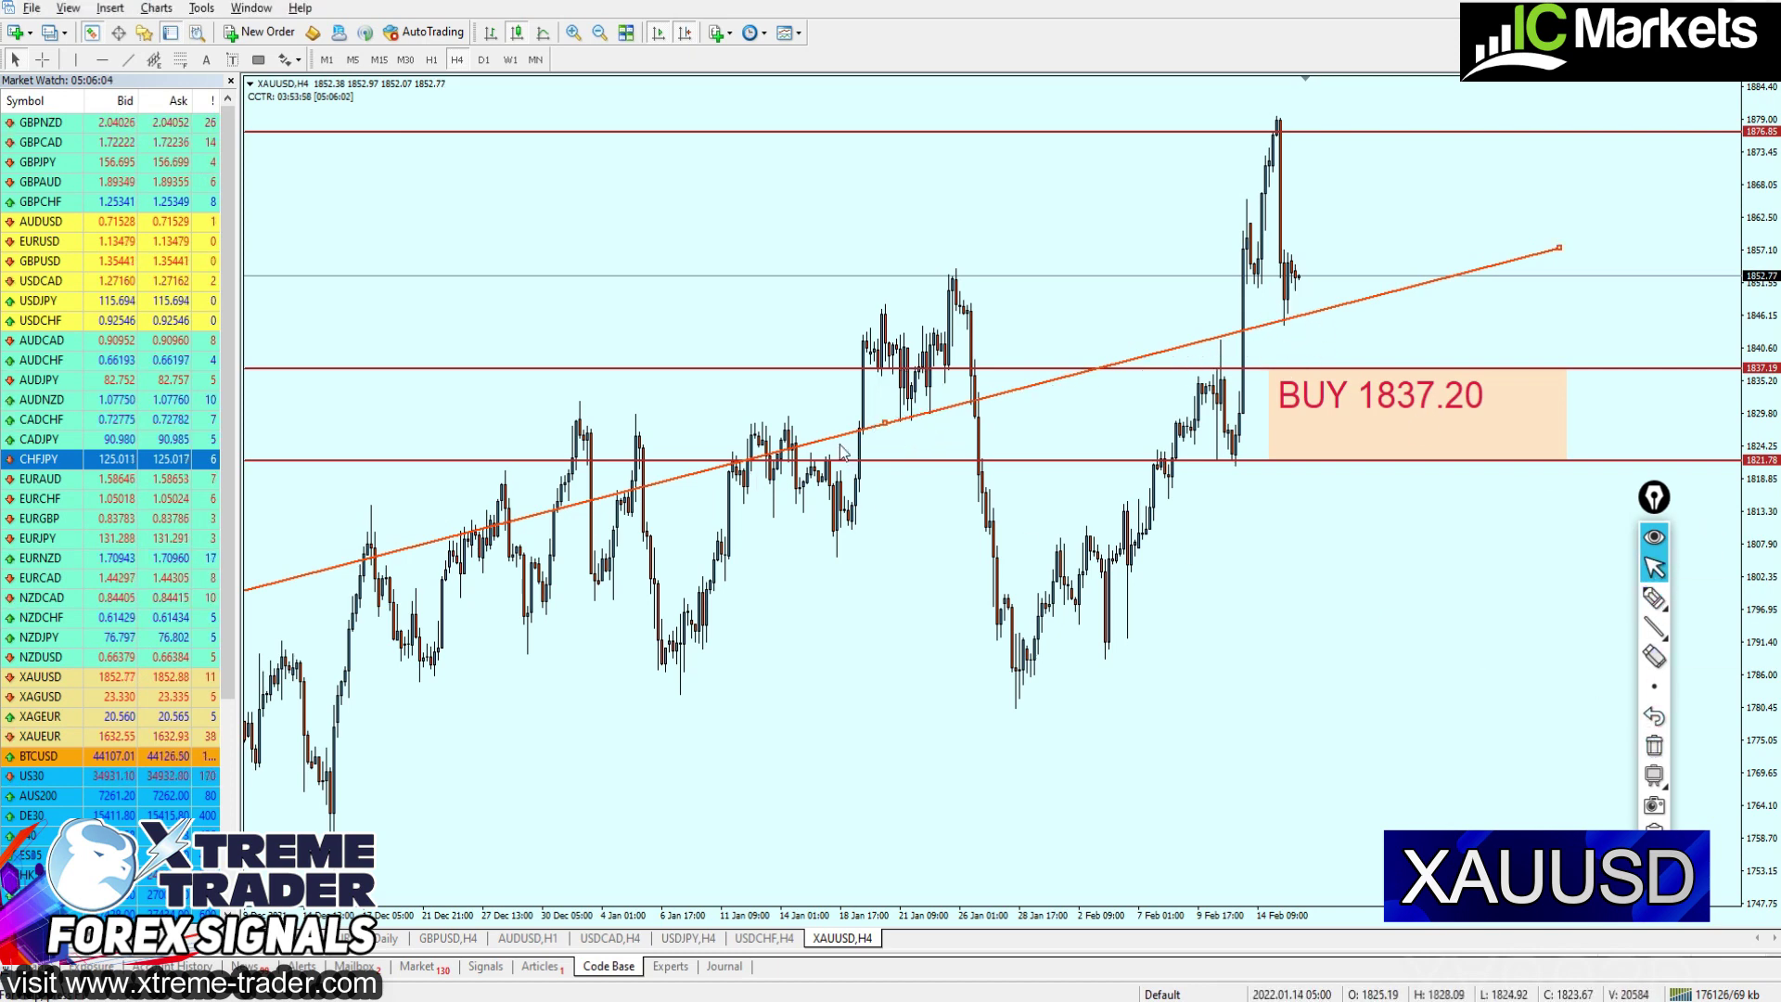
Move the trendline down onto the late December to mid-January swing lows and circle its touch points in ink
drag(841, 448, 1040, 489)
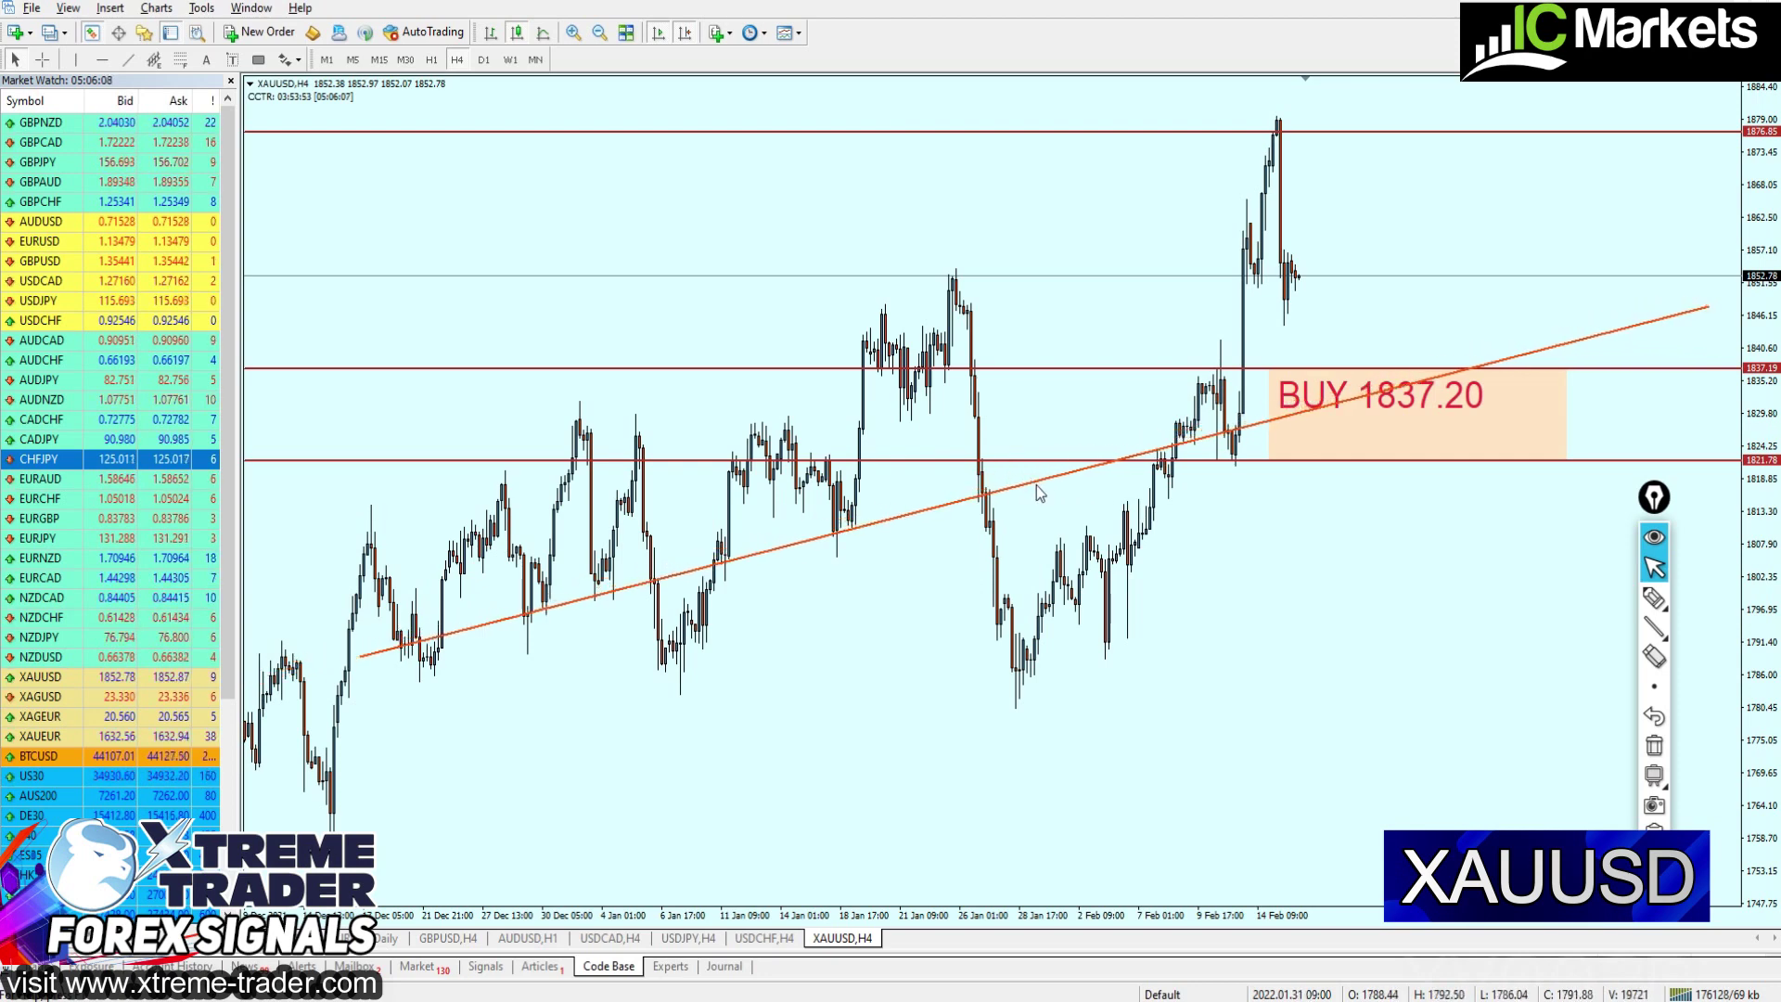
click(1654, 598)
drag(790, 566, 796, 591)
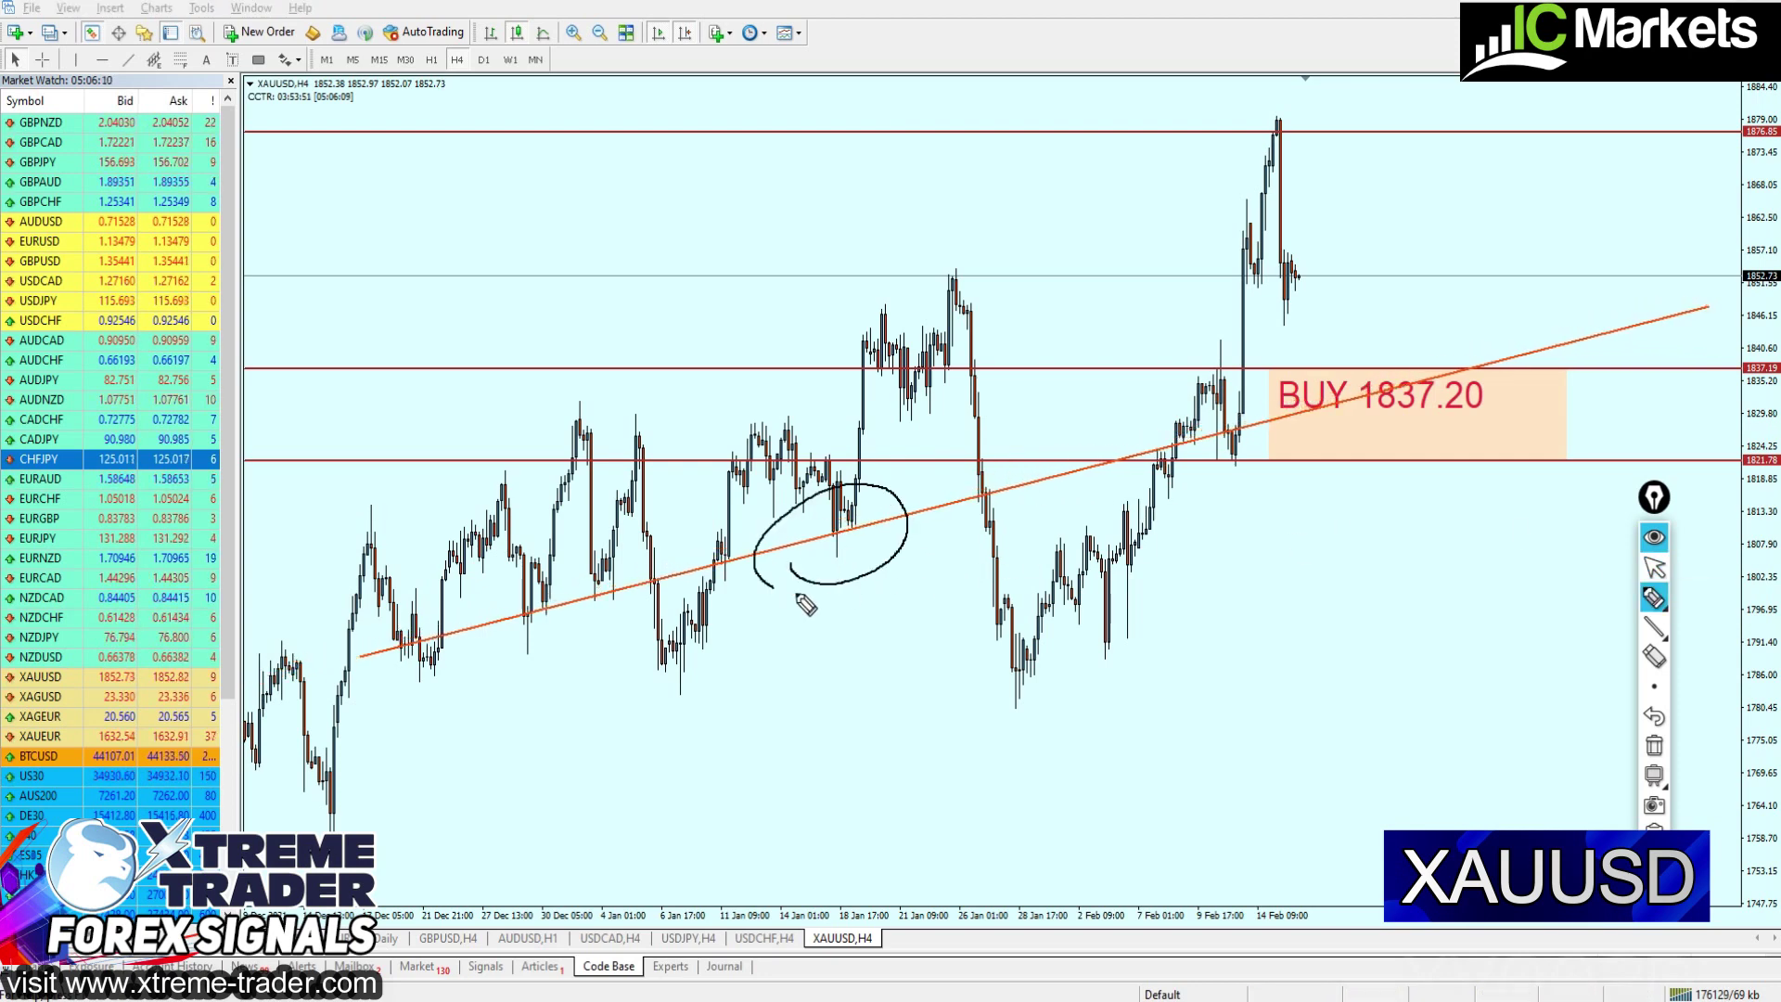
mouse_move(607, 560)
mouse_down()
mouse_move(581, 619)
mouse_move(496, 663)
mouse_up()
drag(401, 695, 438, 680)
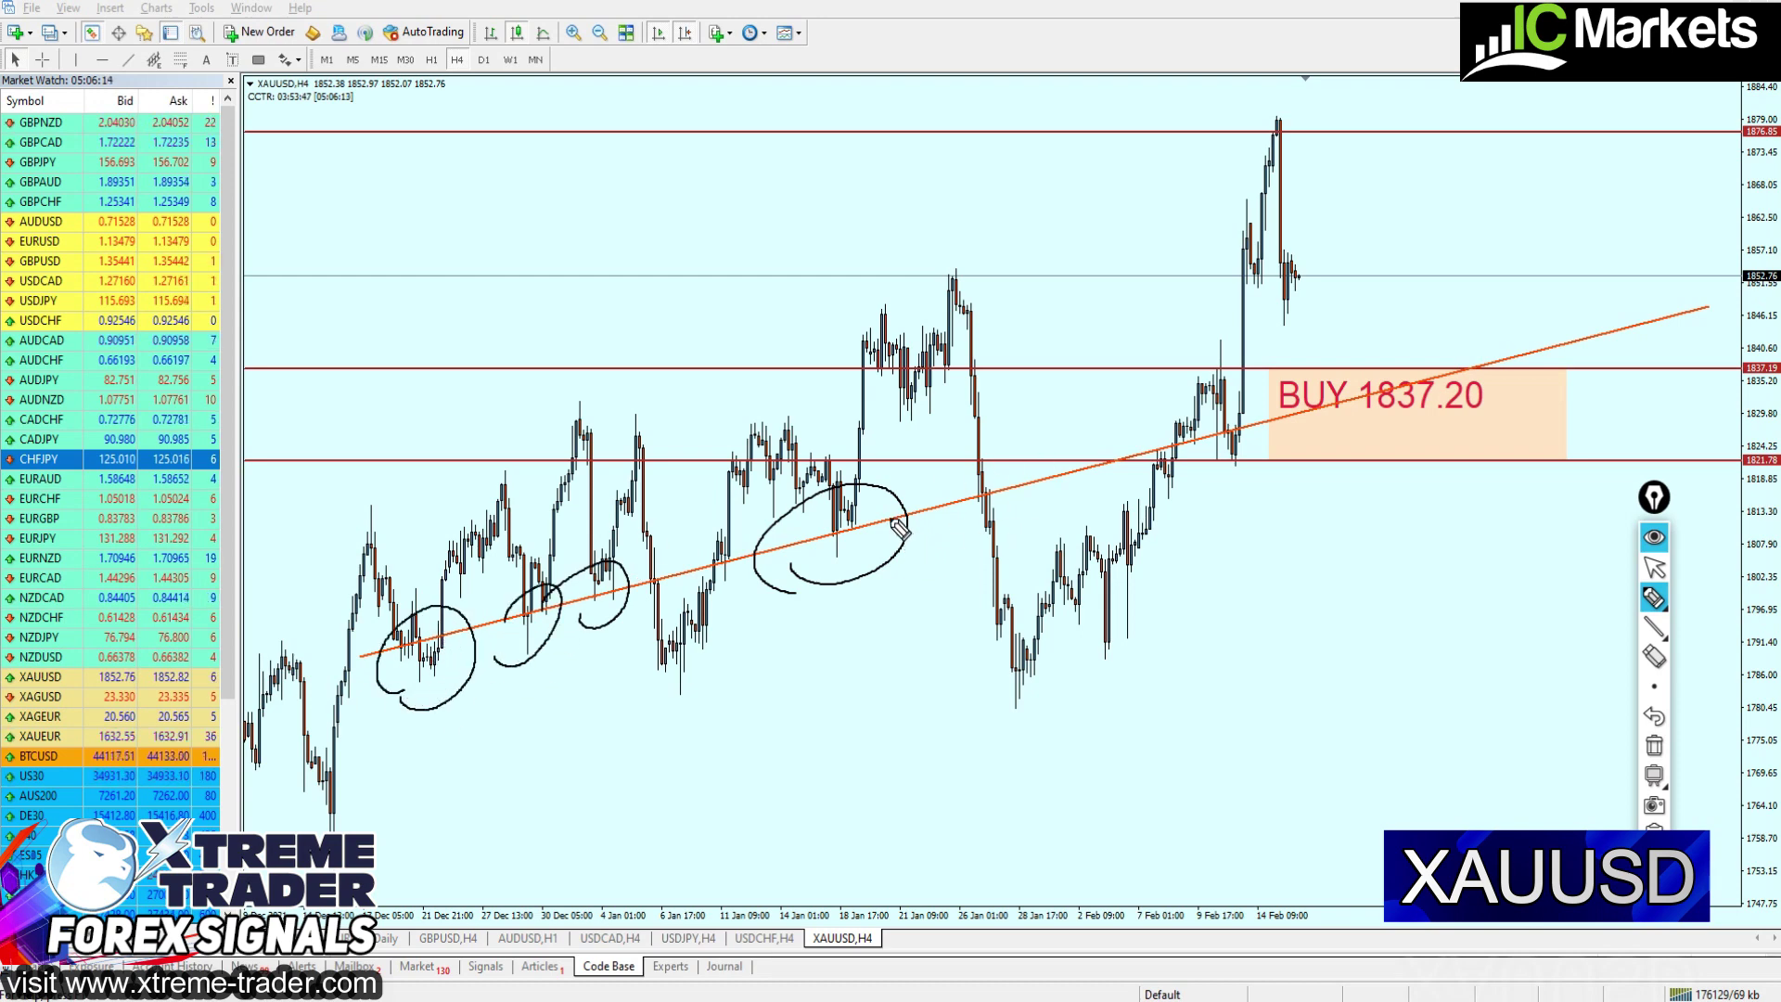
Sketch the trendline's continuation into the buy zone with pullback and rebound arrows toward the take-profit line, and clear all the ink
mouse_move(891, 517)
mouse_down()
mouse_move(1336, 390)
mouse_move(1318, 397)
mouse_up()
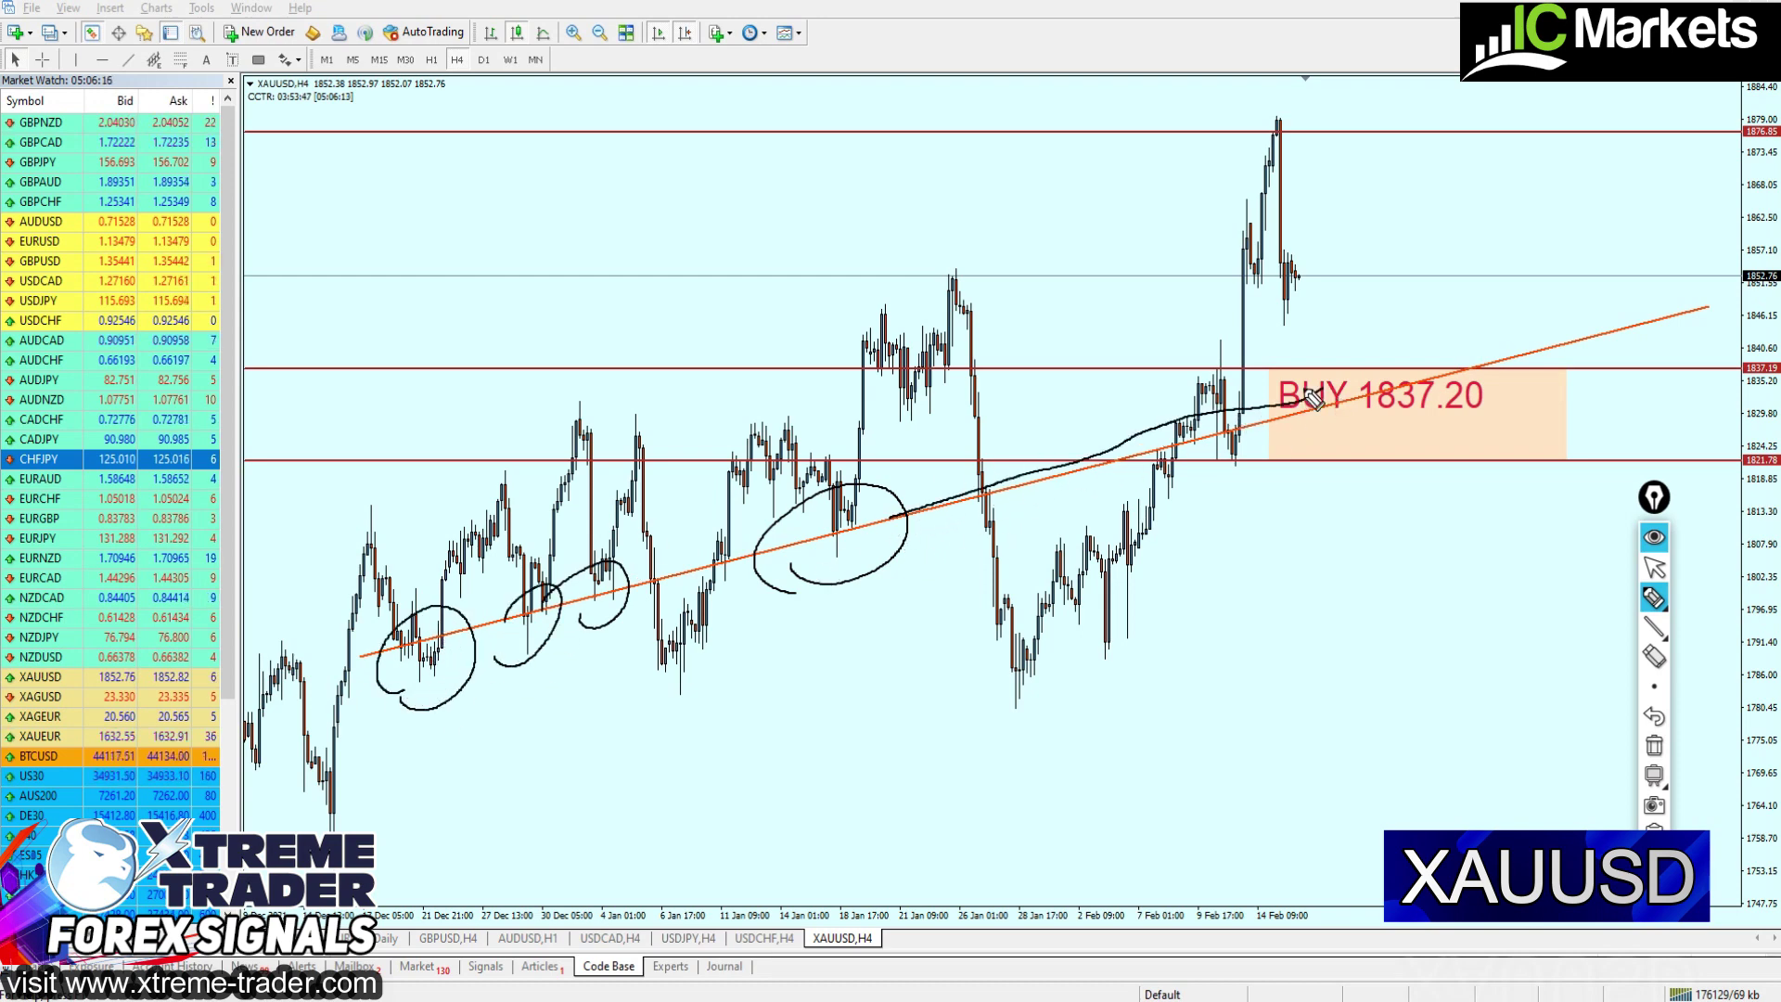
drag(1302, 281, 1382, 383)
drag(879, 388, 927, 397)
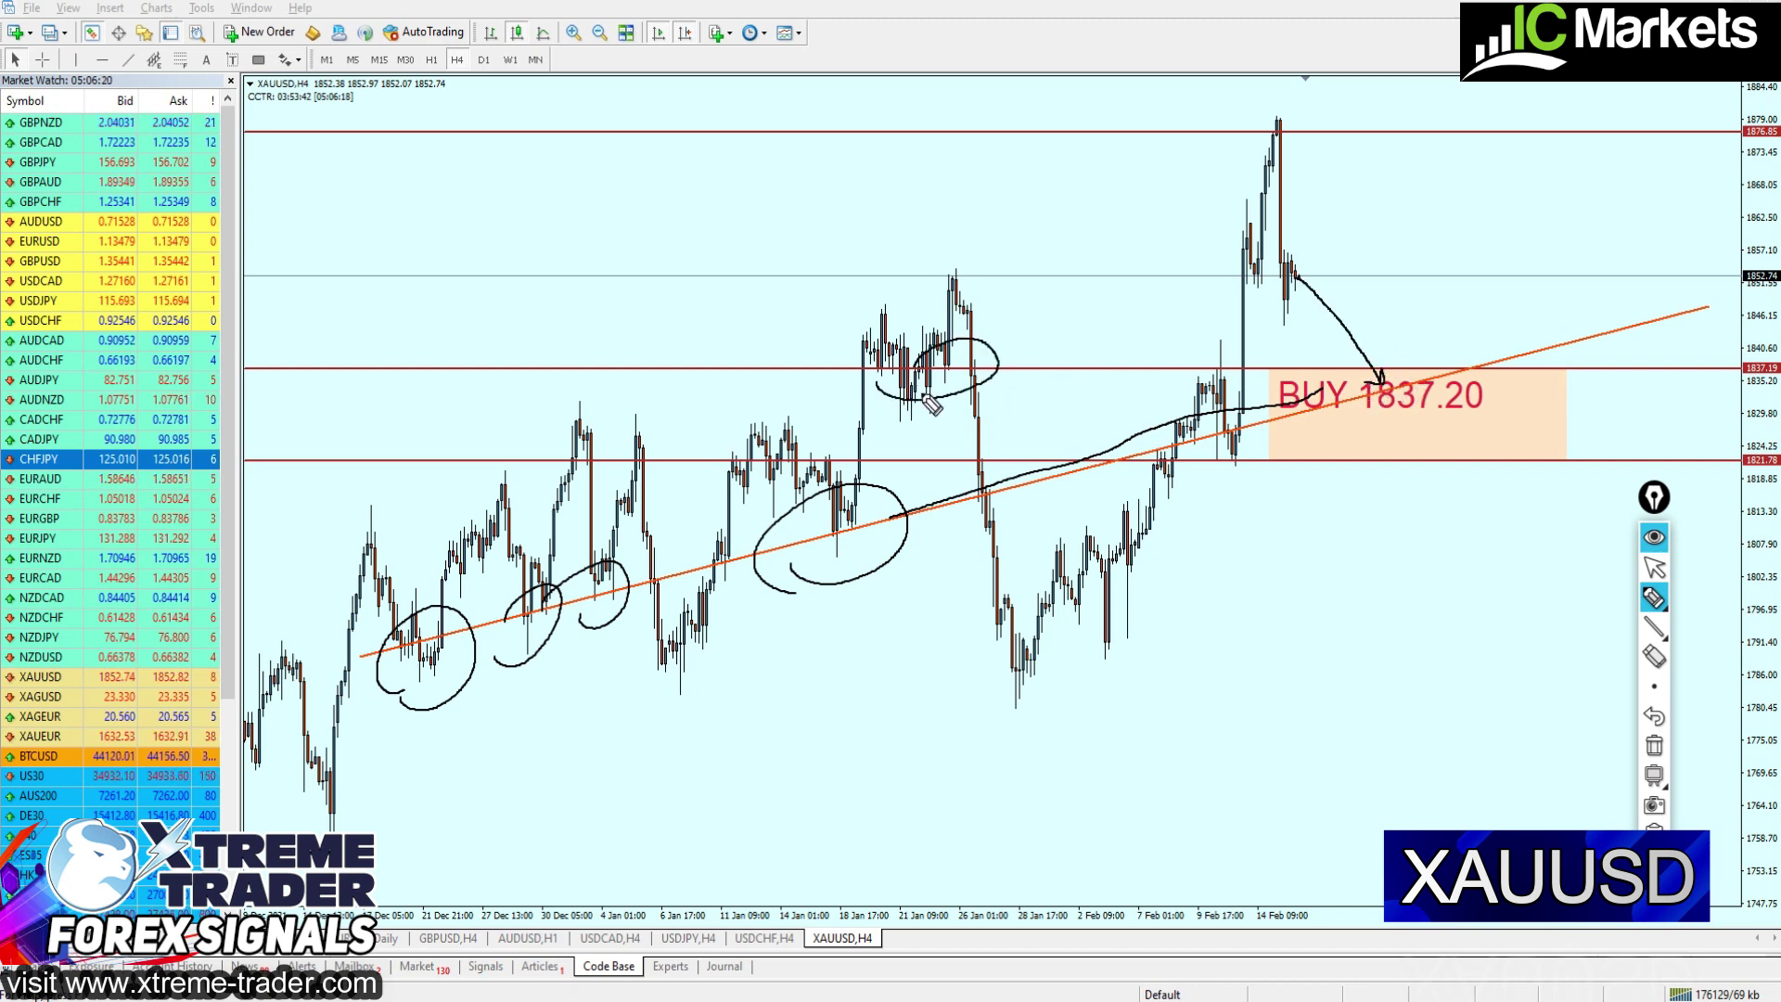
drag(380, 654, 950, 512)
mouse_move(1060, 498)
mouse_down()
mouse_move(1461, 371)
mouse_move(1393, 435)
mouse_move(1492, 185)
mouse_up()
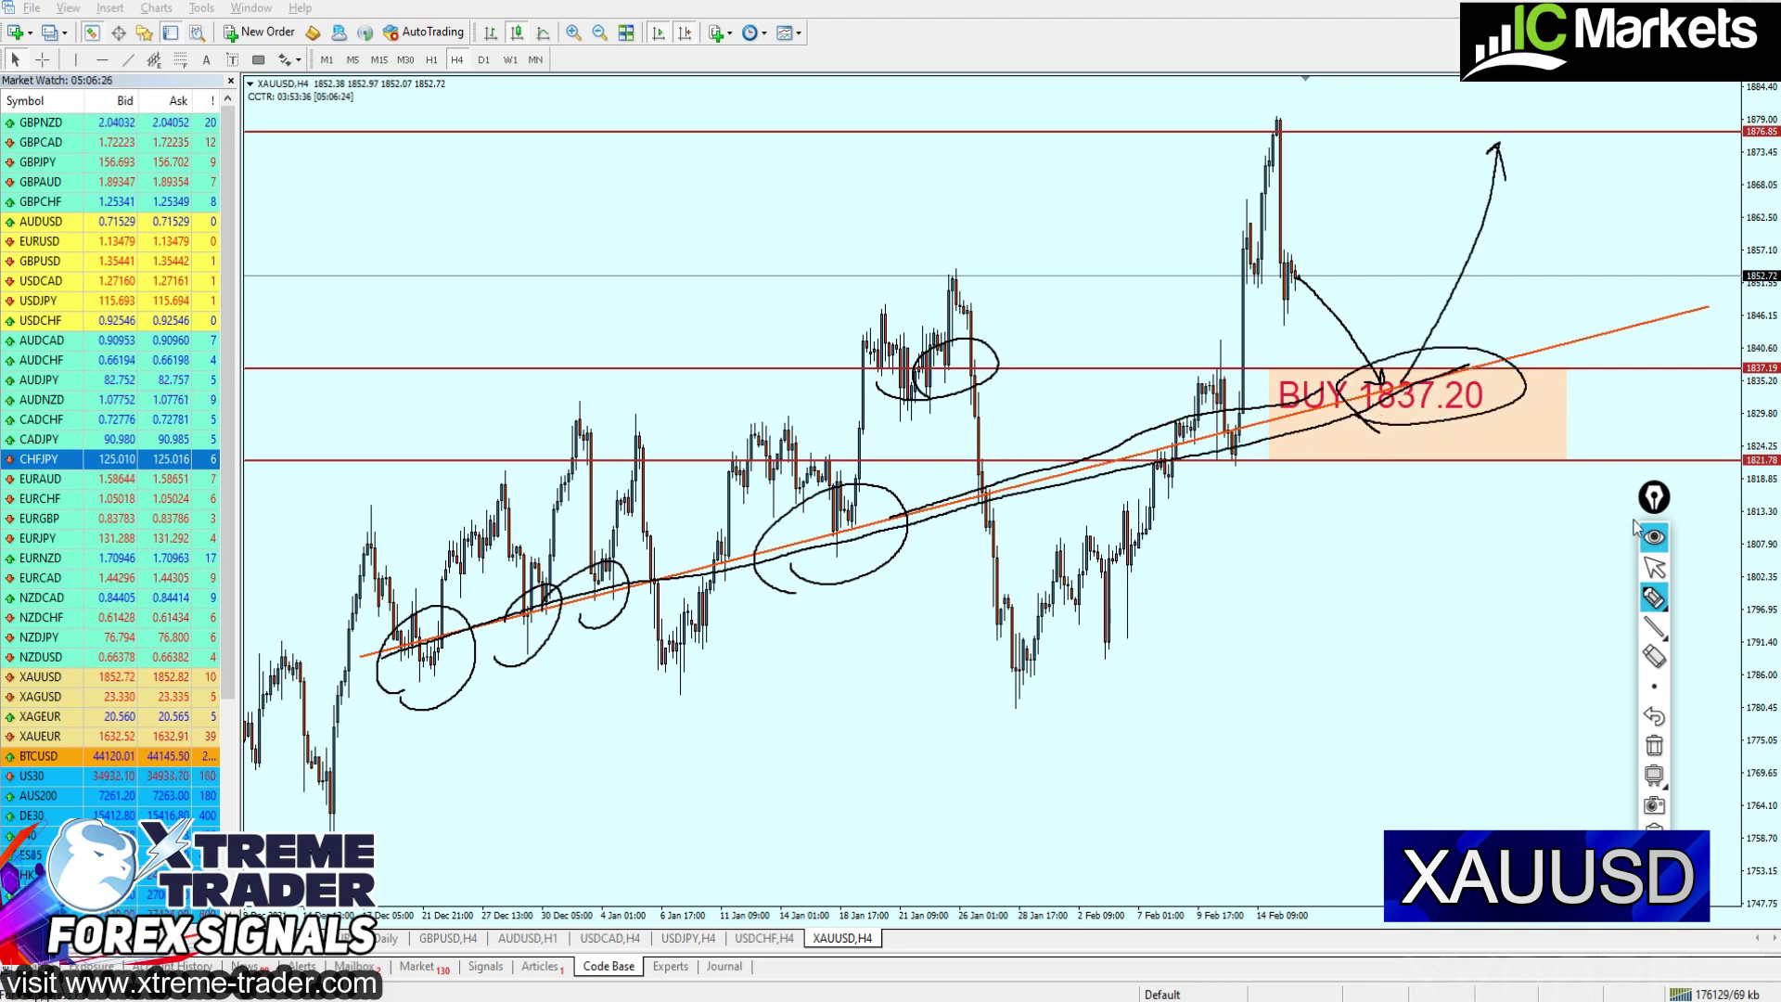
click(1654, 567)
click(1654, 744)
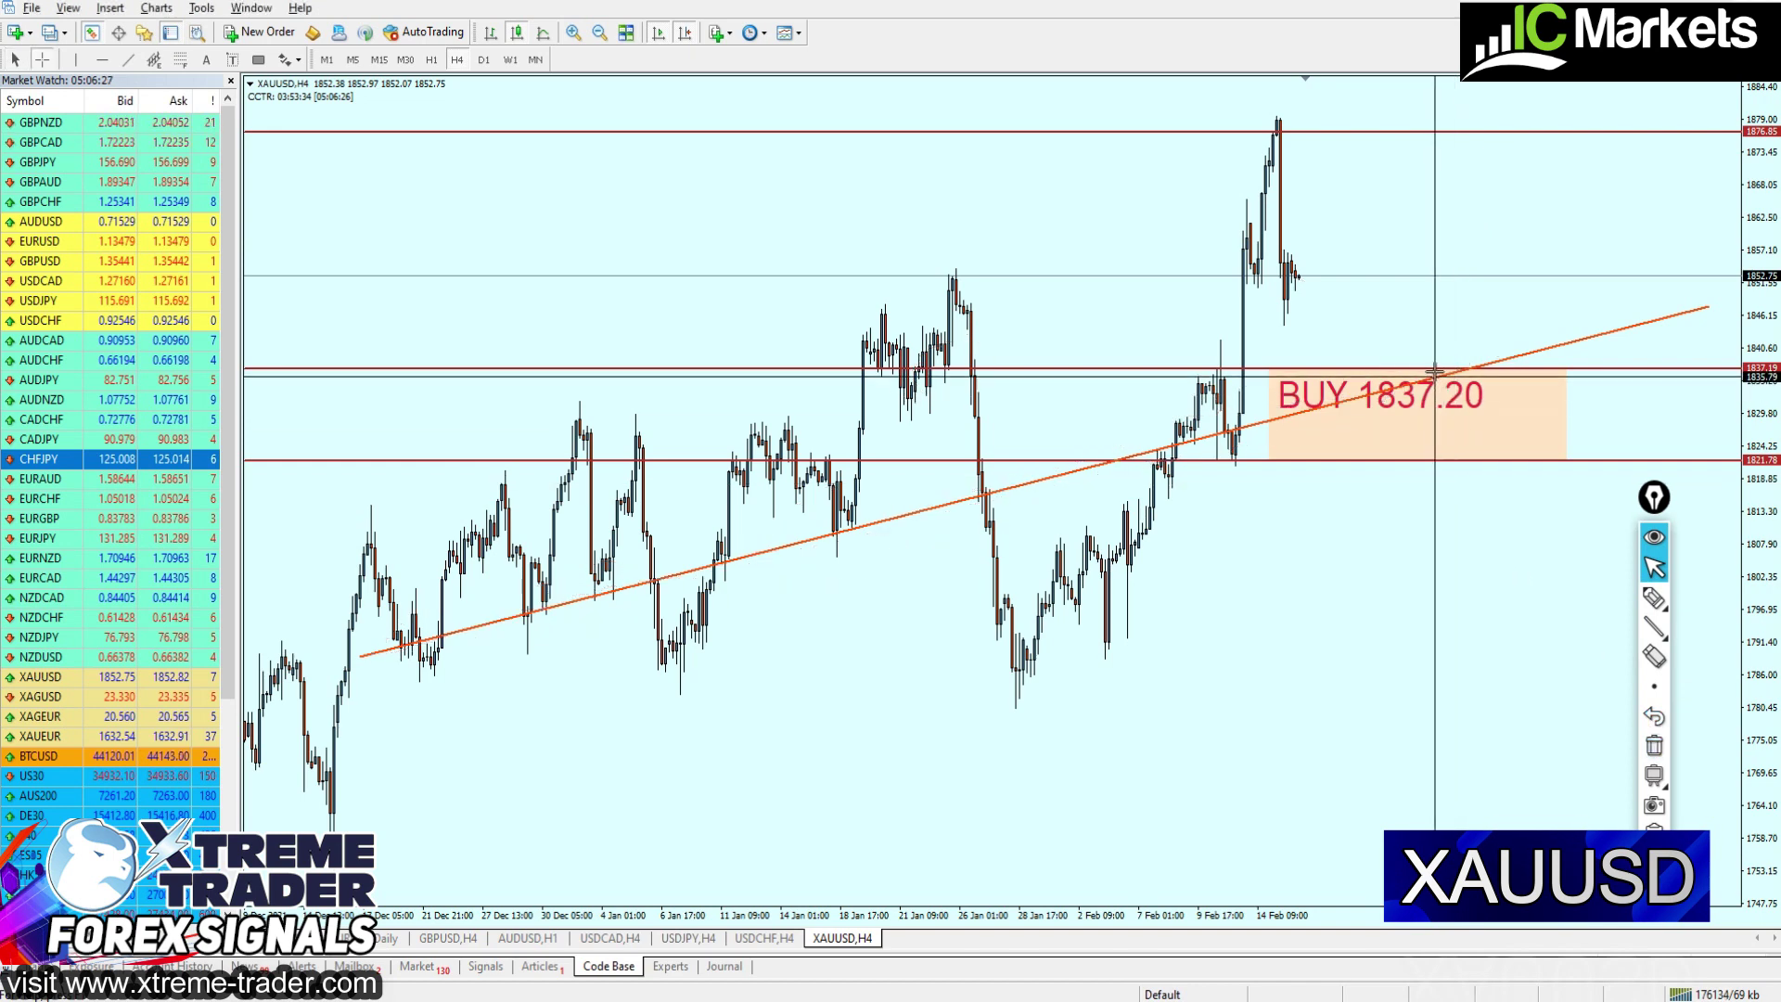
Measure with the crosshair from the 1837.19 entry line up to the take-profit line
mouse_move(1434, 369)
mouse_down()
mouse_move(1463, 459)
mouse_move(1517, 133)
mouse_up()
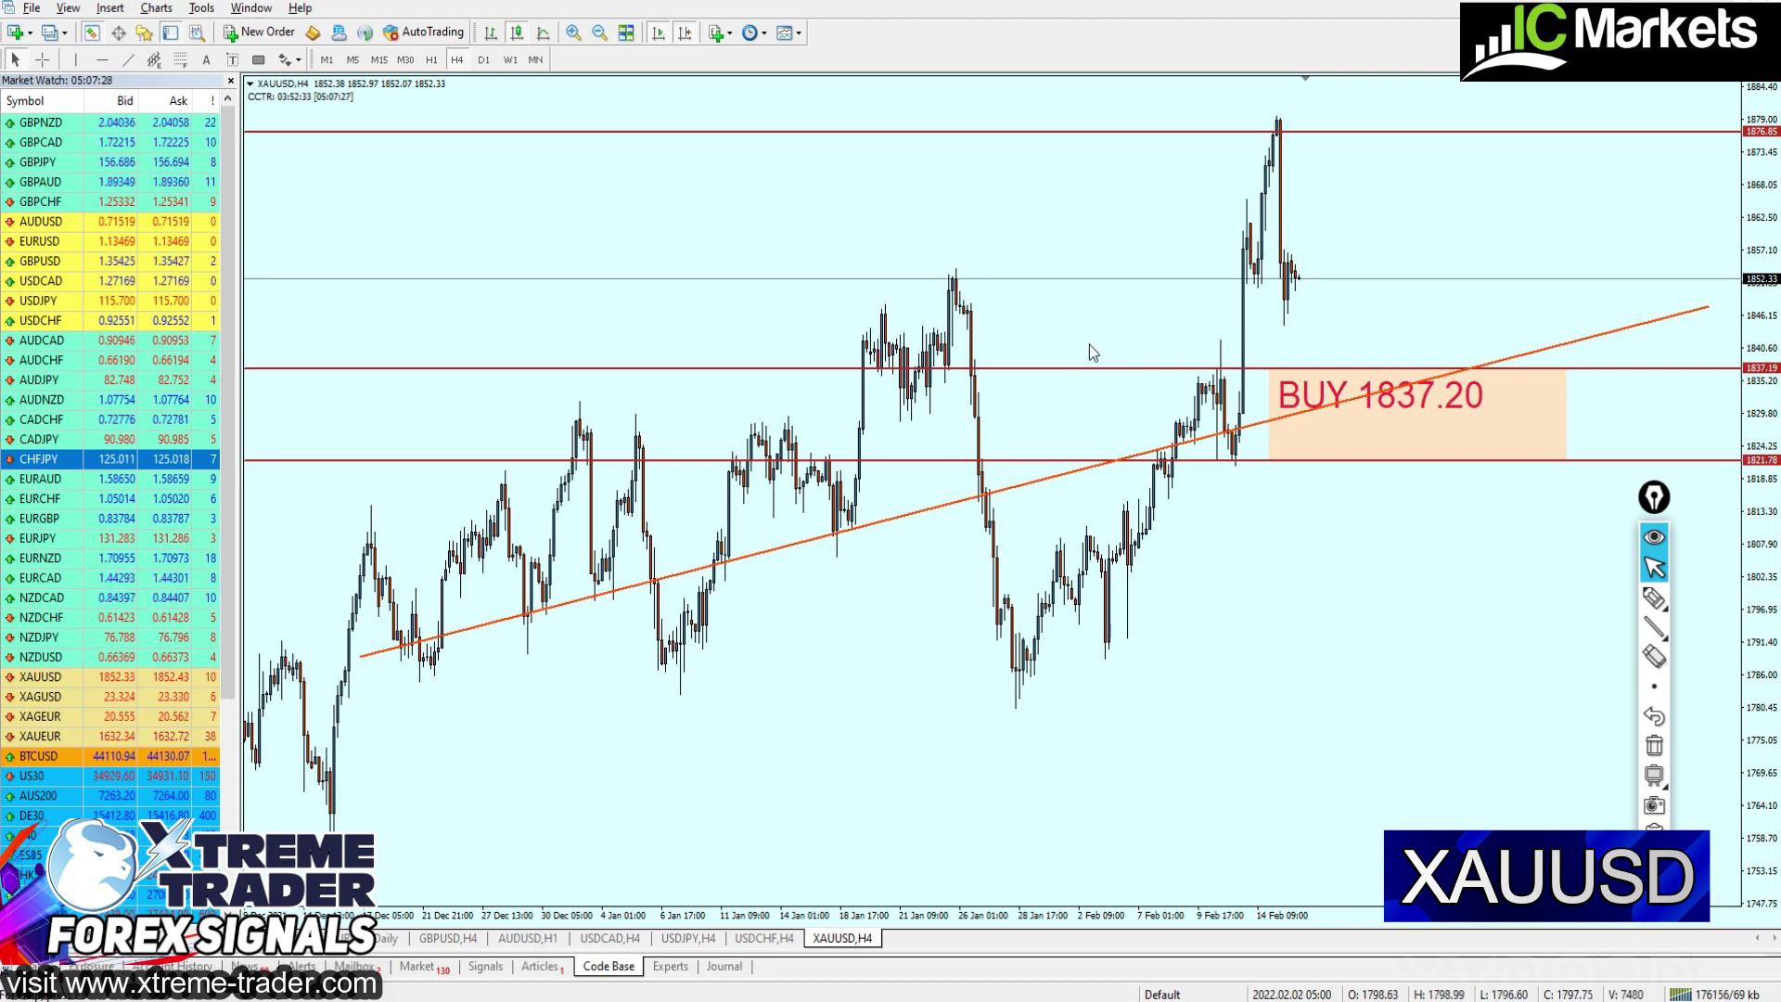
Reposition the BUY 1837.20 label lower inside the zone and the TP 1876.95 label just below the take-profit line beside the latest bars
drag(1332, 386, 1414, 419)
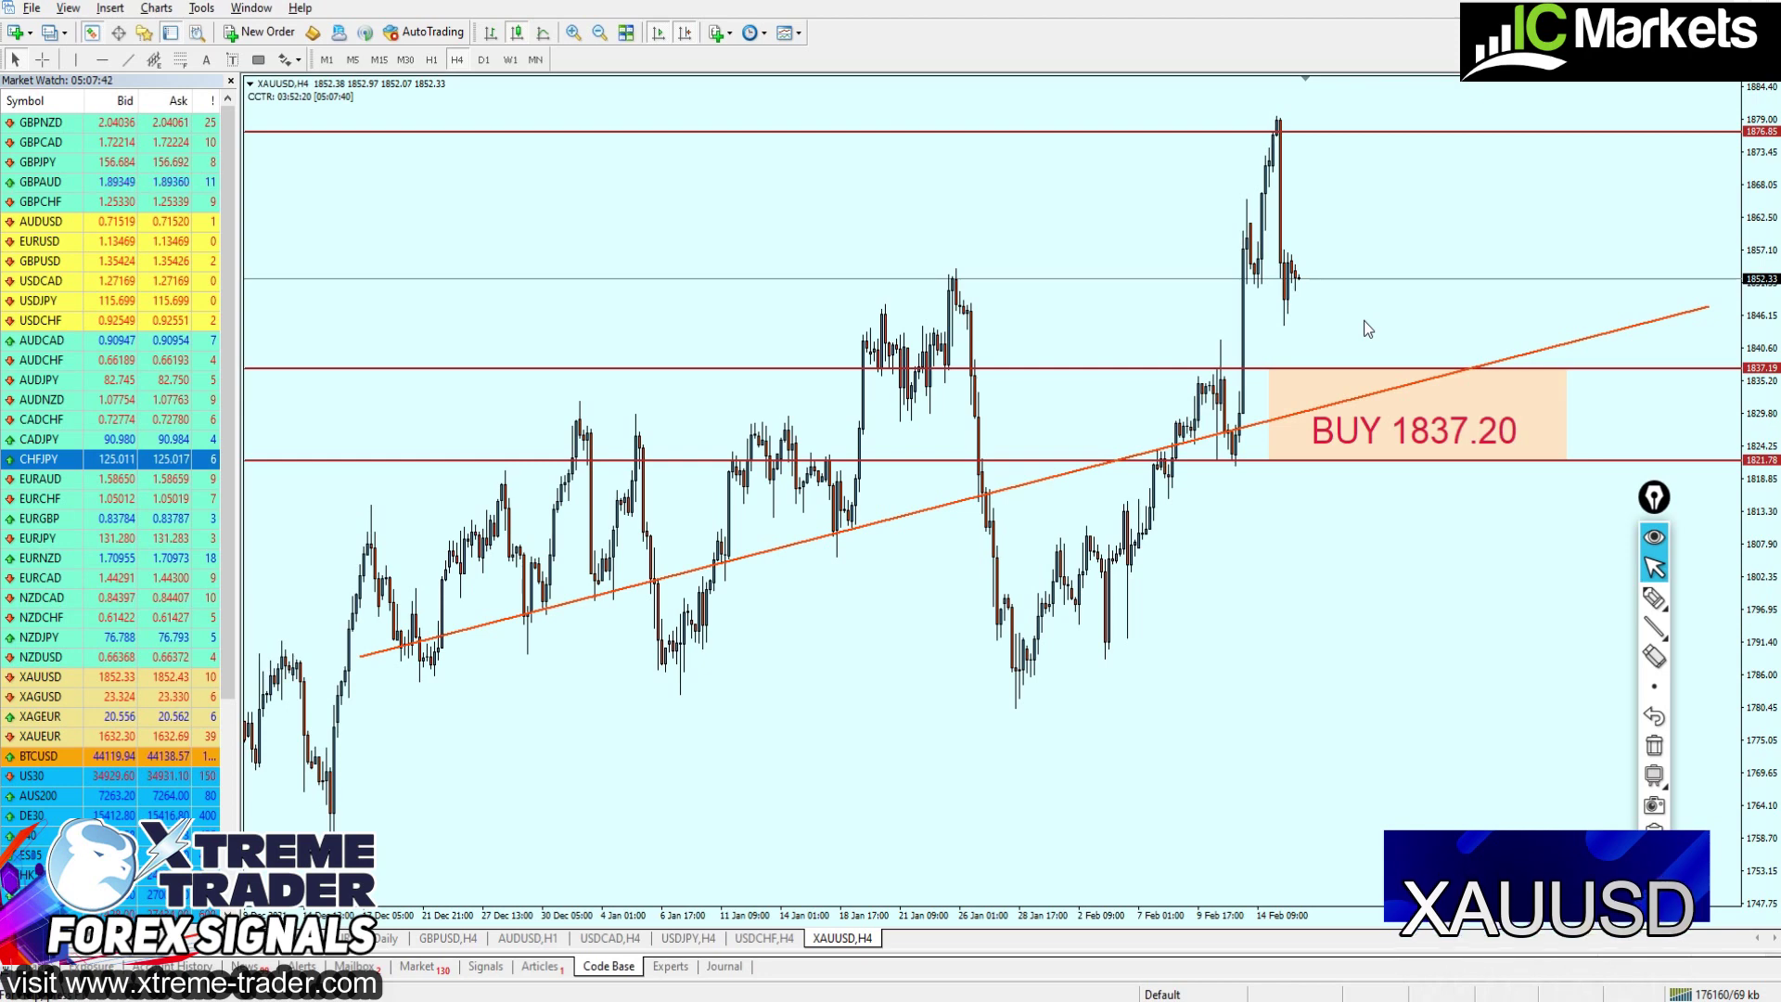
key(minus)
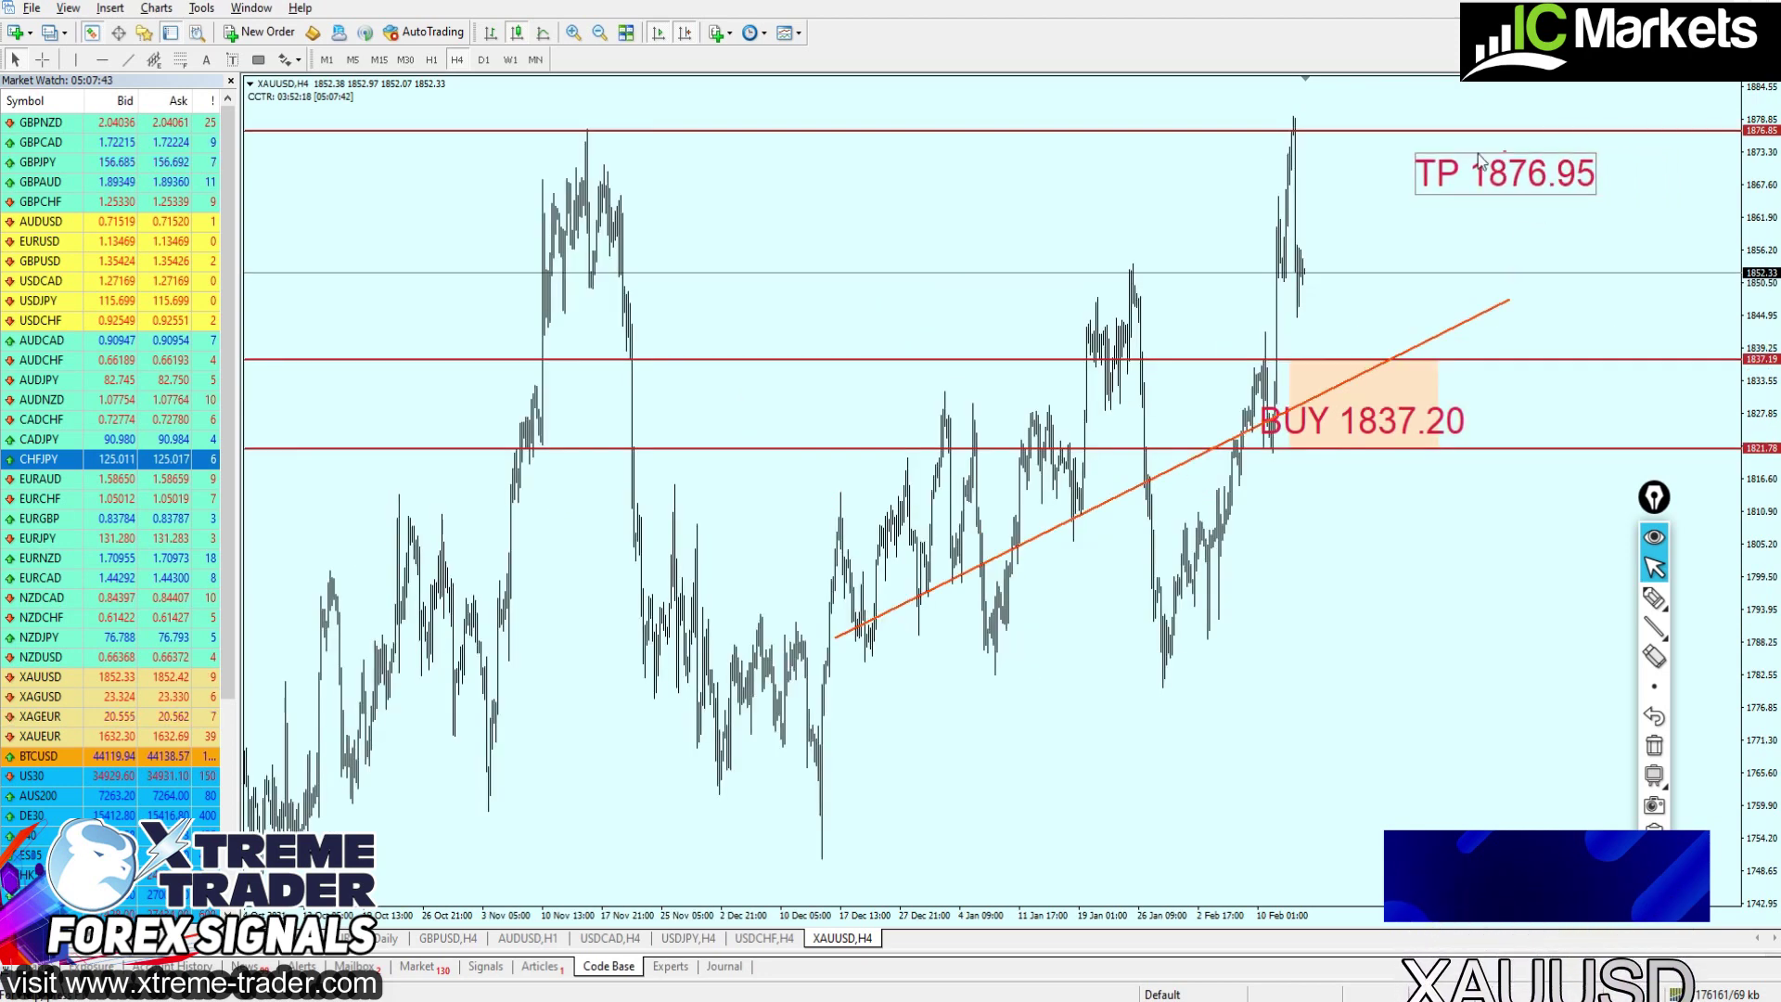
key(plus)
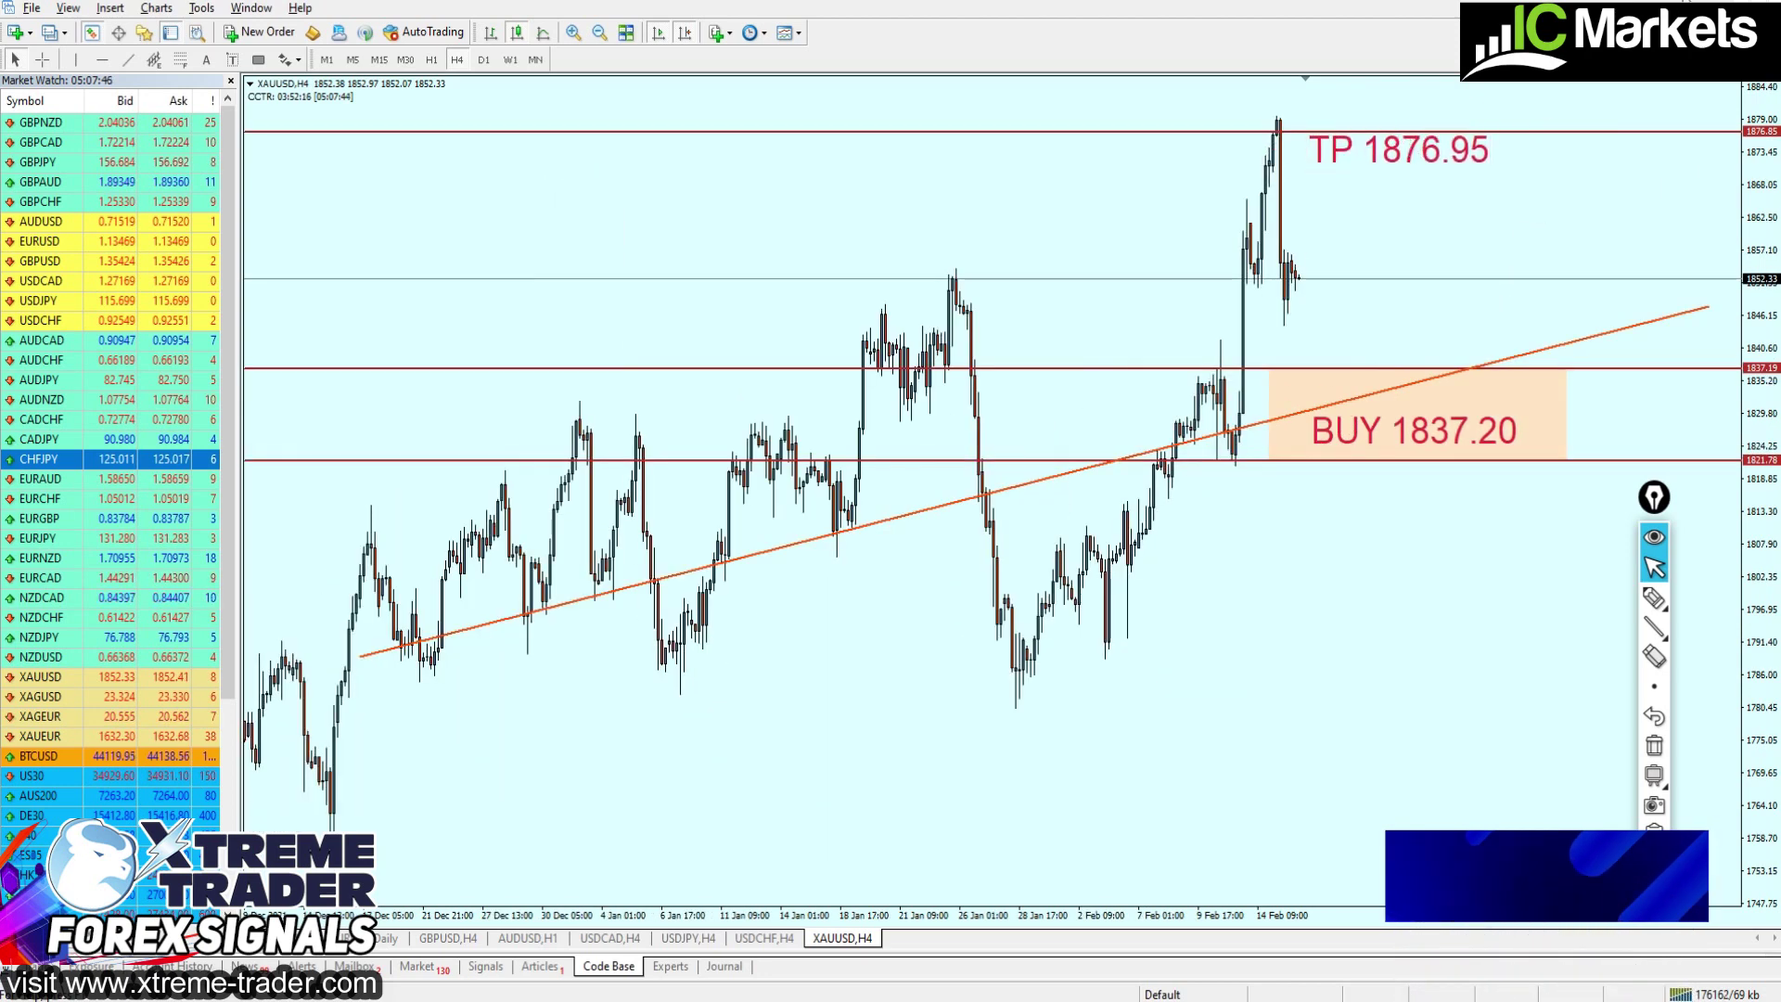